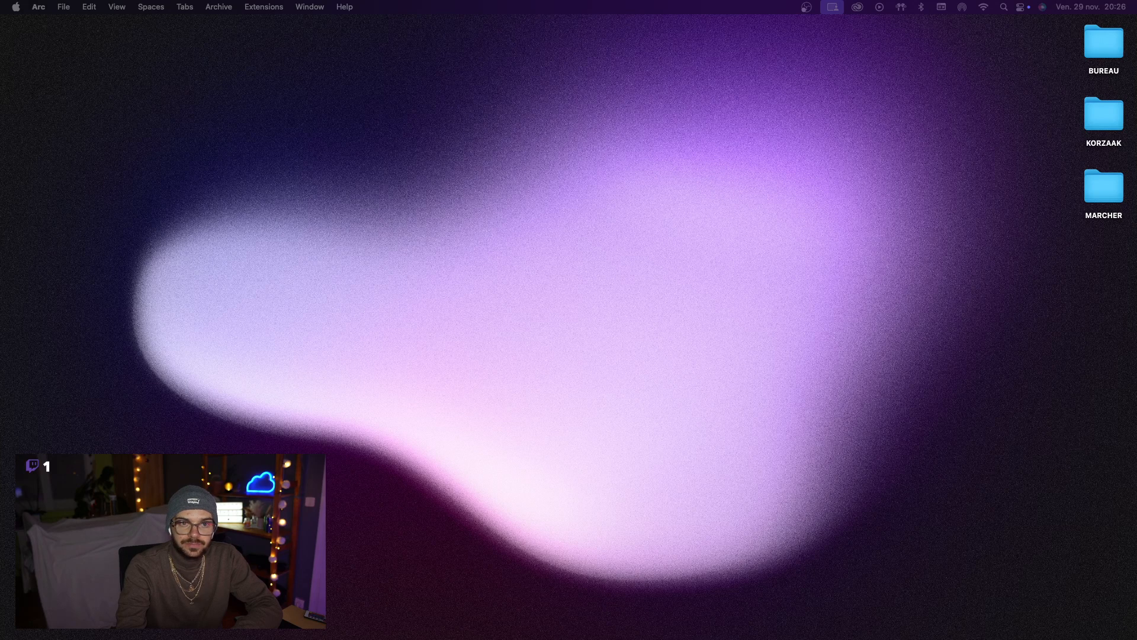
- Launch Adobe Lightroom Classic from the desktop
left_click(774, 427)
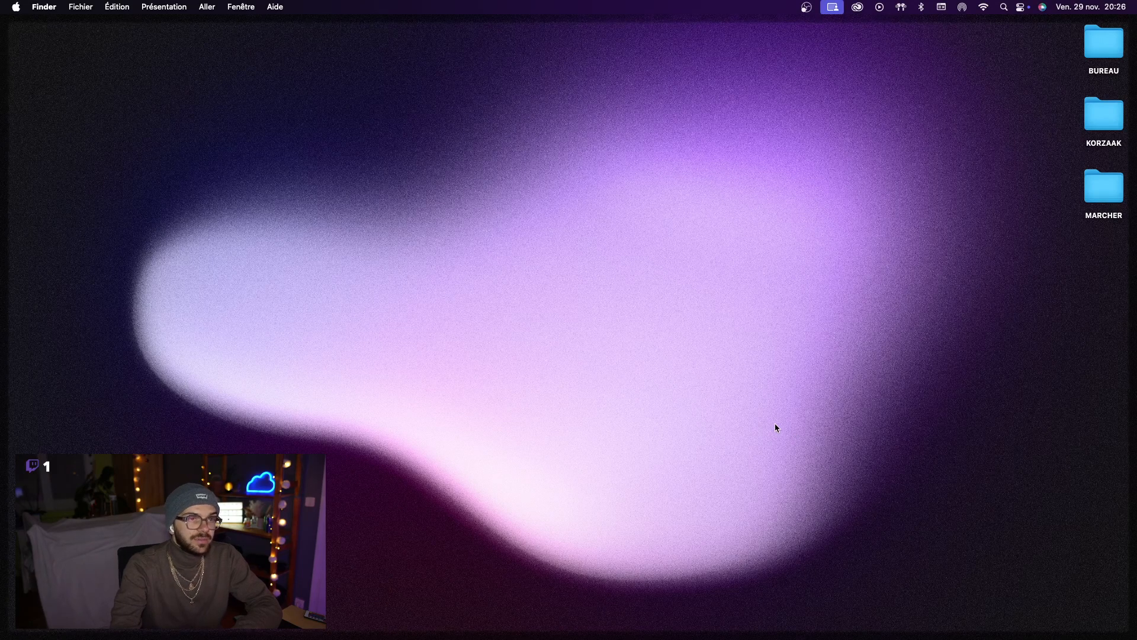
mouse_move(924, 635)
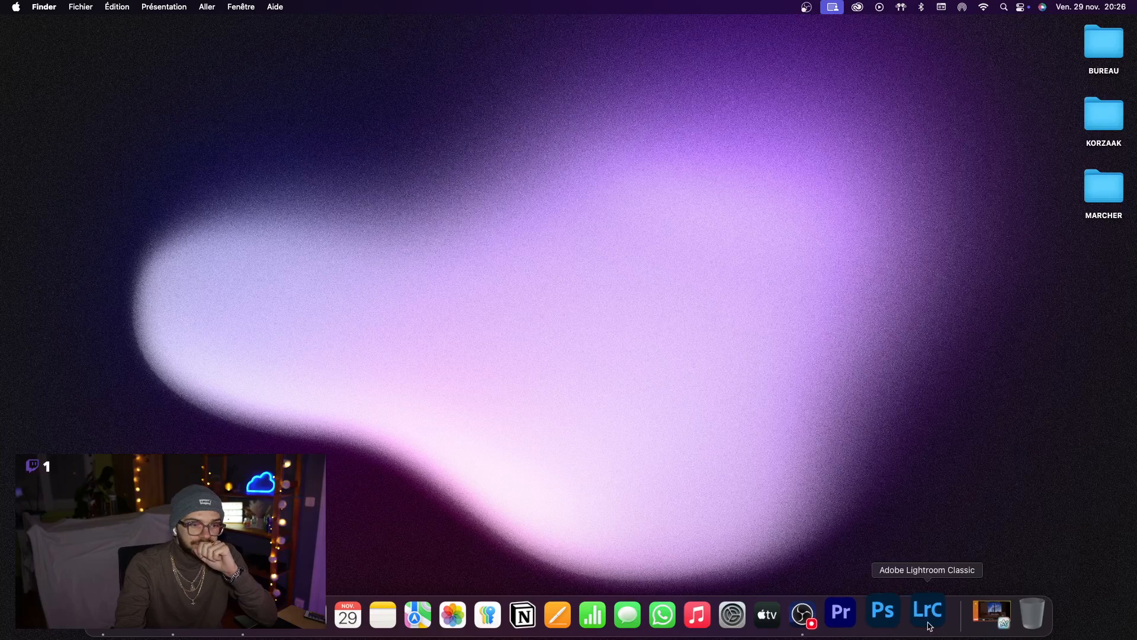
left_click(925, 616)
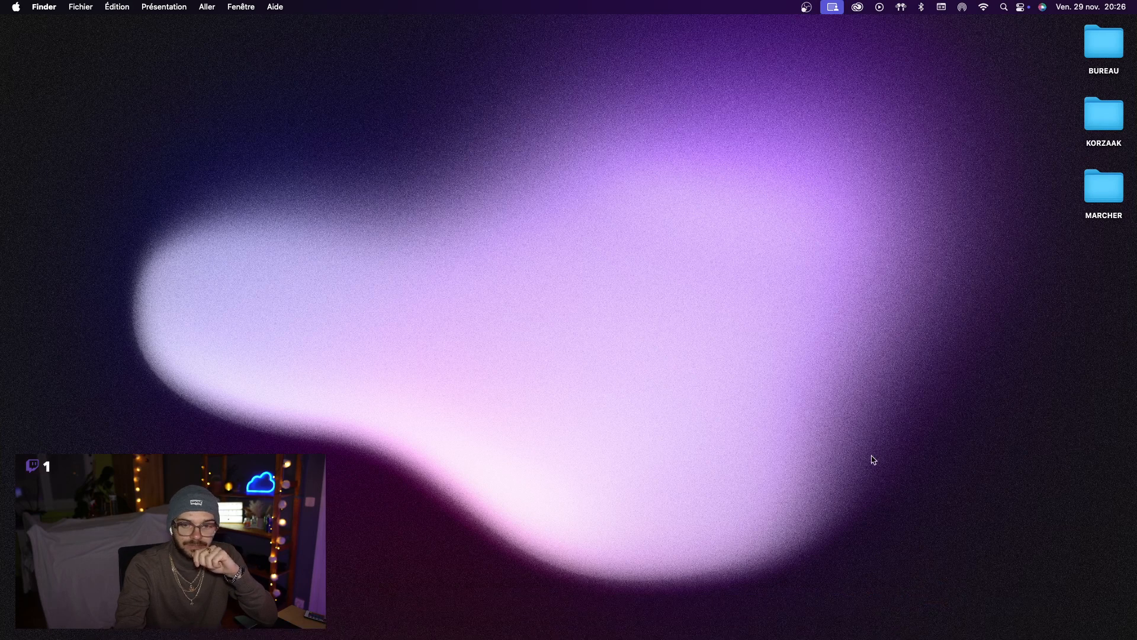
mouse_move(308, 634)
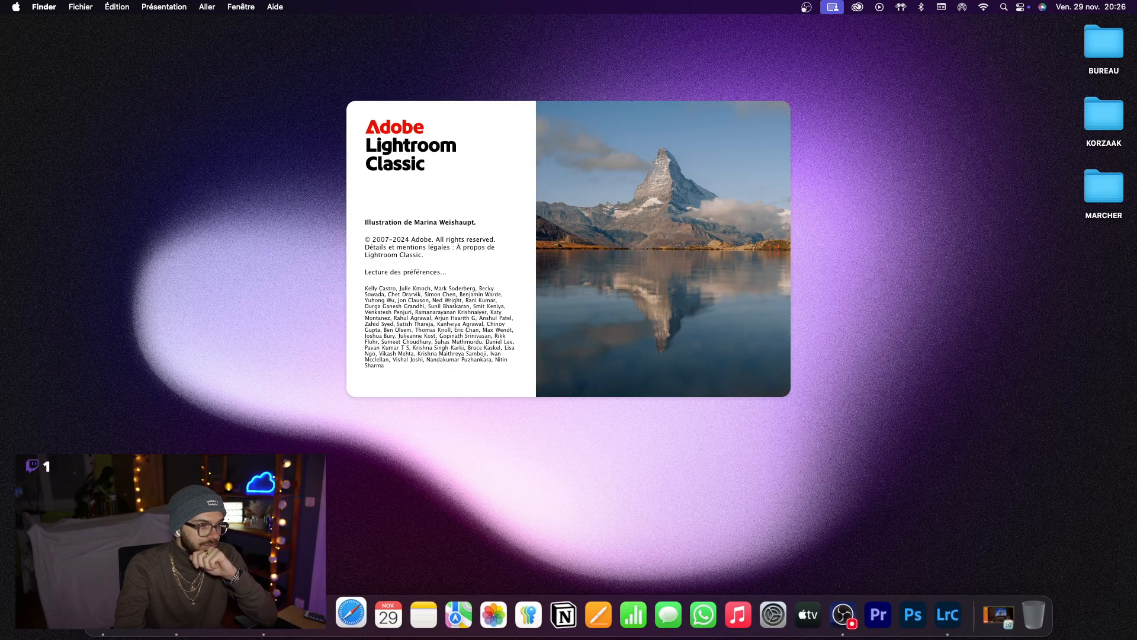
right_click(264, 613)
left_click(284, 563)
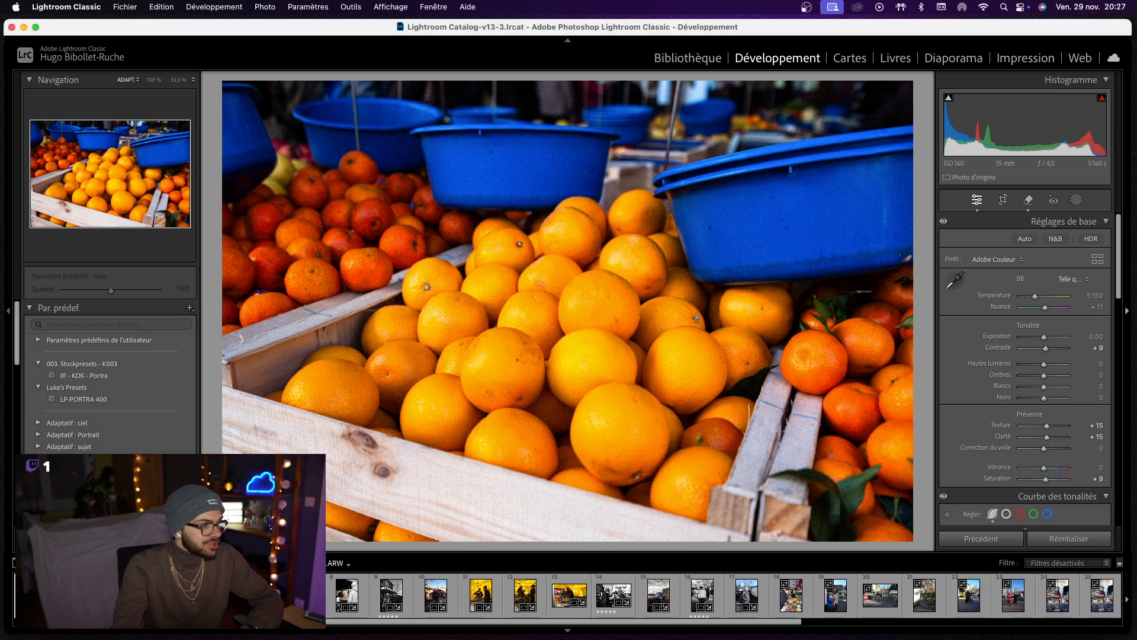
- Review the edited photos of the sunlit market, wooden hall, oranges and shoppers, examining the grain settings in their Effects section
key("Right")
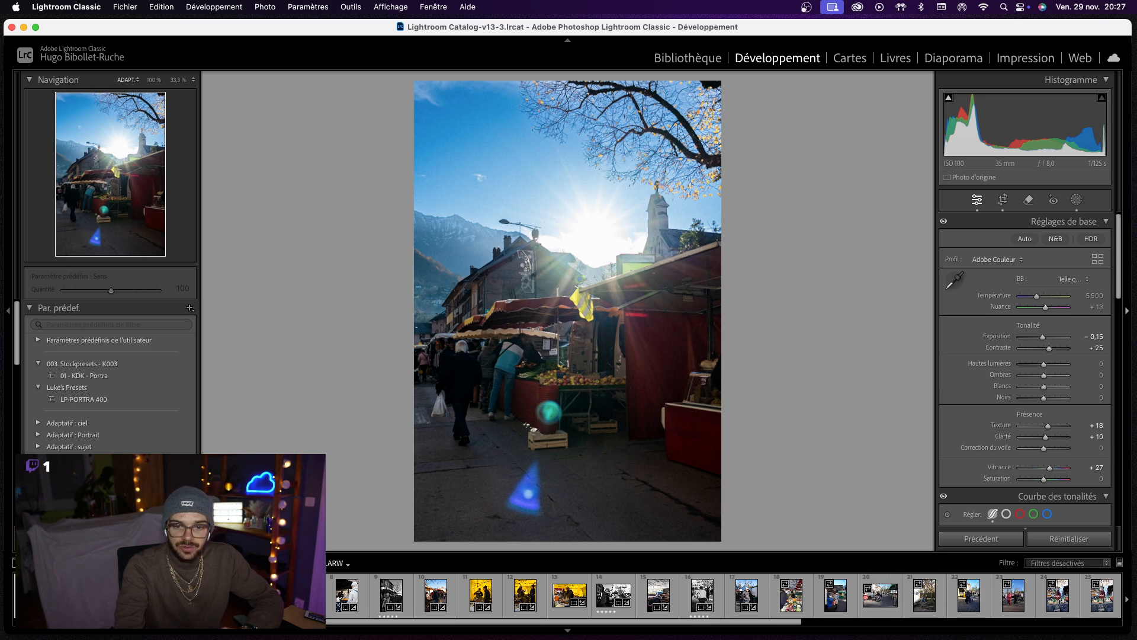
key("super+shift+e")
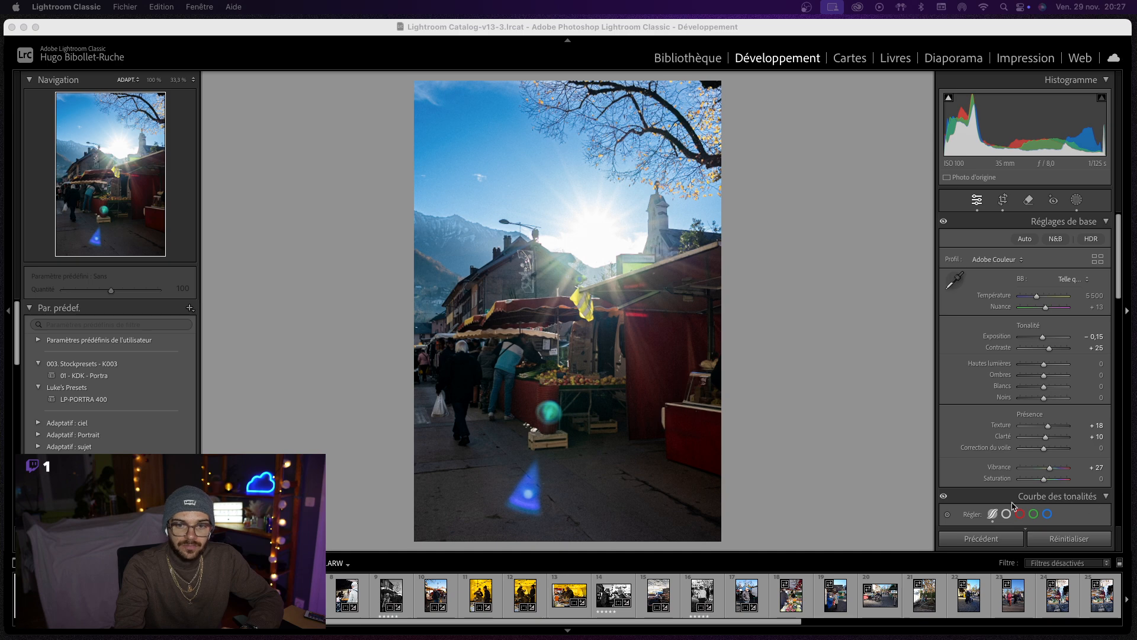
left_click(838, 466)
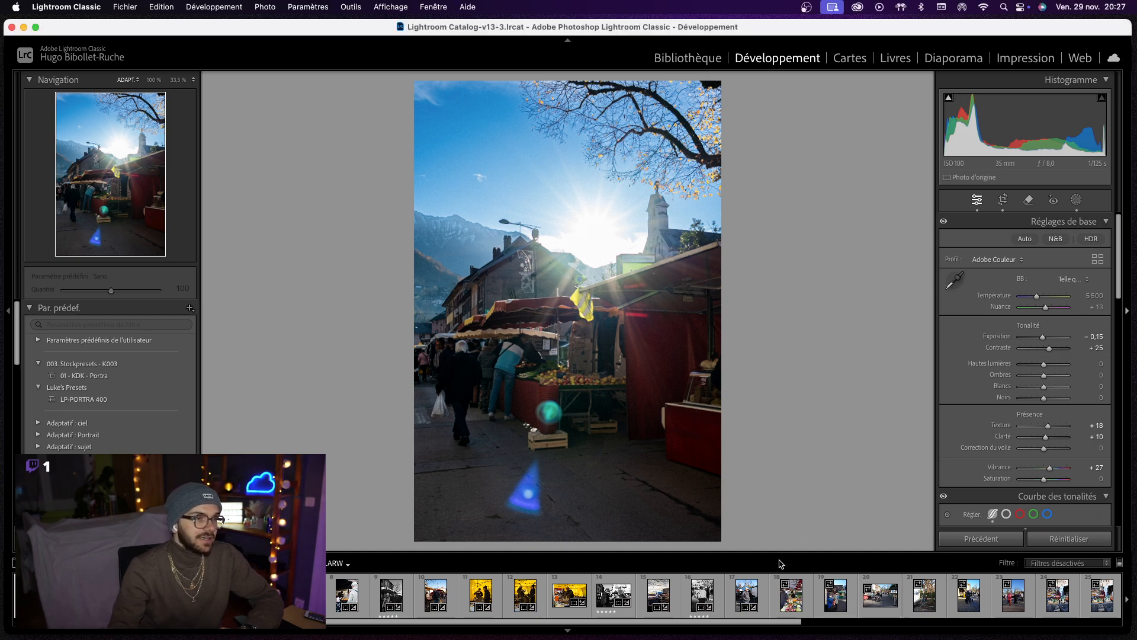
key("Right")
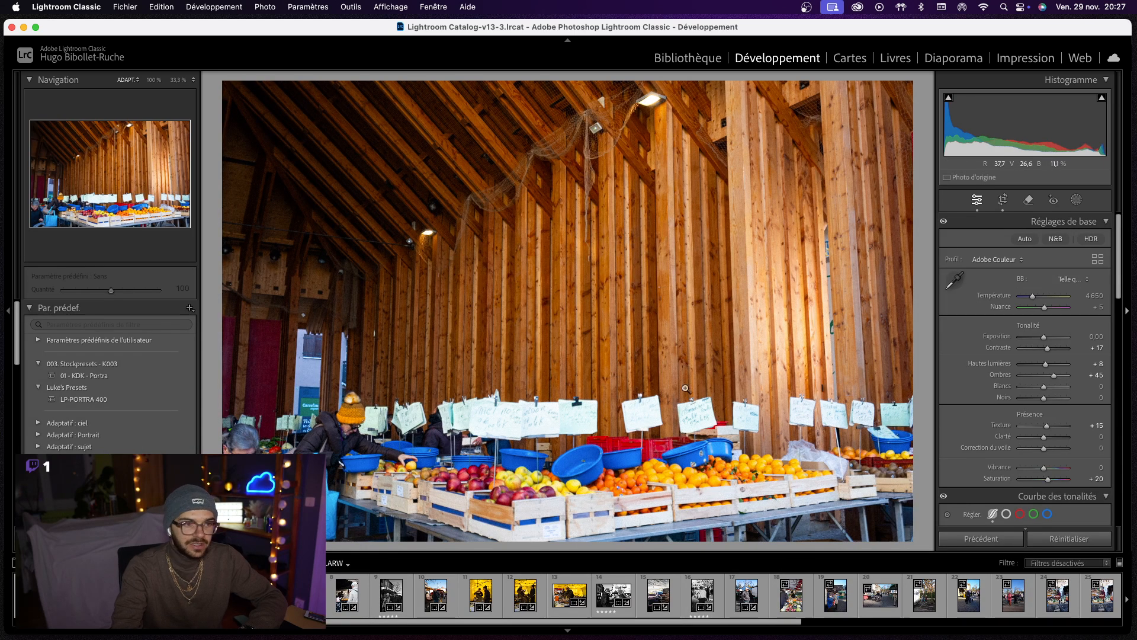
scroll(1016, 475, "down", 15)
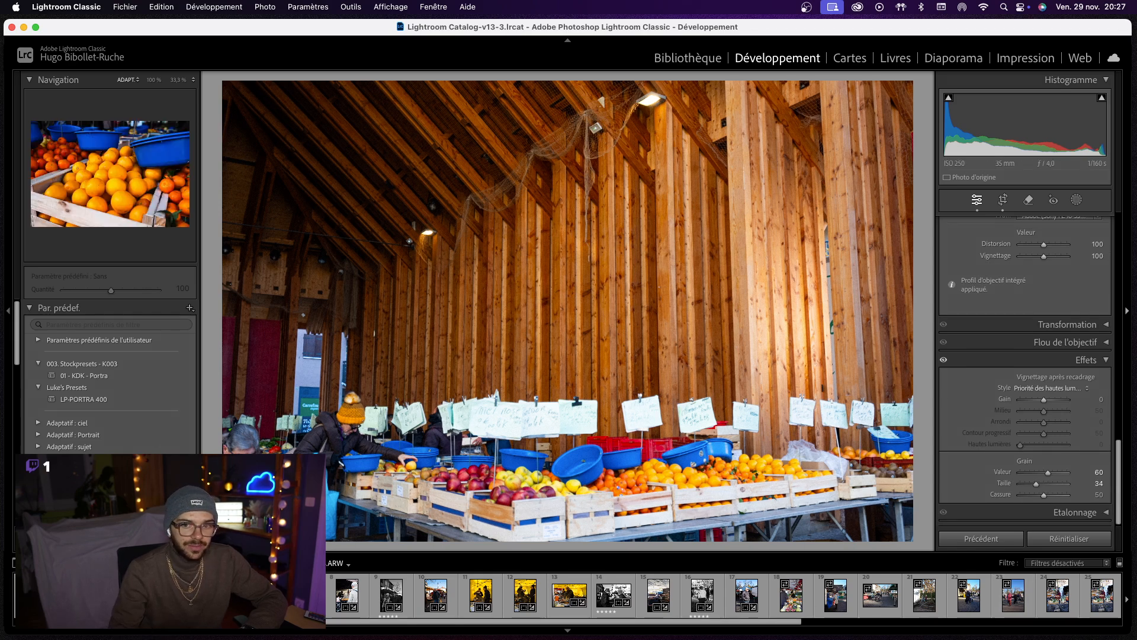
left_click(259, 596)
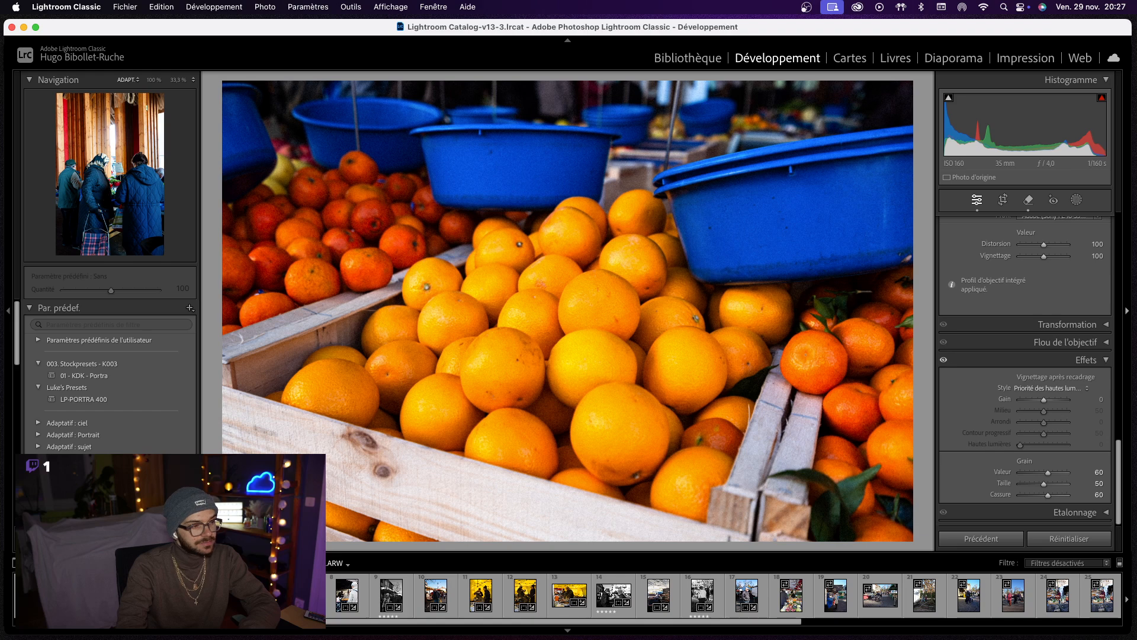
left_click(346, 603)
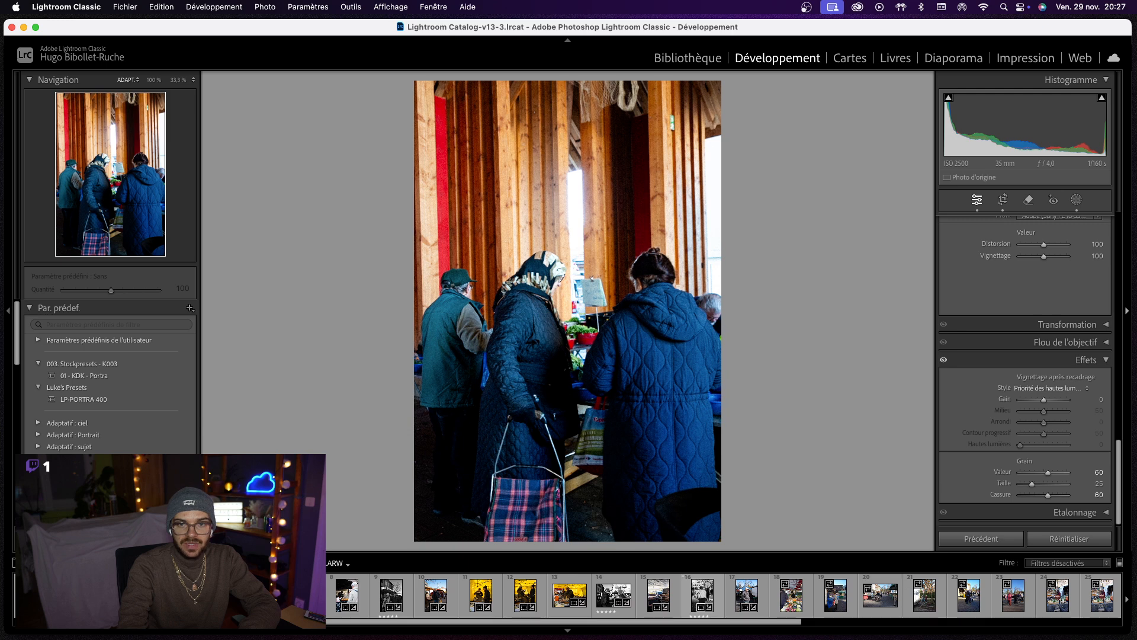
key("super+Tab")
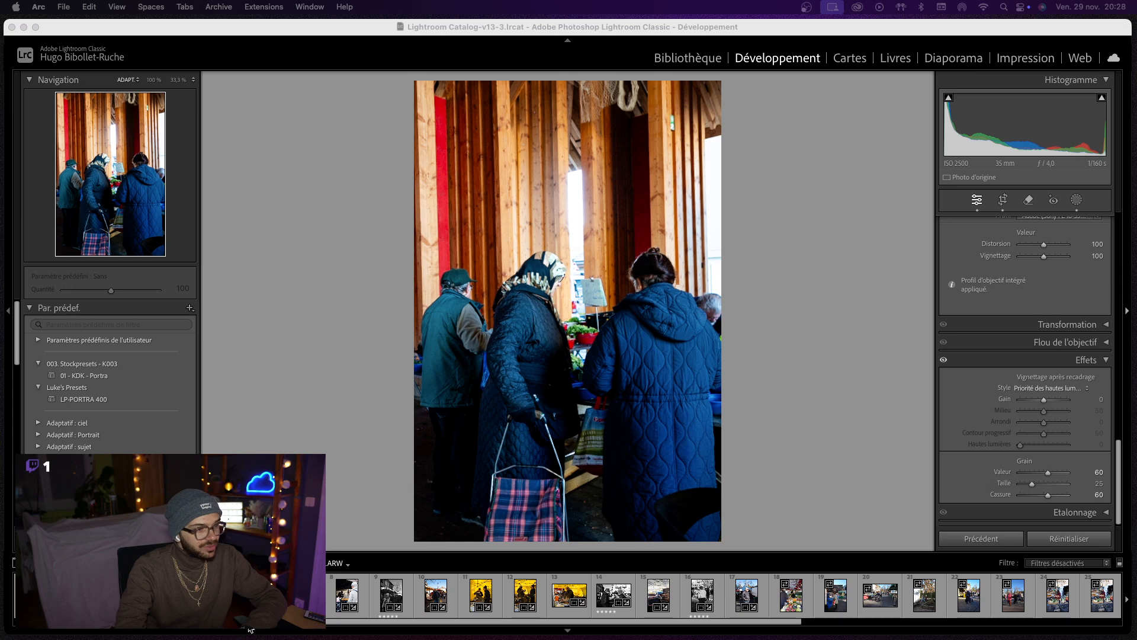
key("super+Tab")
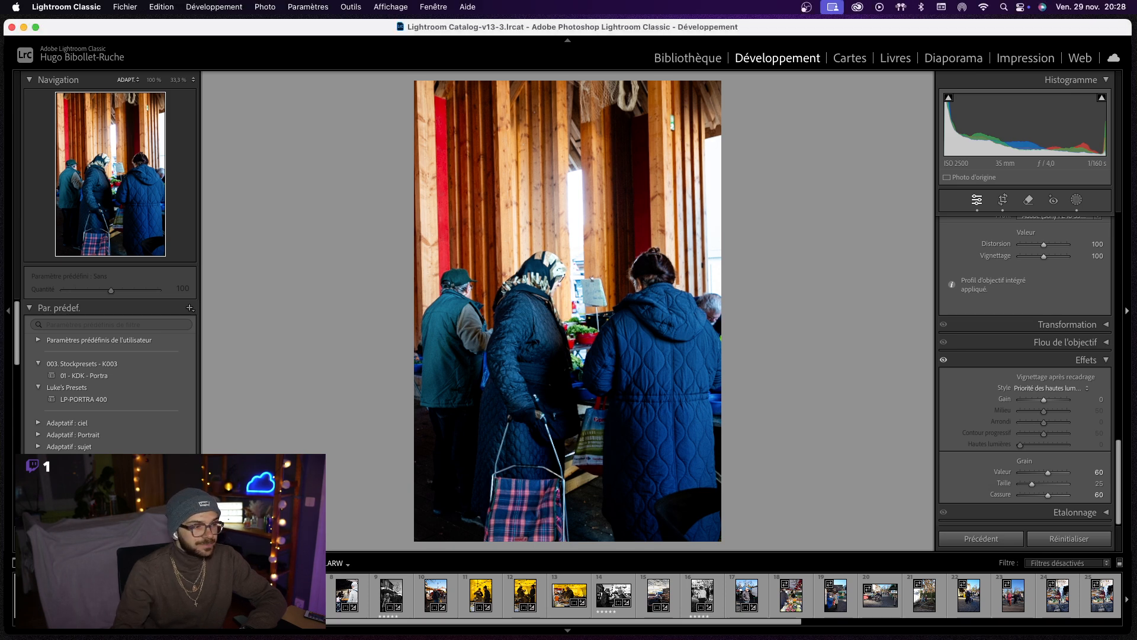
- Review the following edited market photos in sequence, from the shopper at the grape crates to the man shading his eyes
key("Right")
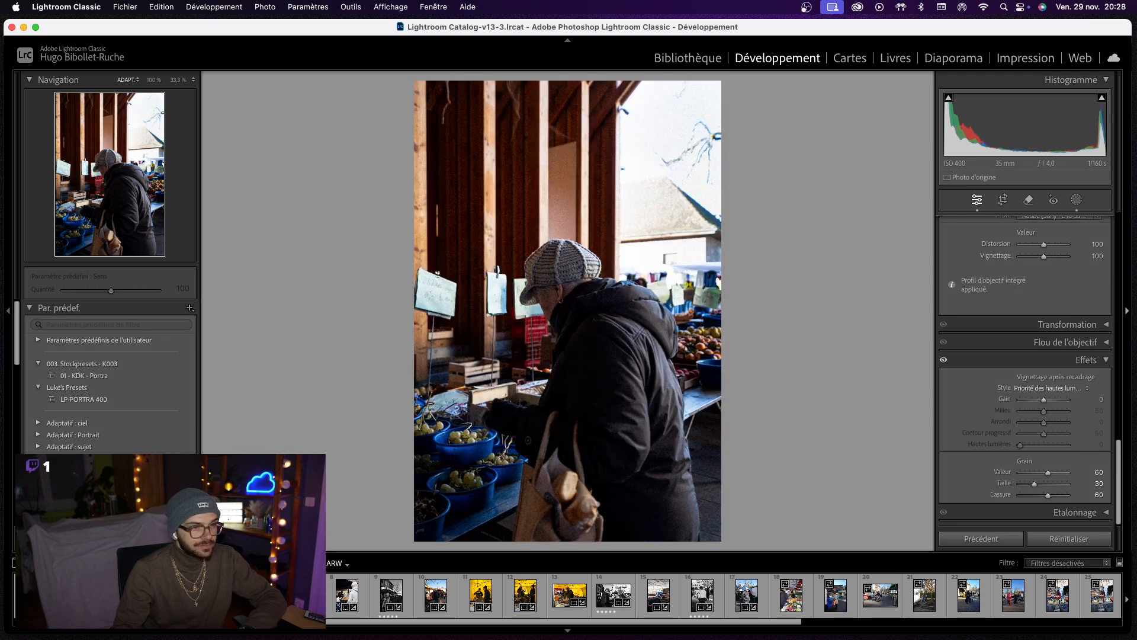
key("Right")
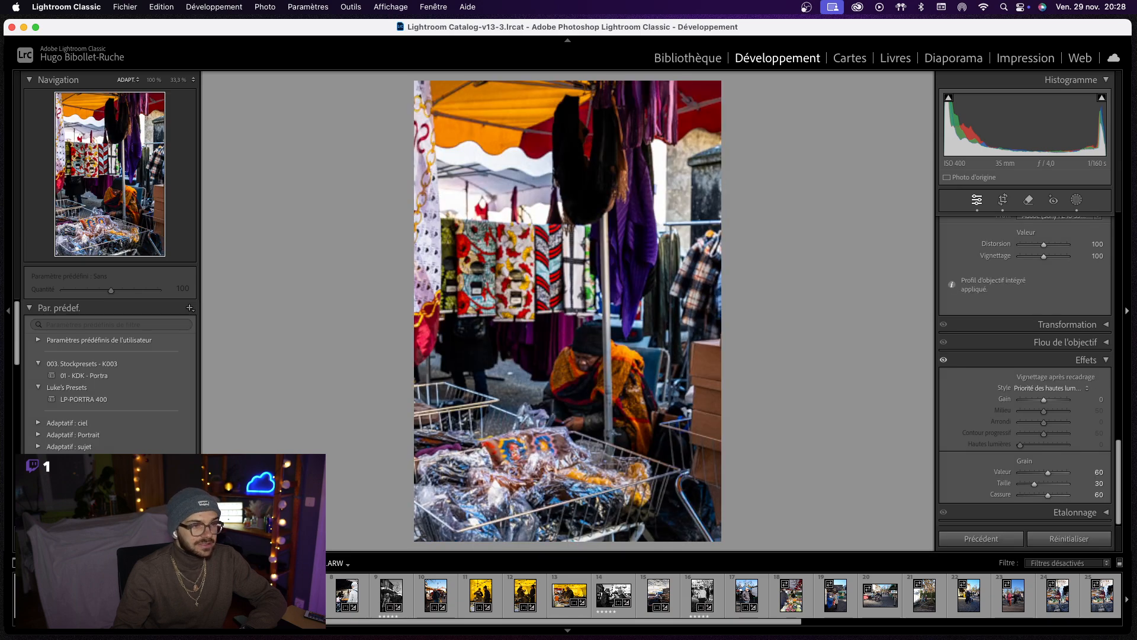
key("Right")
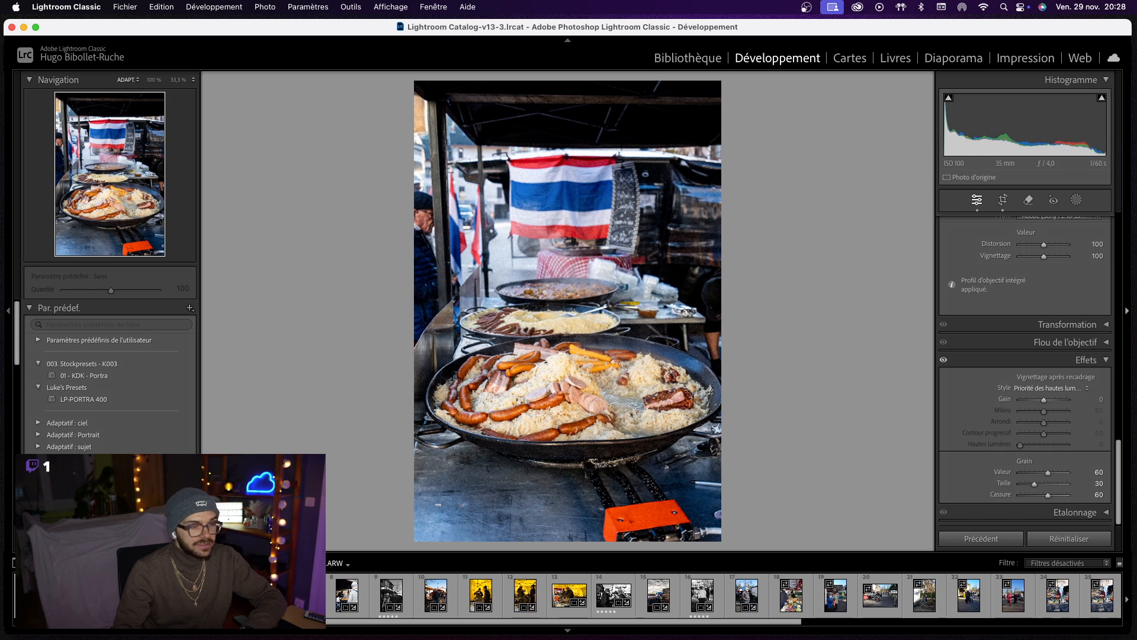
key("Right")
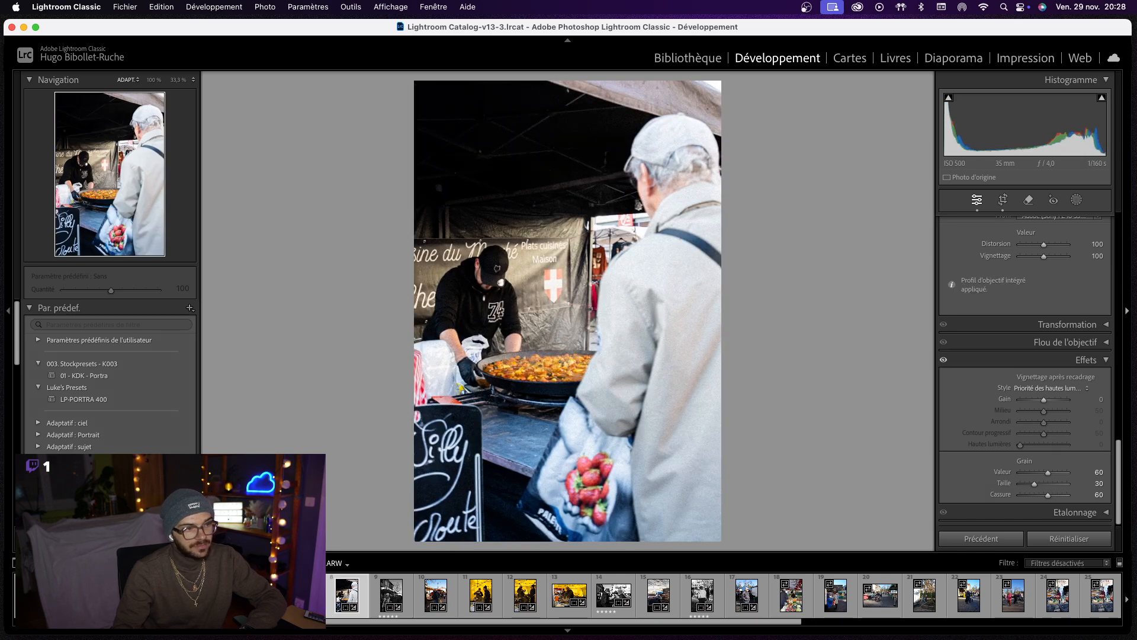
key("Right")
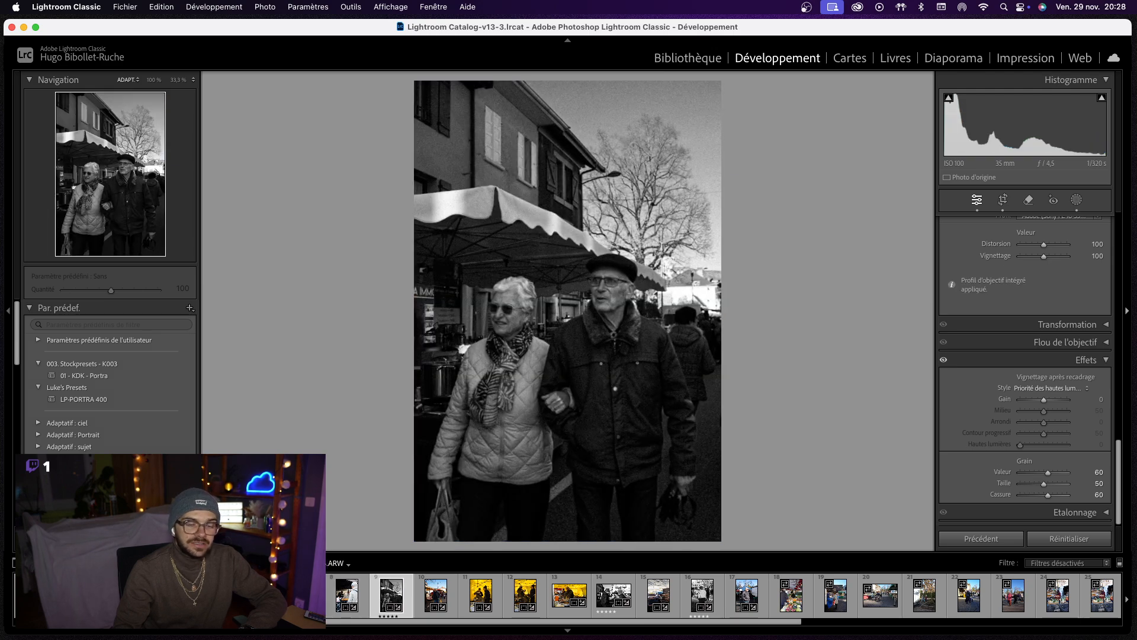
left_click(436, 595)
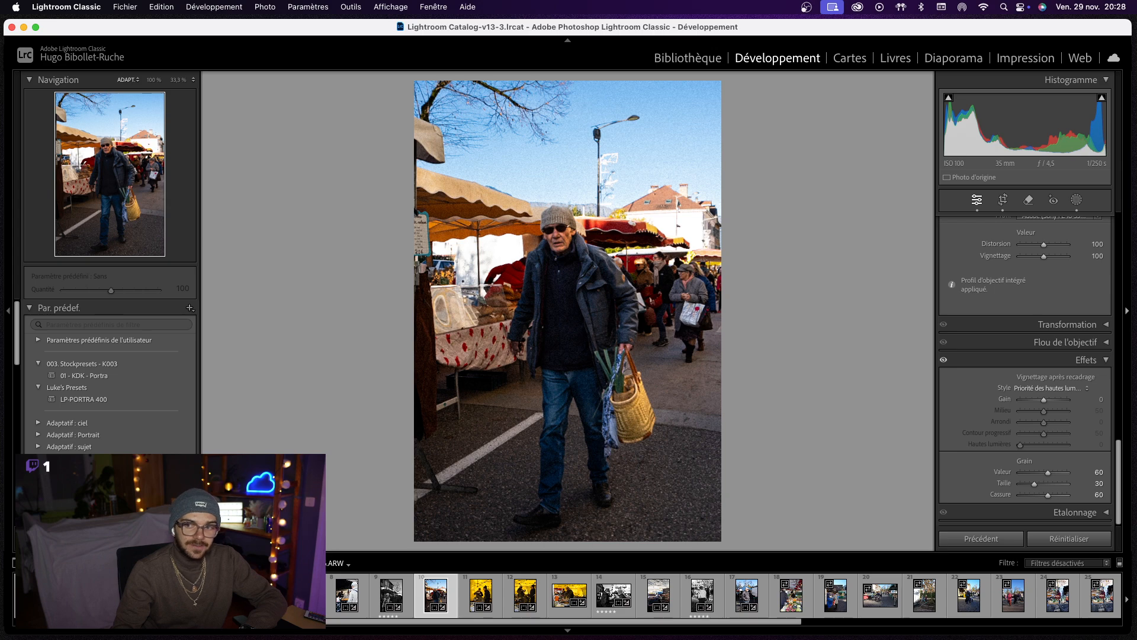
key("Right")
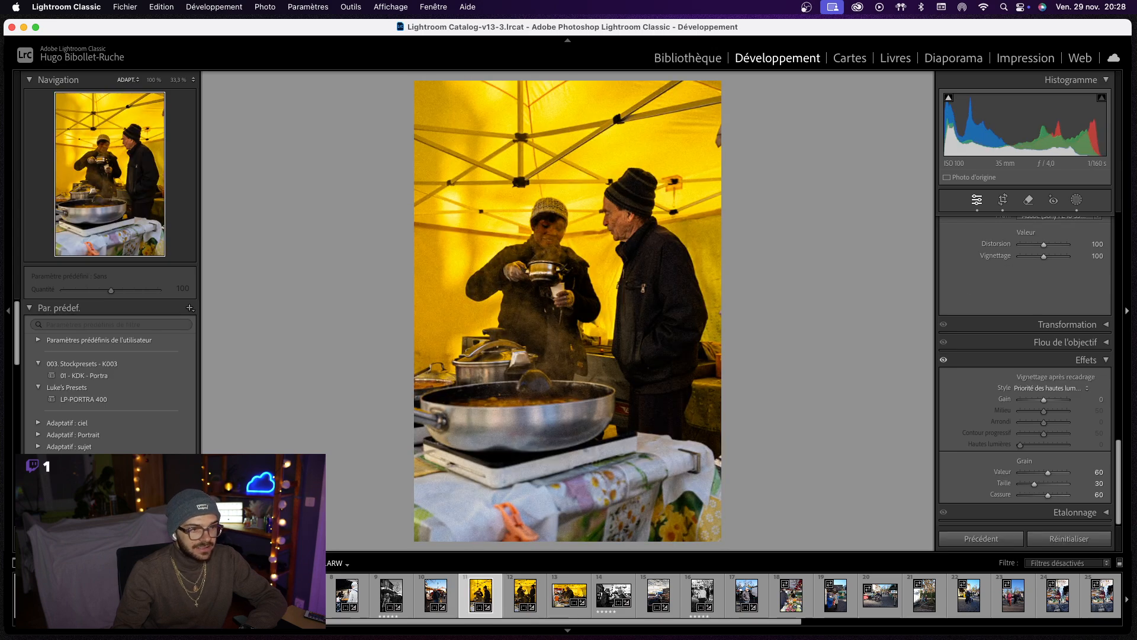
key("Right")
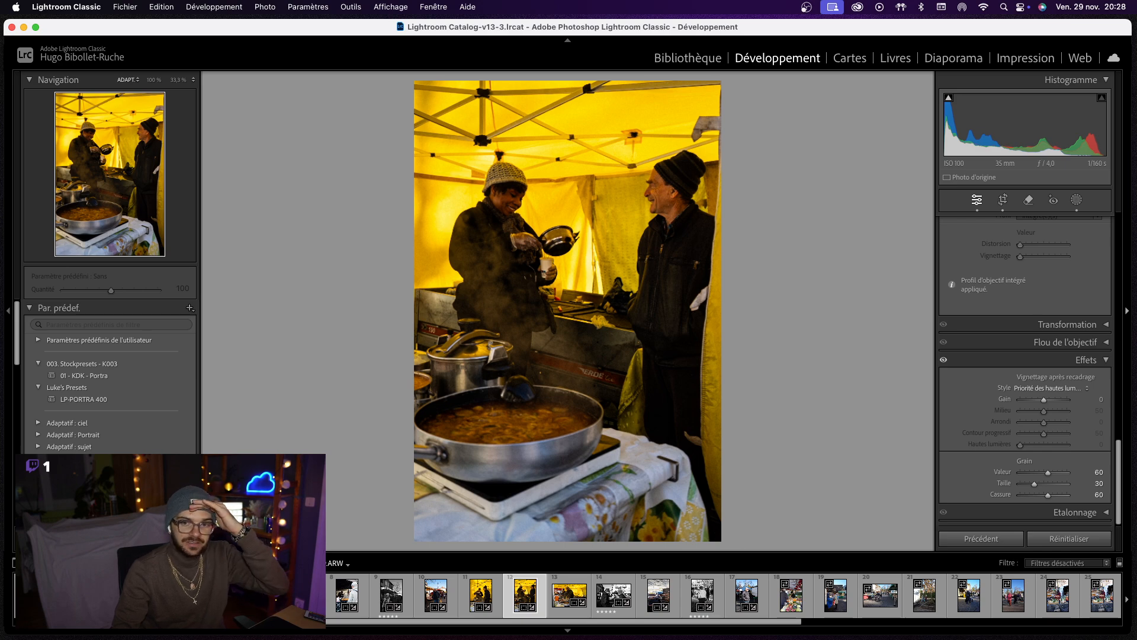
key("Right")
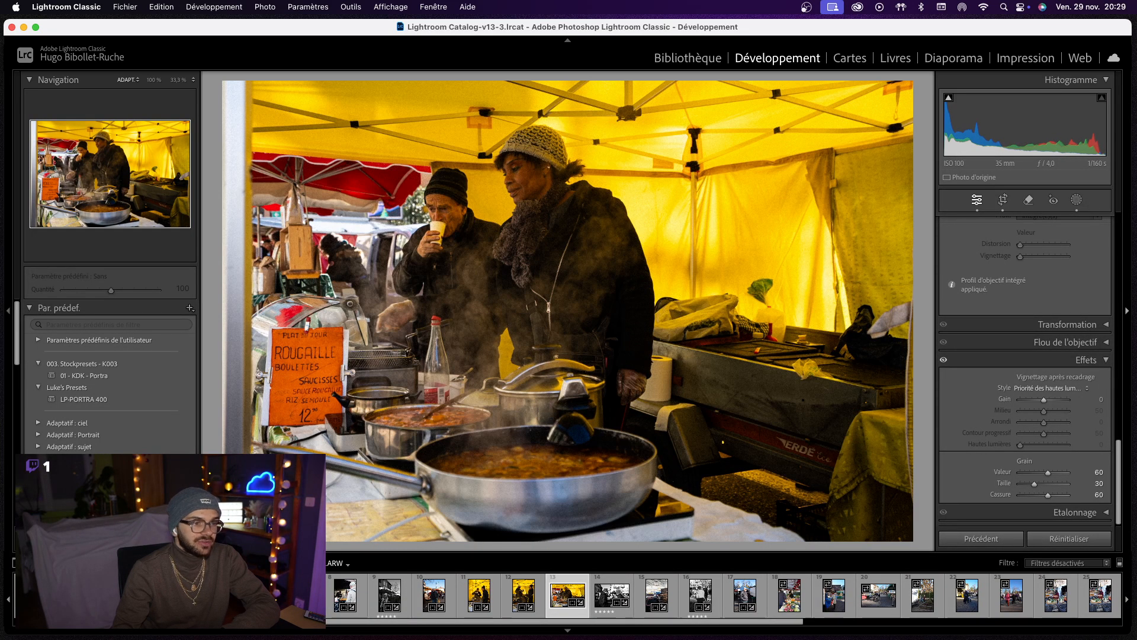
key("Right")
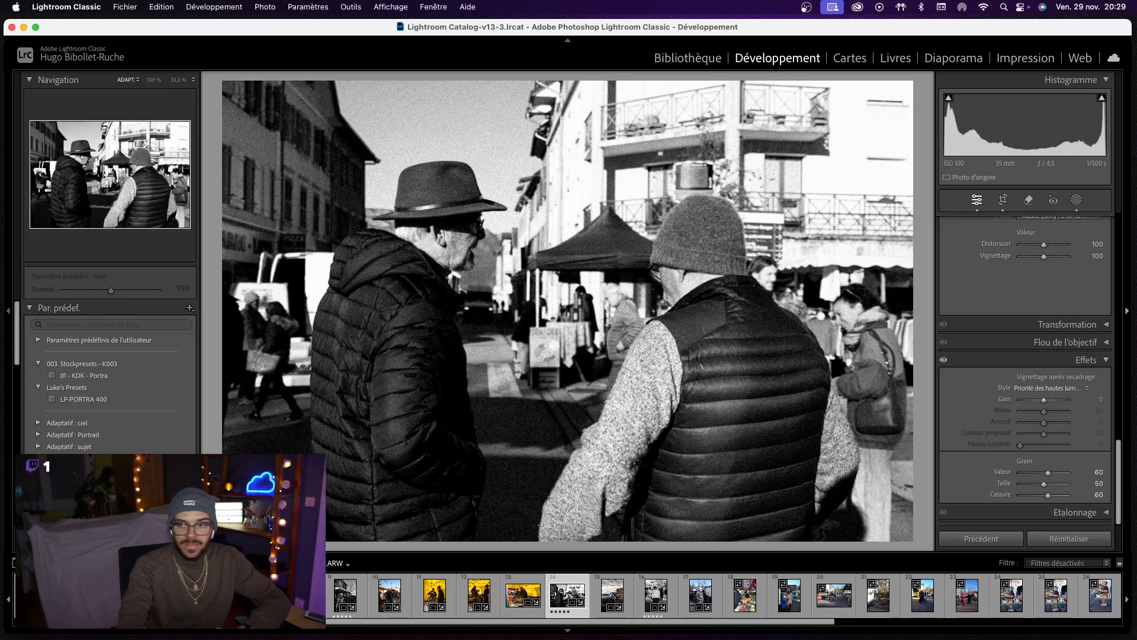
key("super+shift+e")
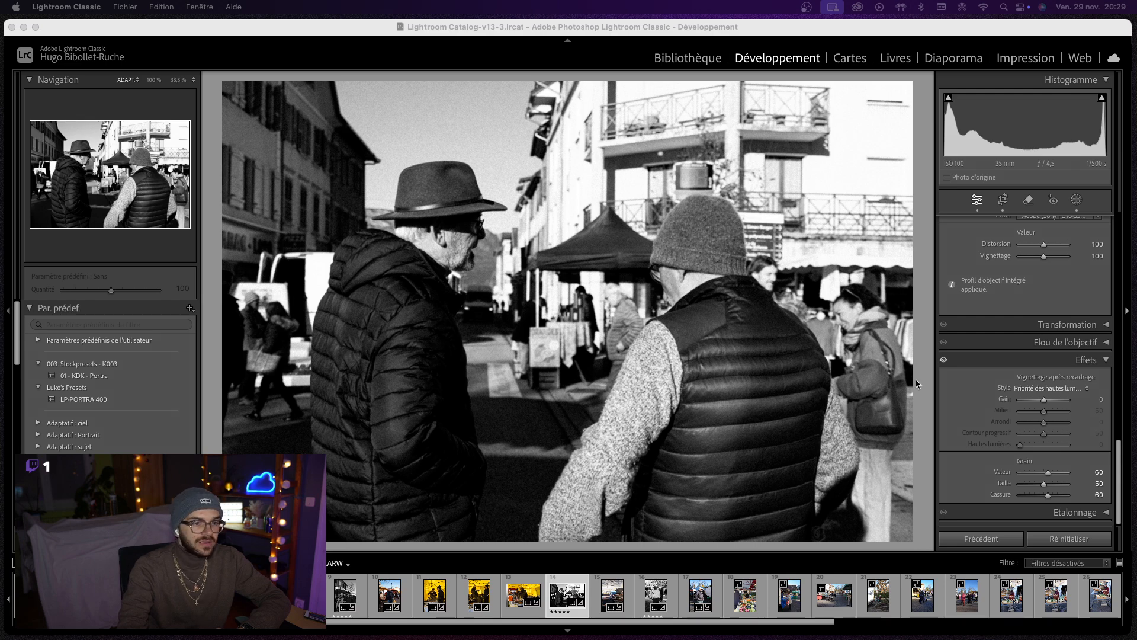
left_click(890, 382)
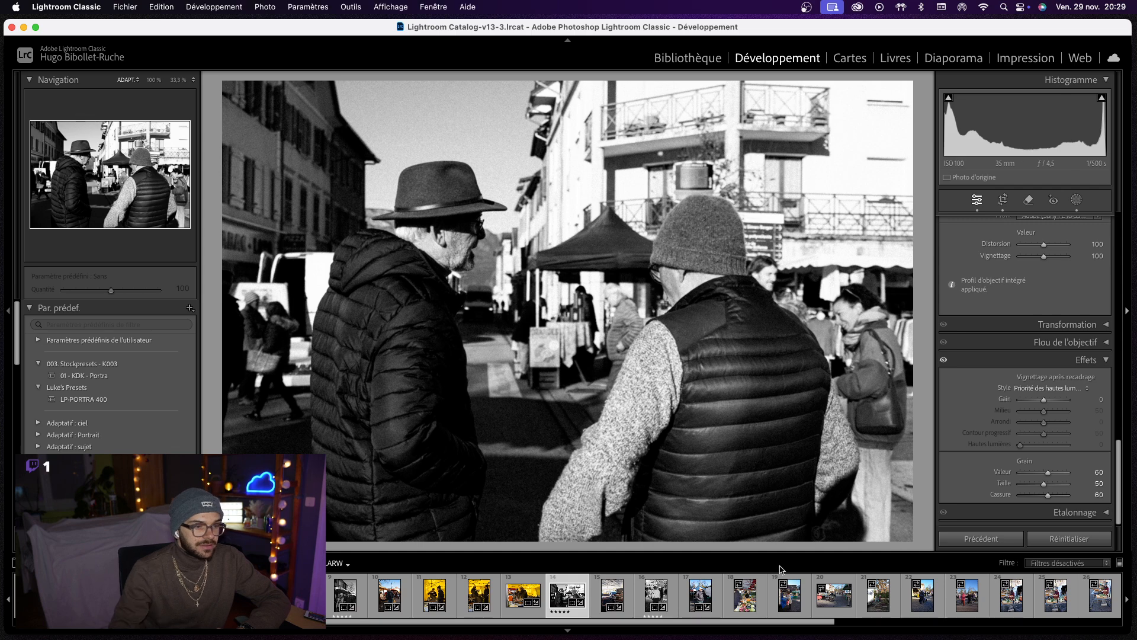
key("Right")
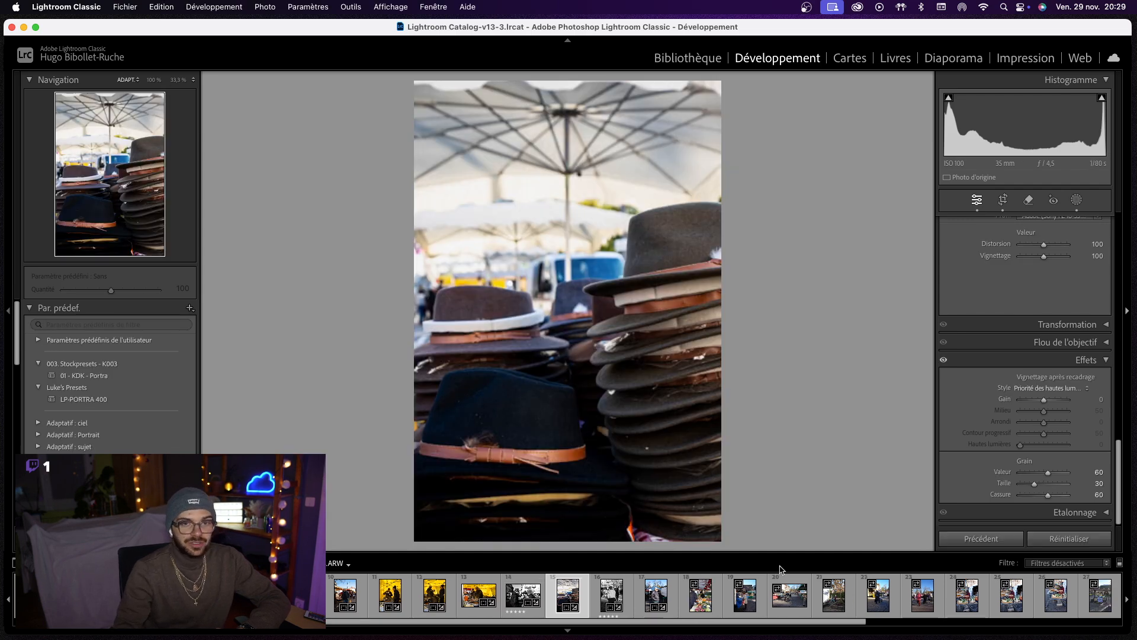
key("Right")
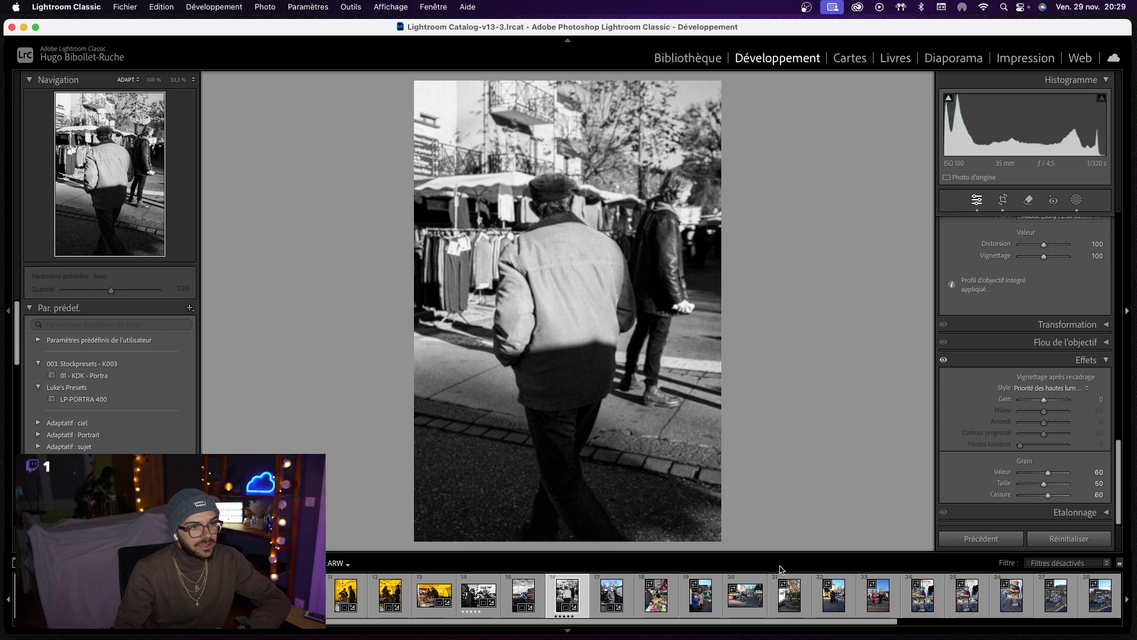
key("Right")
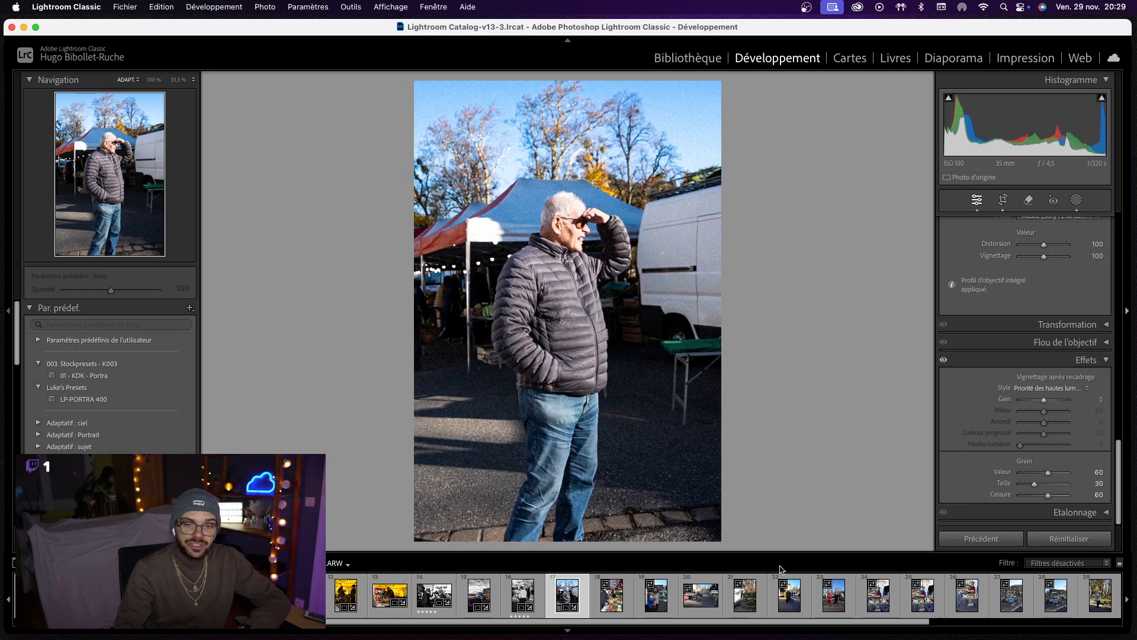
- Open the unedited vegetable stall photo with the radishes and enable chromatic aberration removal and the lens profile correction
scroll(883, 594, "down", 4)
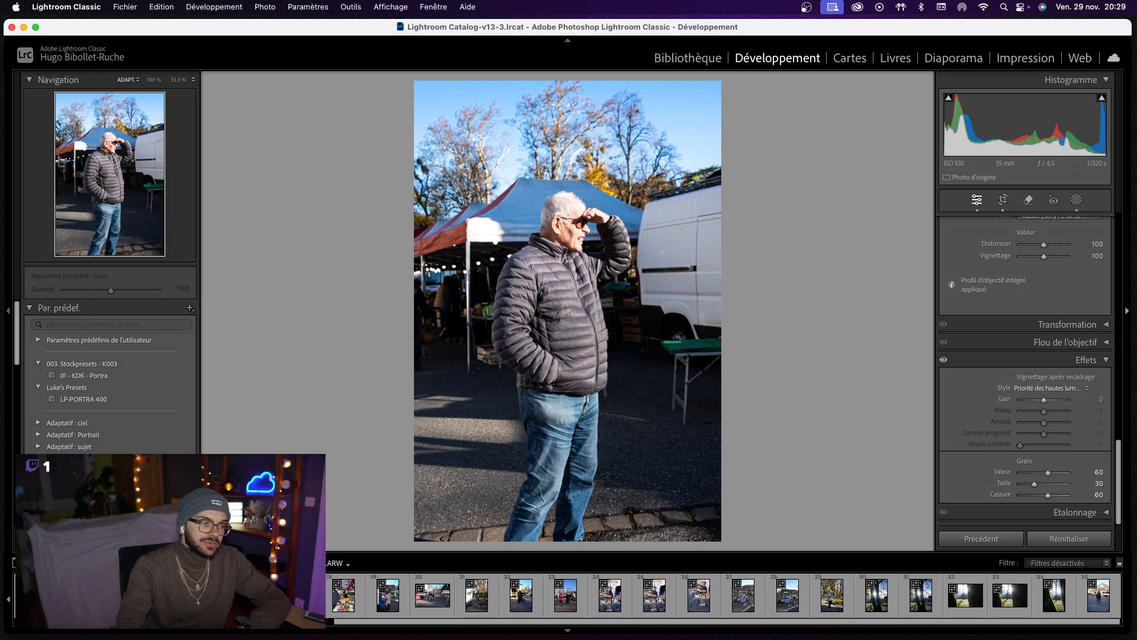
left_click(337, 600)
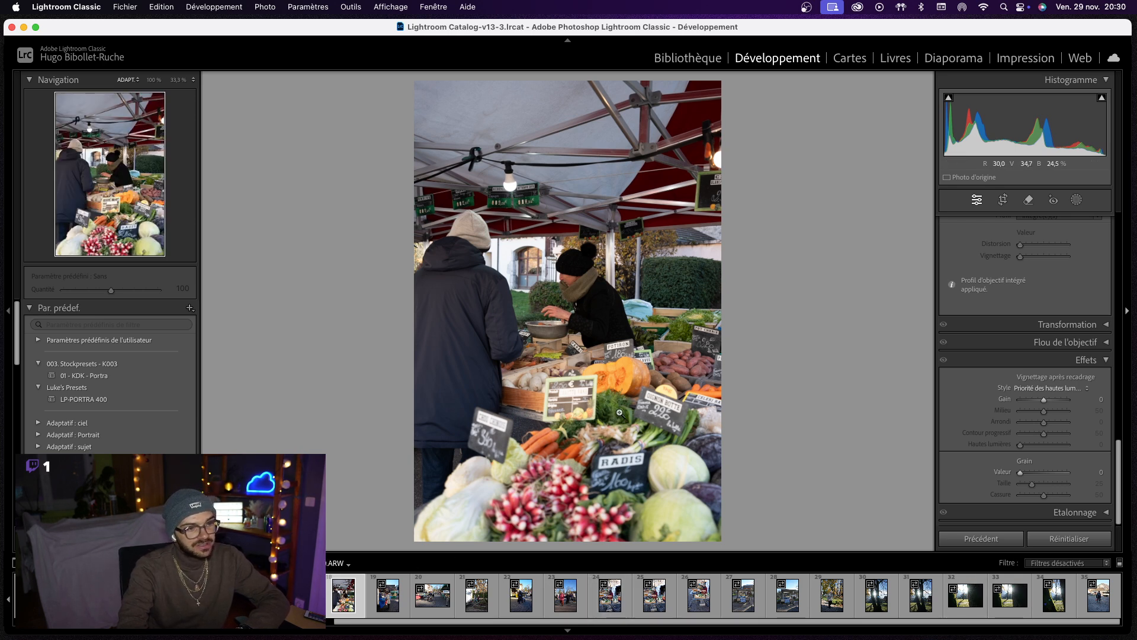
left_click(545, 301)
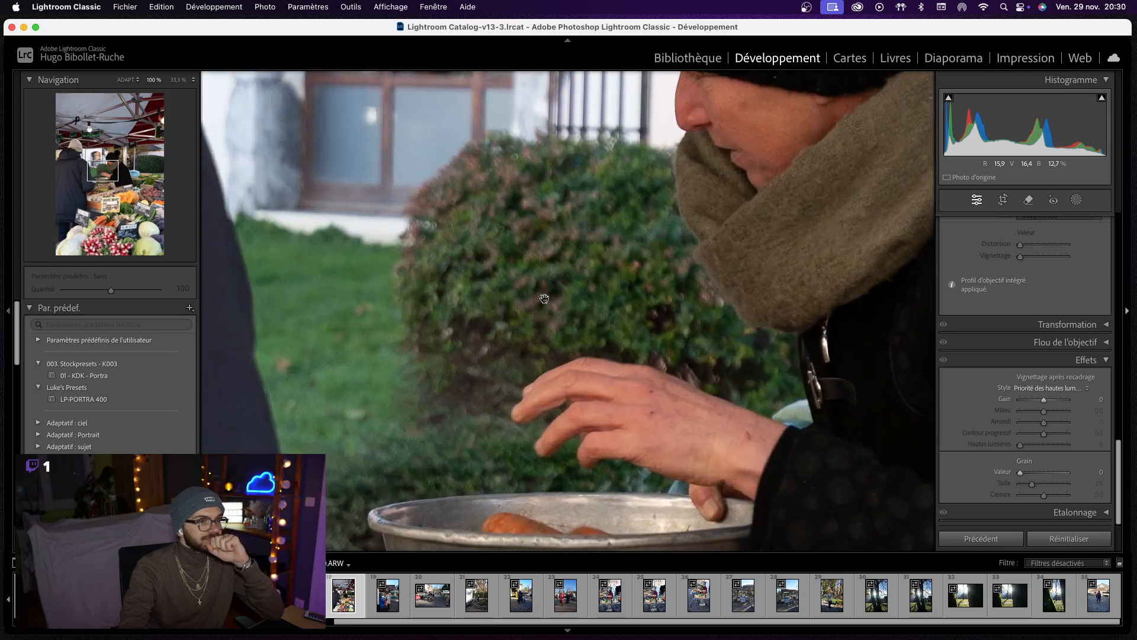
left_click_drag(736, 263, 637, 470)
left_click(677, 285)
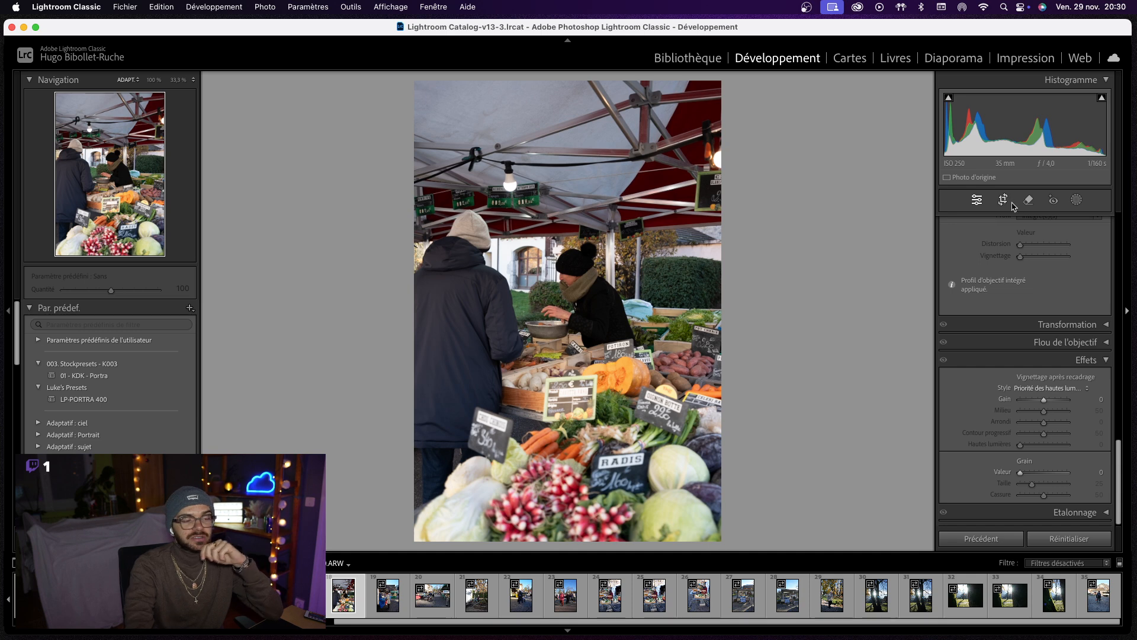
scroll(998, 410, "up", 6)
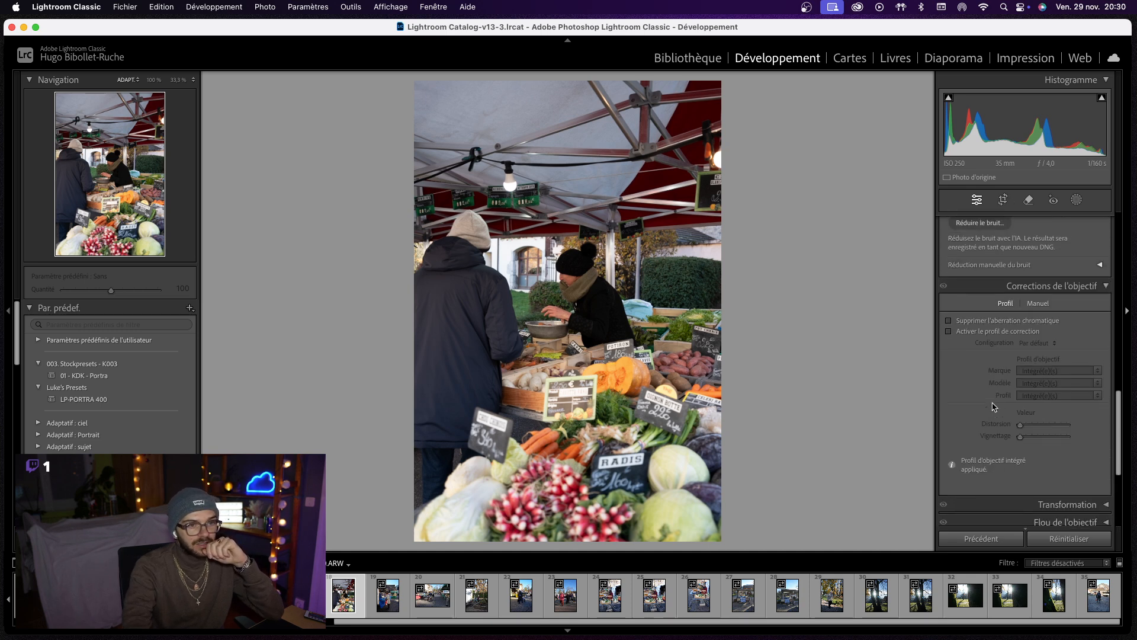
left_click(975, 365)
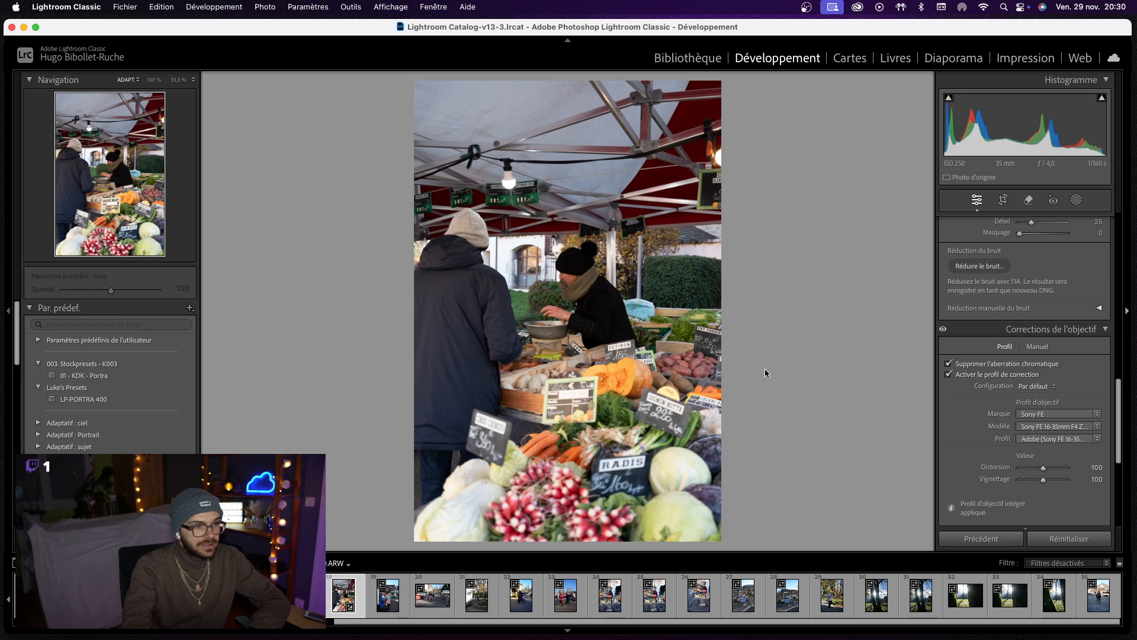
- Add film grain to the vegetable stall photo with amount 60, size 50 and roughness 60
left_click(644, 475)
left_click(635, 372)
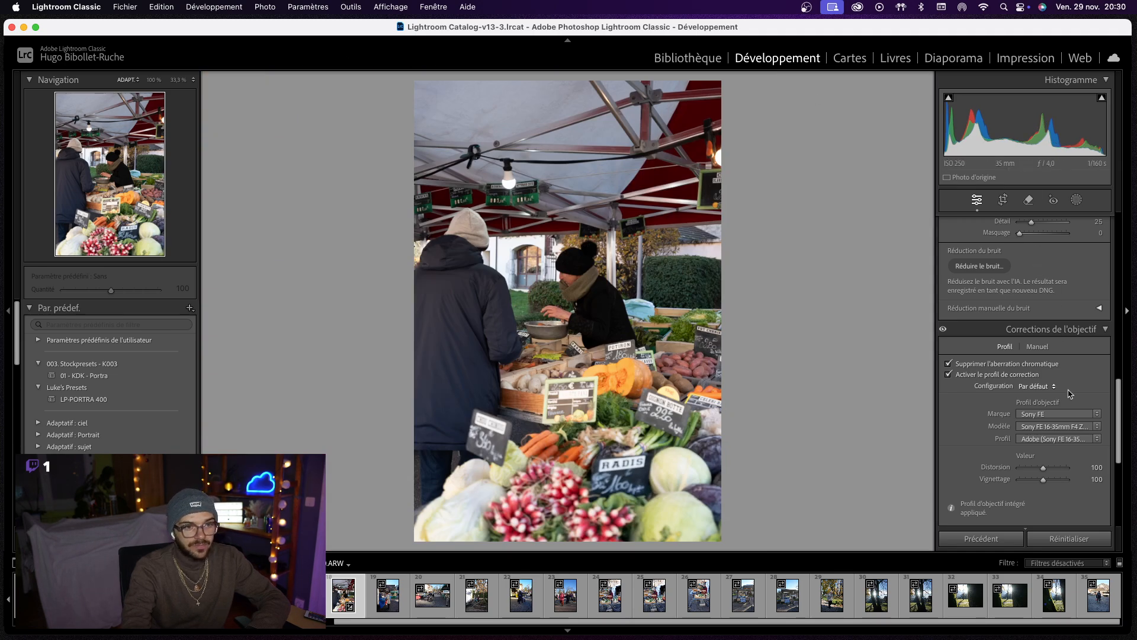
scroll(1099, 462, "down", 5)
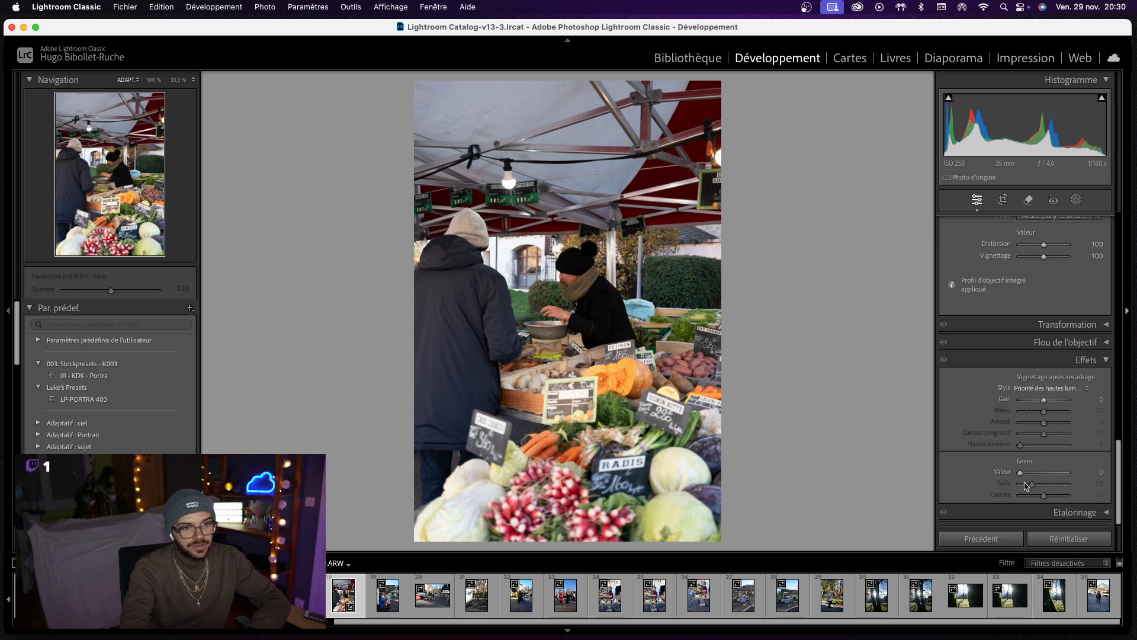
left_click(1091, 472)
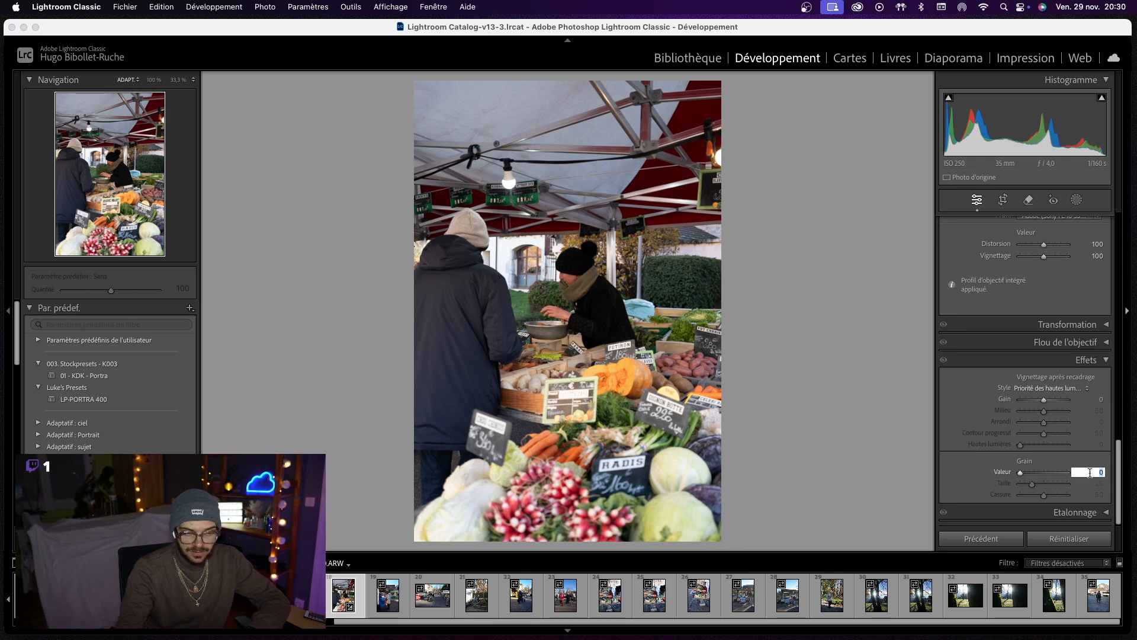
key("Return")
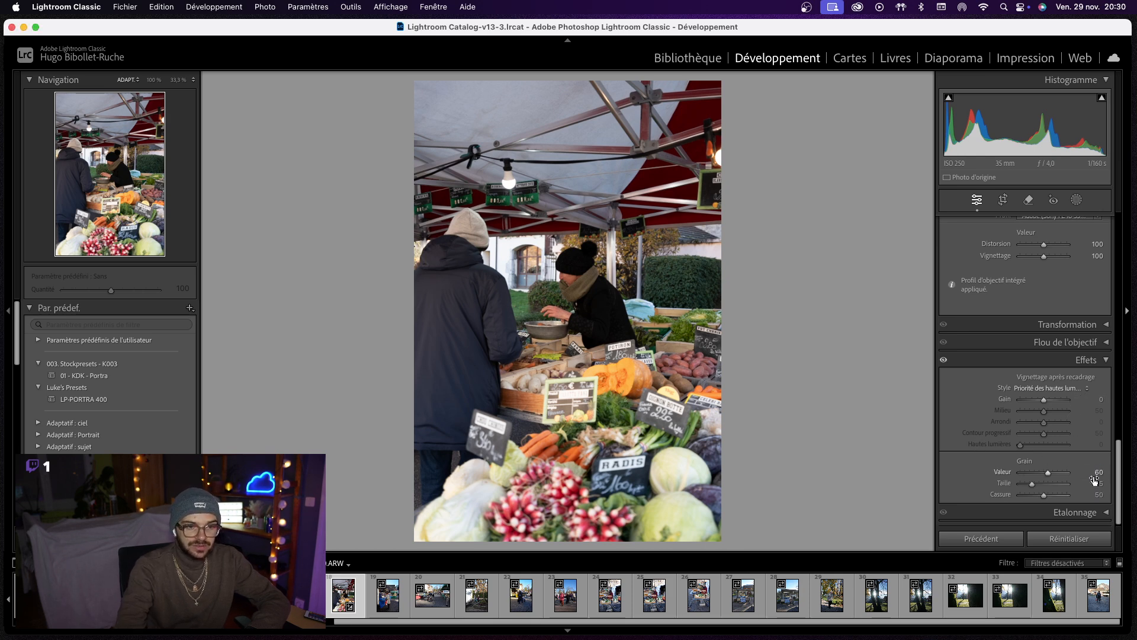
left_click(1096, 483)
type("50")
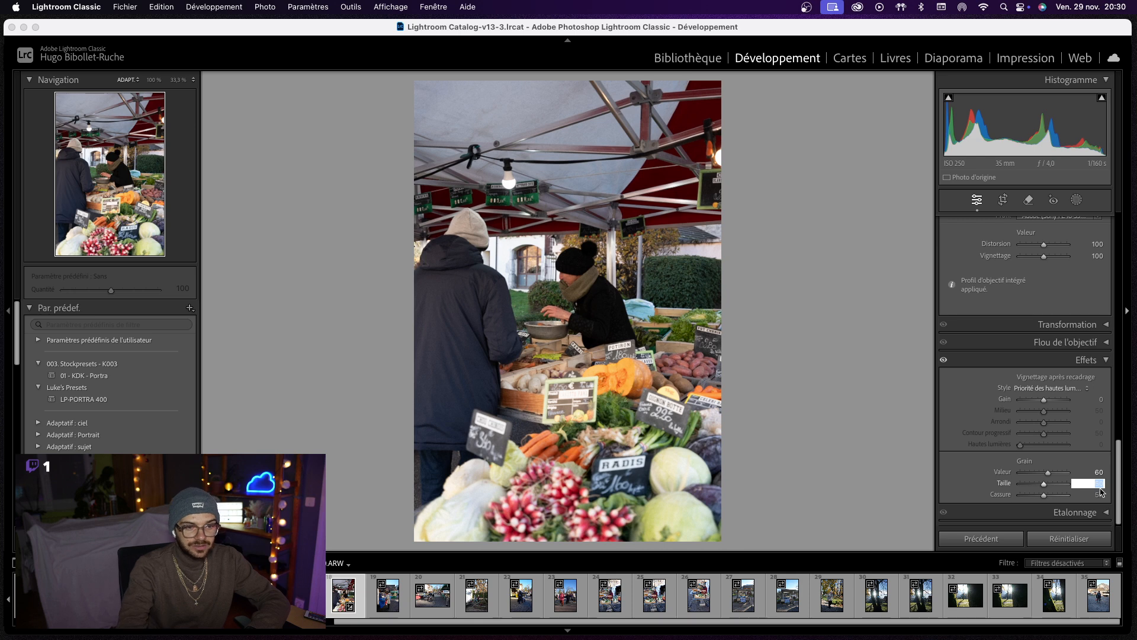
key("Return")
left_click(1099, 494)
type("60")
key("Return")
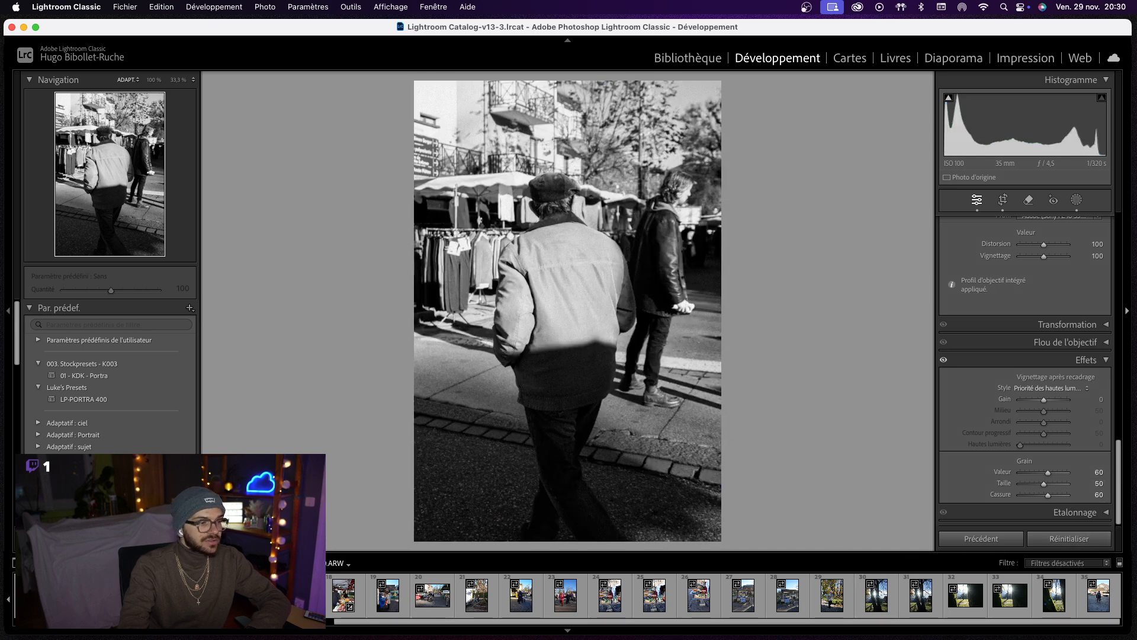
- Return to the vegetable stall photo and inspect the grain around the vendor's hat and scarf at 100% and 33.3%
left_click(342, 598)
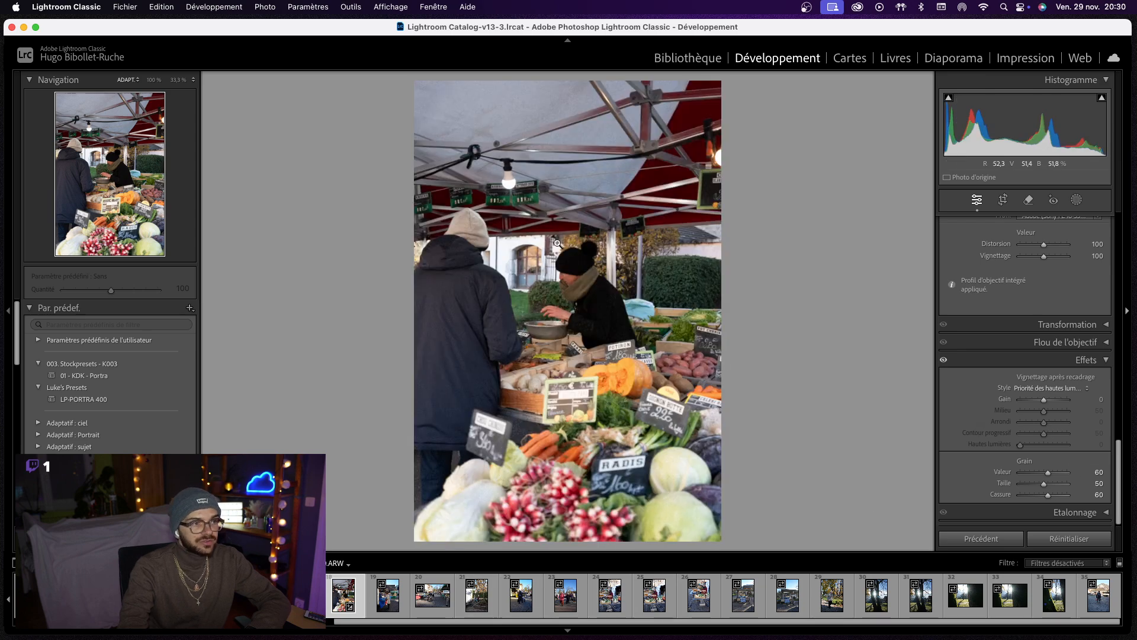
left_click(578, 258)
left_click_drag(736, 377, 635, 215)
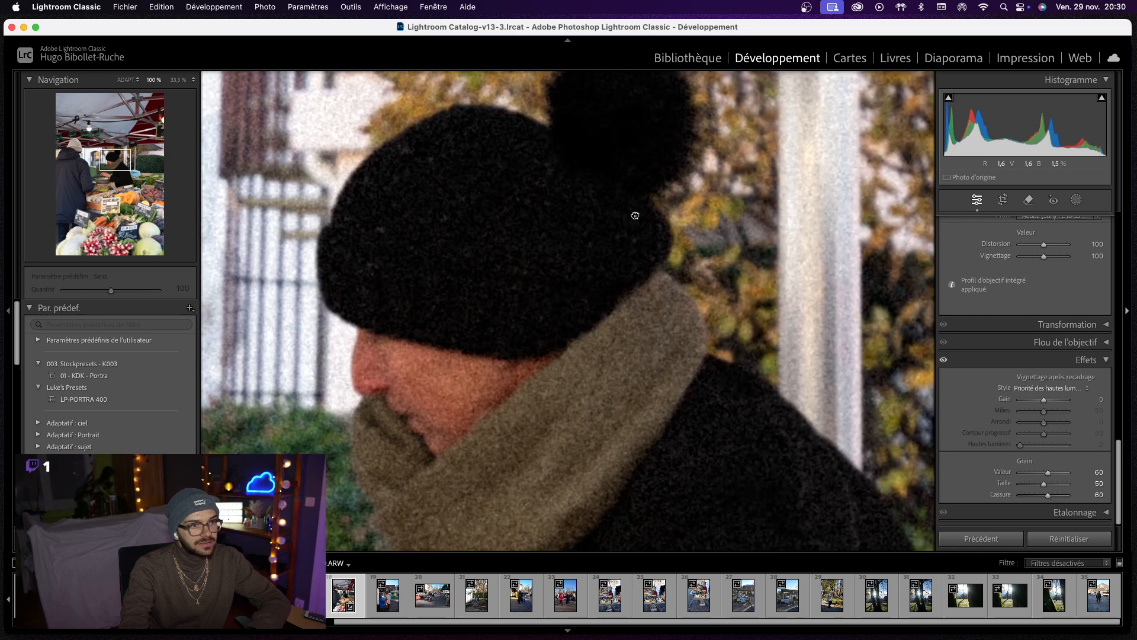
left_click(178, 80)
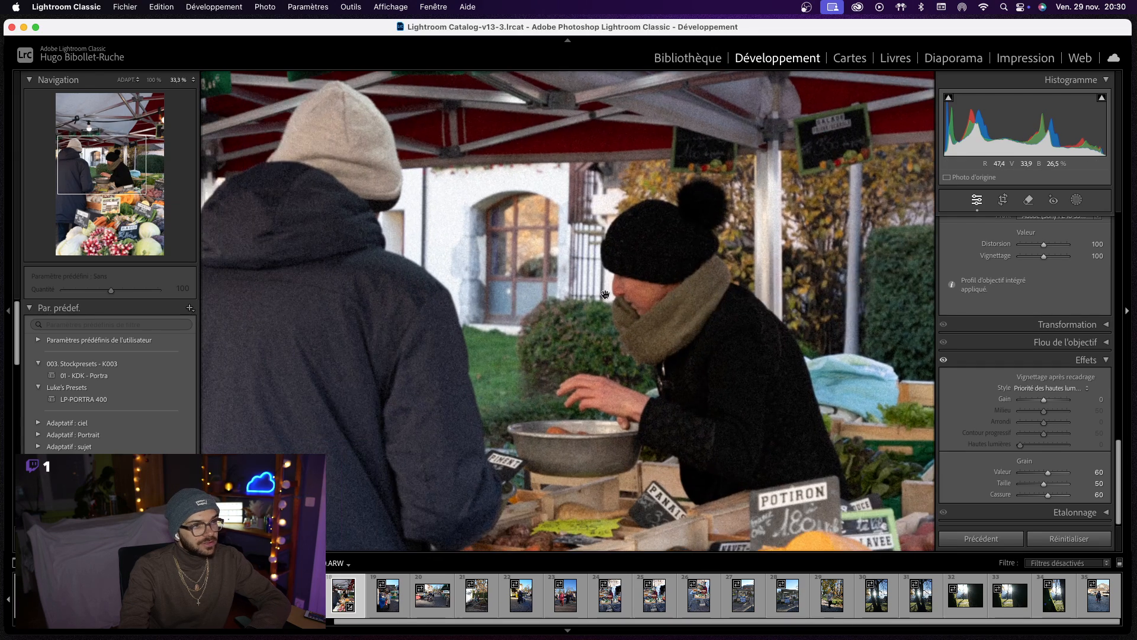
left_click(606, 295)
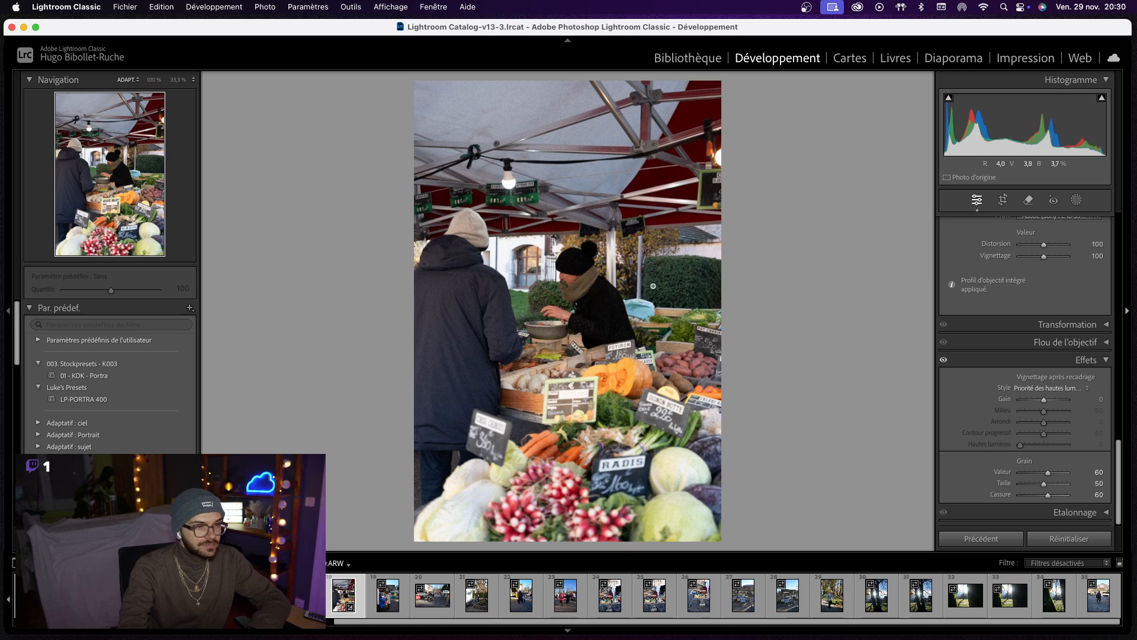
- Shape the parametric tone curve for more contrast, with lights at about +8 and darks at about -16
scroll(980, 380, "down", 1)
scroll(979, 383, "up", 10)
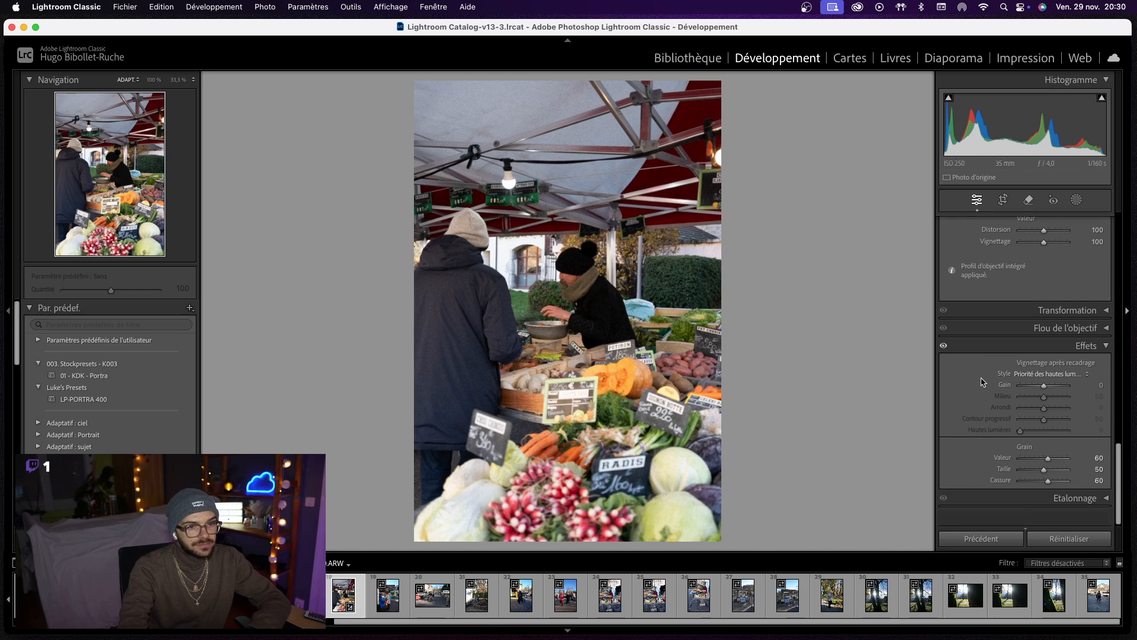
scroll(981, 382, "up", 10)
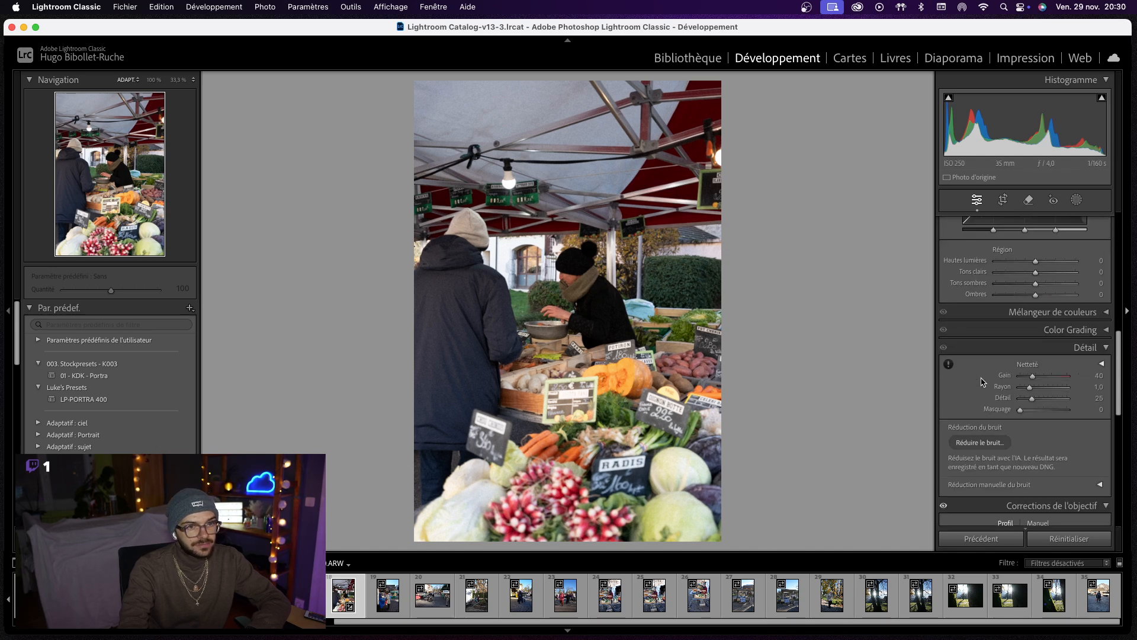
left_click_drag(1052, 295, 1020, 328)
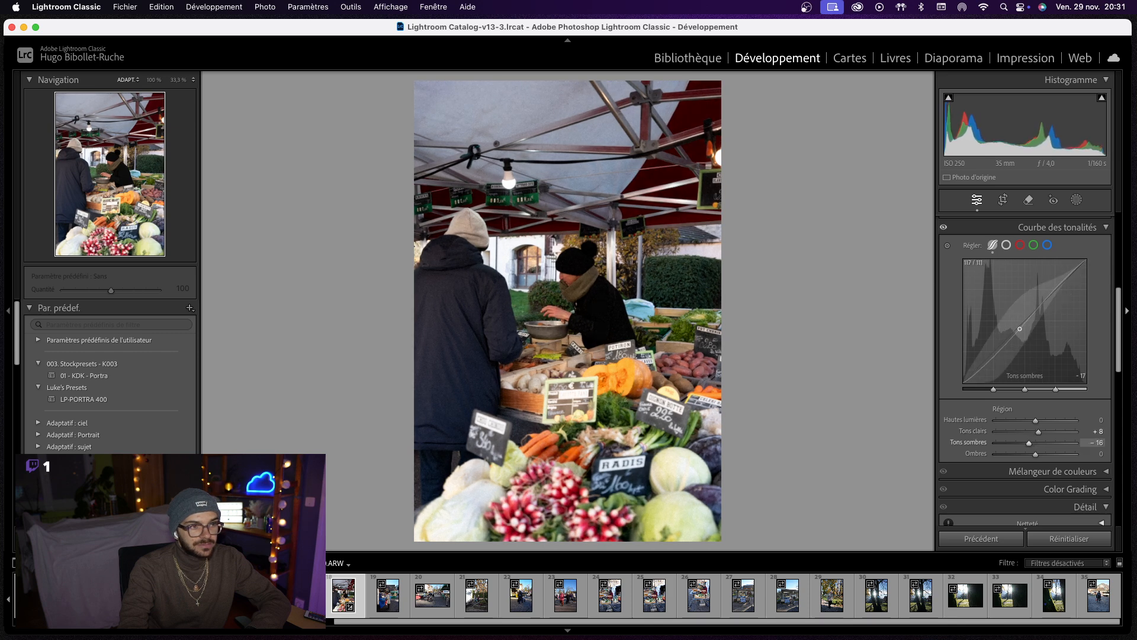
- Set the photo's texture and clarity to +15 each and raise its overall contrast to about +24
scroll(979, 310, "up", 8)
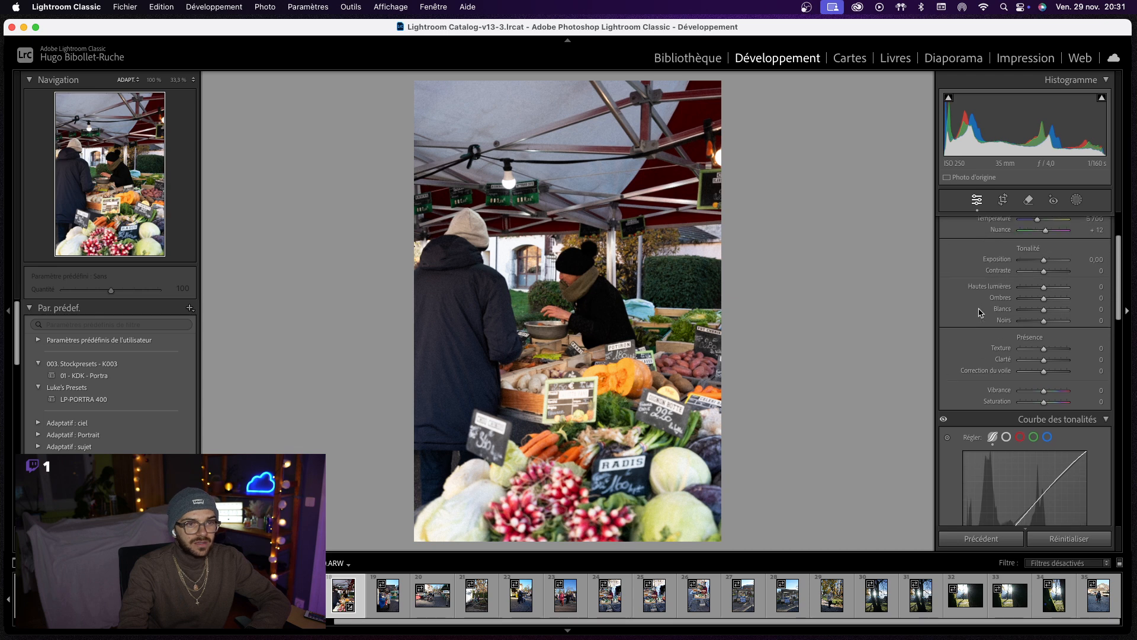
scroll(979, 312, "up", 3)
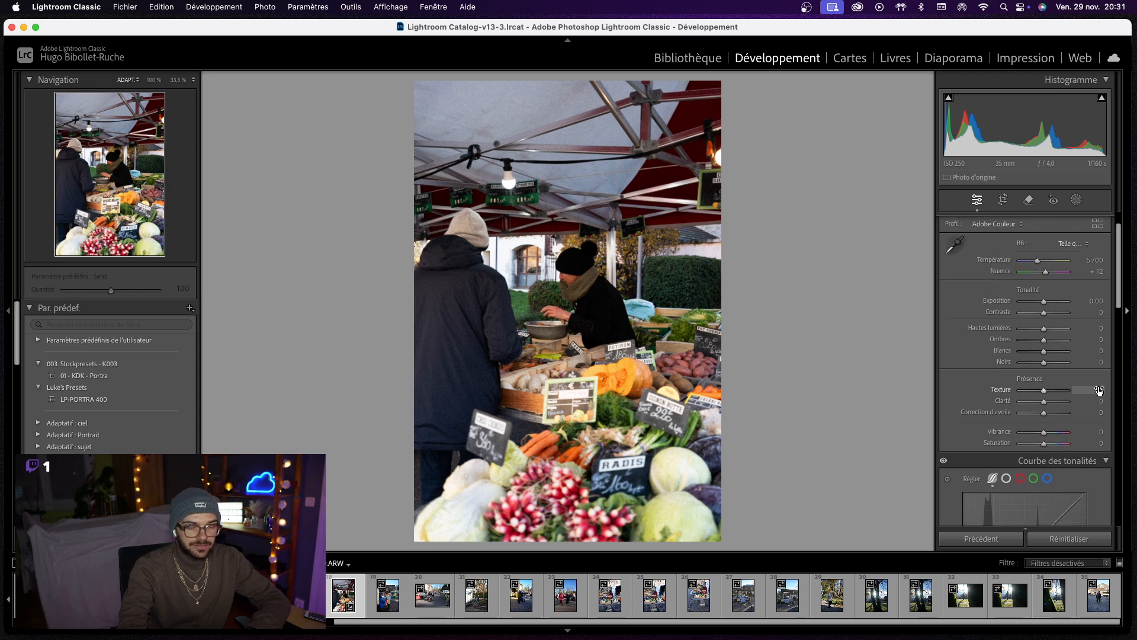
left_click(1099, 391)
type("15")
key("Return")
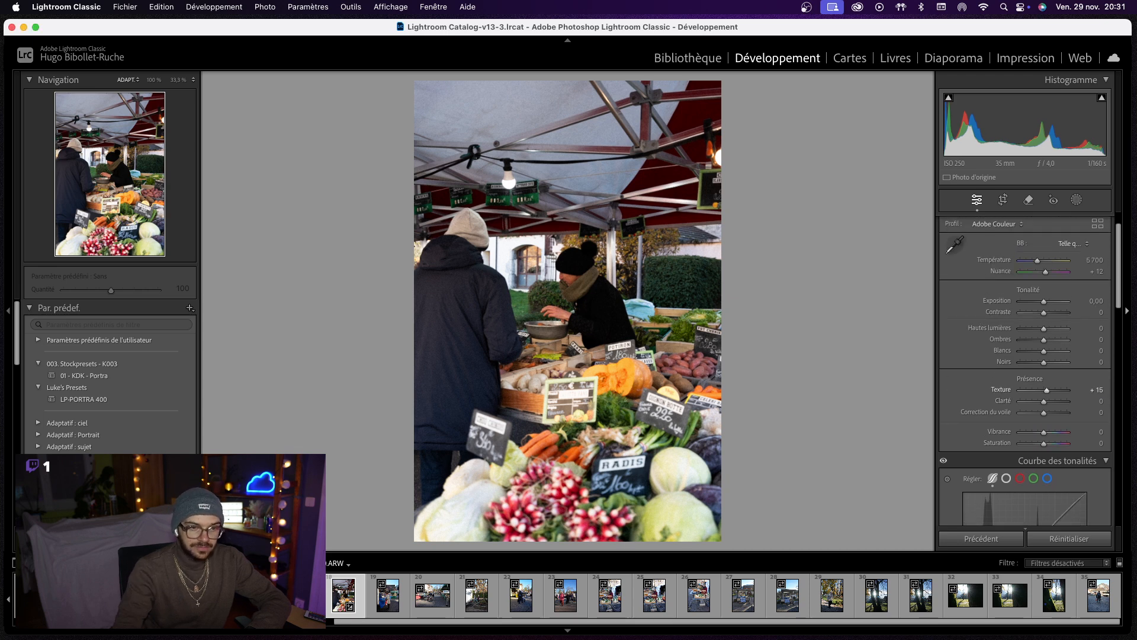
left_click(1098, 402)
type("15")
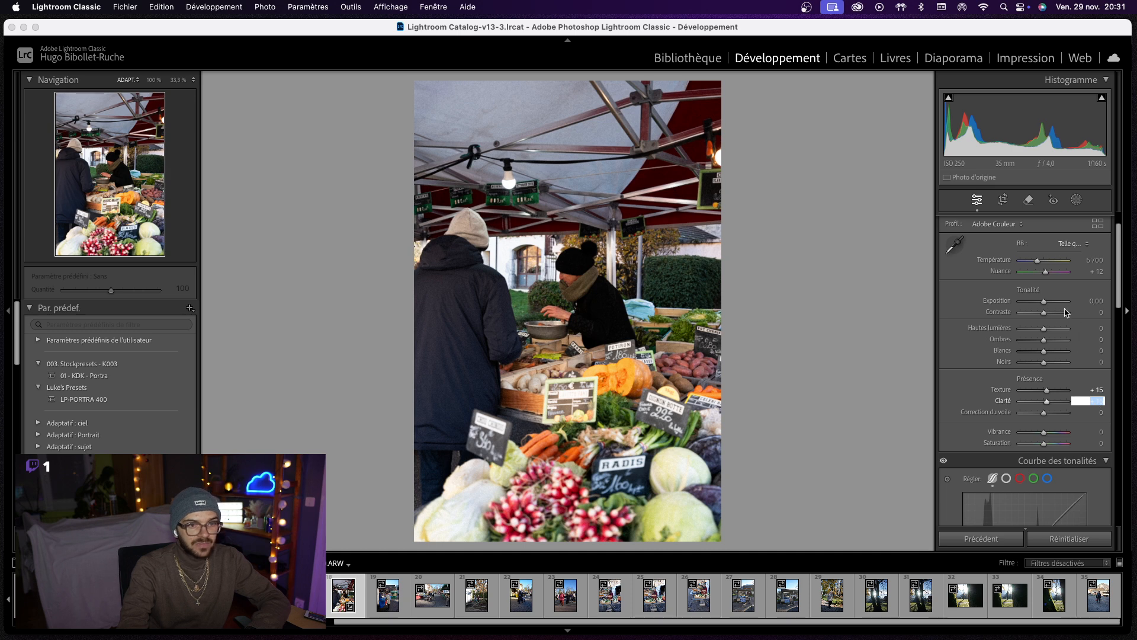
key("Return")
left_click_drag(1044, 312, 1050, 314)
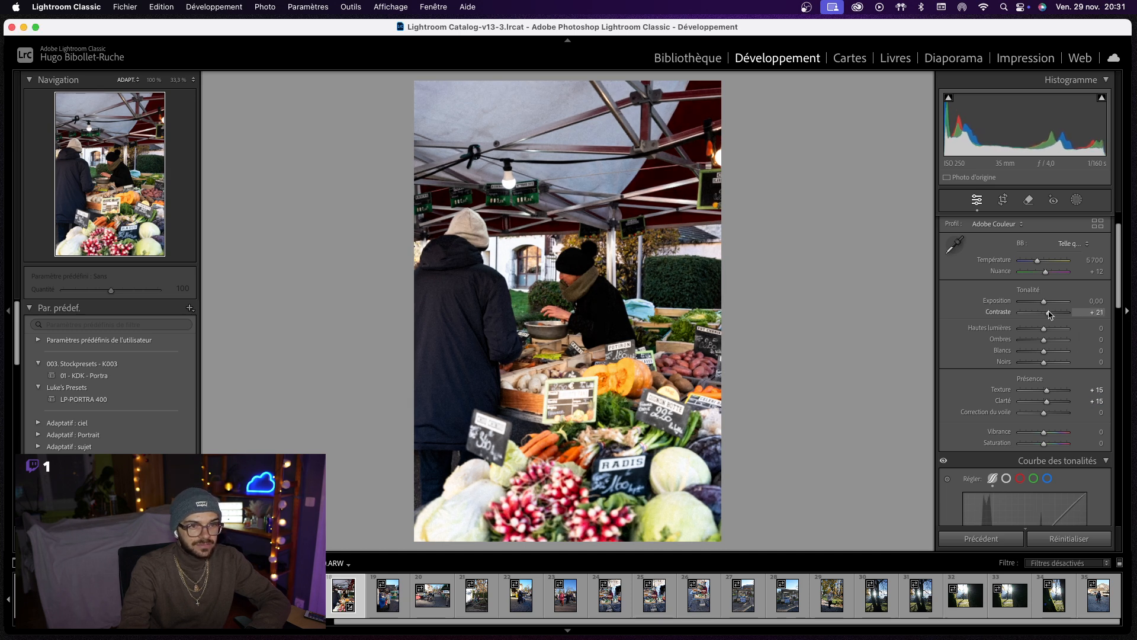
left_click_drag(1050, 314, 1050, 313)
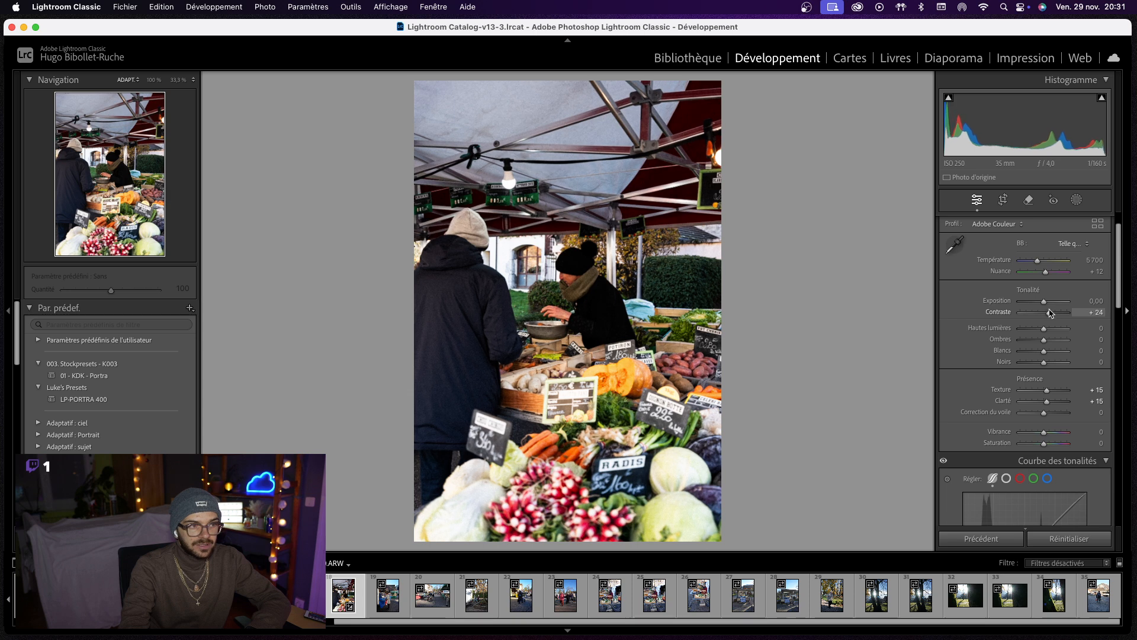
- Mask the subject automatically and adjust its tones to shadows 48, contrast 10, whites 15 and highlights 3
left_click(1077, 200)
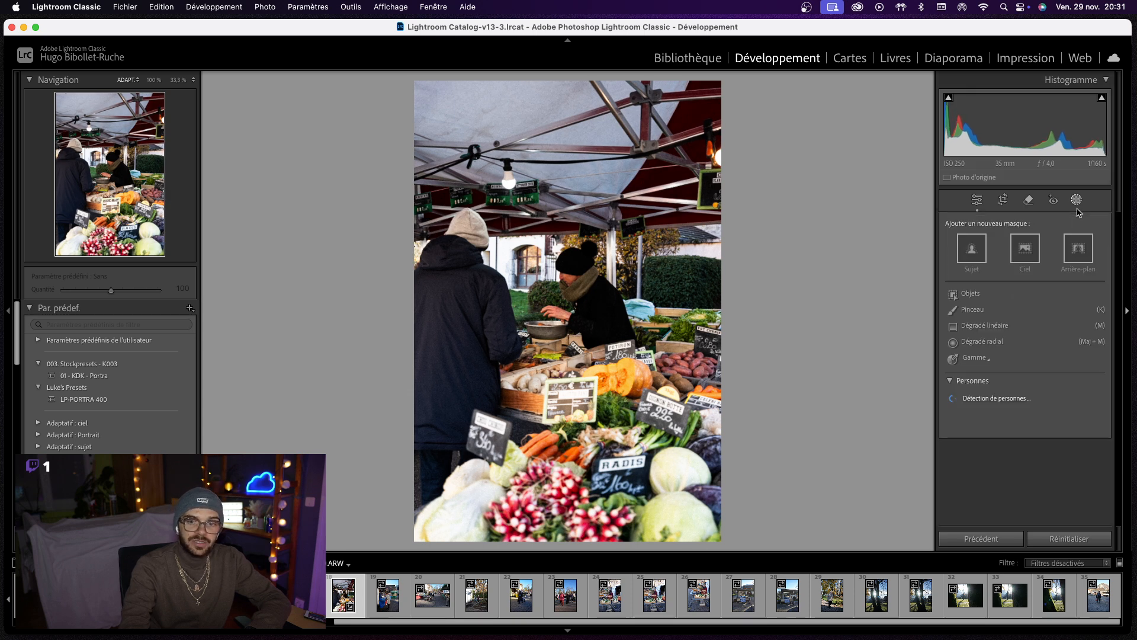
left_click(970, 256)
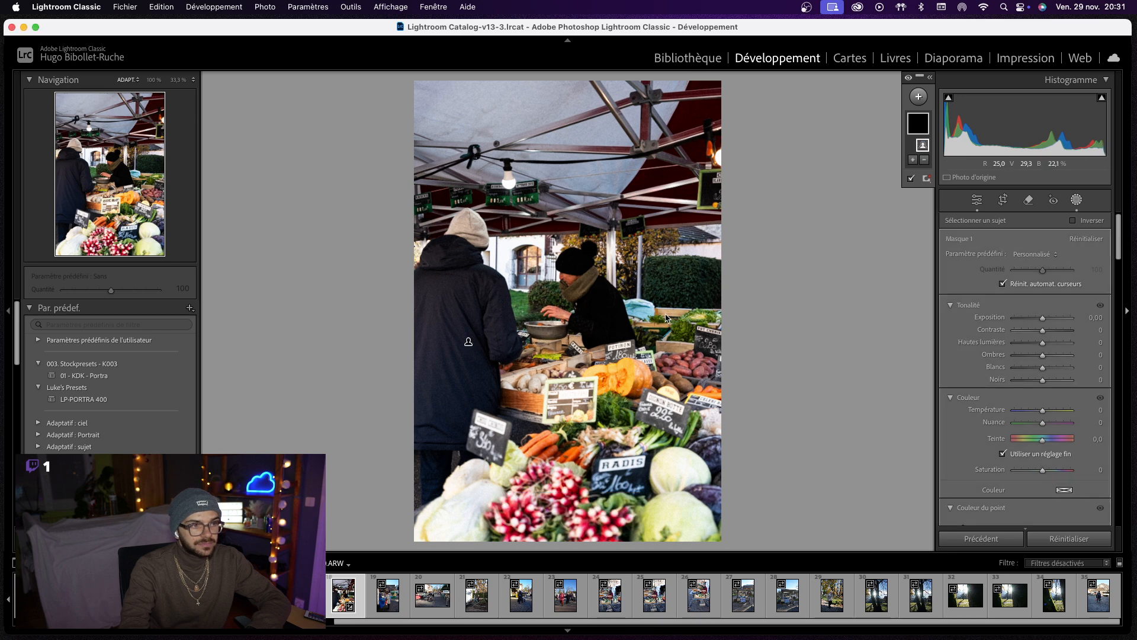
left_click(1058, 355)
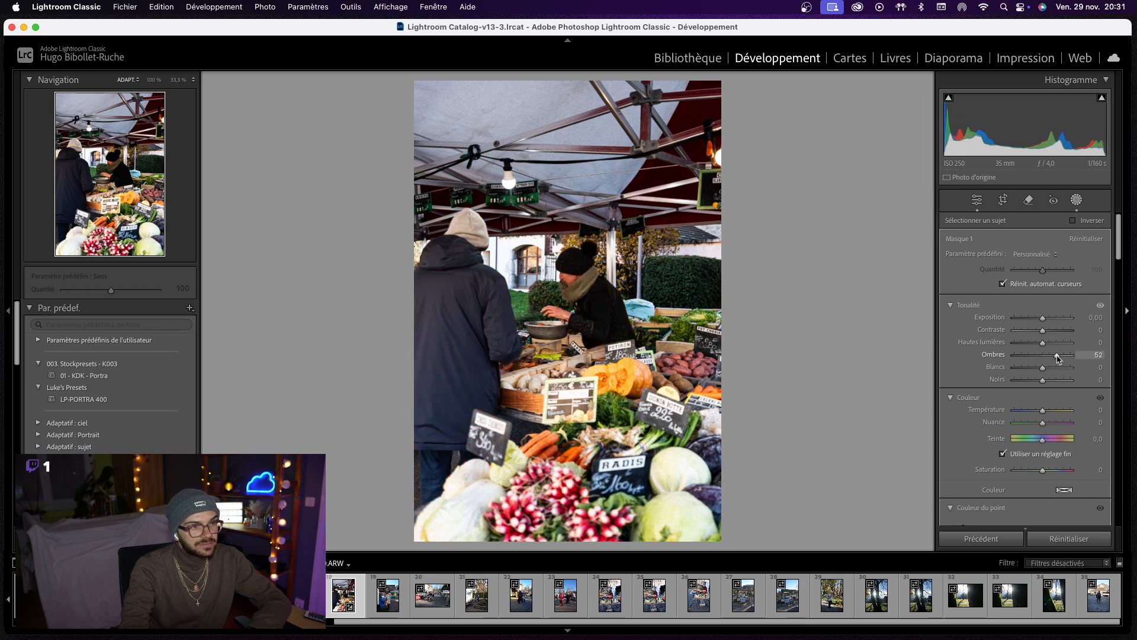
left_click_drag(1064, 357, 1051, 335)
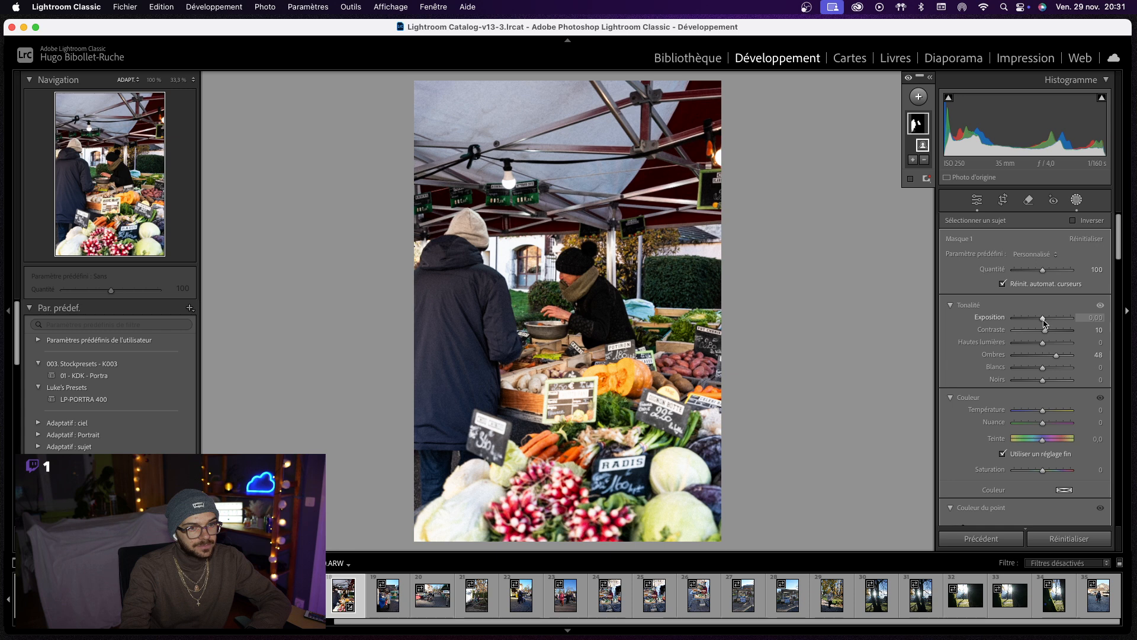
left_click_drag(1043, 368, 1045, 344)
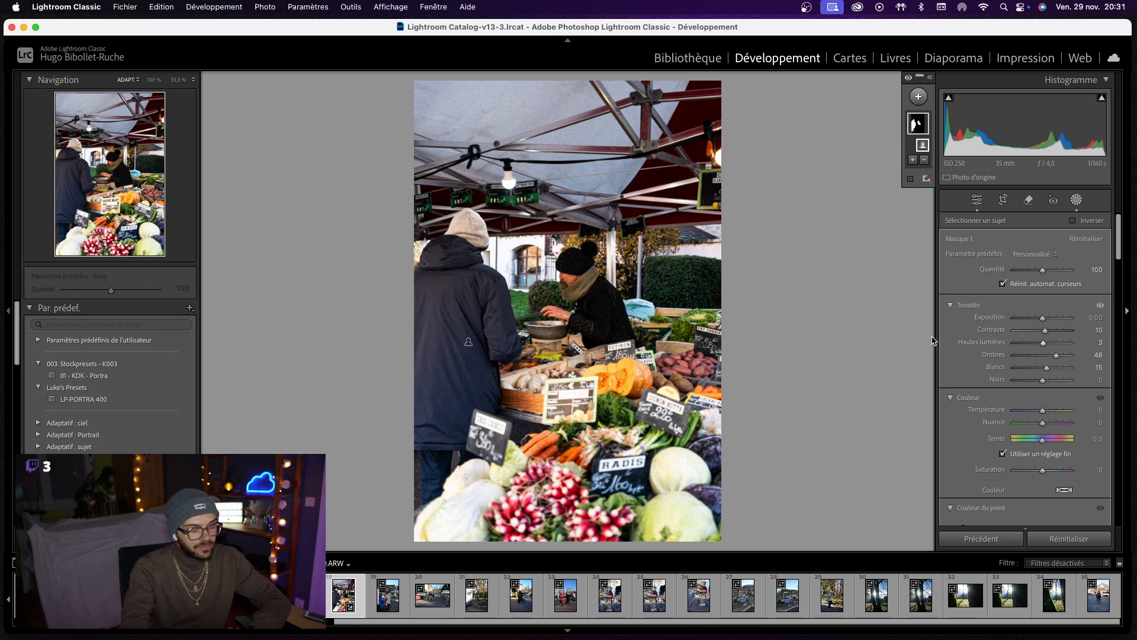
left_click(932, 317)
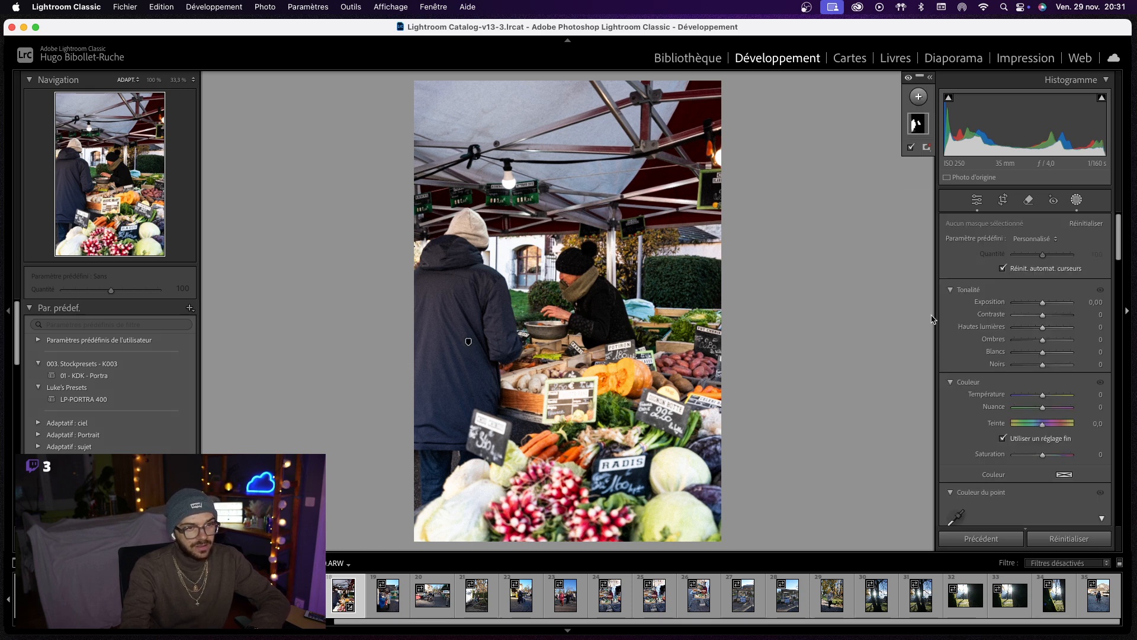
- Add a linear gradient mask down over the tent canopy, with exposure about -1.76 and contrast 71
left_click(919, 96)
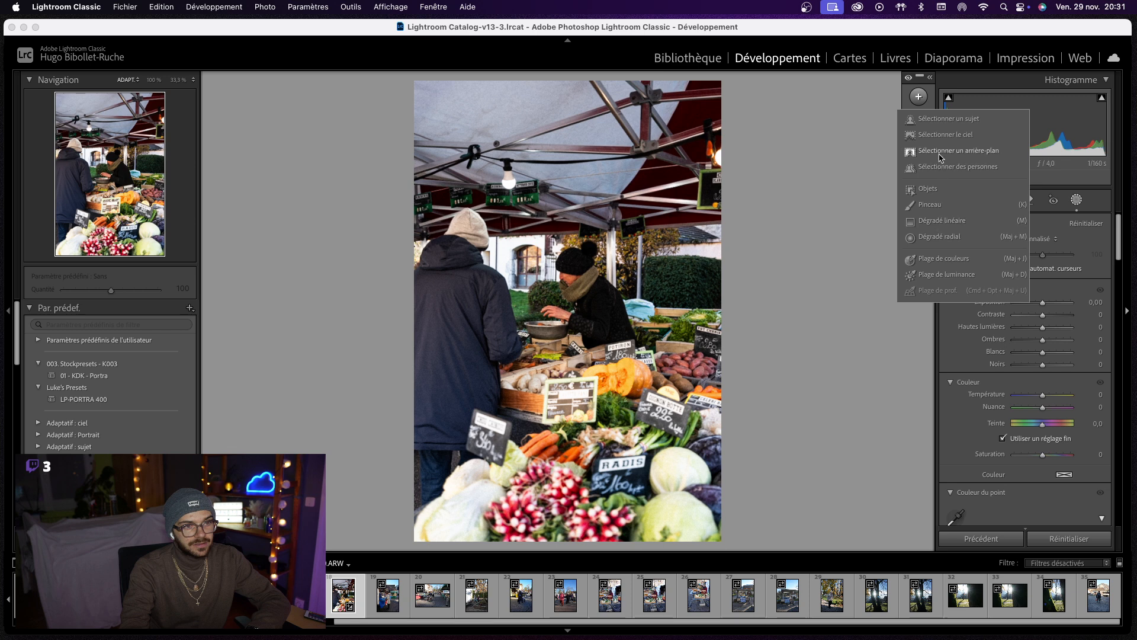
left_click(962, 228)
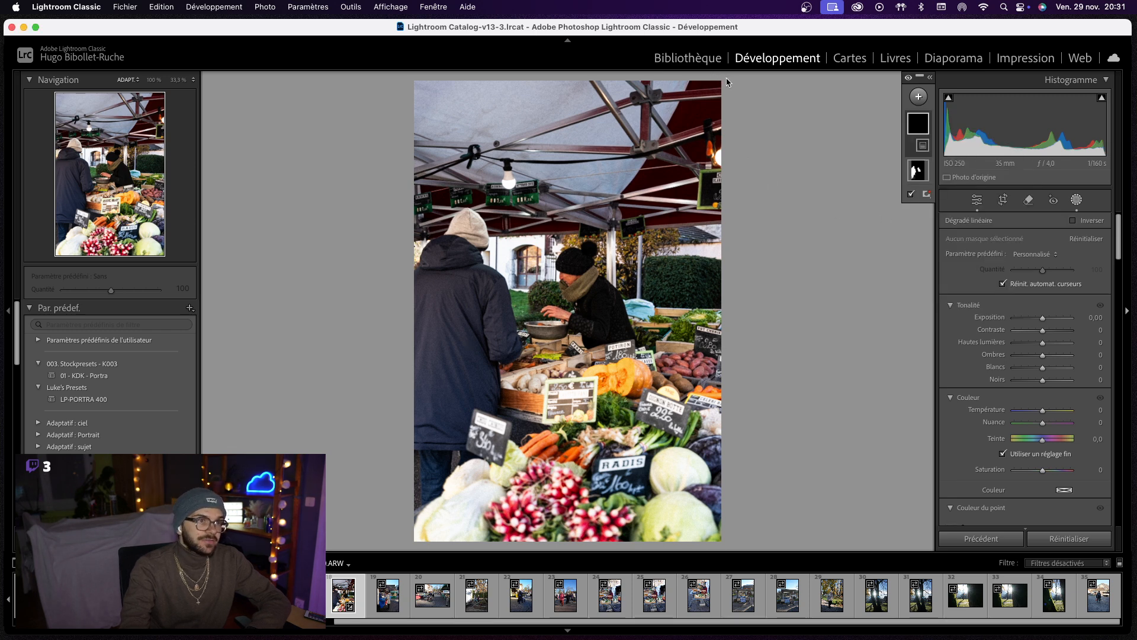
left_click_drag(727, 82, 717, 242)
mouse_move(1042, 330)
left_mouse_down()
mouse_move(1067, 332)
mouse_move(1041, 327)
left_mouse_up()
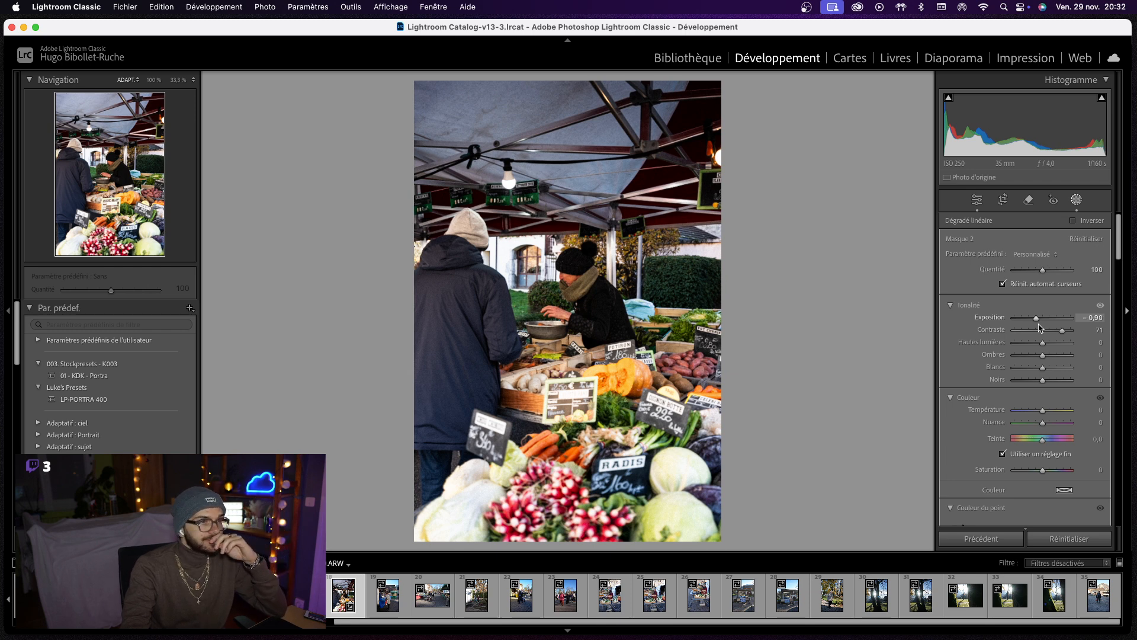
left_click_drag(1040, 327, 1033, 327)
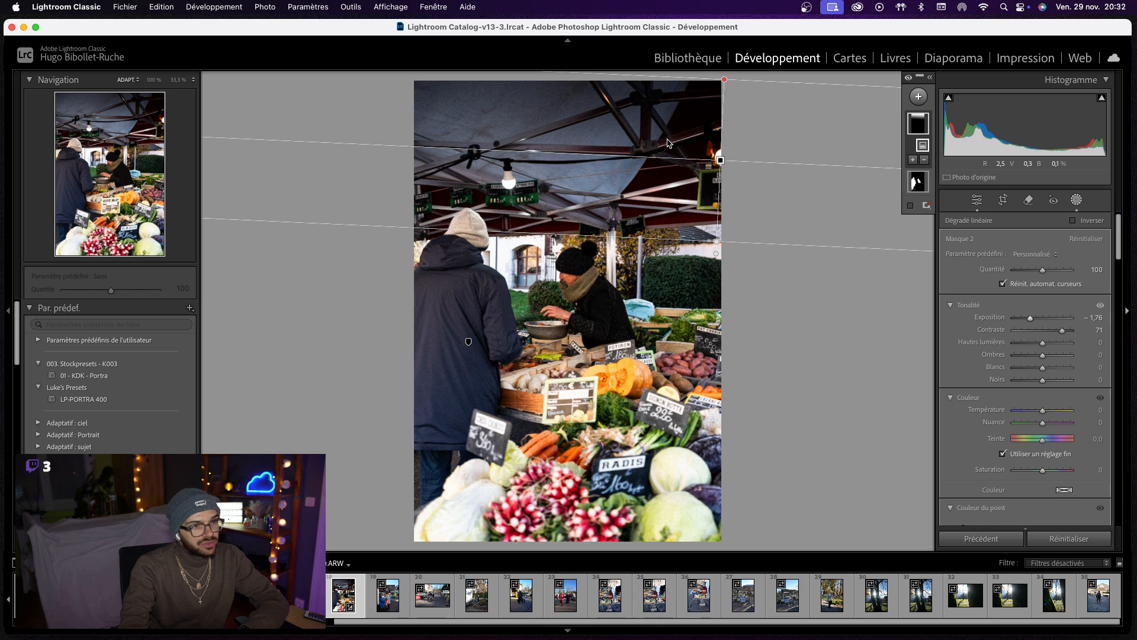
left_click(745, 158)
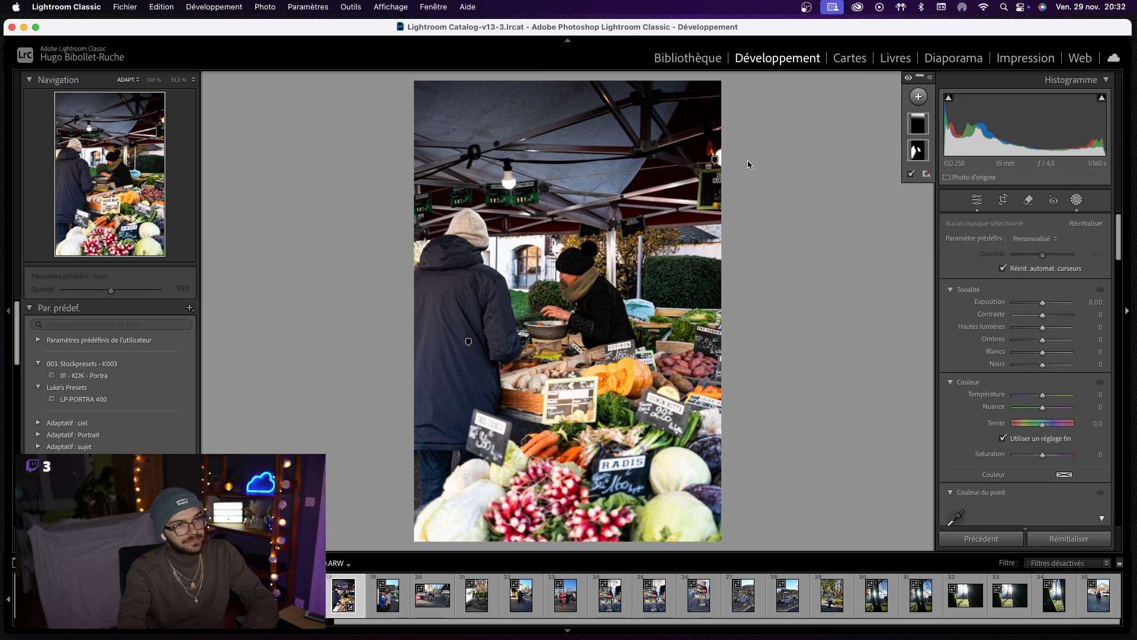
- Add a diagonal linear gradient mask over the photo's lower-right vegetables, with exposure about -0.51 and contrast 55
left_click(919, 96)
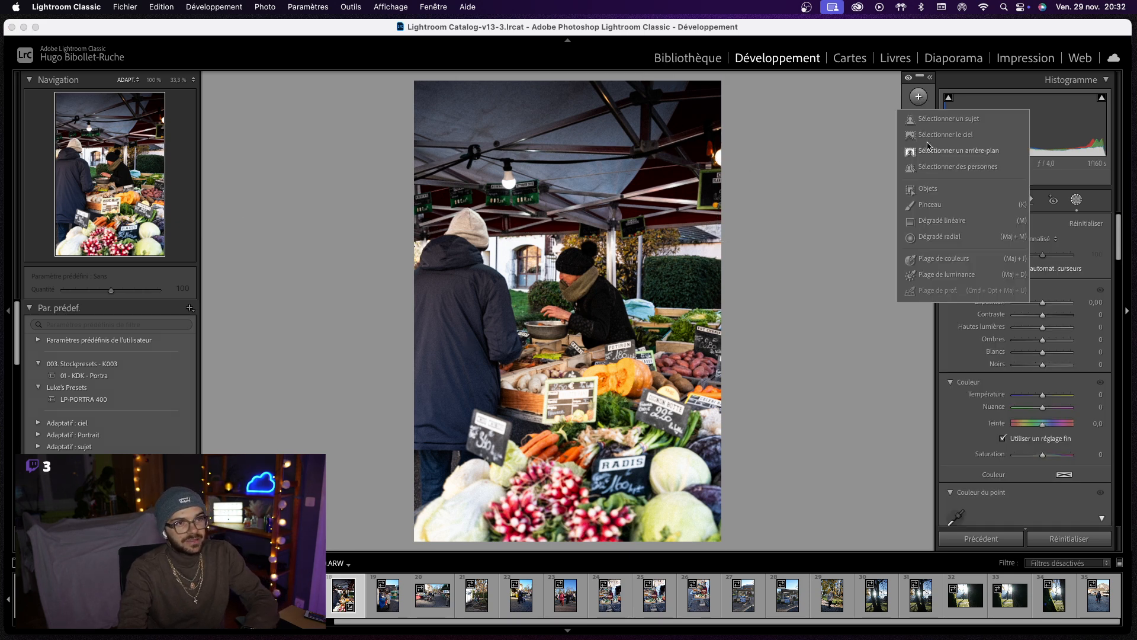
left_click(938, 221)
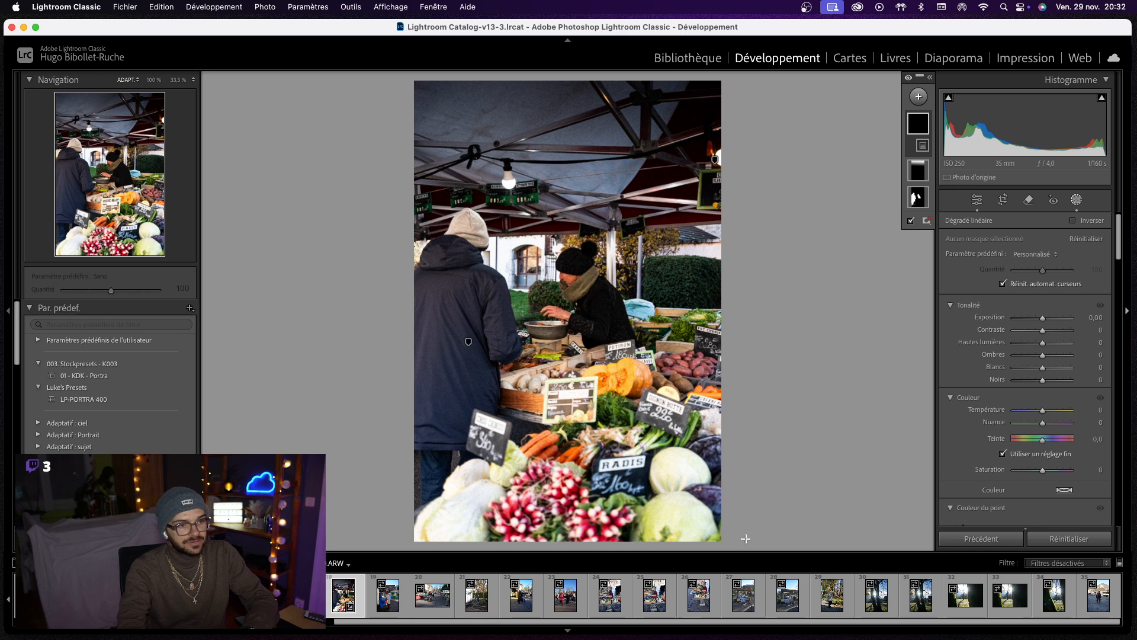
left_click_drag(710, 547, 560, 369)
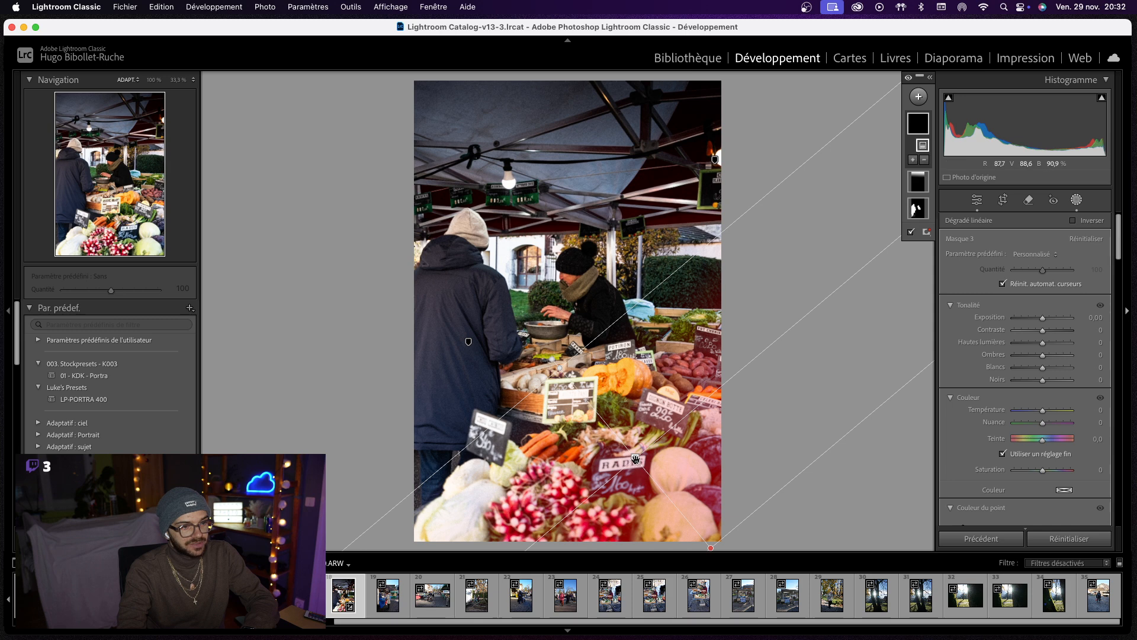
left_click_drag(639, 456, 661, 482)
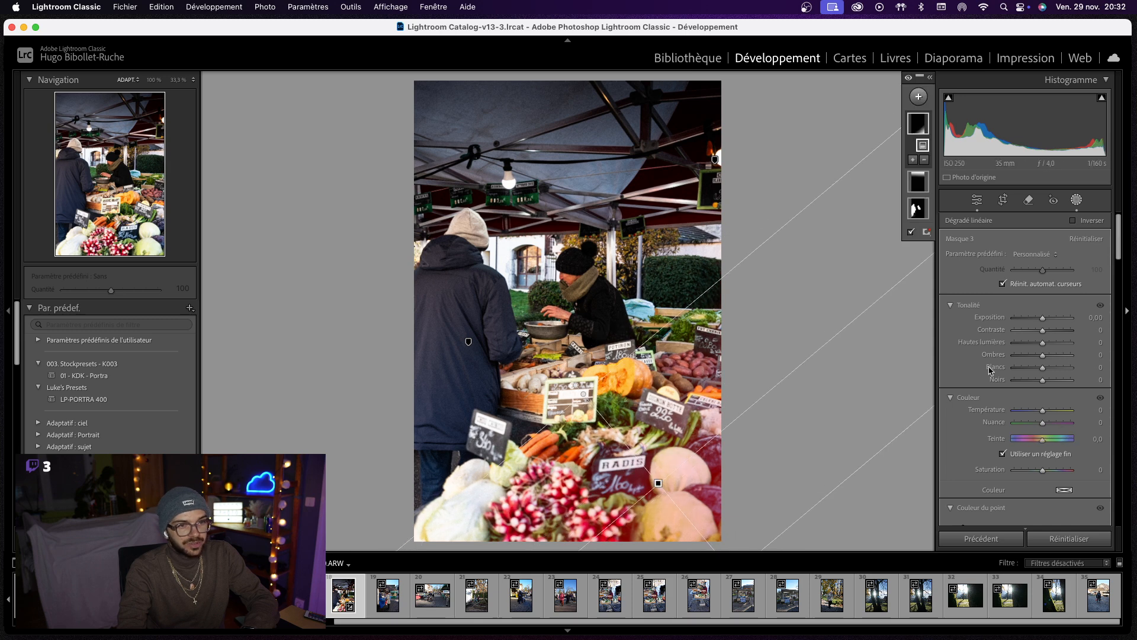
mouse_move(1046, 333)
left_mouse_down()
mouse_move(1060, 333)
mouse_move(1040, 323)
left_mouse_up()
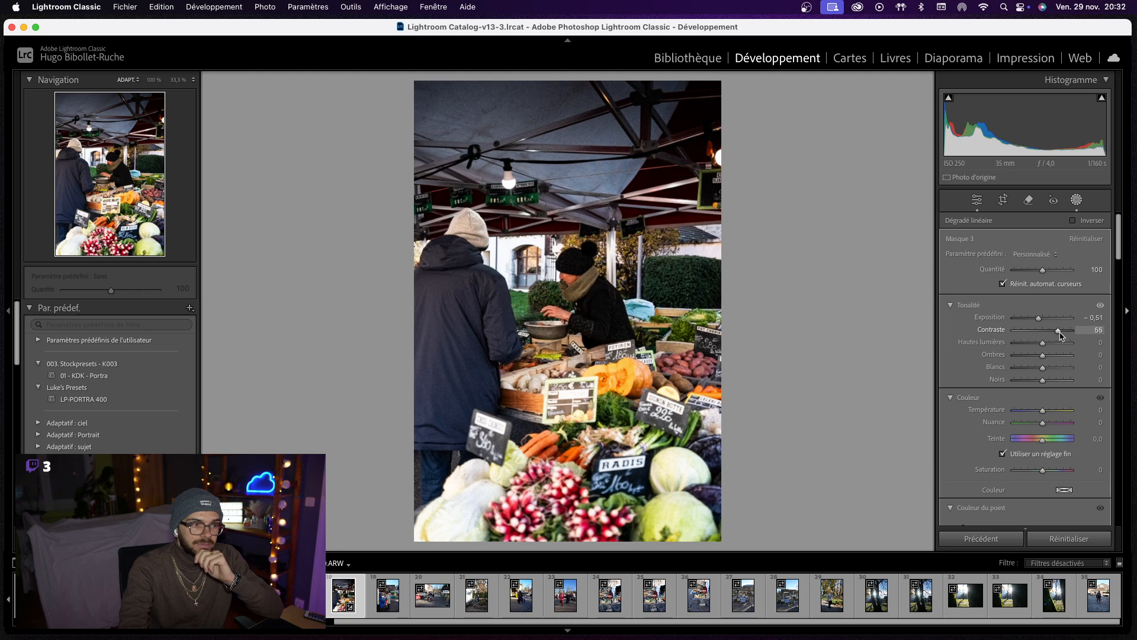
- Finish the lower gradient mask at contrast 55, close masking, and set the vegetable stall photo's vibrance to +20
left_click_drag(1060, 331, 1059, 332)
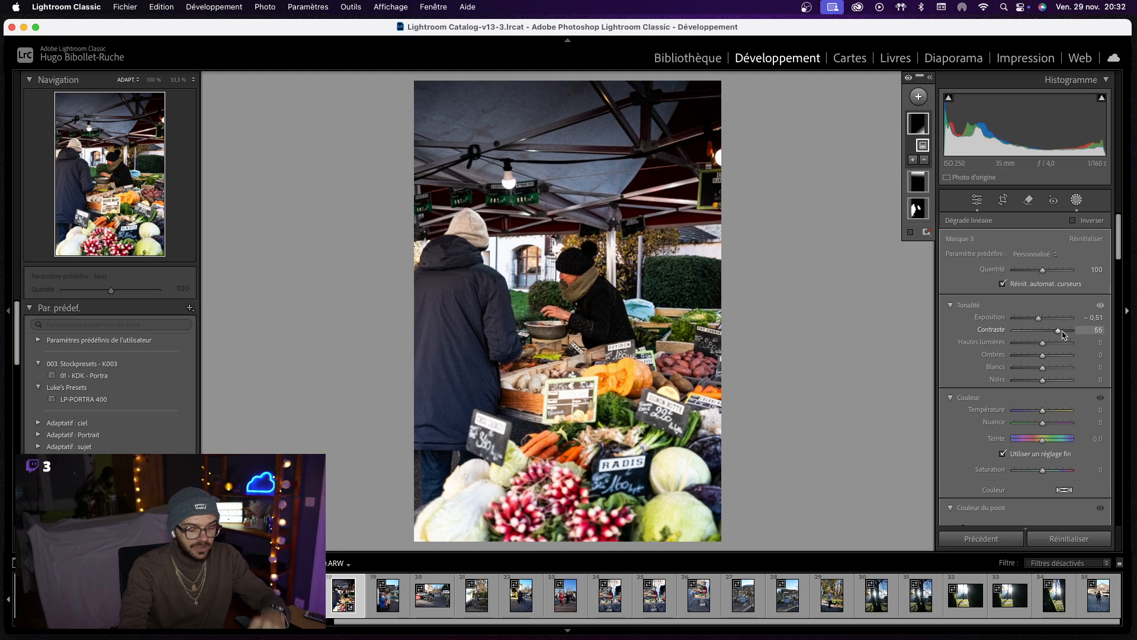
key("Escape")
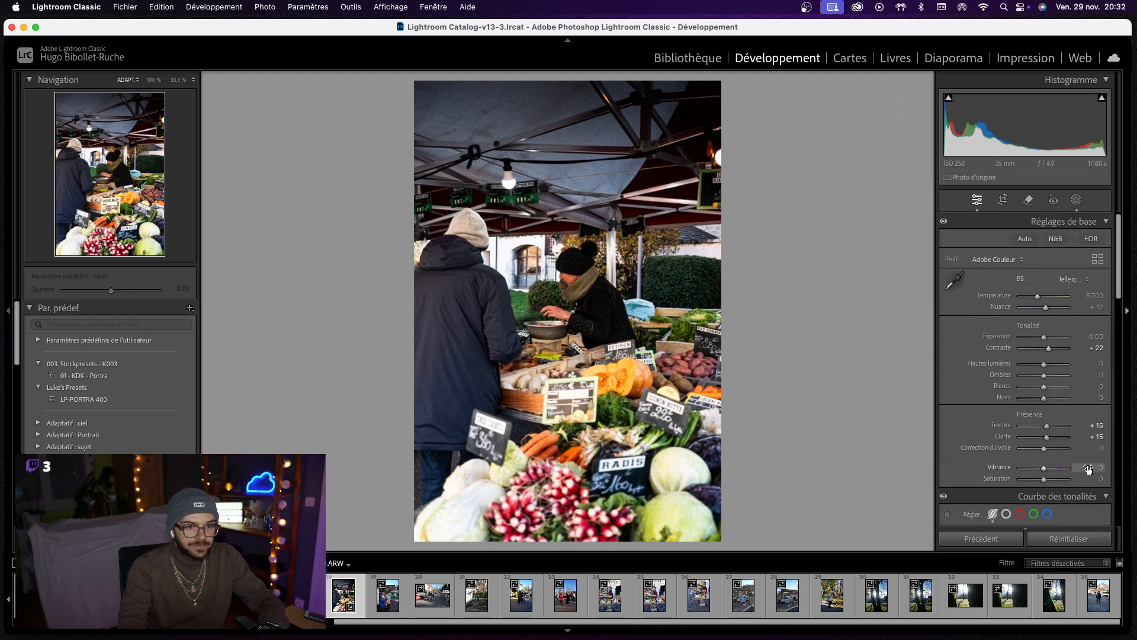
left_click(1088, 469)
type("20")
key("Return")
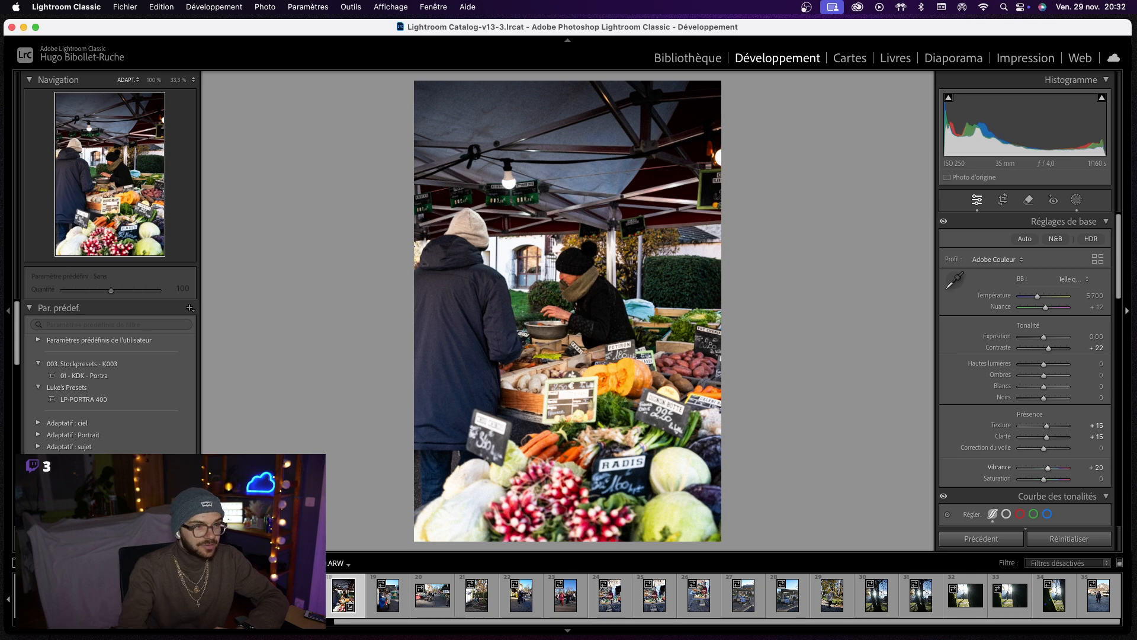
- Compare the vegetable stall photo before and after editing, examining the vendor, the pumpkin and the radishes up close
key("y")
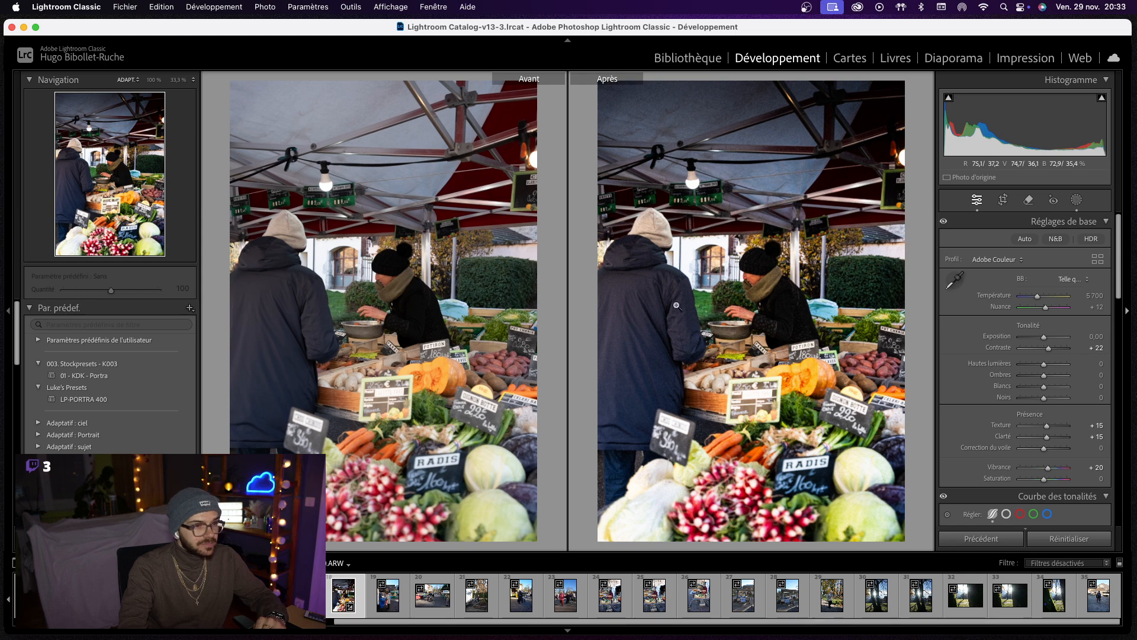
left_click_drag(740, 288, 693, 146)
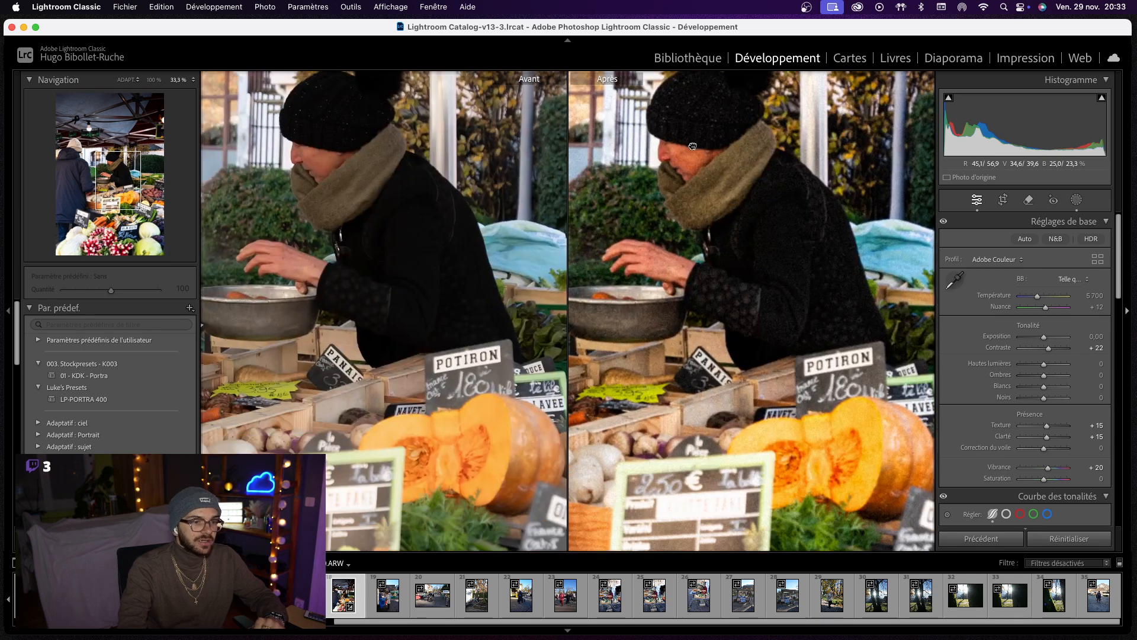
left_click_drag(723, 462, 662, 209)
left_click_drag(667, 521, 766, 255)
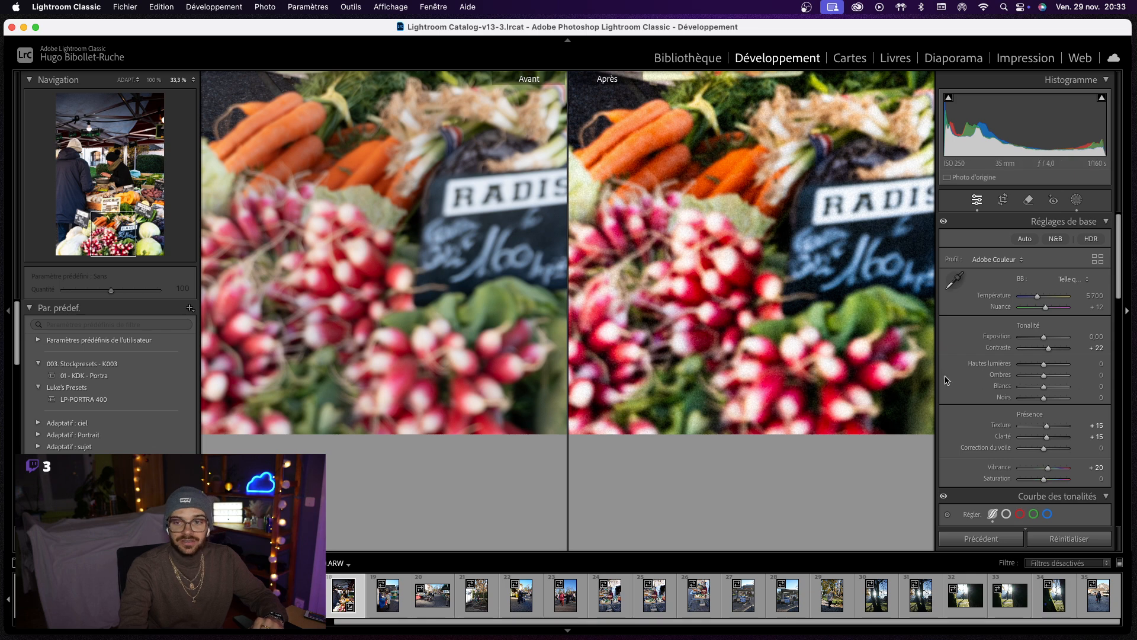
left_click_drag(828, 318, 805, 408)
left_click(741, 318)
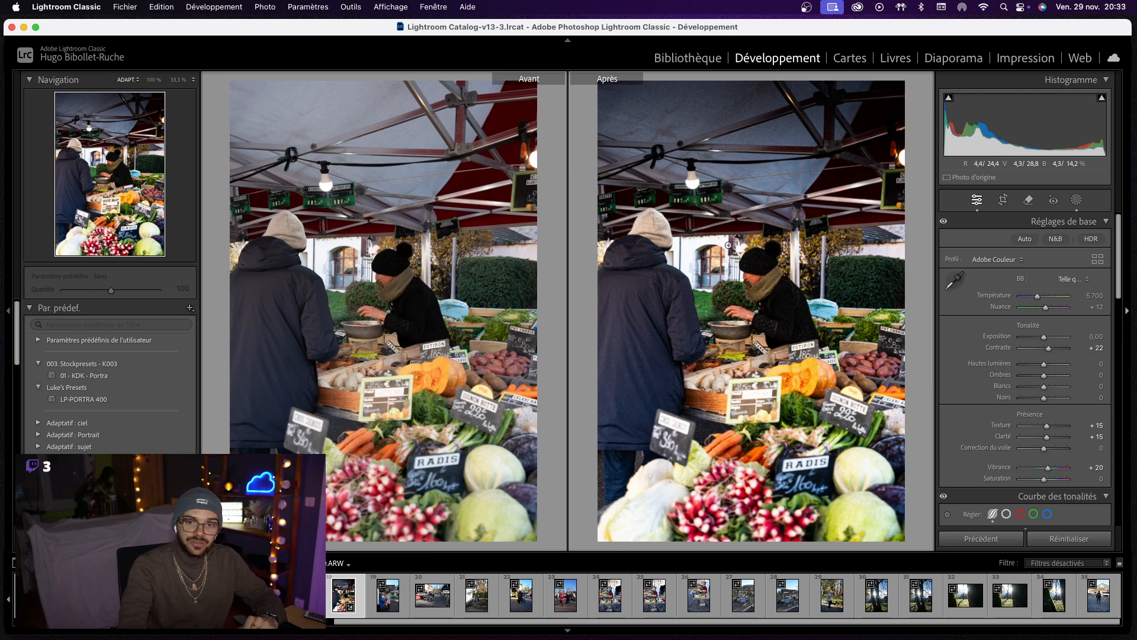
key("y")
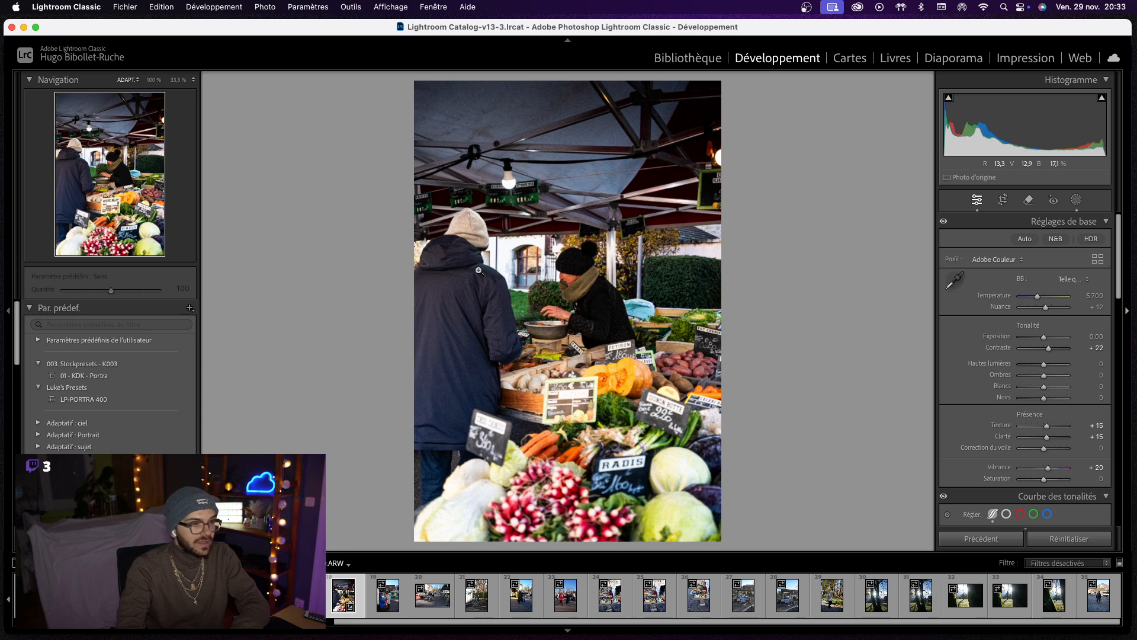
- Open the following photo of the woman at the market van and enable chromatic aberration removal and lens profile correction
key("Right")
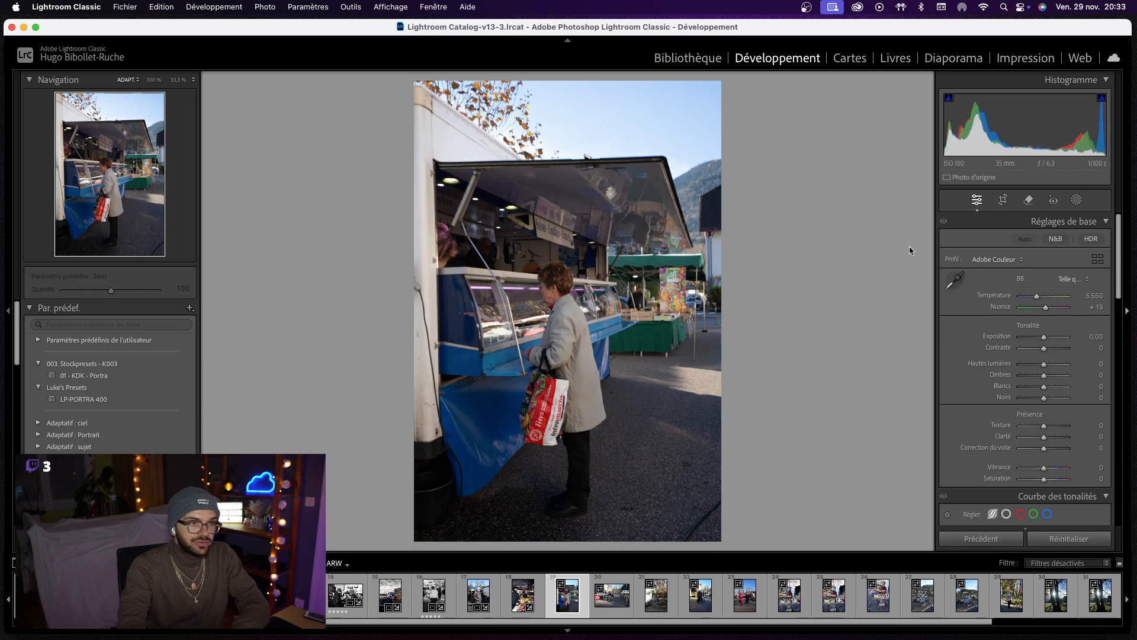
left_click(522, 259)
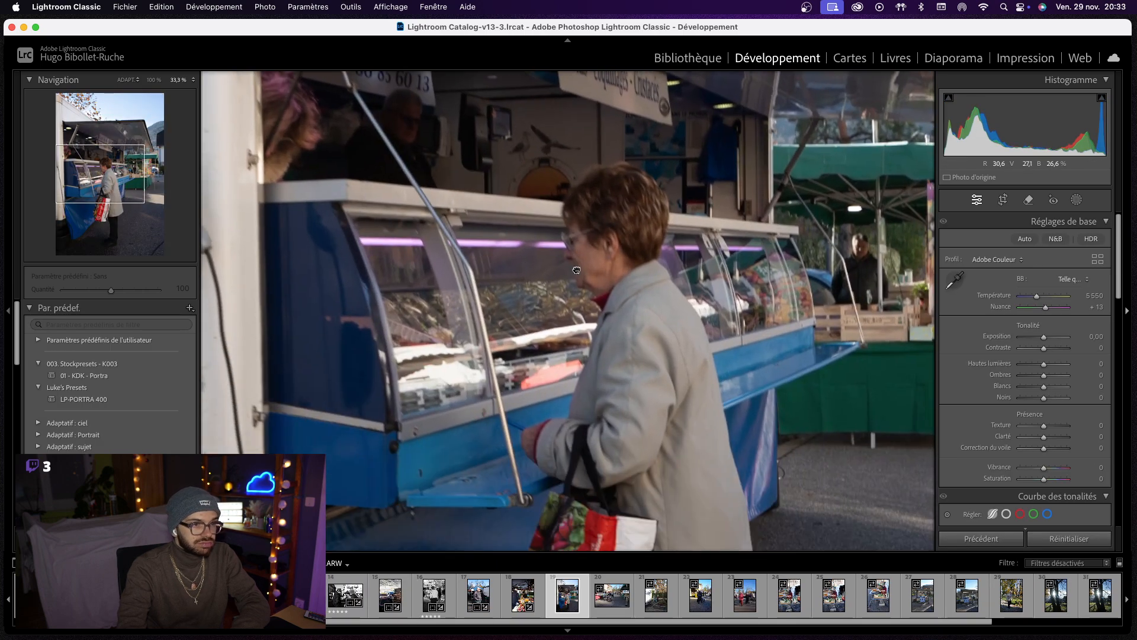
left_click(618, 286)
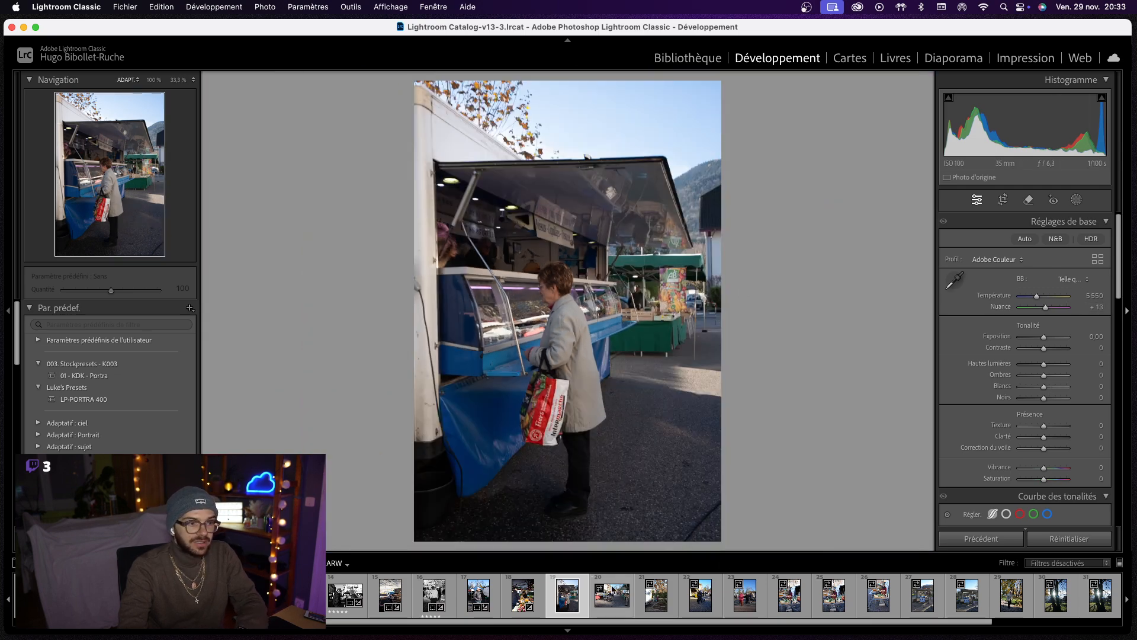
scroll(1095, 465, "down", 15)
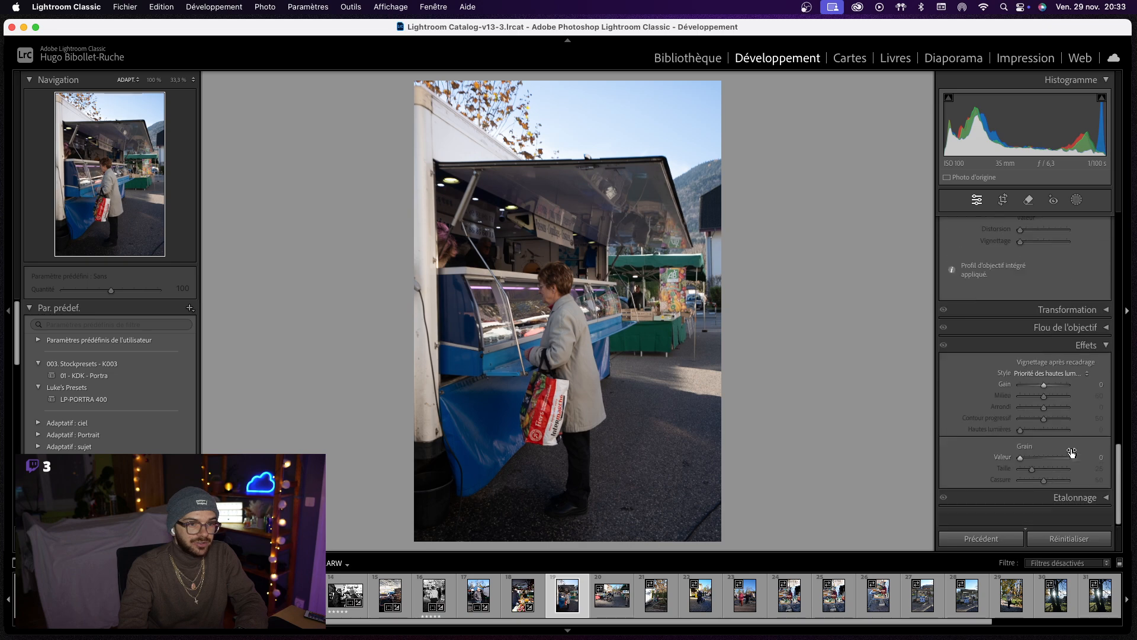
scroll(983, 267, "up", 5)
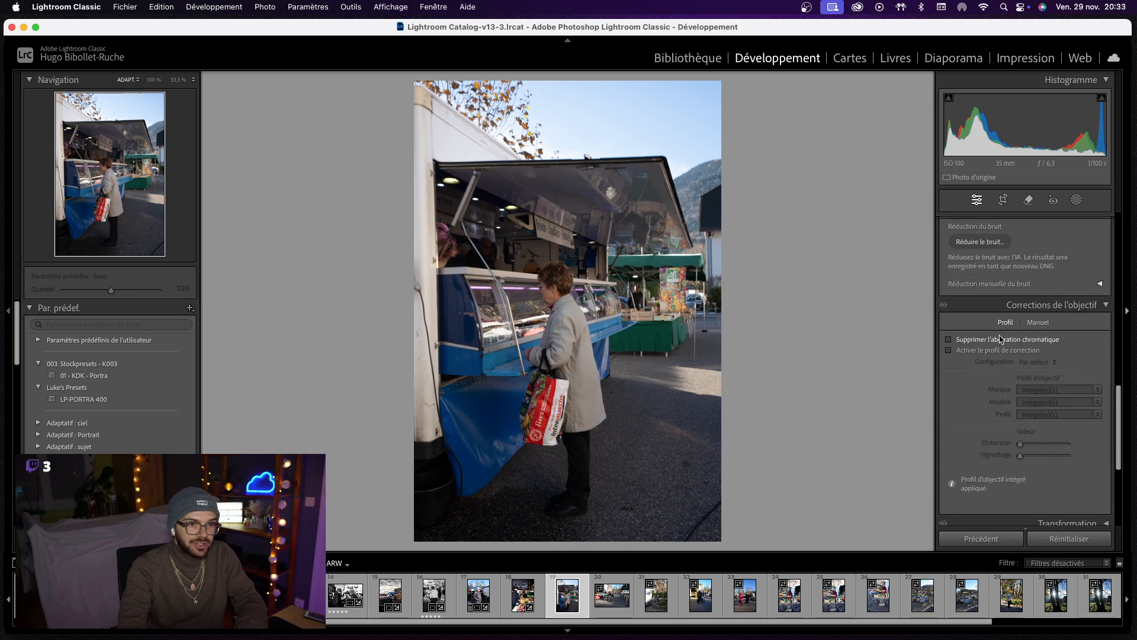
left_click(999, 348)
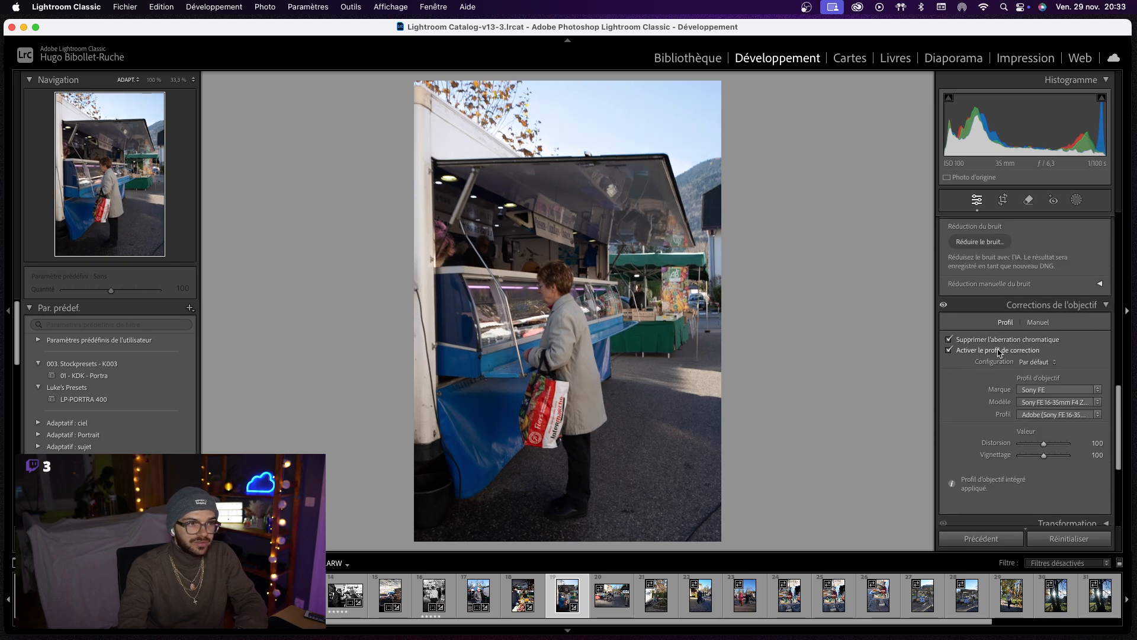
- Add grain to the market van photo with amount 60, size 50 and roughness 60
scroll(1009, 422, "down", 5)
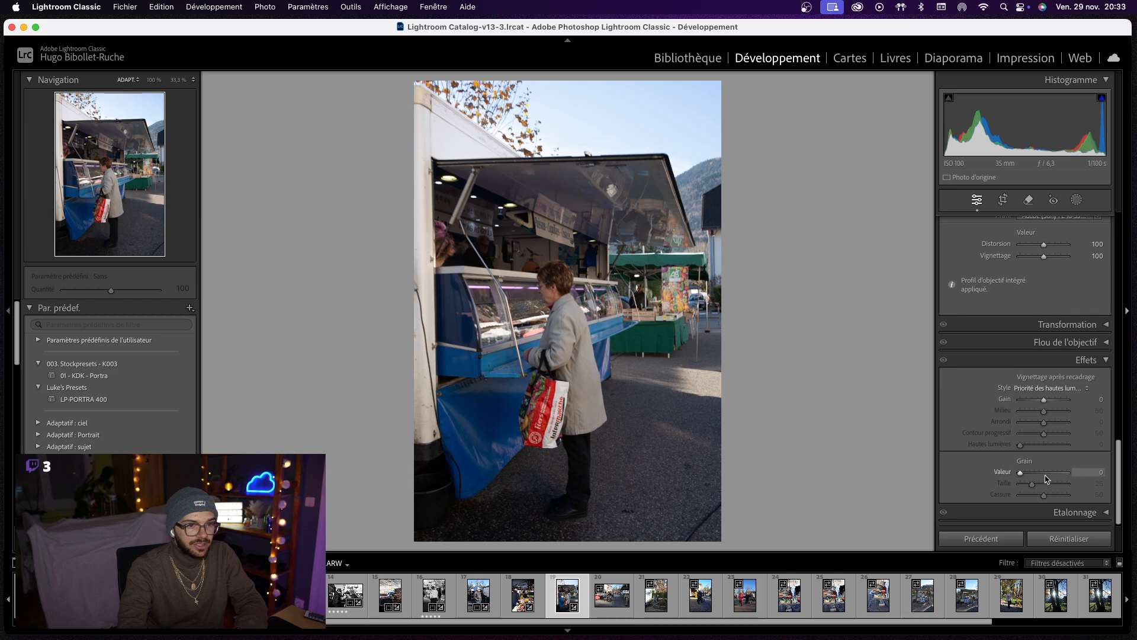
left_click(1088, 472)
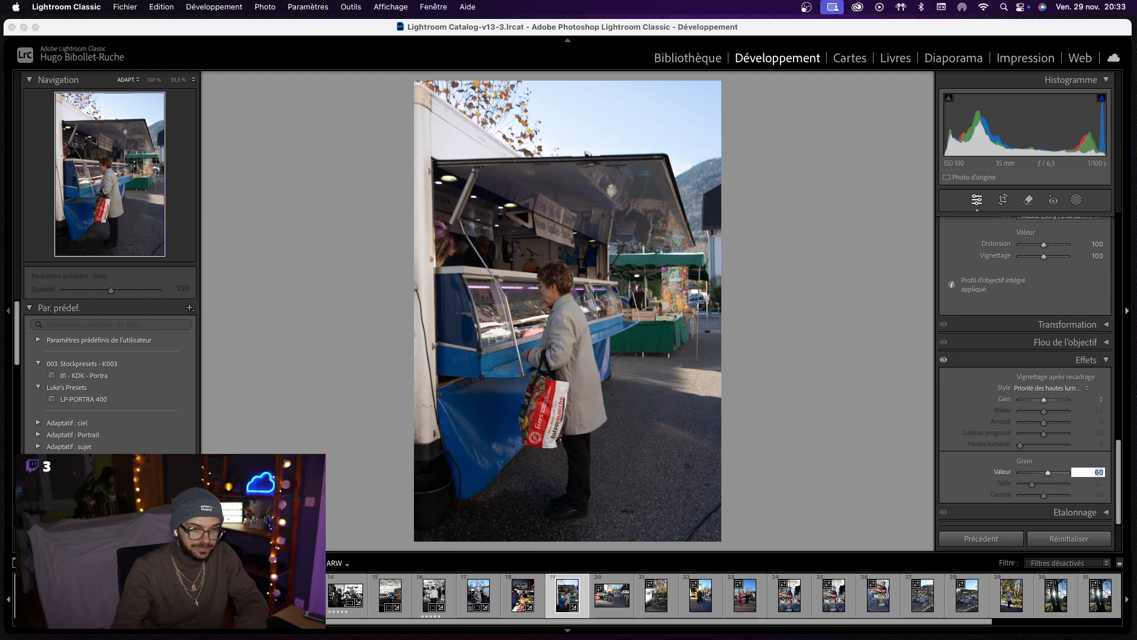
key("Return")
left_click(1083, 482)
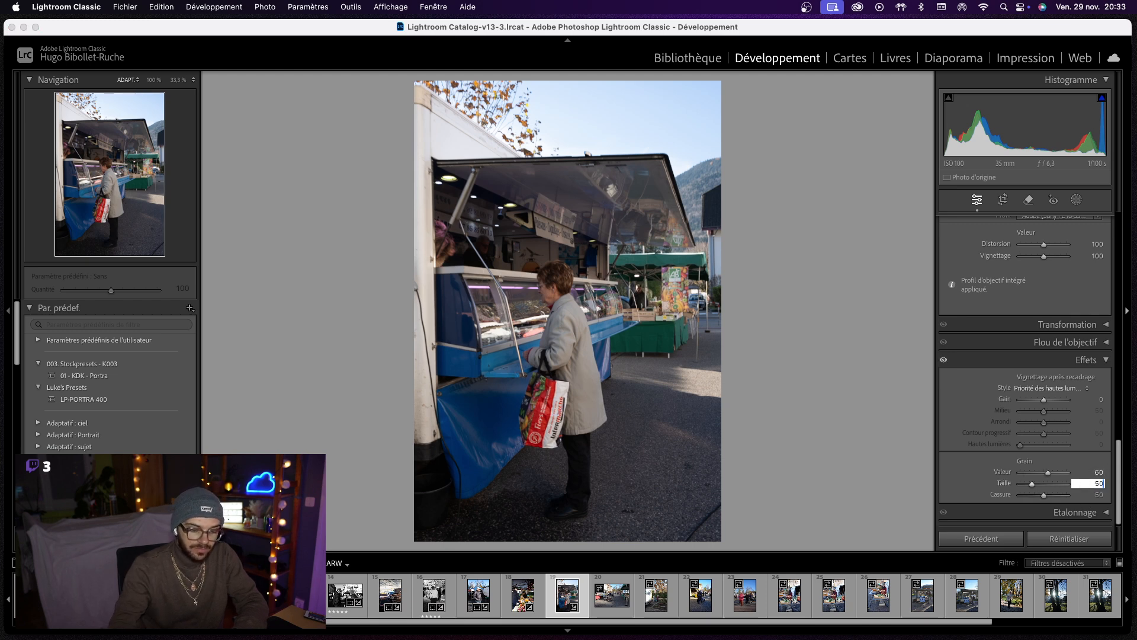
key("Return")
left_click(1094, 493)
type("60")
key("Return")
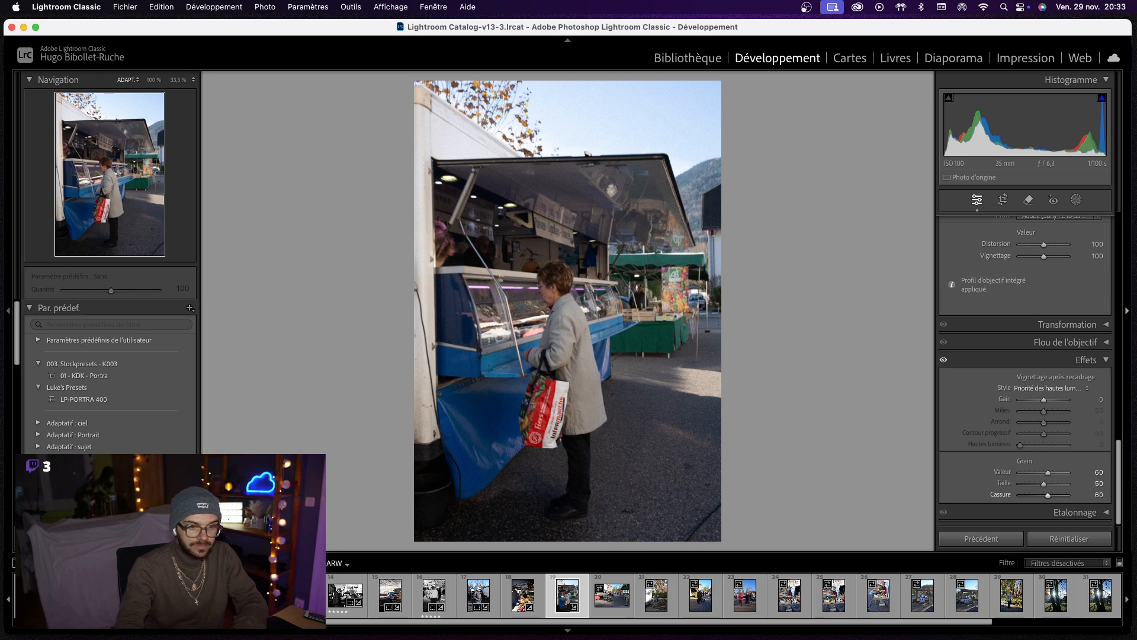
- Set the market van photo's vibrance to +20 and its texture and clarity to +15 each
scroll(1045, 453, "up", 15)
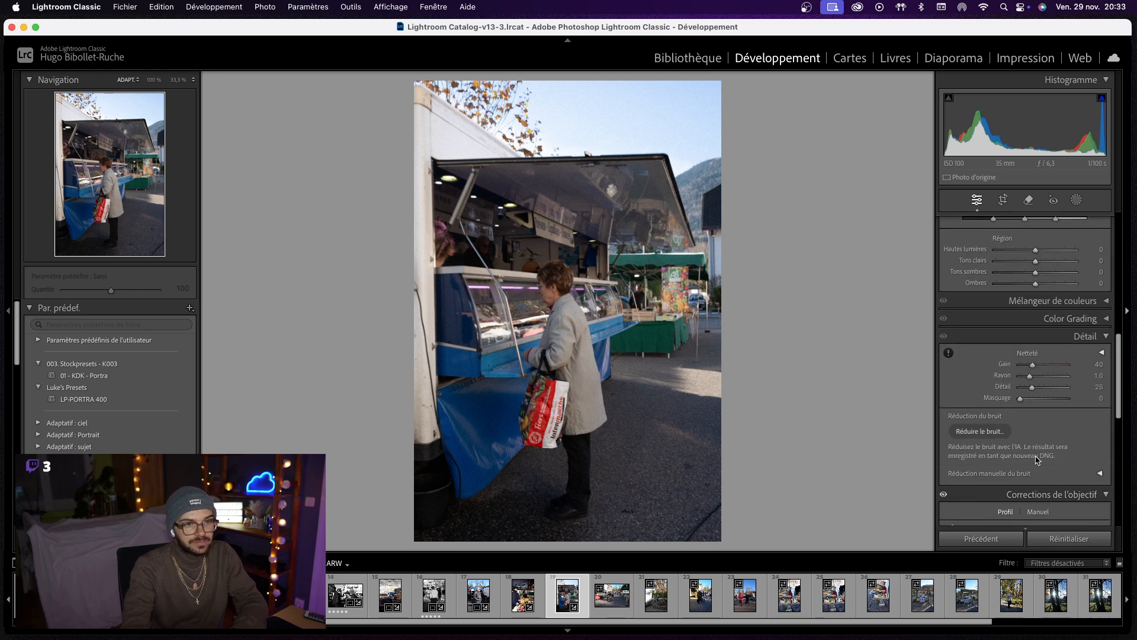
scroll(1018, 439, "up", 5)
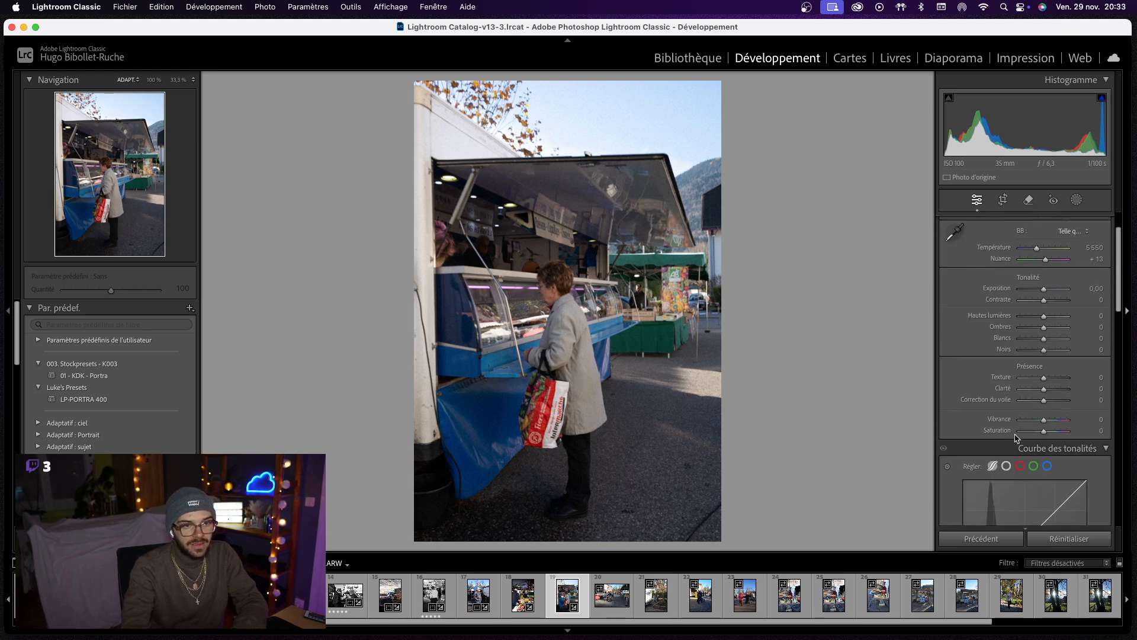
left_click(1100, 419)
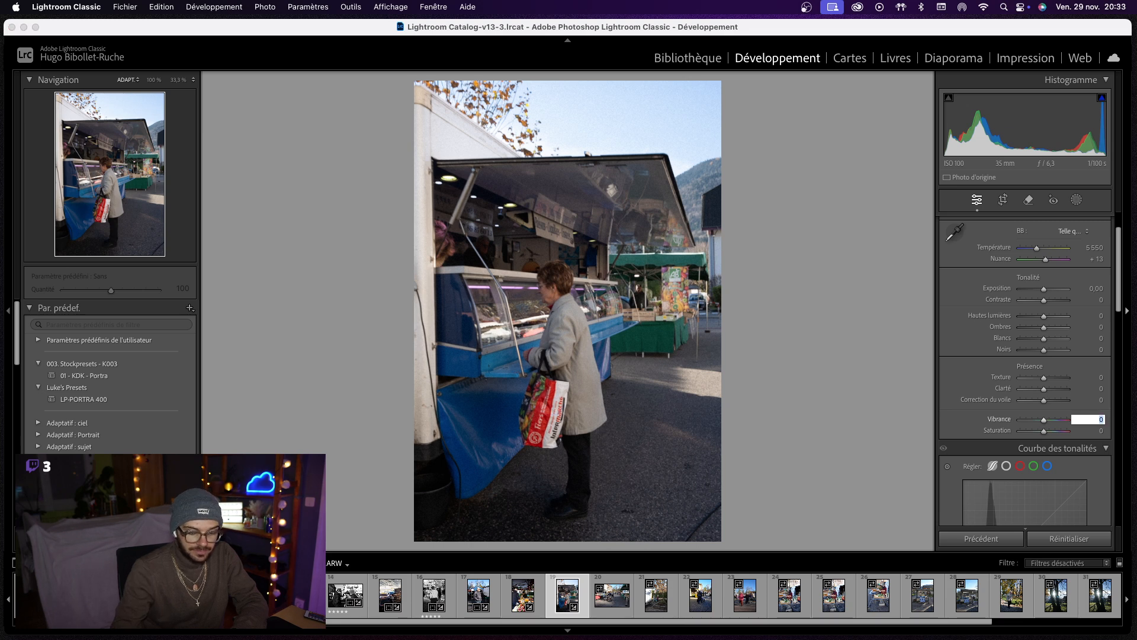
type("20")
key("Return")
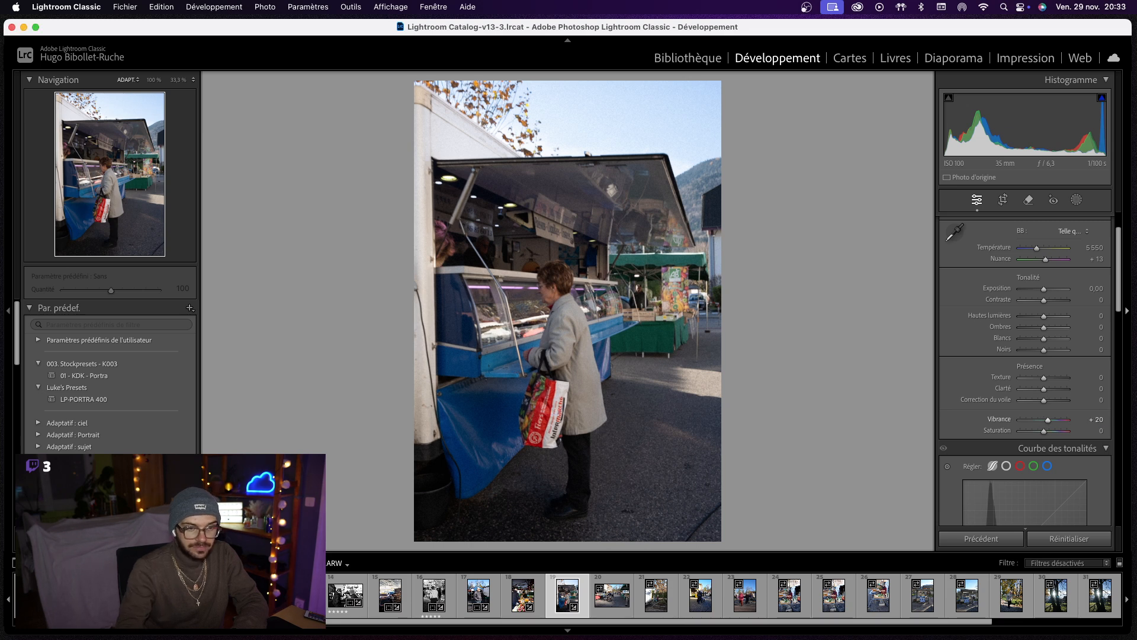
left_click(1098, 377)
type("15")
key("Return")
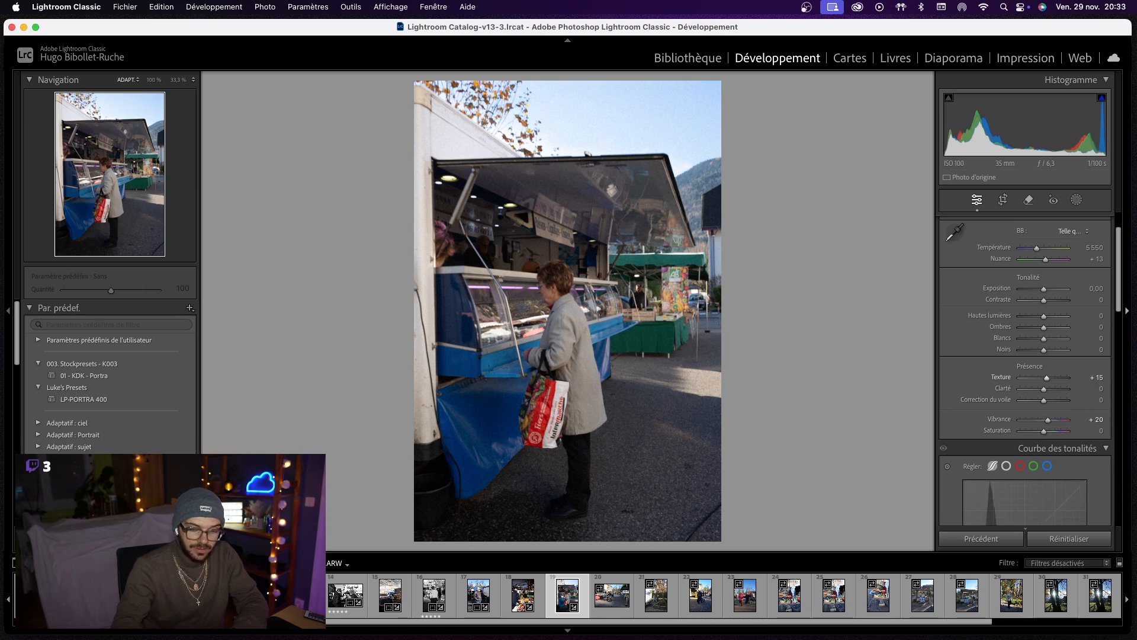
left_click(1097, 387)
type("15")
key("Return")
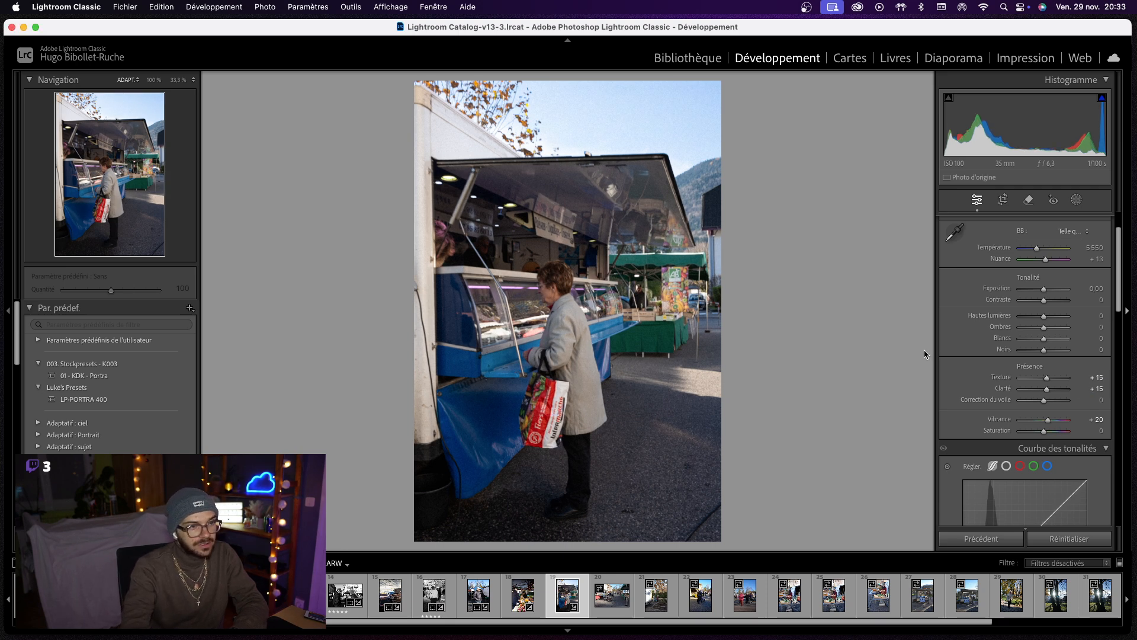
left_click_drag(1052, 301, 1055, 301)
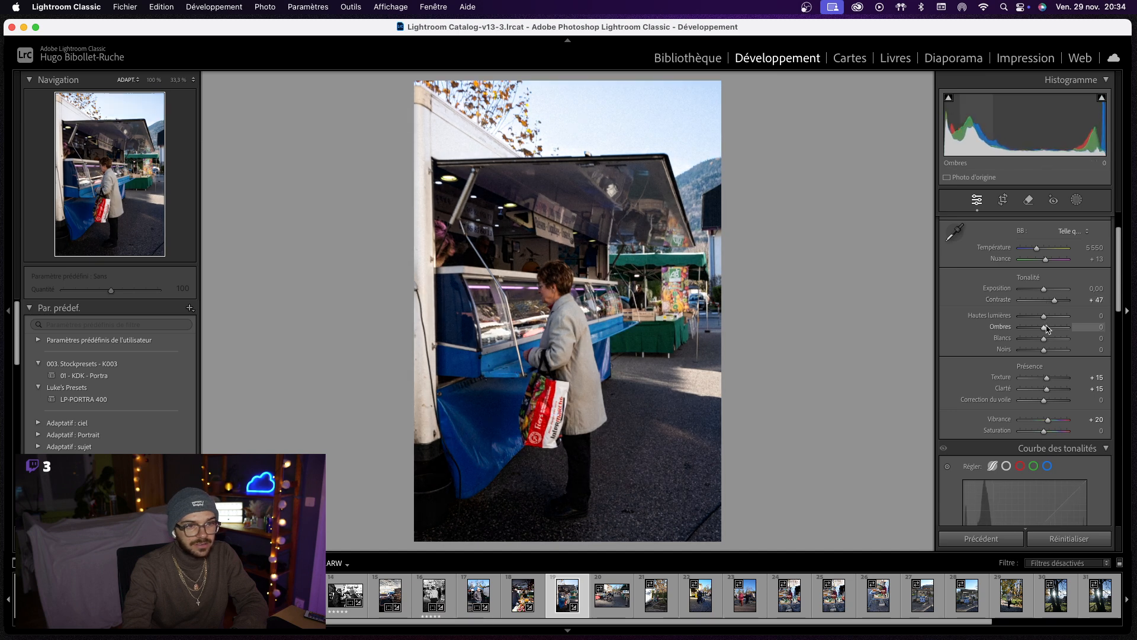
scroll(1037, 512, "down", 1)
scroll(1038, 512, "down", 4)
scroll(1037, 508, "up", 4)
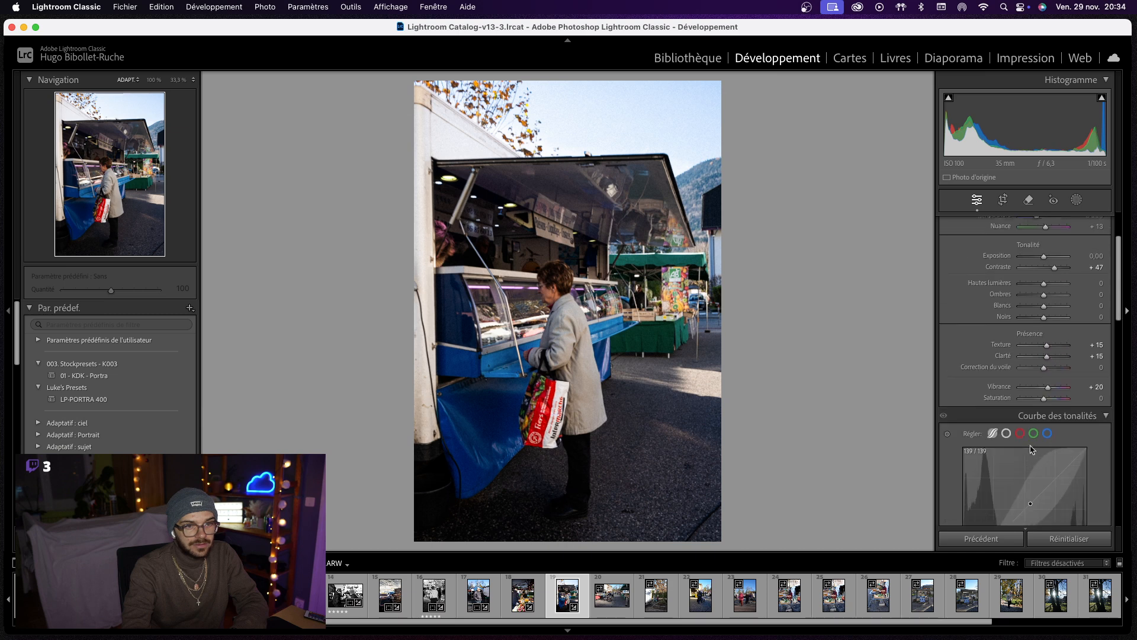
- Raise the light tones to about +12 on the tone curve and set the photo's contrast to about +16
scroll(1053, 394, "down", 4)
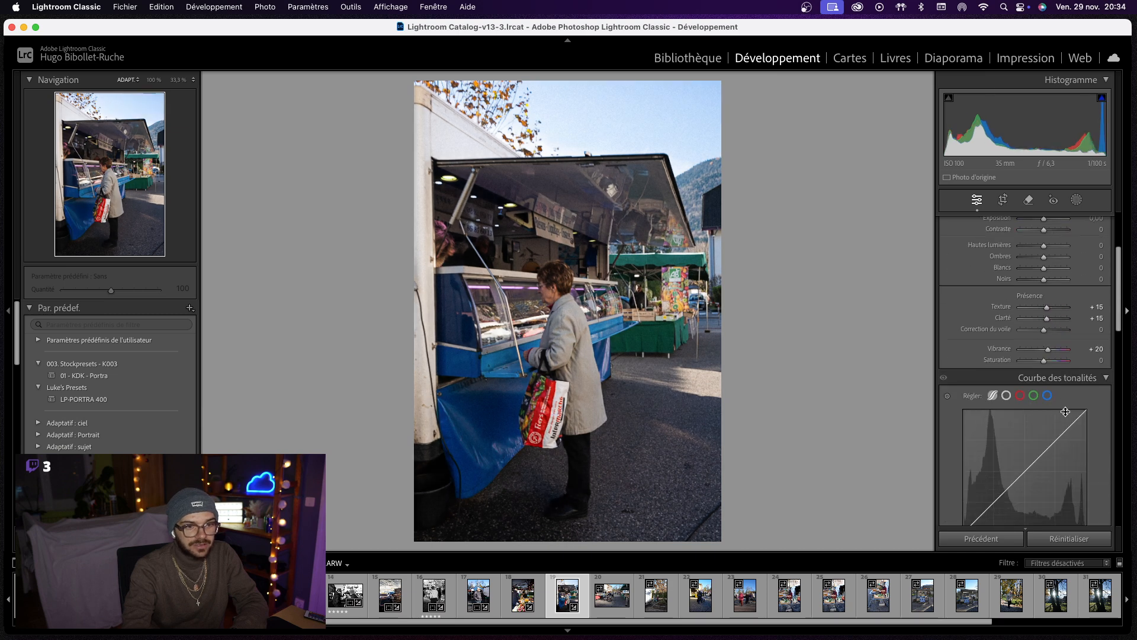
left_click_drag(1050, 383, 1050, 376)
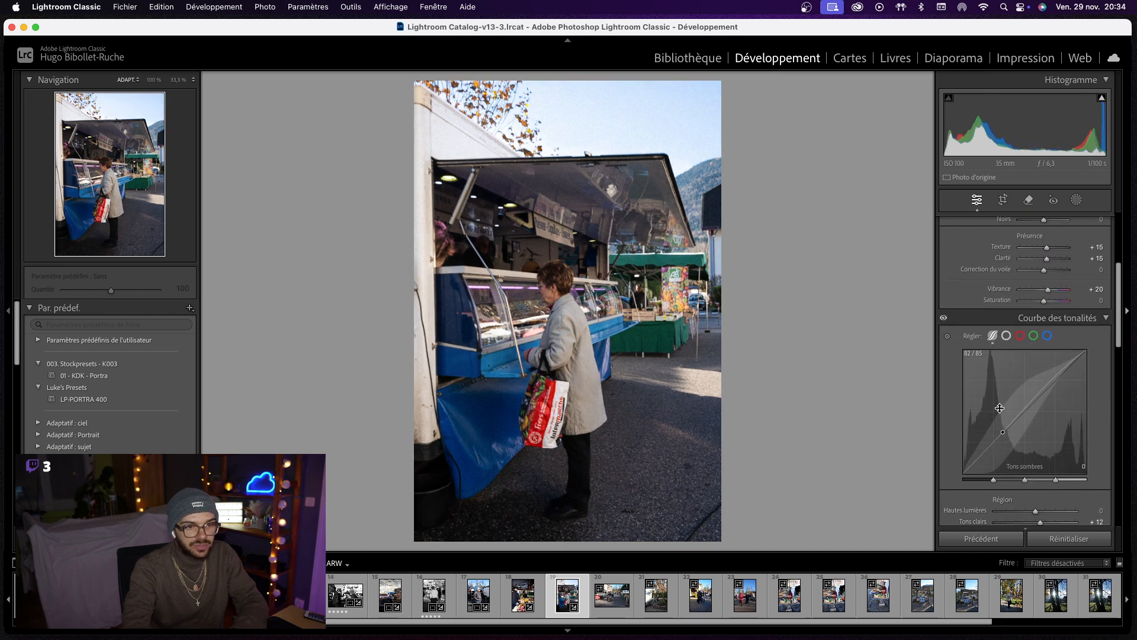
scroll(1020, 296, "up", 7)
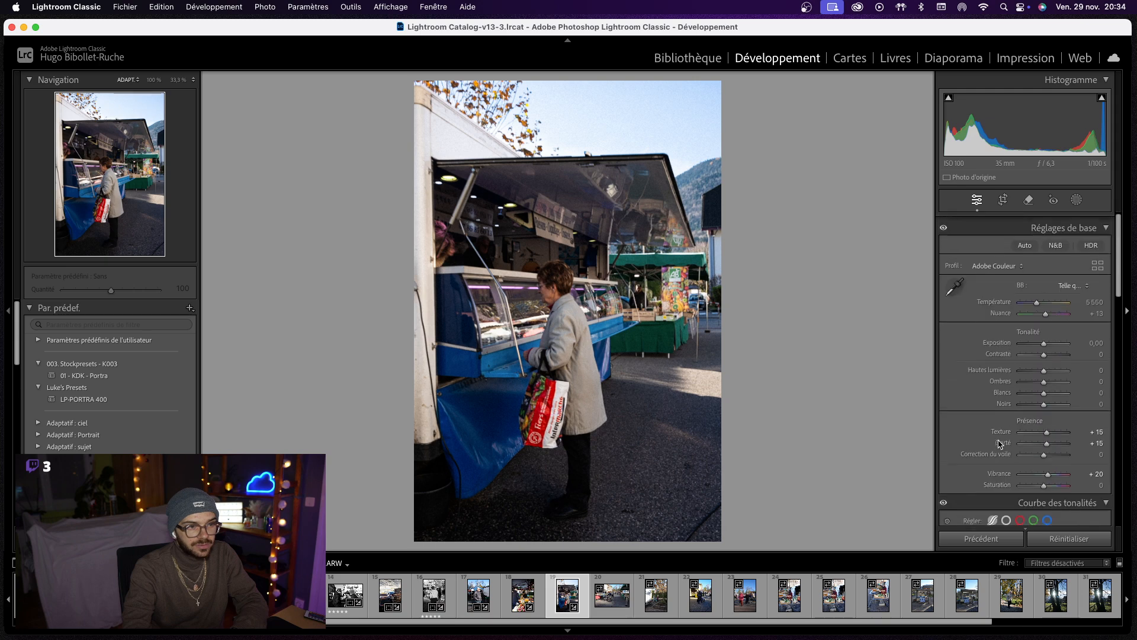
left_click_drag(1045, 349, 1053, 350)
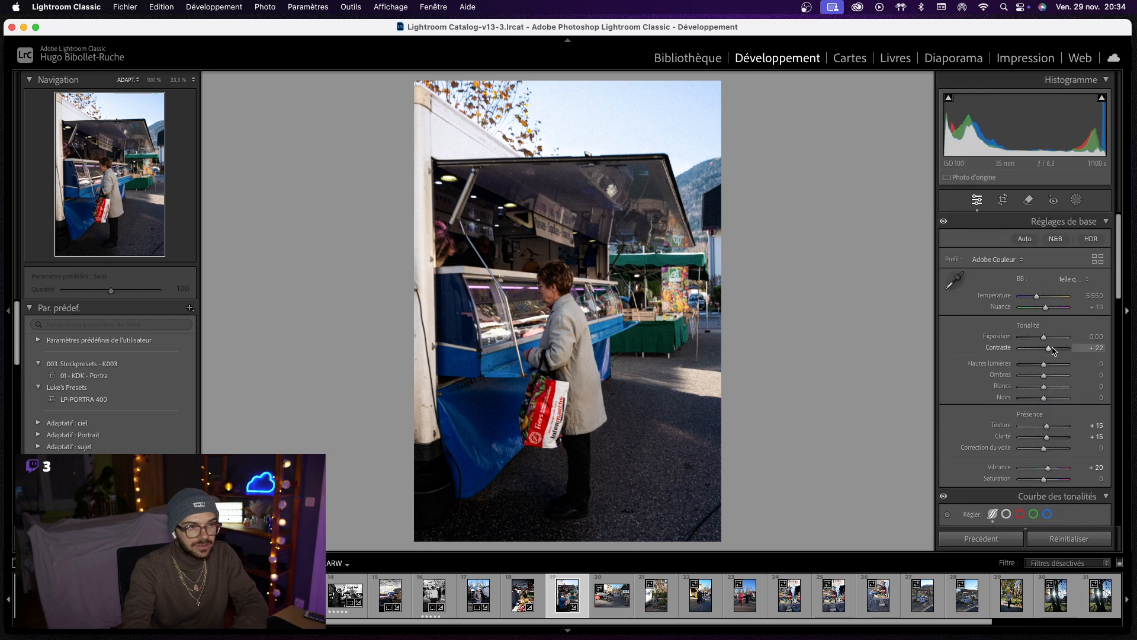
- Crop the photo more tightly around the woman and the display counter, cutting out the sky and the far stalls
left_click(1001, 201)
left_click_drag(721, 312, 687, 314)
left_click_drag(618, 337, 623, 306)
key("Return")
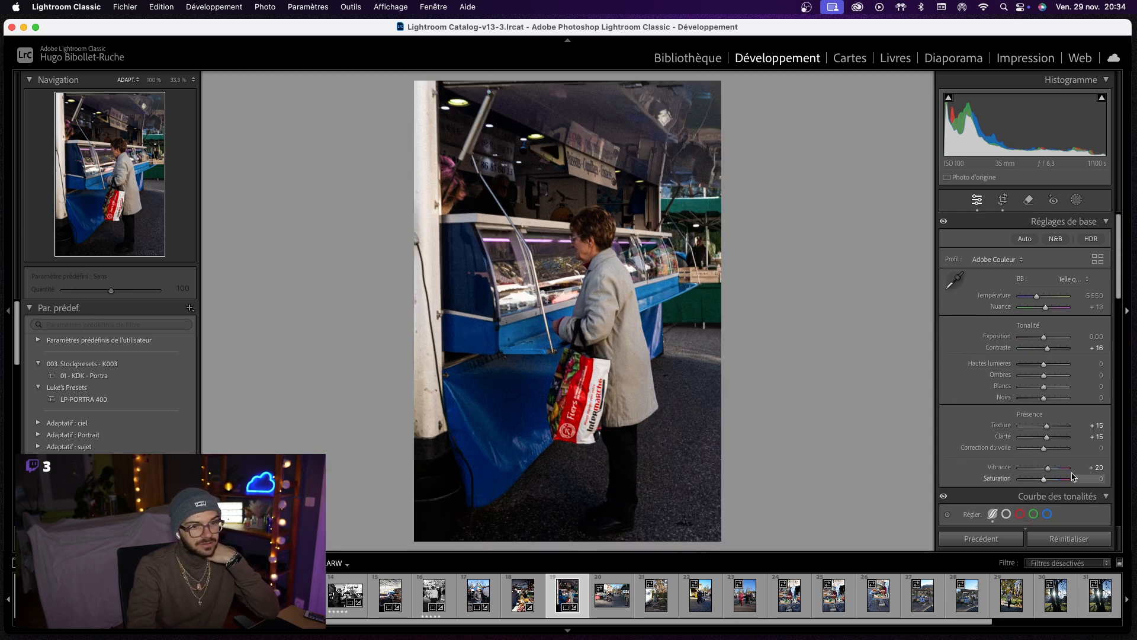
- Try the market van photo in black and white with saturation at -100 and reset the saturation
left_click_drag(1043, 483, 995, 488)
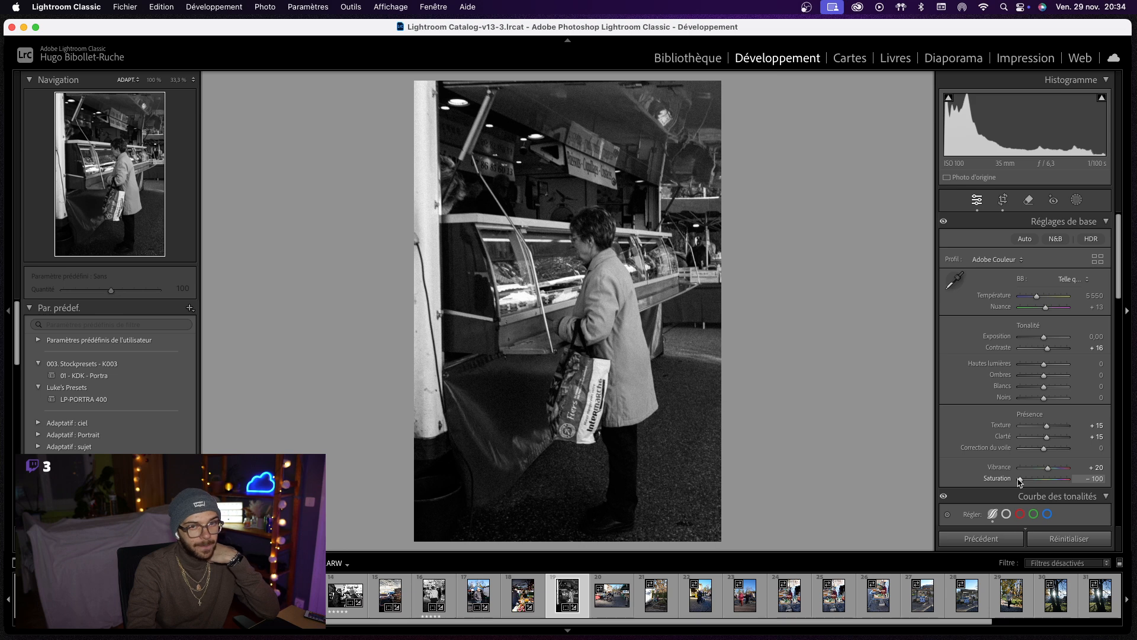
double_click(1019, 480)
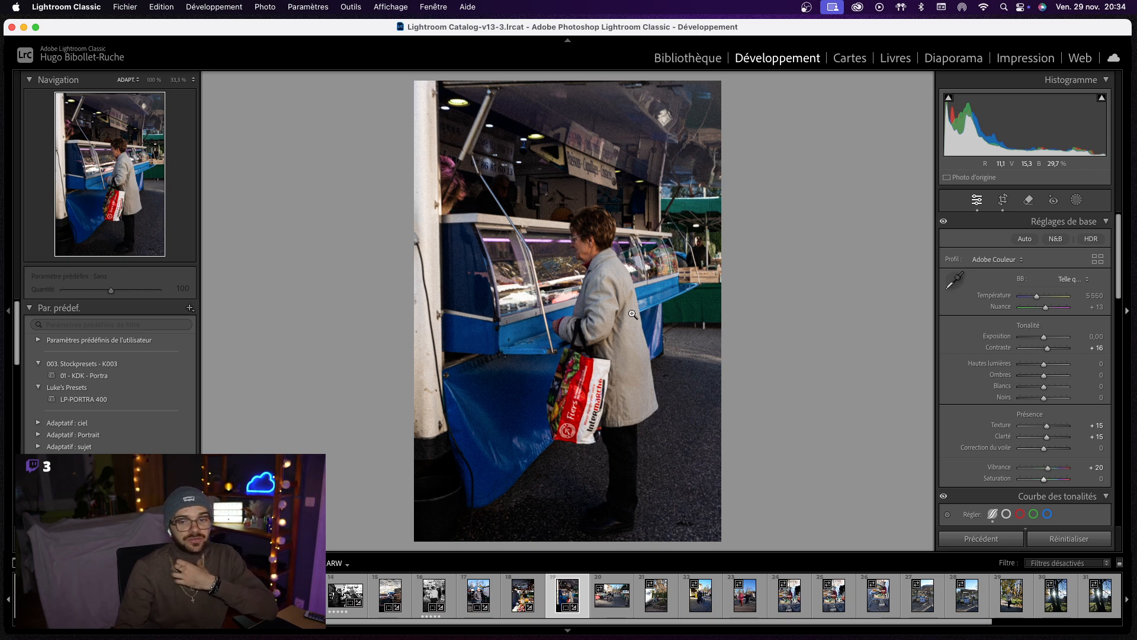
- Crop the next photo, the woman with the red walker, more tightly around her and the market stall, keeping the original aspect ratio
key("Right")
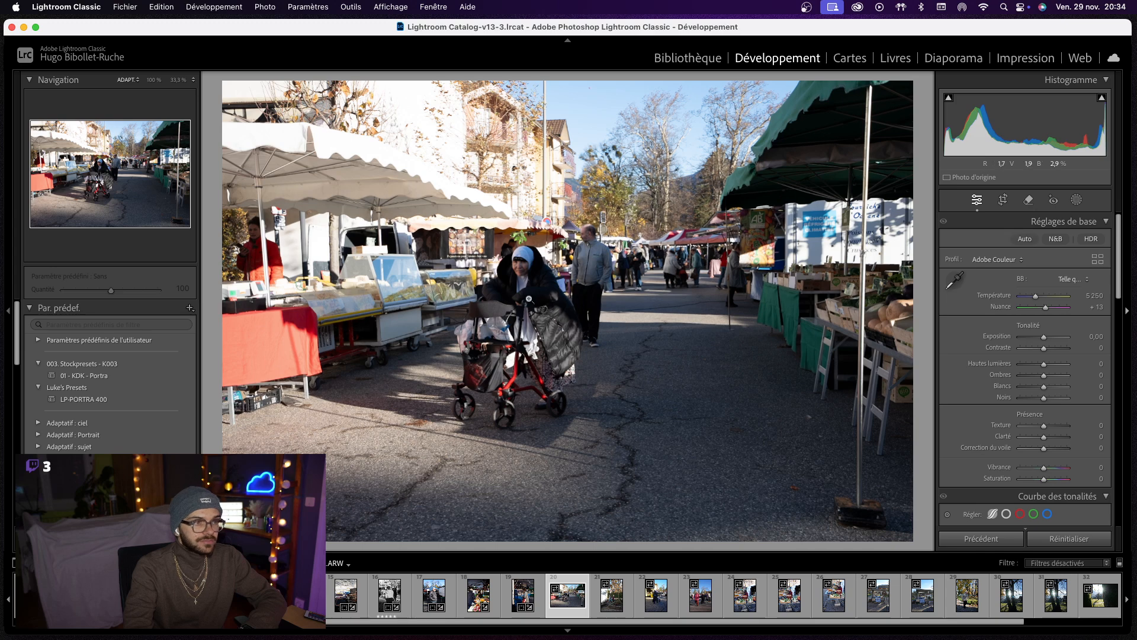
left_click(1003, 200)
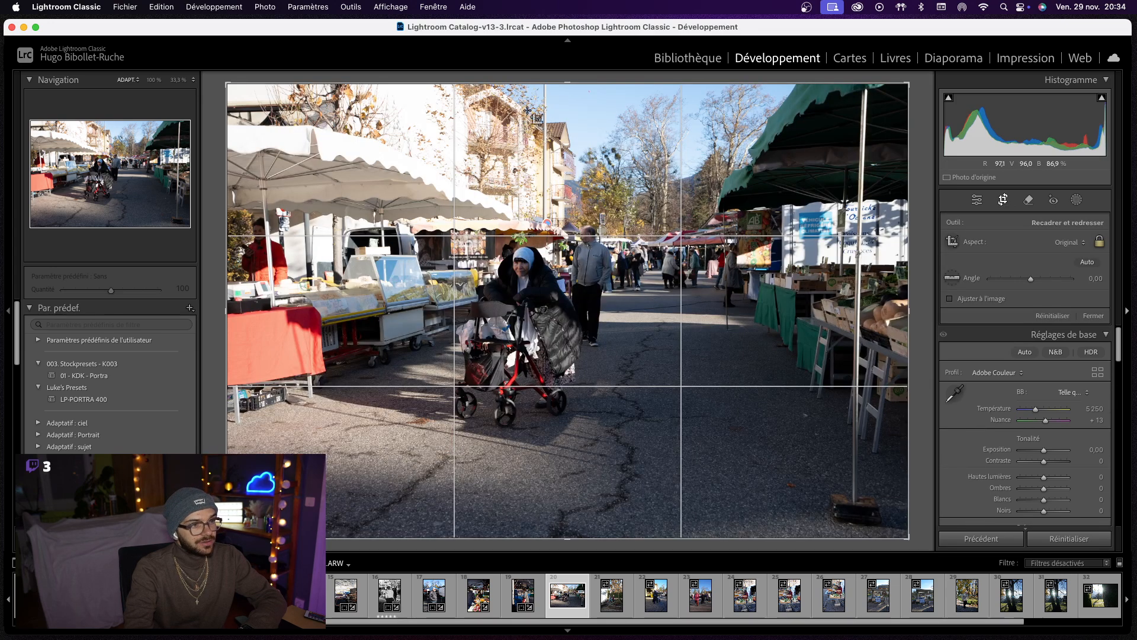
left_click_drag(567, 83, 567, 184)
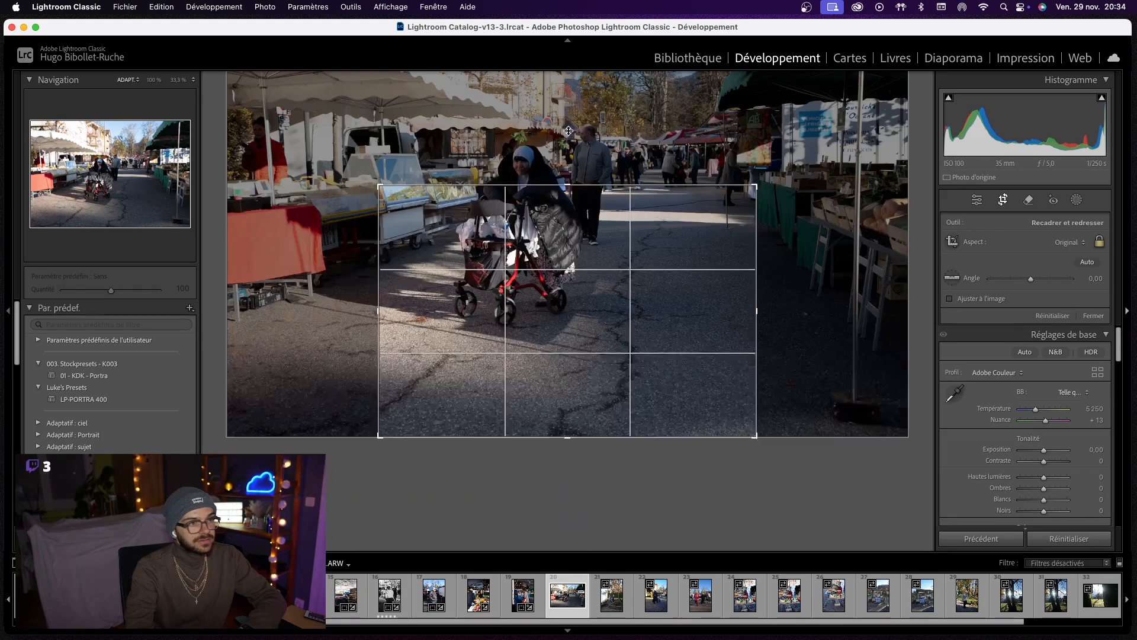
left_click_drag(616, 262, 725, 367)
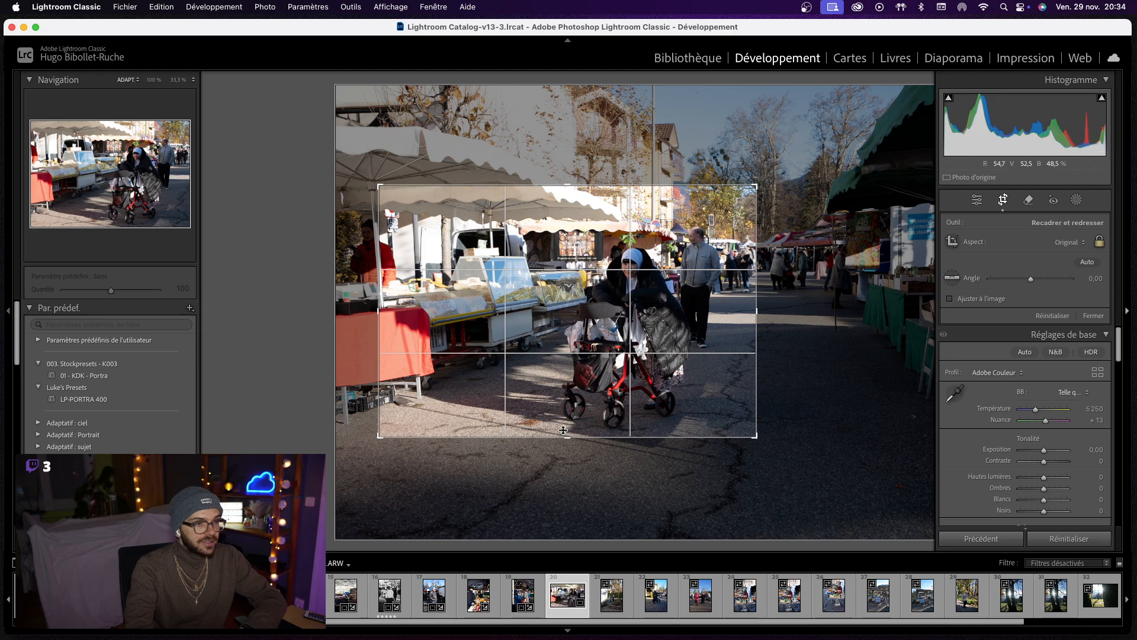
left_click_drag(569, 436, 570, 455)
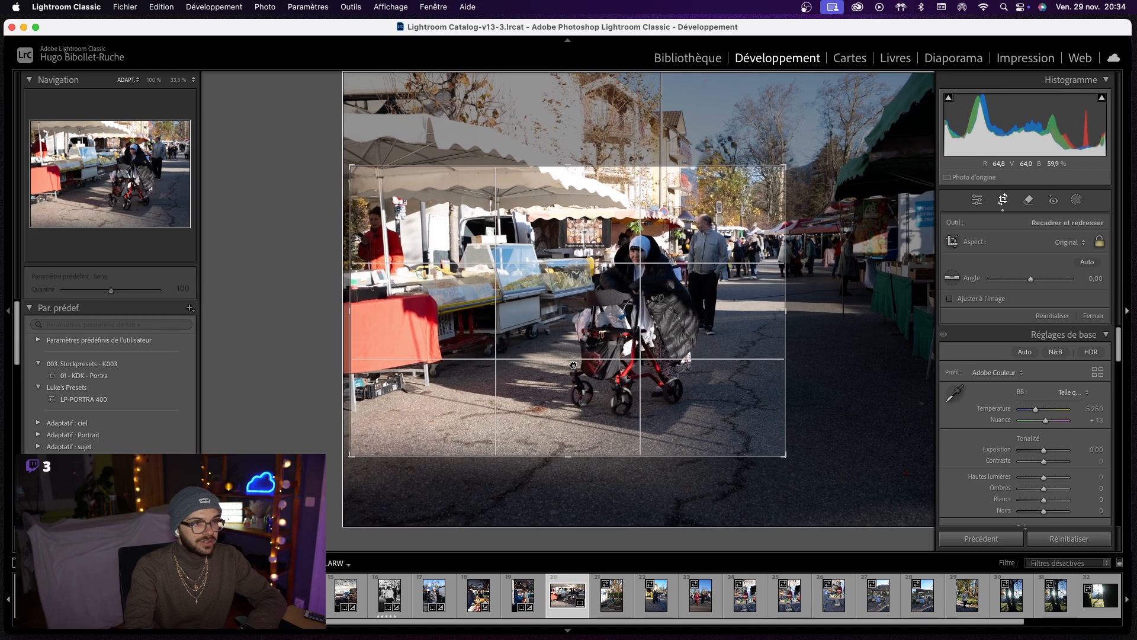
key("Return")
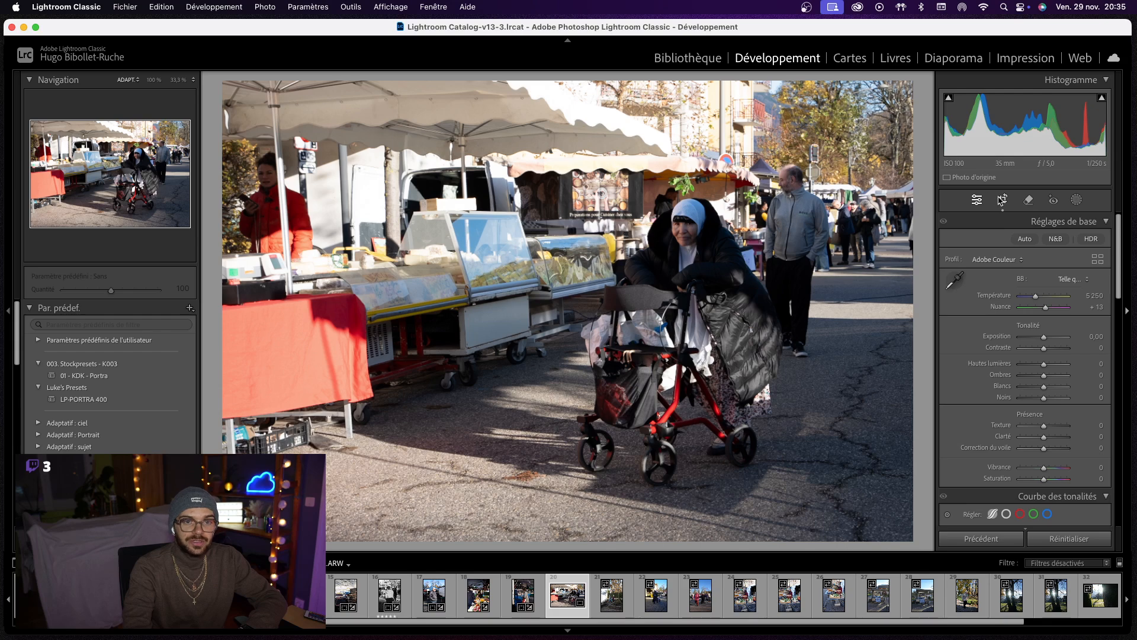
left_click(1002, 199)
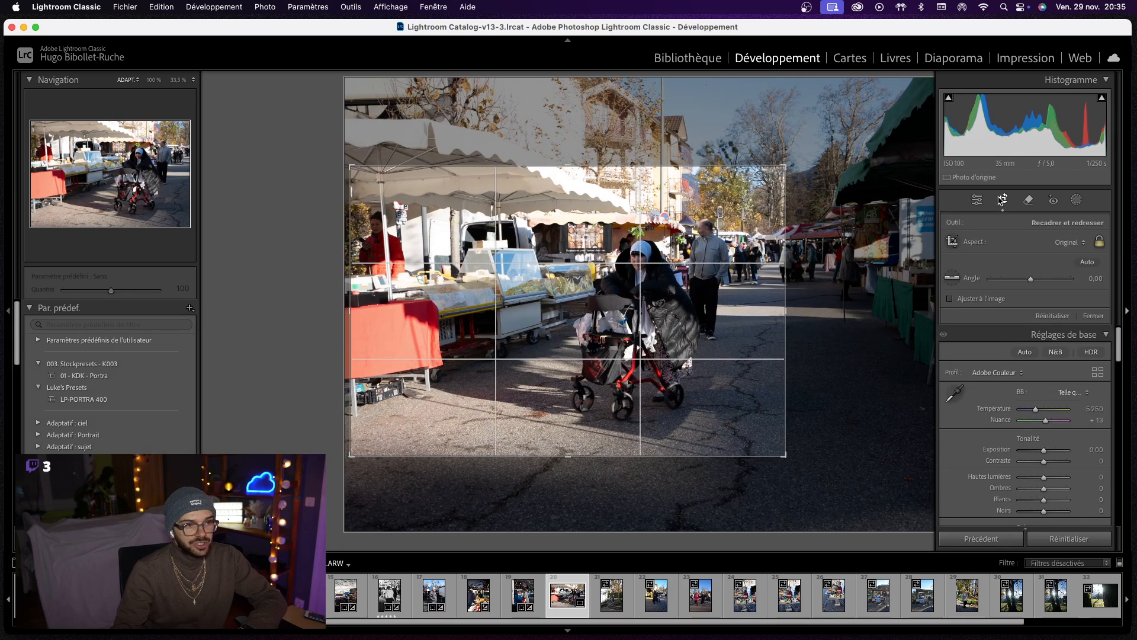
left_click(1002, 200)
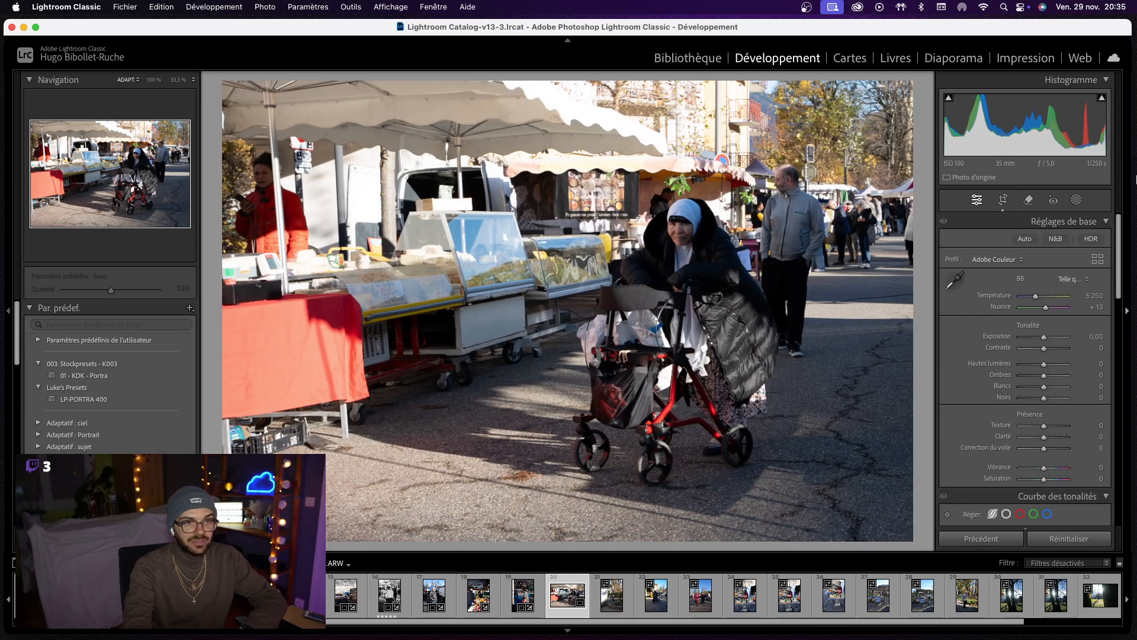
- Adjust the walker photo's tone curve, lowering the shadows region to about -14 and raising the light tones
scroll(1033, 367, "down", 10)
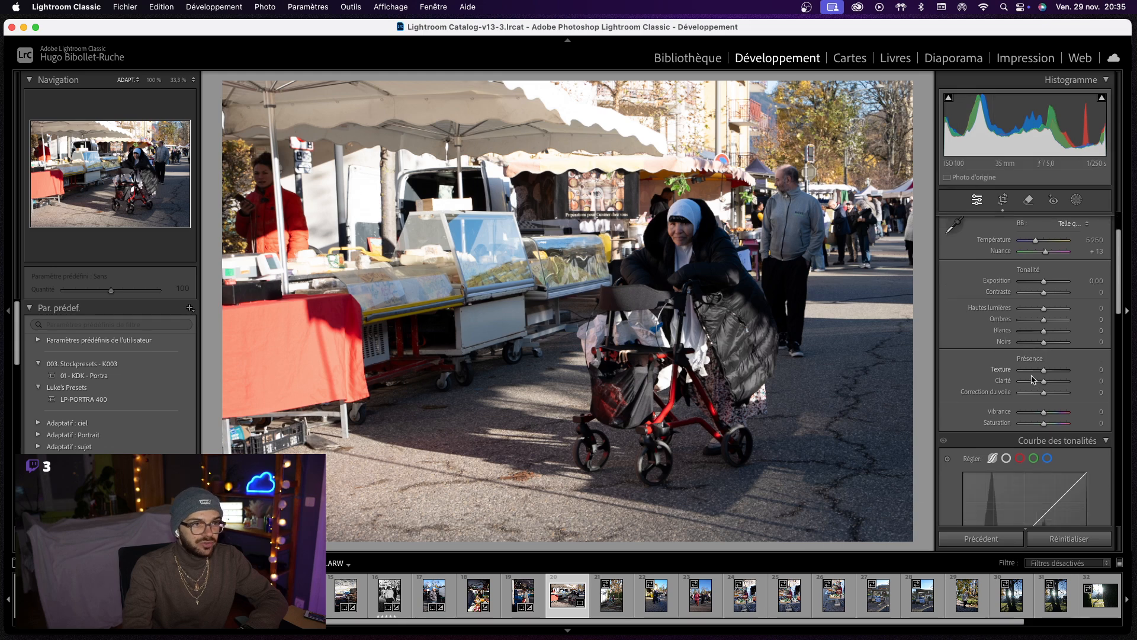
scroll(1030, 408, "up", 5)
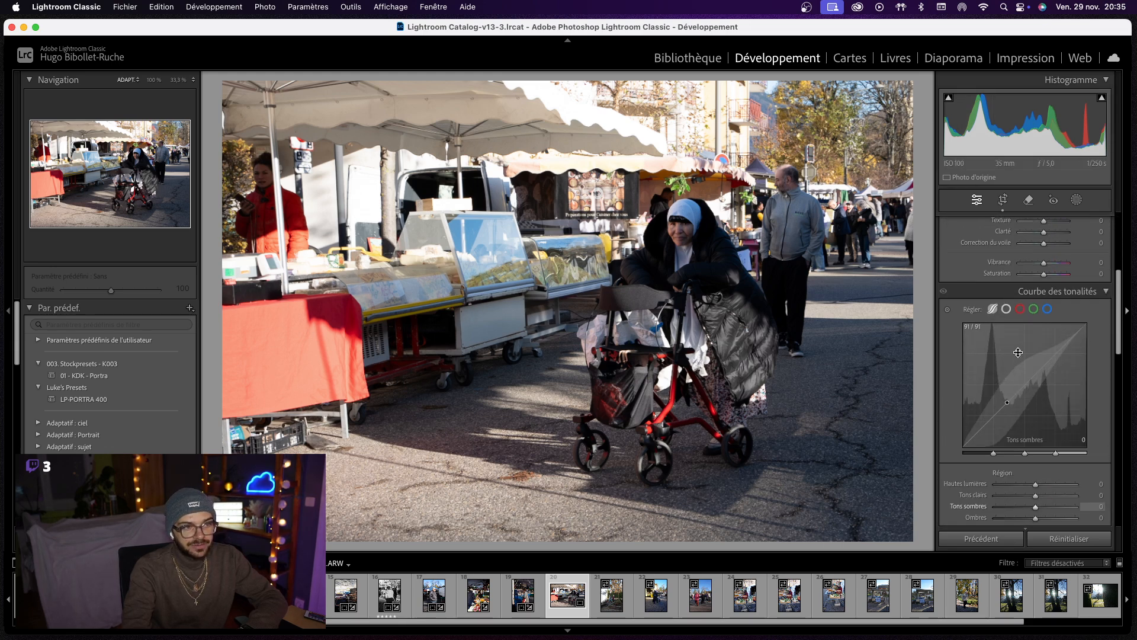
left_click_drag(1050, 359, 1049, 350)
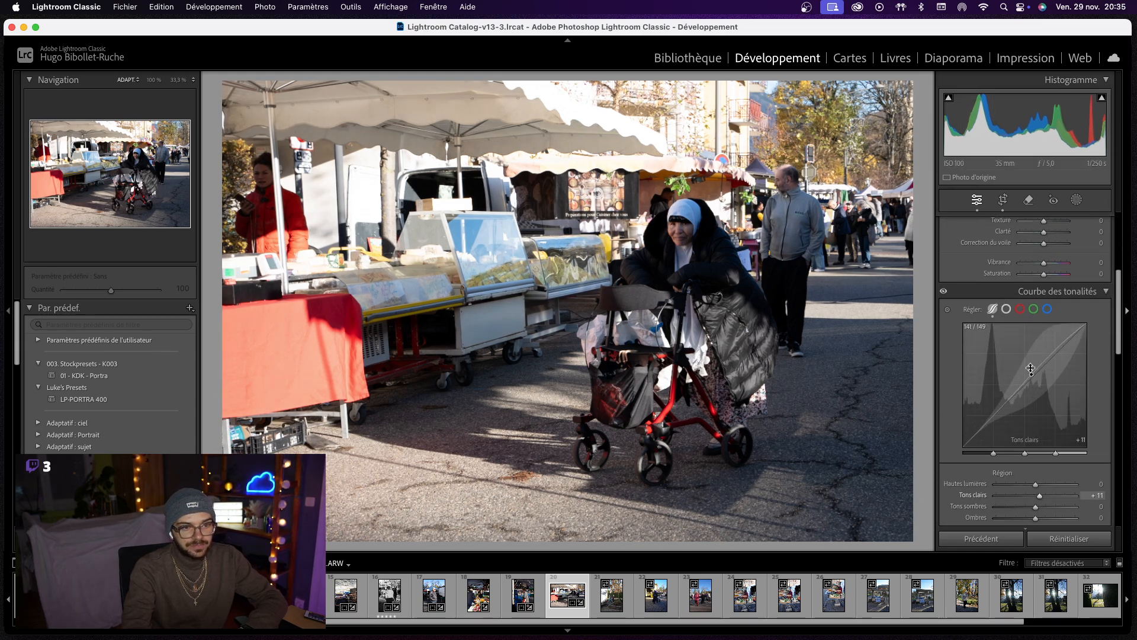
right_click(1005, 407)
left_click(1007, 406)
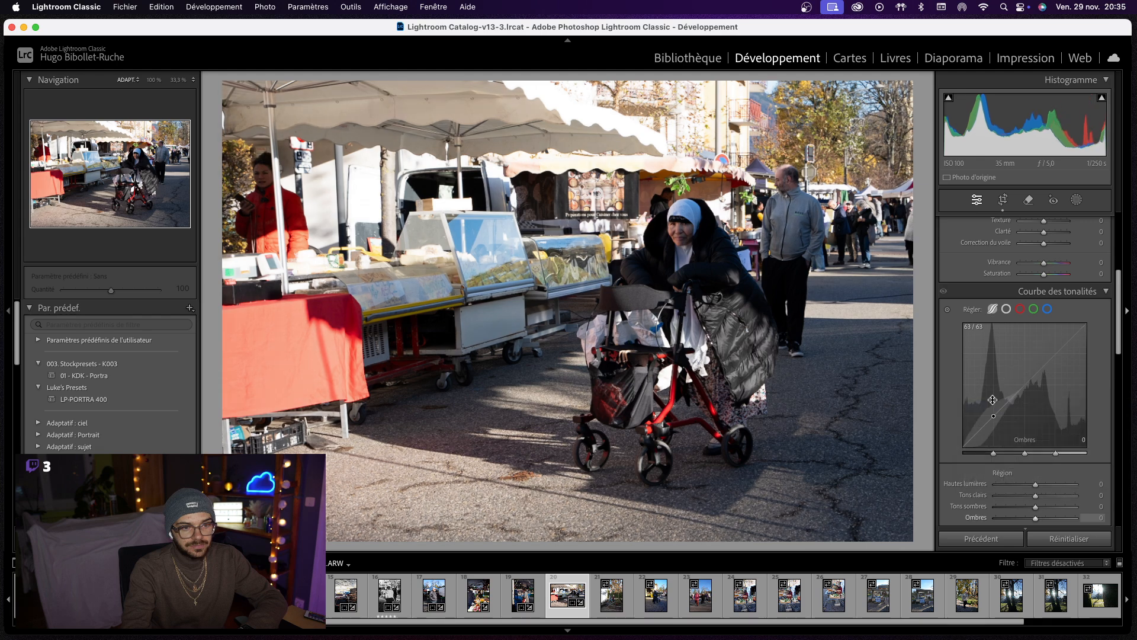
left_click_drag(993, 415, 994, 417)
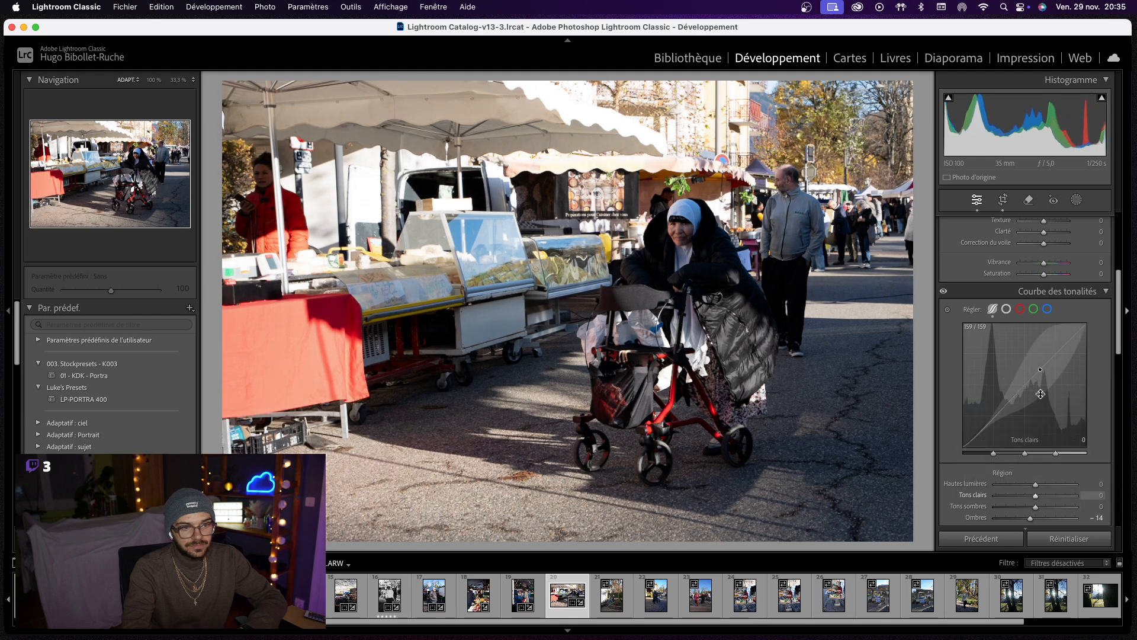
- Enable chromatic aberration removal and the lens profile correction for the walker photo
scroll(1005, 411, "down", 10)
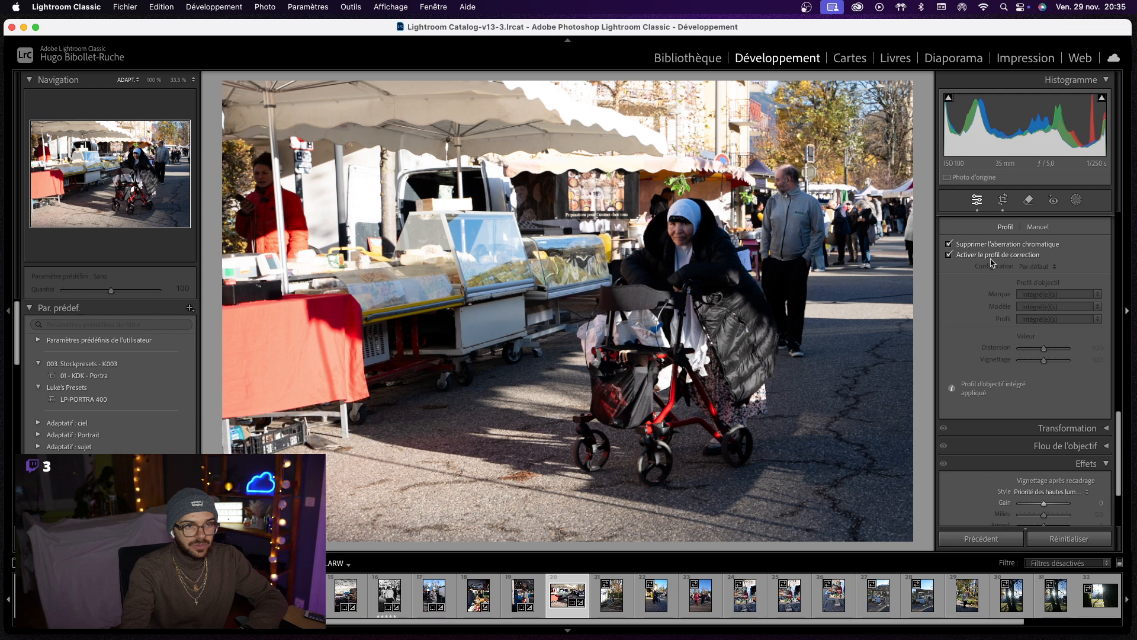
left_click(994, 255)
- Add grain to the walker photo with amount 60, size 50 and roughness 60, and check it on the woman
scroll(1055, 385, "down", 3)
left_click(1090, 473)
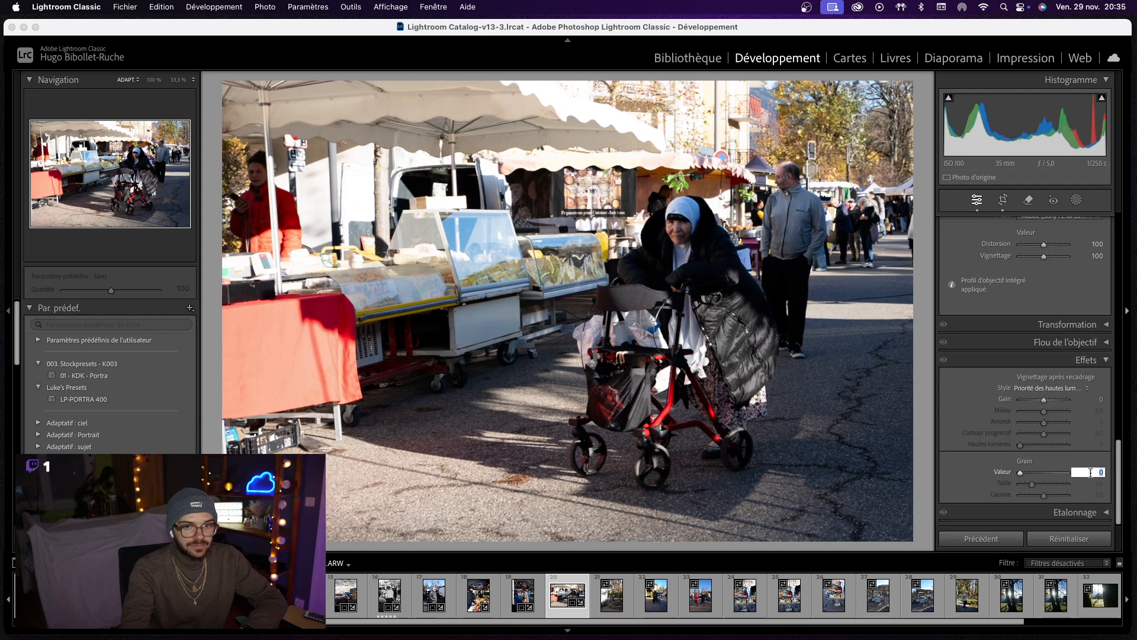
key("Return")
left_click(1089, 483)
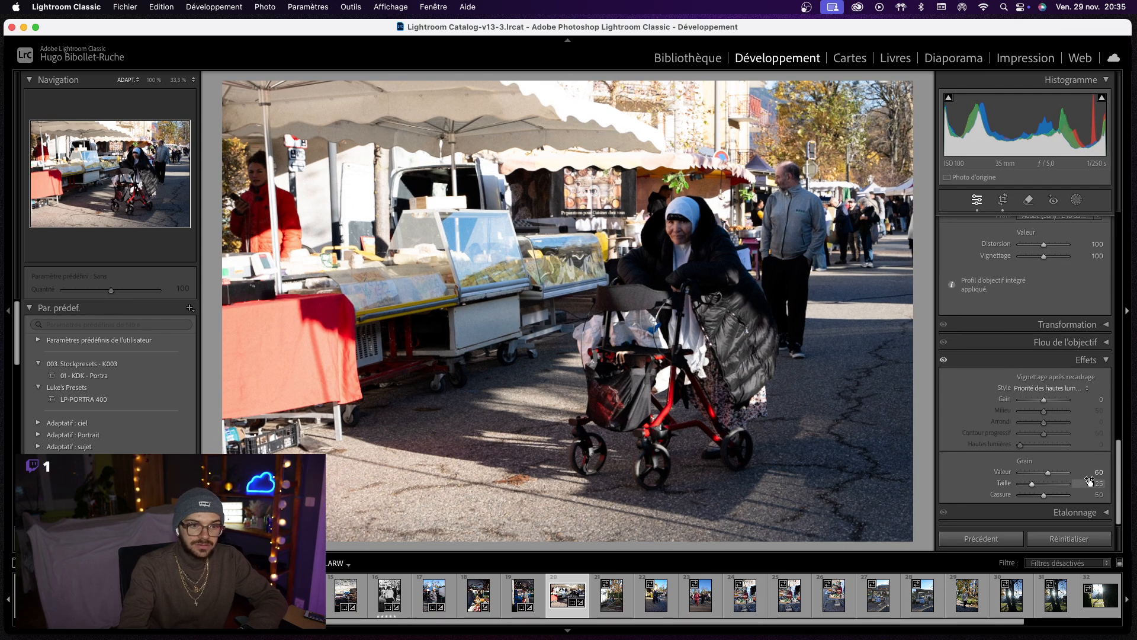
key("Return")
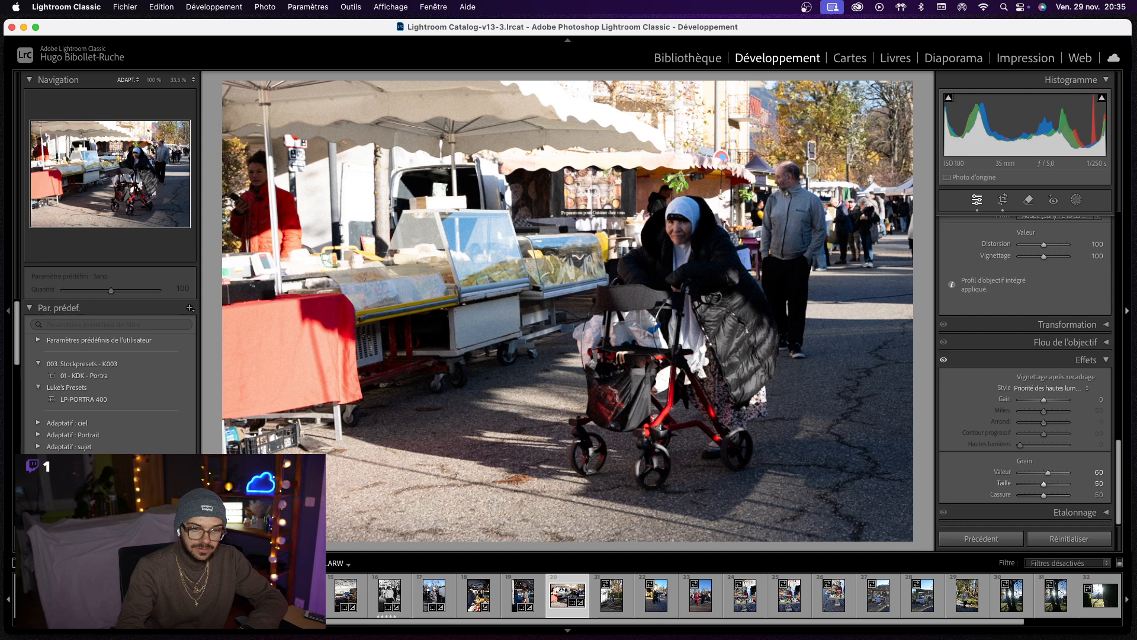
left_click(1103, 494)
type("60")
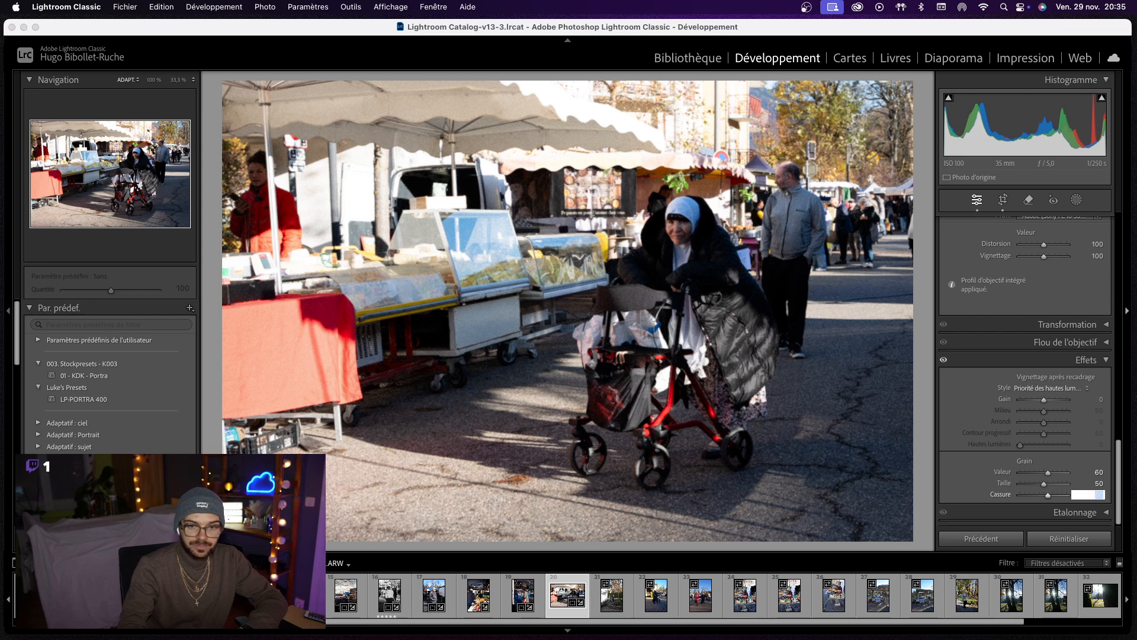
key("Return")
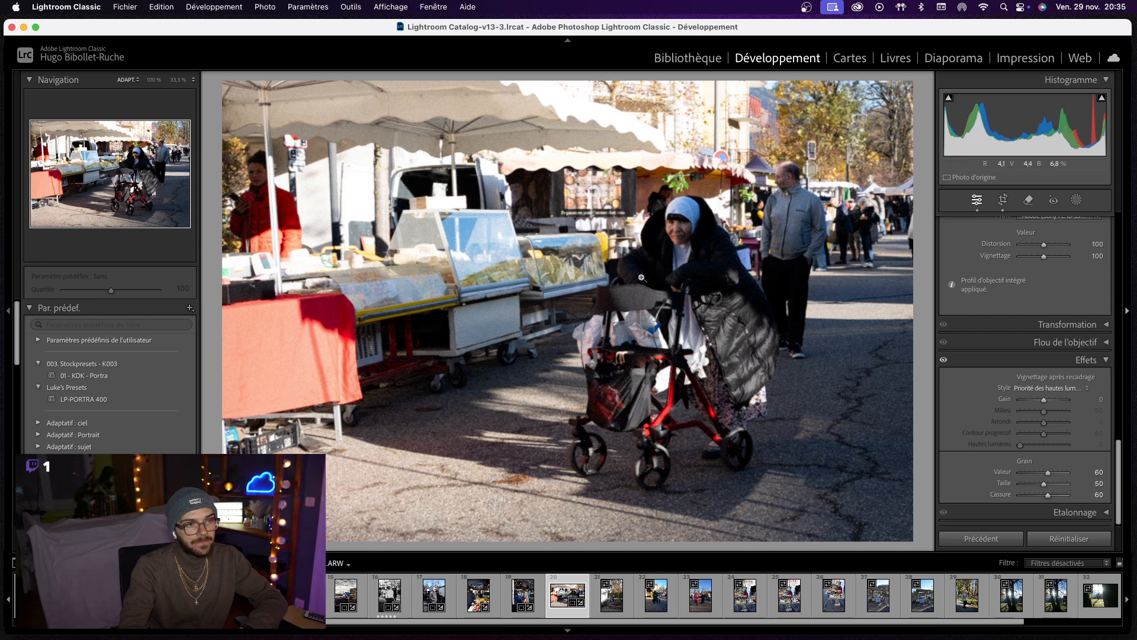
left_click(679, 224)
left_click(679, 223)
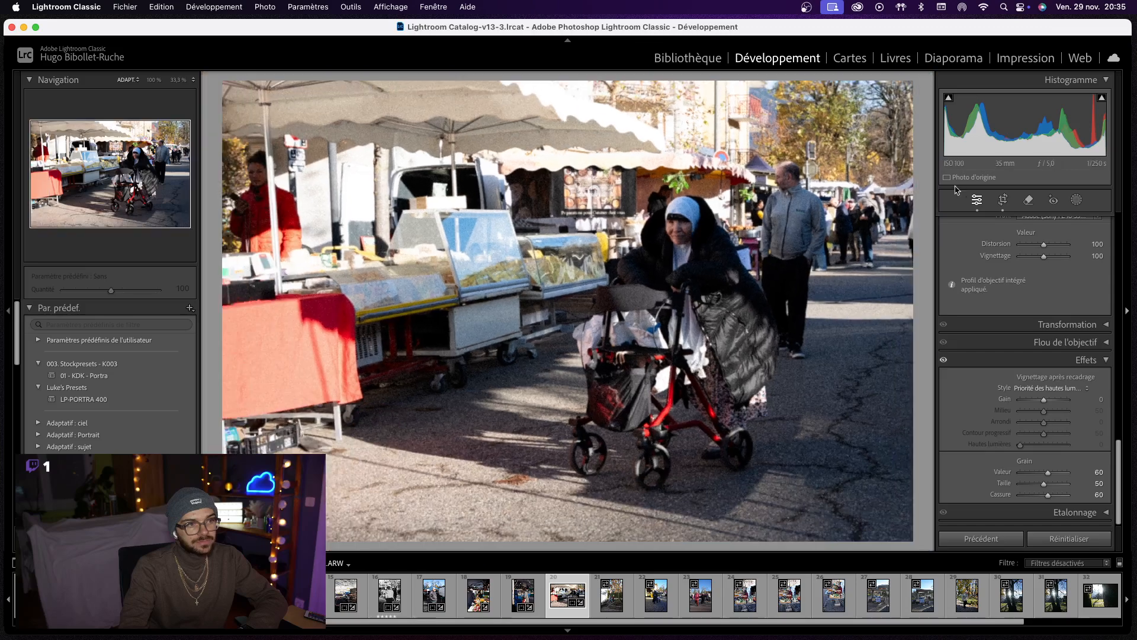
- Set the walker photo's vibrance to +20, contrast to about +17, shadows to about +20 and blacks to about -5
scroll(970, 290, "up", 15)
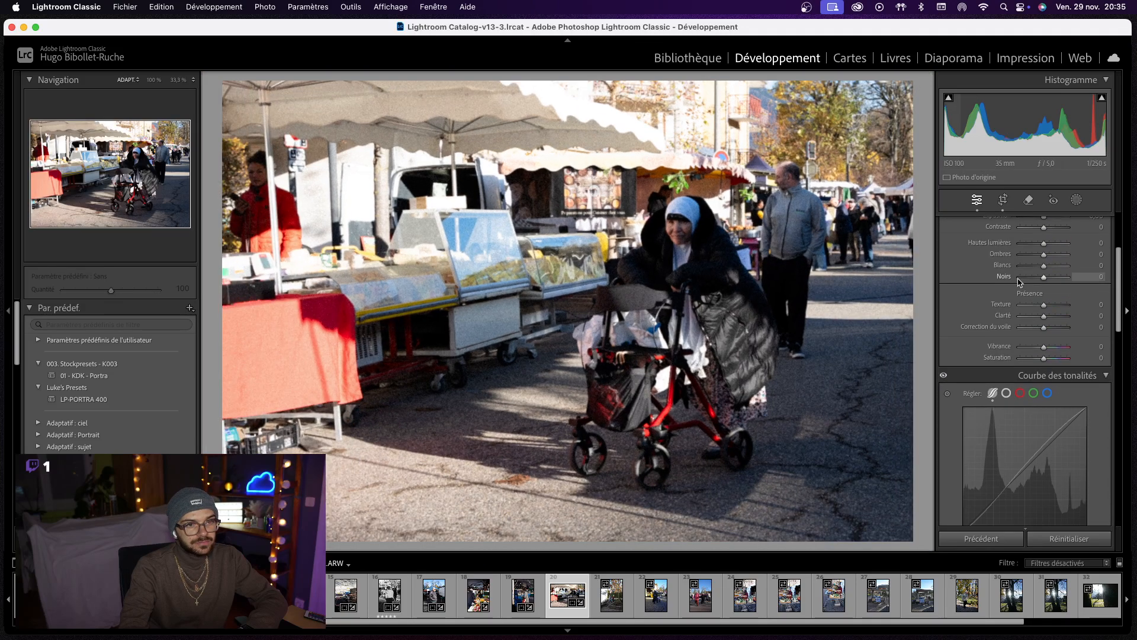
left_click(1078, 407)
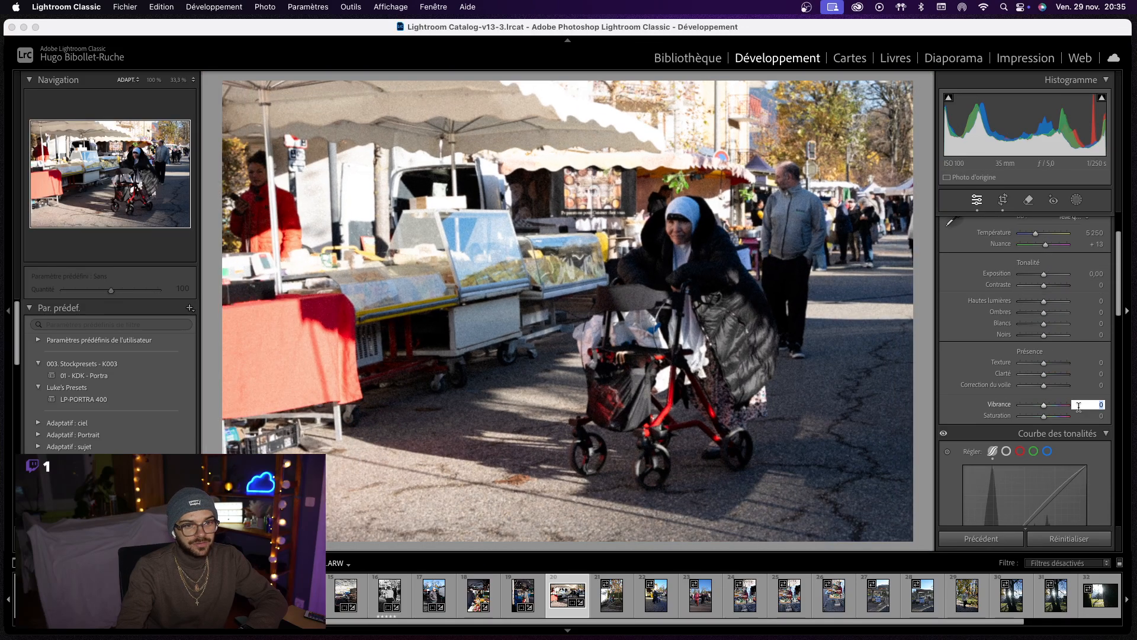
type("20")
key("Return")
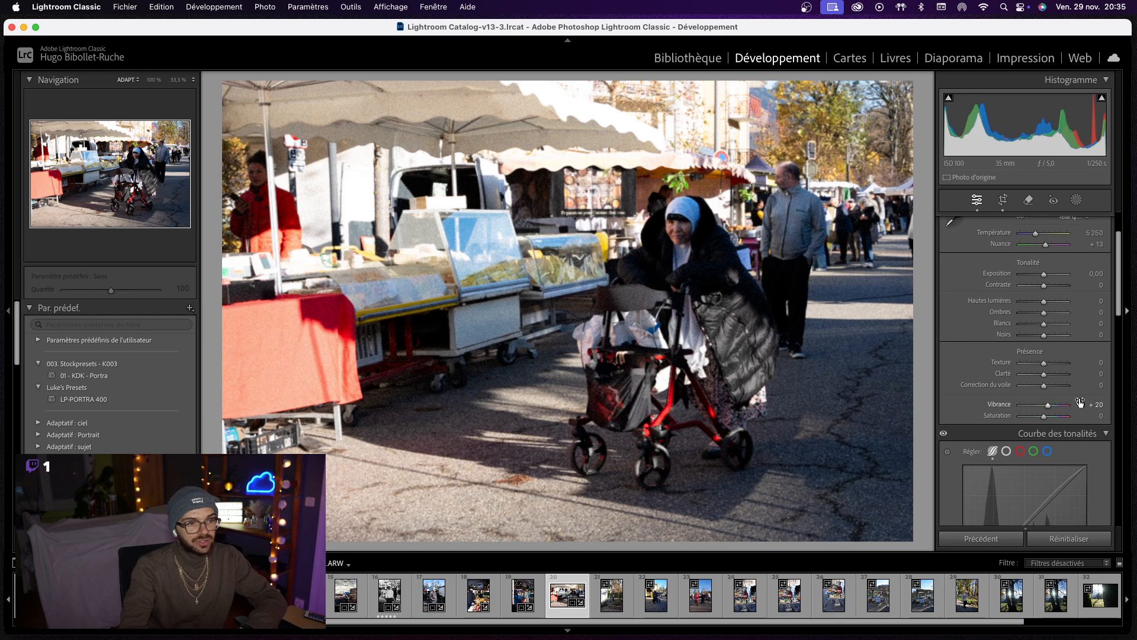
left_click_drag(1043, 285, 1048, 288)
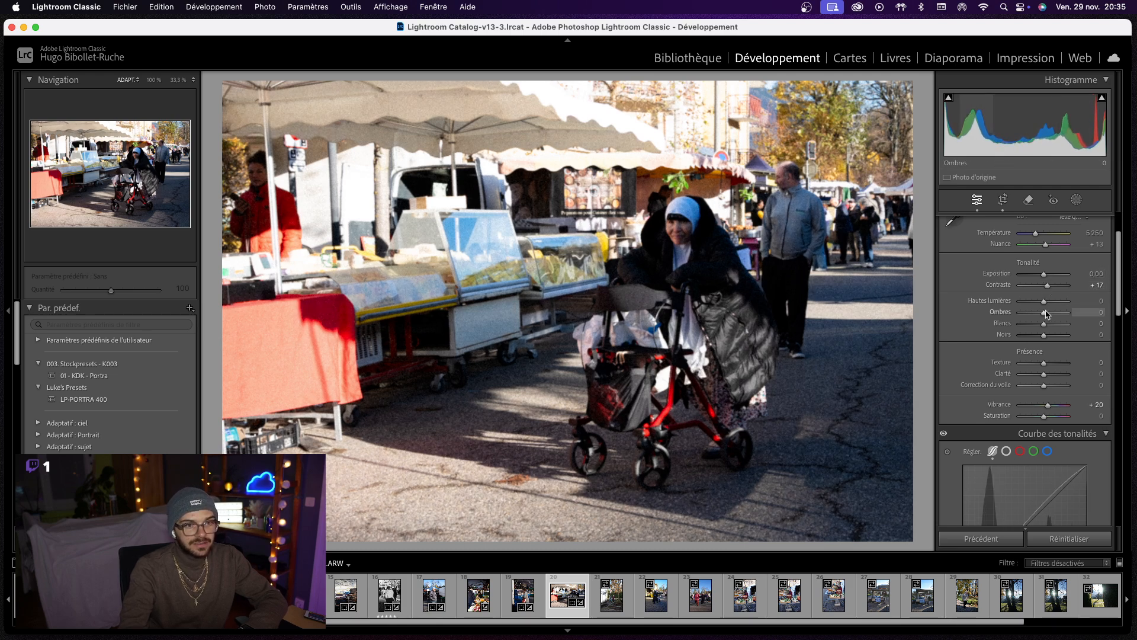
left_click_drag(1049, 313, 1045, 339)
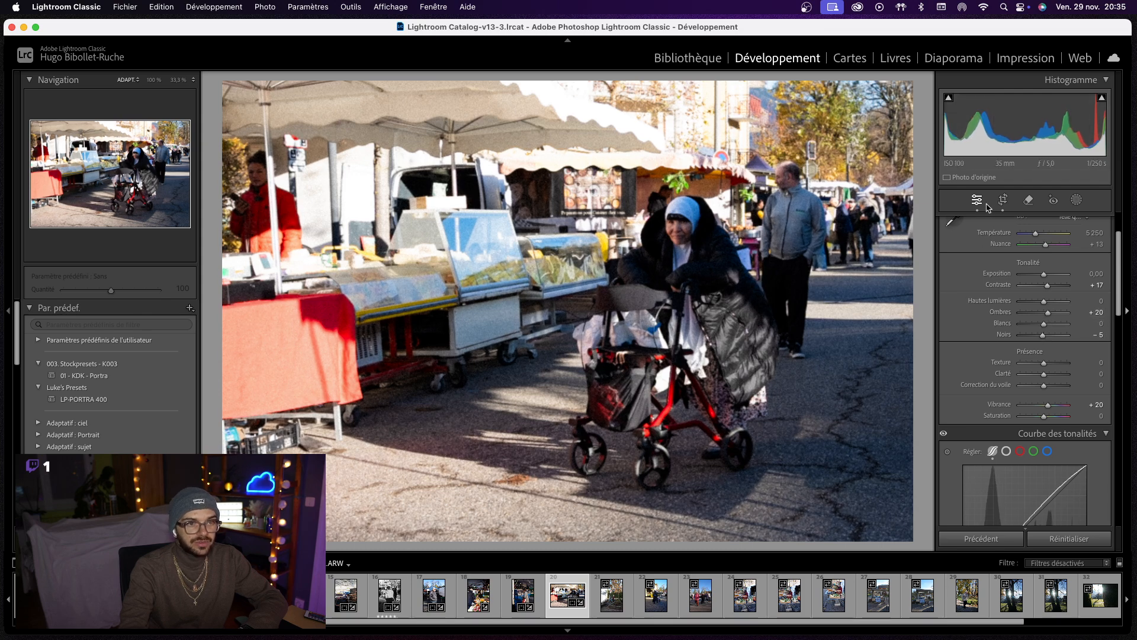
- Create a subject mask on the woman and the man behind her and raise its shadows to about 20
left_click(1074, 202)
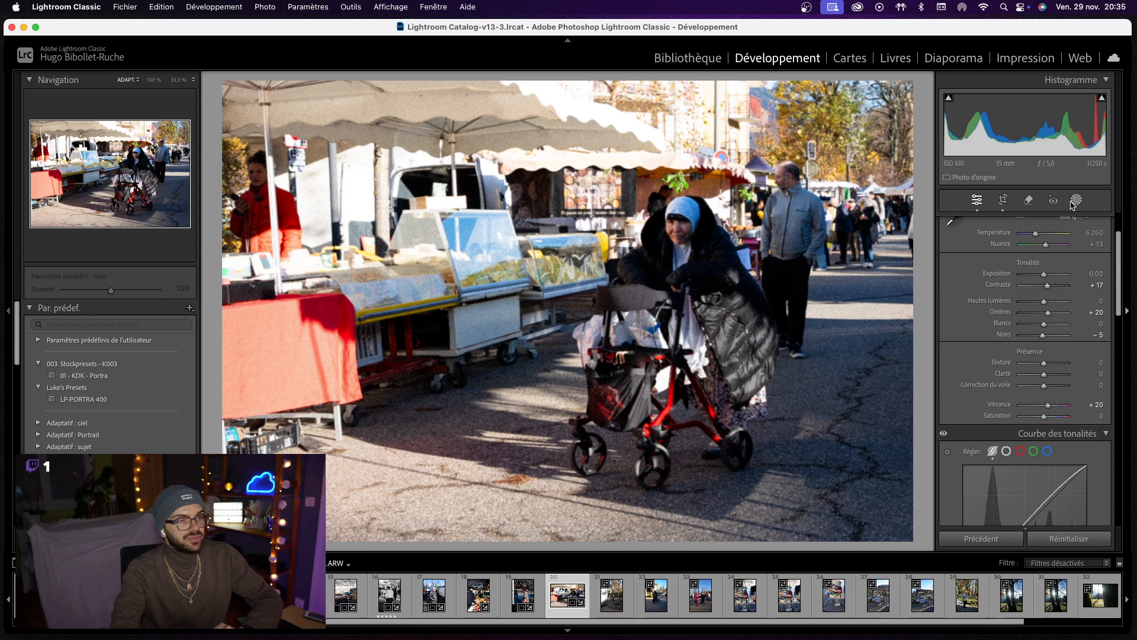
left_click(980, 242)
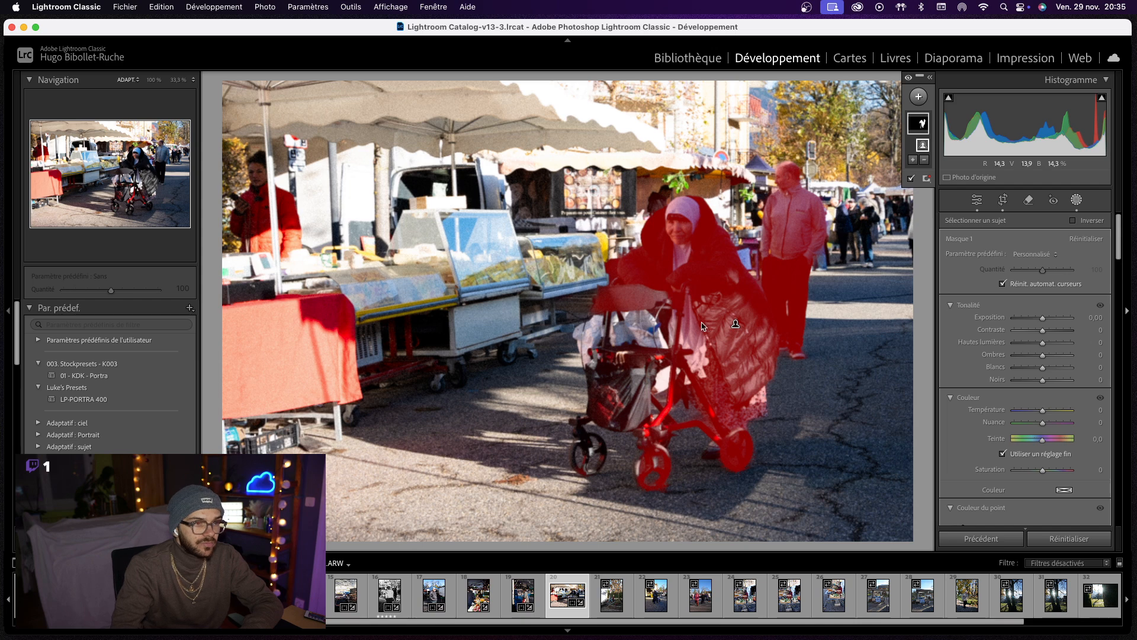
left_click_drag(1042, 355, 1050, 357)
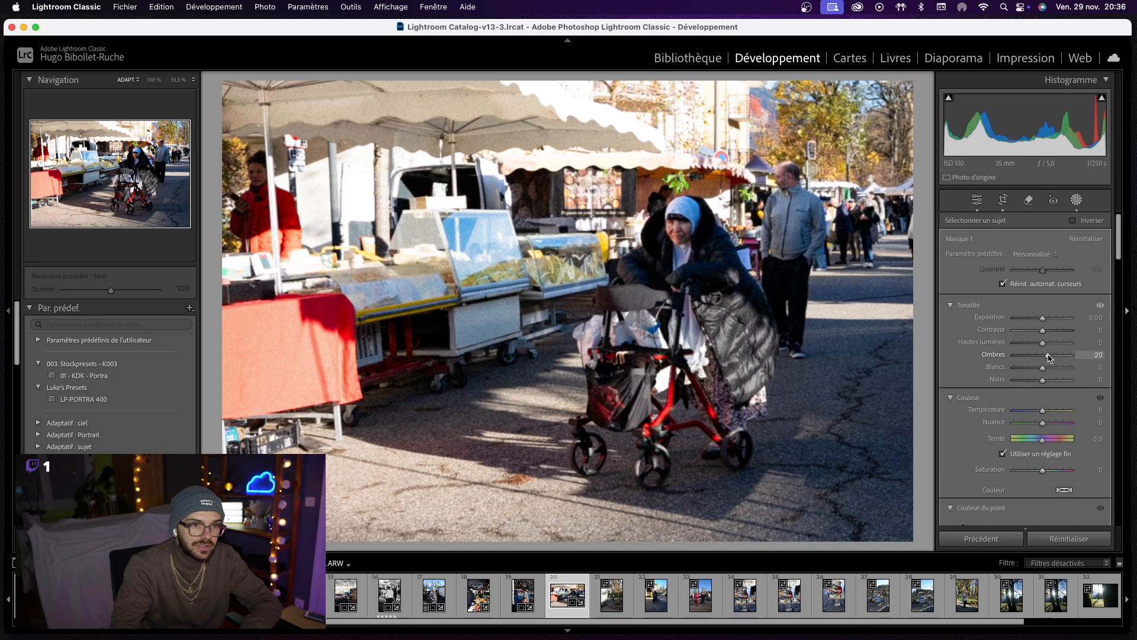
- Compare the walker photo before and after side by side, examining the woman and her walker up close
key("y")
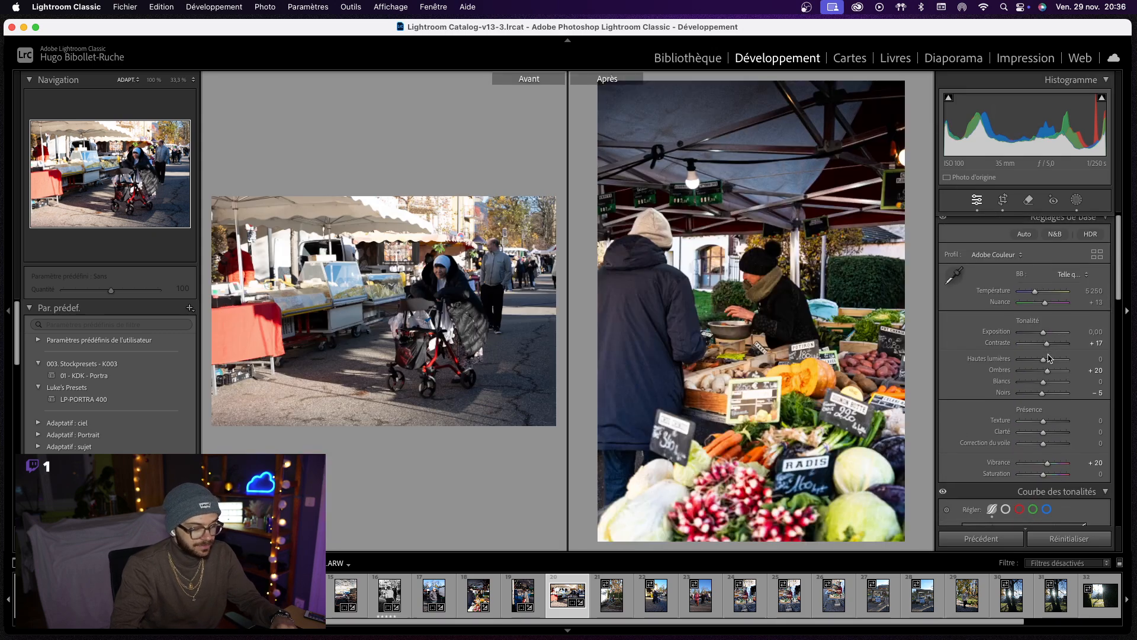
left_click(816, 289)
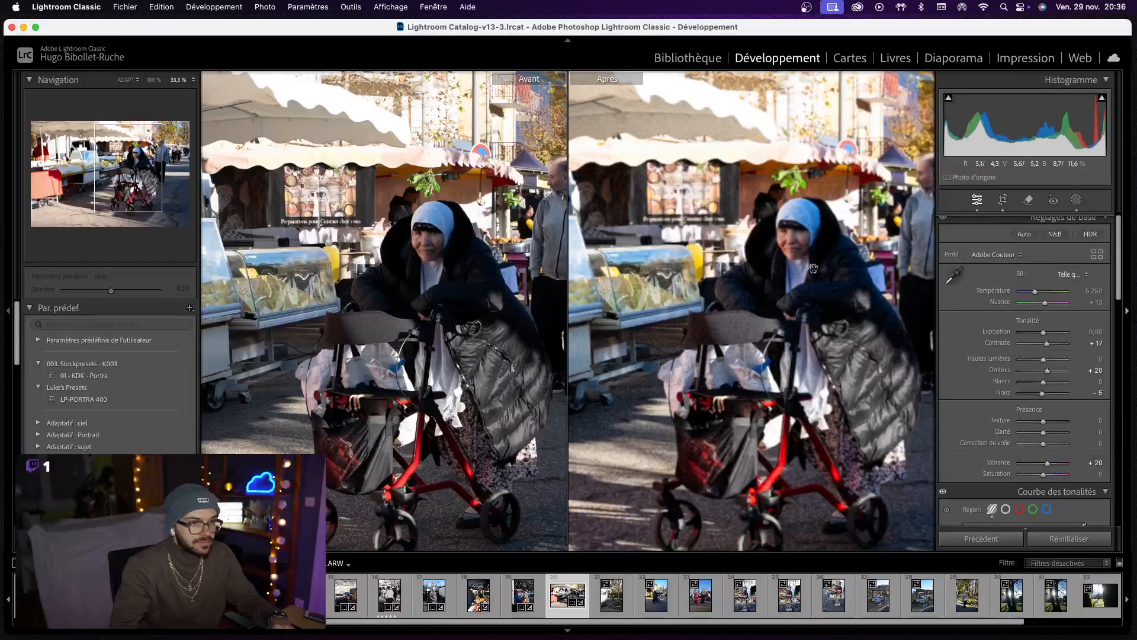
left_click_drag(813, 268, 746, 194)
left_click_drag(691, 254, 726, 268)
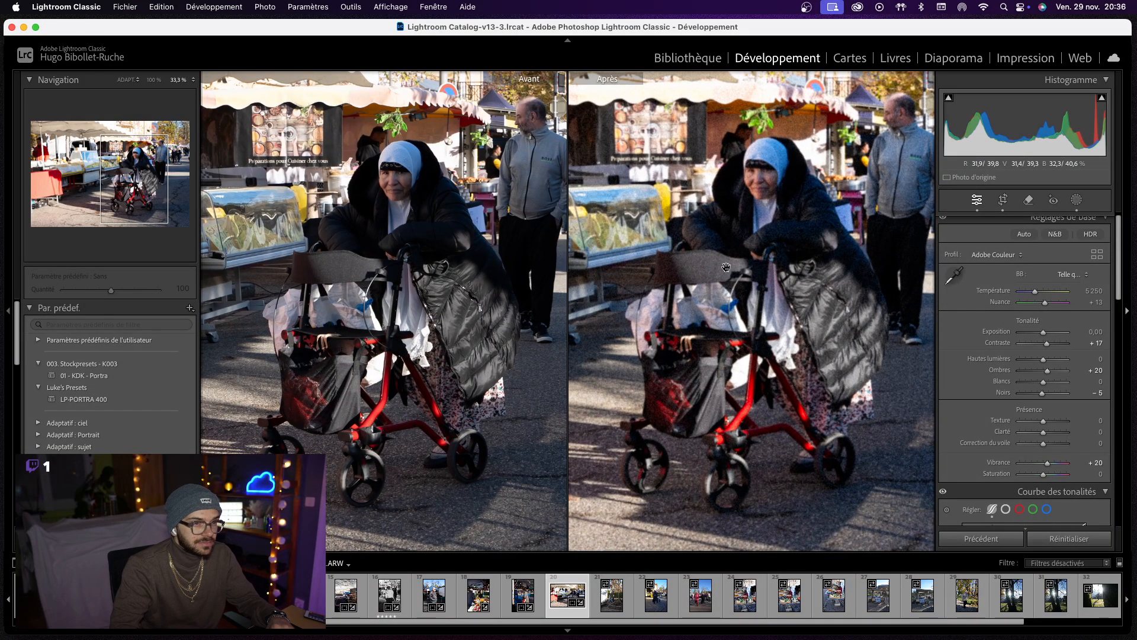
left_click(726, 268)
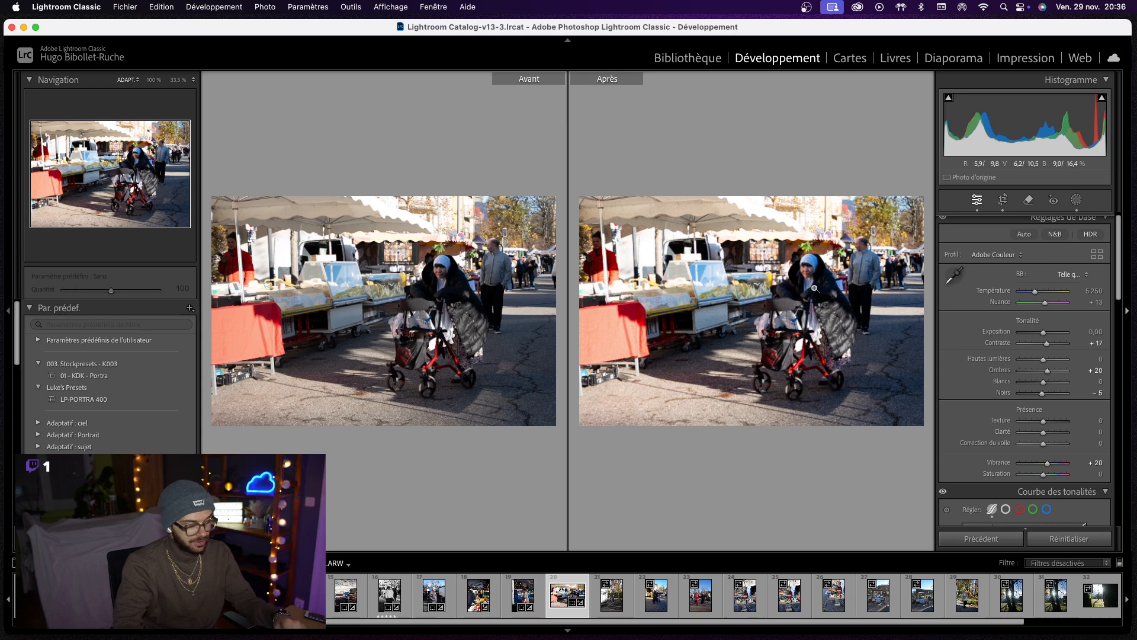
key("y")
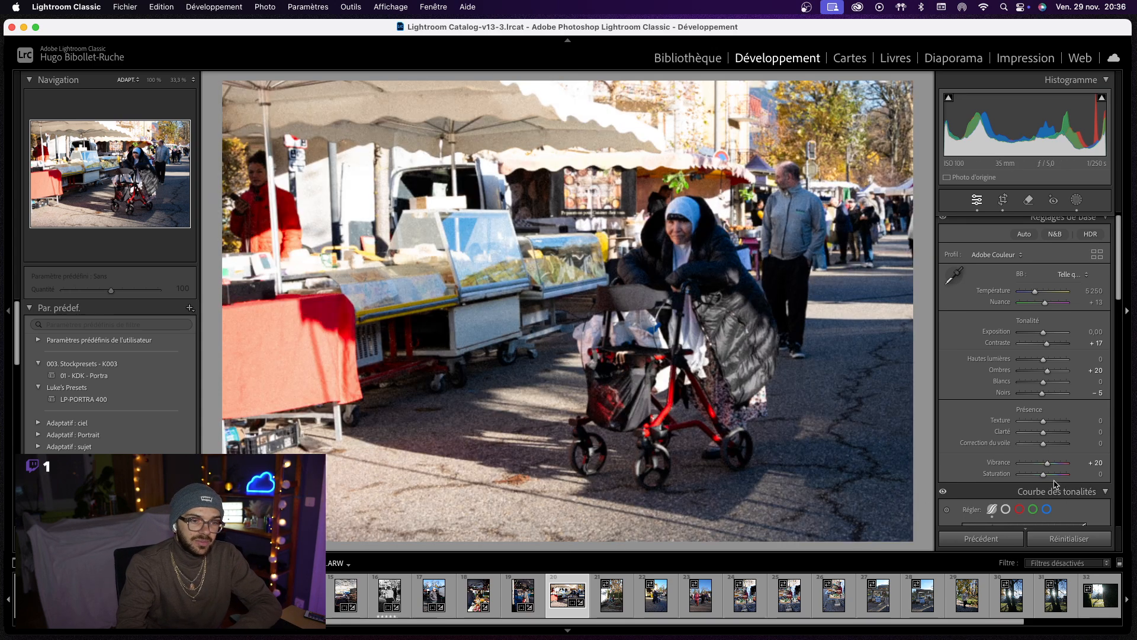
- Try the walker photo in black and white with saturation at -100 and undo the saturation change
left_click_drag(1045, 476, 988, 477)
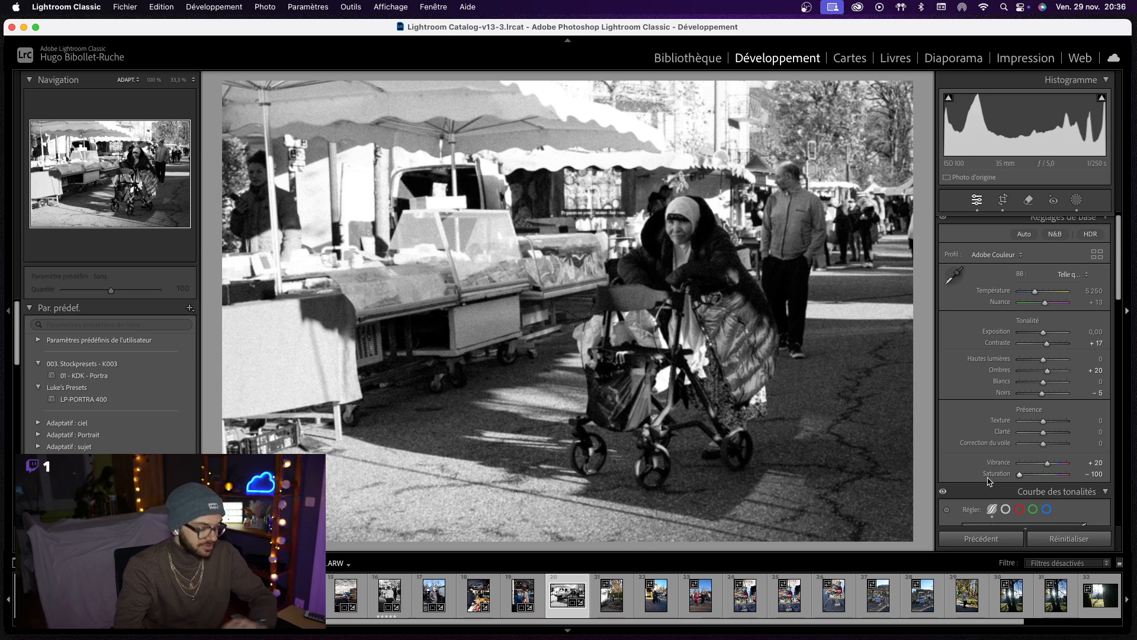
key("super+z")
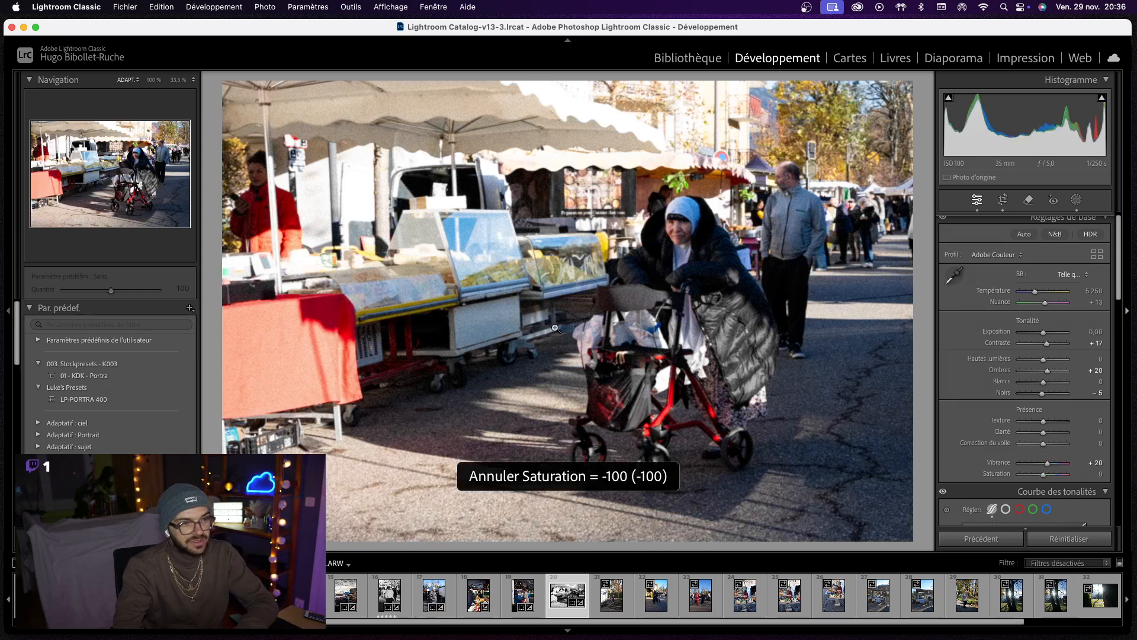
- Drop the two photos following the walker shot from the set and examine the photo of the woman in the red coat up close
key("Right")
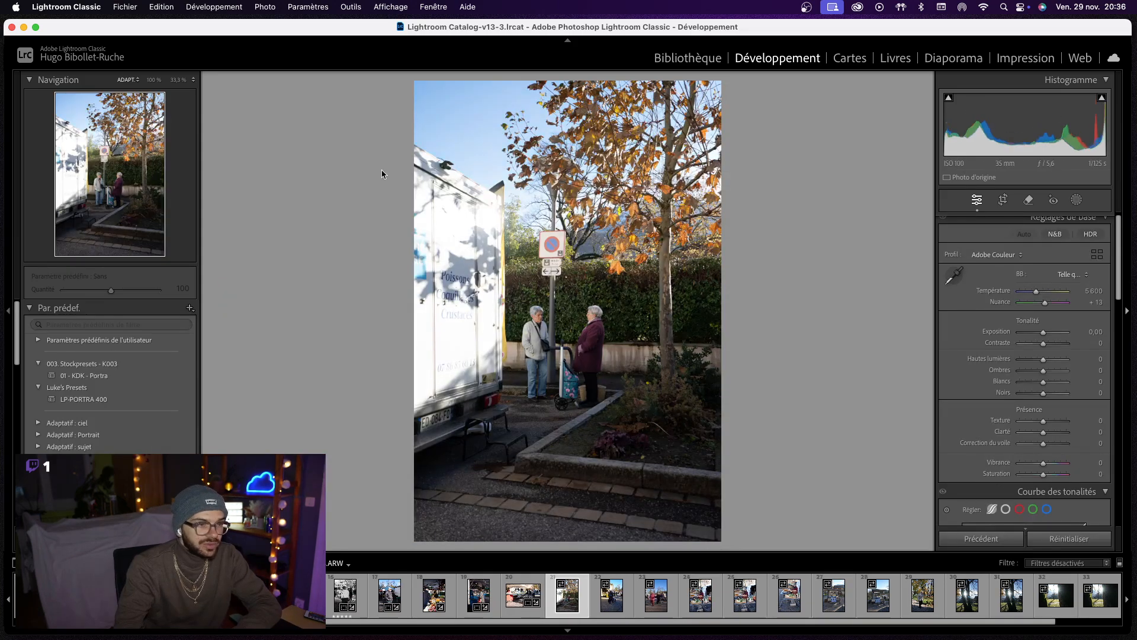
key("Right")
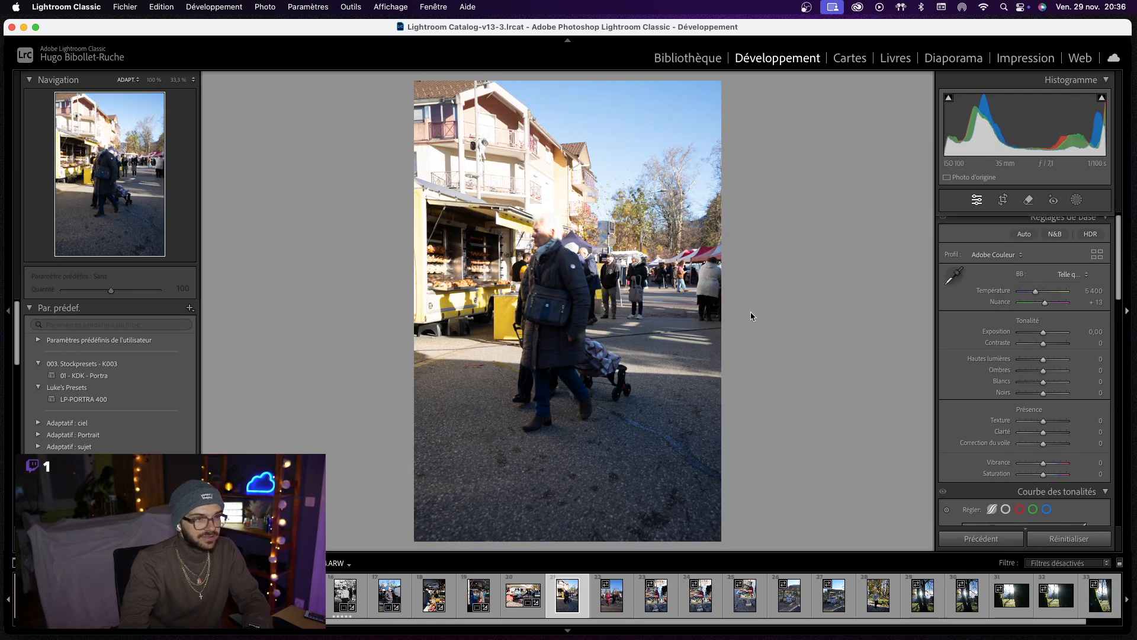
key("Right")
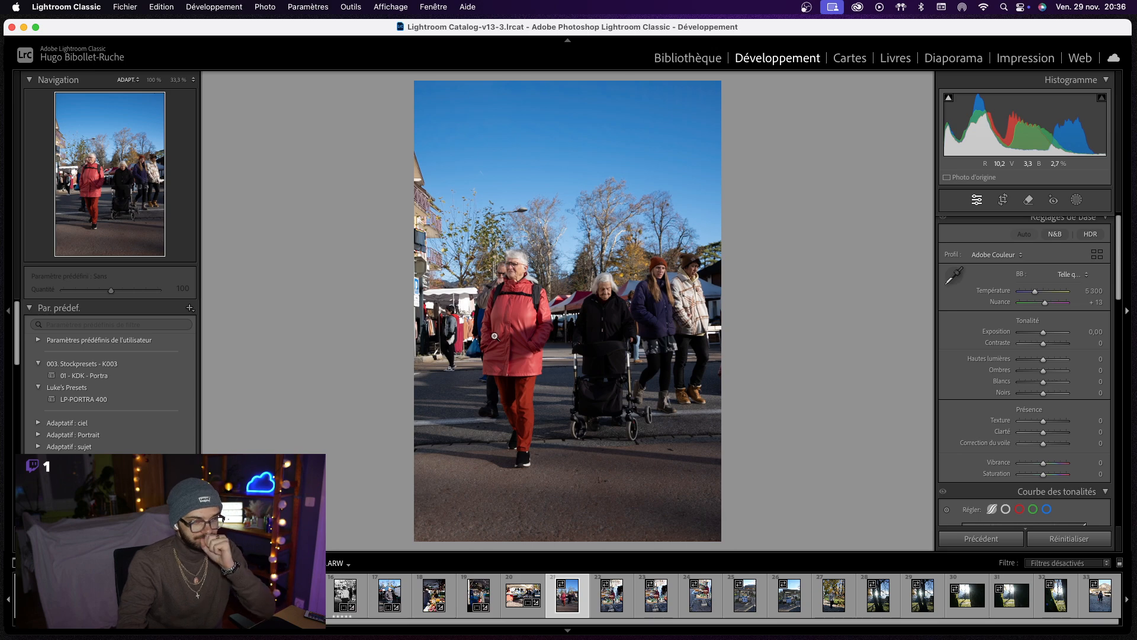
left_click(495, 336)
left_click_drag(495, 336, 545, 271)
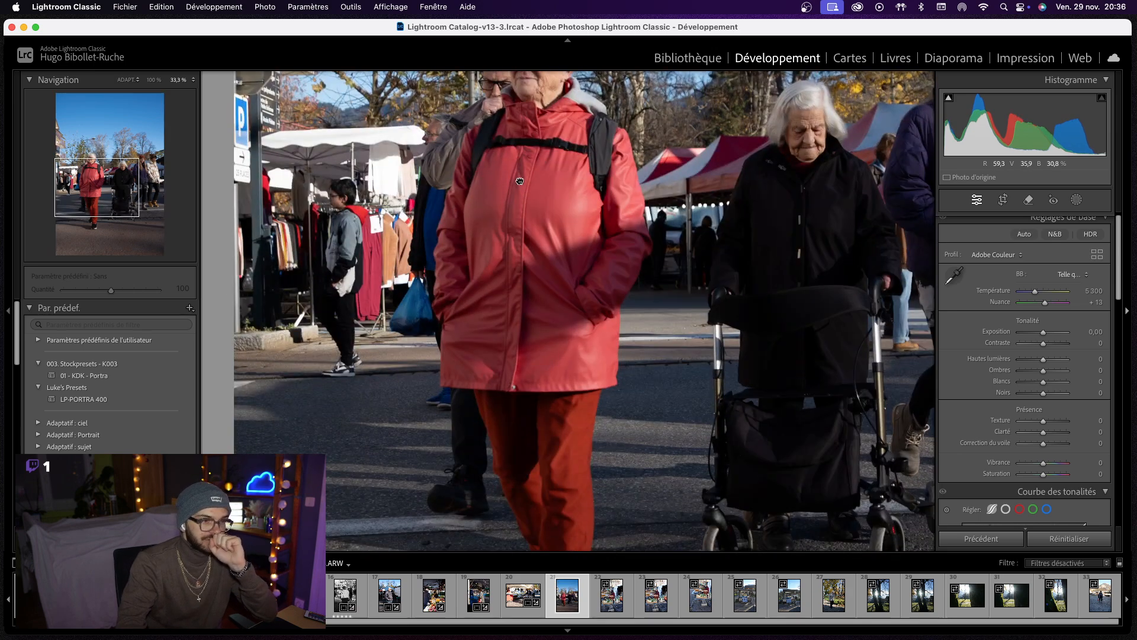
left_click(545, 272)
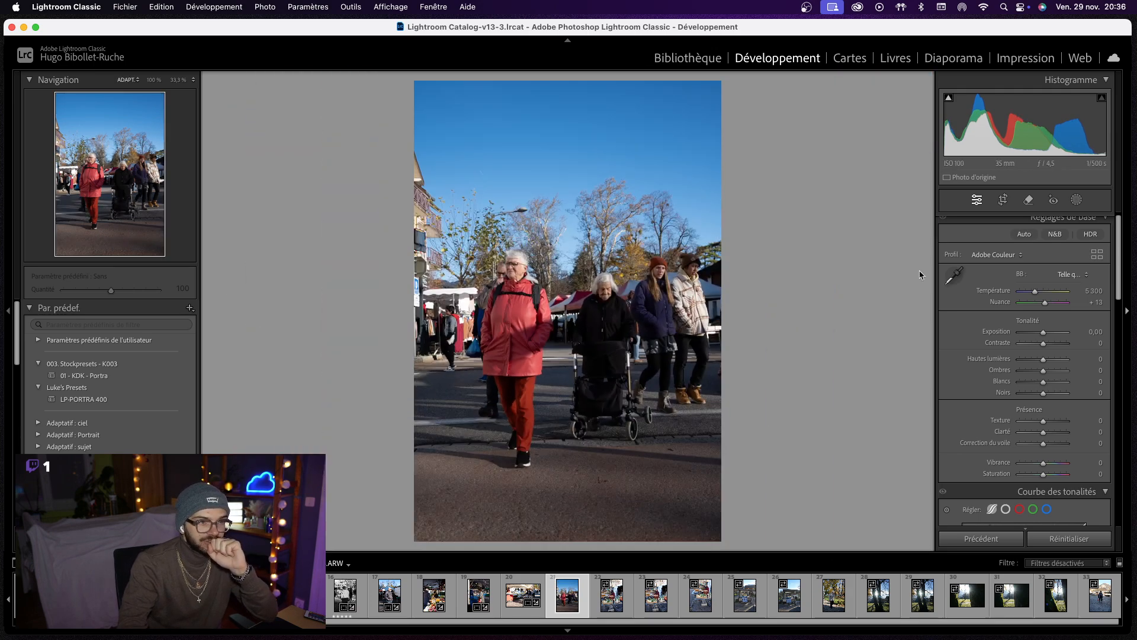
- Crop the red-coat photo tighter at its original aspect, framing the woman in red and the woman with the walker
left_click(1003, 200)
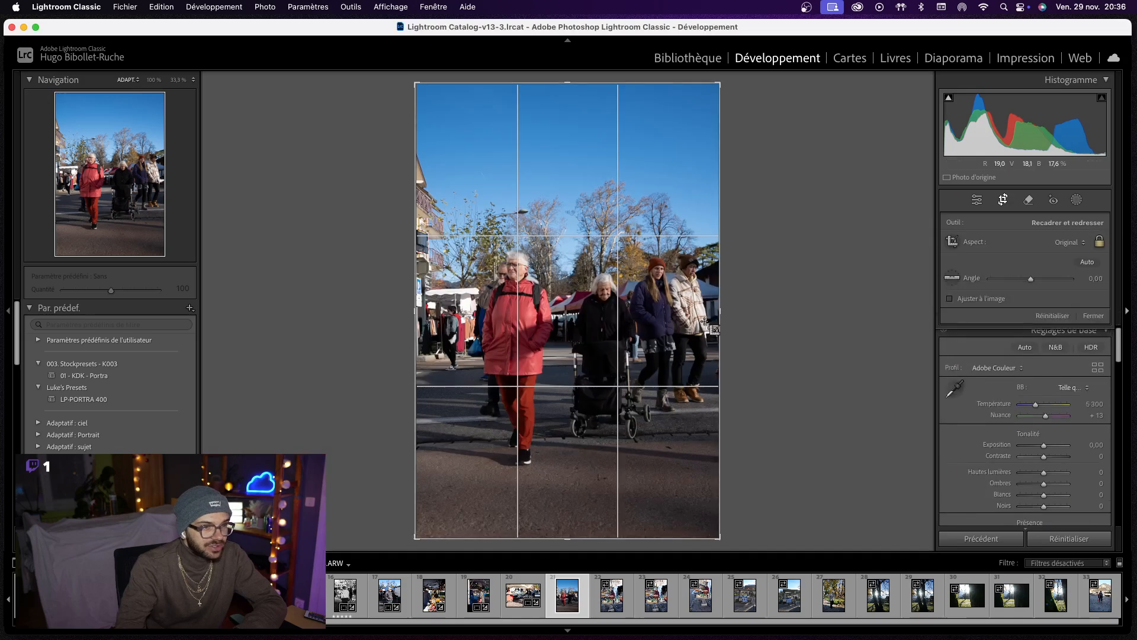
left_click_drag(719, 294, 682, 303)
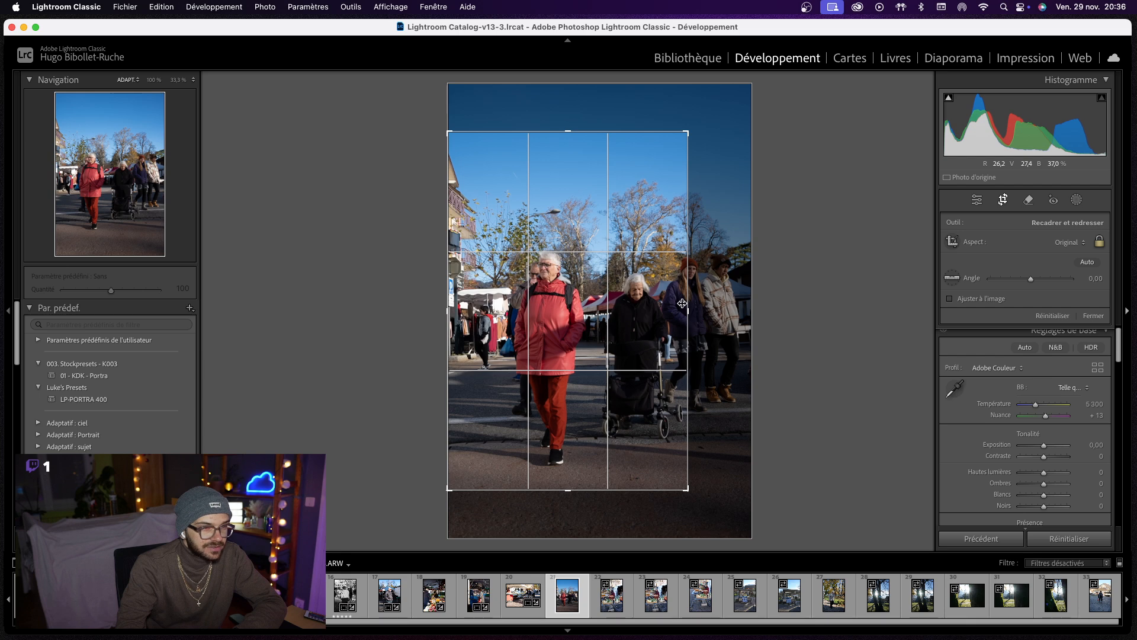
left_click_drag(606, 315, 580, 312)
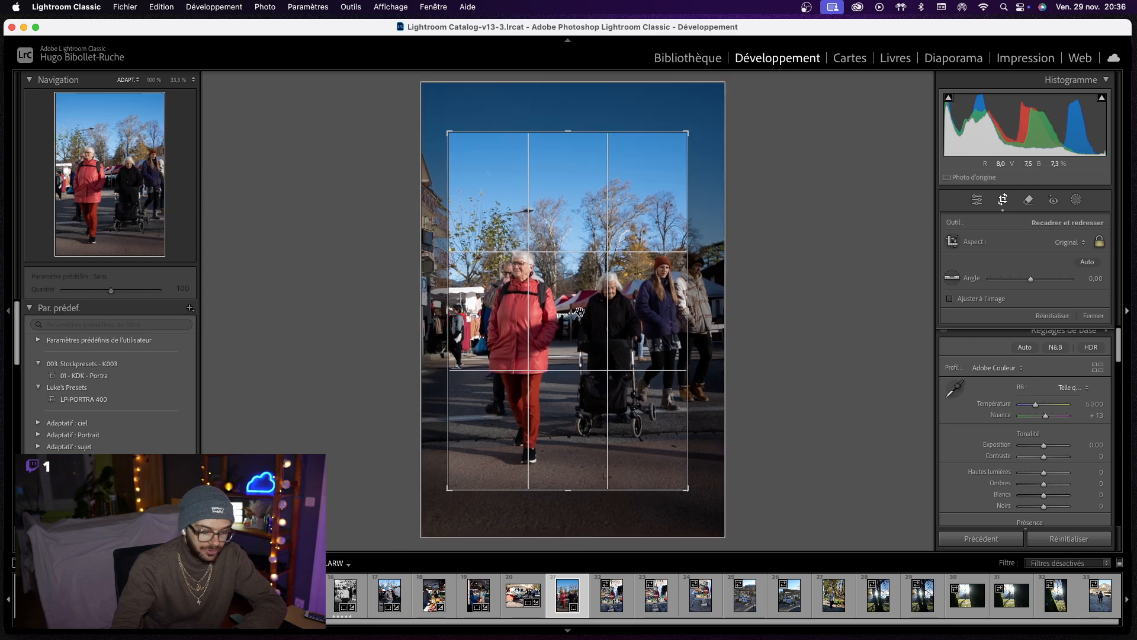
key("Return")
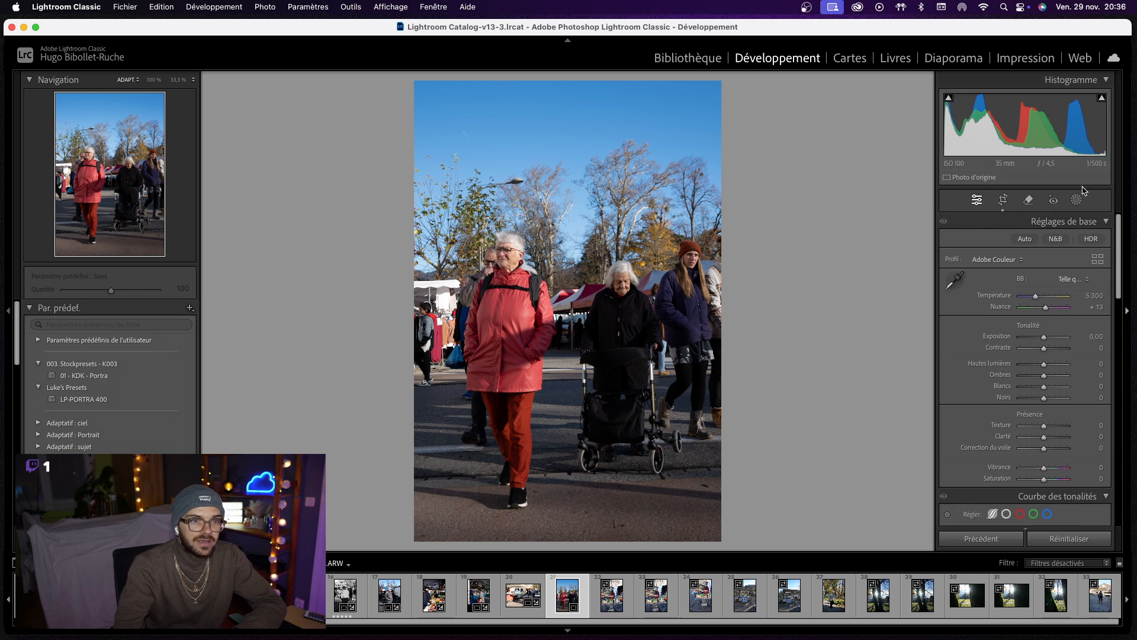
- With the Remove tool's generative AI, paint over the two women at the photo's right edge and the person at its left edge
left_click(1076, 199)
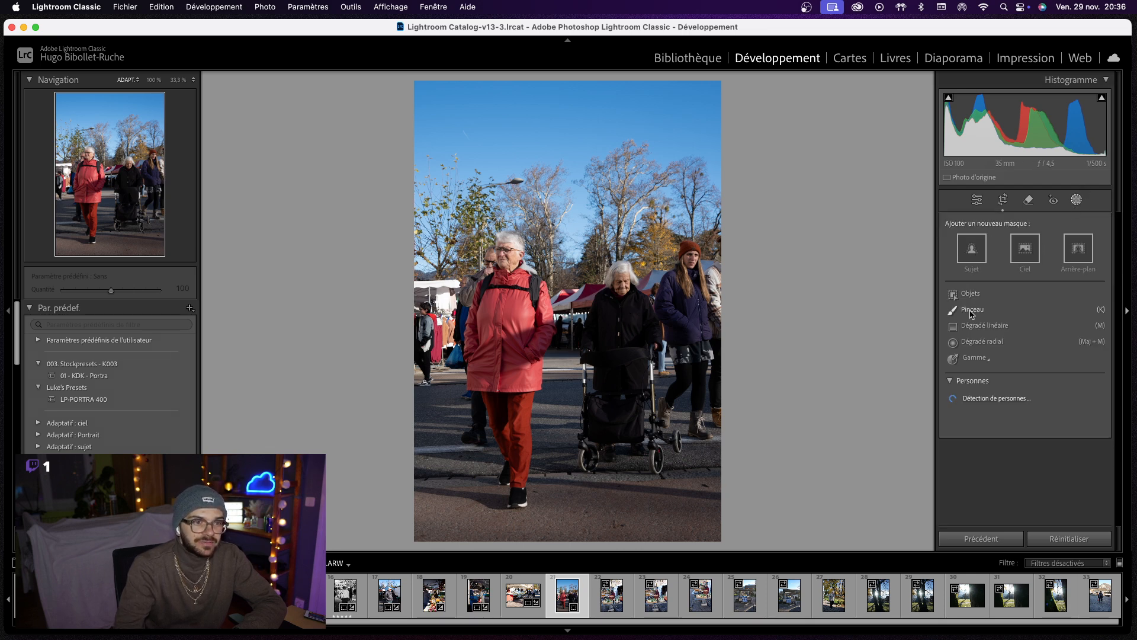
left_click(1029, 200)
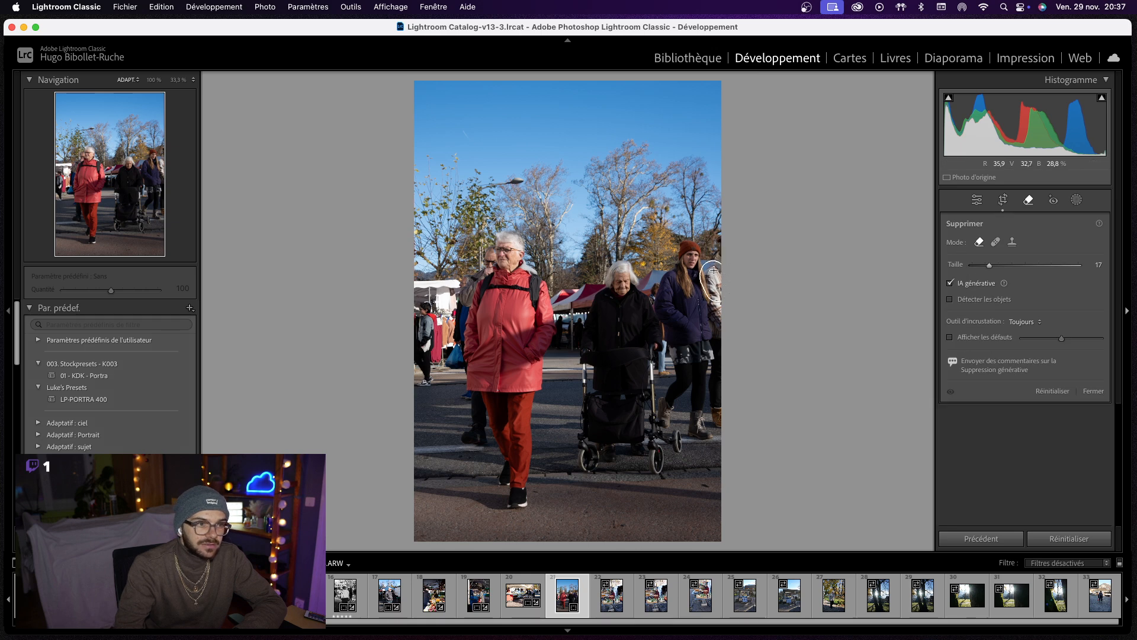
left_click_drag(725, 242, 723, 245)
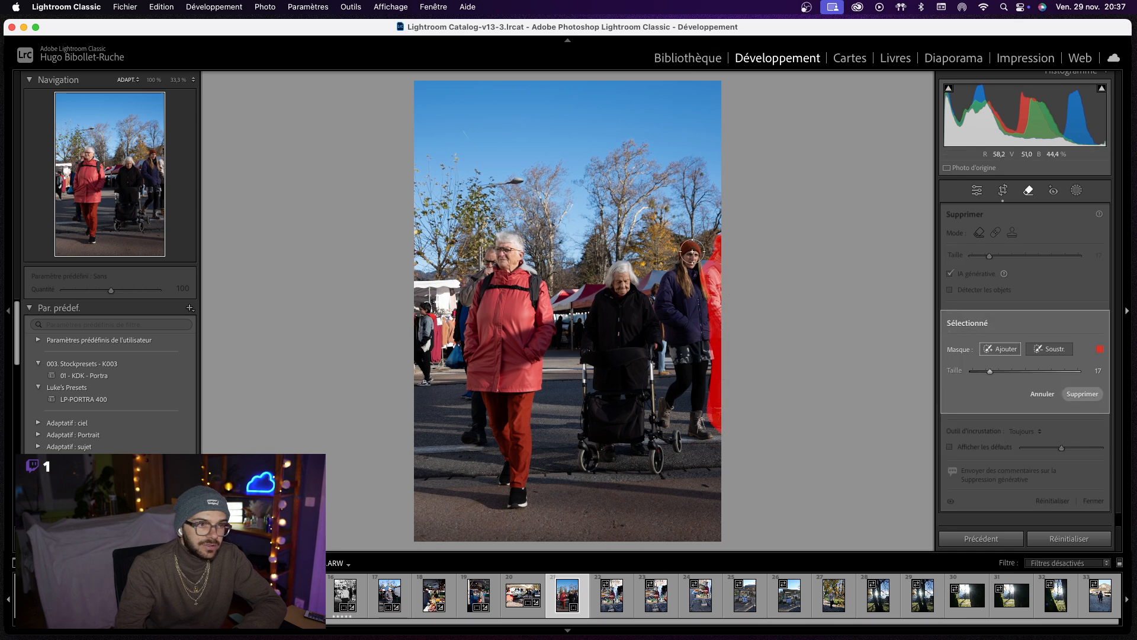
mouse_move(688, 249)
left_mouse_down()
mouse_move(667, 296)
mouse_move(685, 354)
left_mouse_up()
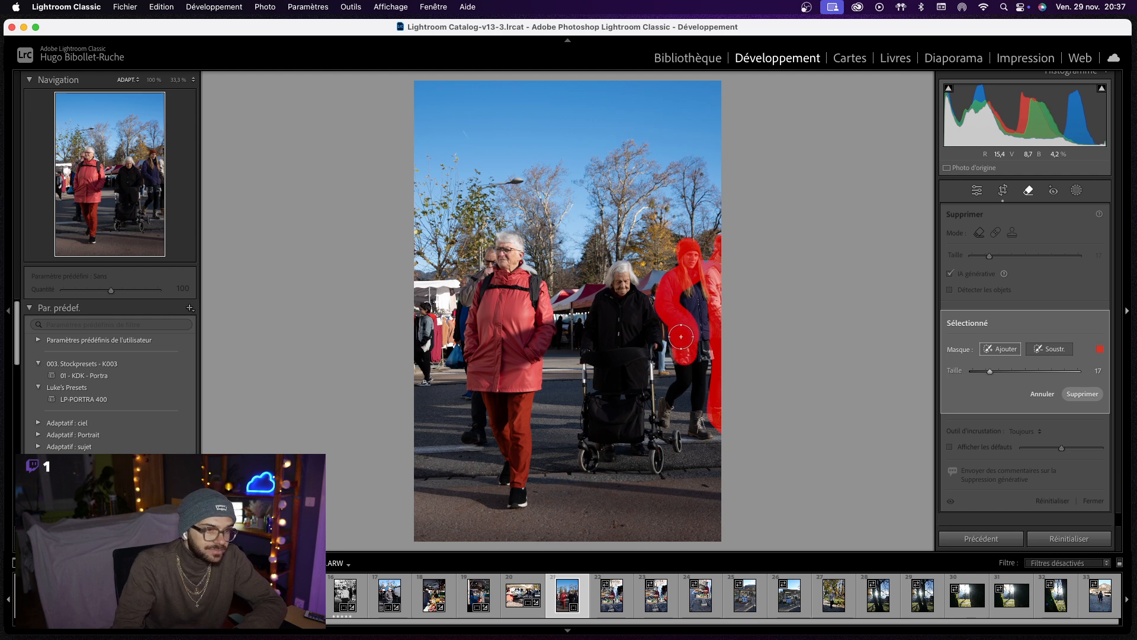
mouse_move(681, 337)
left_mouse_down()
mouse_move(687, 382)
mouse_move(671, 417)
mouse_move(669, 400)
mouse_move(697, 386)
mouse_move(709, 428)
mouse_move(699, 283)
mouse_move(695, 305)
mouse_move(685, 295)
mouse_move(707, 333)
left_mouse_up()
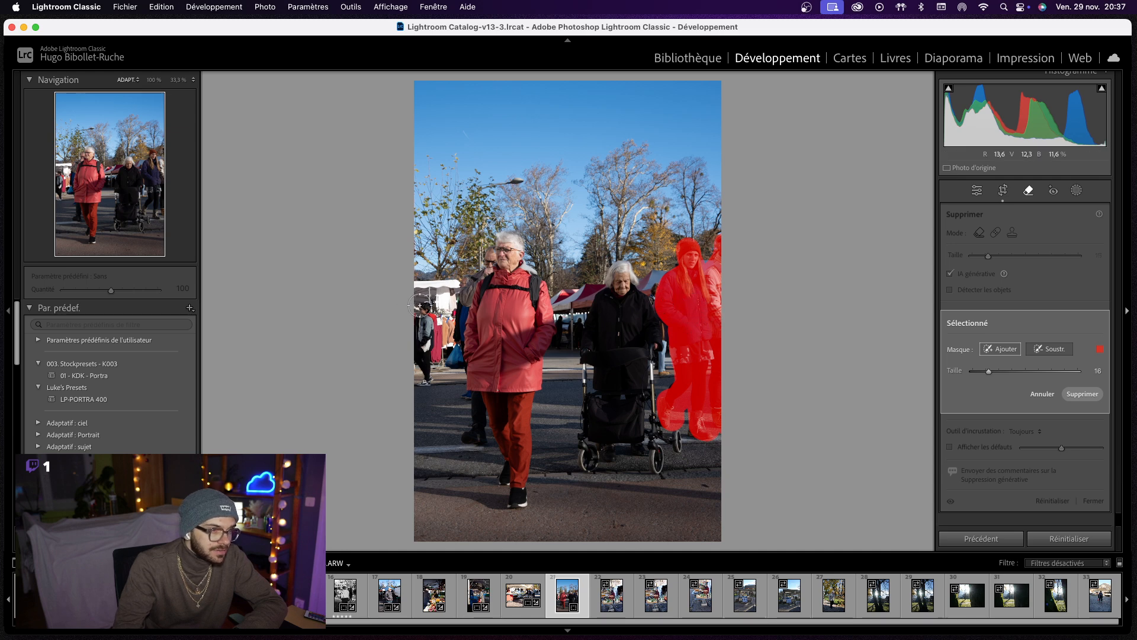
left_click_drag(424, 306, 427, 373)
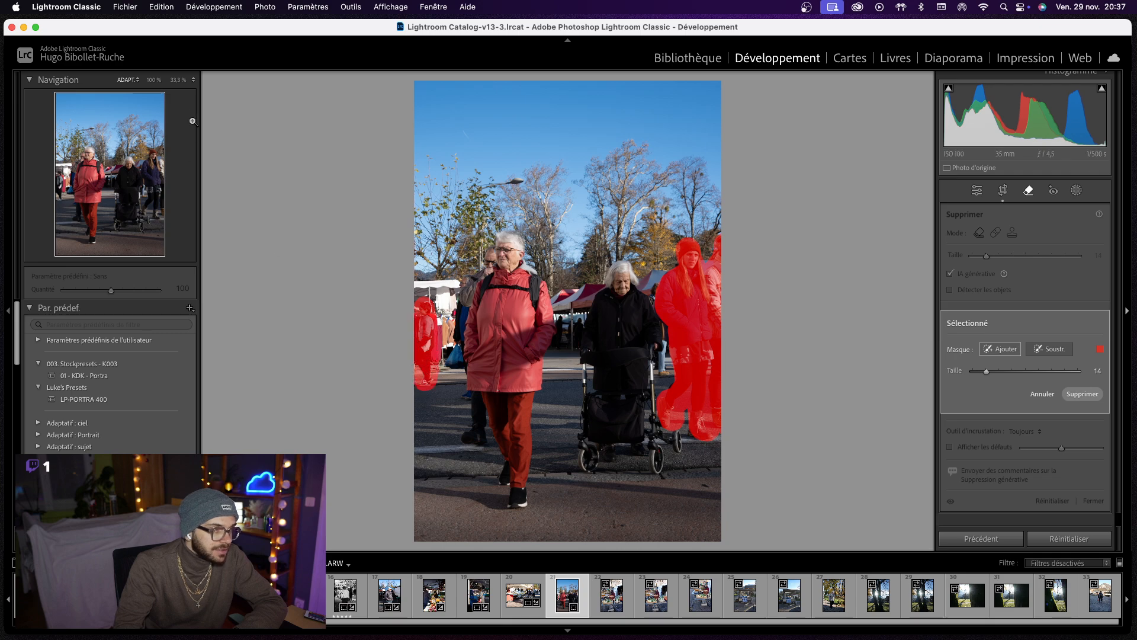
- Check the painted removal selection up close around the main subjects and run the generative removal
left_click(179, 85)
left_click(115, 168)
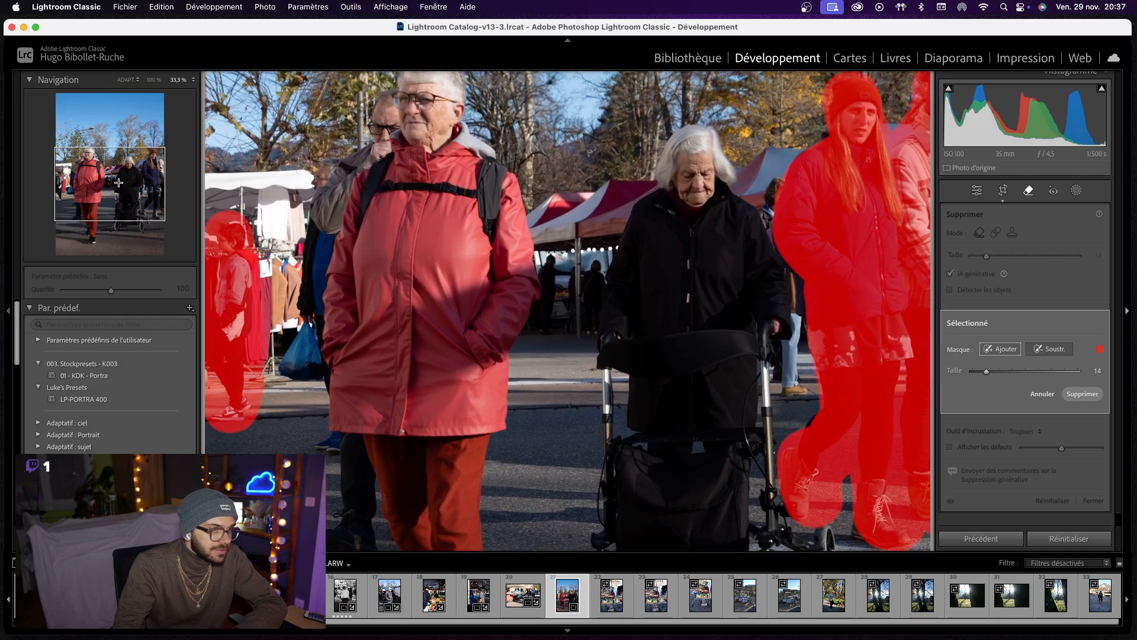
left_click_drag(115, 169, 115, 162)
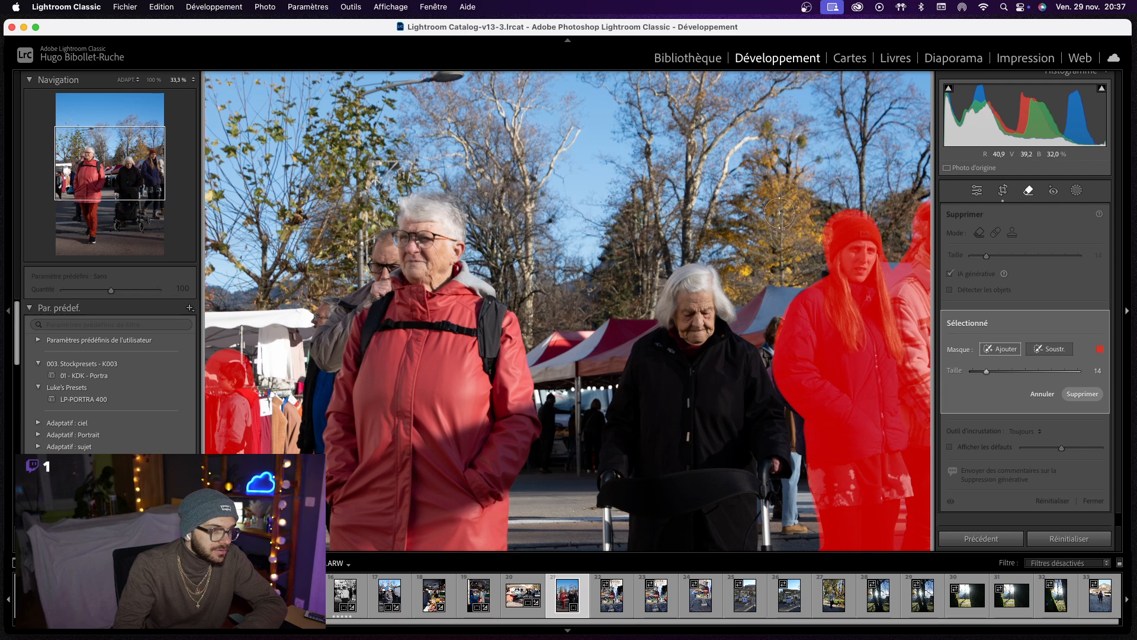
left_click(1058, 349)
left_click(1082, 394)
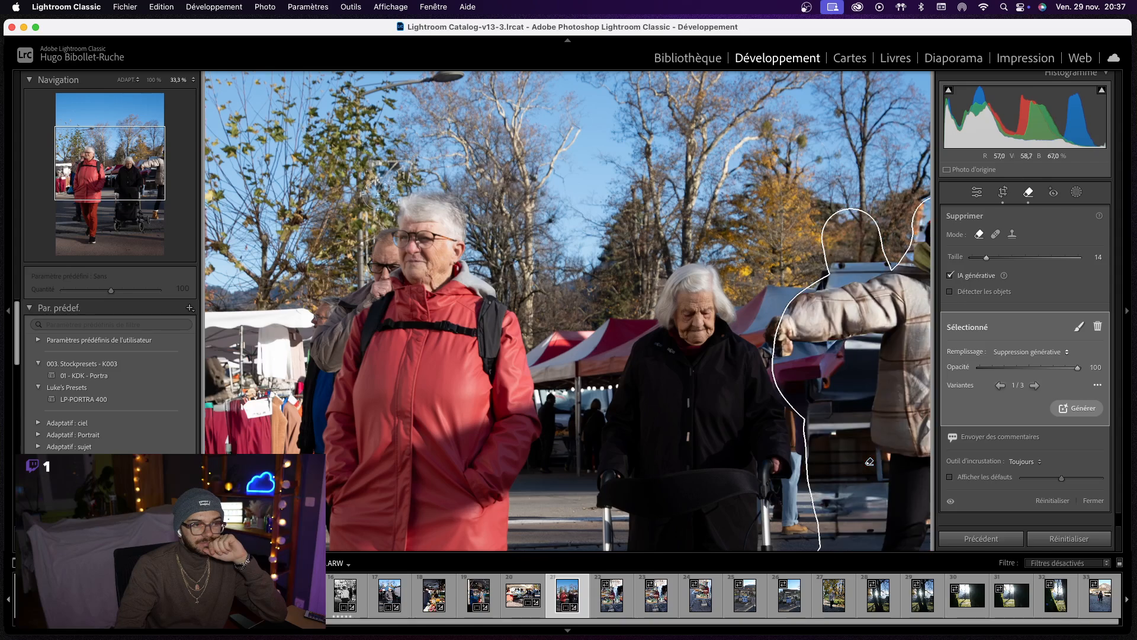
- Try shifting the removal area at the photo's right edge and cancel the AI processing
left_click(127, 86)
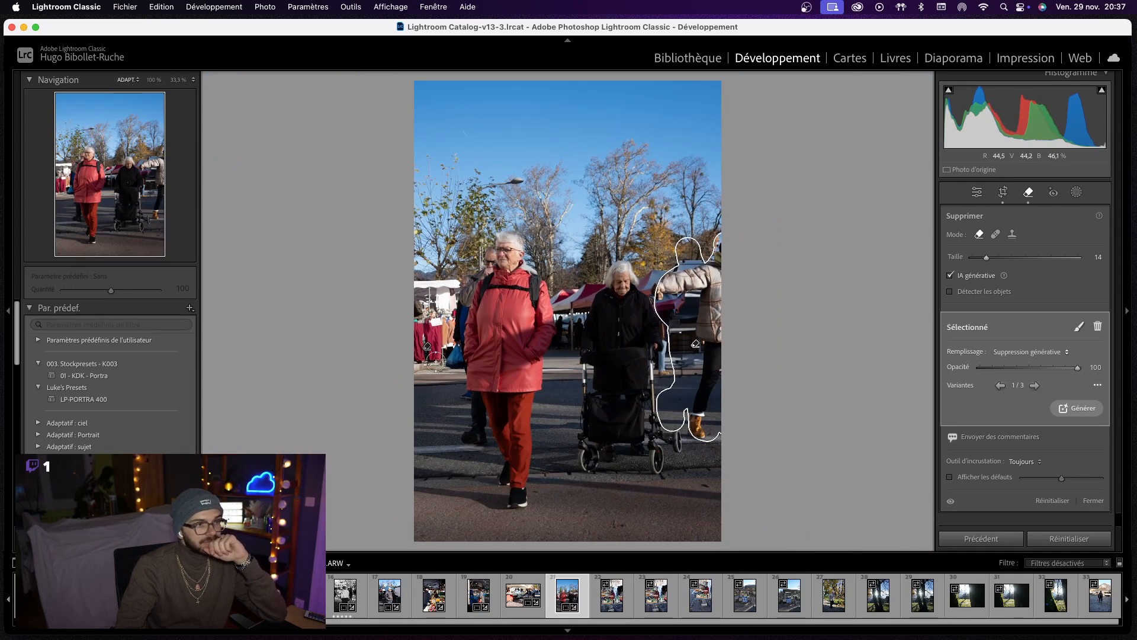
left_click(428, 347)
left_click(701, 319)
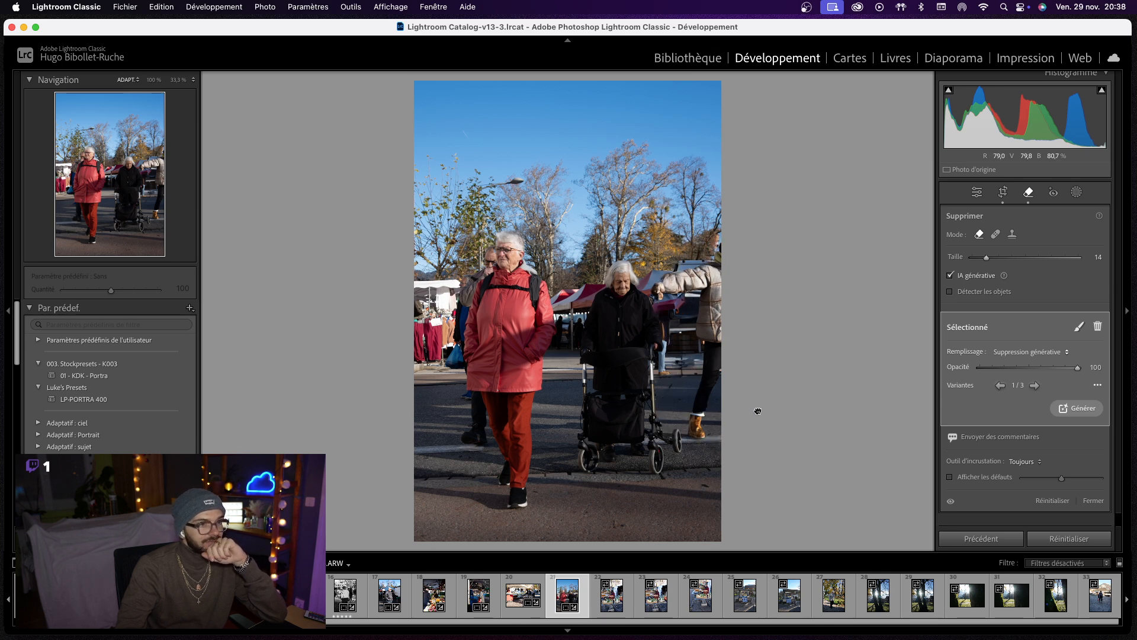
left_click_drag(705, 316, 699, 290)
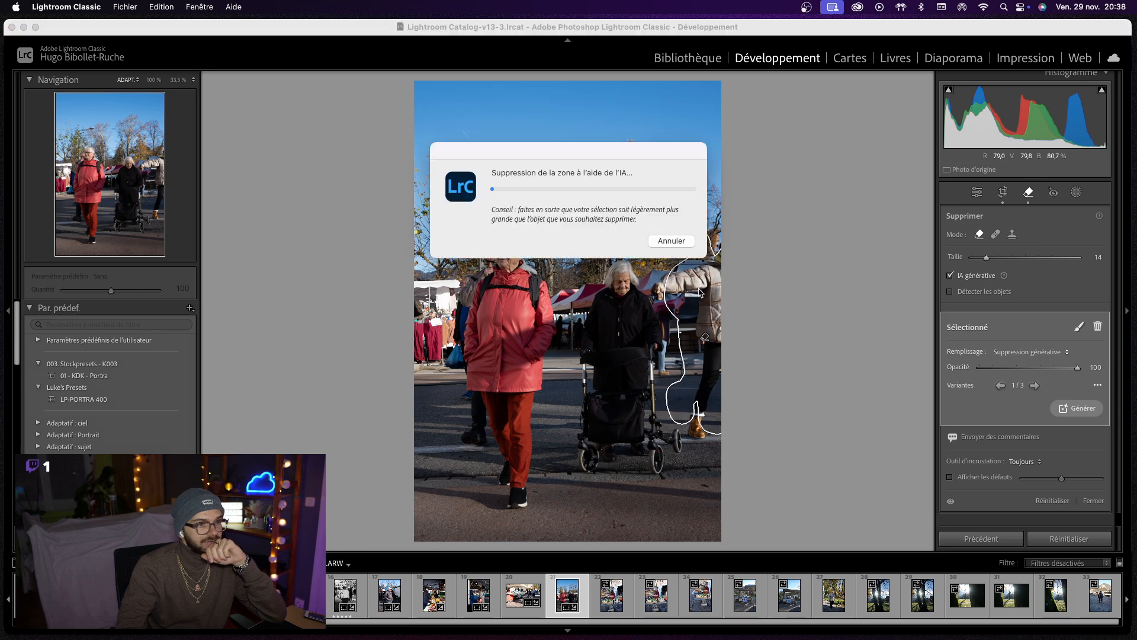
left_click(673, 242)
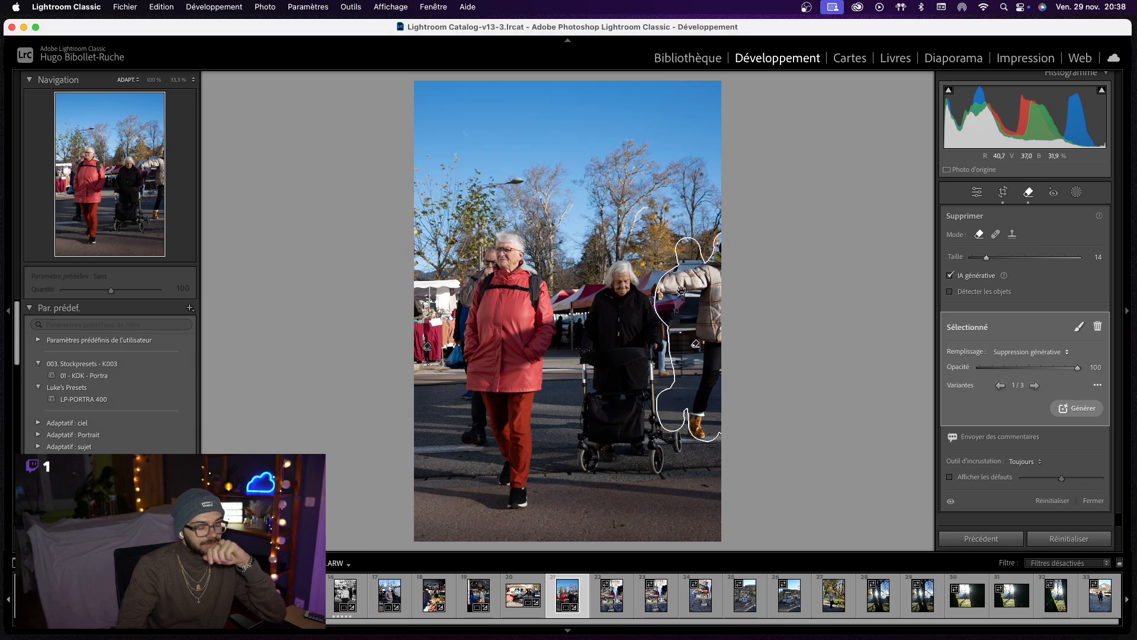
key("q")
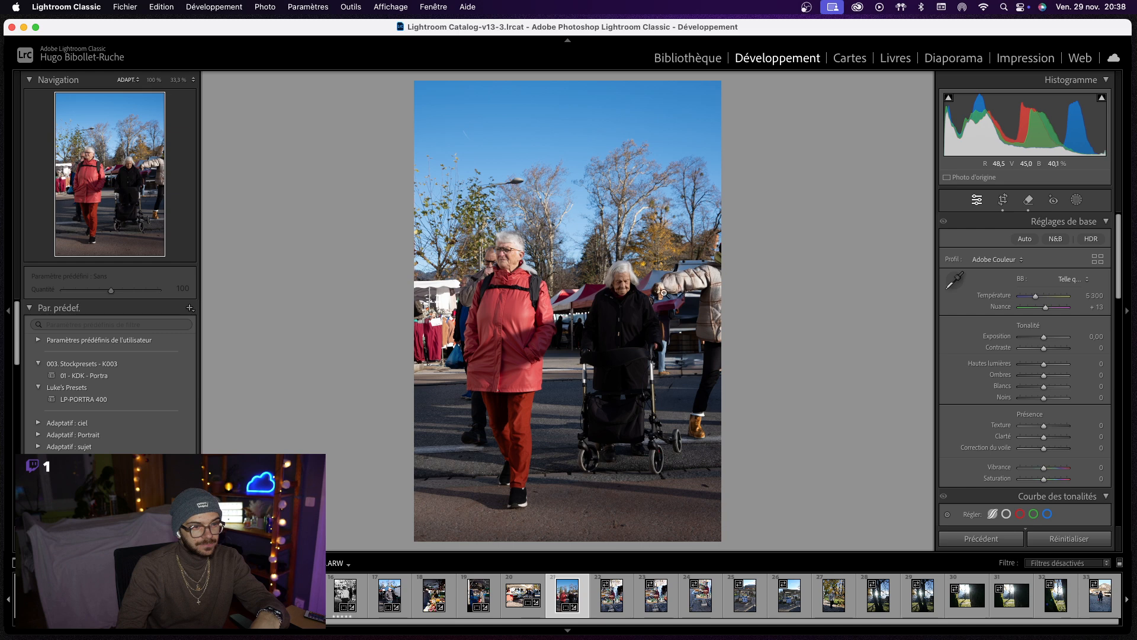
- Paint a second generative removal over the remaining figure's arm, torso, legs and shoe at the right edge and apply it
left_click(1029, 201)
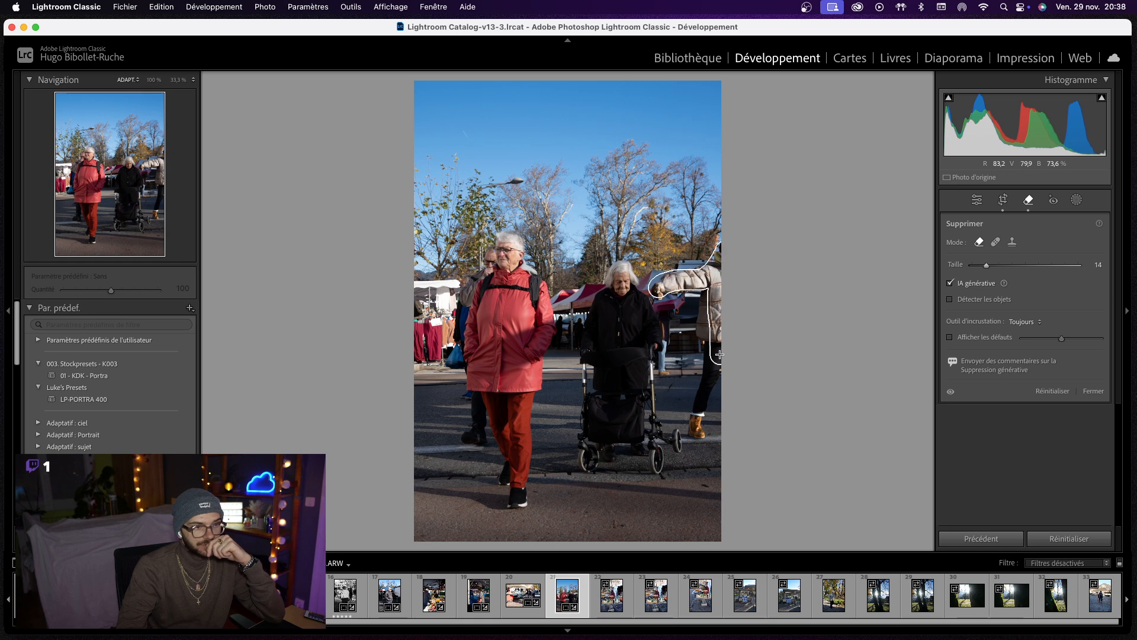
left_click_drag(713, 372, 700, 423)
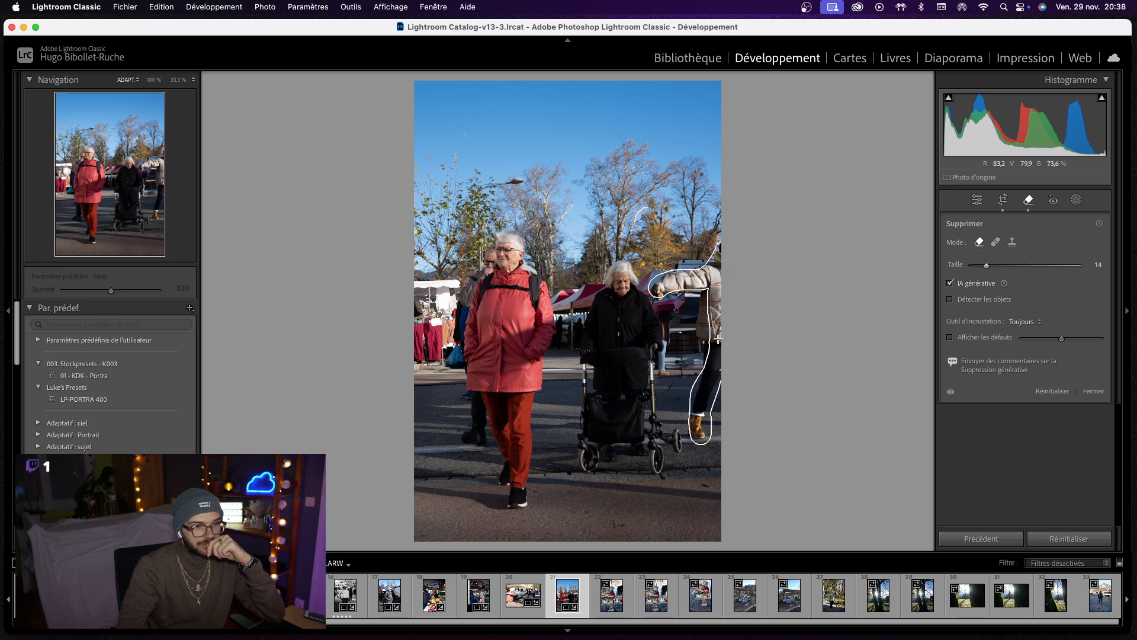
left_click_drag(705, 305, 727, 252)
left_click(1093, 396)
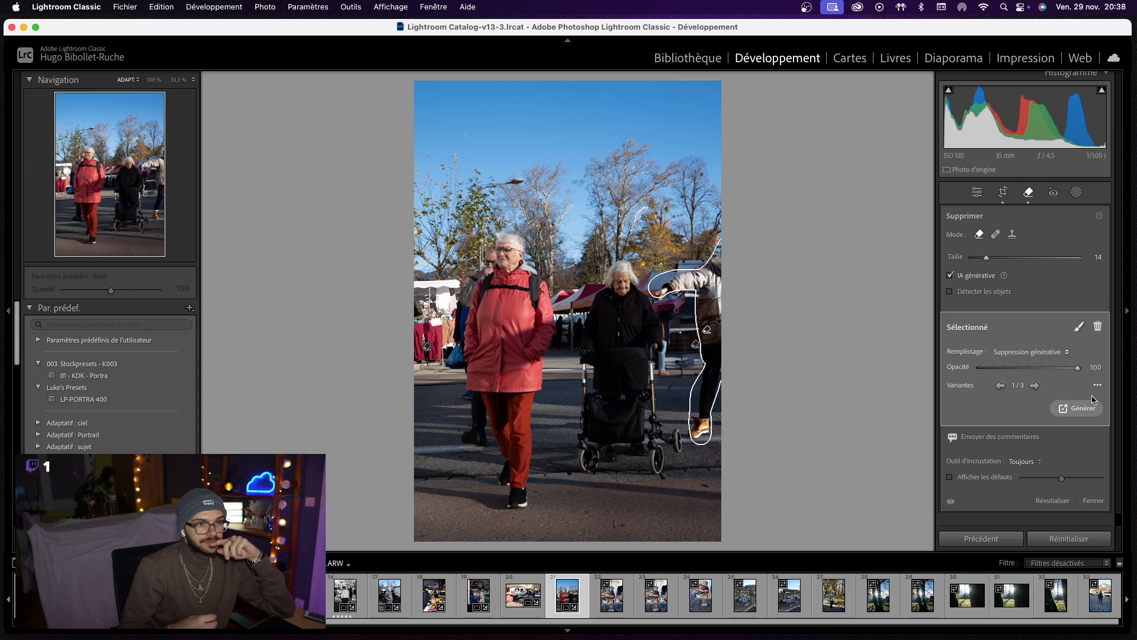
key("q")
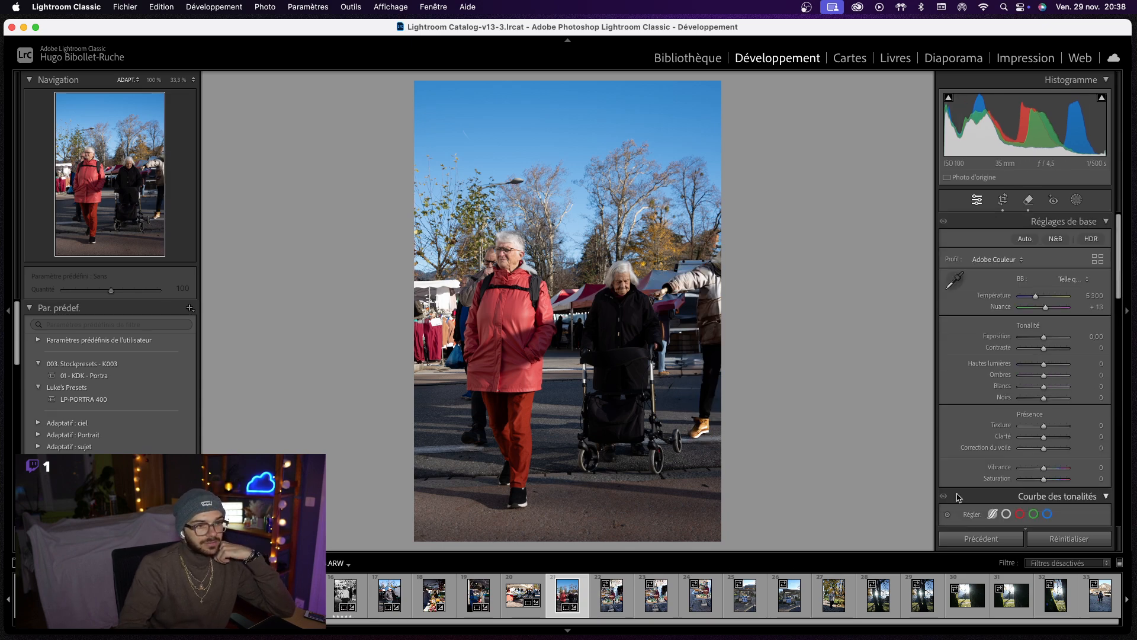
- Reopen the Remove tool, discard the second removal and try regenerating the first one at the photo's right edge
left_click(1007, 496)
scroll(1024, 325, "up", 10)
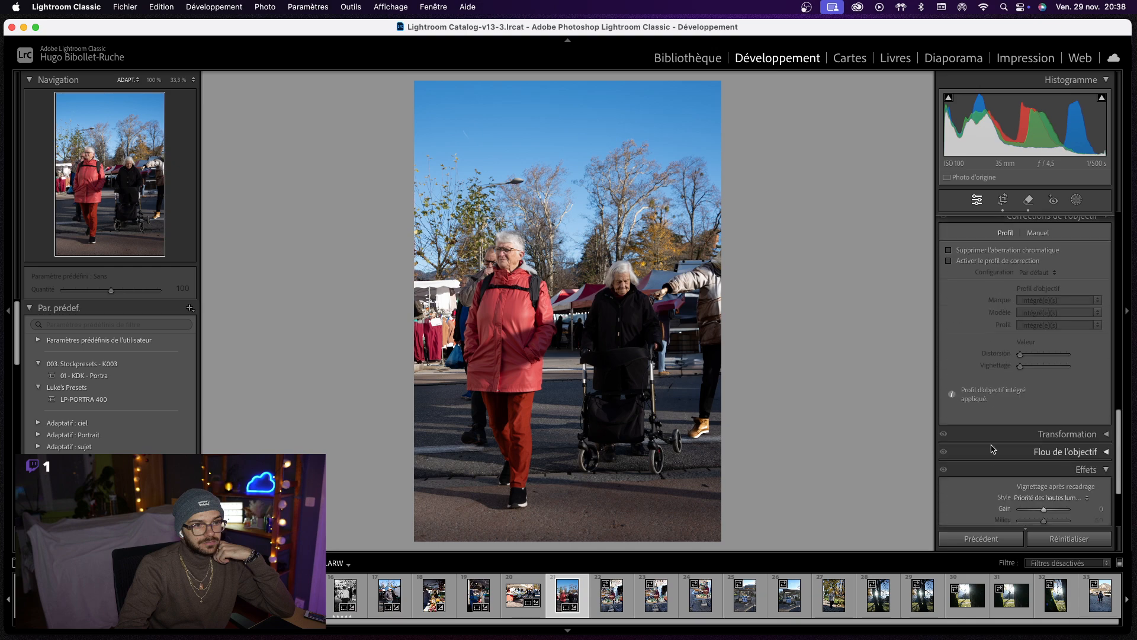
left_click(1036, 205)
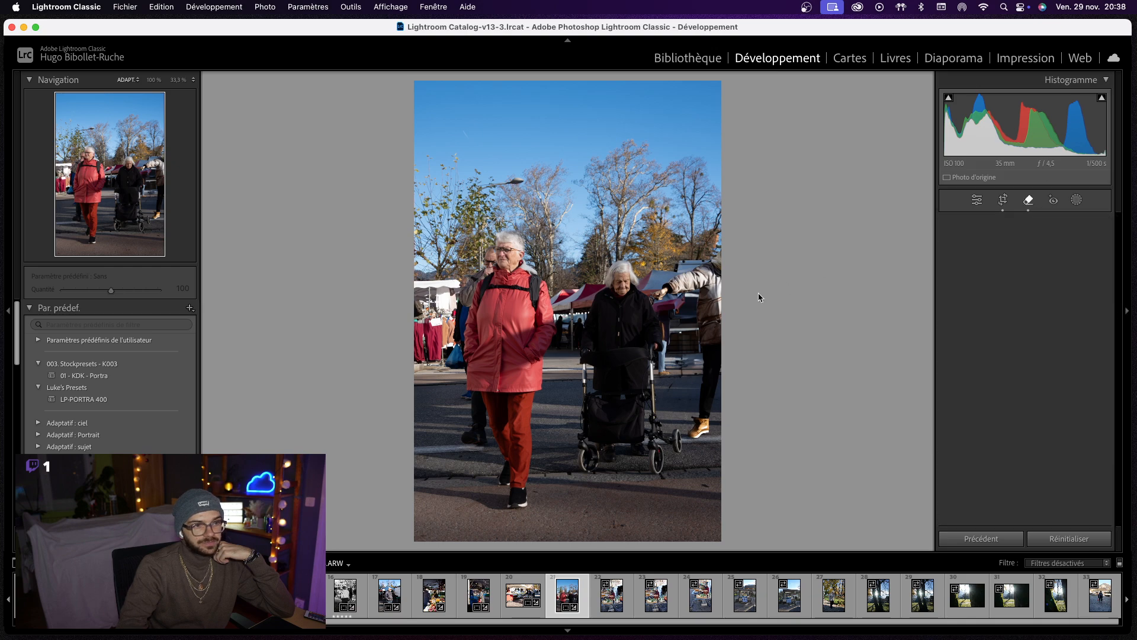
left_click(709, 331)
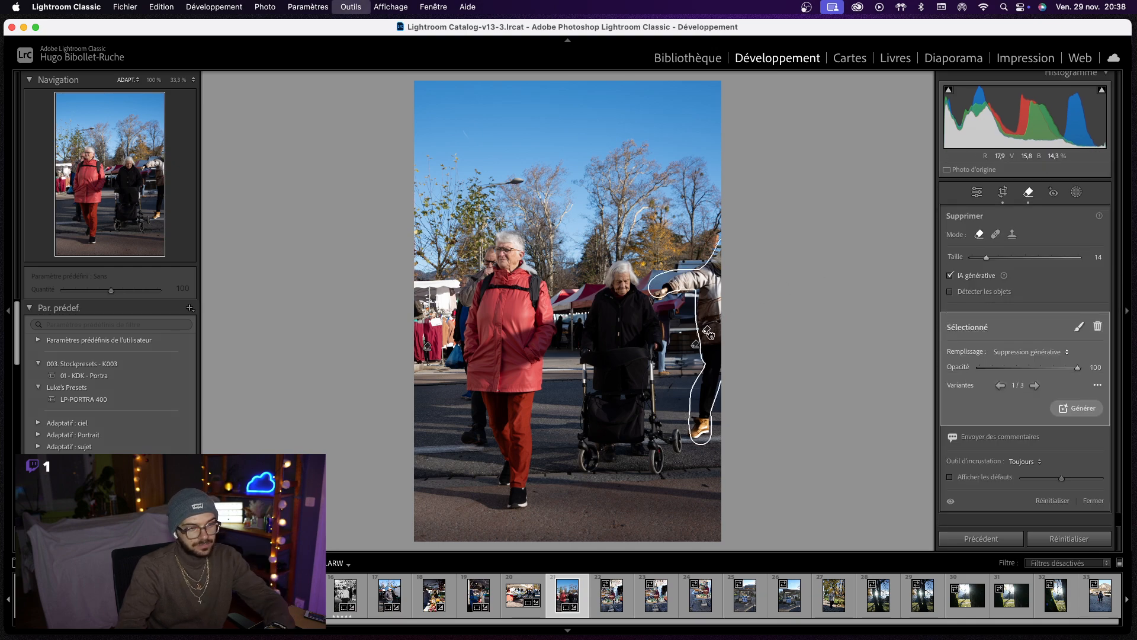
left_click_drag(708, 331, 695, 353)
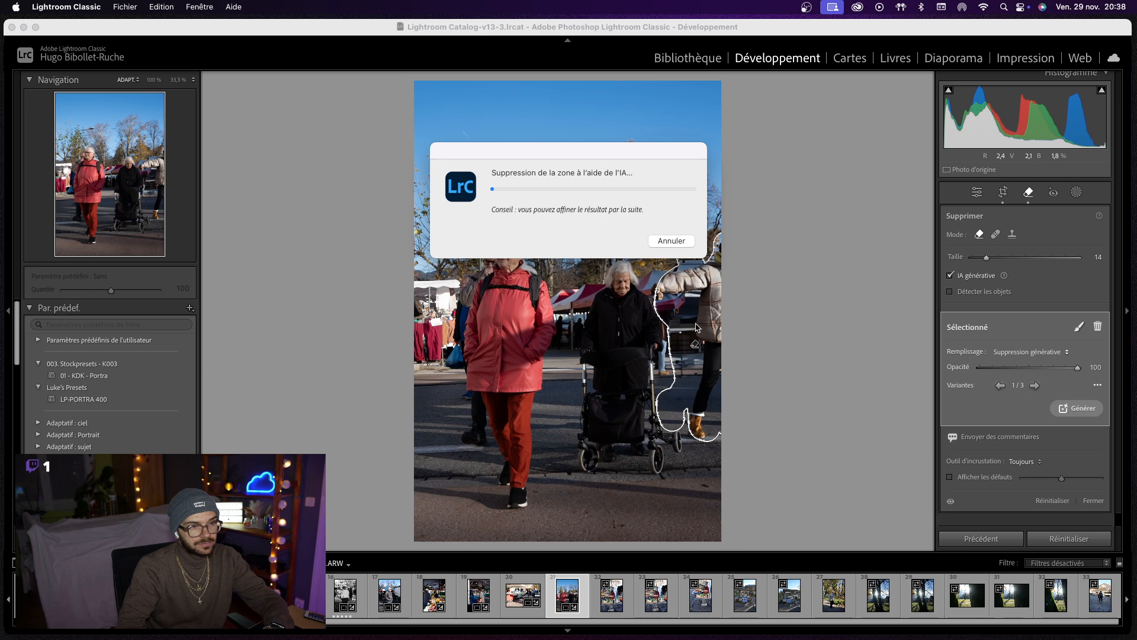
left_click(676, 242)
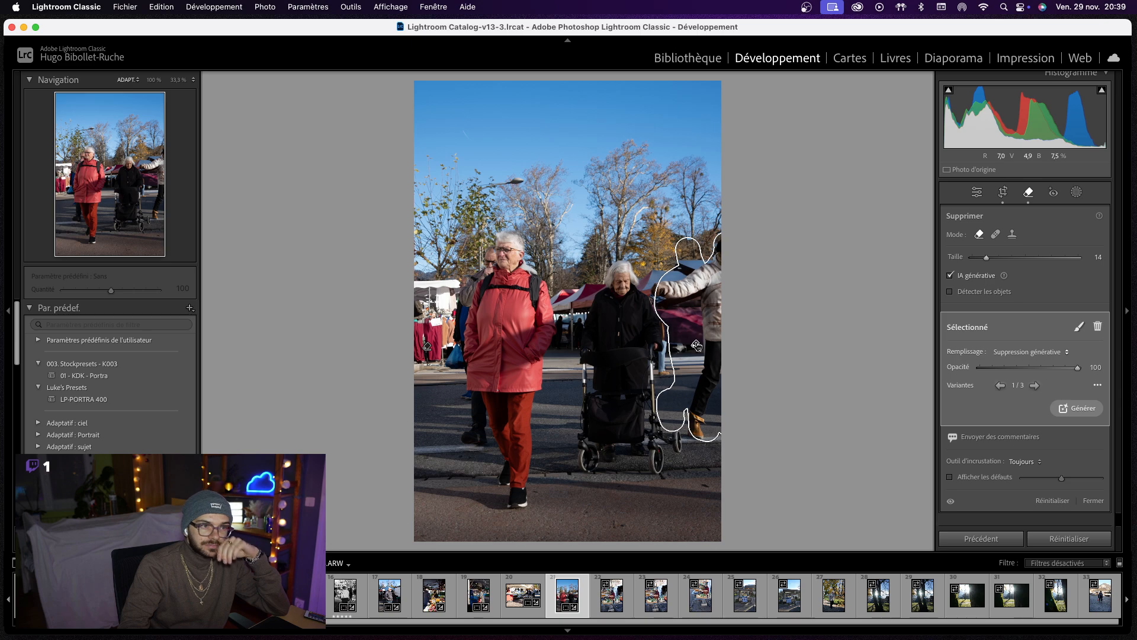
- Delete the generative removal over the two women at the photo's right edge and close the Remove tool
key("Delete")
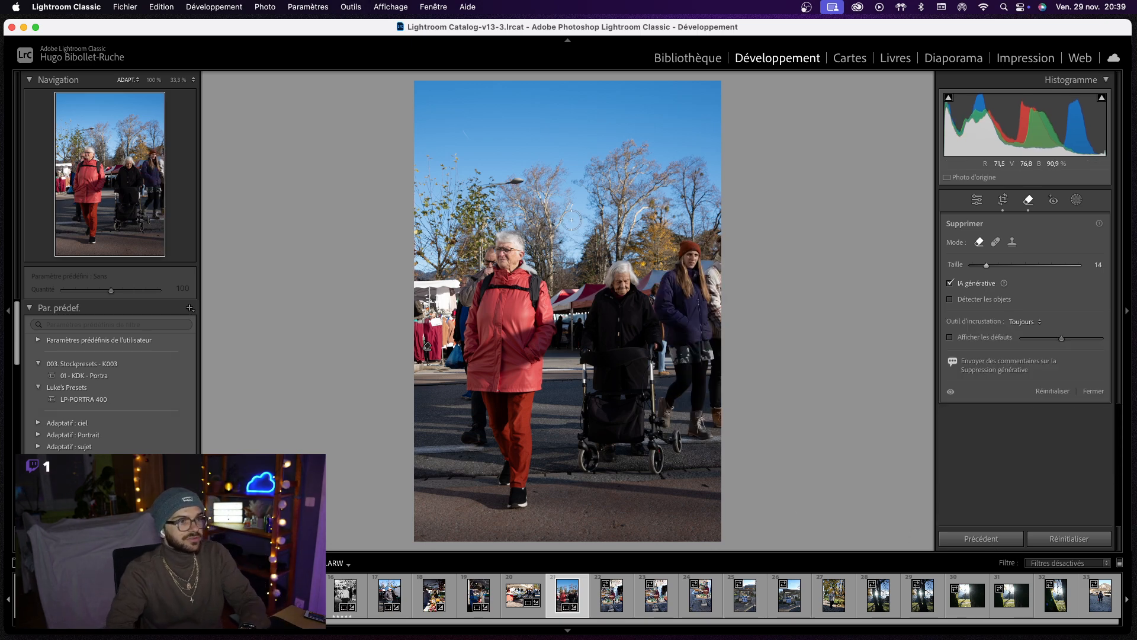
left_click(1093, 391)
scroll(1032, 375, "down", 10)
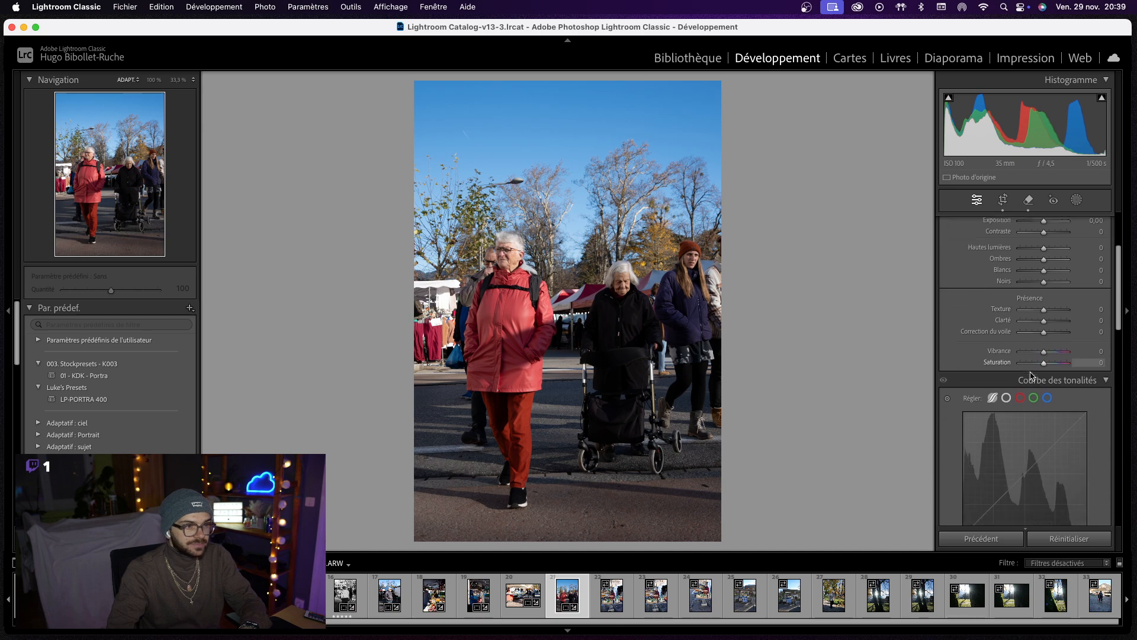
scroll(971, 349, "down", 3)
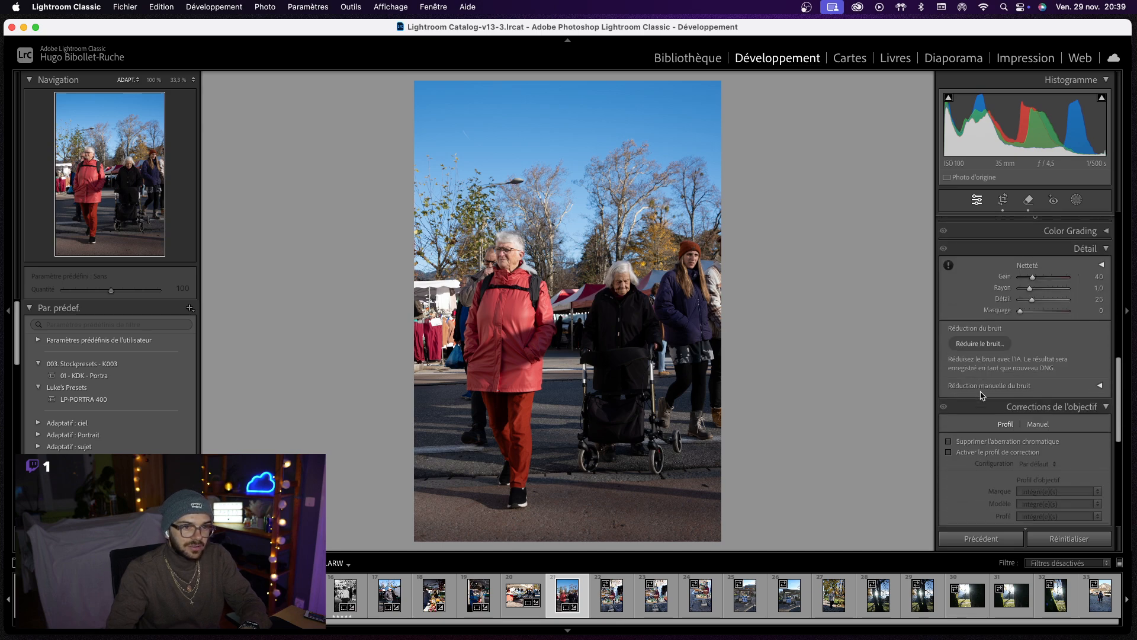
- Enable chromatic aberration removal and the lens profile correction, and set grain to amount 60, size 50 and roughness 60
left_click(972, 406)
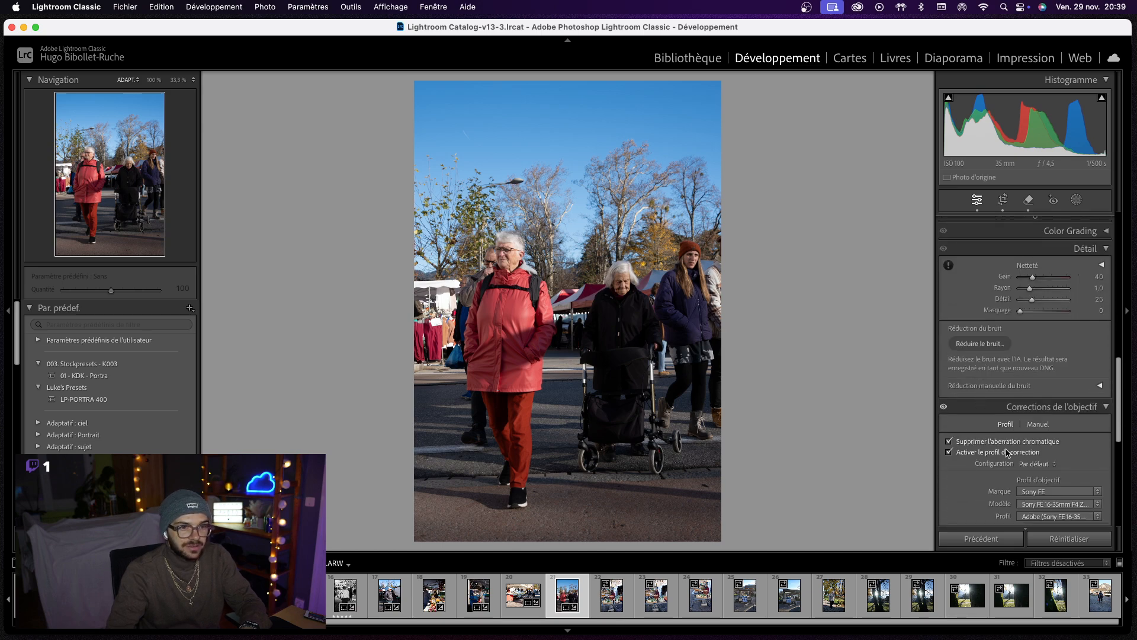
scroll(1008, 453, "down", 6)
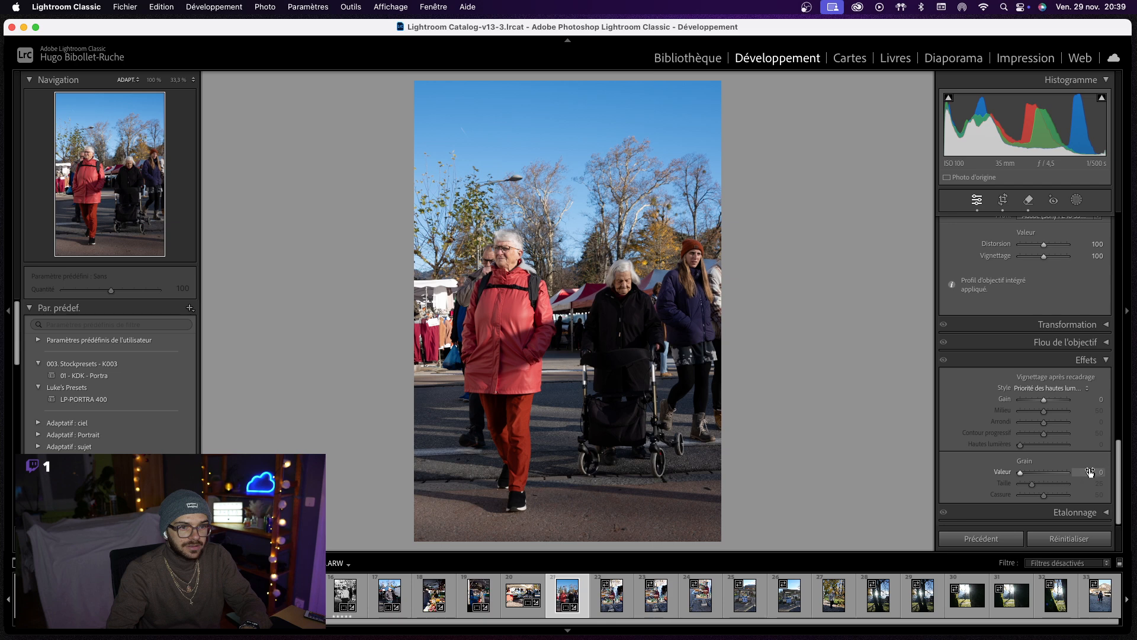
left_click_drag(1090, 472, 1135, 462)
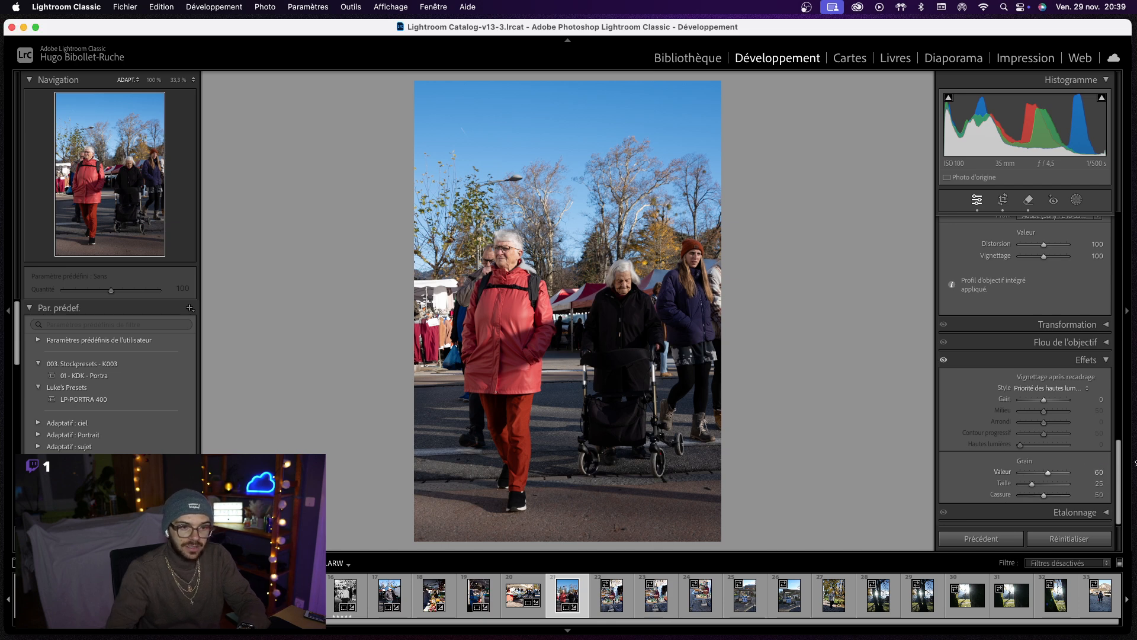
left_click(1095, 484)
type("50")
key("Return")
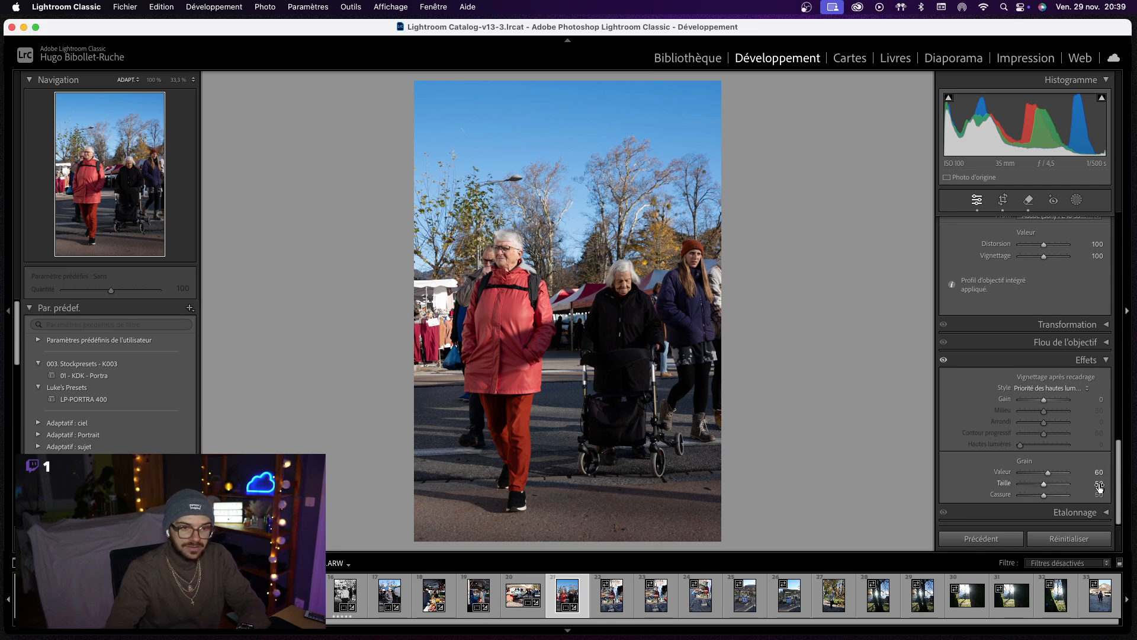
left_click(1101, 495)
type("60")
key("Return")
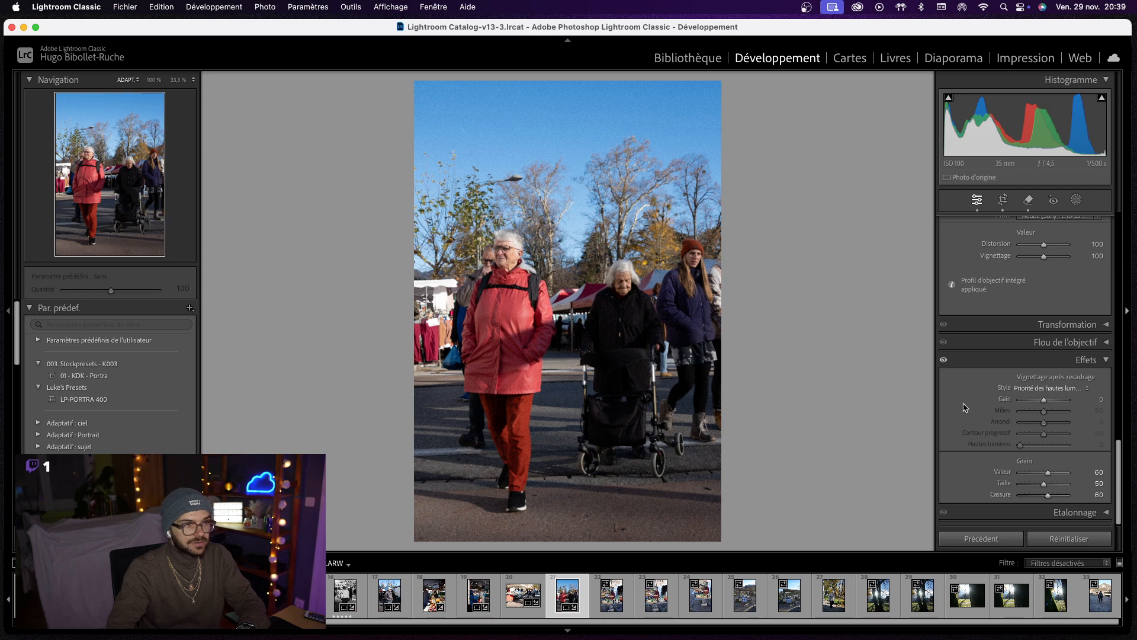
- Shape the parametric tone curve into a gentle S, raising the lights to +17 and lowering the darks to about -11
scroll(1102, 432, "up", 5)
scroll(1054, 295, "up", 10)
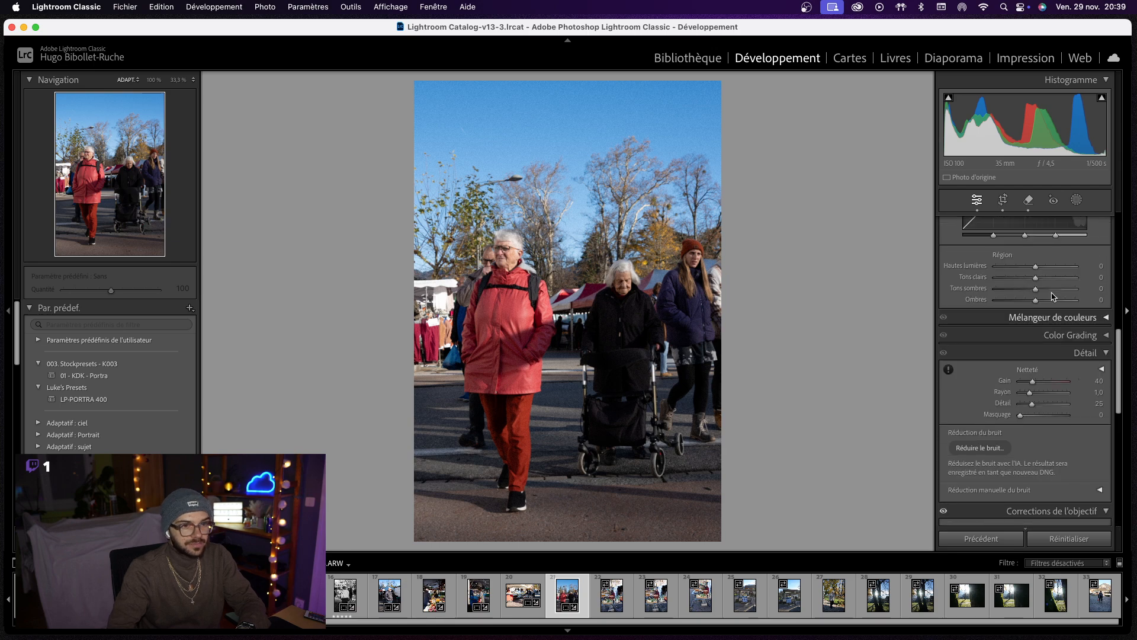
left_click_drag(1050, 440, 1035, 459)
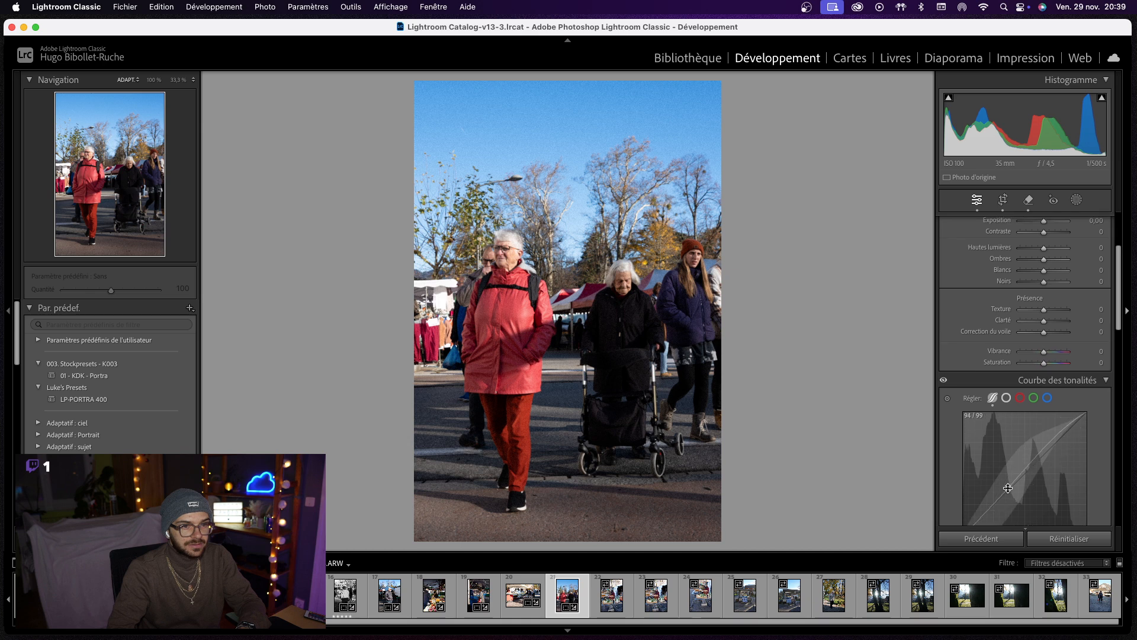
scroll(1035, 459, "down", 3)
left_click_drag(995, 426, 994, 431)
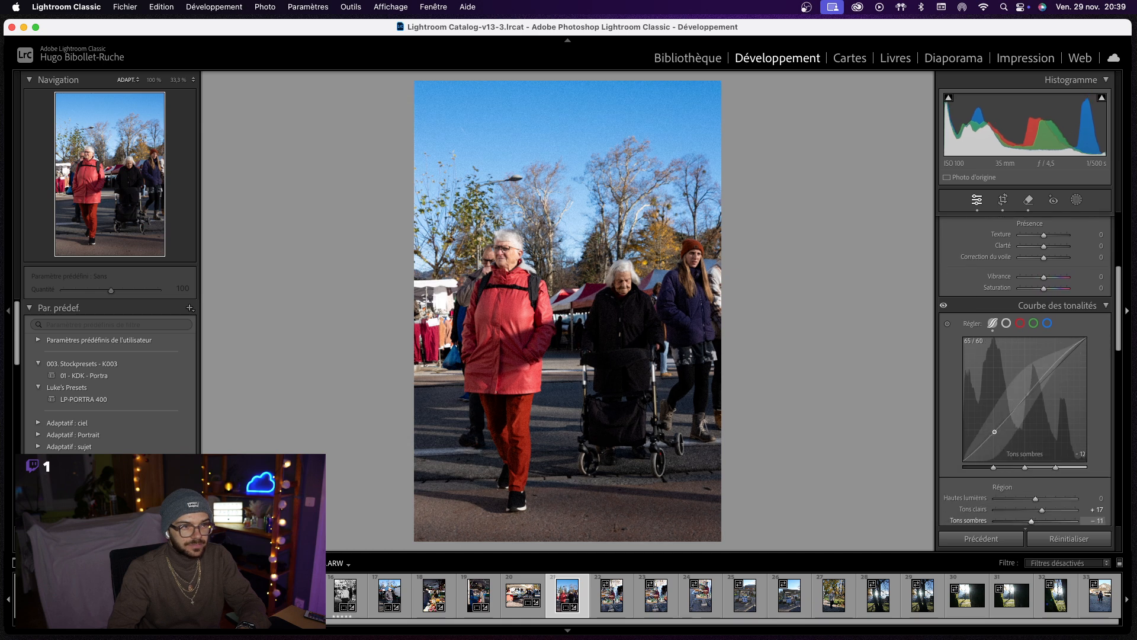
- Set vibrance to +15, contrast to +8, highlights to +17, shadows to +30 and whites to +23
scroll(1001, 419, "up", 4)
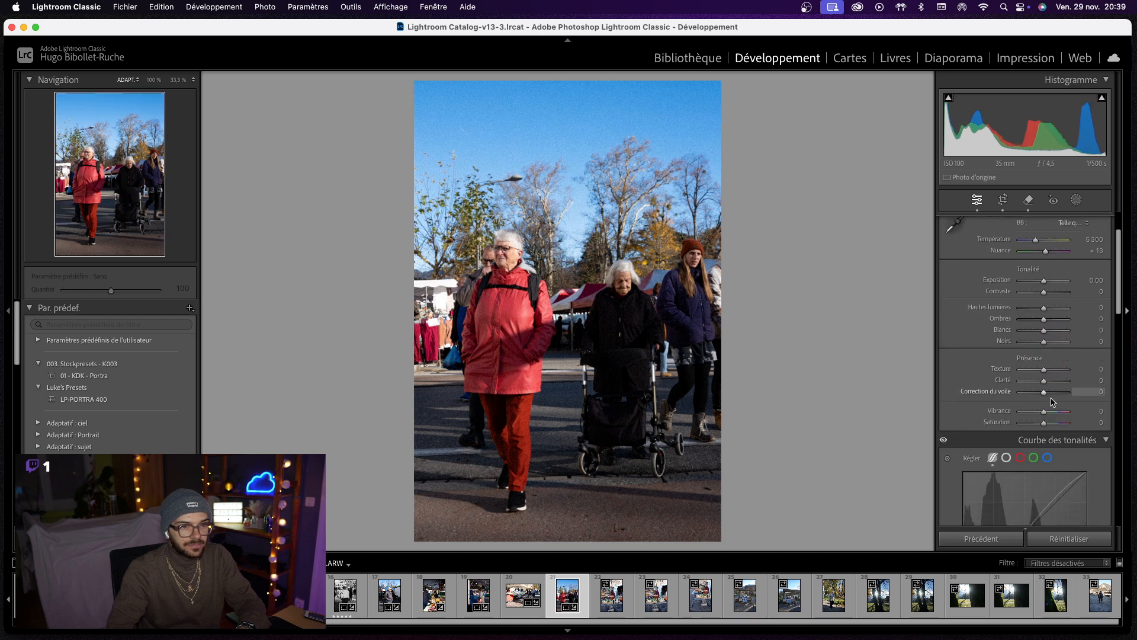
left_click(1089, 410)
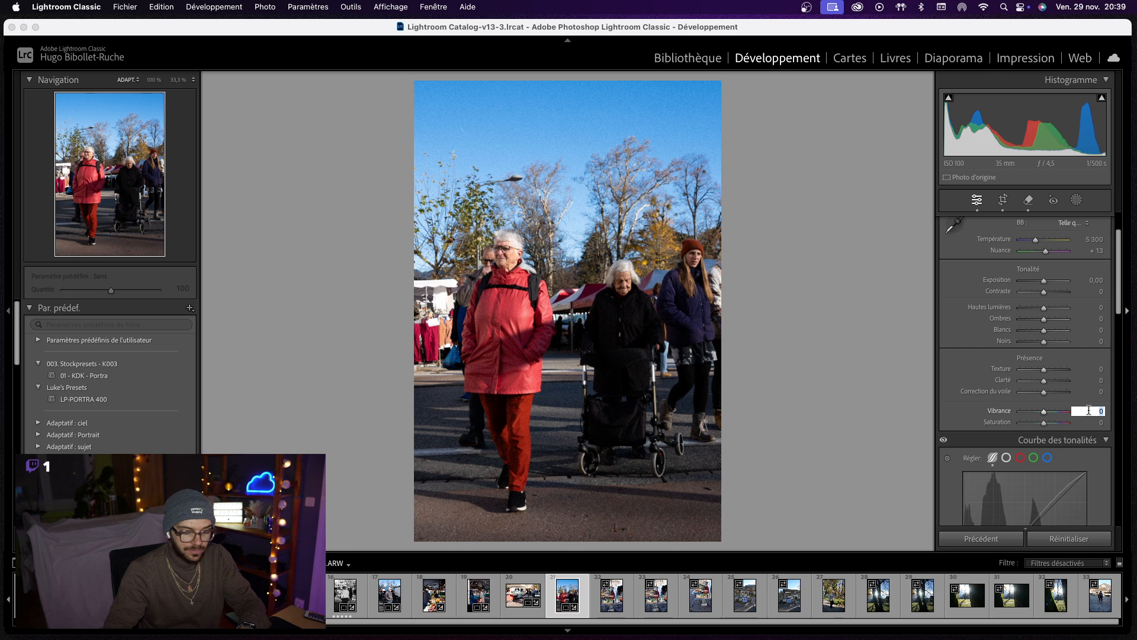
type("15")
key("Return")
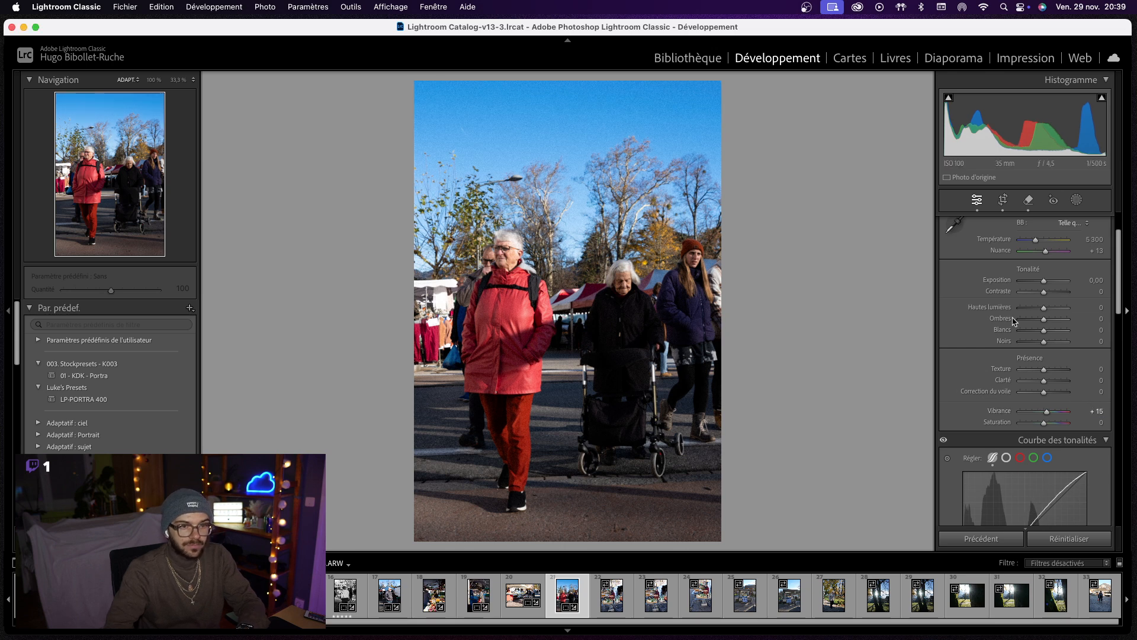
left_click_drag(1048, 295, 1049, 331)
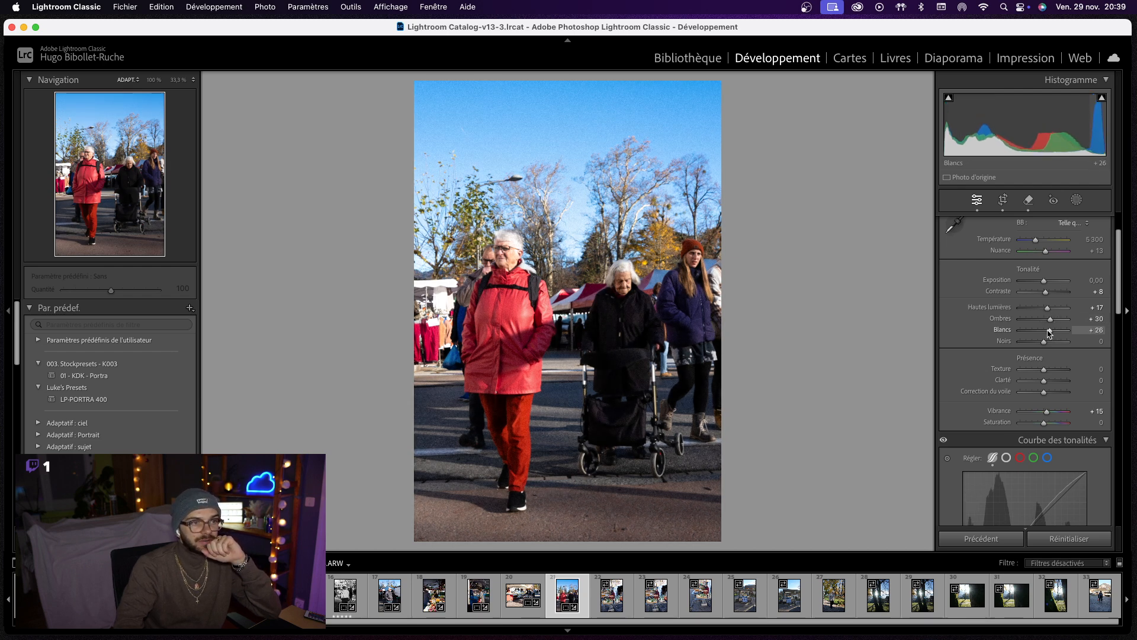
- Check the sky and the figures up close, and set texture and clarity to +10 each
left_click(591, 163)
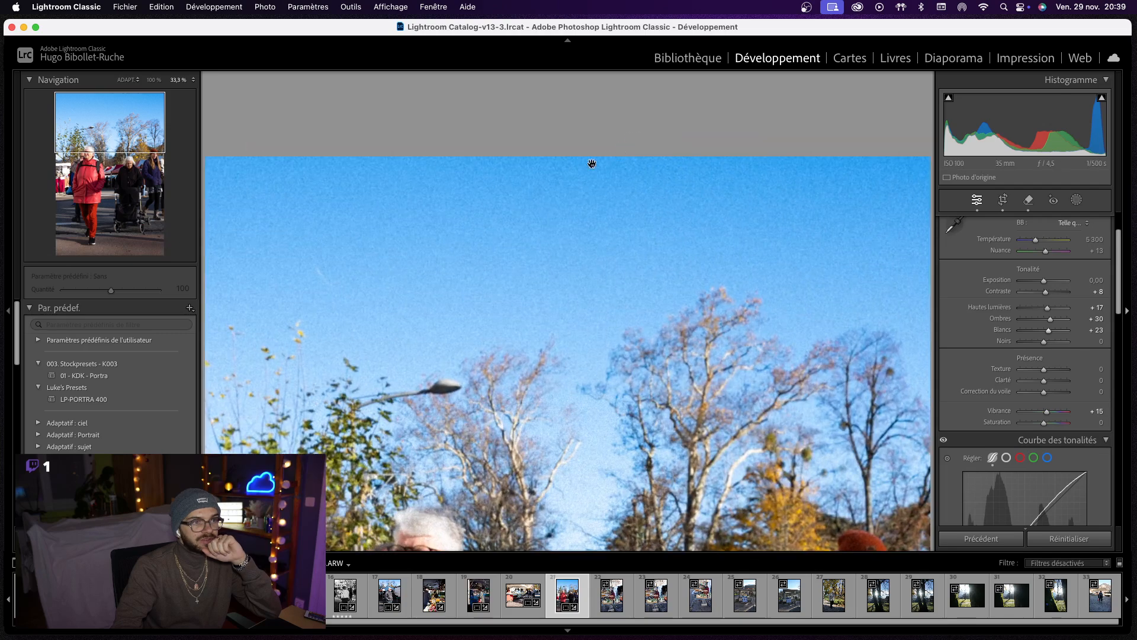
left_click_drag(539, 279, 555, 202)
scroll(555, 202, "down", 10)
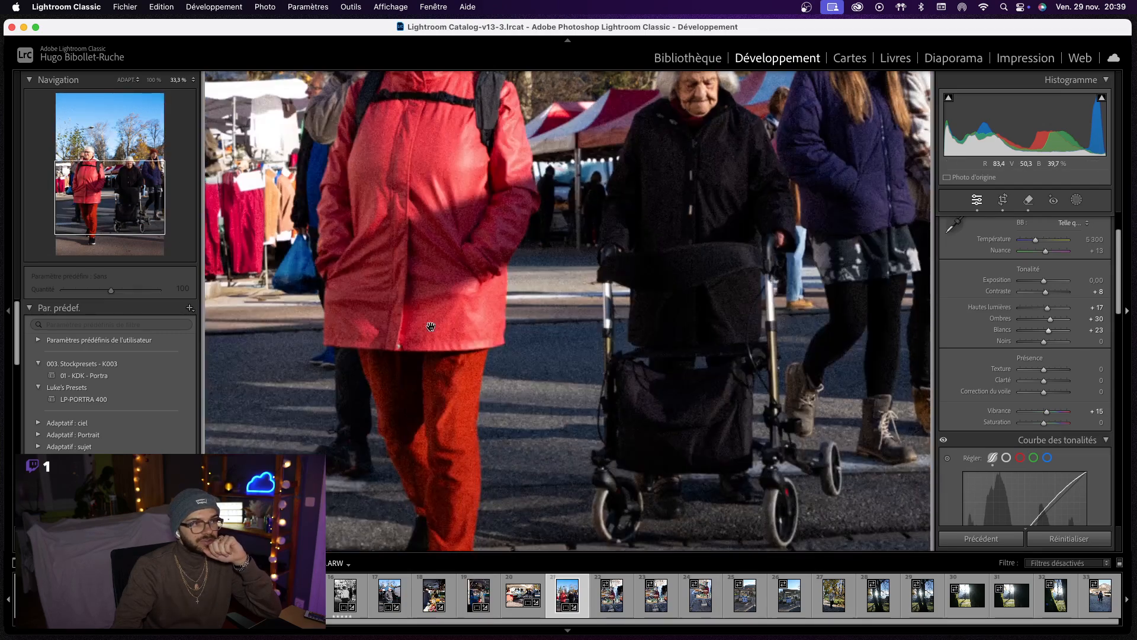
left_click(431, 326)
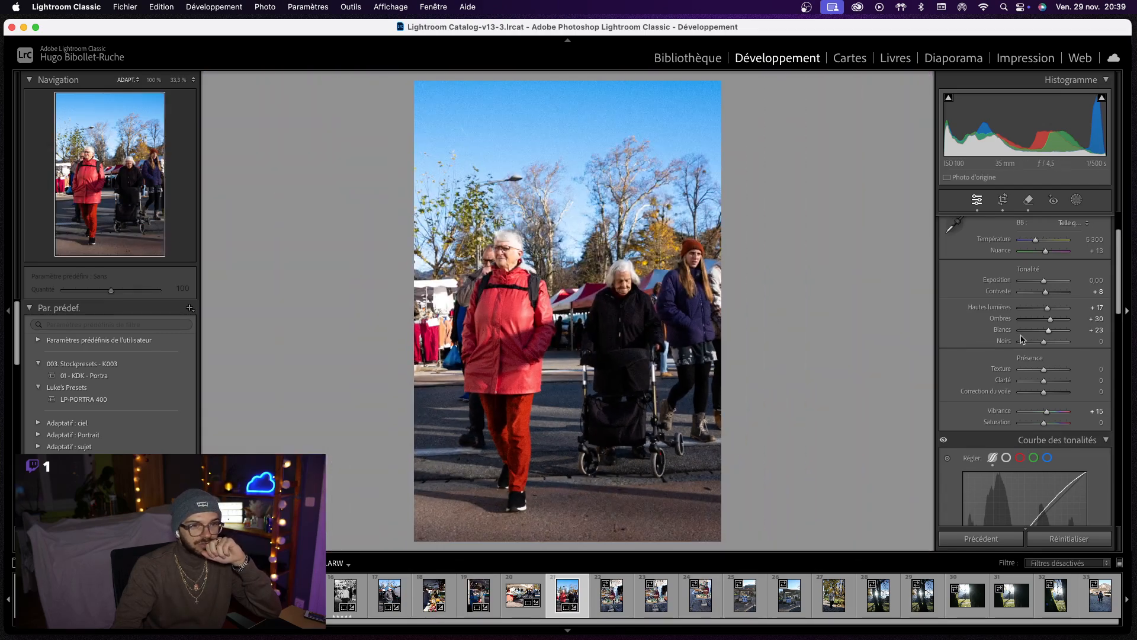
left_click(1087, 369)
type("10")
key("Return")
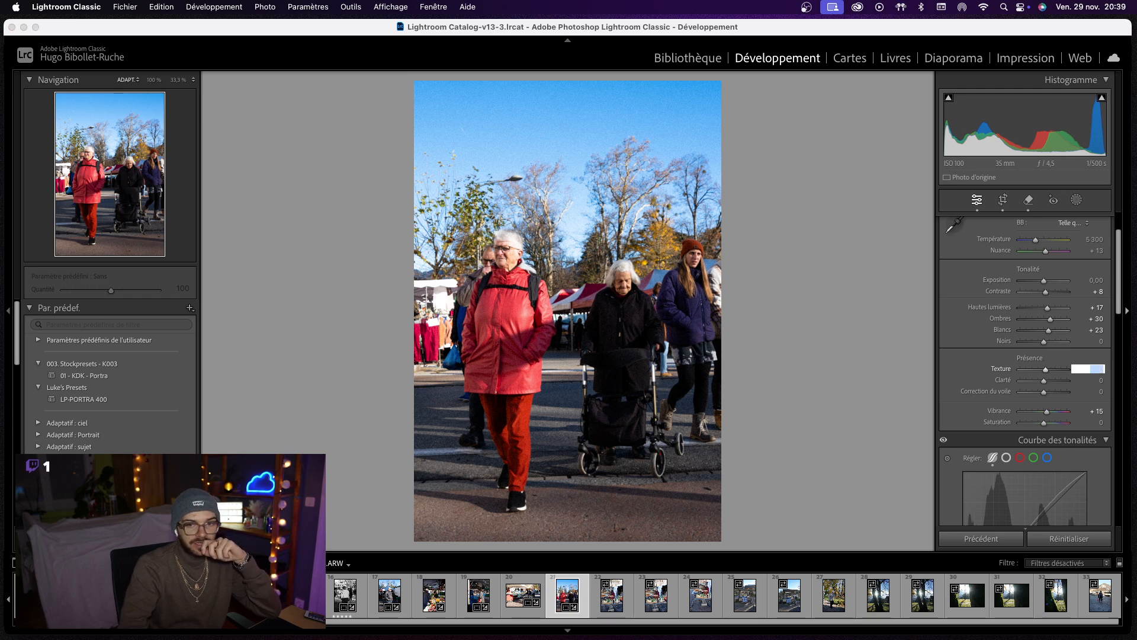
left_click(1097, 379)
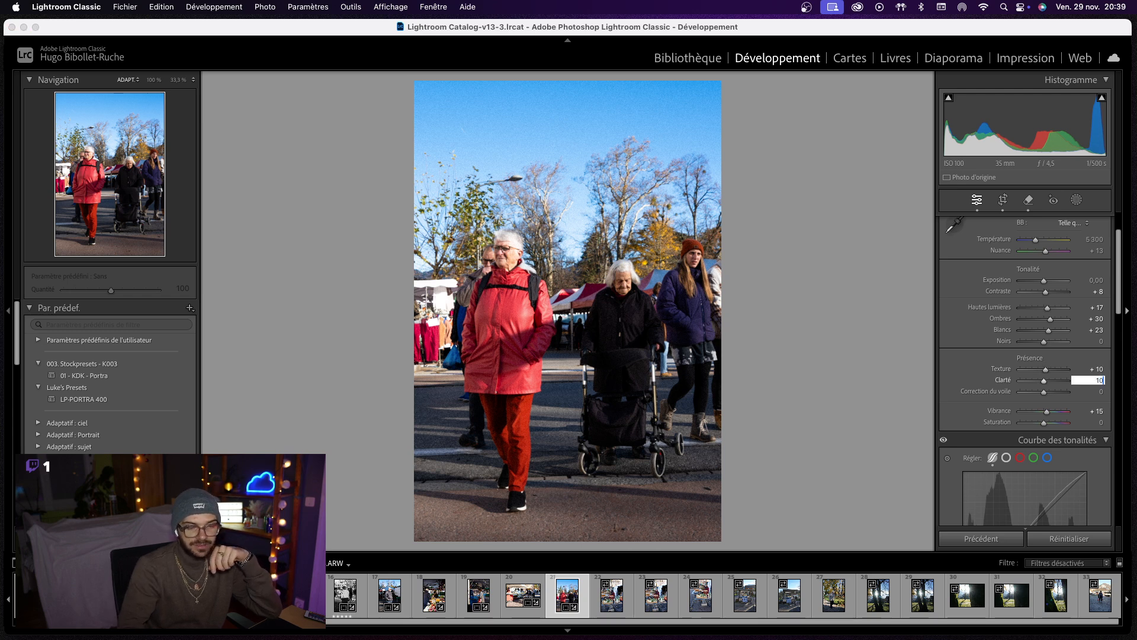
key("Return")
- Try a tighter crop around the woman in red and the woman with the walker, and undo the crop
left_click_drag(485, 277, 602, 194)
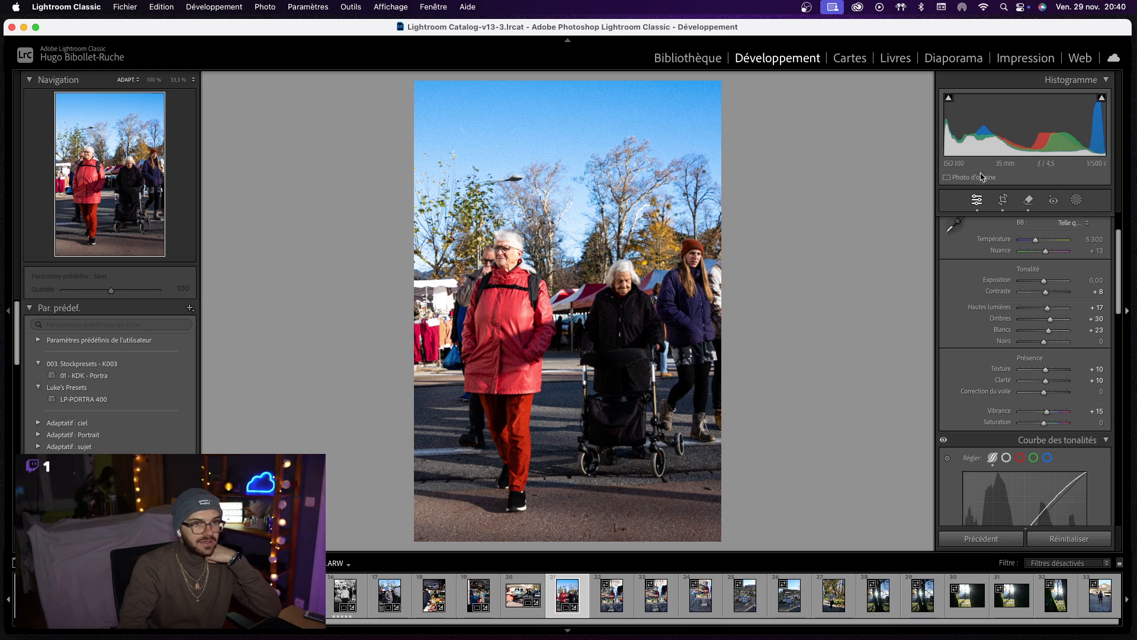
left_click(1003, 200)
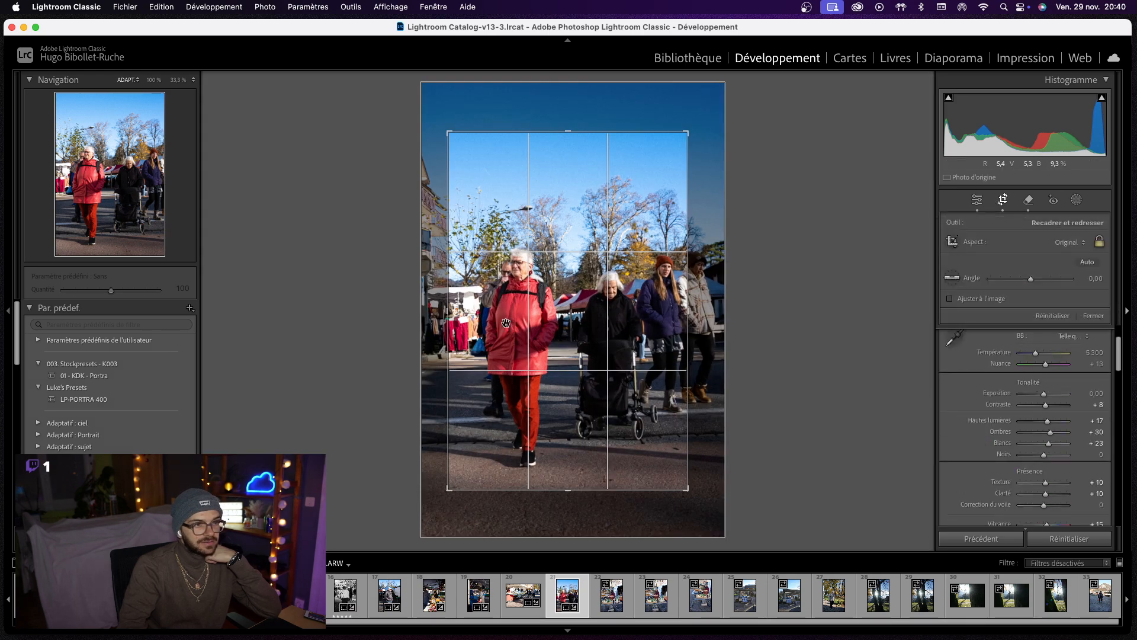
left_click_drag(689, 316, 662, 314)
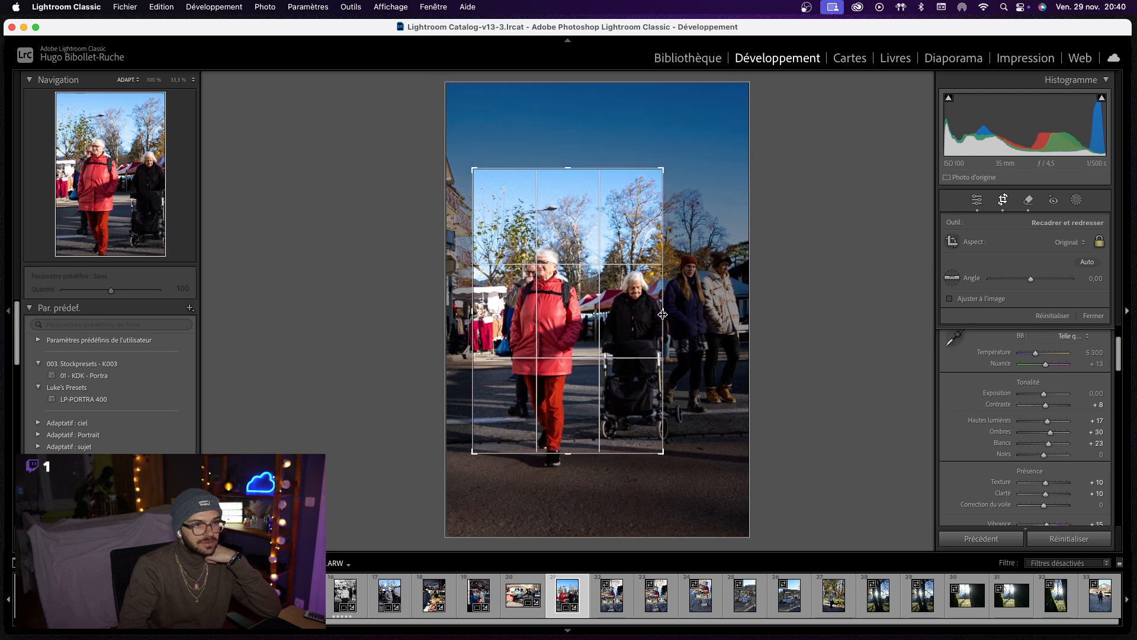
key("Return")
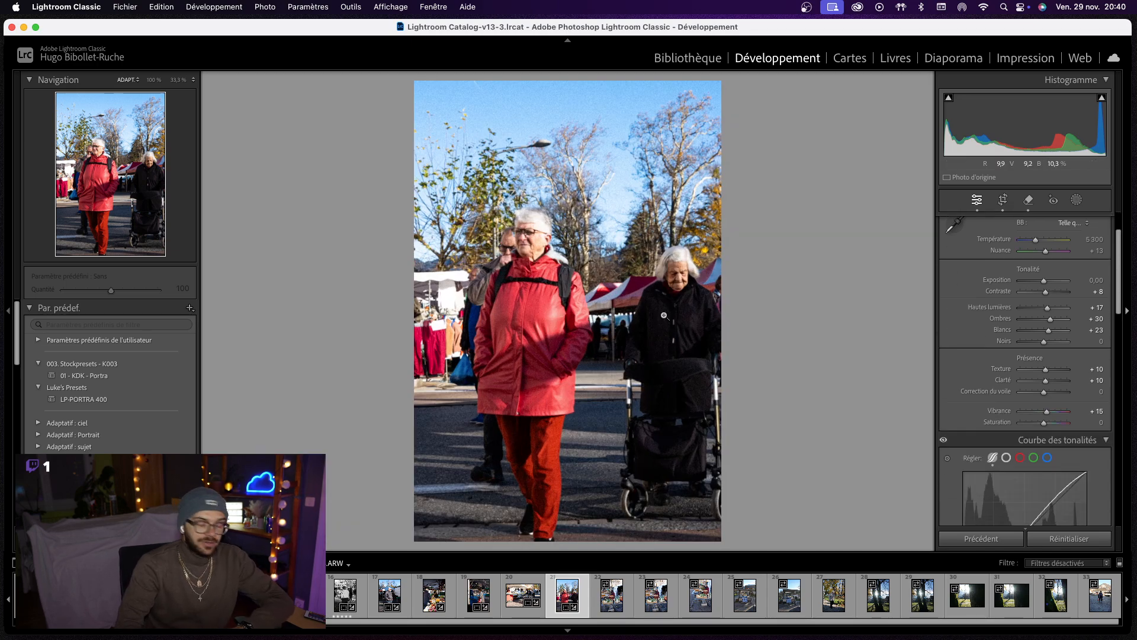
key("super+z")
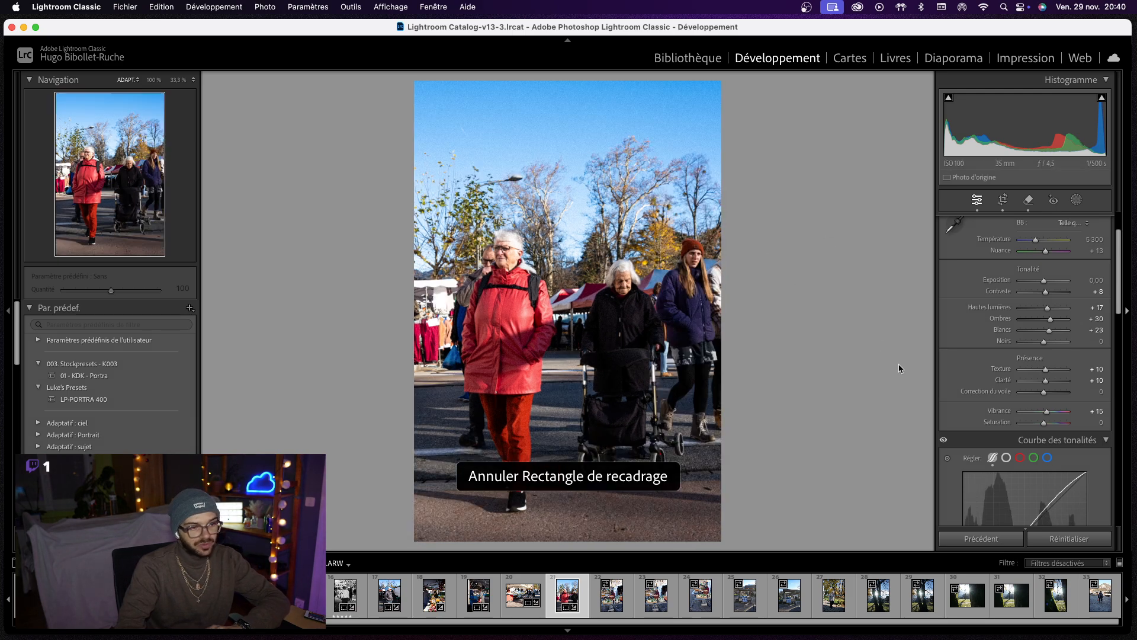
- Compare the following unedited vegetable-stall and food-trailer photos, returning to the stall shot with the vendor turned away
key("Right")
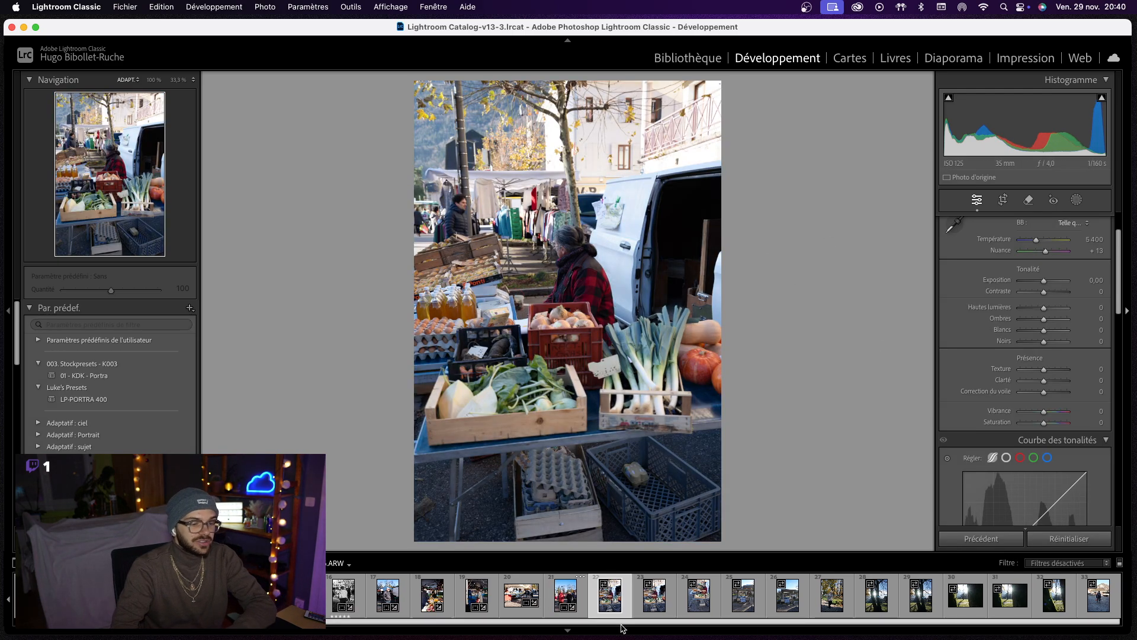
key("Left")
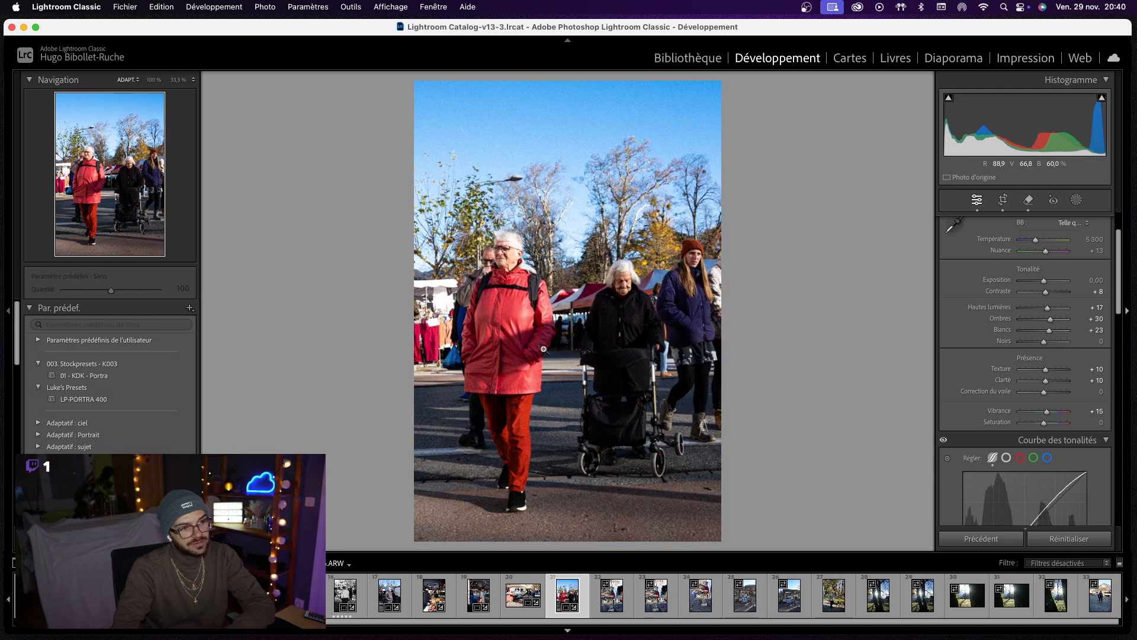
key("Right")
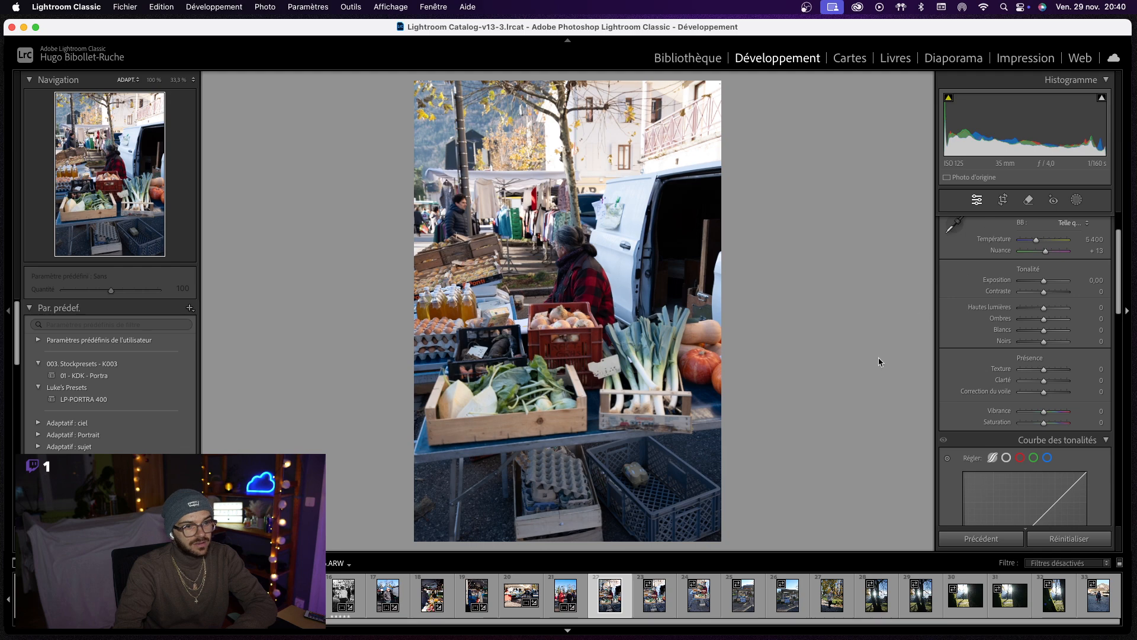
key("Right")
key("Right")
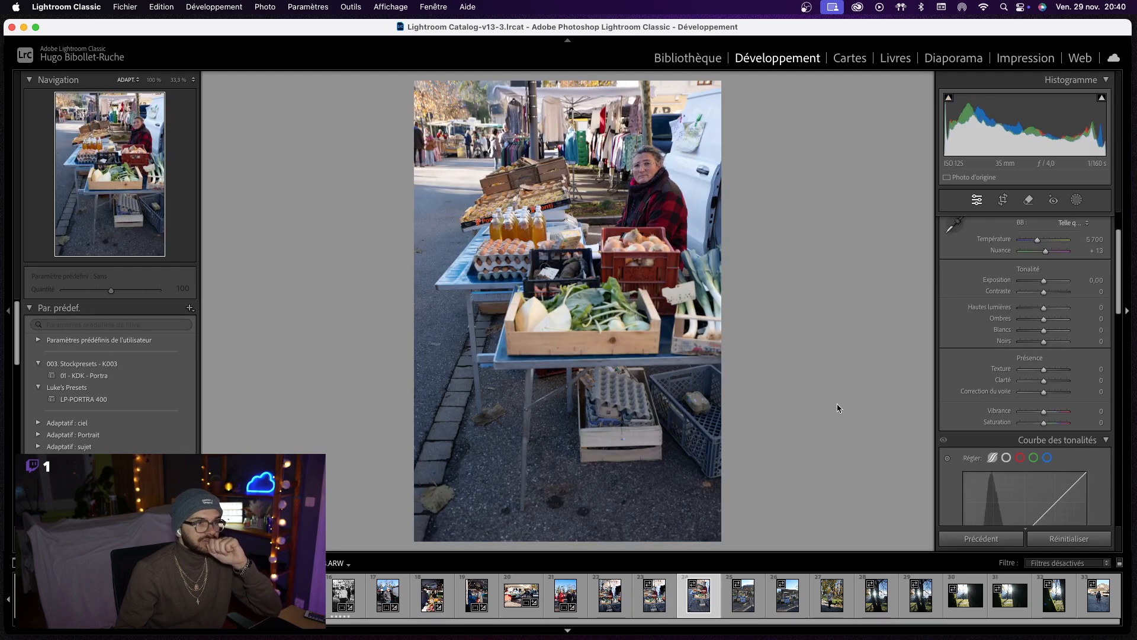
key("Right")
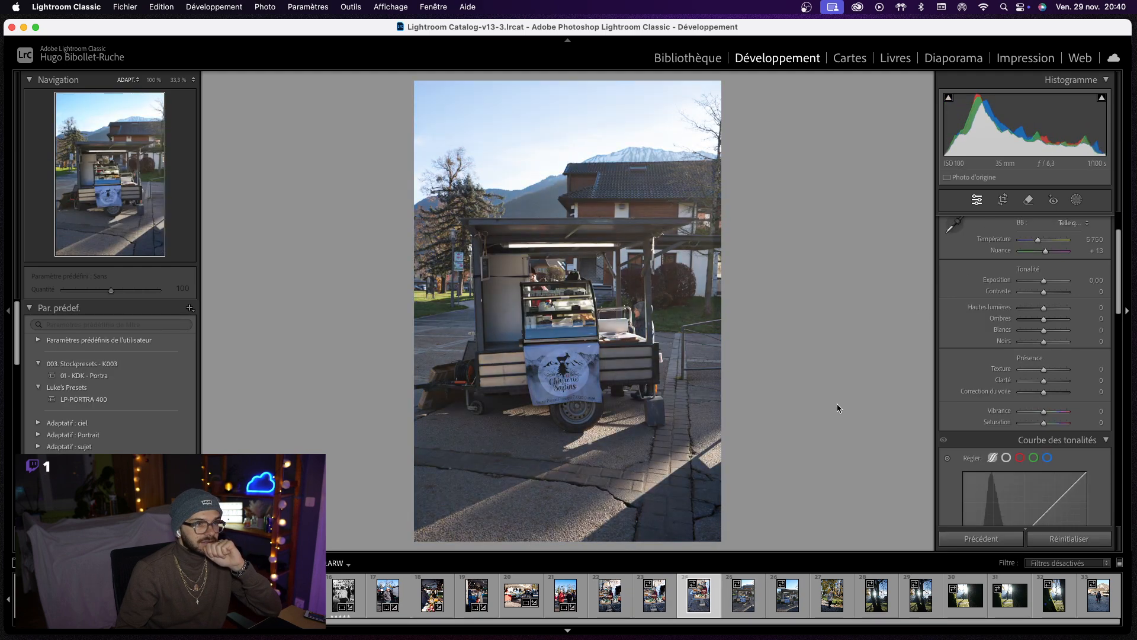
key("Left")
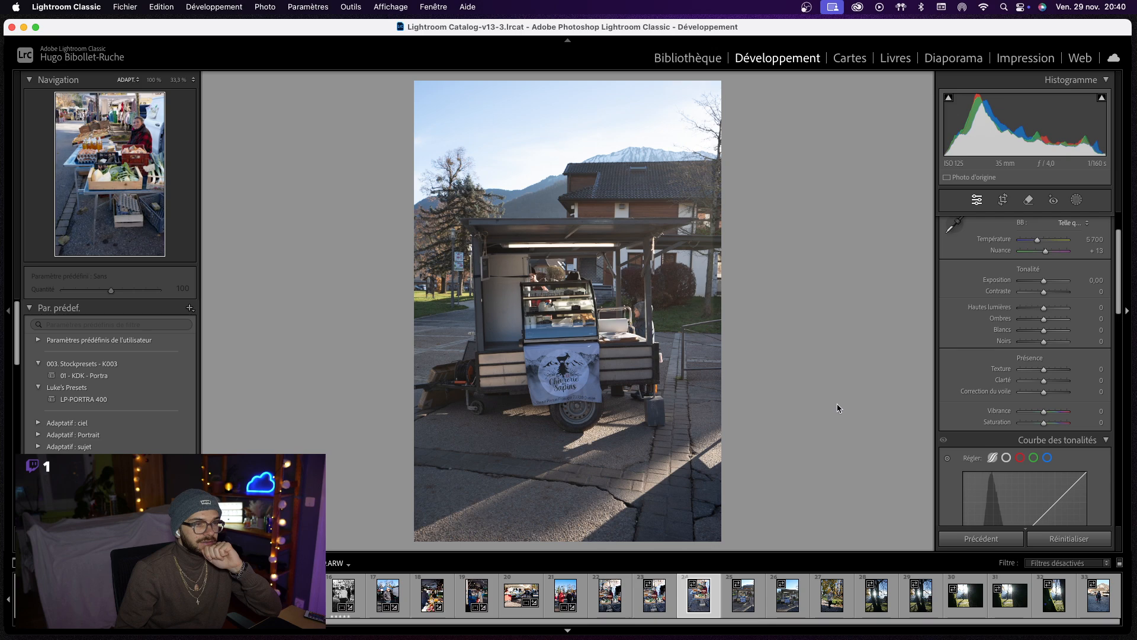
key("Left")
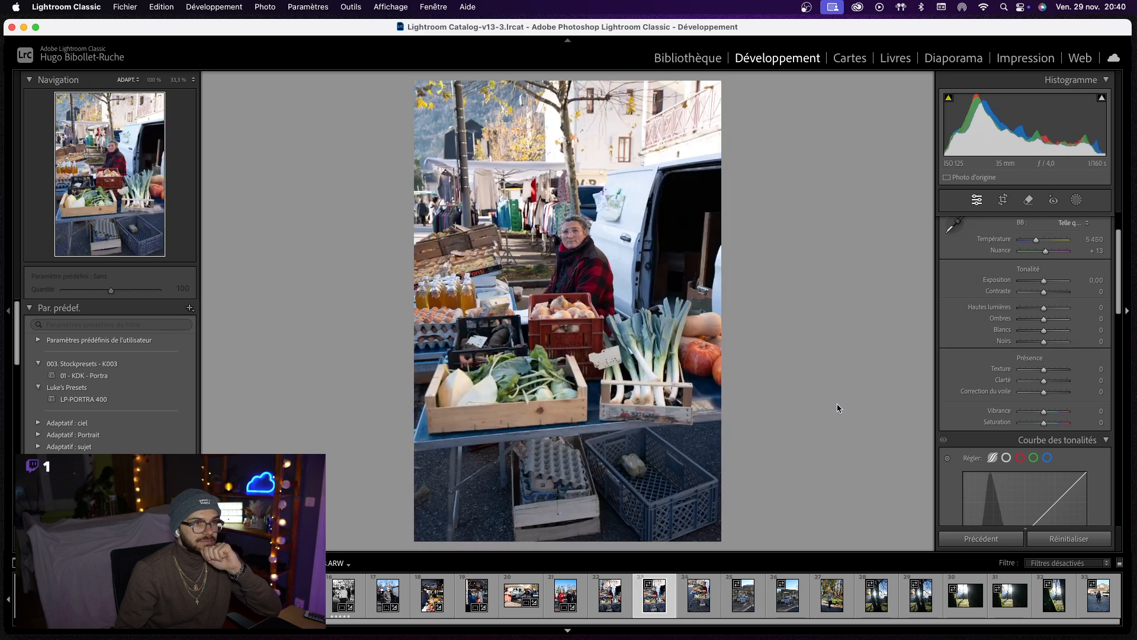
key("Right")
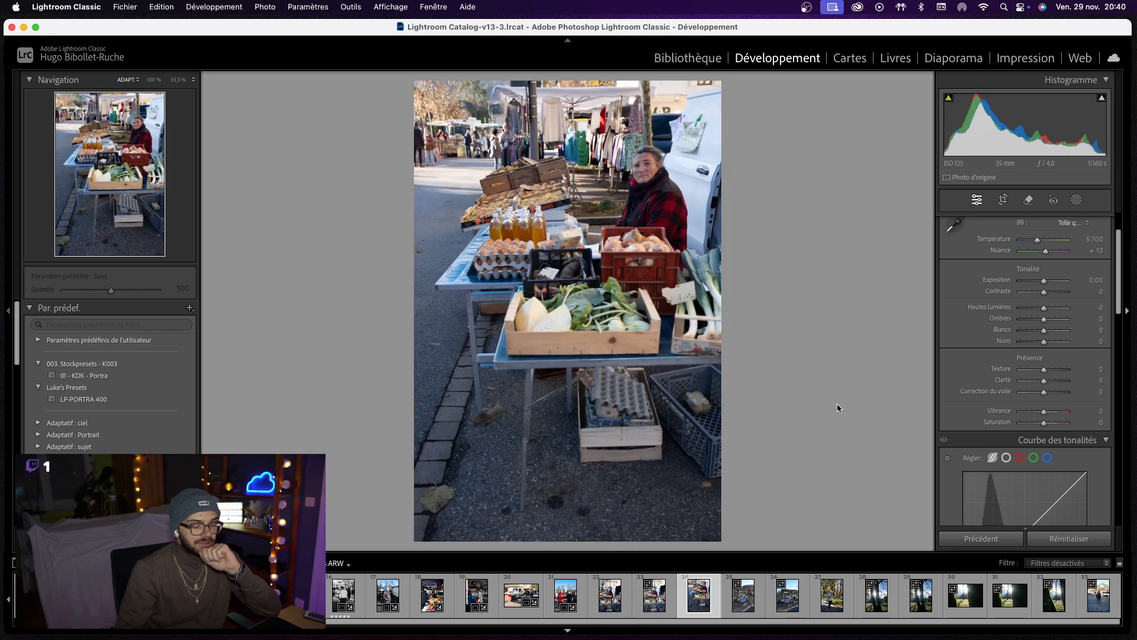
key("Right")
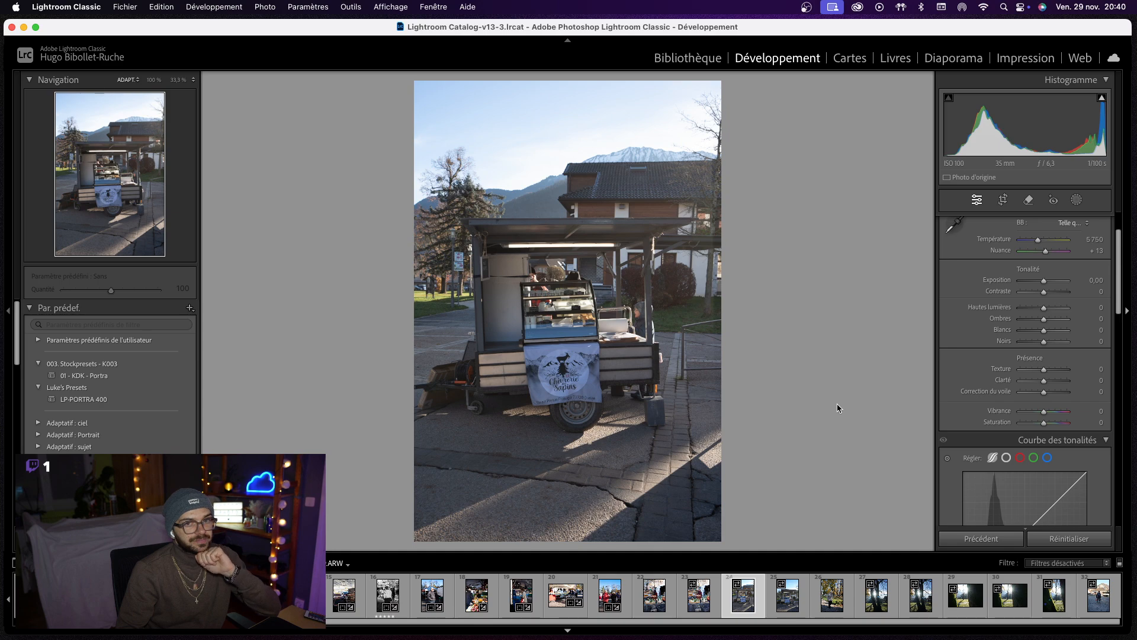
key("Left")
key("Left")
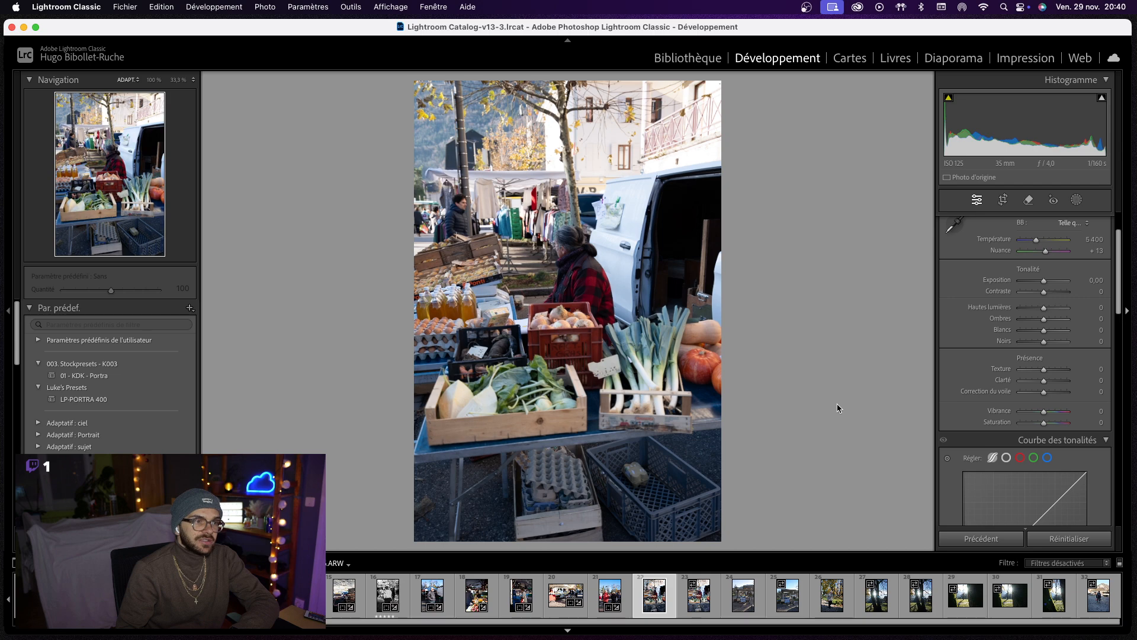
key("Right")
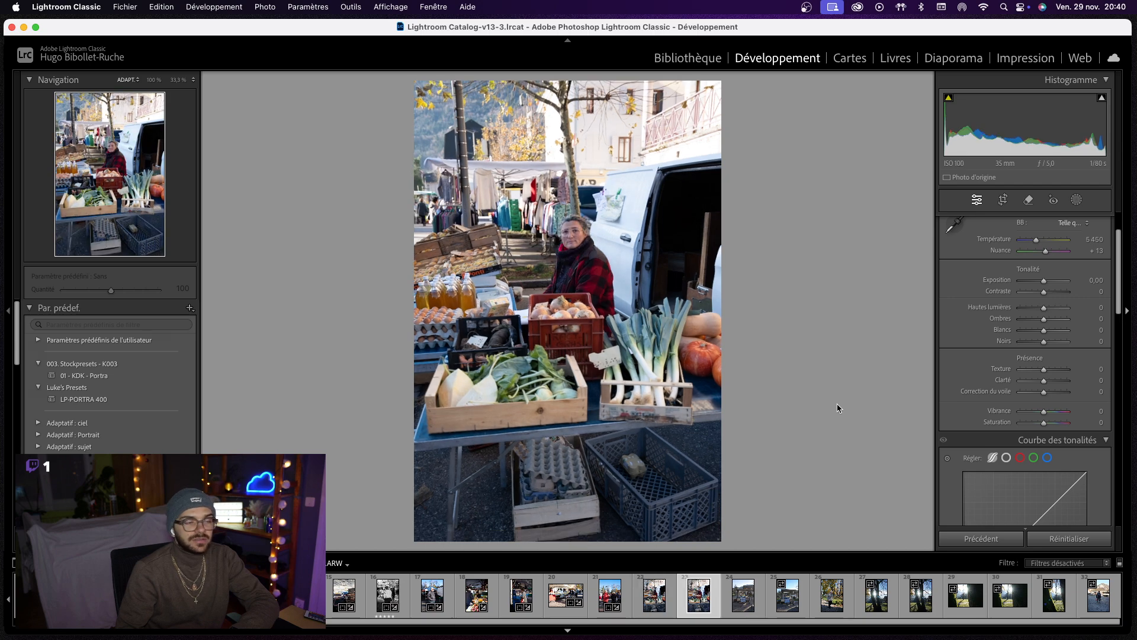
key("Left")
key("Right")
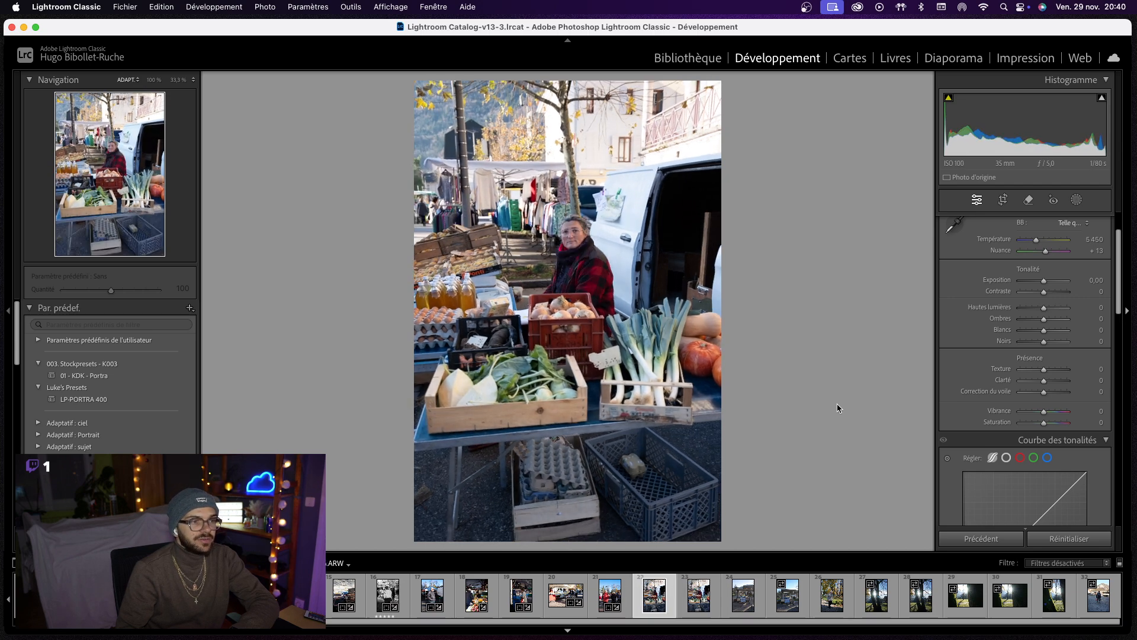
key("Left")
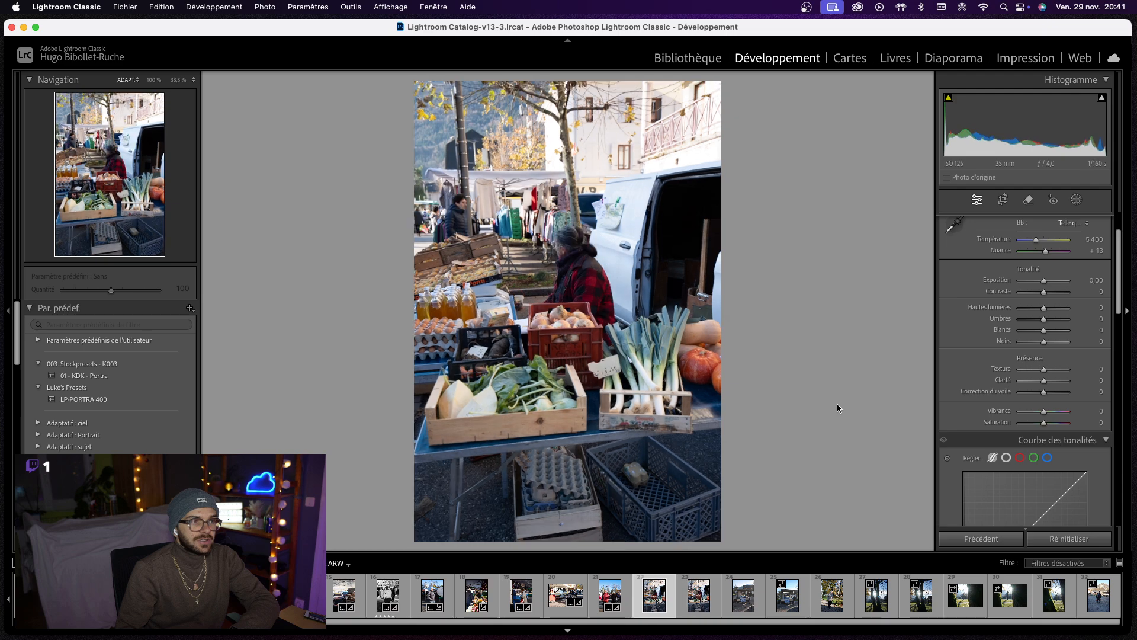
- Enable the lens profile correction on the stall photo and set grain amount to 60, size to 50 and roughness to 60
scroll(1013, 409, "down", 15)
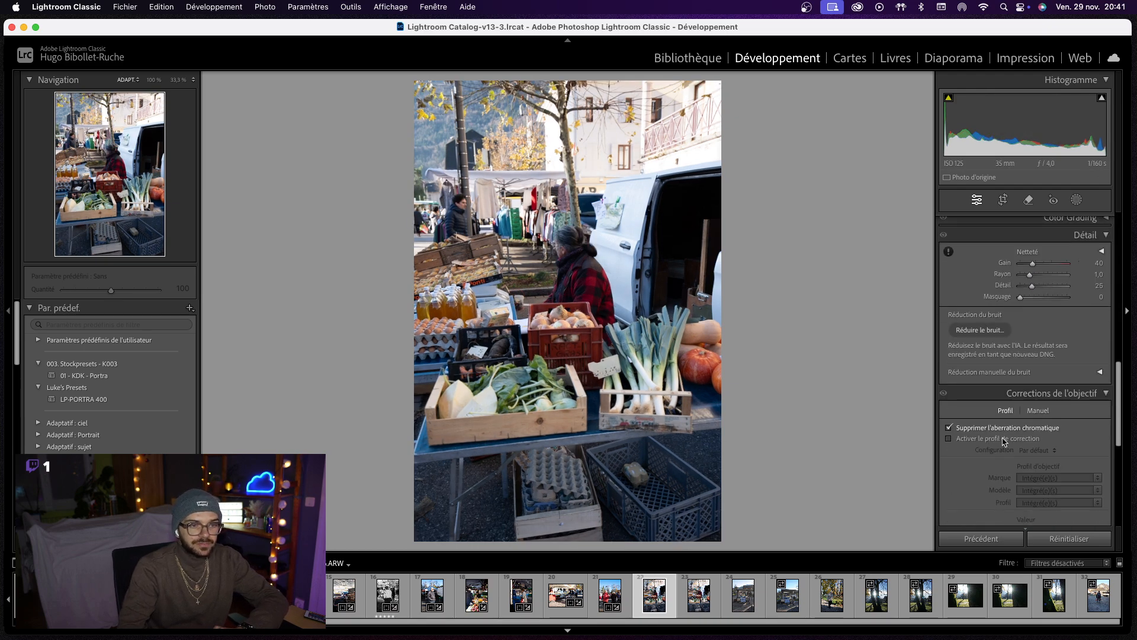
left_click(1004, 440)
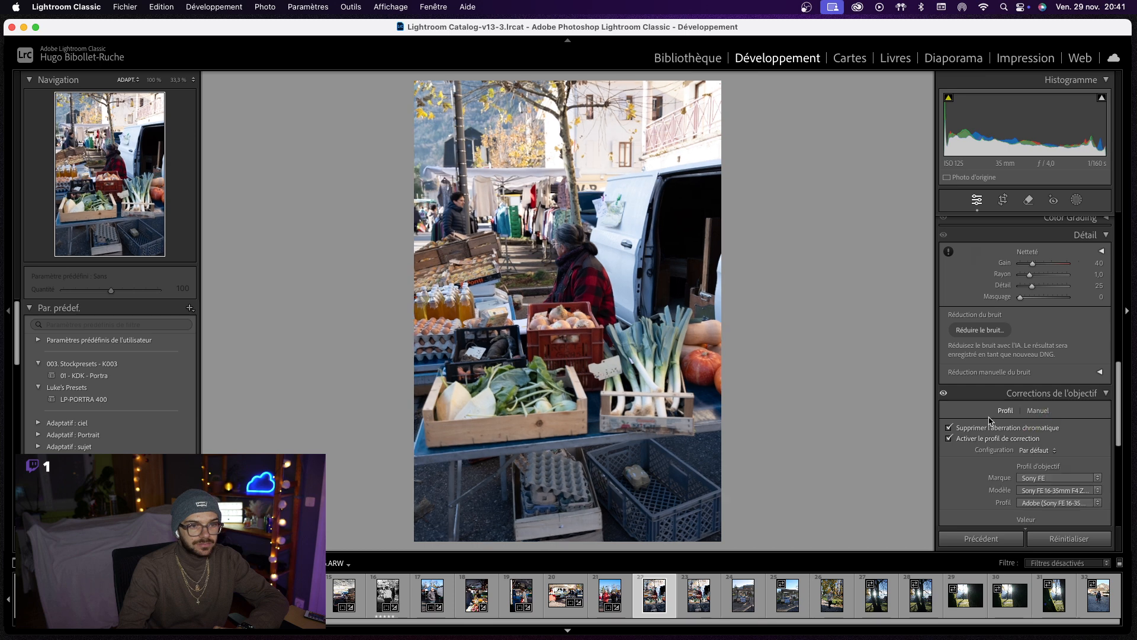
scroll(1007, 432, "down", 10)
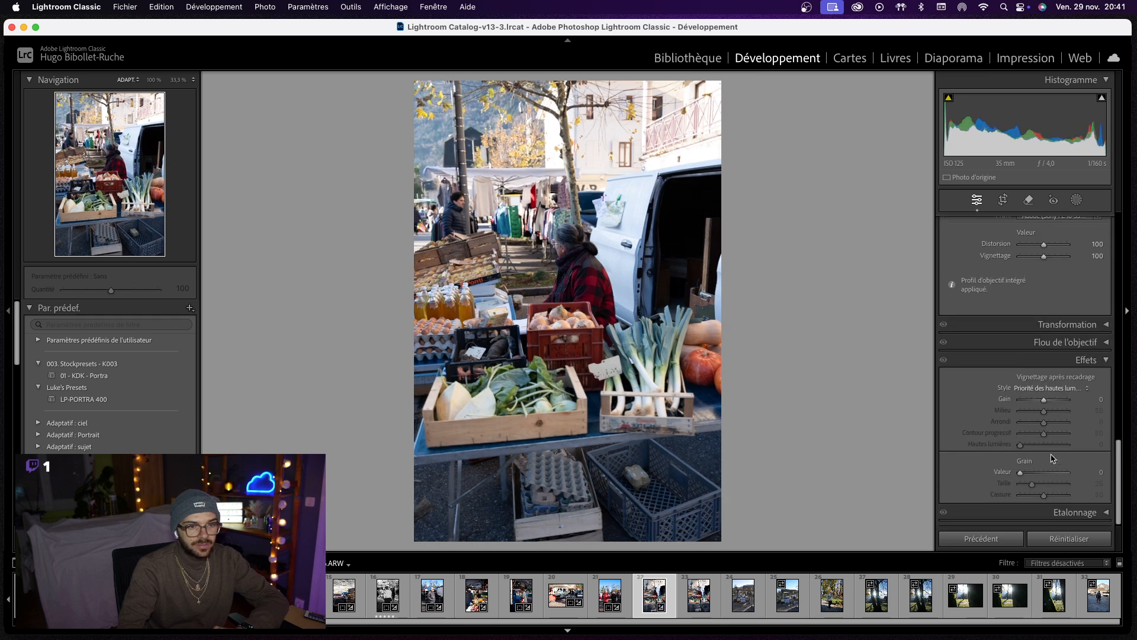
left_click(1103, 472)
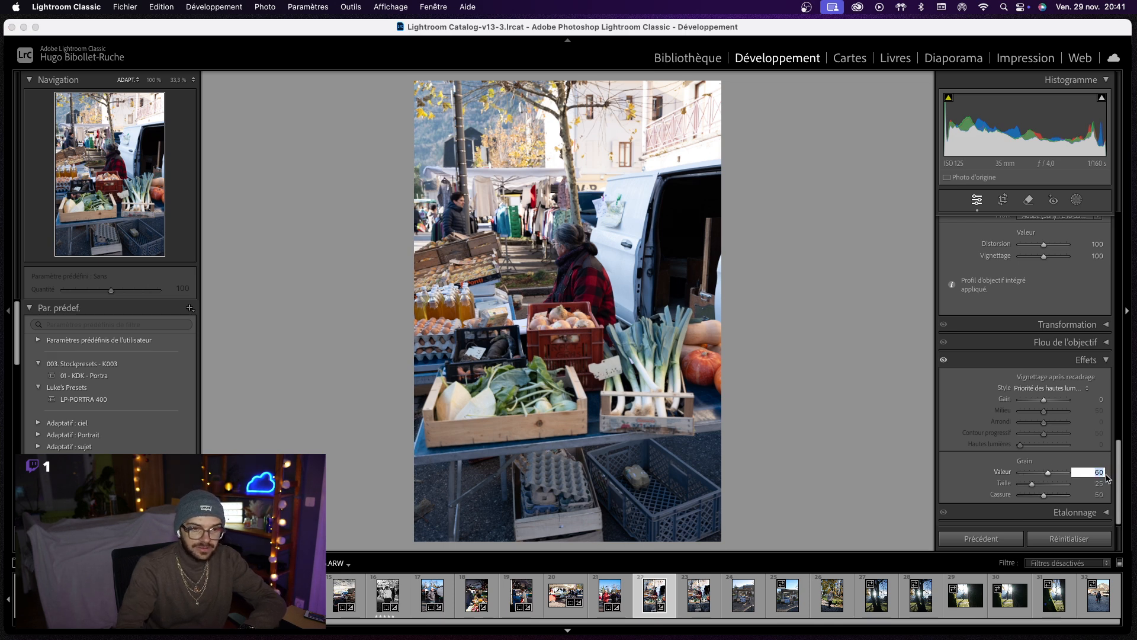
left_click(1100, 484)
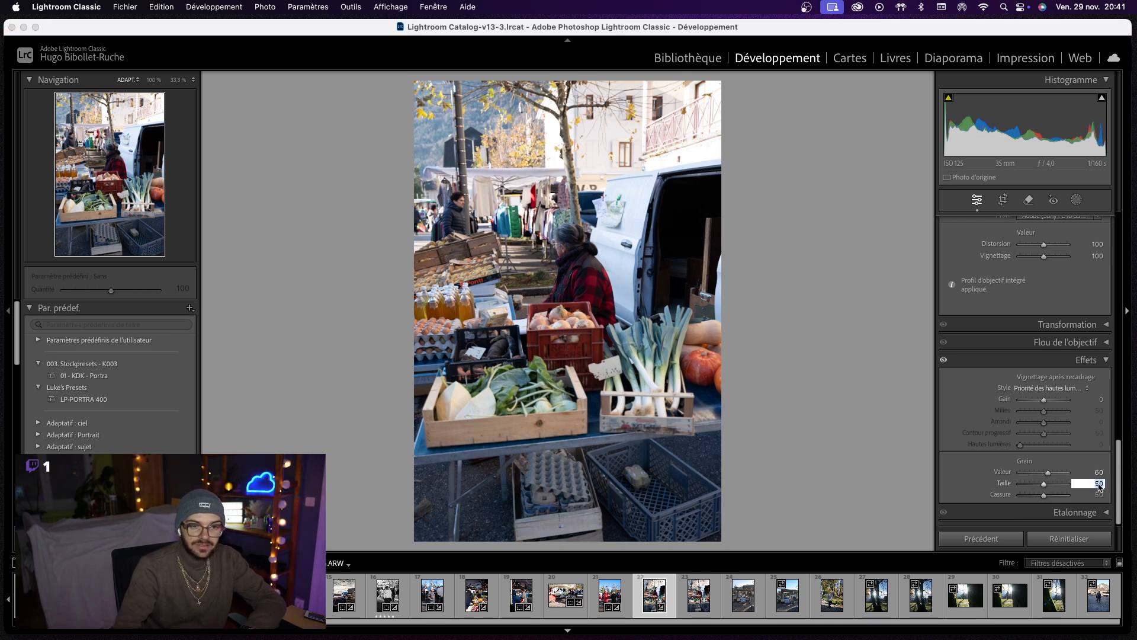
left_click(1099, 494)
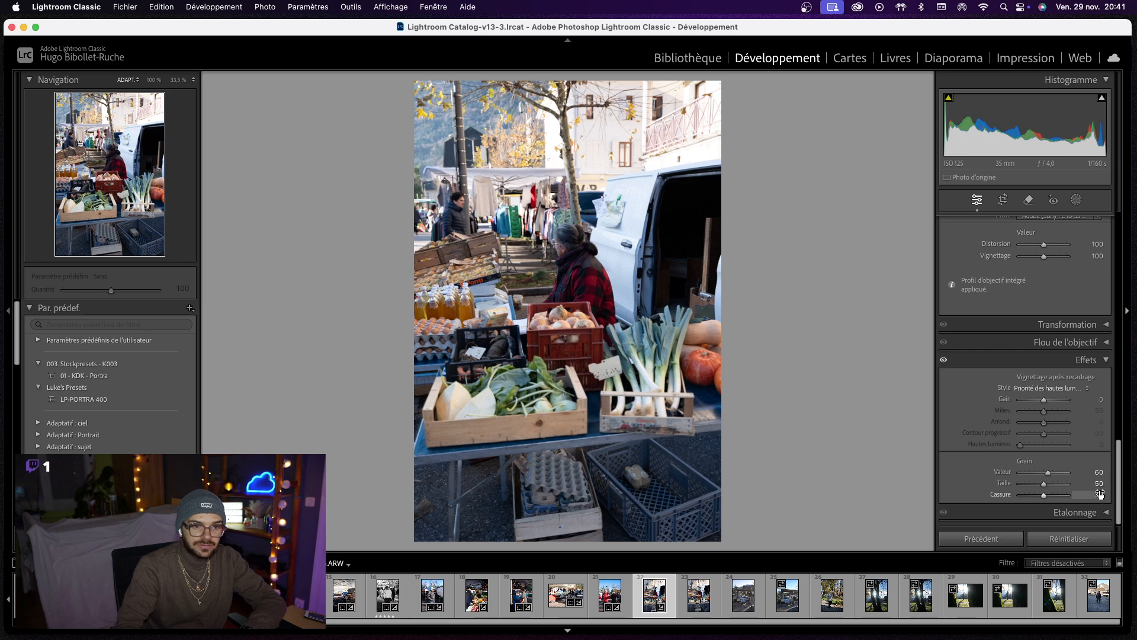
key("Return")
mouse_move(1013, 628)
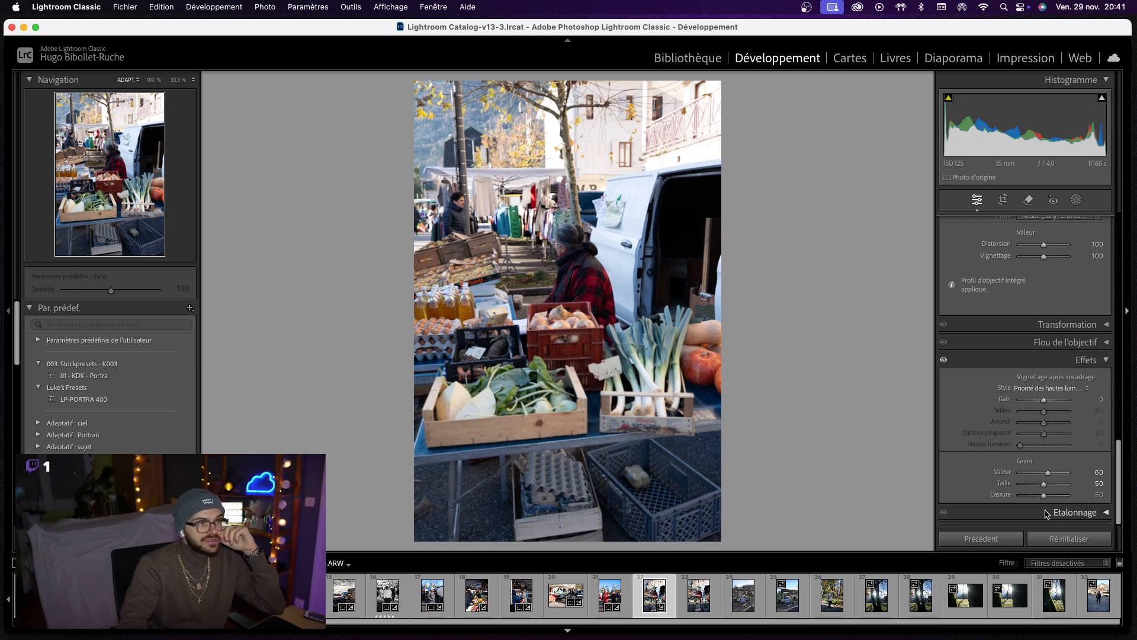
left_click(1097, 496)
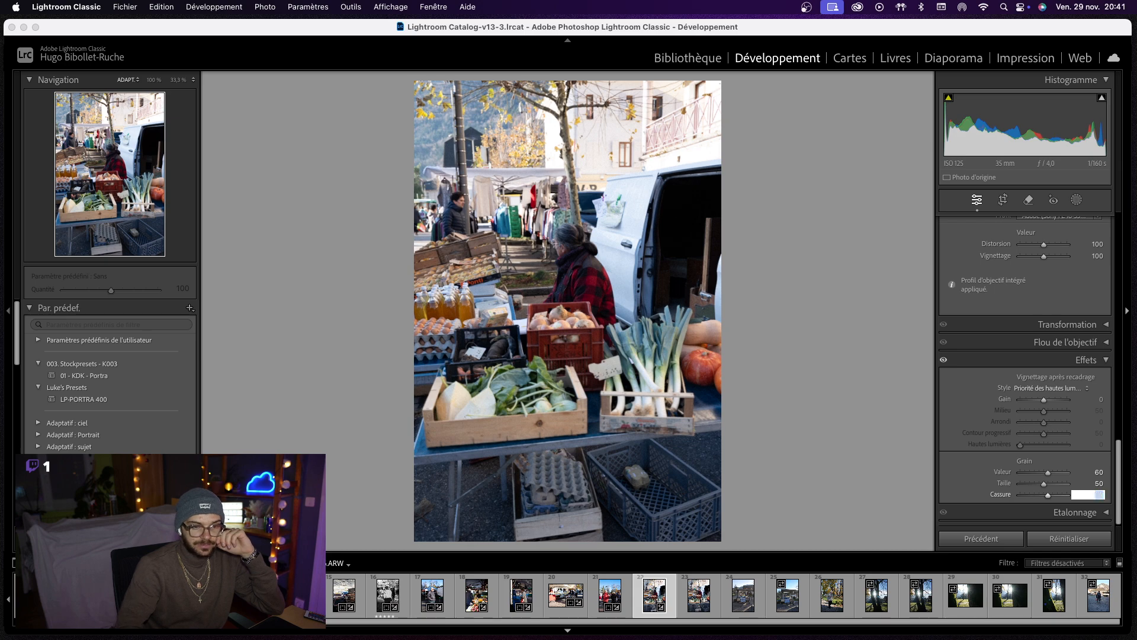
key("Return")
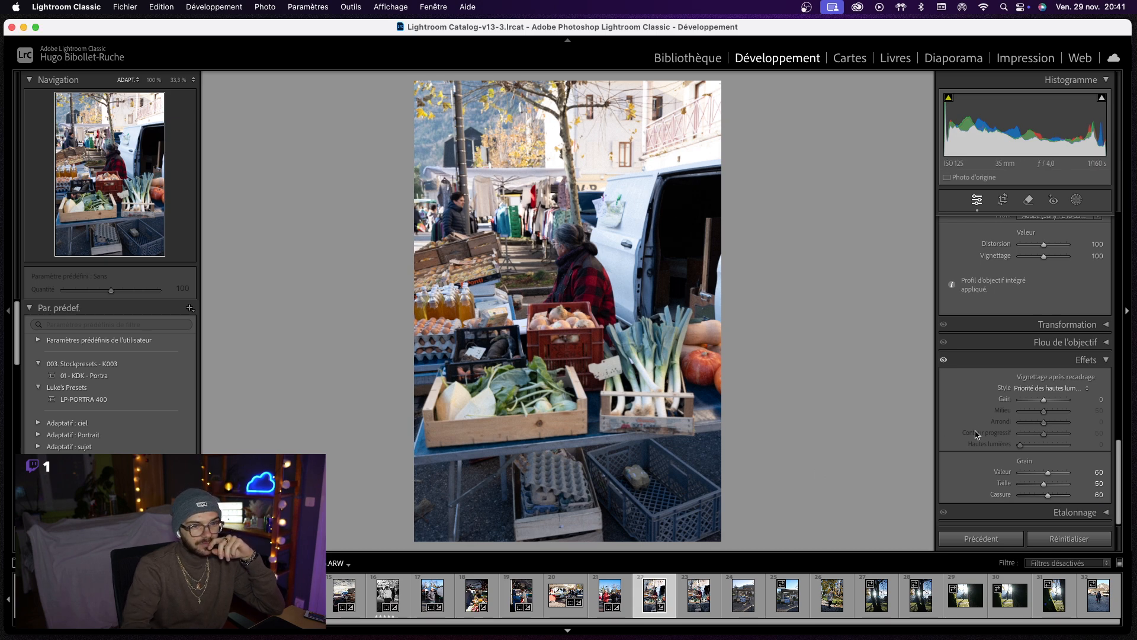
- Lower the darks region of the tone curve slightly and set vibrance to +20
scroll(977, 434, "up", 10)
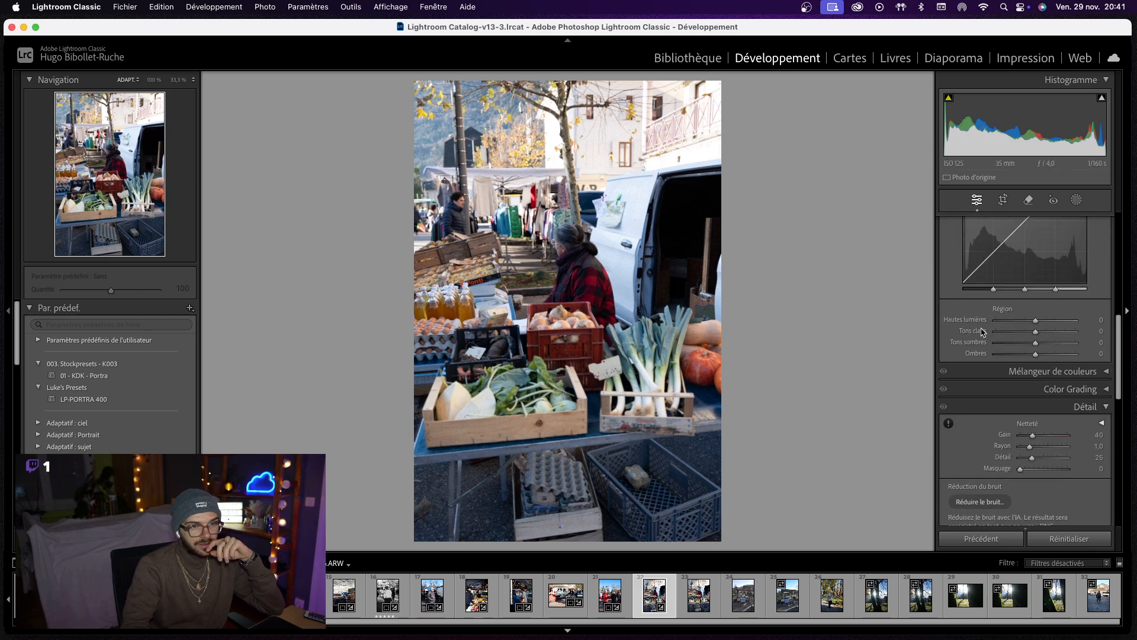
scroll(983, 331, "up", 3)
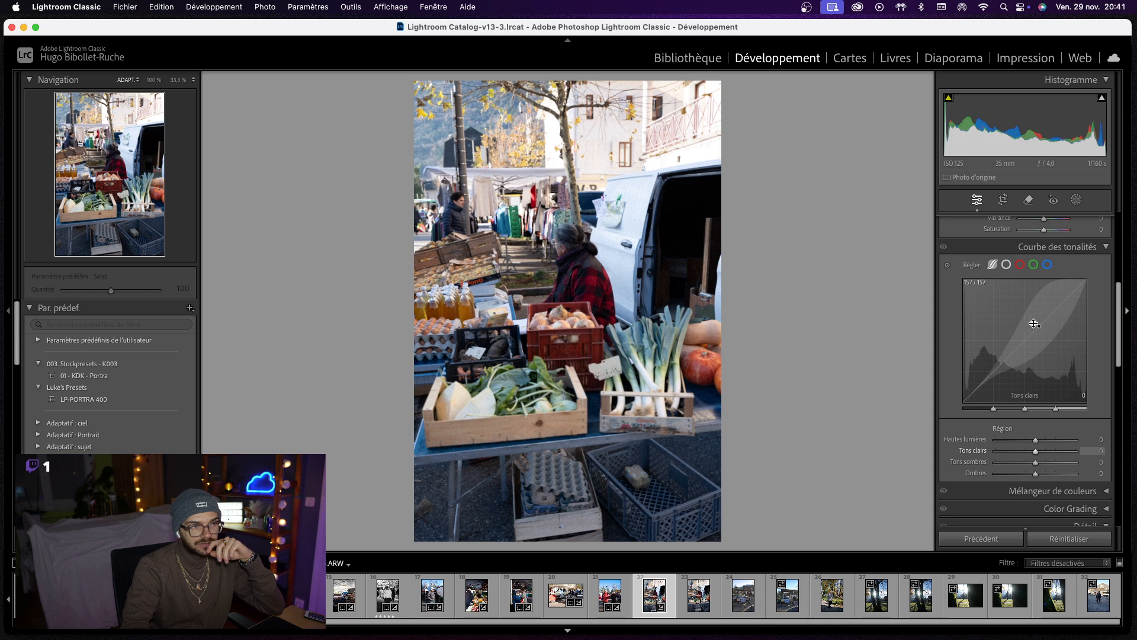
left_click_drag(1005, 360, 1005, 362)
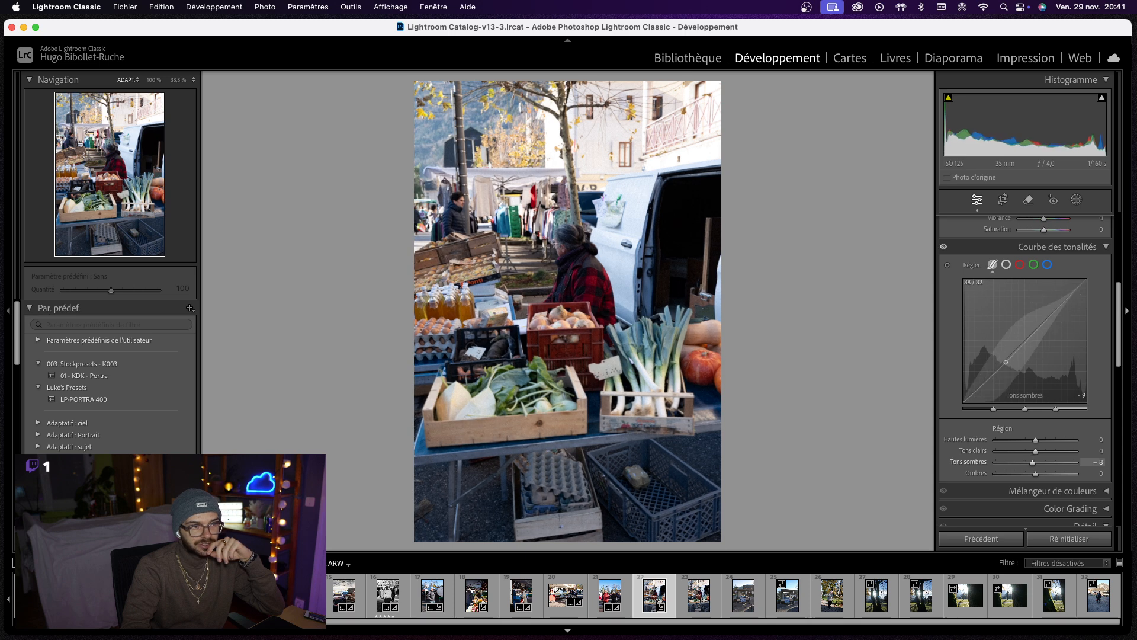
scroll(1007, 365, "up", 3)
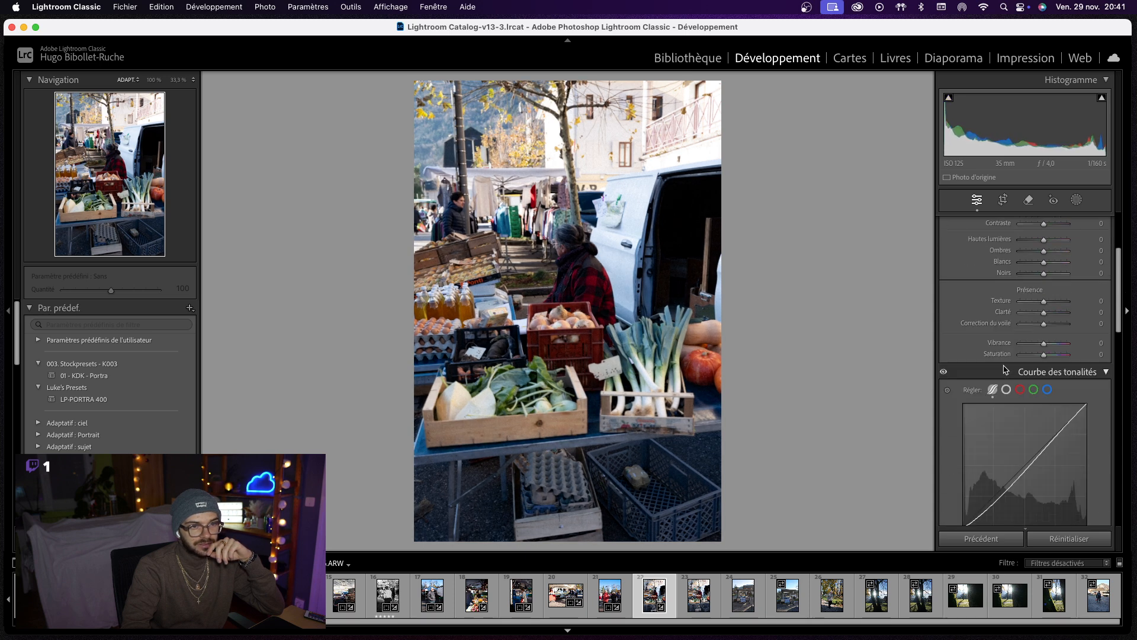
left_click(1088, 347)
type("0")
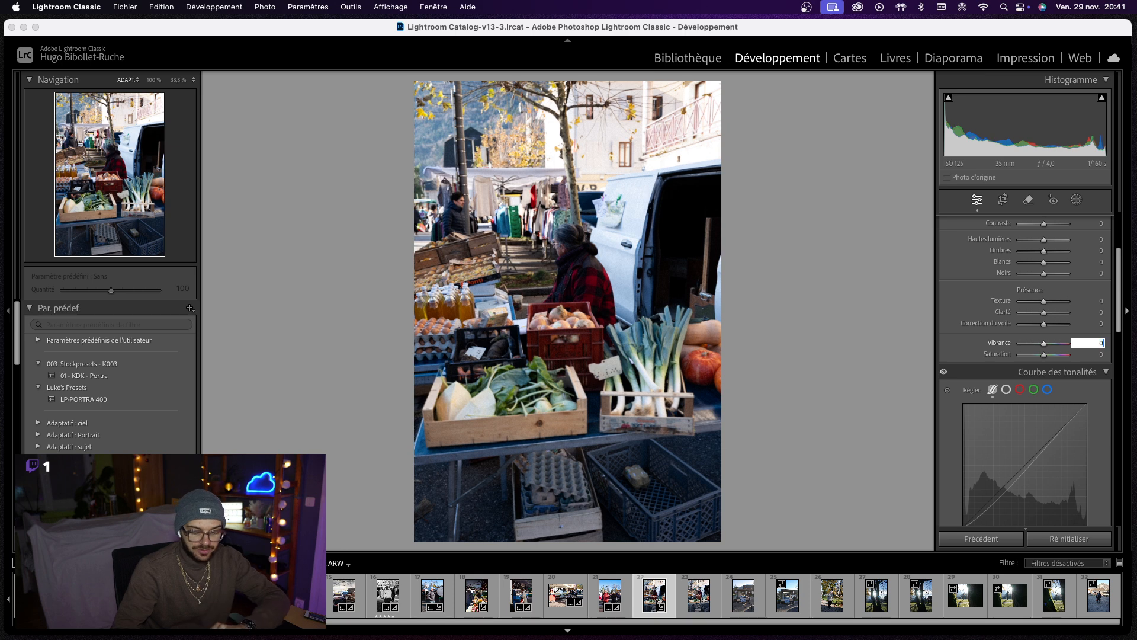
type("2")
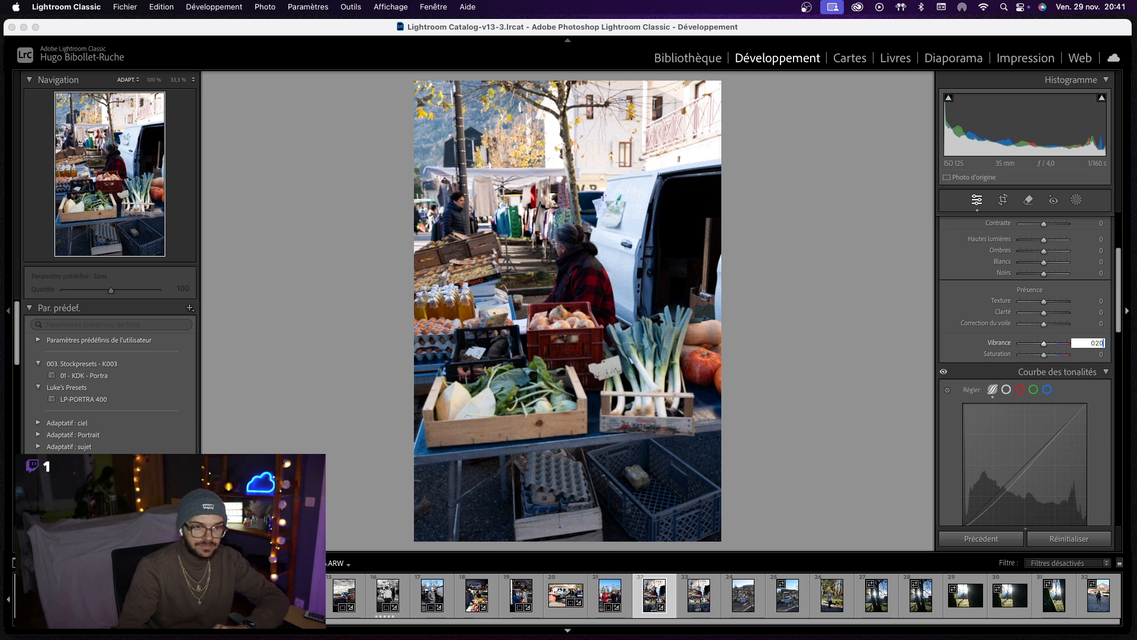
key("Return")
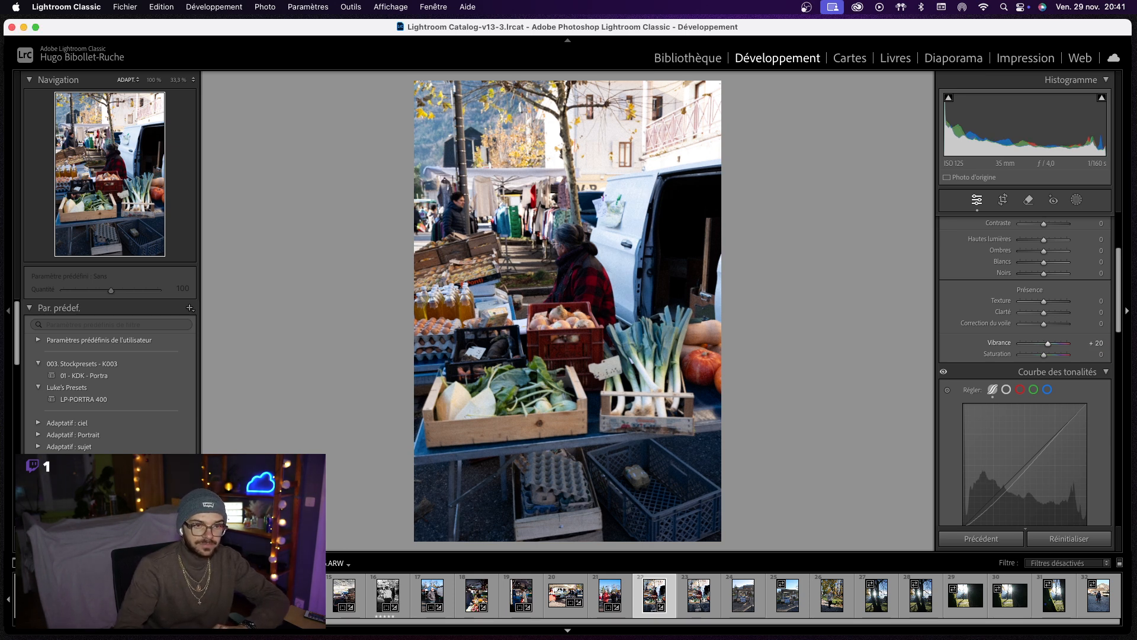
- Set texture and clarity to +10 each and contrast to +9, and check the vendor up close
scroll(1060, 378, "up", 4)
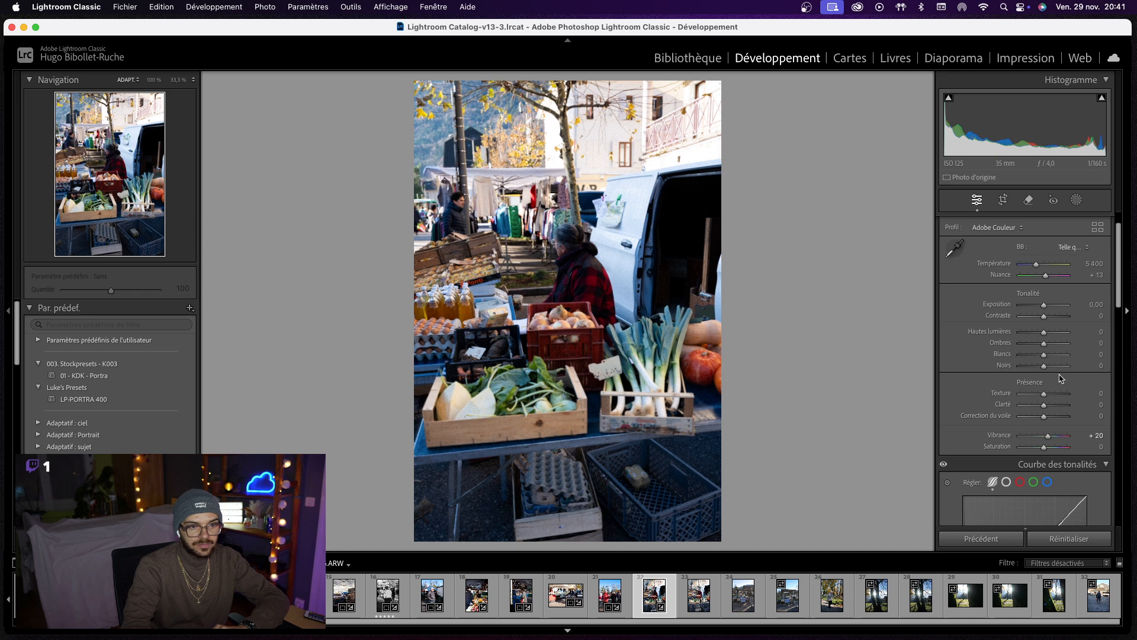
left_click(1097, 393)
type("10")
key("Return")
left_click(1090, 403)
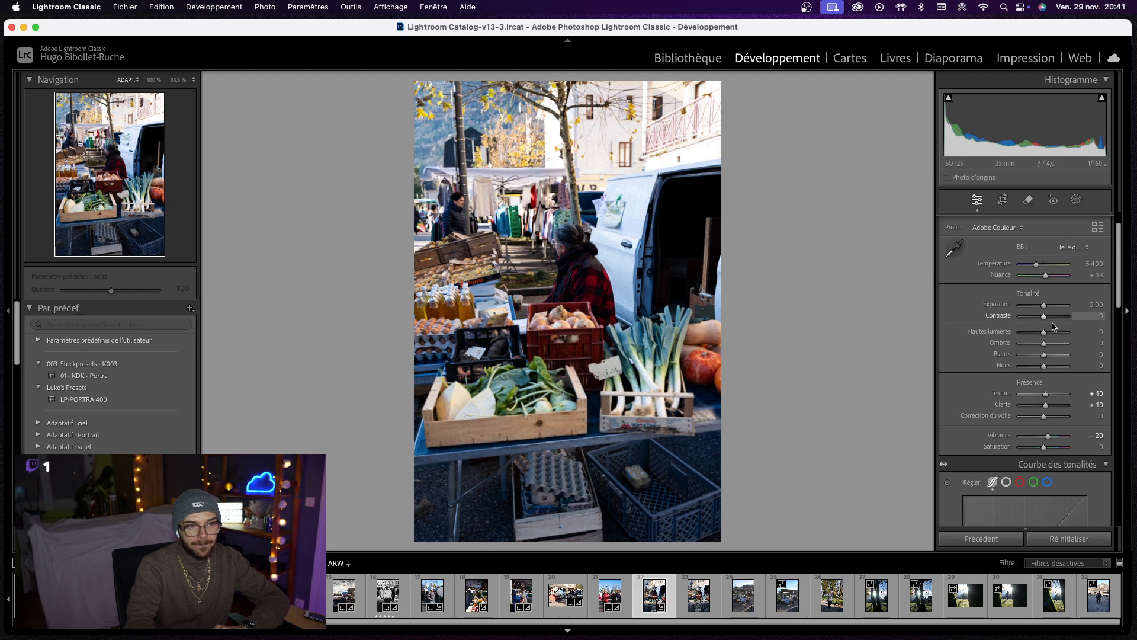
left_click_drag(1053, 320, 1050, 321)
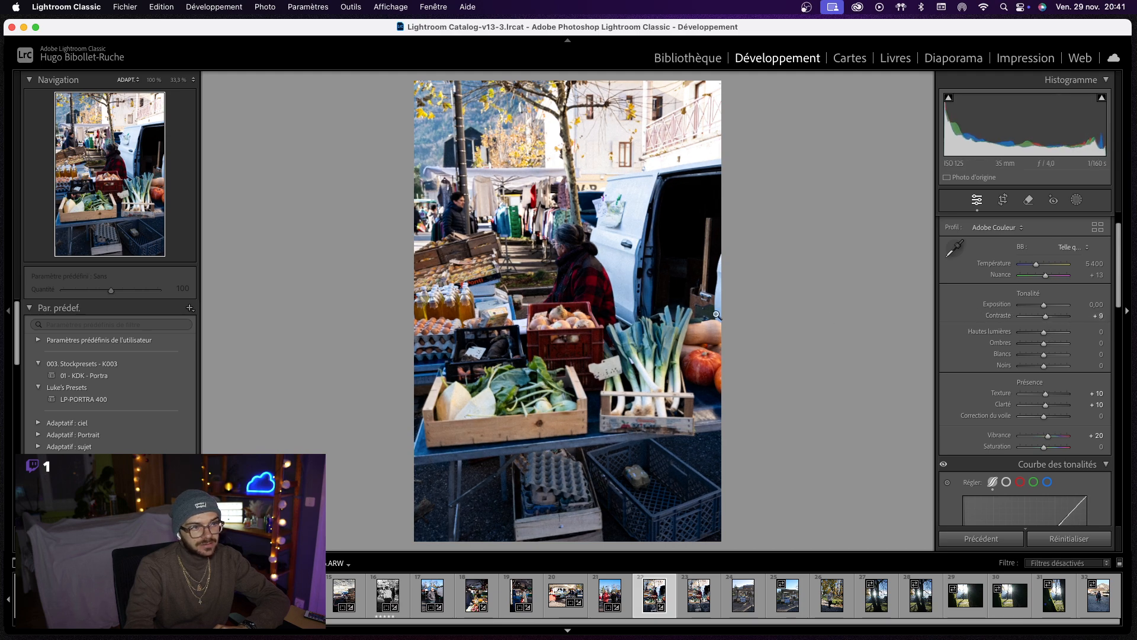
left_click(485, 387)
scroll(485, 389, "up", 5)
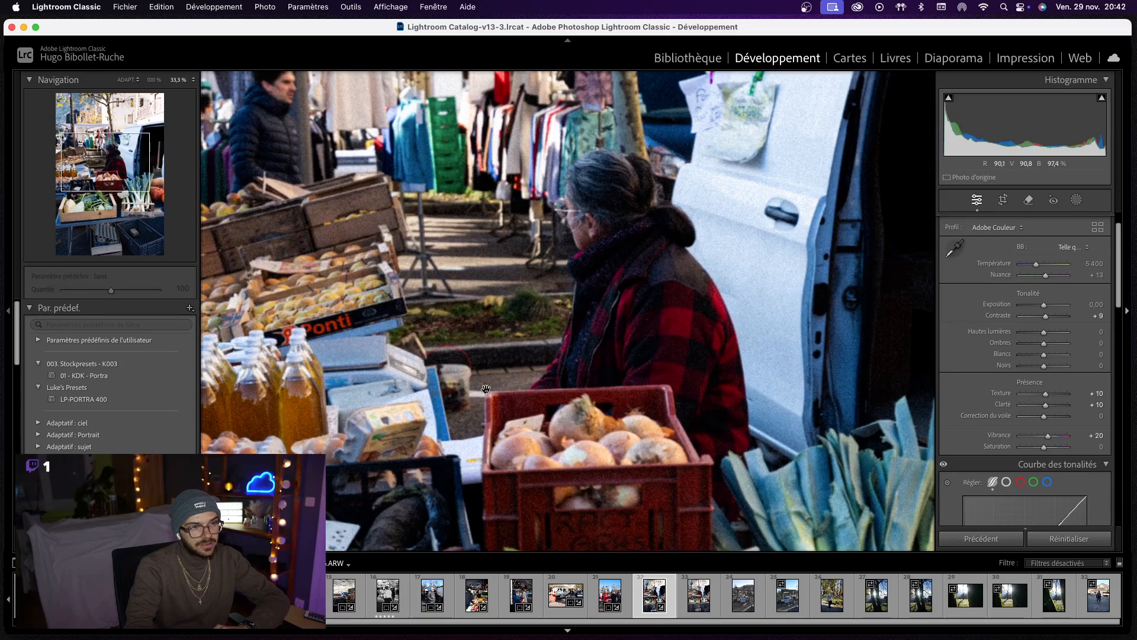
key("z")
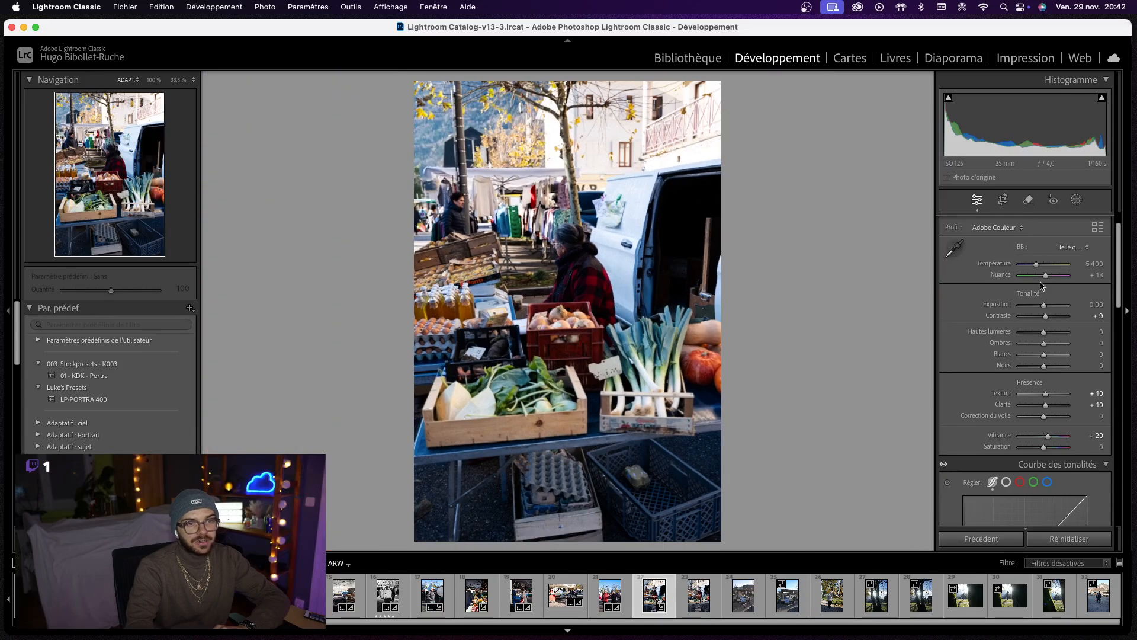
- Mask the vendor with a subject selection, set its shadows to 41 and contrast to 23, and compare the photo before and after
left_click(1075, 201)
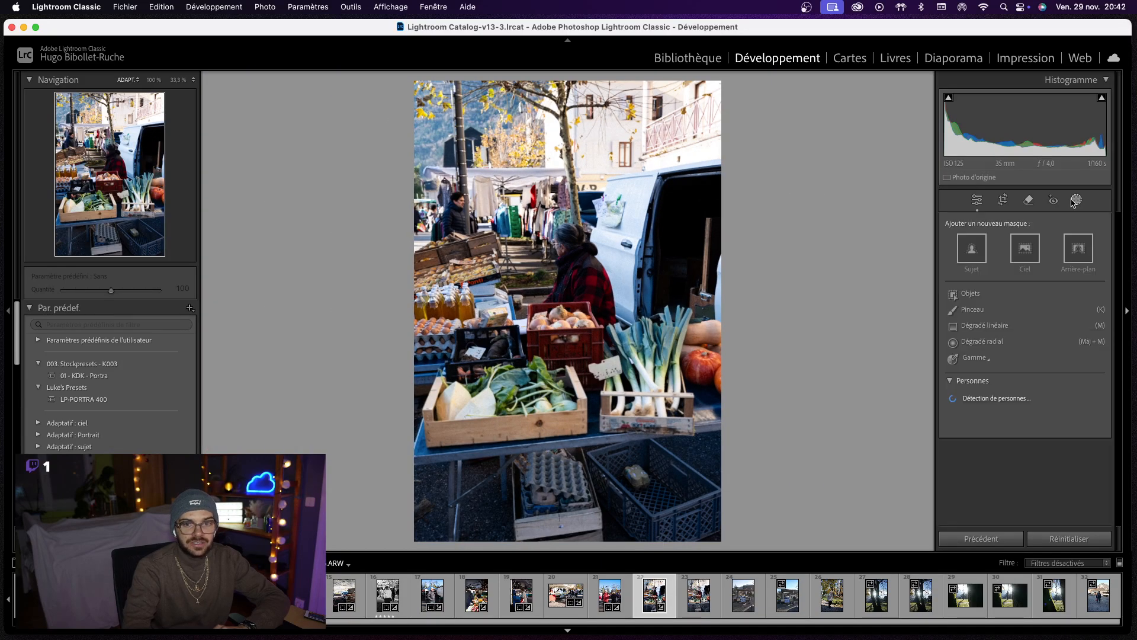
left_click(970, 244)
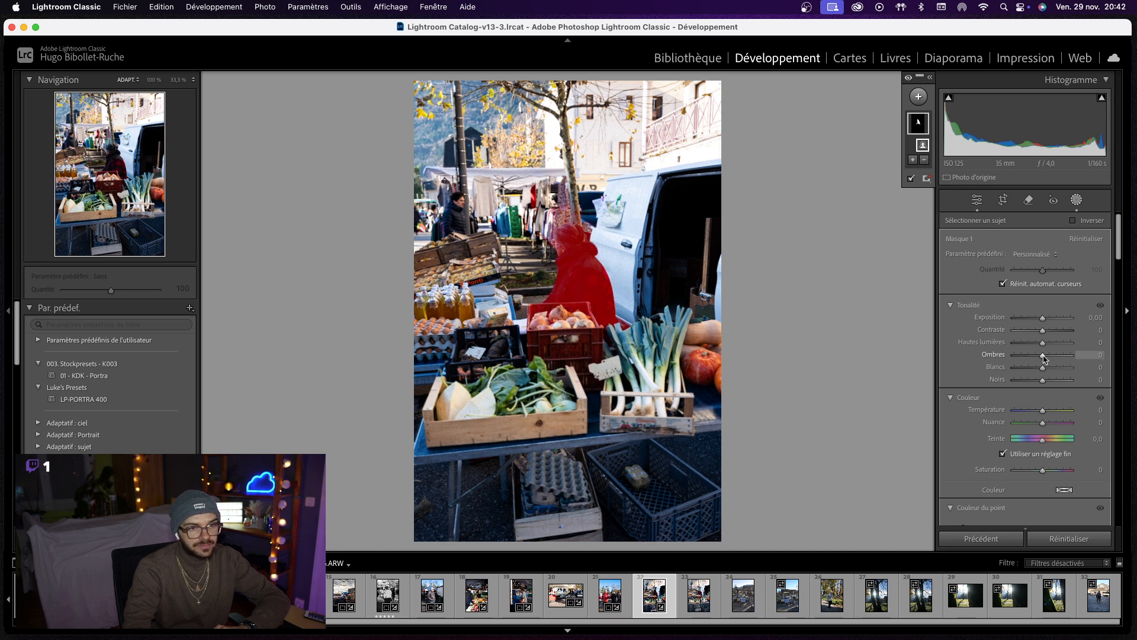
left_click_drag(1043, 357, 1065, 356)
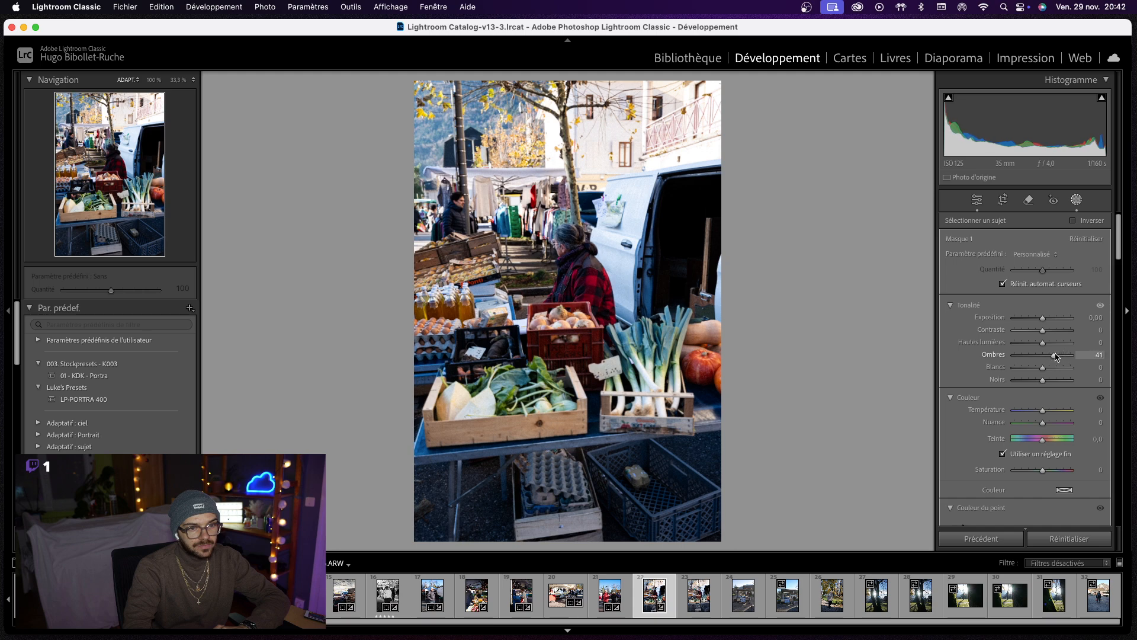
left_click_drag(1057, 357, 1050, 335)
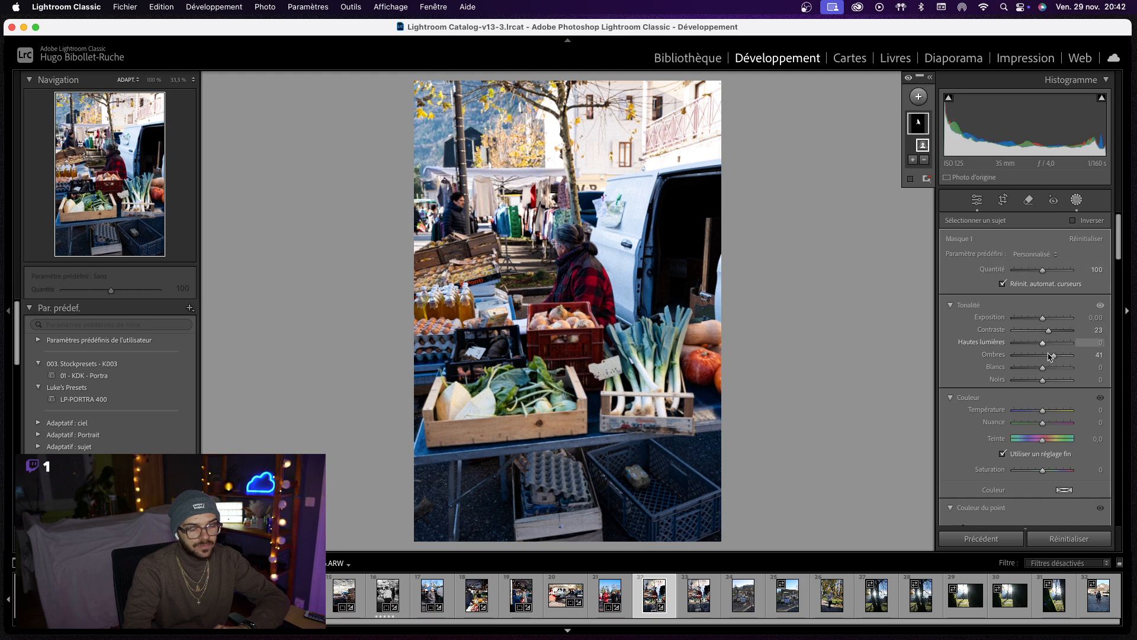
key("shift+w")
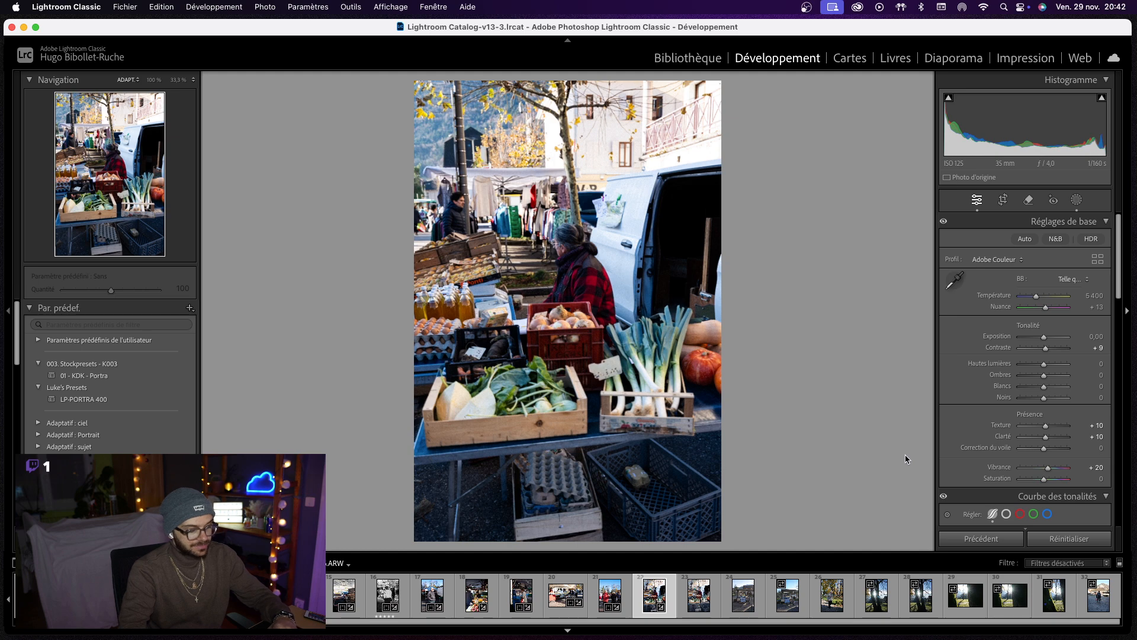
key("y")
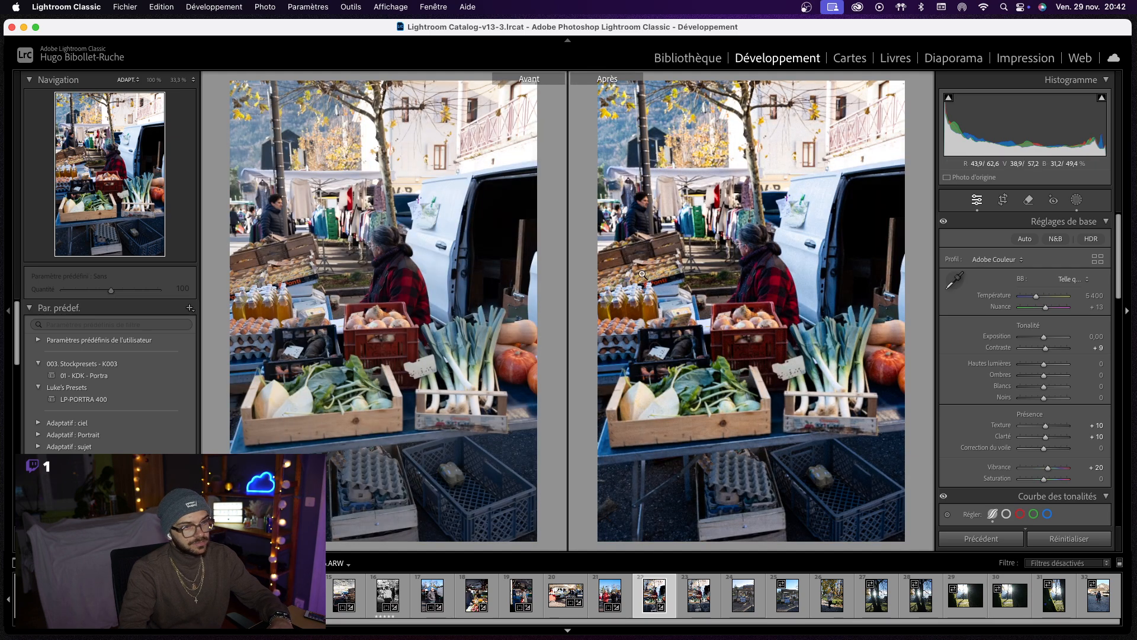
key("y")
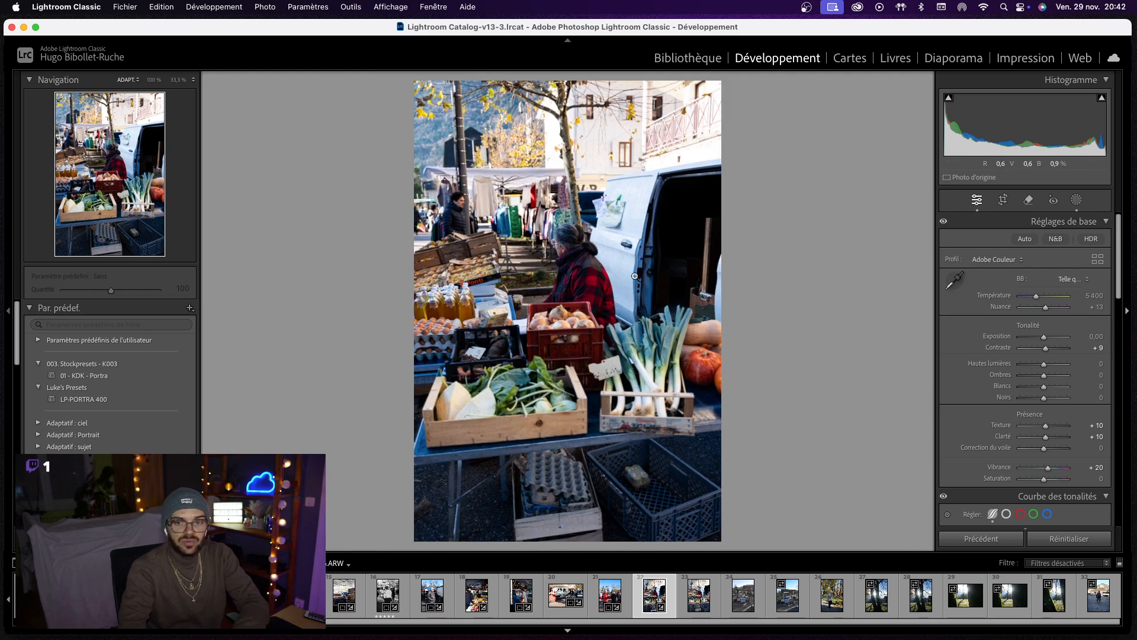
- Copy the stall photo's develop settings without its mask and paste them onto the following shot with the vendor facing the camera
key("Right")
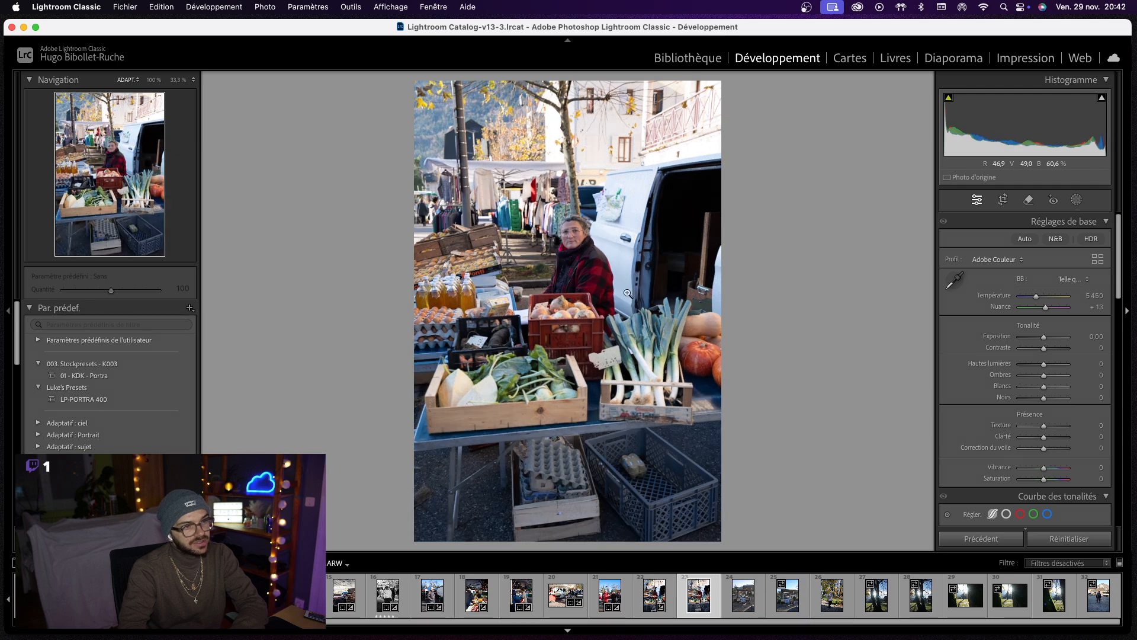
key("Left")
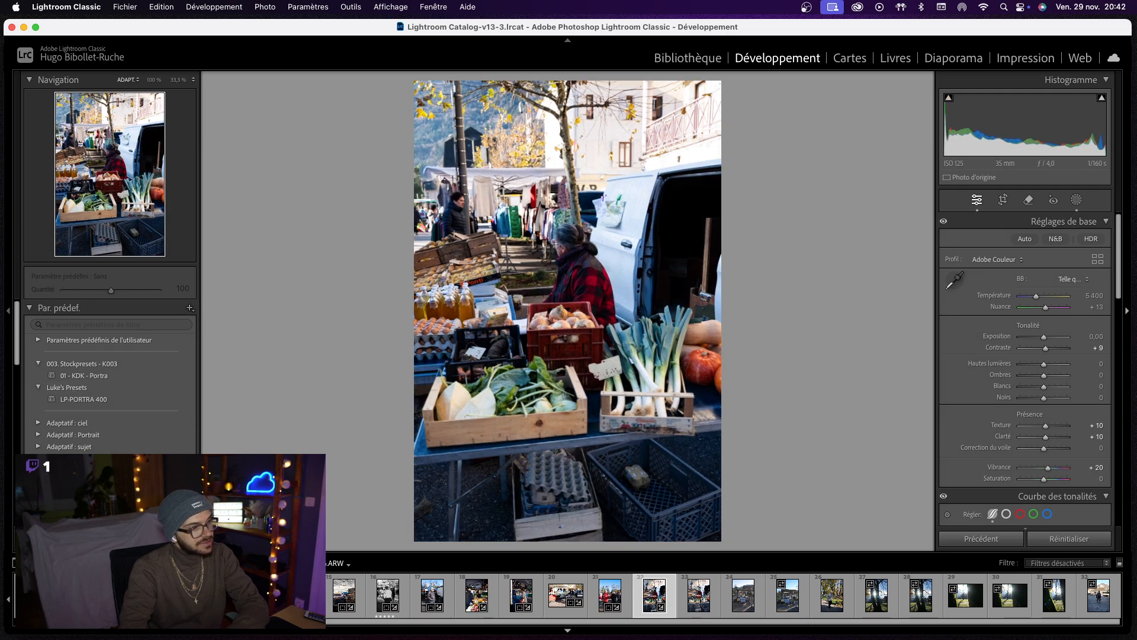
key("super+shift+c")
left_click(767, 502)
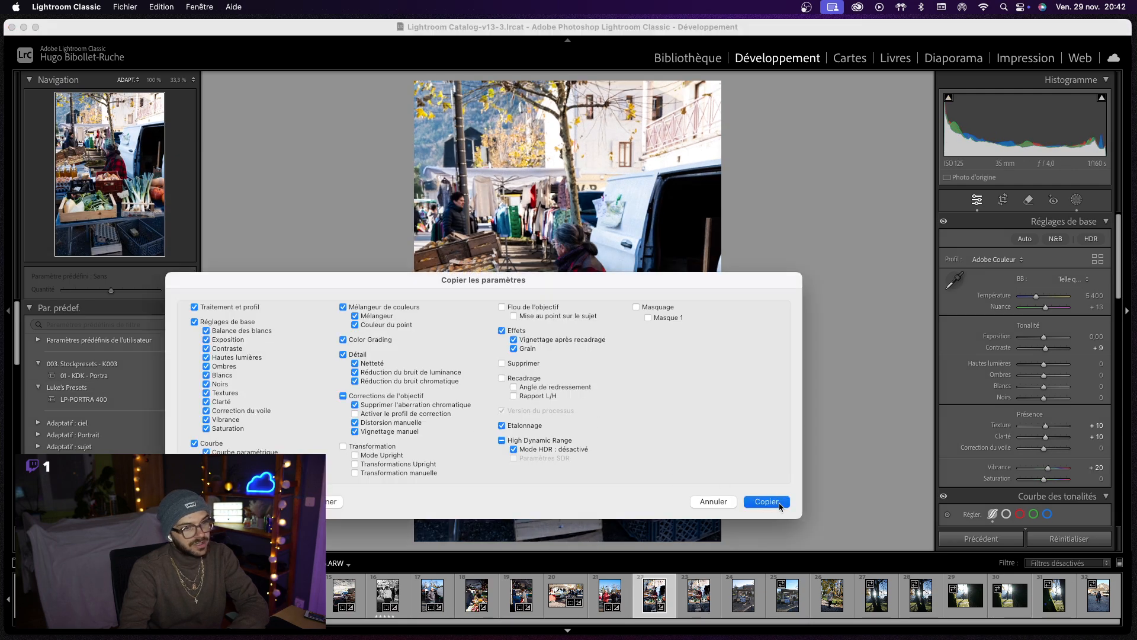
key("Right")
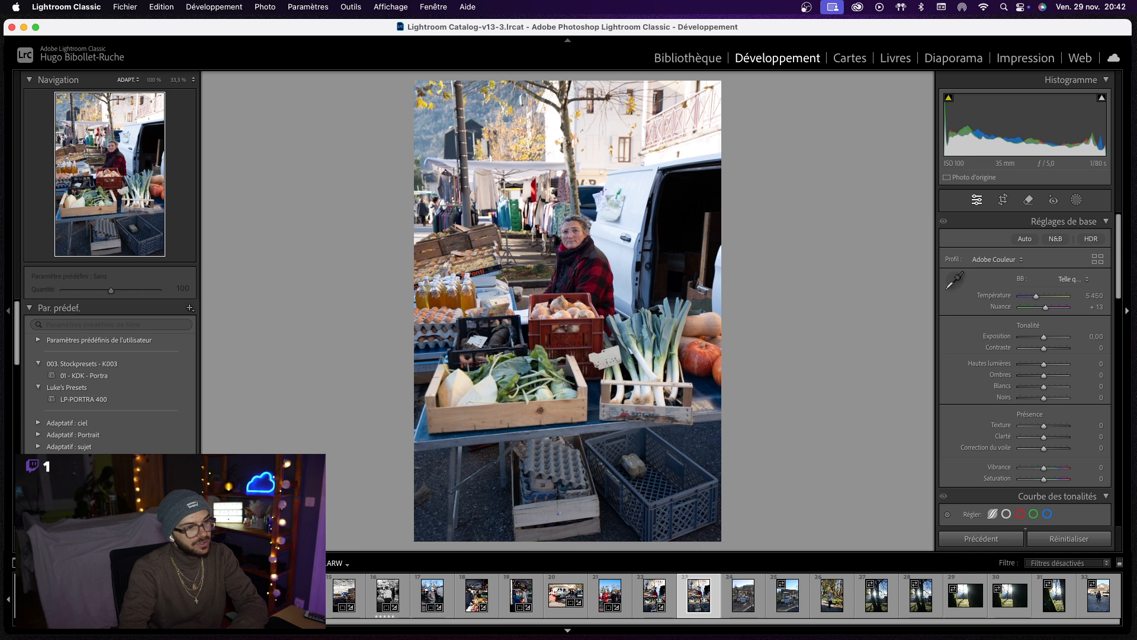
key("super+shift+v")
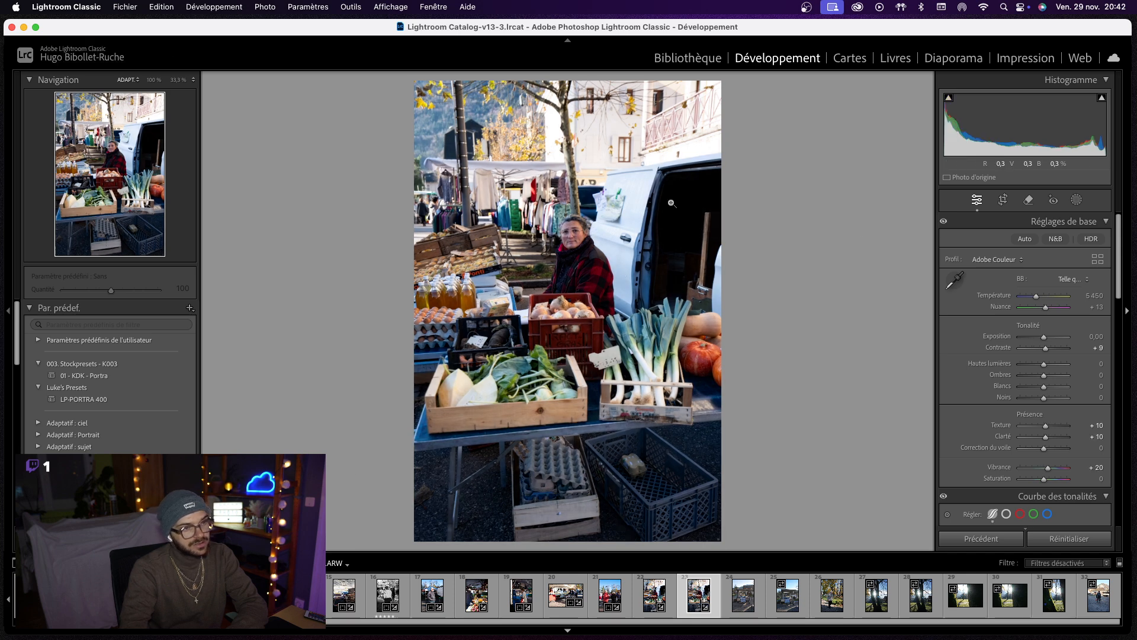
- Switch to the next photo with the food trailer, rotate its crop by about 1.71° and check the trailer up close
key("Right")
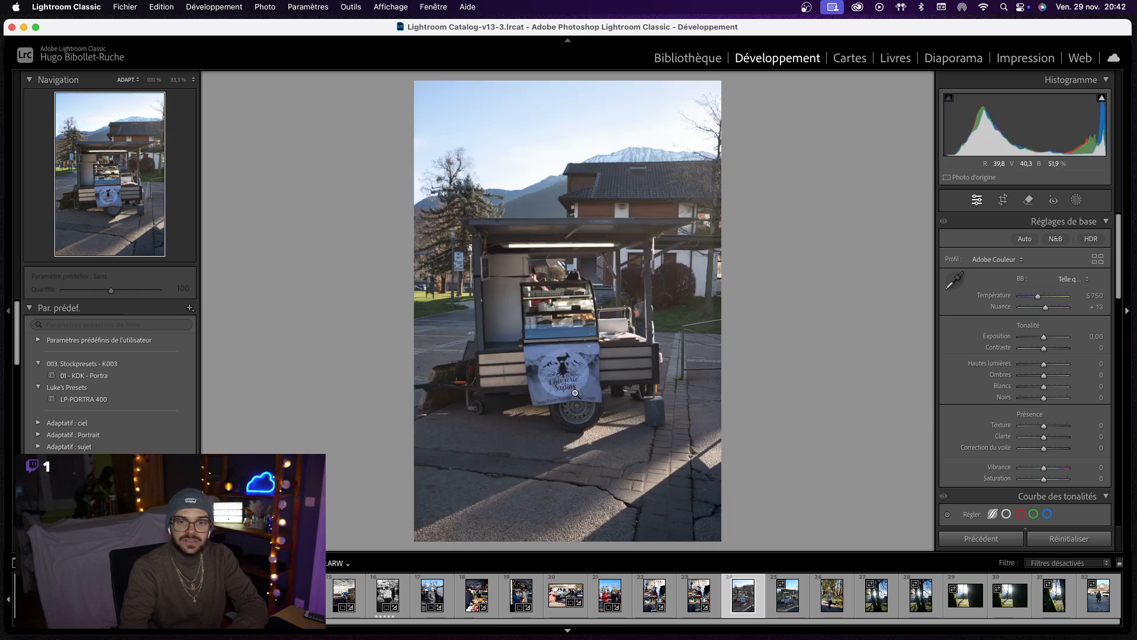
left_click(1002, 199)
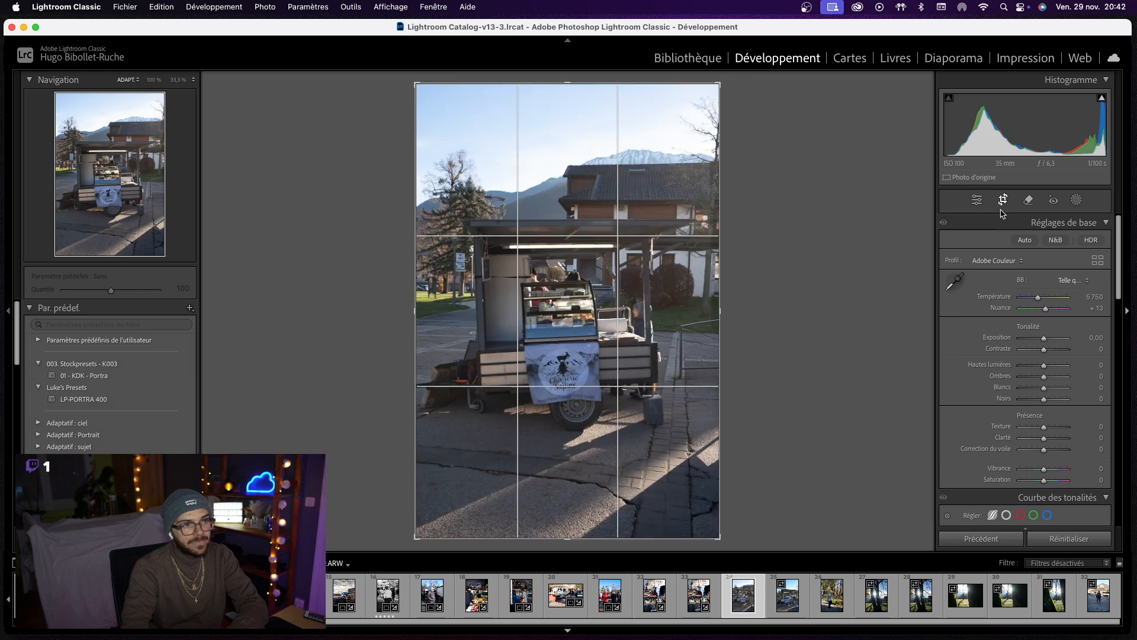
left_click_drag(743, 542, 738, 553)
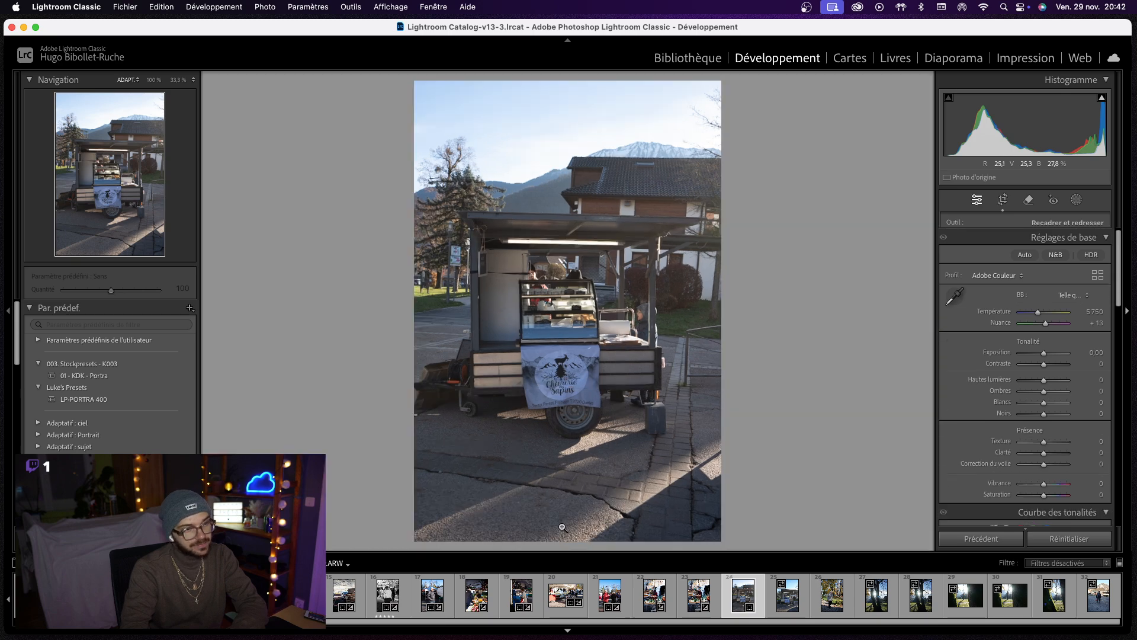
key("Return")
left_click(499, 221)
scroll(509, 222, "down", 5)
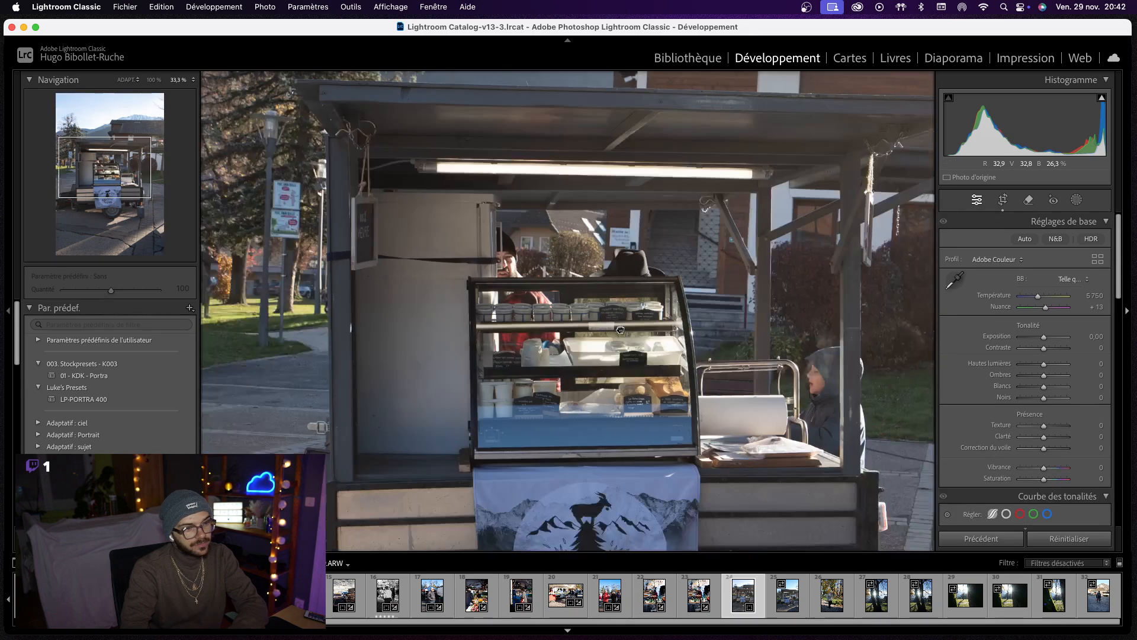
left_click(541, 220)
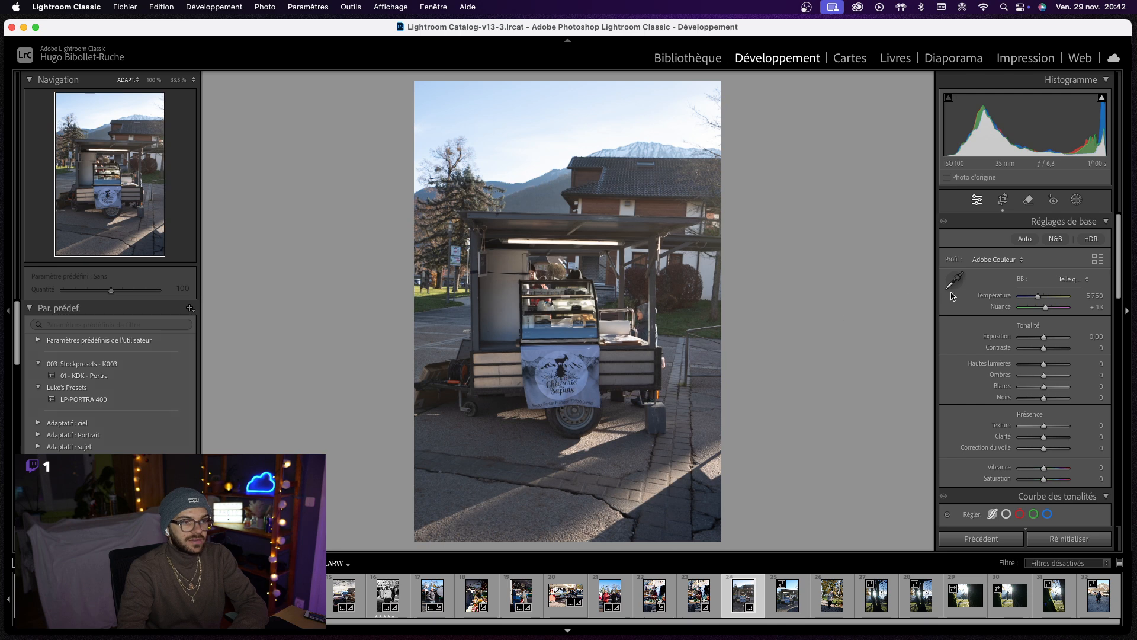
- Straighten the food trailer photo along the vertical railing post beside the trailer, giving an angle of about -0.11°
left_click(1002, 201)
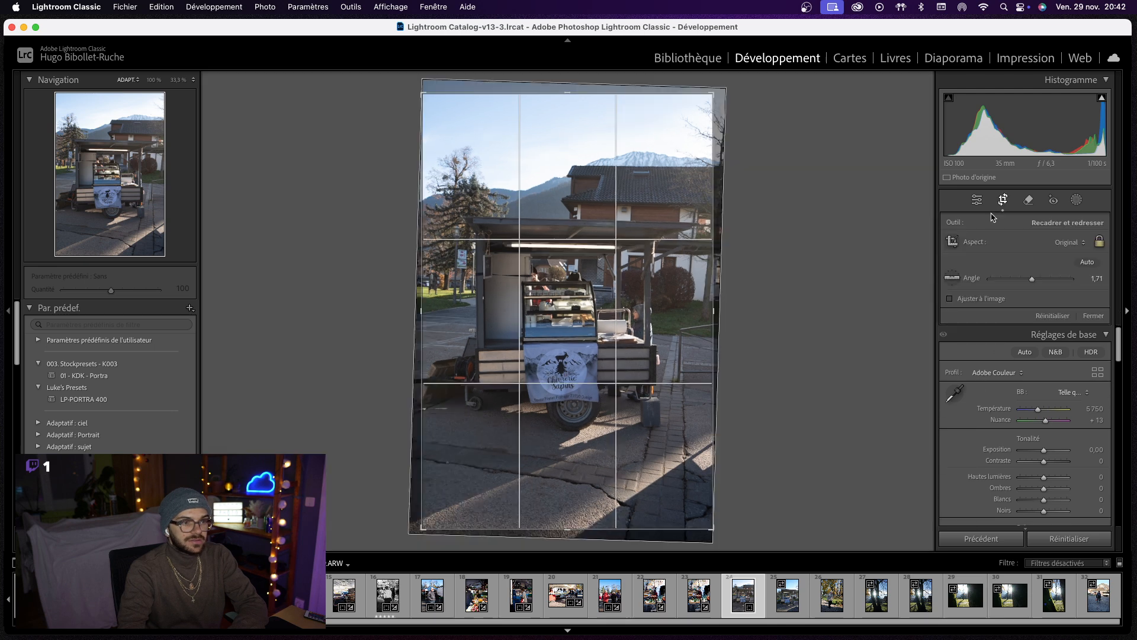
left_click(952, 278)
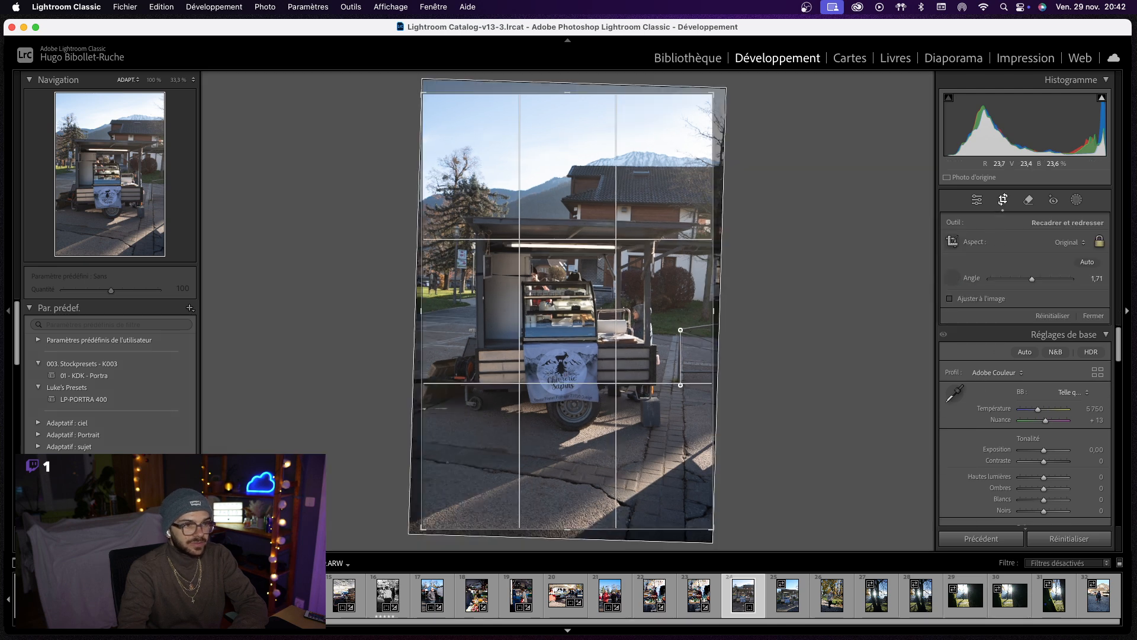
left_click_drag(679, 390, 654, 384)
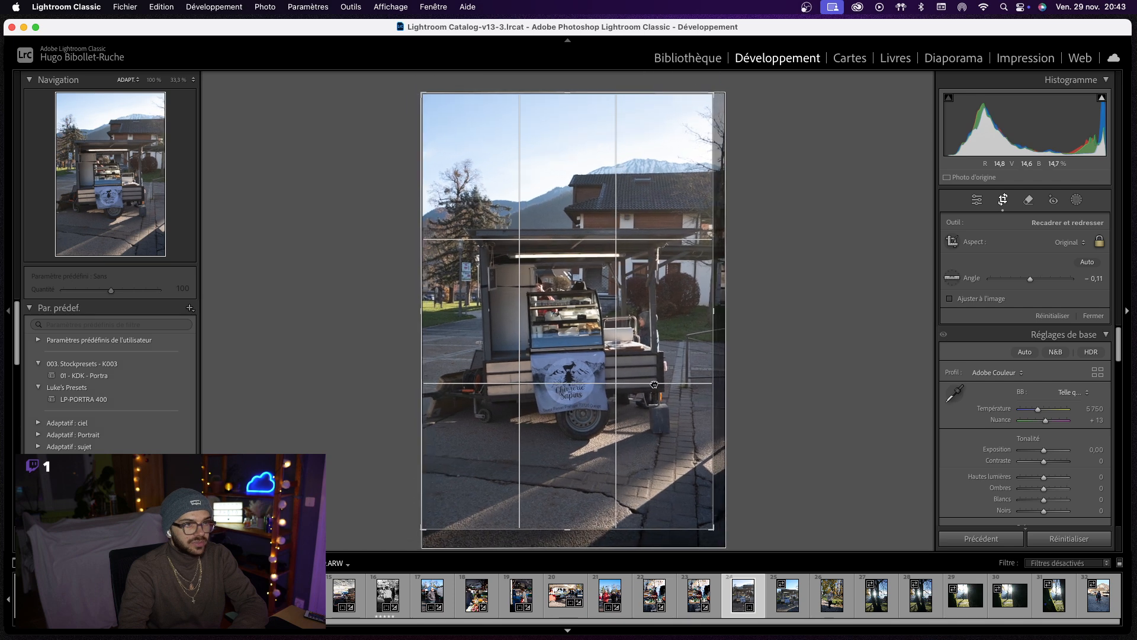
key("Return")
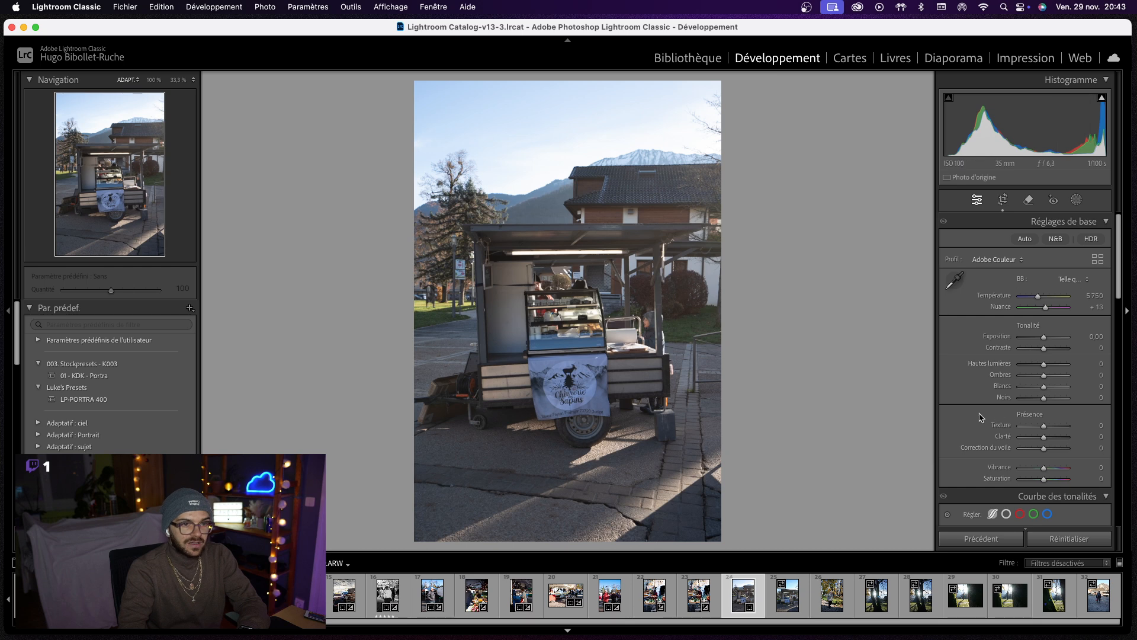
- Enable chromatic aberration removal and the lens profile correction for the food trailer photo and check the result
scroll(972, 416, "down", 10)
scroll(971, 416, "down", 8)
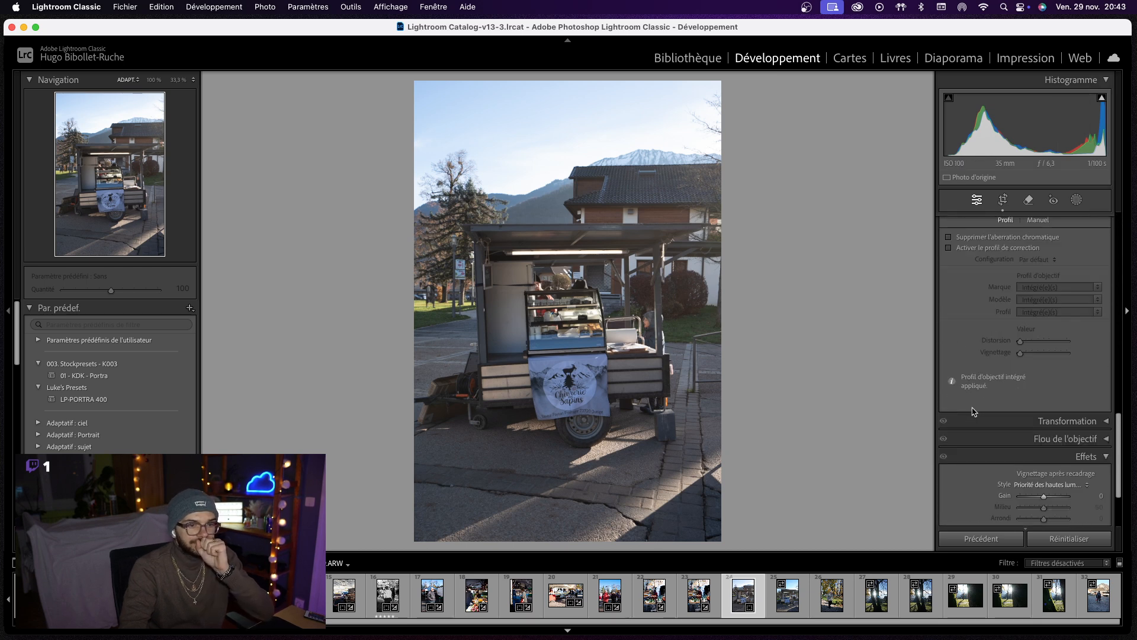
left_click(1001, 235)
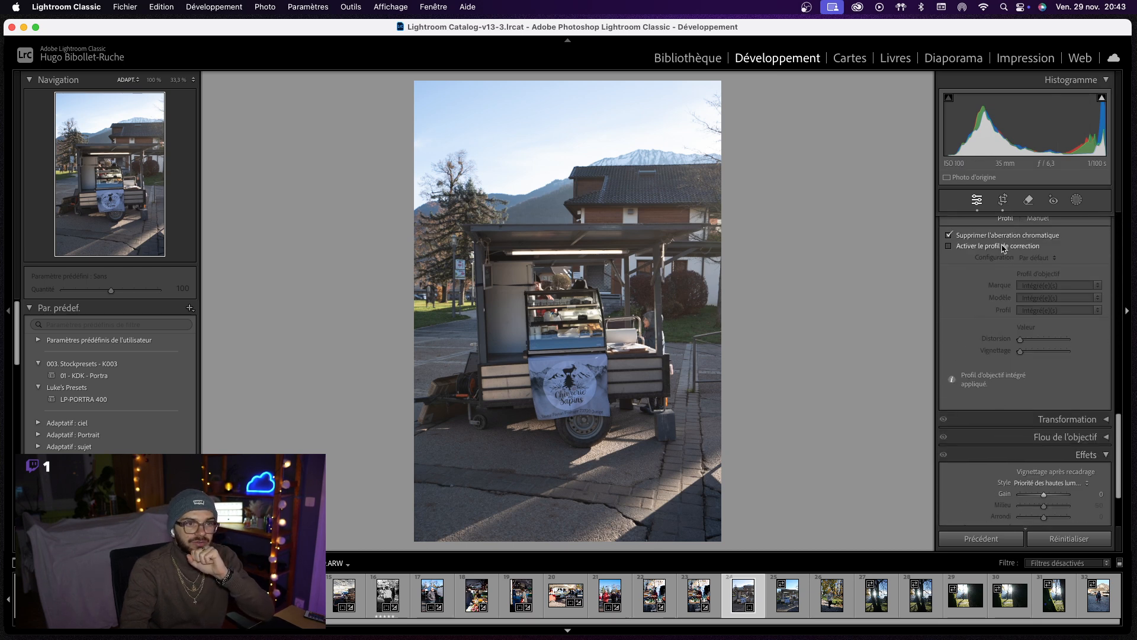
left_click(1004, 247)
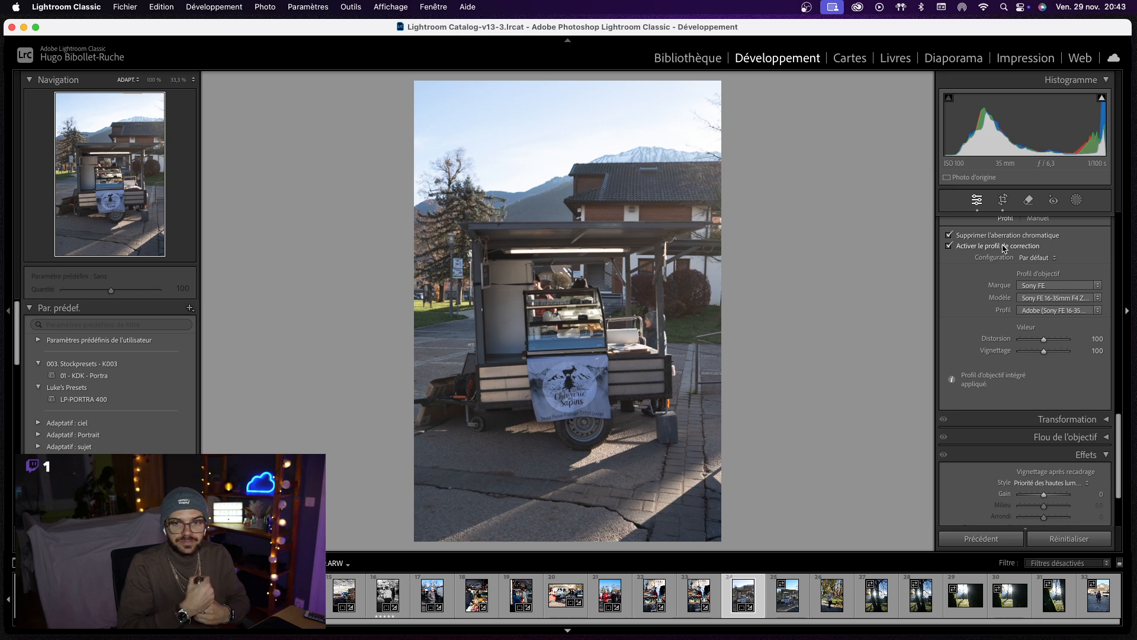
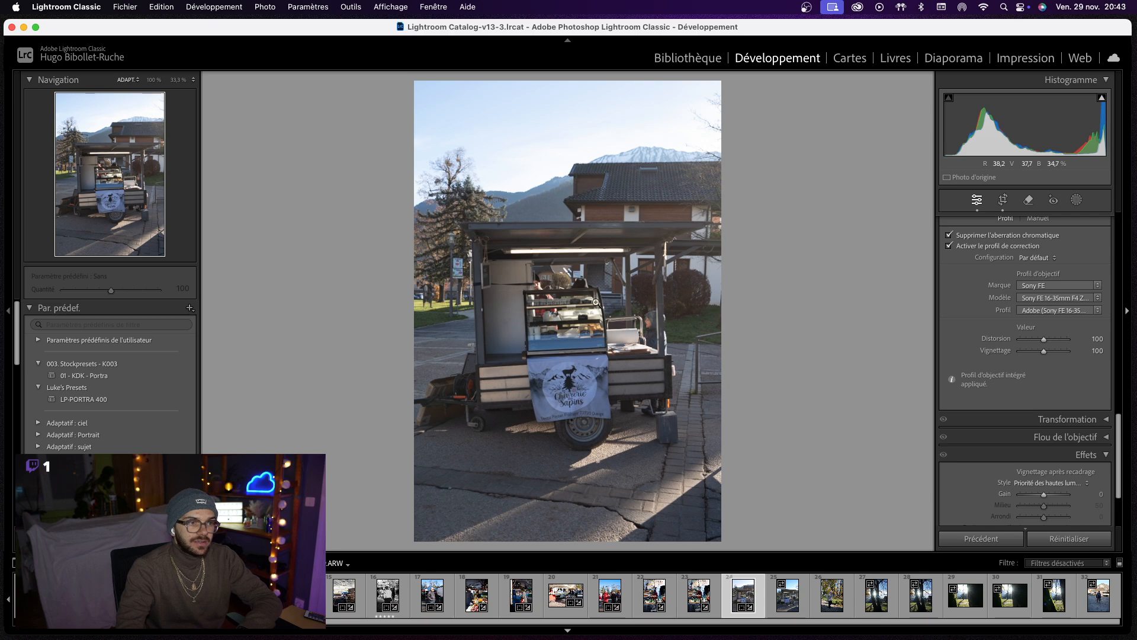
left_click(556, 305)
left_click(766, 184)
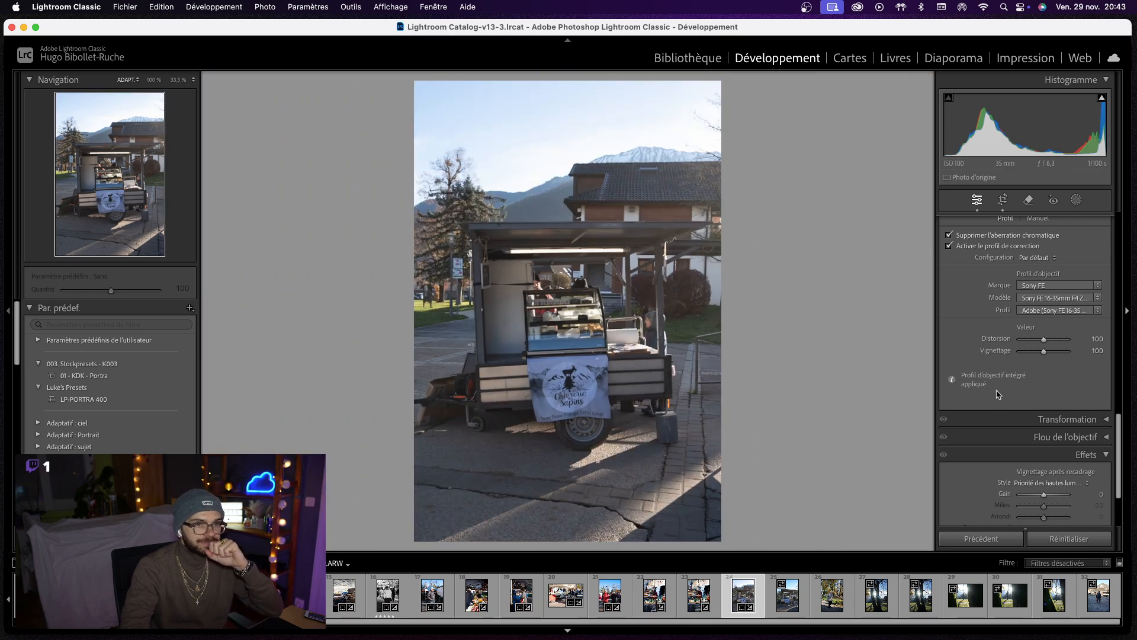
- Add grain with amount 60, size 50 and roughness 60, and inspect it up close on the trailer
scroll(994, 402, "down", 4)
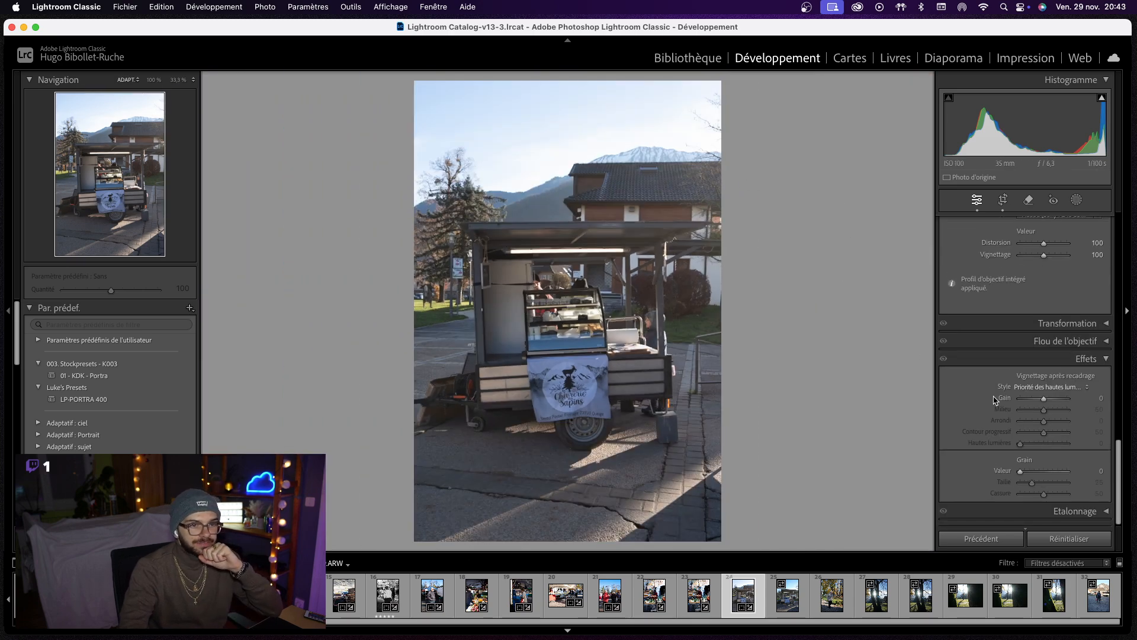
left_click(1094, 475)
type("60")
key("Return")
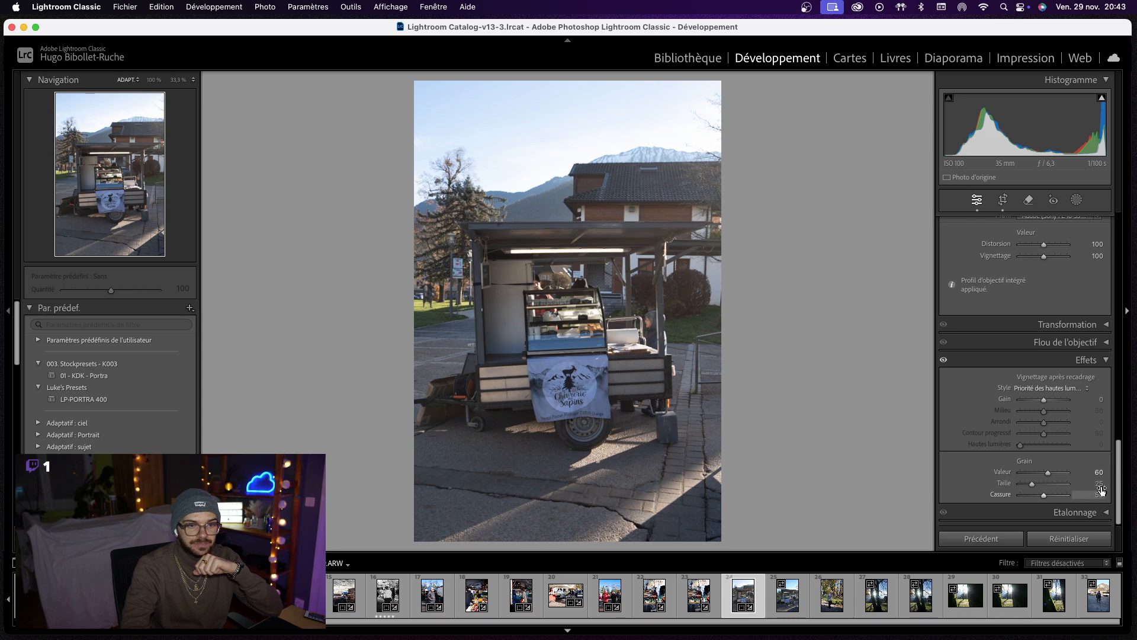
left_click(1099, 485)
type("50")
key("Return")
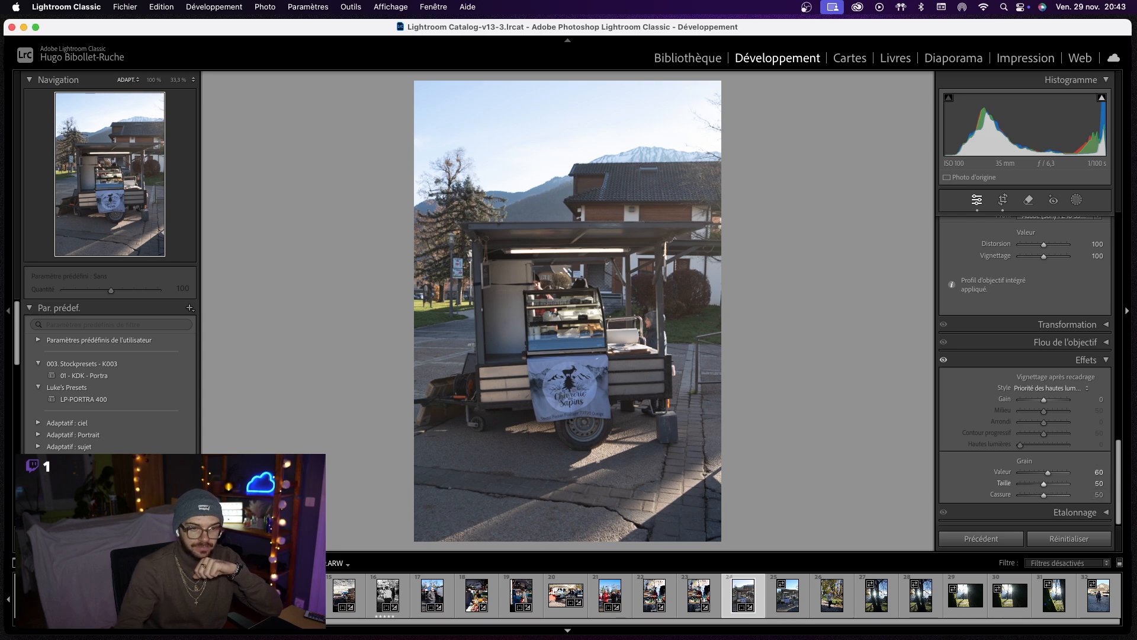
left_click(1098, 495)
type("60")
key("Return")
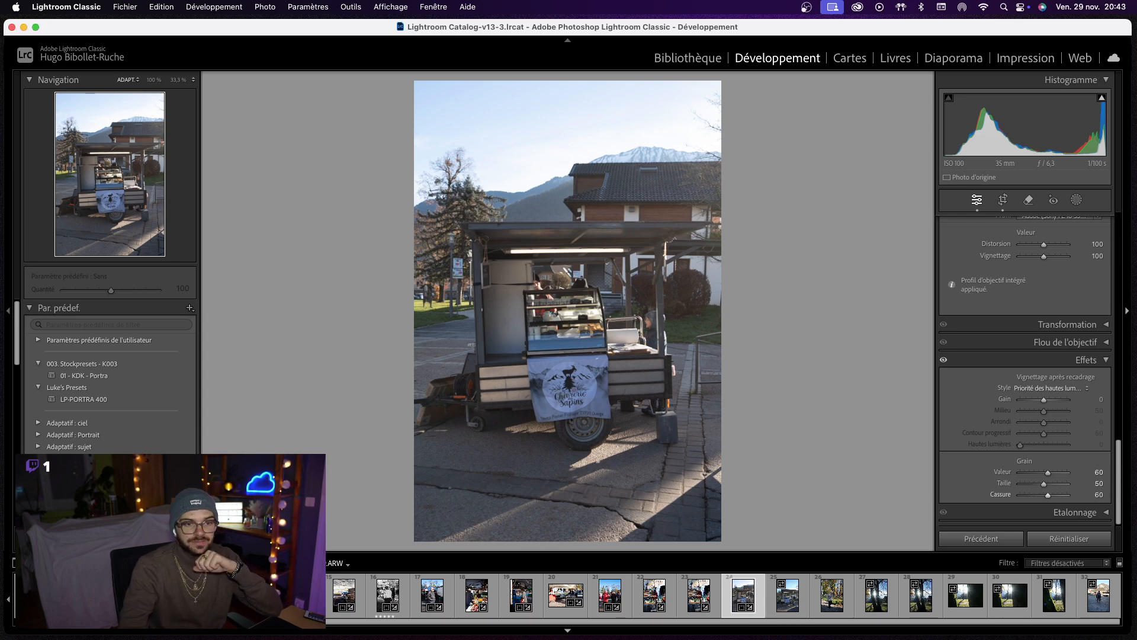
key("z")
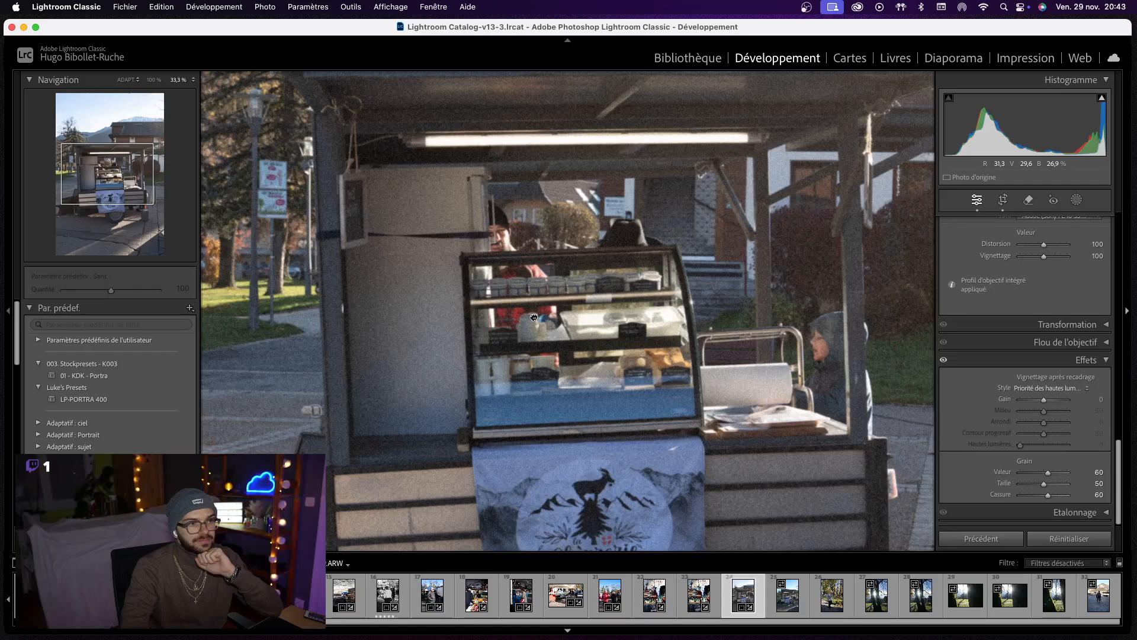
key("z")
- Try lifting the lights region of the tone curve, reset it, and lower the darks region to about -18
scroll(971, 388, "up", 3)
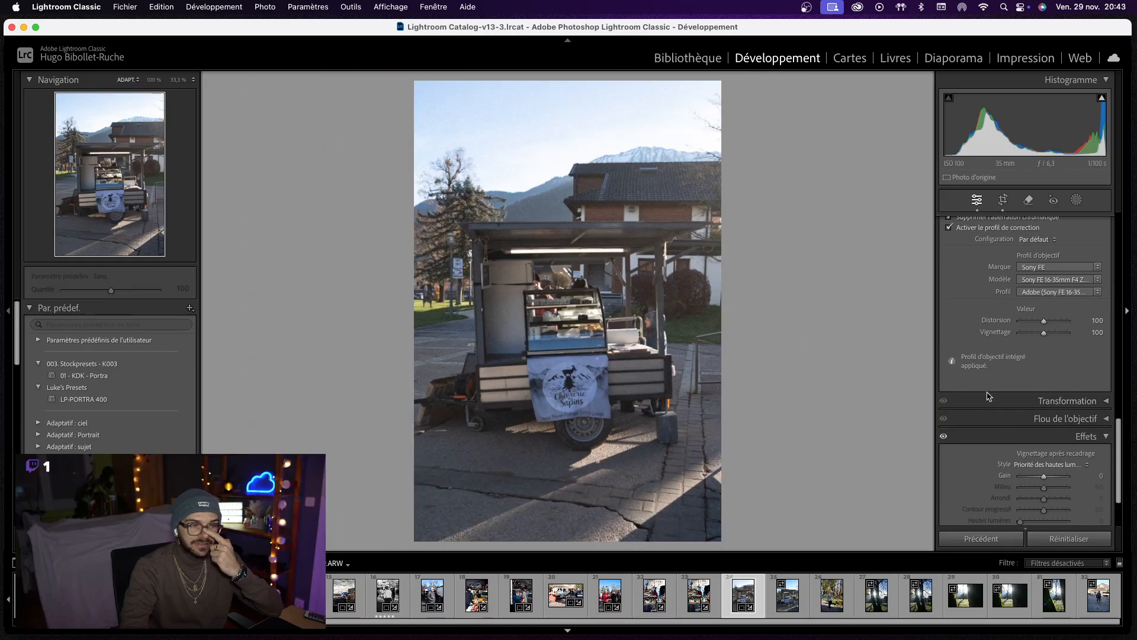
scroll(989, 359, "up", 10)
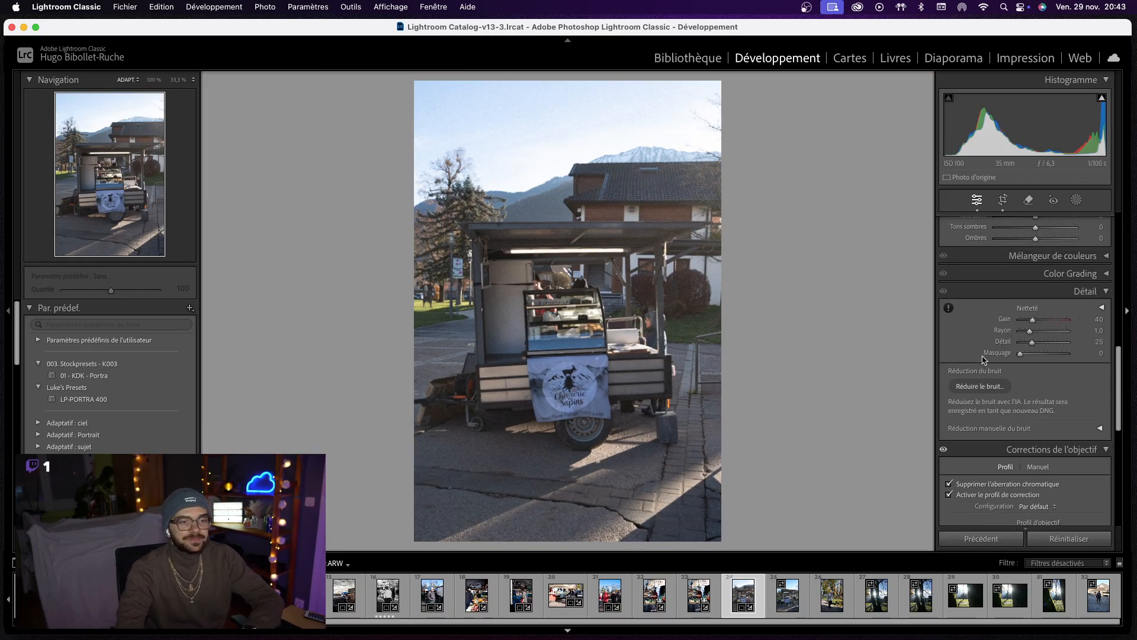
scroll(983, 358, "up", 7)
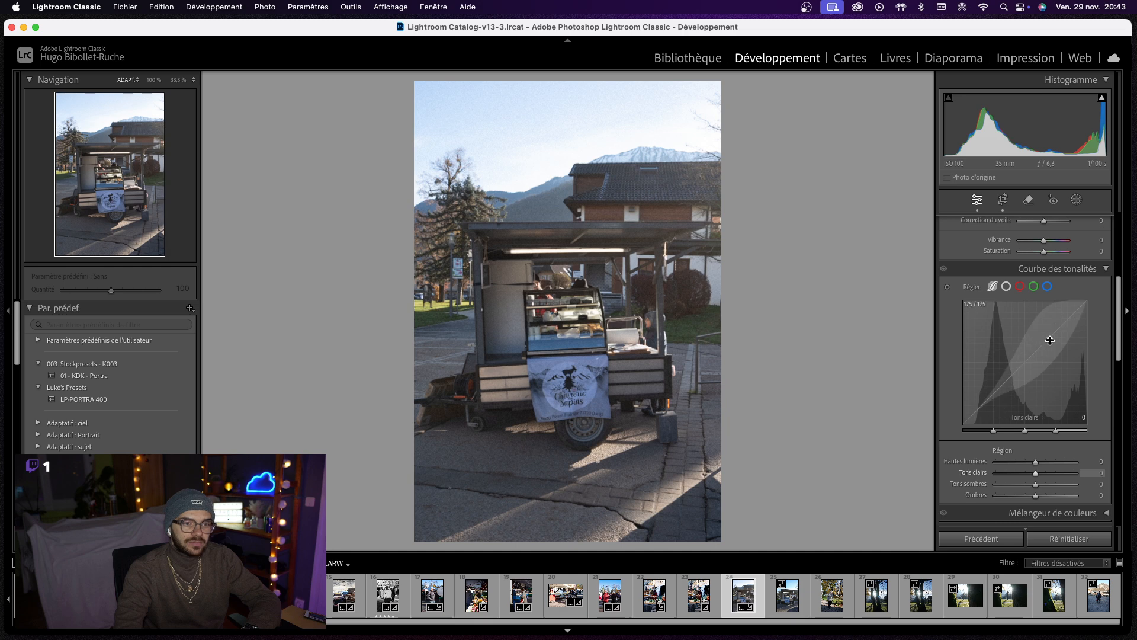
left_click_drag(1051, 336, 1052, 330)
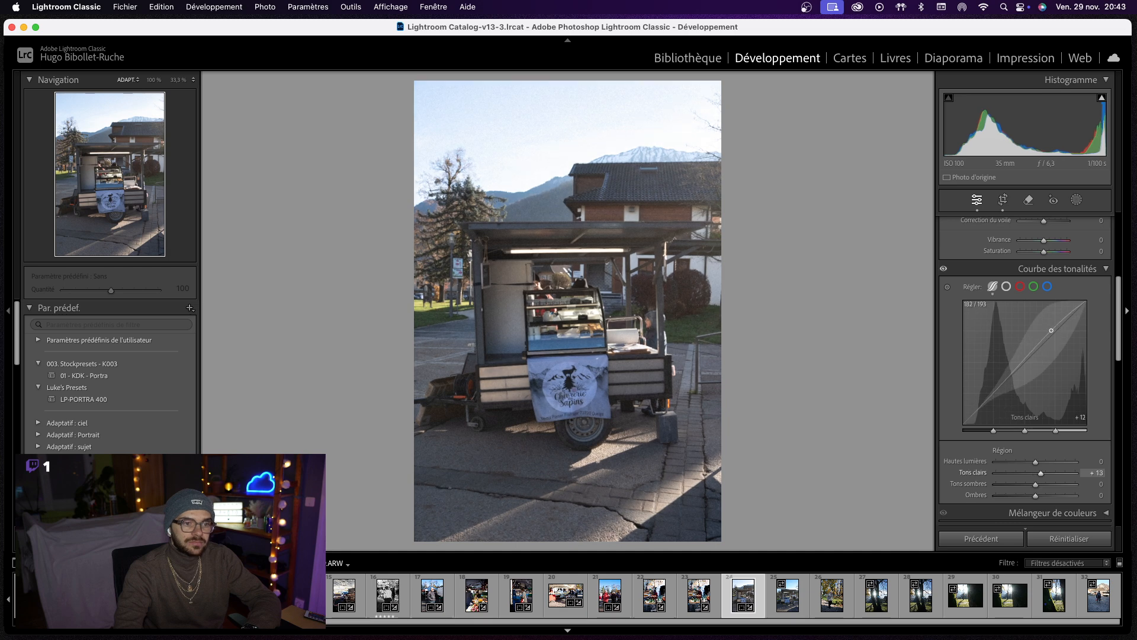
double_click(1049, 333)
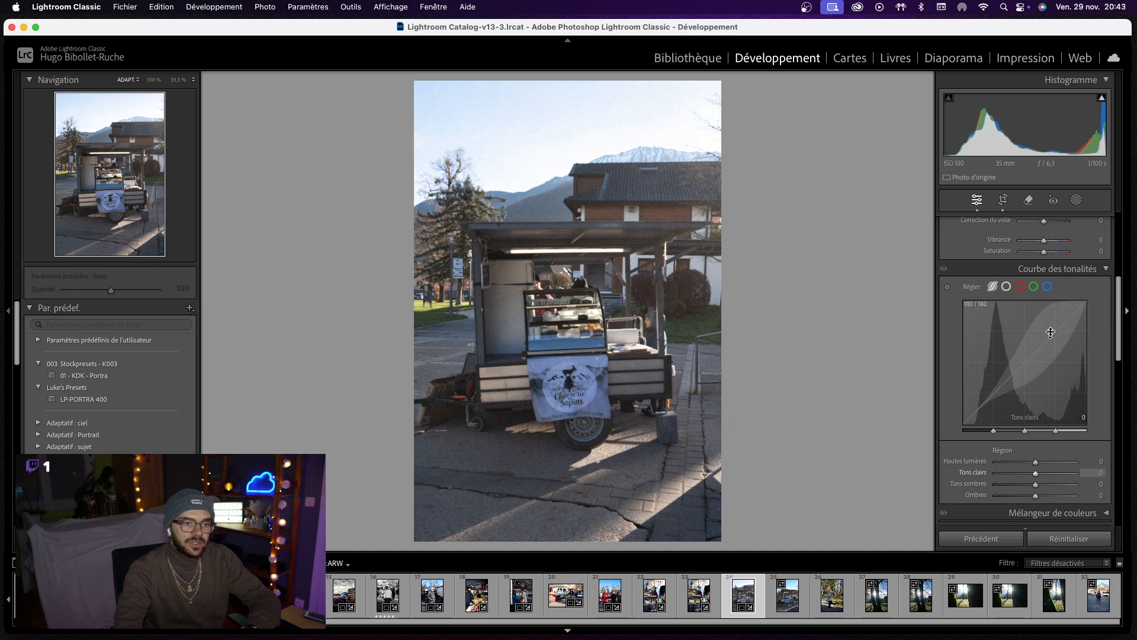
left_click_drag(999, 388, 1000, 395)
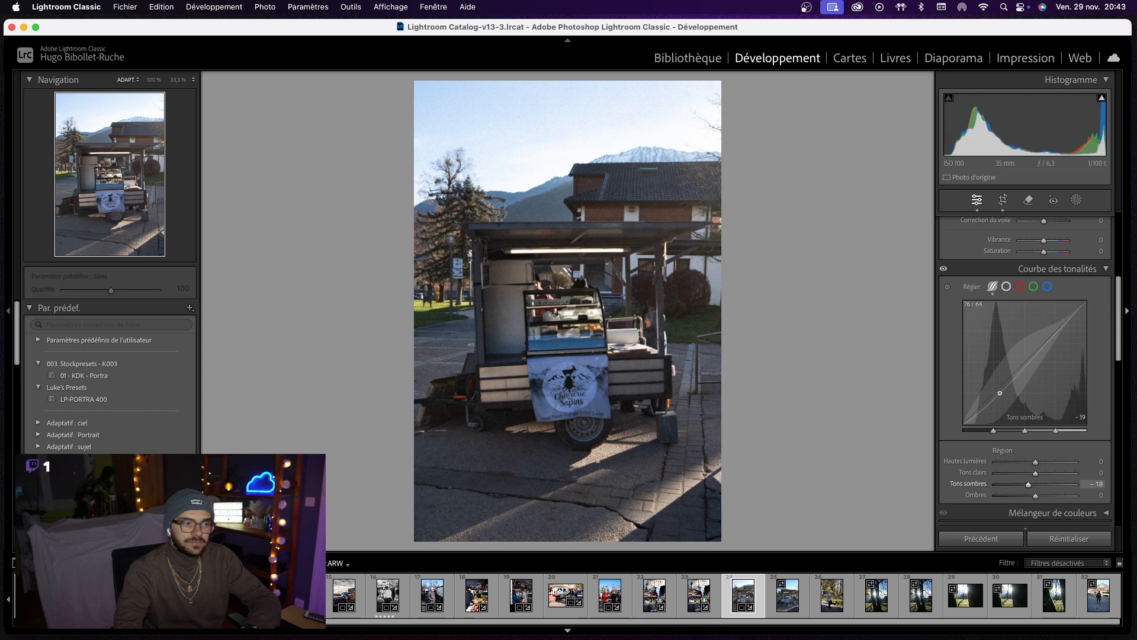
- Set contrast to +30 and whites to +15, and reset the shadows to 0
scroll(1000, 395, "up", 5)
scroll(1001, 396, "up", 3)
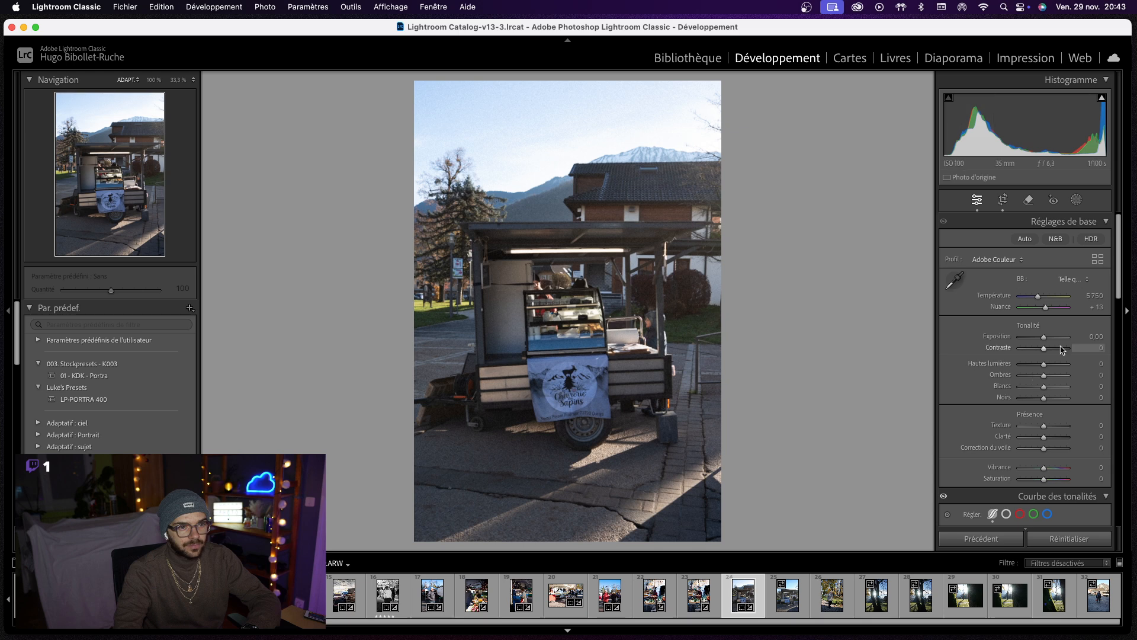
left_click_drag(1052, 353, 1043, 395)
double_click(1049, 380)
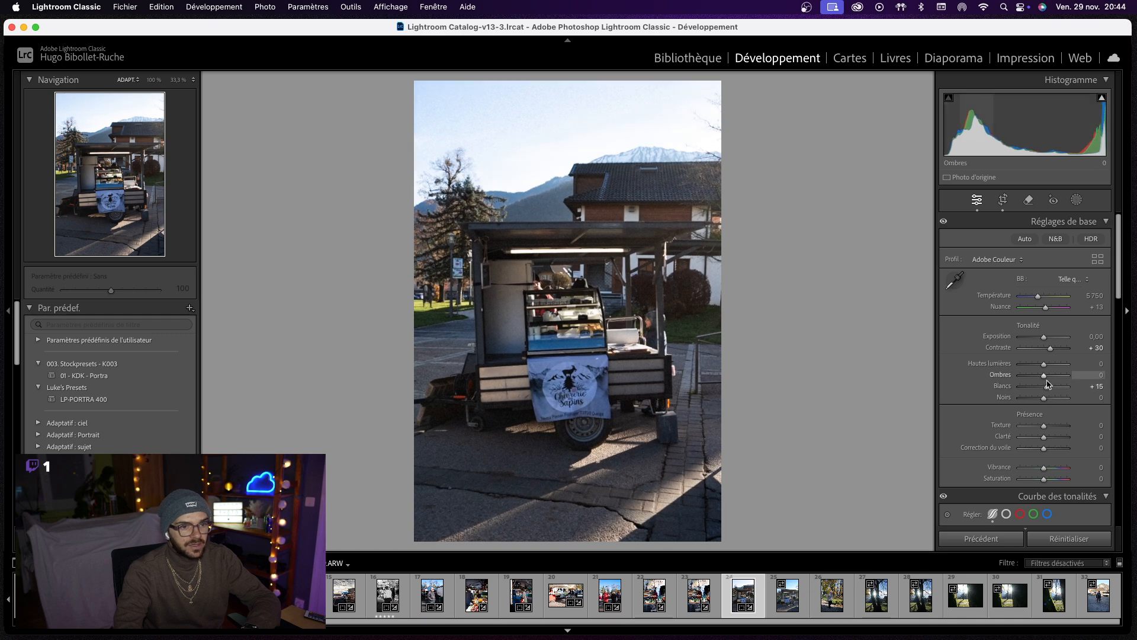
- Try a brush mask over the food trailer with feather 67, flow 100 and shadows 12, and delete the mask
left_click(1078, 202)
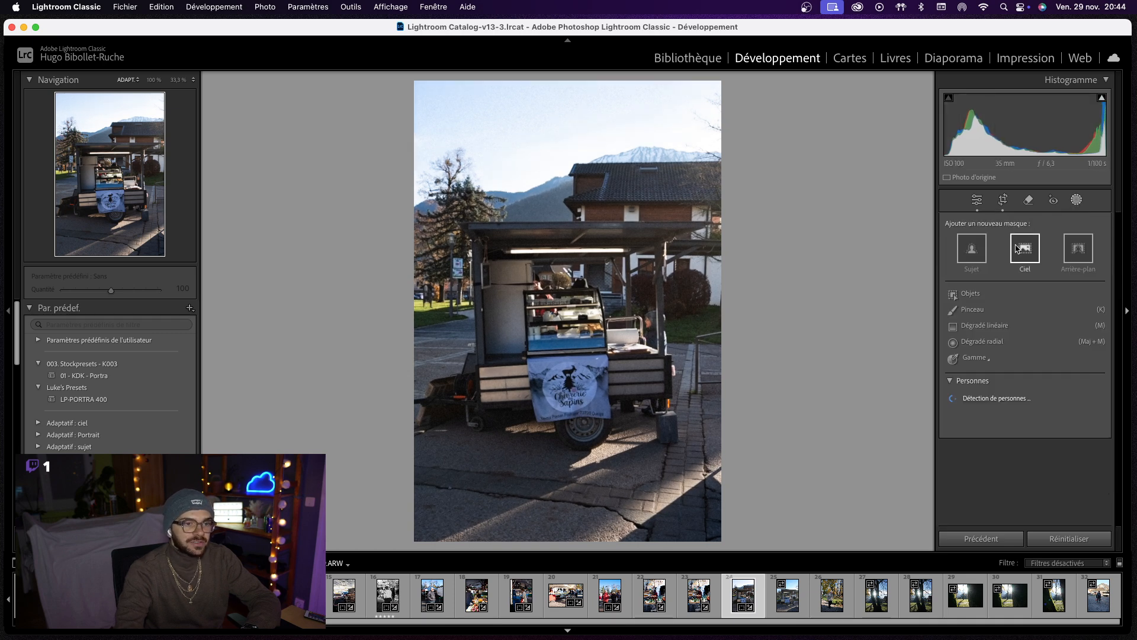
left_click(993, 311)
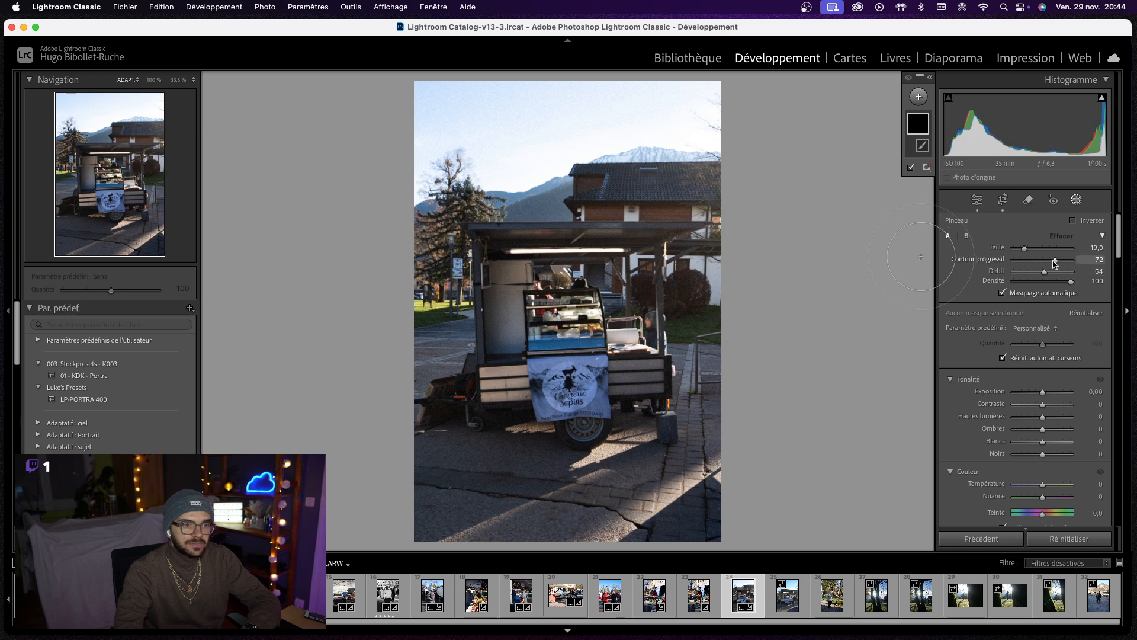
left_click_drag(1048, 261, 1051, 262)
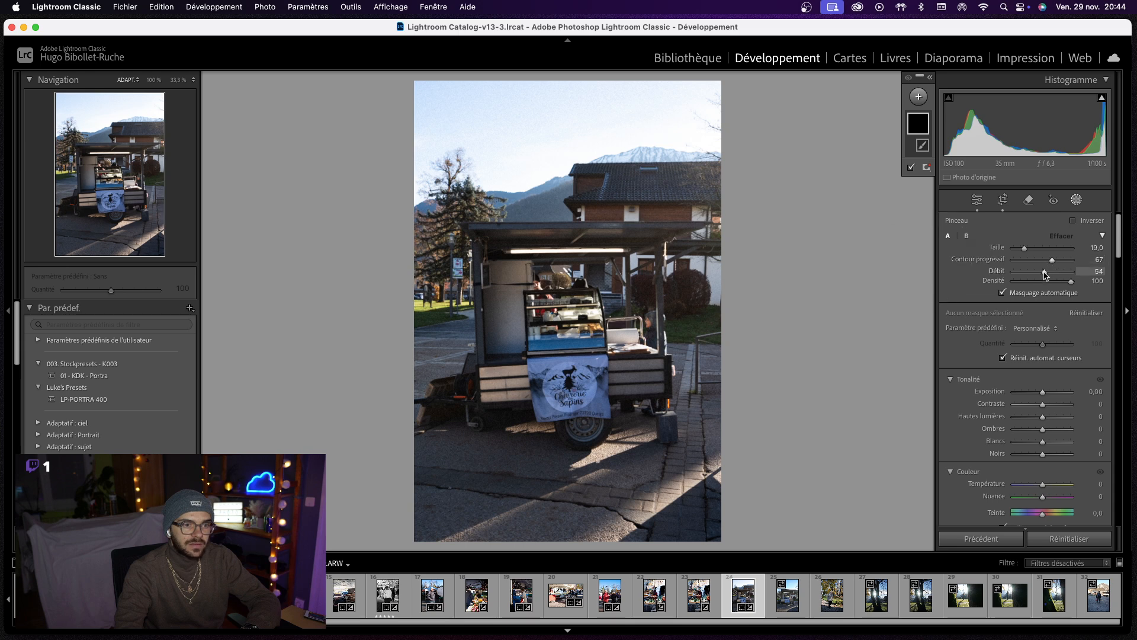
left_click(587, 297)
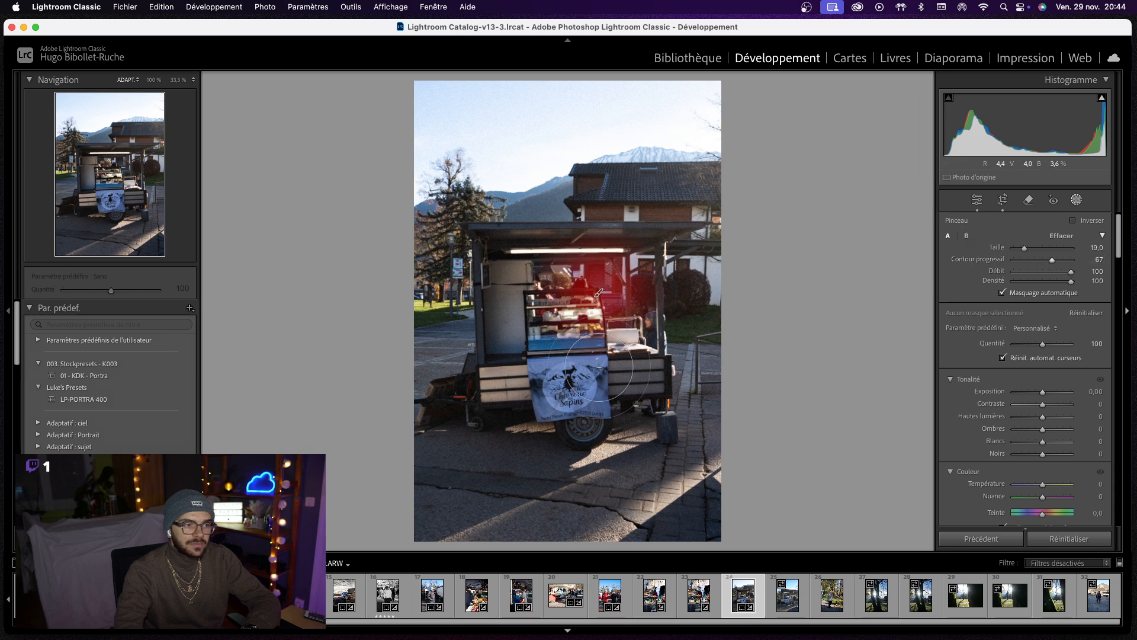
mouse_move(599, 367)
left_mouse_down()
mouse_move(643, 372)
mouse_move(502, 379)
mouse_move(500, 254)
mouse_move(652, 246)
mouse_move(647, 385)
mouse_move(596, 385)
mouse_move(582, 408)
mouse_move(480, 393)
mouse_move(506, 370)
left_mouse_up()
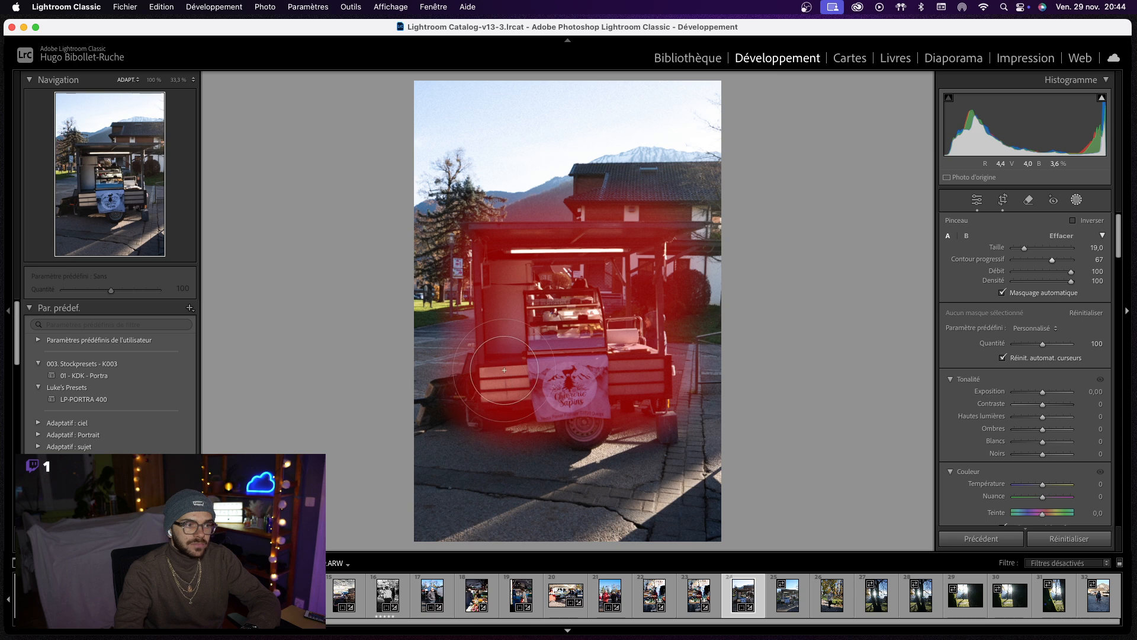
left_click_drag(1043, 430, 1047, 434)
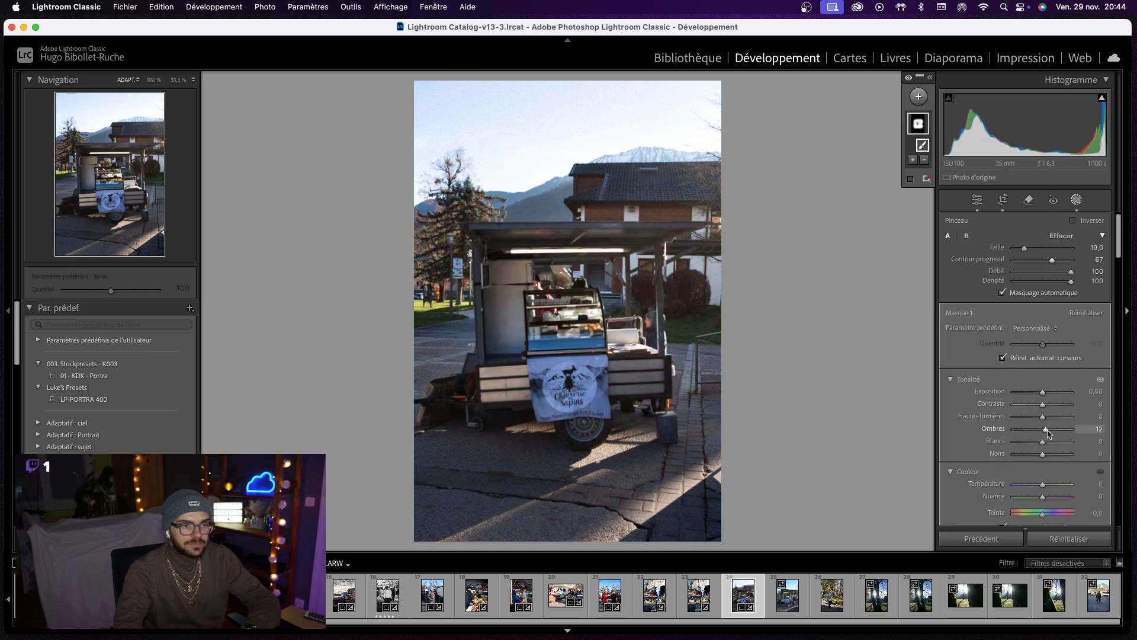
left_click(917, 119)
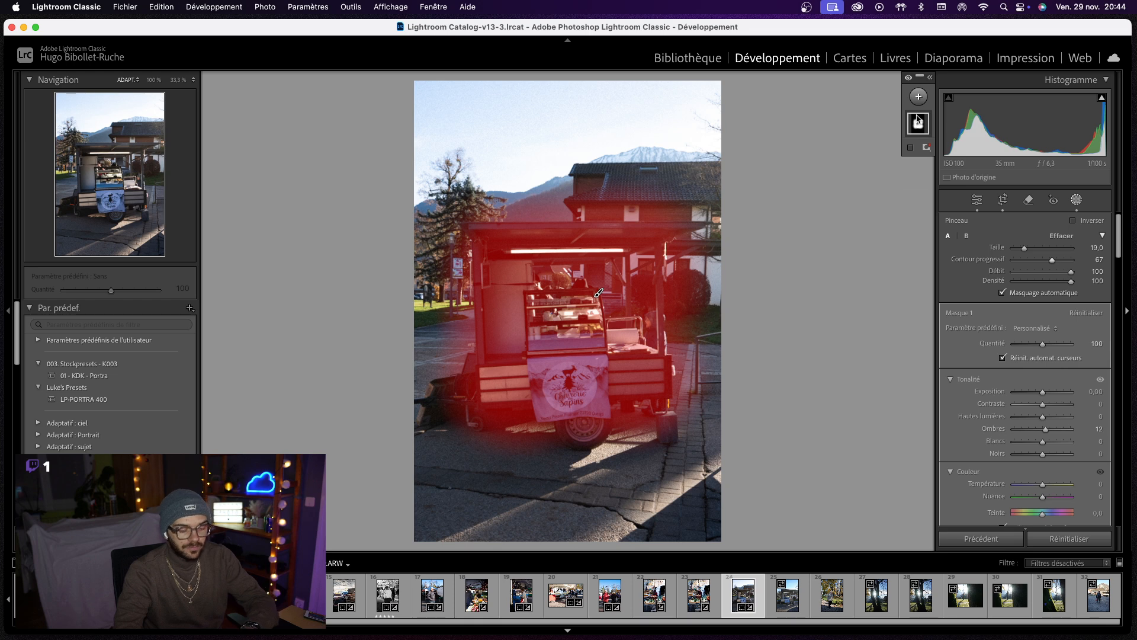
key("Delete")
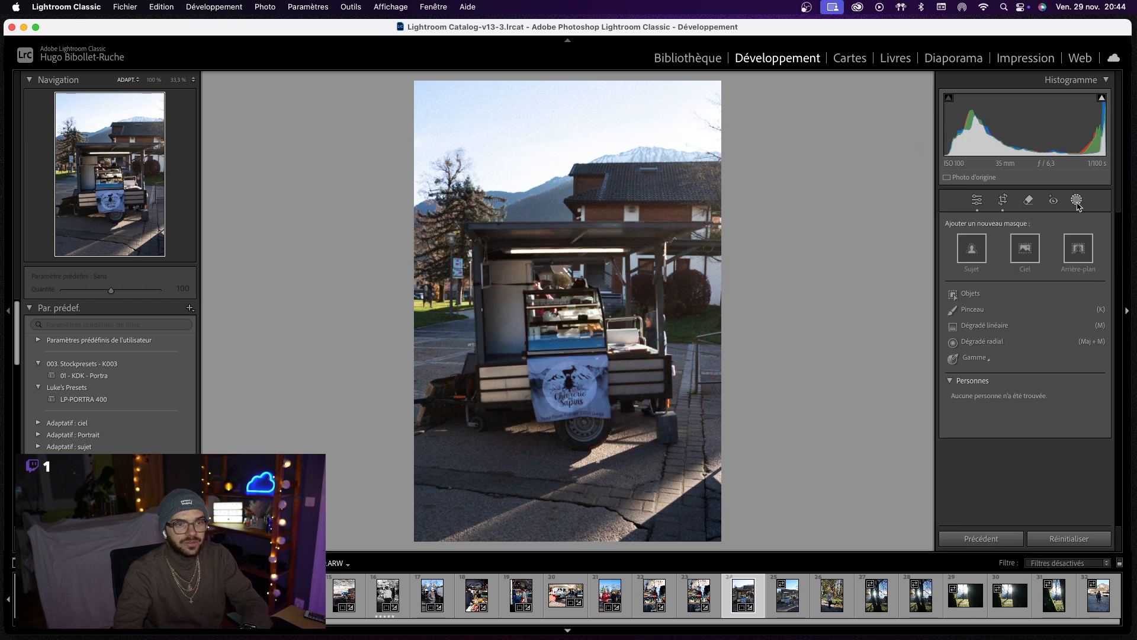
- Create a brush mask with feather 85 and flow 70, and paint it over the food trailer
left_click(1075, 203)
left_click(1076, 203)
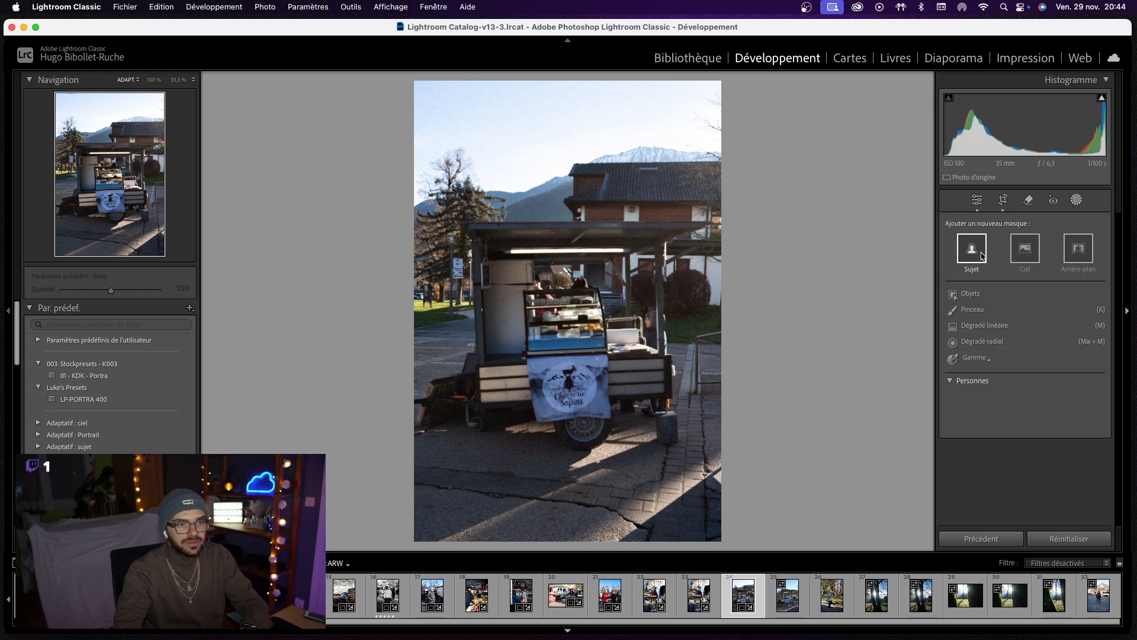
left_click(983, 310)
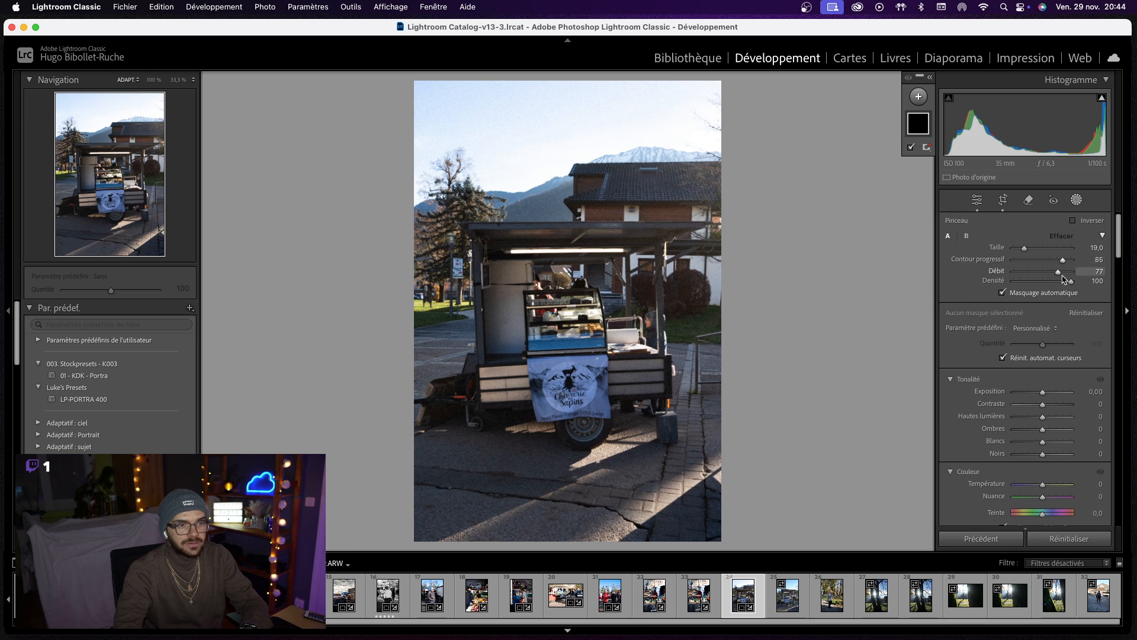
left_click_drag(1058, 276, 1054, 276)
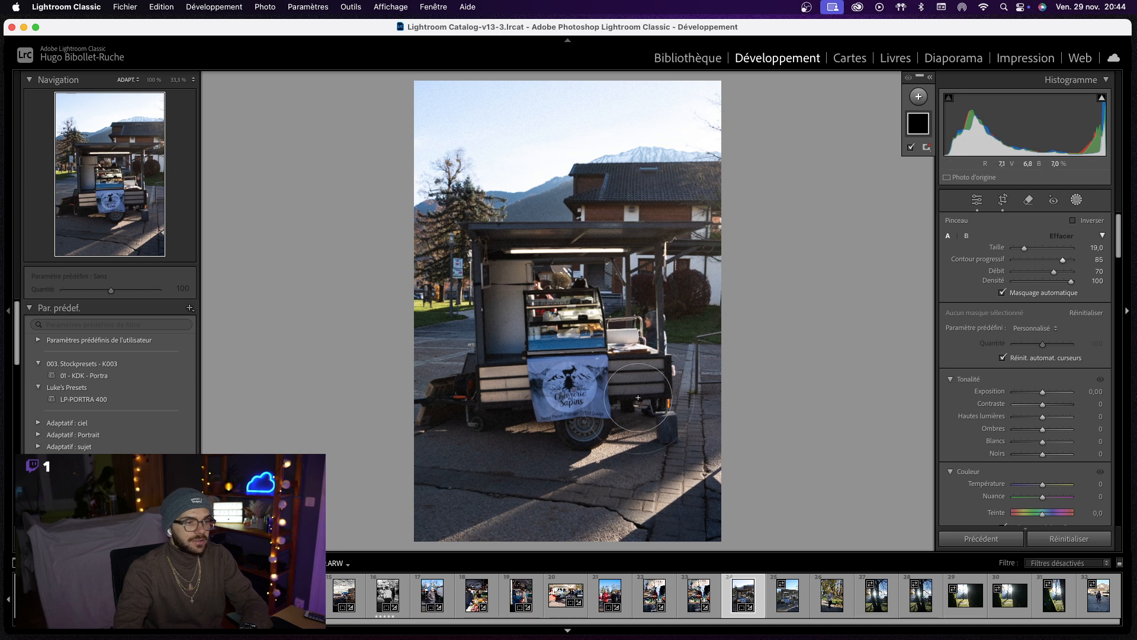
mouse_move(633, 376)
left_mouse_down()
mouse_move(646, 264)
mouse_move(537, 268)
mouse_move(509, 273)
mouse_move(524, 380)
mouse_move(536, 320)
mouse_move(559, 364)
mouse_move(580, 304)
mouse_move(589, 424)
mouse_move(566, 380)
mouse_move(459, 409)
left_mouse_up()
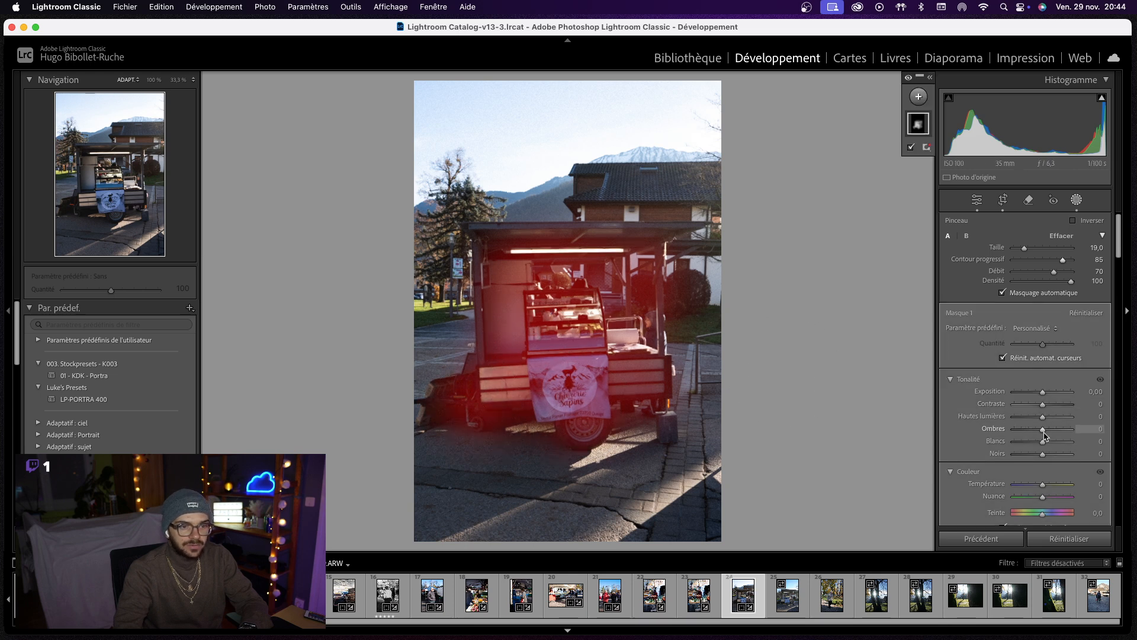
- Set the trailer mask's contrast to 33 and shadows to 27, keep its highlights at 0, and check the trailer at 33.3% zoom
left_click_drag(1045, 435, 1069, 429)
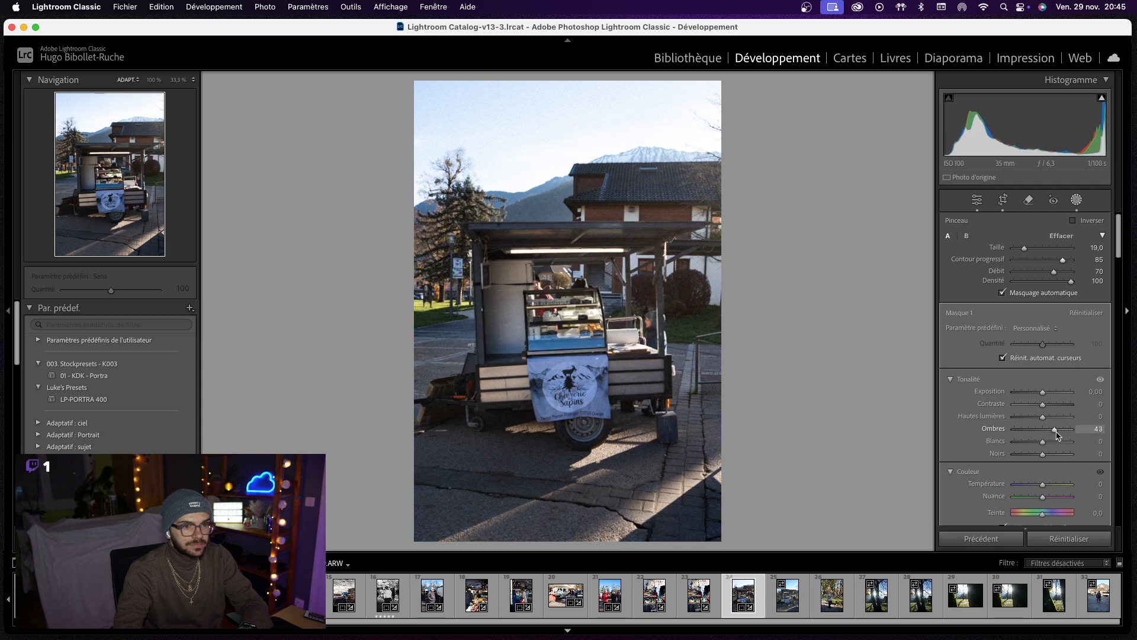
mouse_move(1054, 435)
left_mouse_down()
mouse_move(1043, 407)
mouse_move(1048, 420)
left_mouse_up()
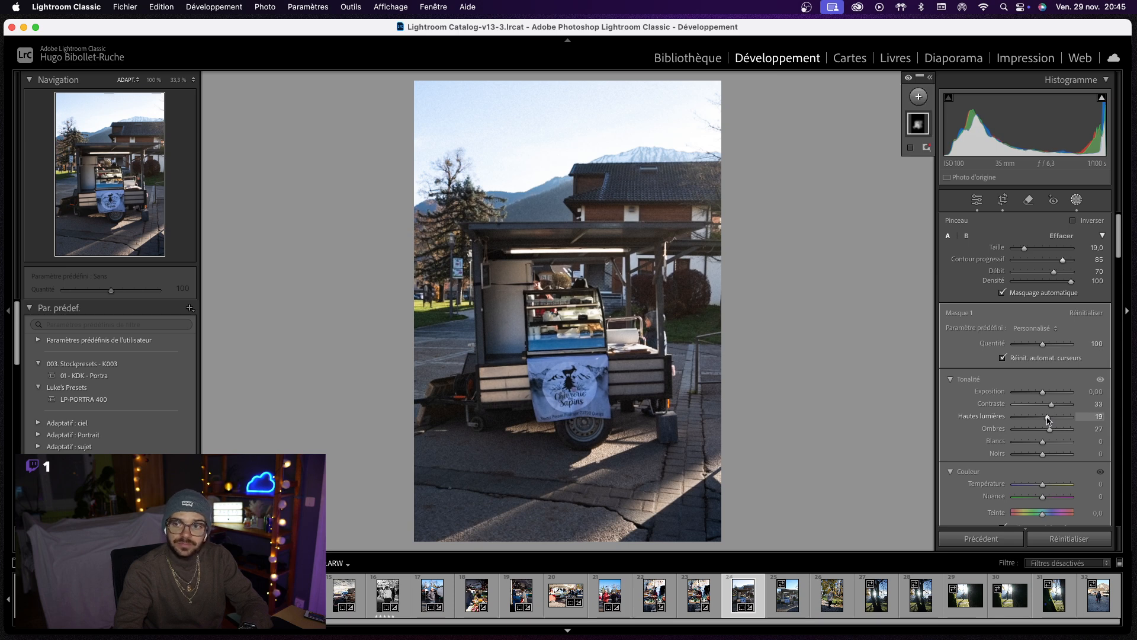
double_click(1047, 420)
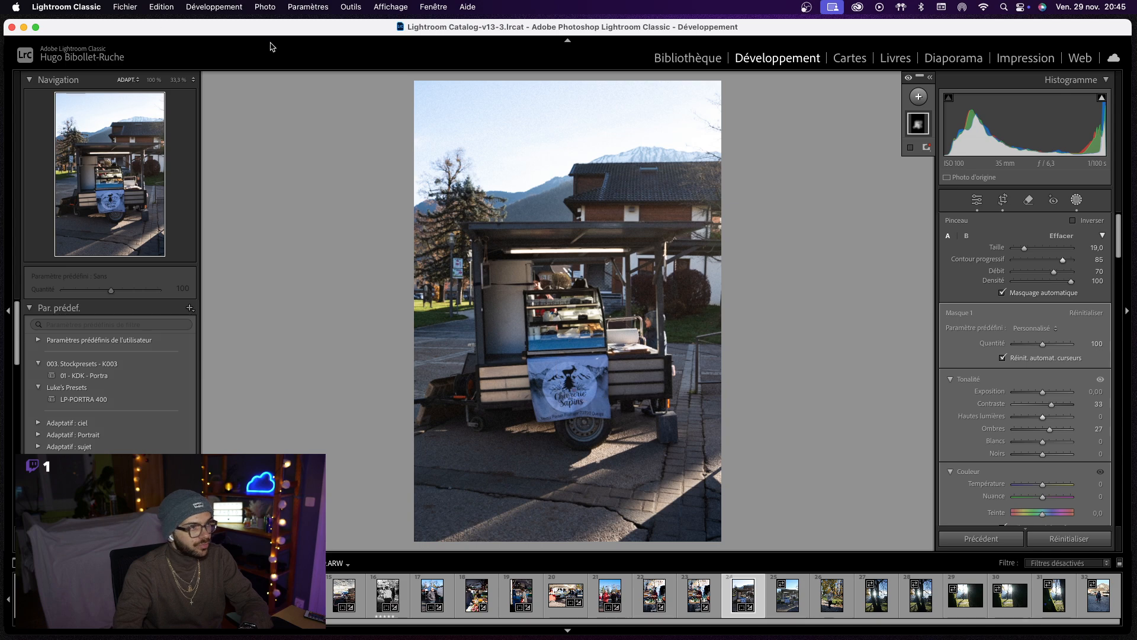
left_click(177, 80)
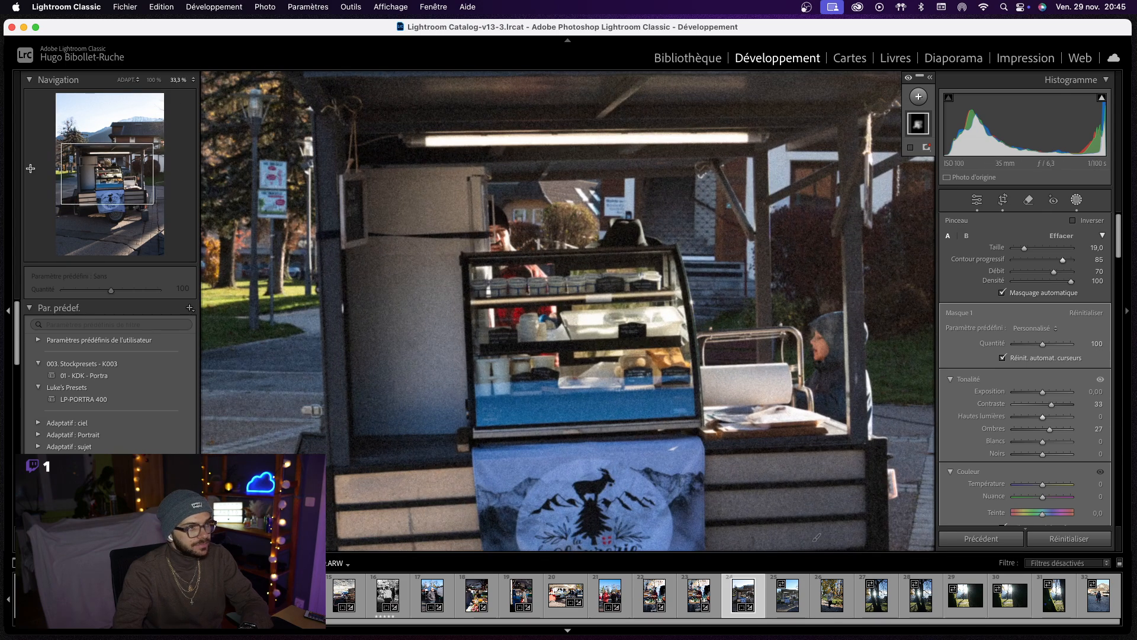
- Refine the brush mask on the food trailer: set highlights to 37, whites to 3, blacks to −10 and saturation to about 7
left_click(111, 172)
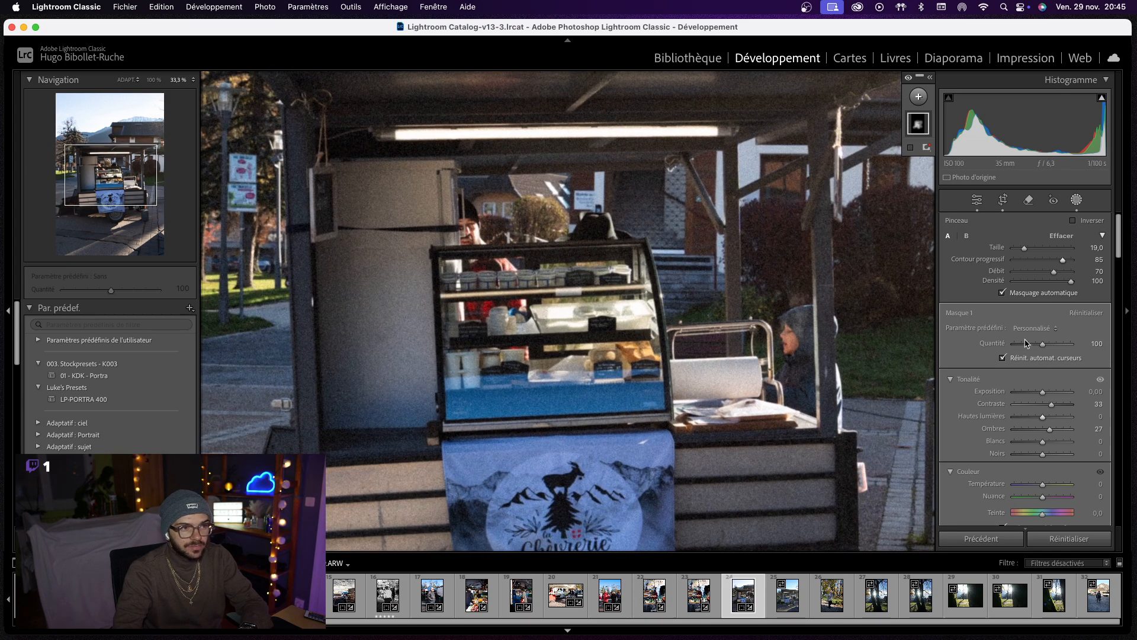
left_click_drag(1043, 417, 1044, 421)
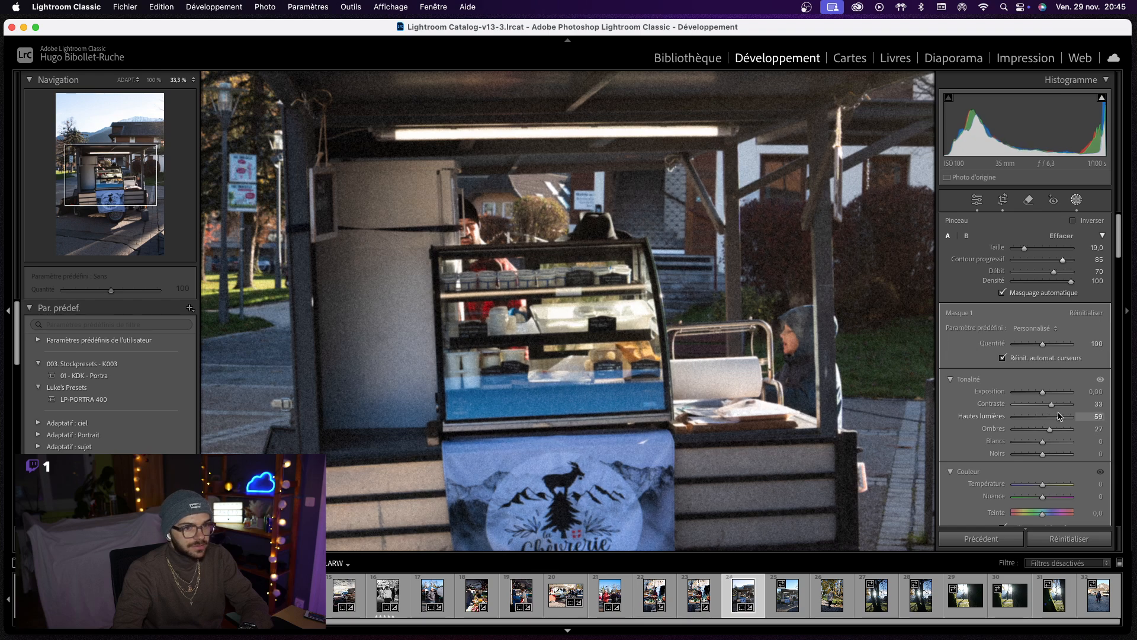
left_click_drag(1045, 444, 1052, 445)
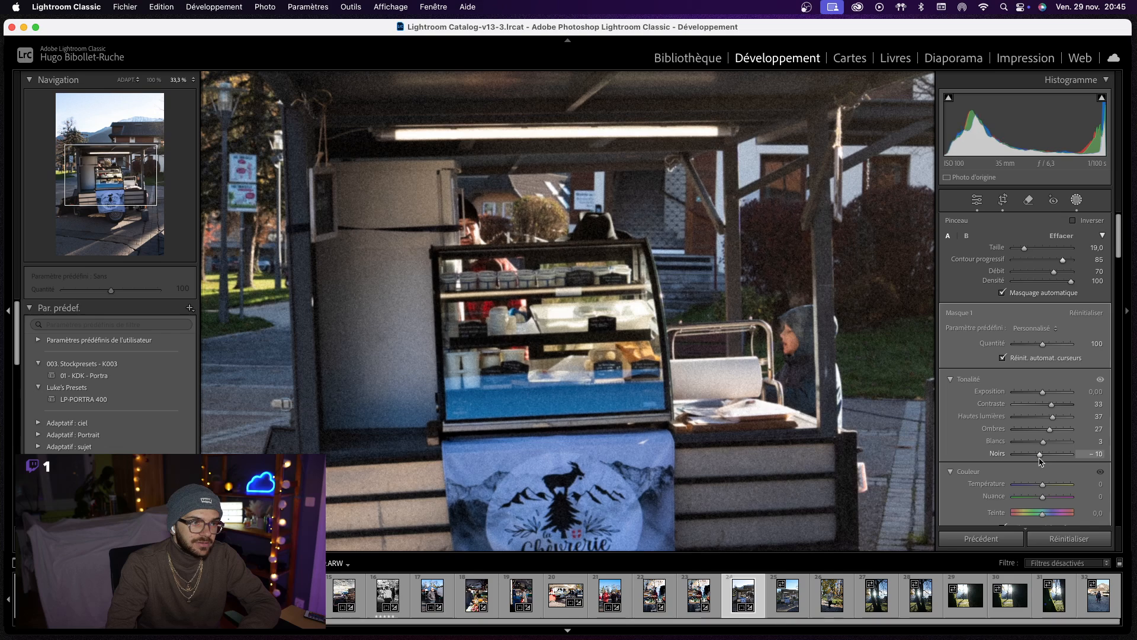
scroll(1089, 479, "down", 4)
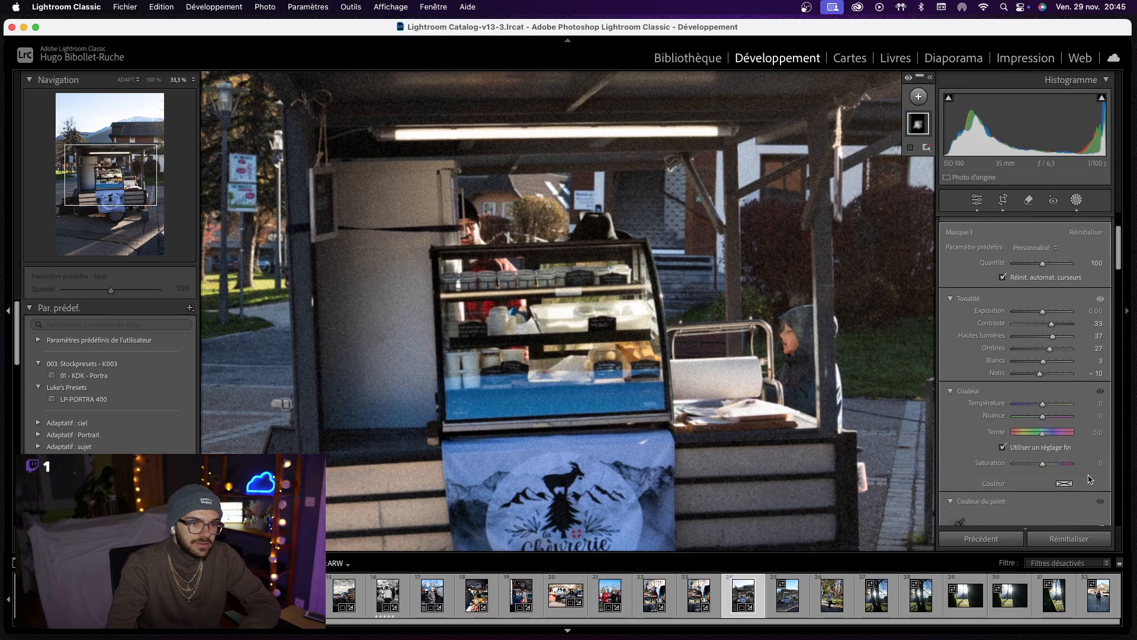
scroll(1089, 478, "down", 1)
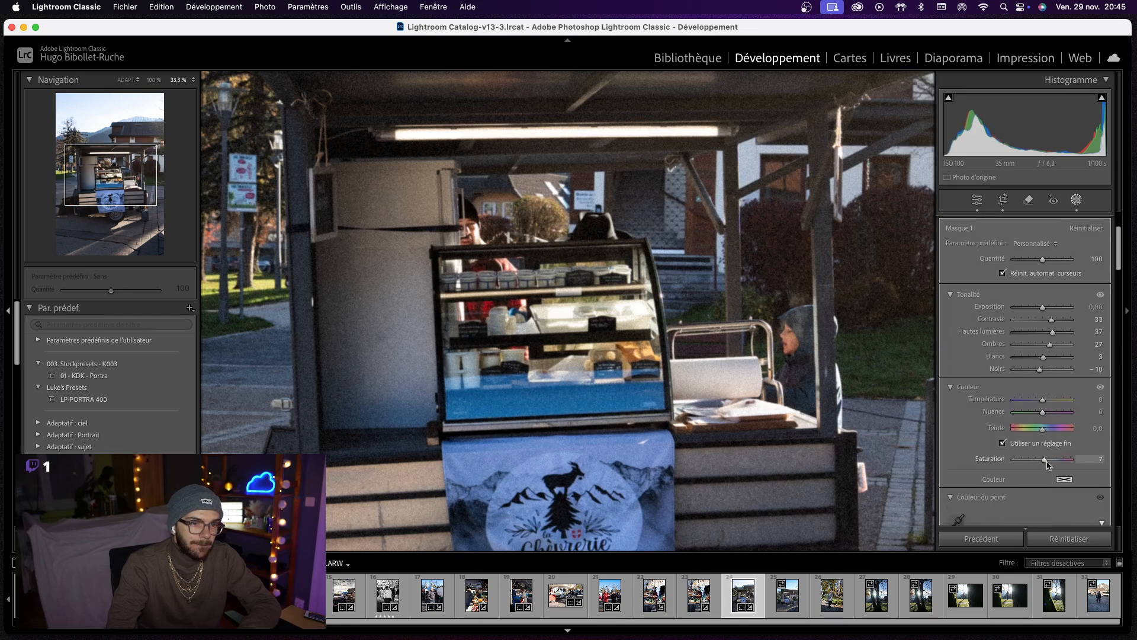
key("shift+w")
- Compare the whole trailer photo before and after the edits side by side
left_click(627, 285)
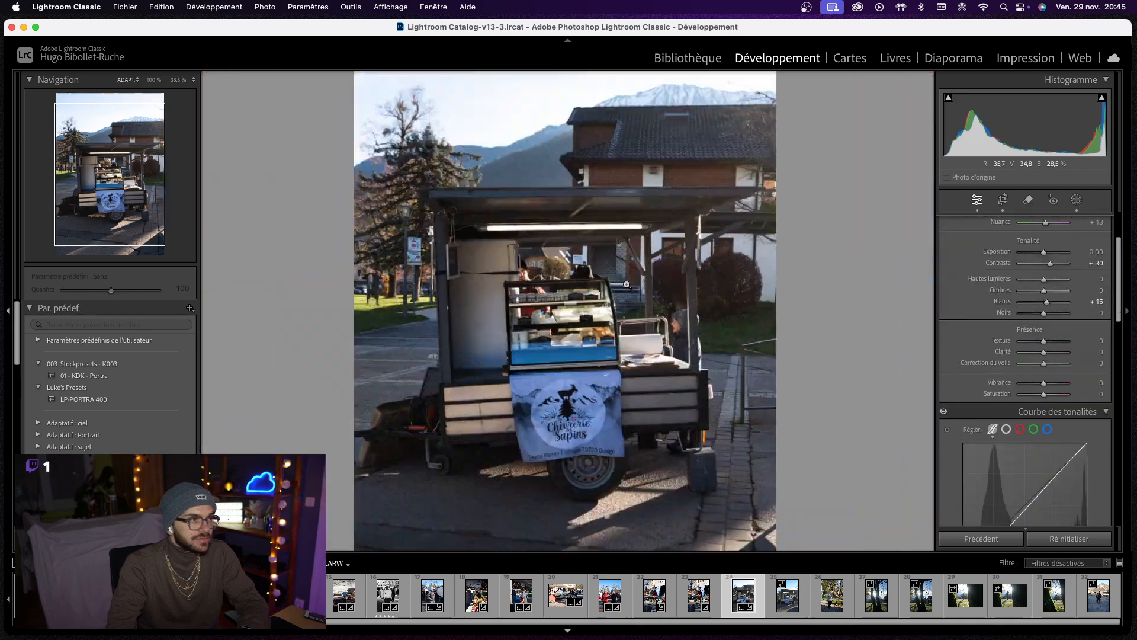
key("y")
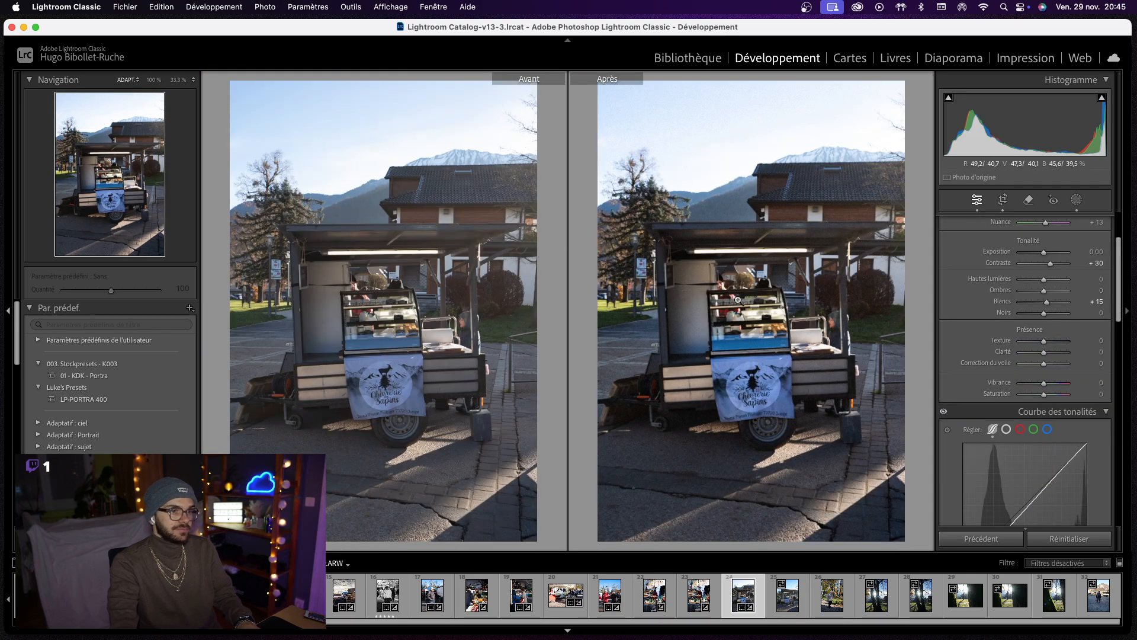
key("y")
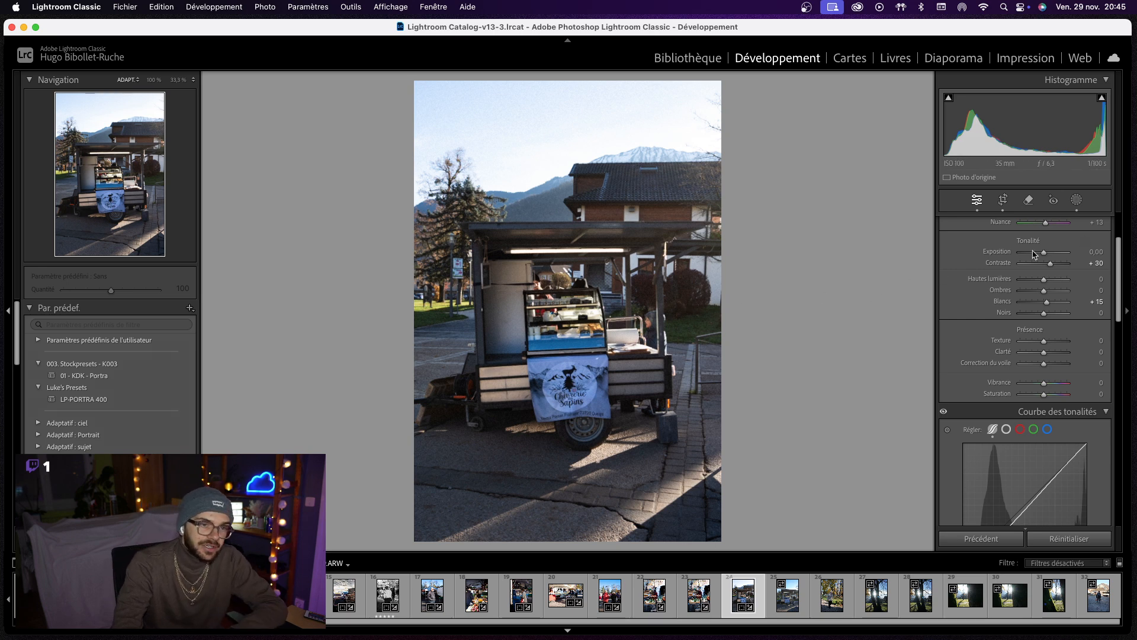
left_click(1076, 201)
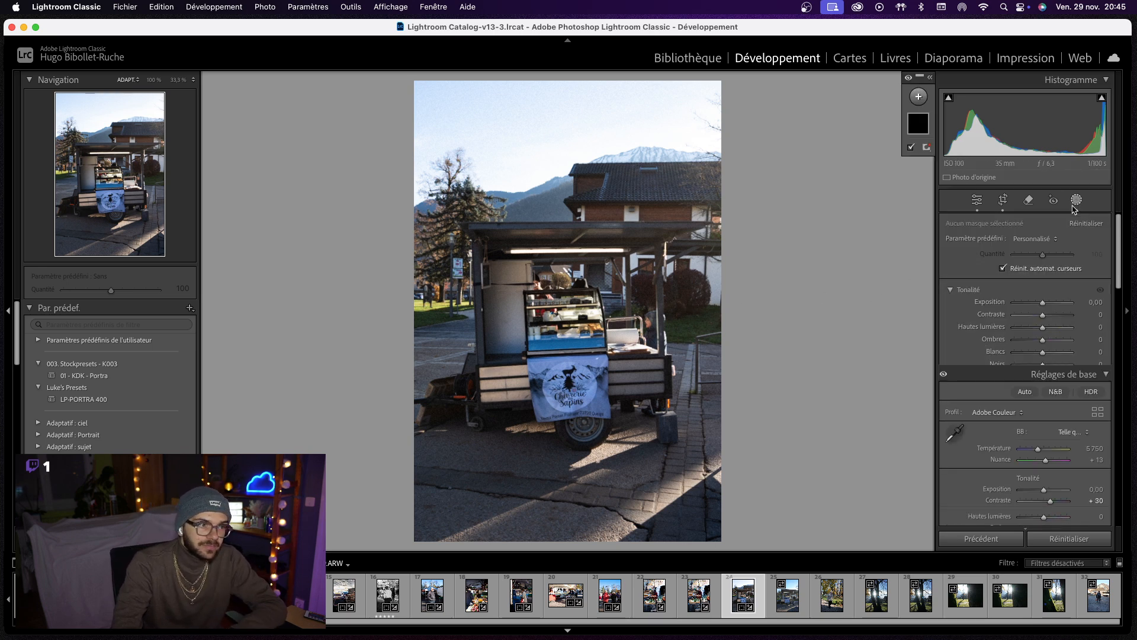
left_click(923, 98)
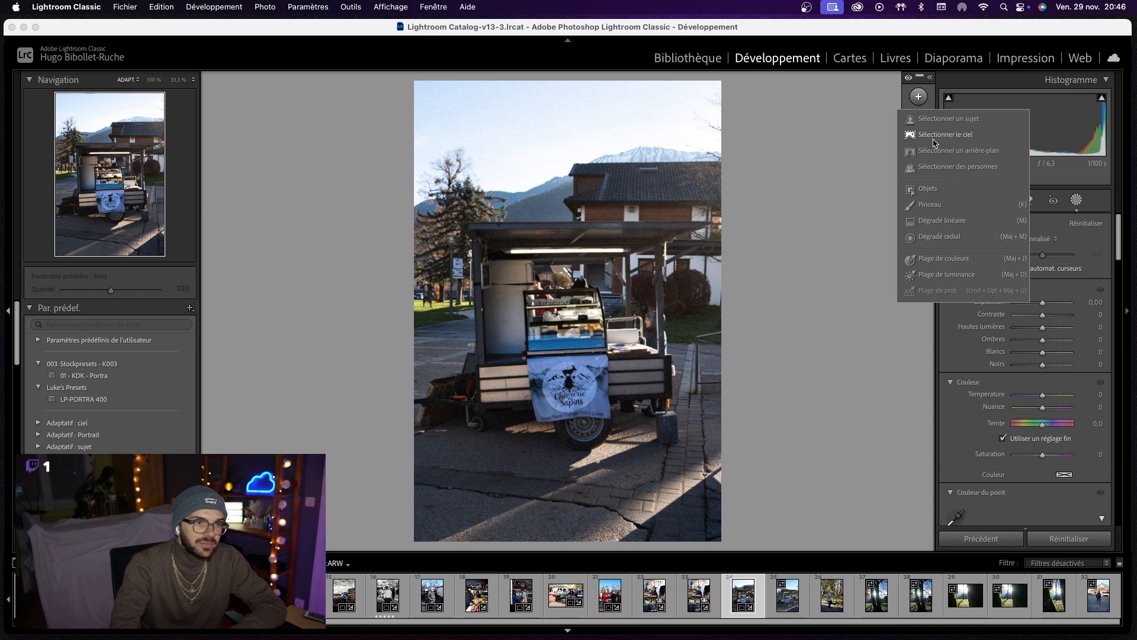
left_click(943, 221)
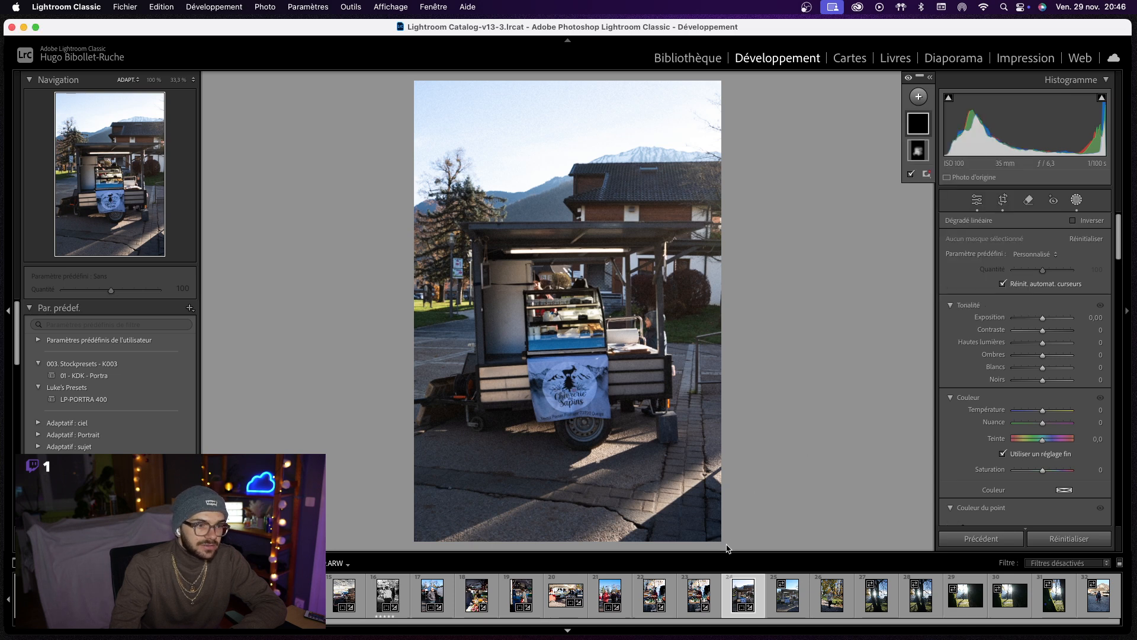
left_click_drag(727, 546, 679, 513)
left_click(918, 125)
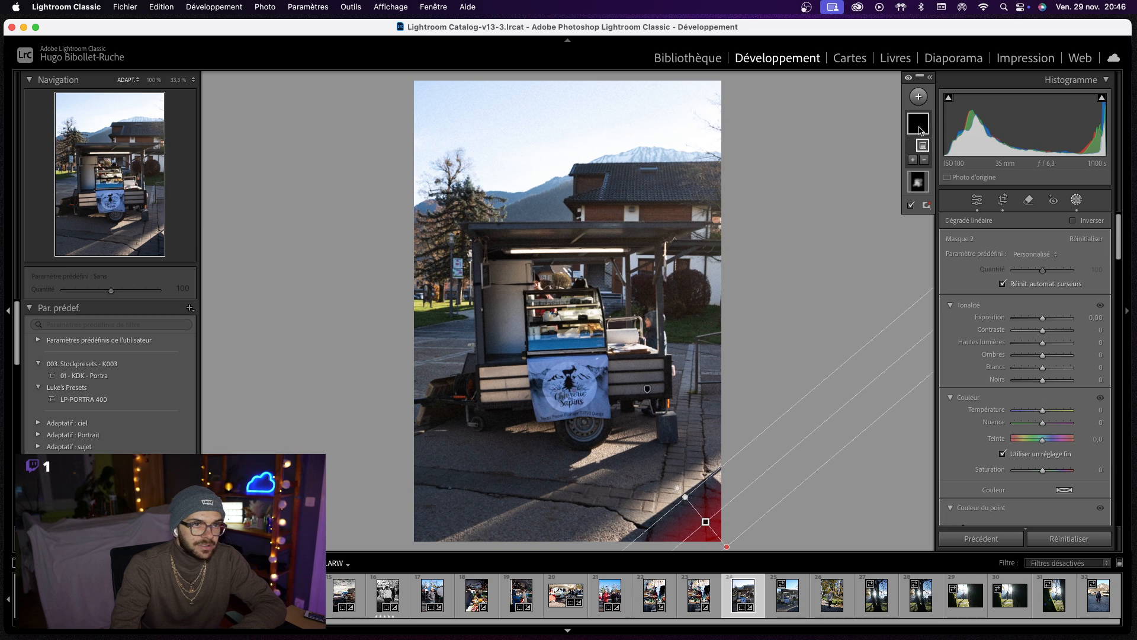
left_click(919, 127)
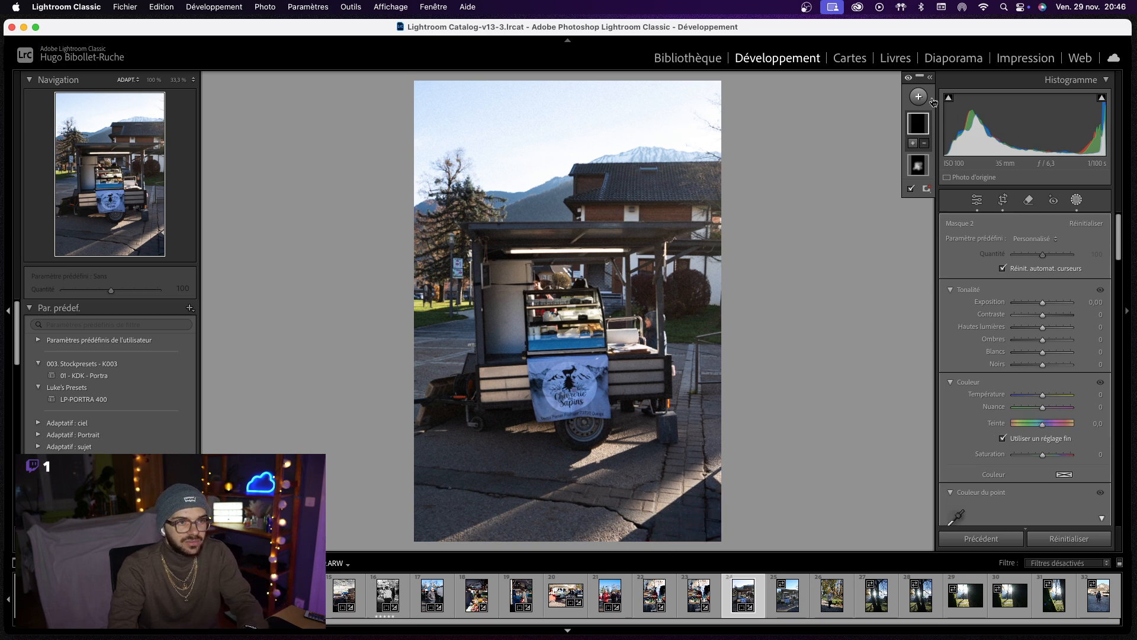
left_click(1075, 202)
- Add a linear gradient mask over the photo's lower-right corner with exposure −0.85 and contrast 59
left_click(1076, 201)
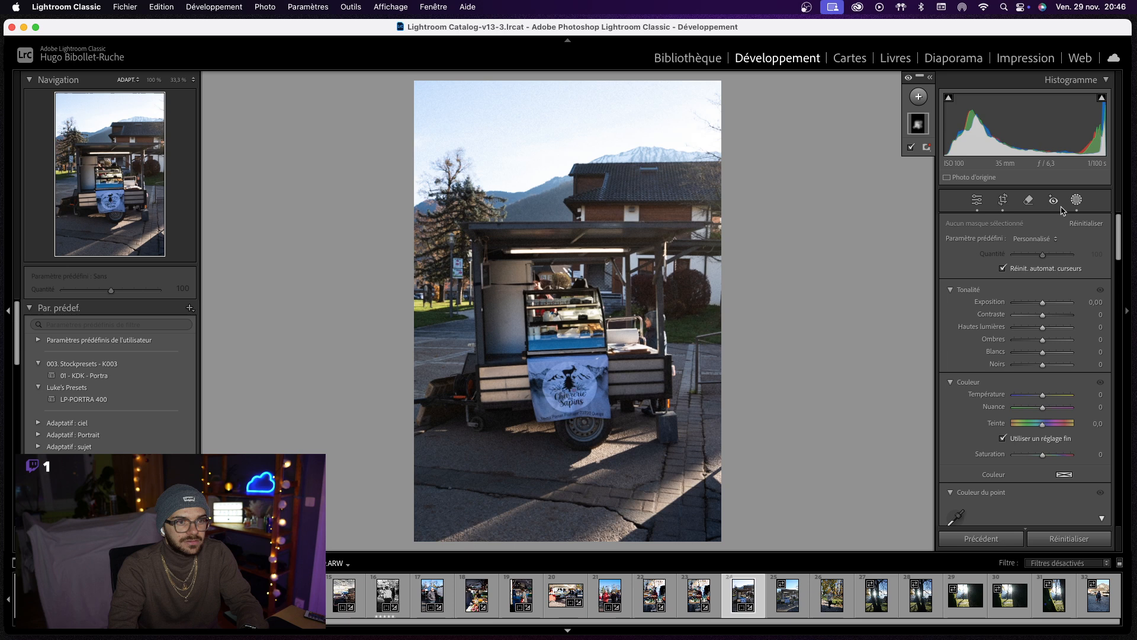
left_click(918, 96)
left_click(943, 220)
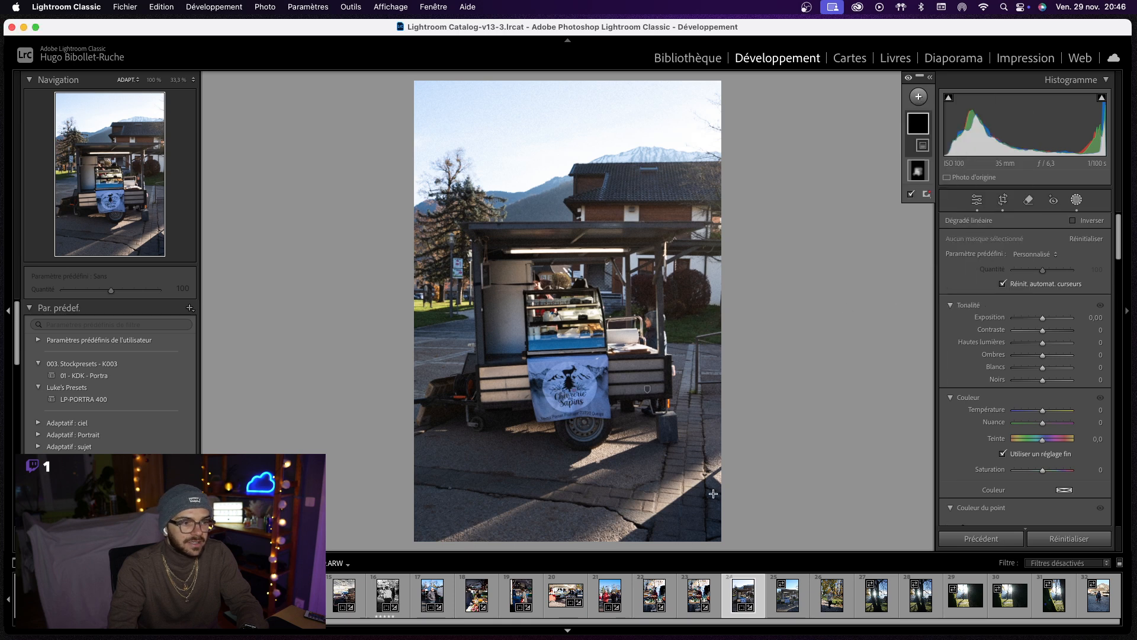
left_click_drag(719, 539, 653, 444)
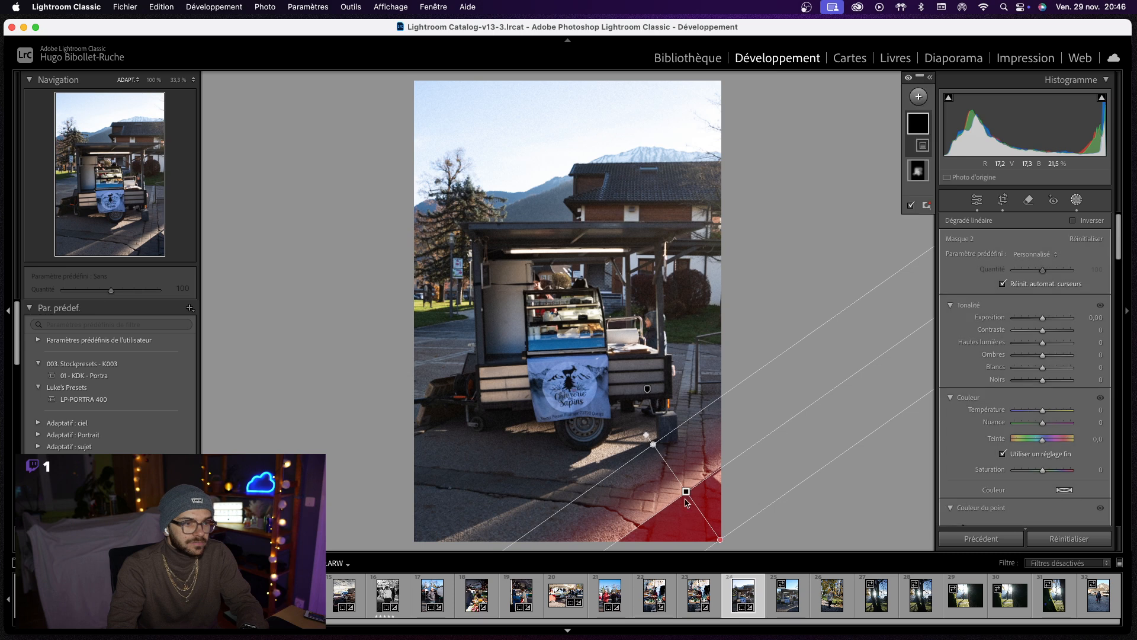
left_click_drag(685, 491, 703, 516)
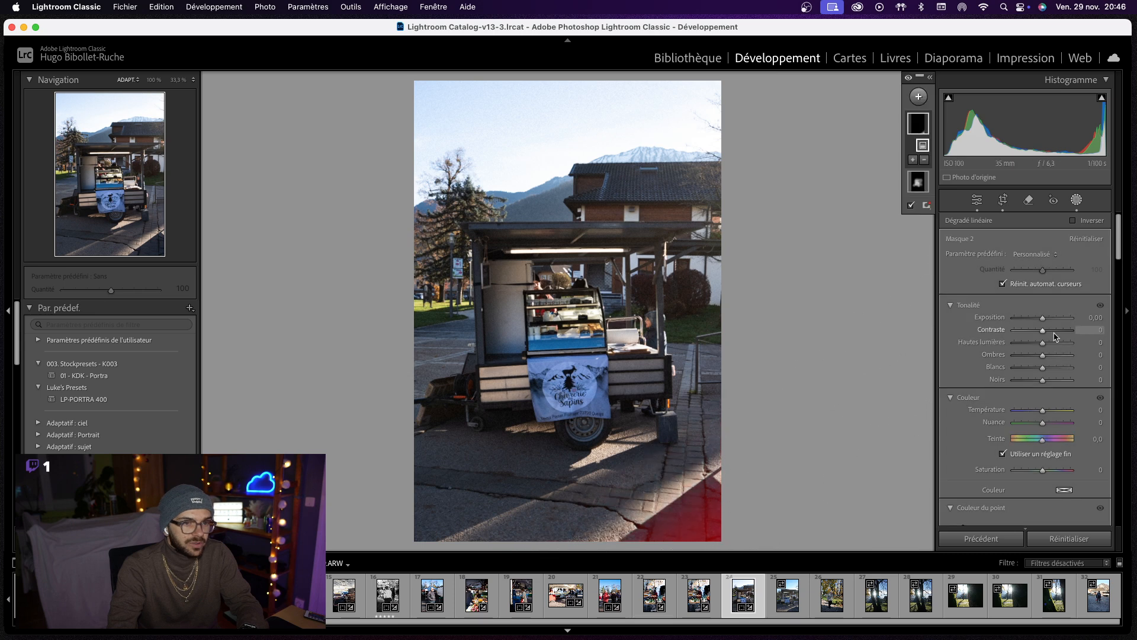
mouse_move(1042, 330)
left_mouse_down()
mouse_move(1058, 335)
mouse_move(1037, 320)
mouse_move(1021, 324)
mouse_move(1036, 323)
left_mouse_up()
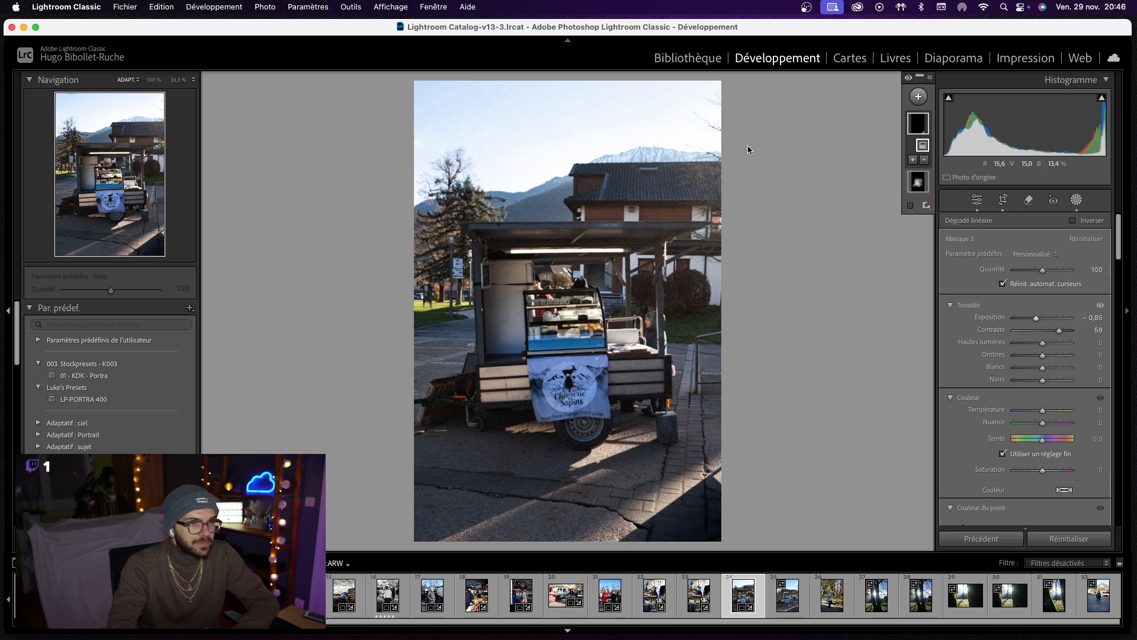
- Add a linear gradient mask over the sky from the photo's top edge, with contrast 27, highlights −44 and exposure −0.66
left_click(921, 100)
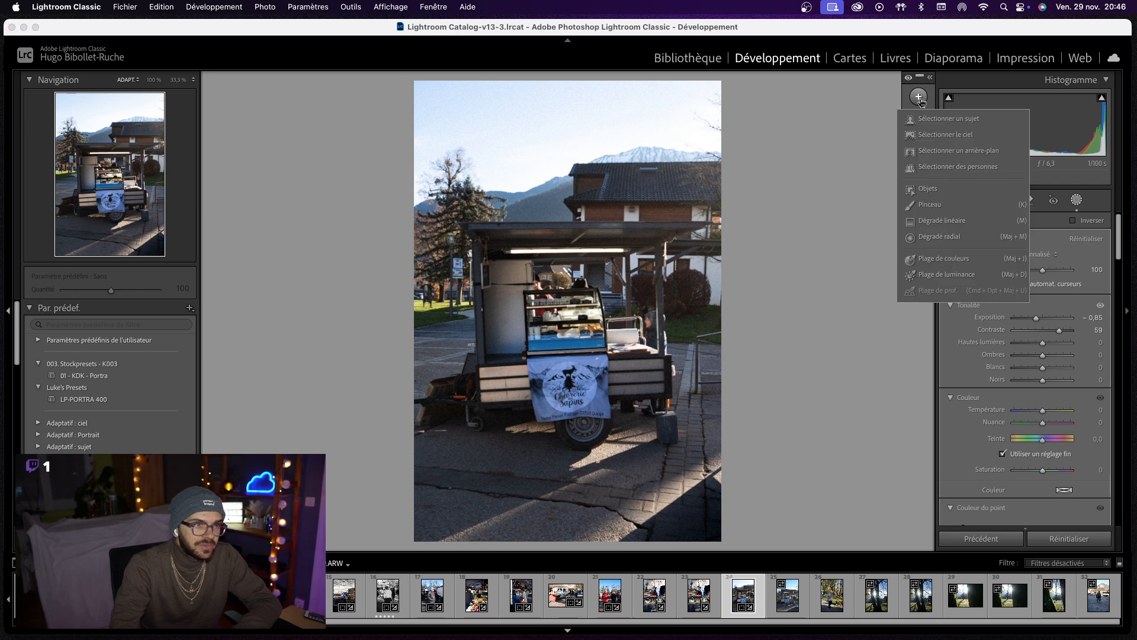
left_click(942, 220)
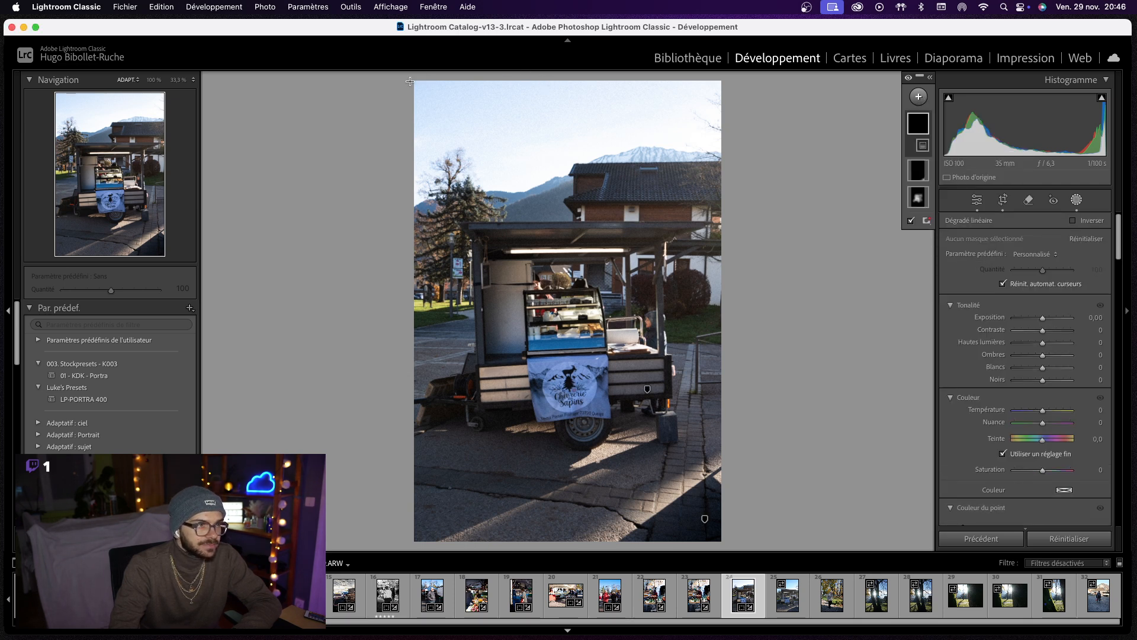
left_click_drag(412, 82, 436, 257)
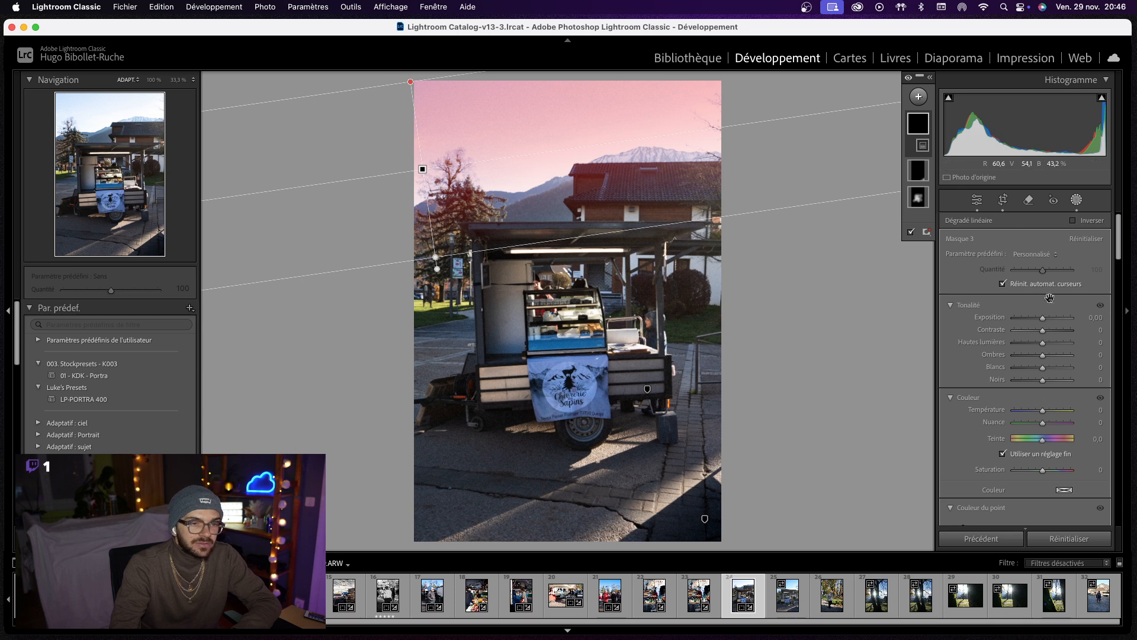
mouse_move(1043, 330)
left_mouse_down()
mouse_move(1052, 339)
mouse_move(1032, 346)
left_mouse_up()
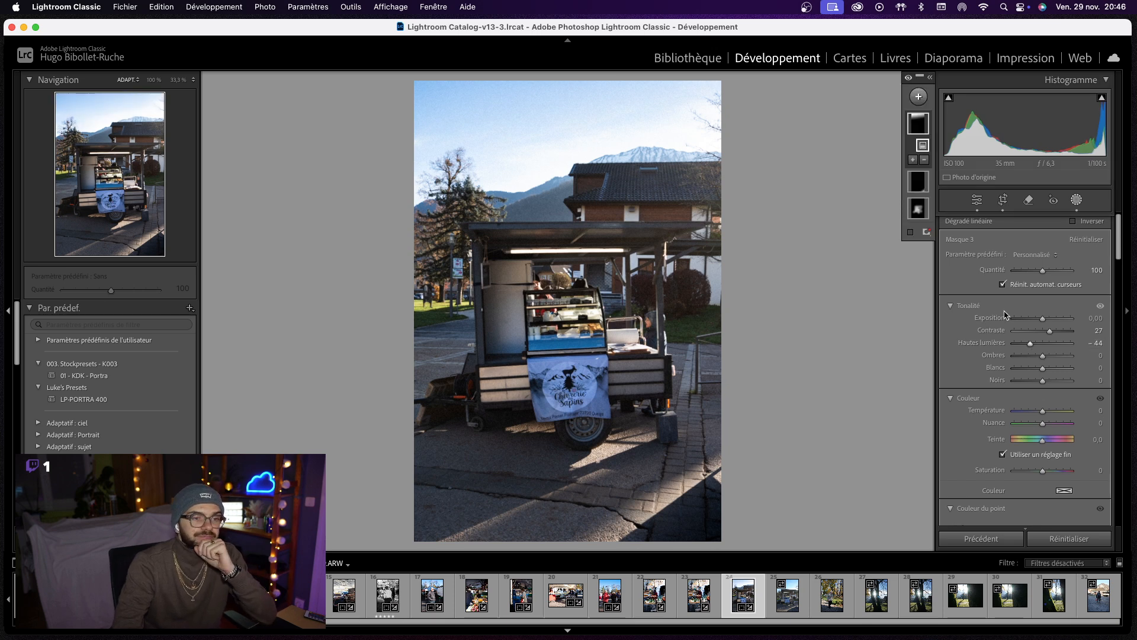
left_click_drag(1043, 321, 1038, 323)
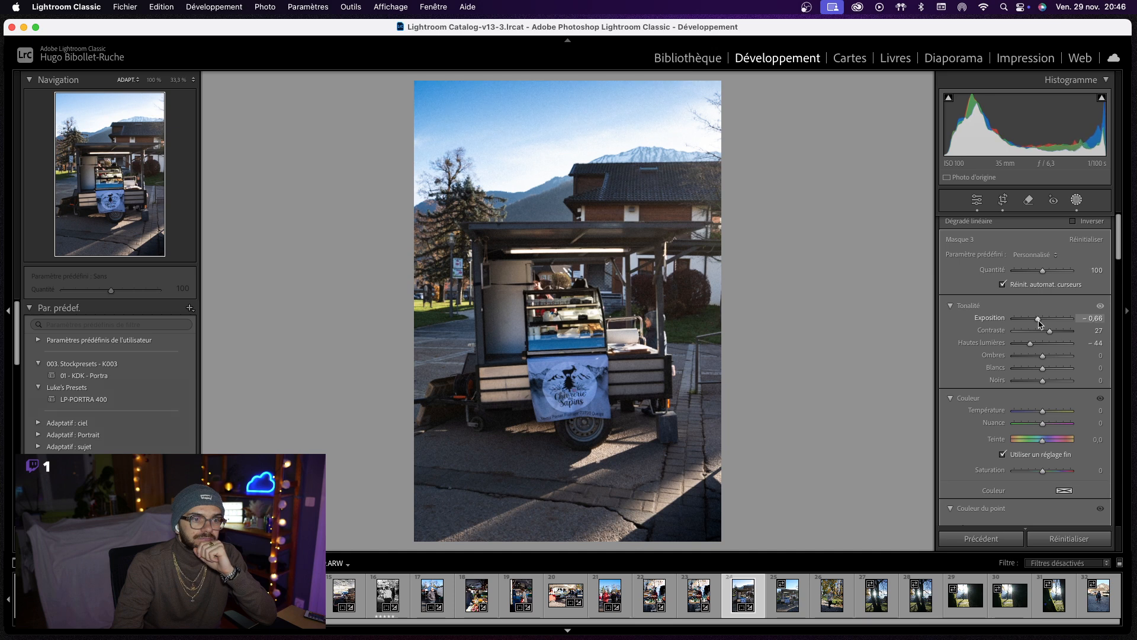
left_click_drag(1040, 323, 1040, 323)
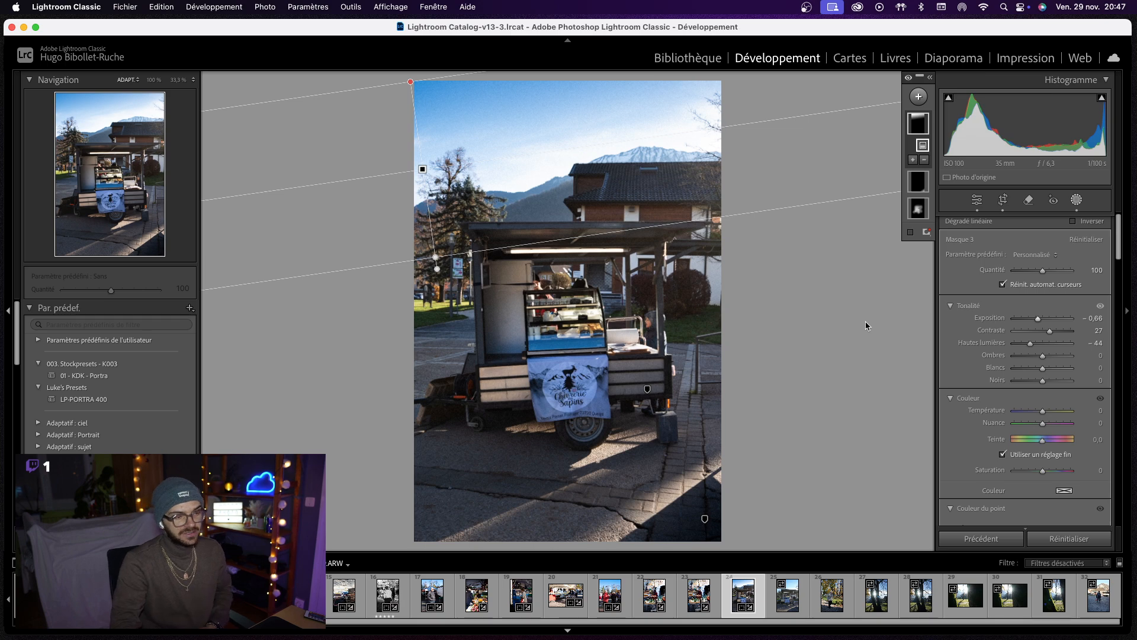
key("Escape")
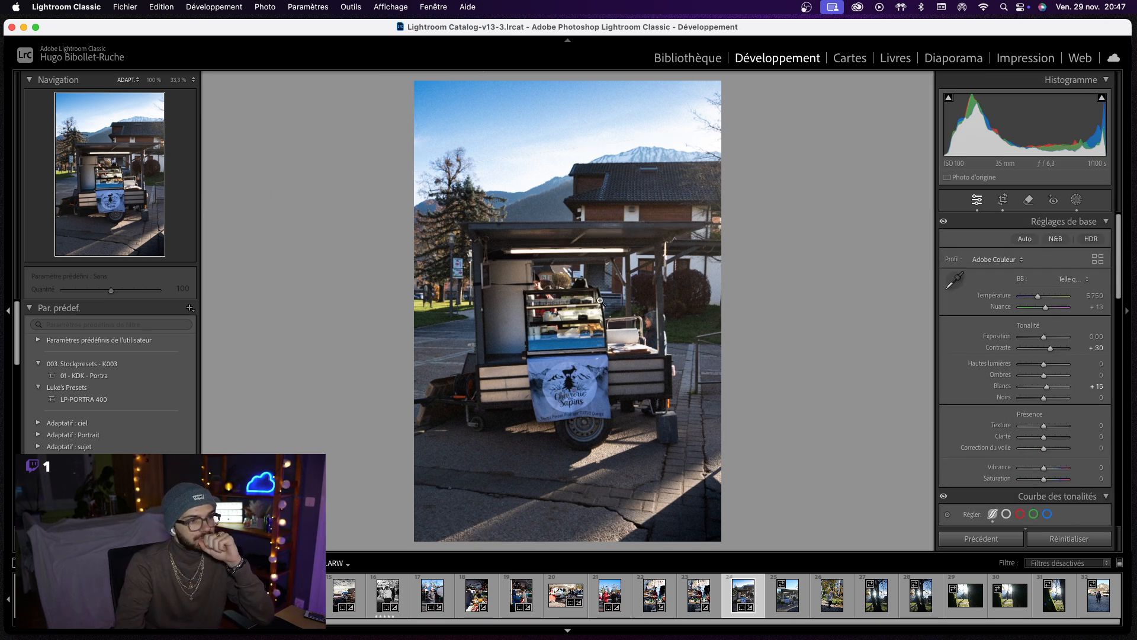
- Mark the two posters on the lamp post left of the trailer for generative removal with a size 14 brush
left_click(600, 301)
left_click_drag(466, 311, 714, 402)
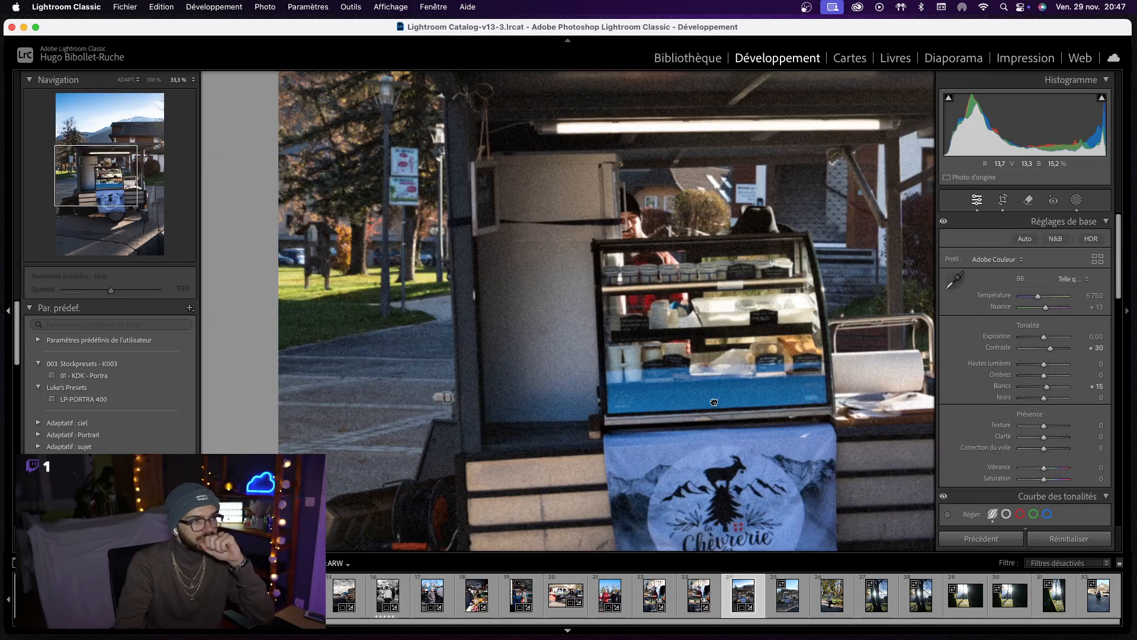
left_click(721, 356)
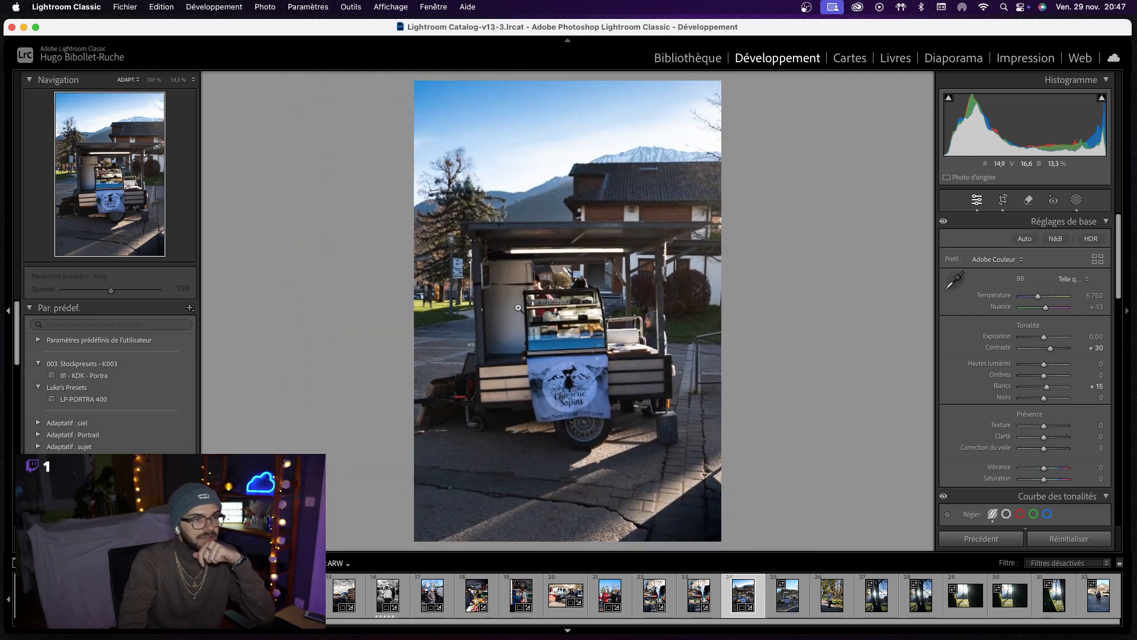
left_click(460, 264)
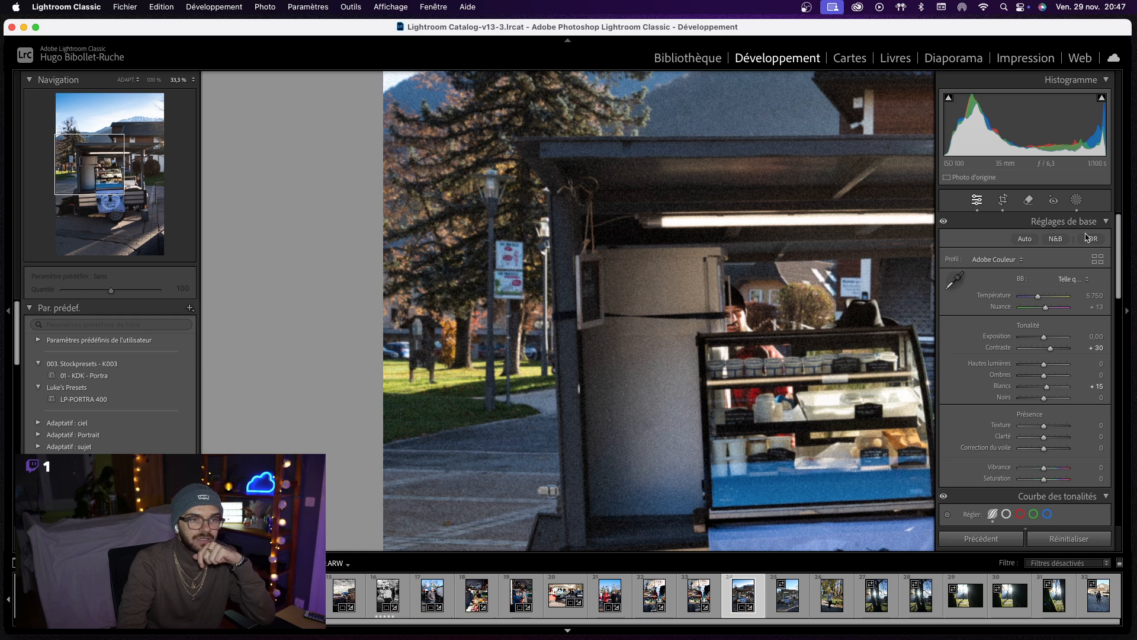
left_click(1025, 203)
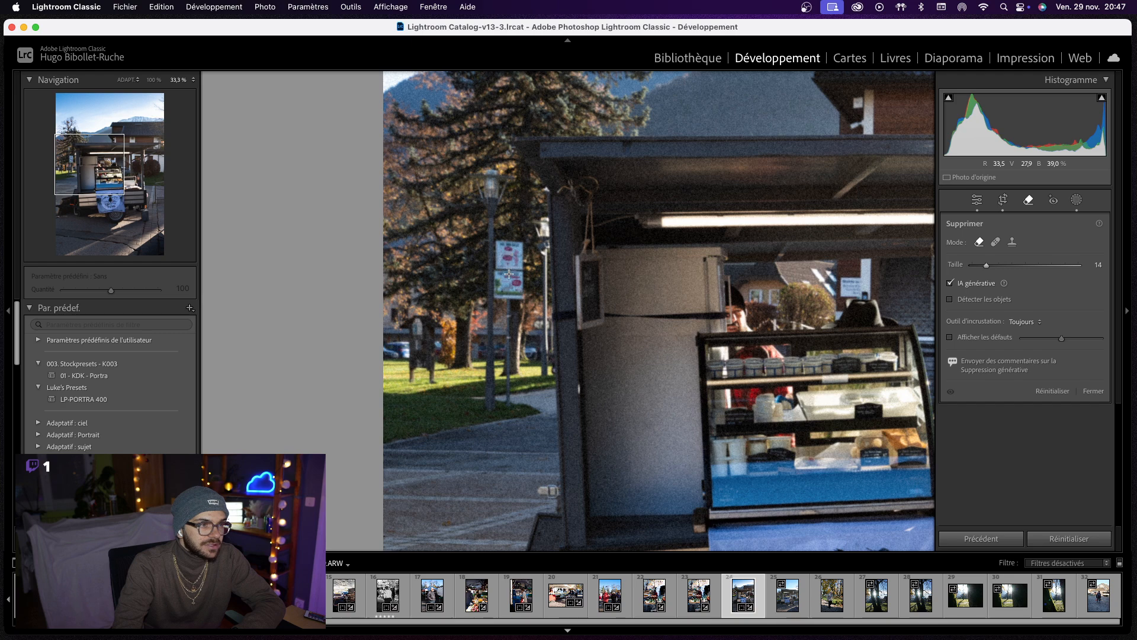
left_click_drag(508, 274, 511, 285)
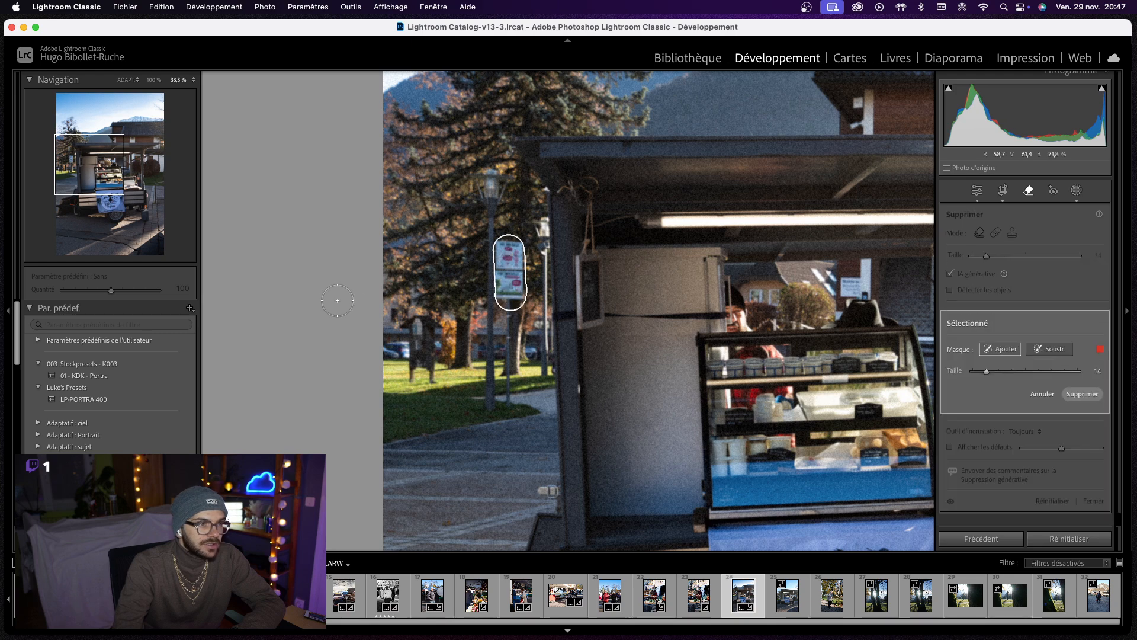
- Add the metal railing at the photo's right edge to the removal selection and run the generative removal
left_click_drag(110, 180, 132, 190)
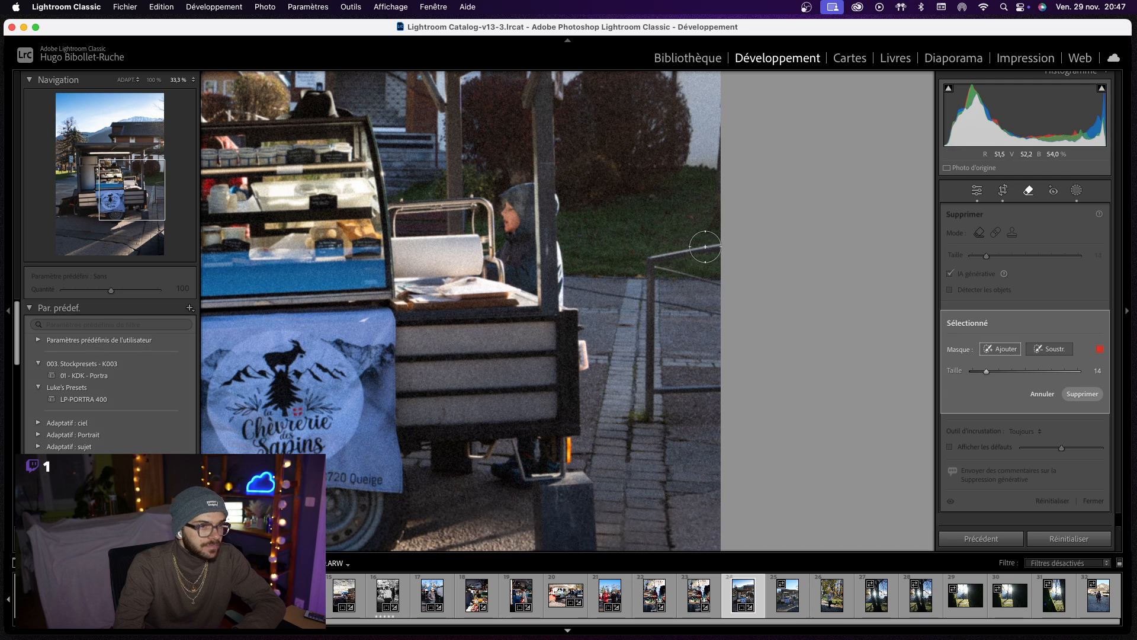
mouse_move(709, 245)
left_mouse_down()
mouse_move(656, 257)
mouse_move(650, 416)
mouse_move(651, 397)
mouse_move(711, 385)
left_mouse_up()
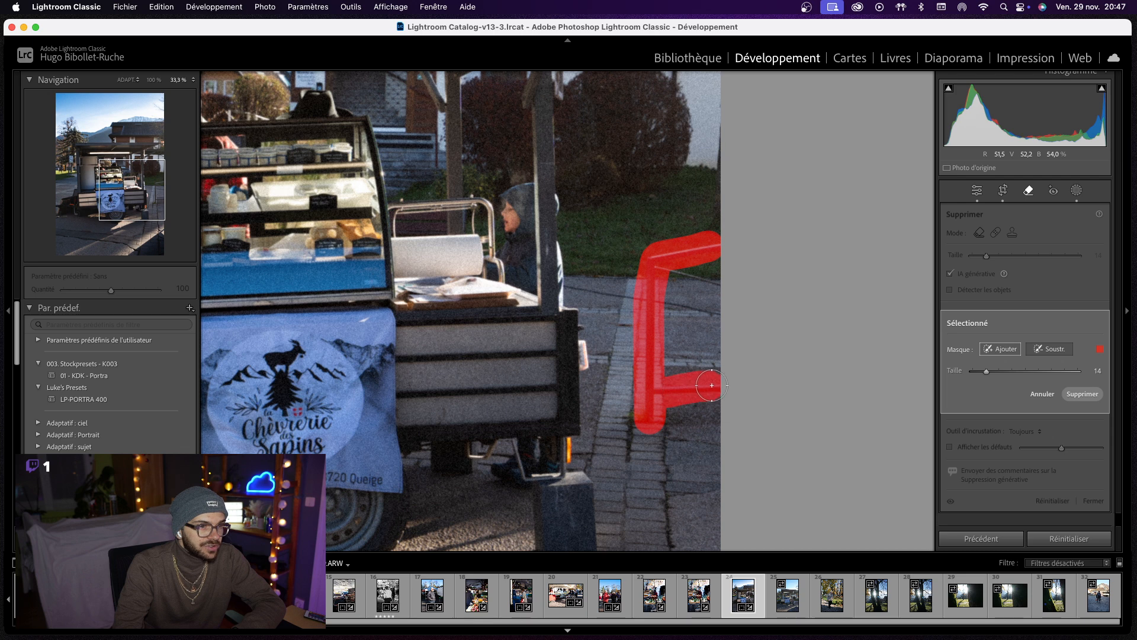
left_click_drag(689, 276, 705, 282)
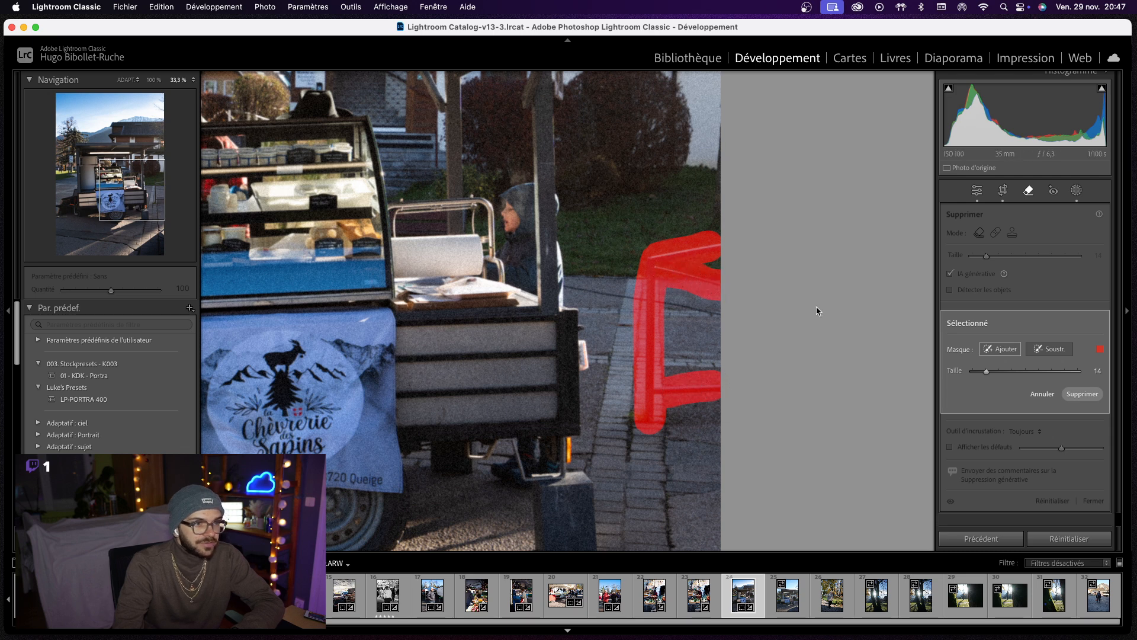
left_click(1056, 354)
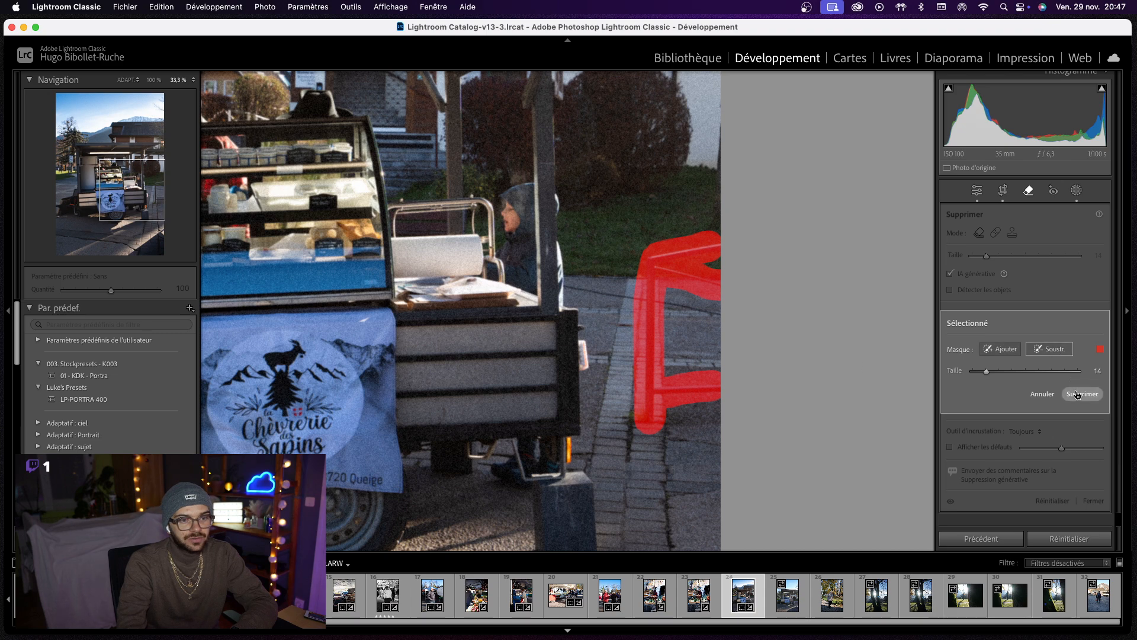
left_click(1077, 395)
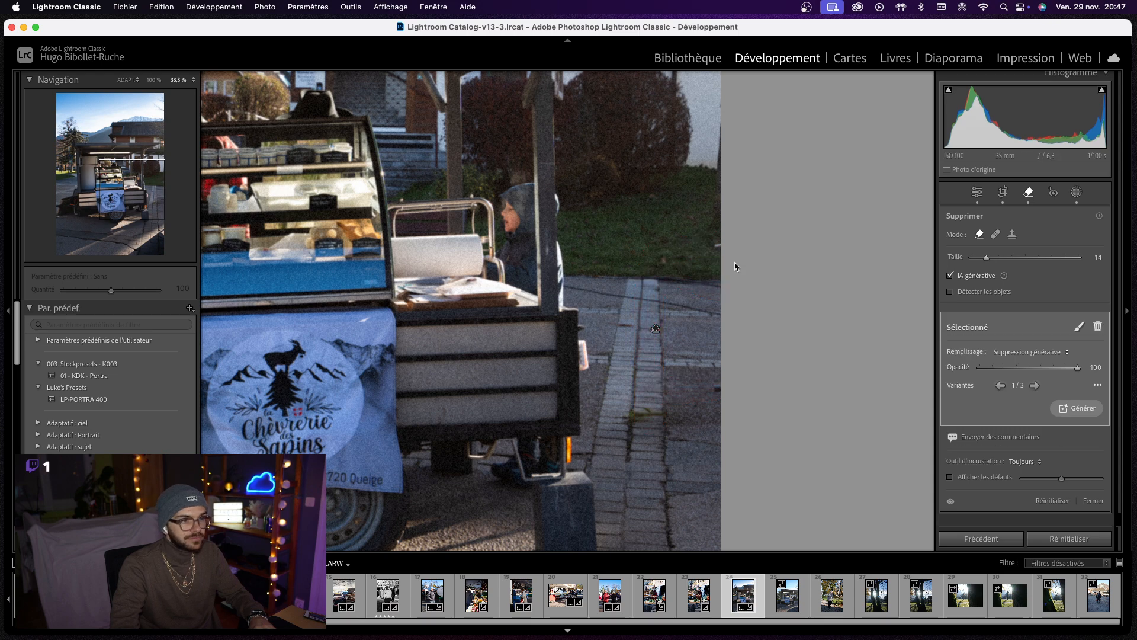
- Check the removals around the trailer, close the removal tool and compare the whole photo before and after the edits
left_click(114, 186)
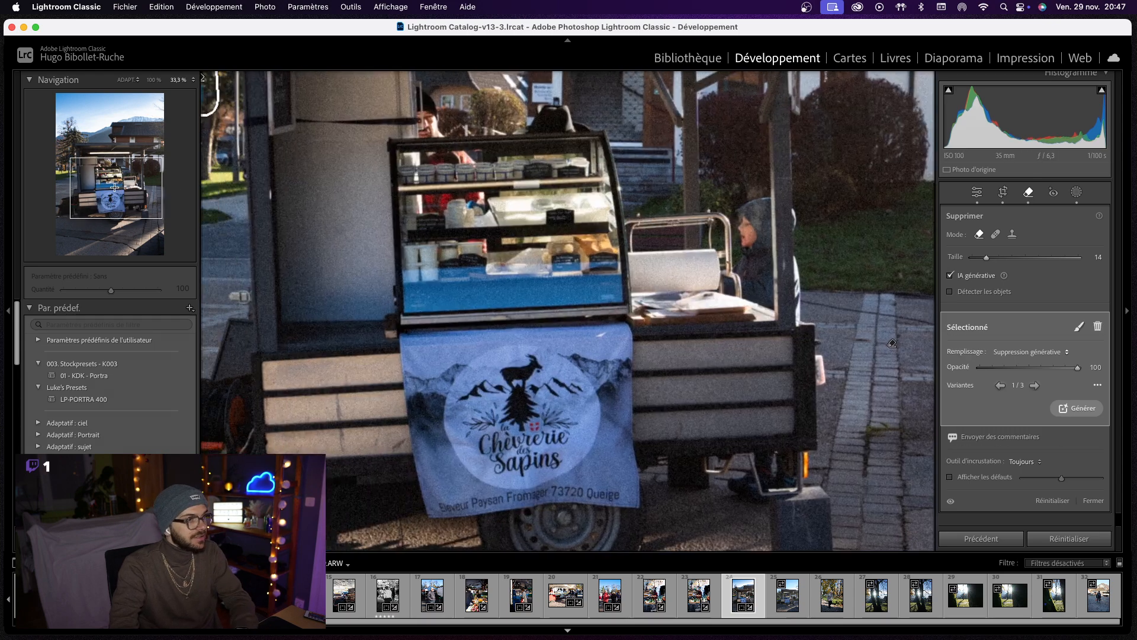
left_click_drag(114, 186, 85, 173)
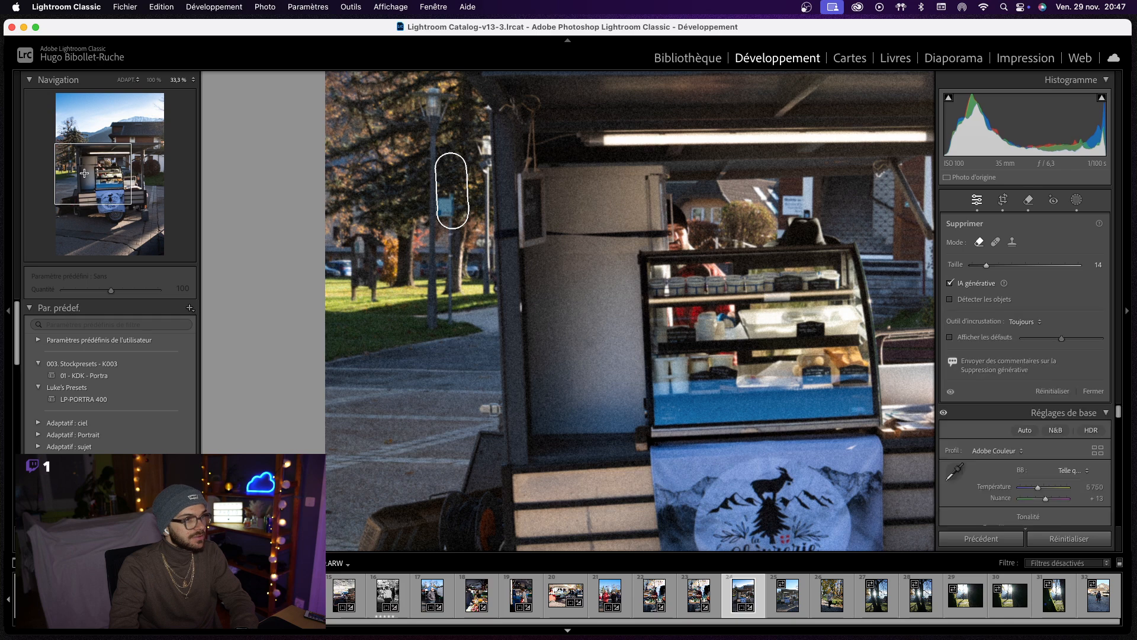
key("q")
left_click(376, 230)
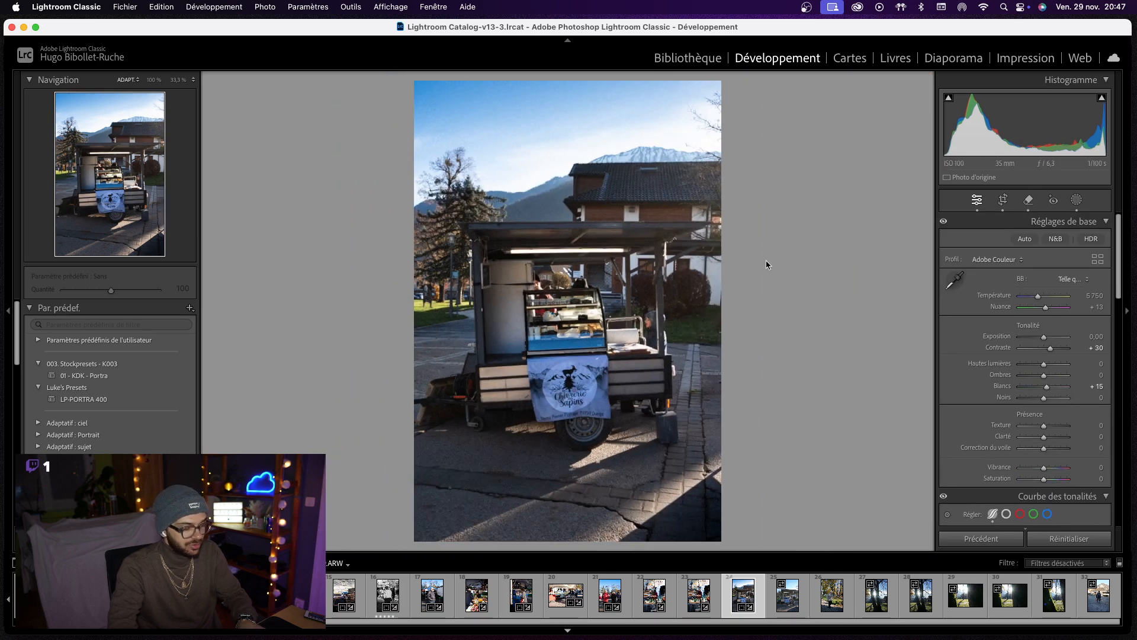
key("y")
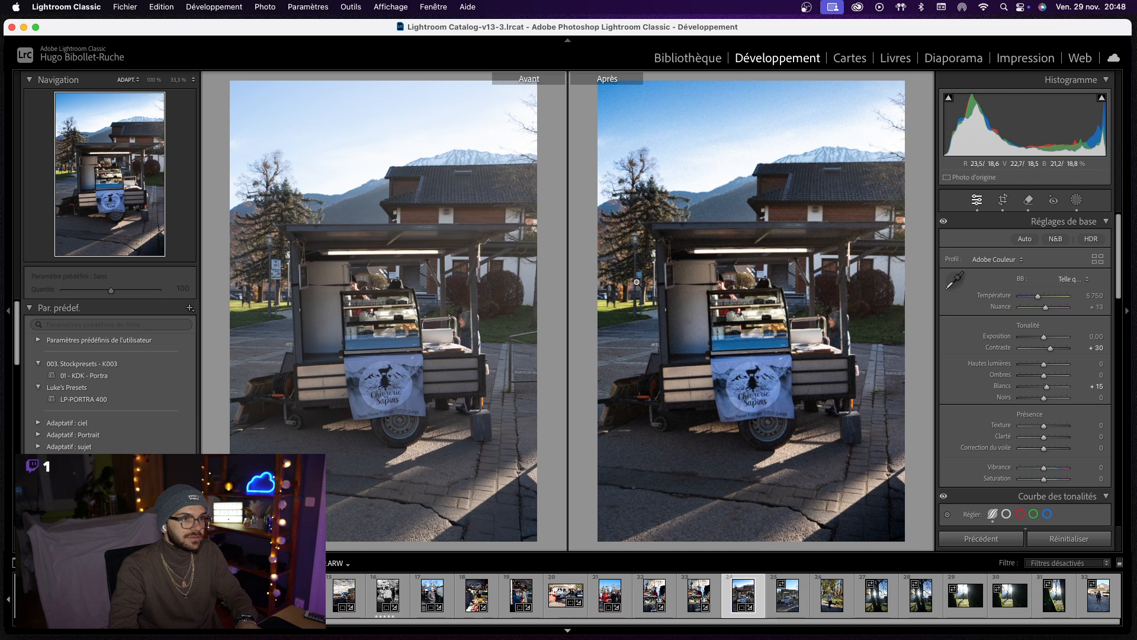
key("y")
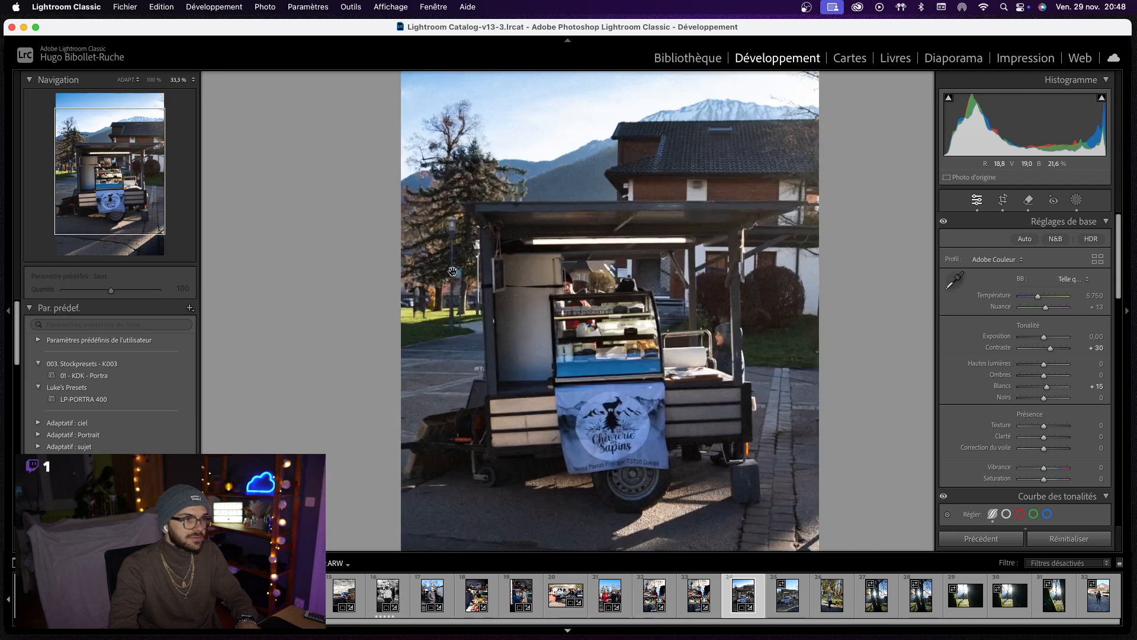
- Remove the remaining blue sign on the post left of the trailer with generative removal, using a size 10 brush
left_click(451, 279)
left_click(1027, 202)
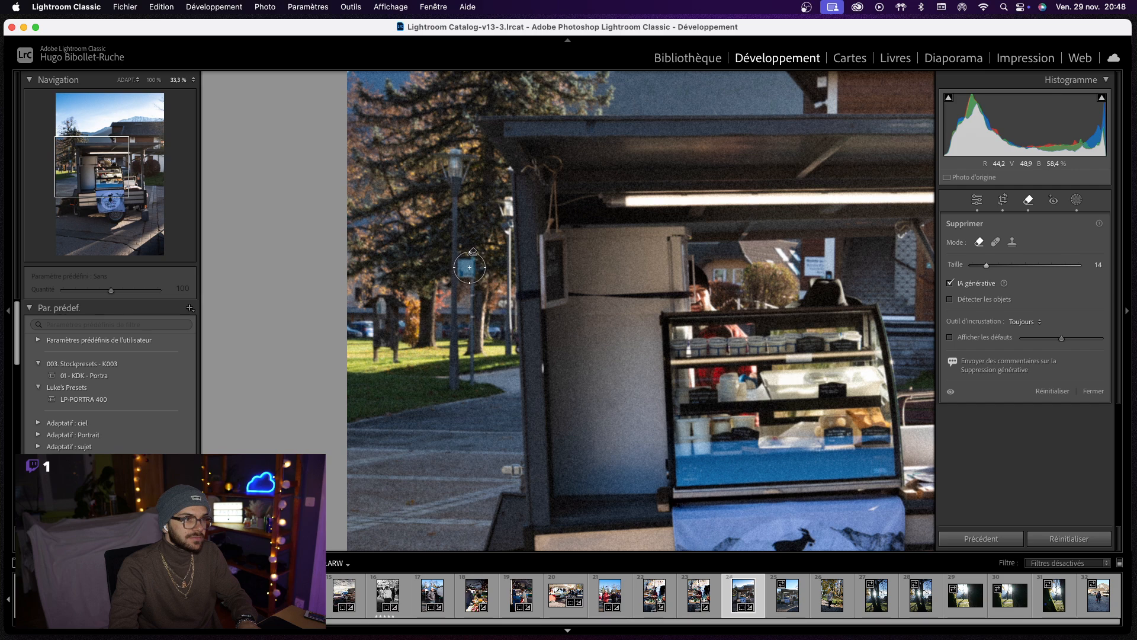
scroll(470, 268, "down", 2)
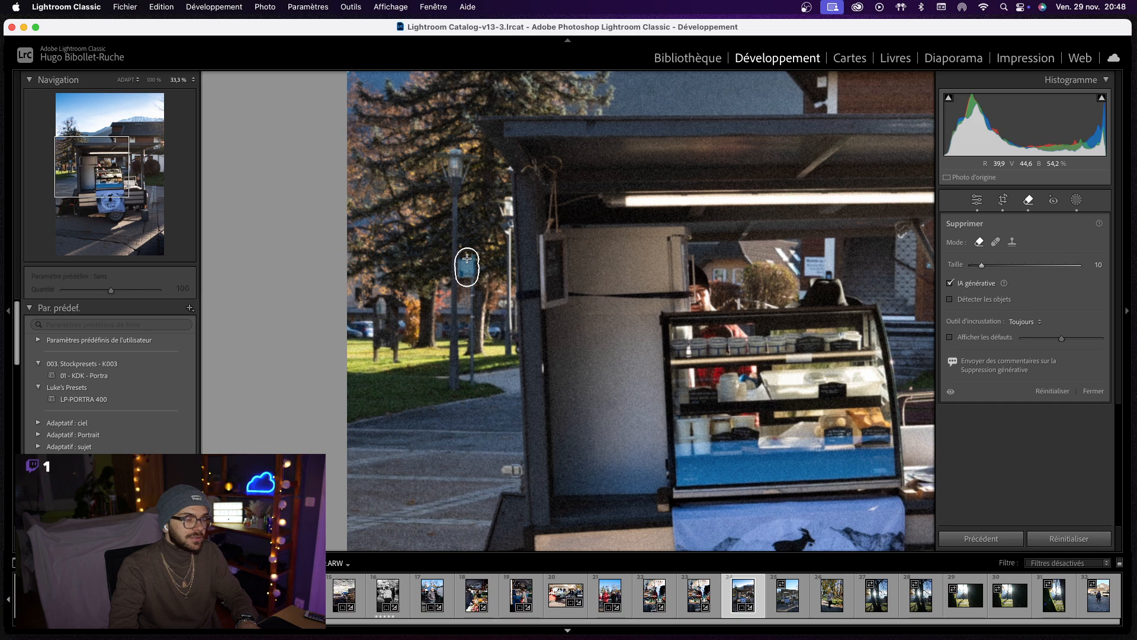
left_click_drag(466, 261, 467, 271)
left_click(1080, 393)
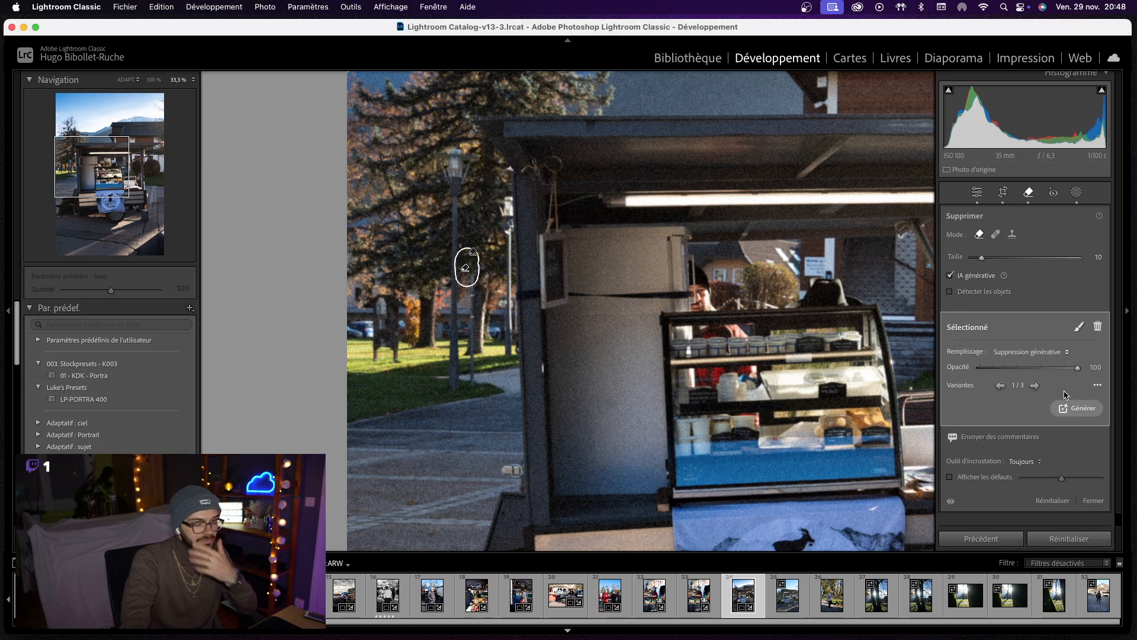
key("q")
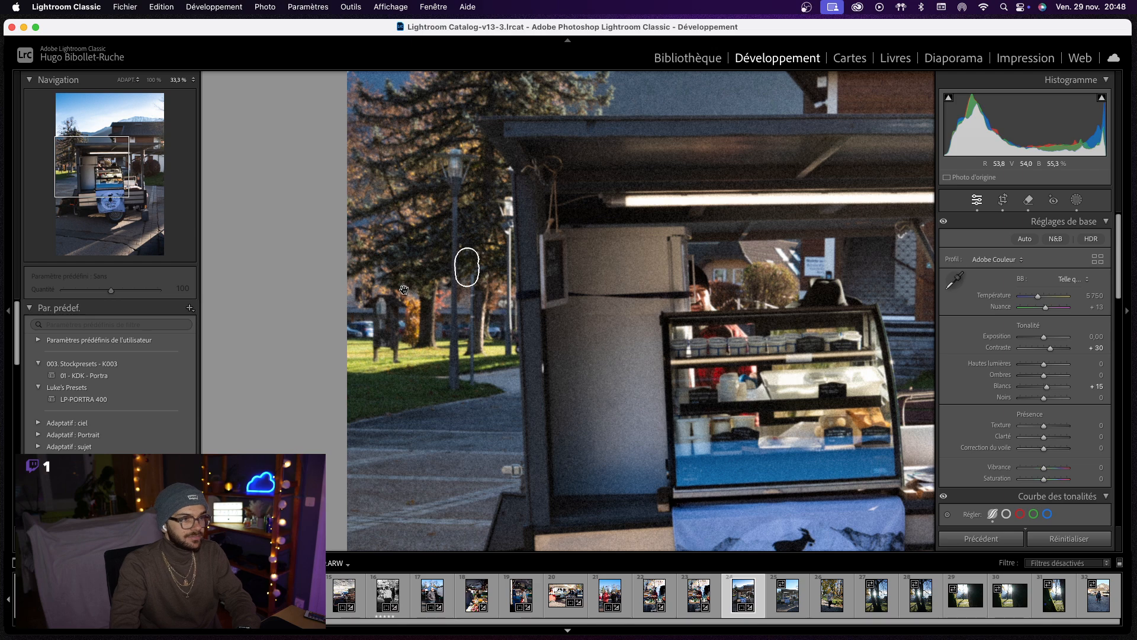
- Try desaturating the whole photo with saturation −100 and undo the change
left_click(407, 286)
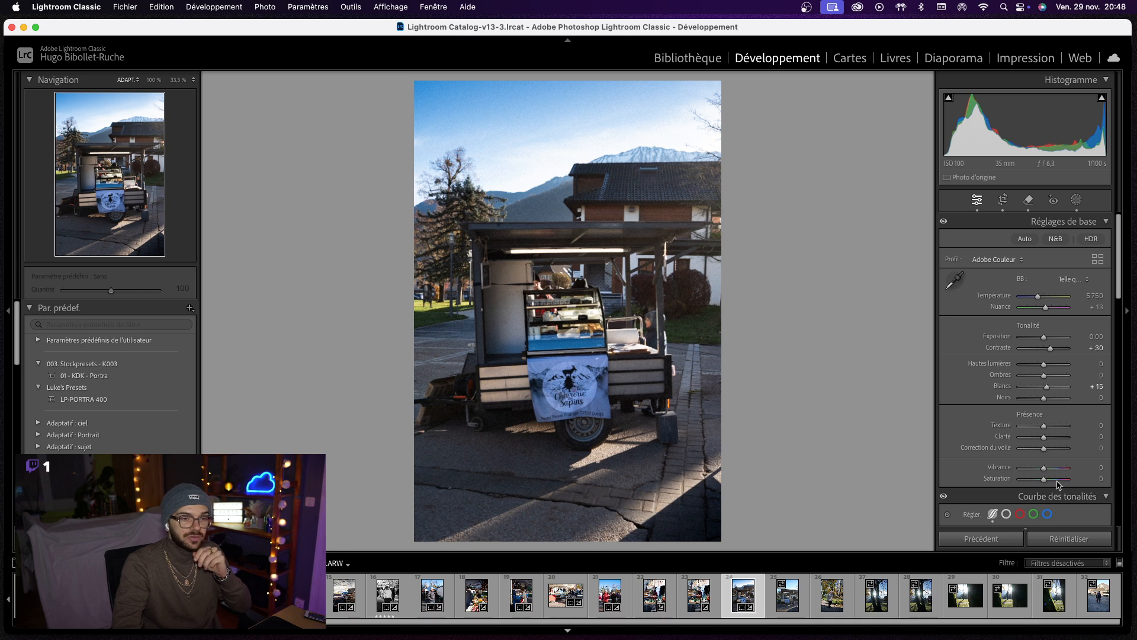
left_click_drag(1037, 483, 1016, 486)
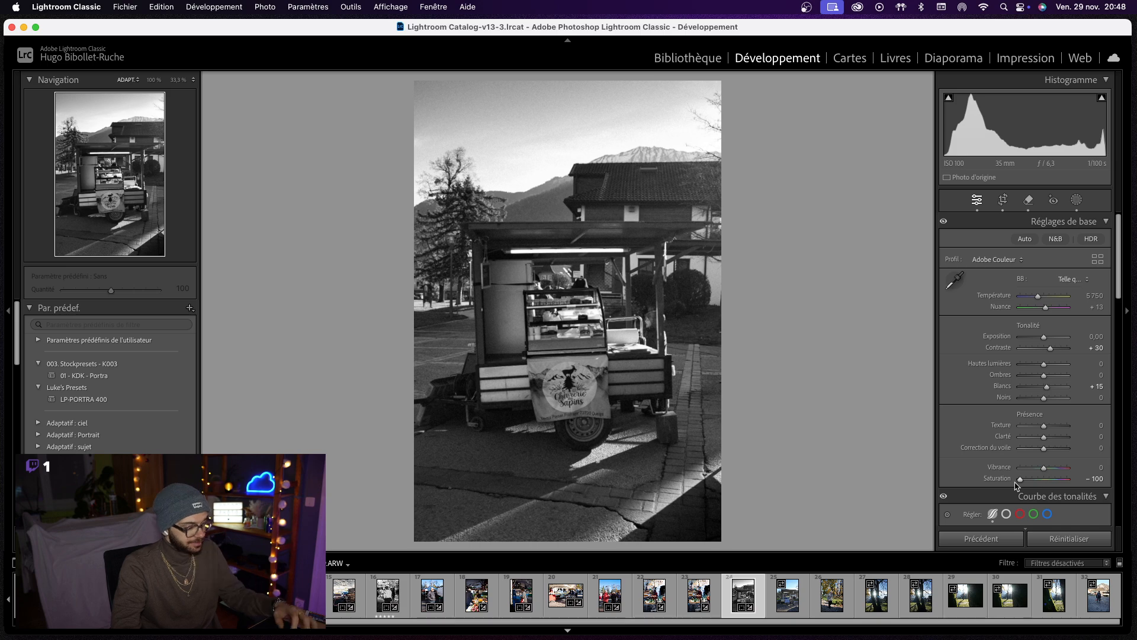
key("super+z")
- Paint a new brush mask over the child standing behind the trailer with a size 11 brush
left_click(648, 331)
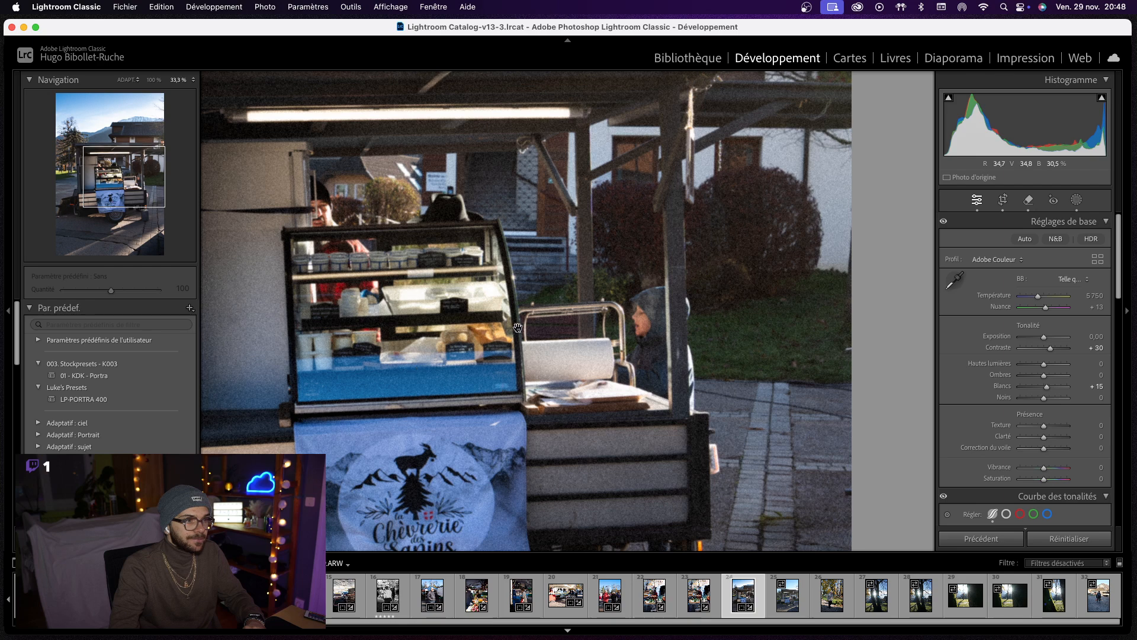
left_click_drag(599, 325, 557, 289)
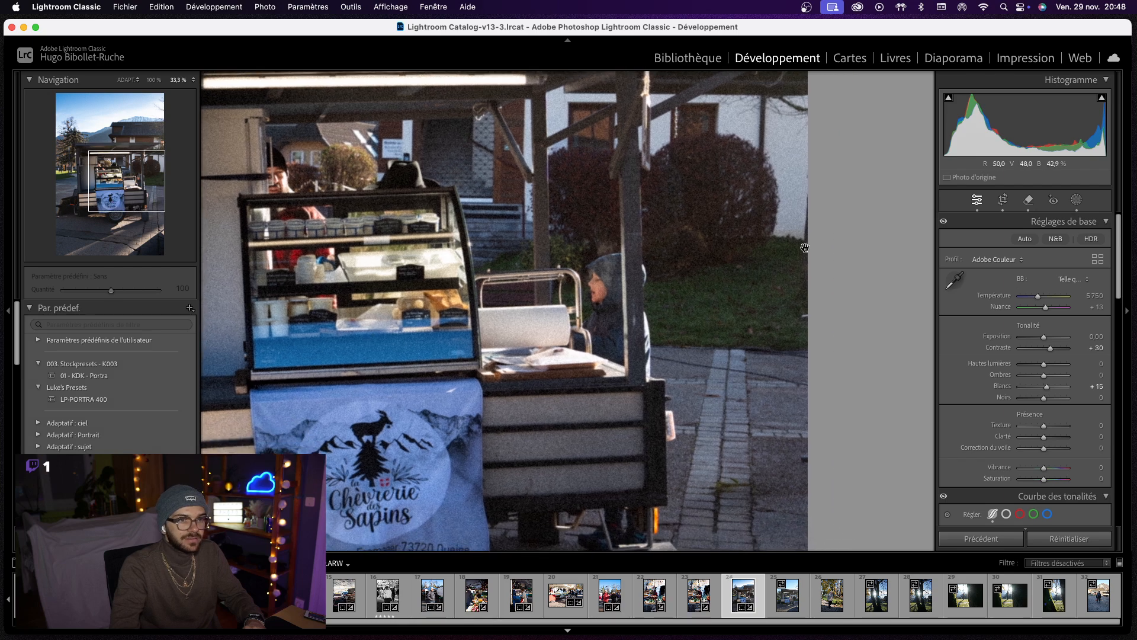
left_click(1076, 201)
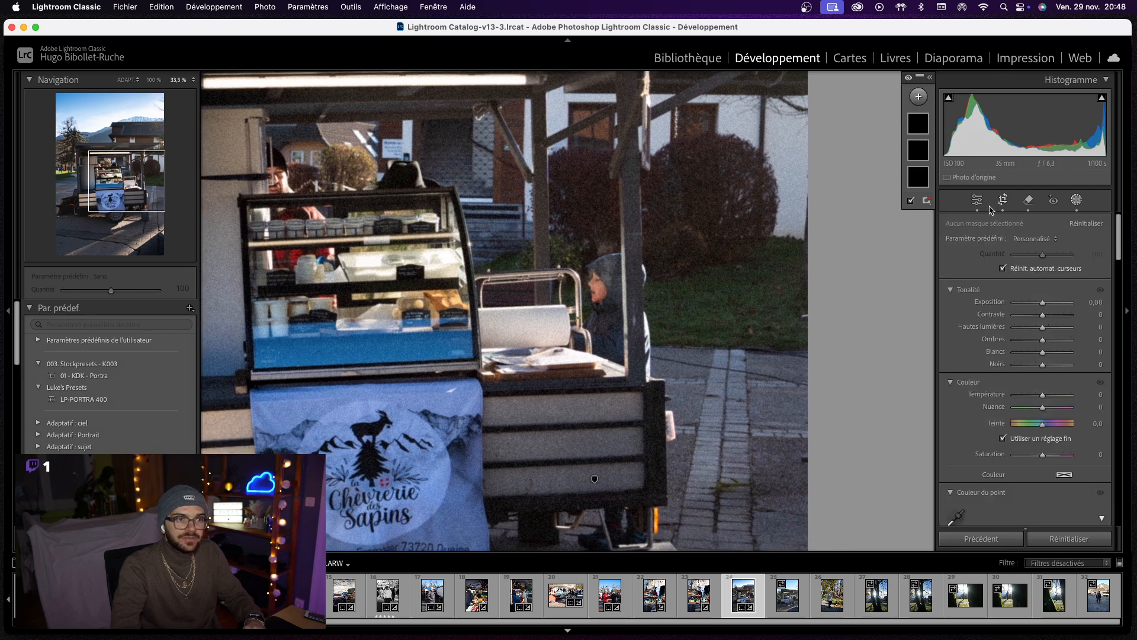
left_click(922, 99)
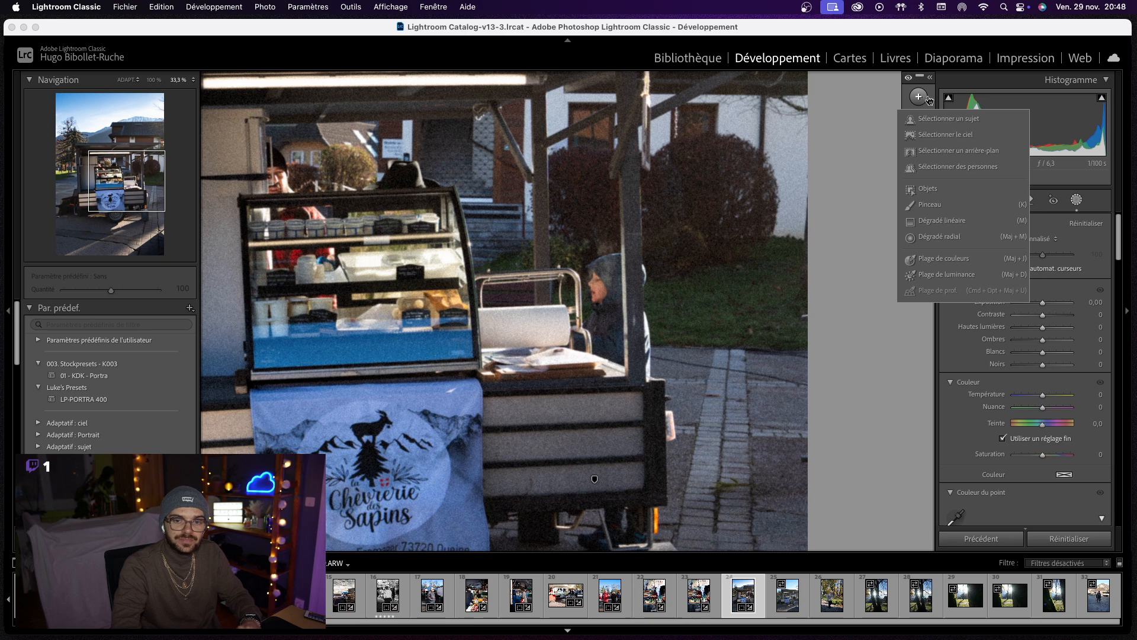
left_click(947, 205)
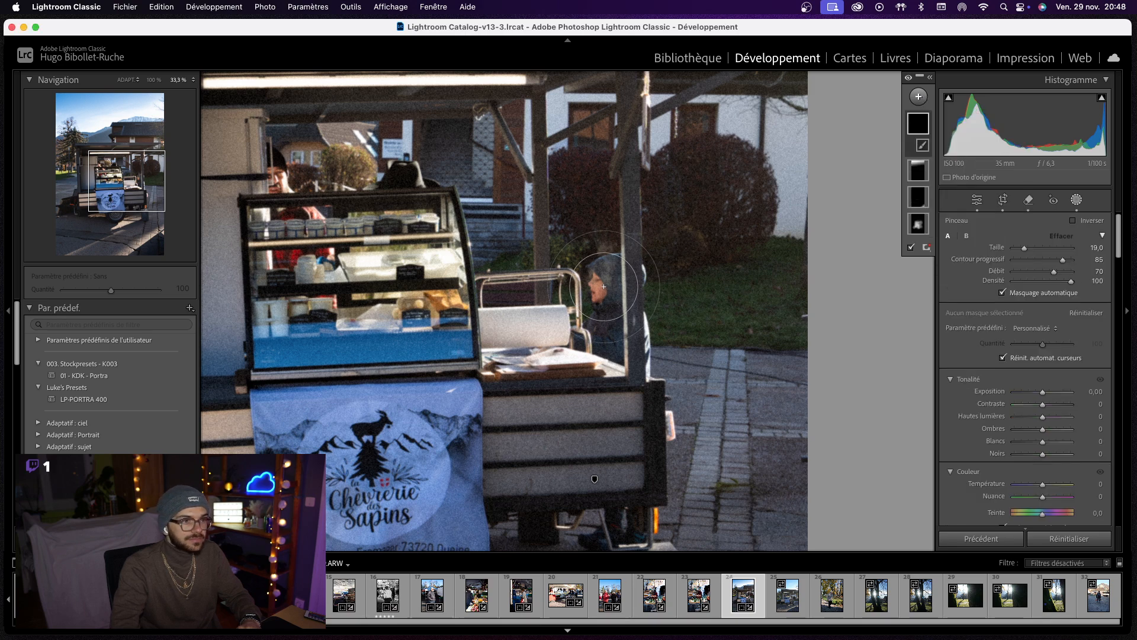
scroll(604, 286, "down", 1)
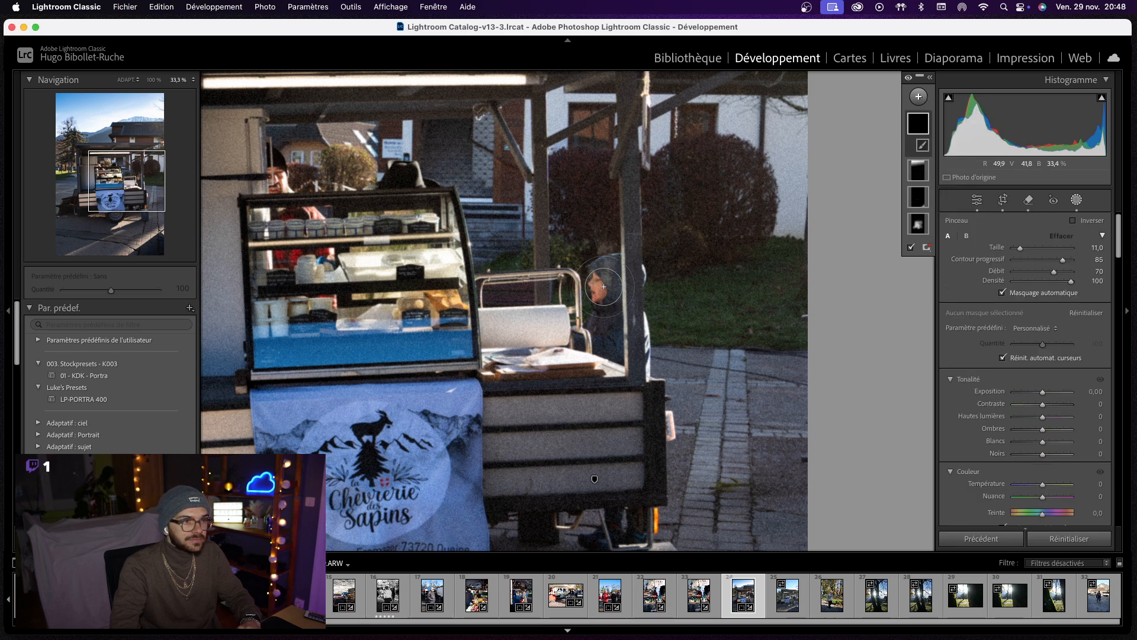
mouse_move(599, 277)
left_mouse_down()
mouse_move(610, 340)
mouse_move(601, 277)
mouse_move(608, 337)
left_mouse_up()
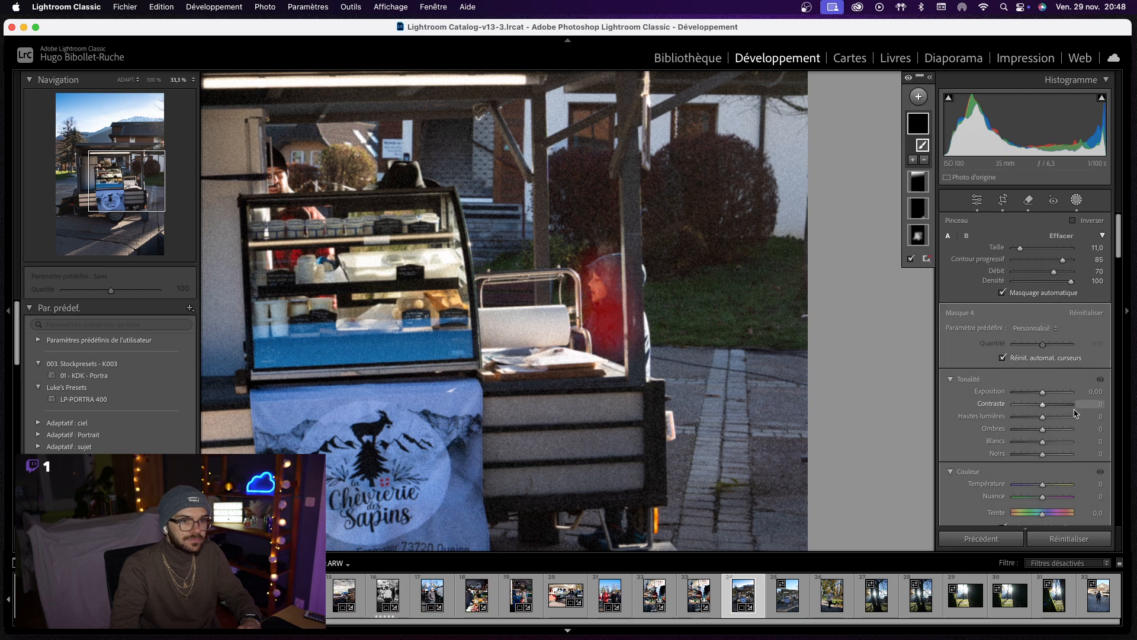
- Set the child's mask to exposure 0.11, contrast 24, highlights 44, shadows 21, whites 6 and blacks −5, and close masking
left_click(1054, 418)
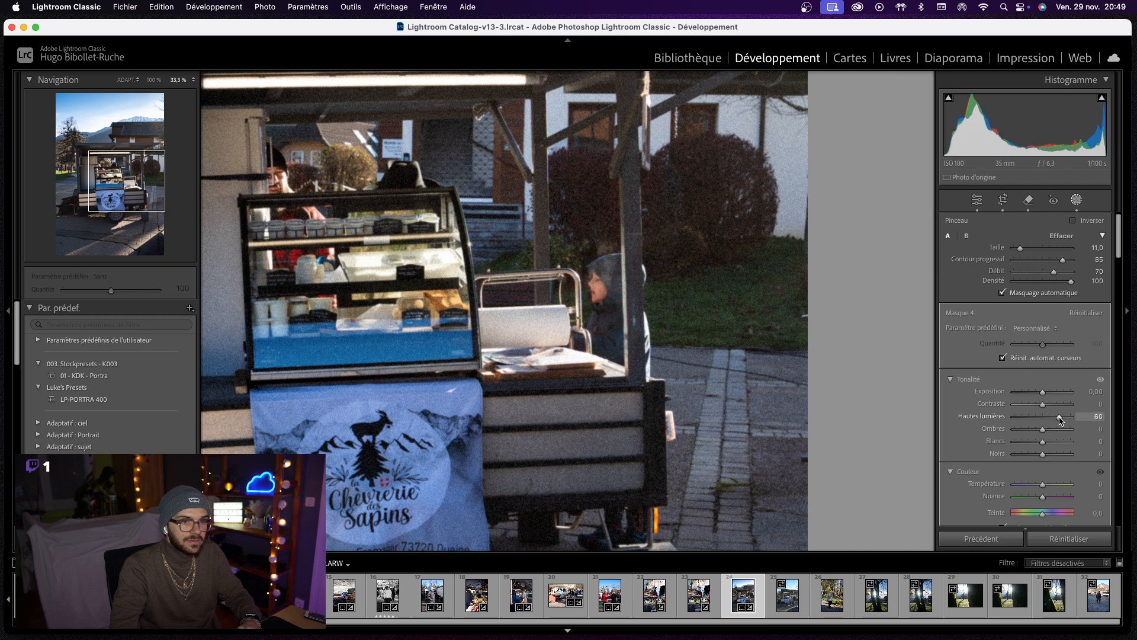
left_click_drag(1060, 419, 1055, 418)
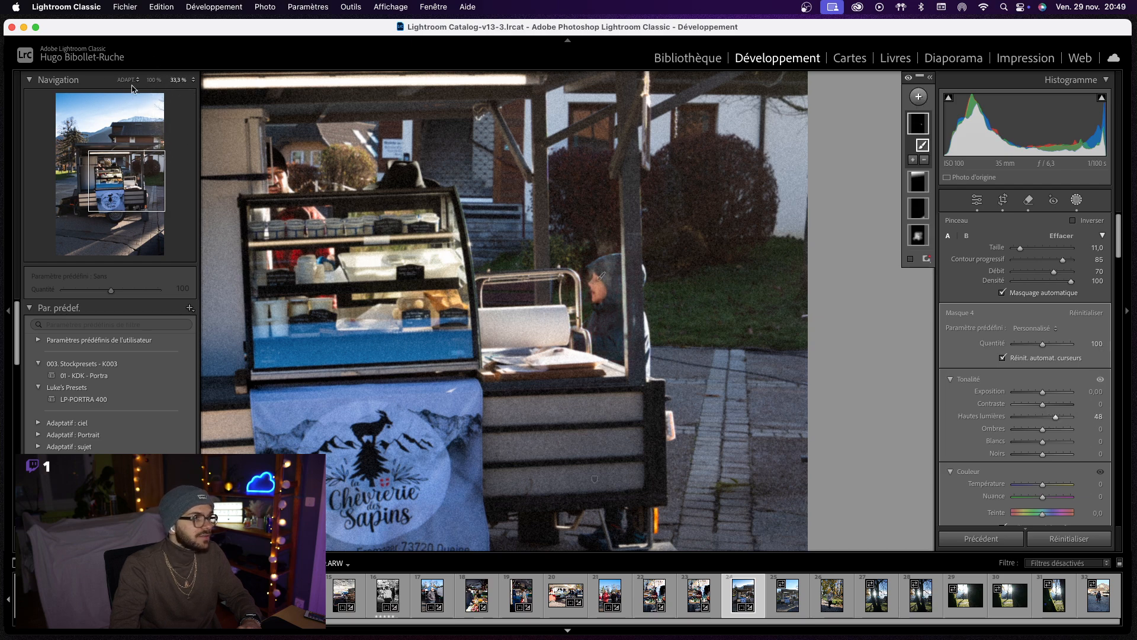
left_click(128, 80)
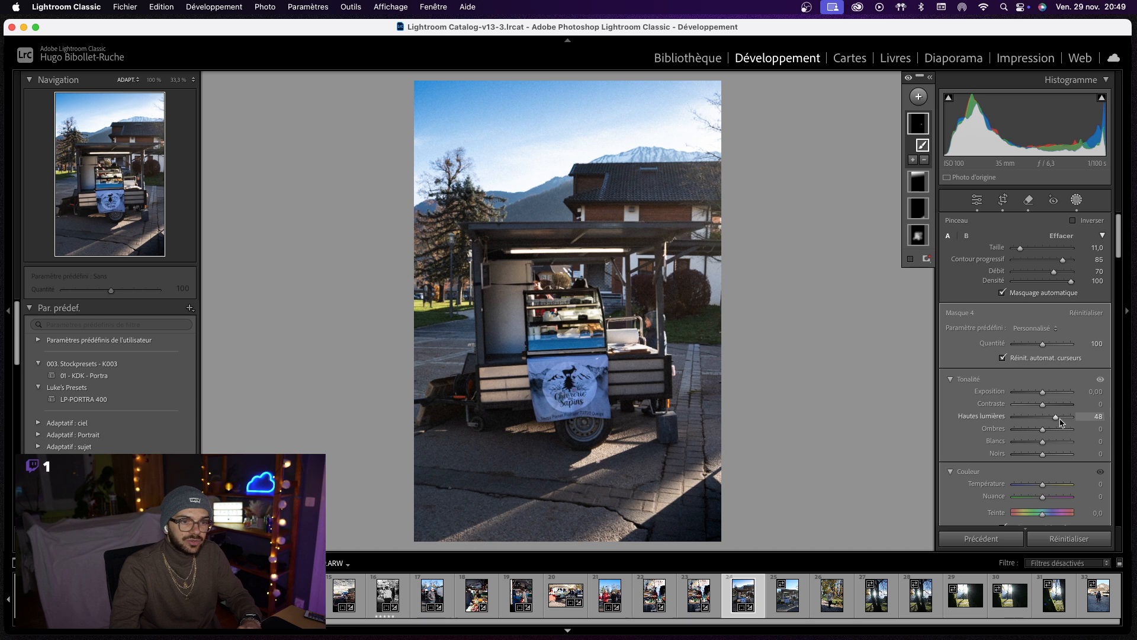
left_click_drag(1061, 422, 1064, 422)
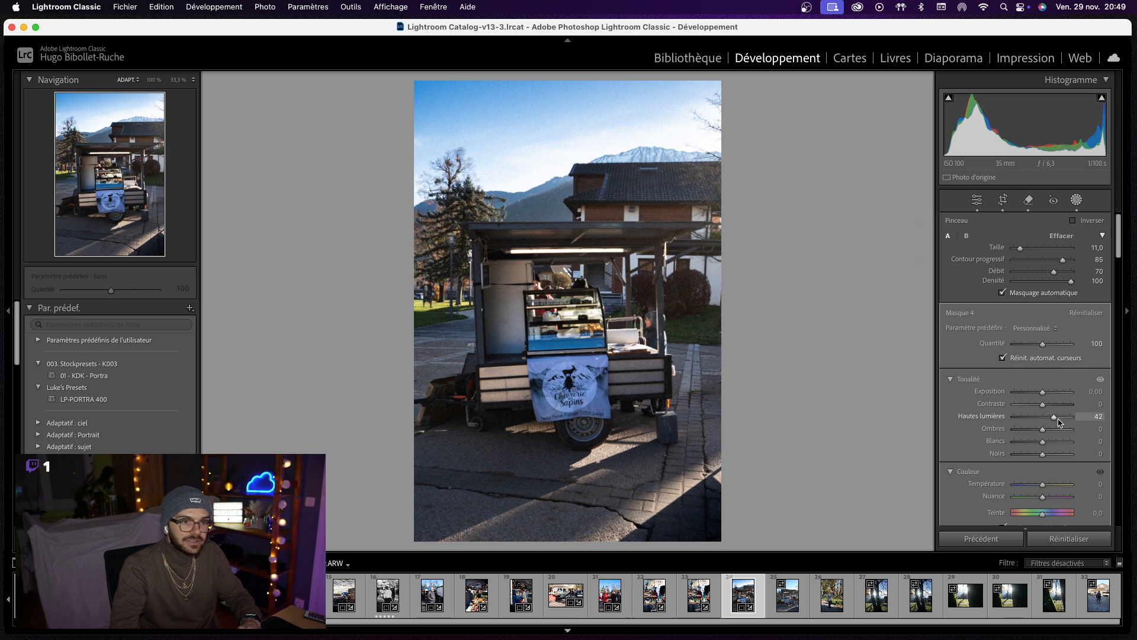
left_click_drag(1042, 429, 1044, 395)
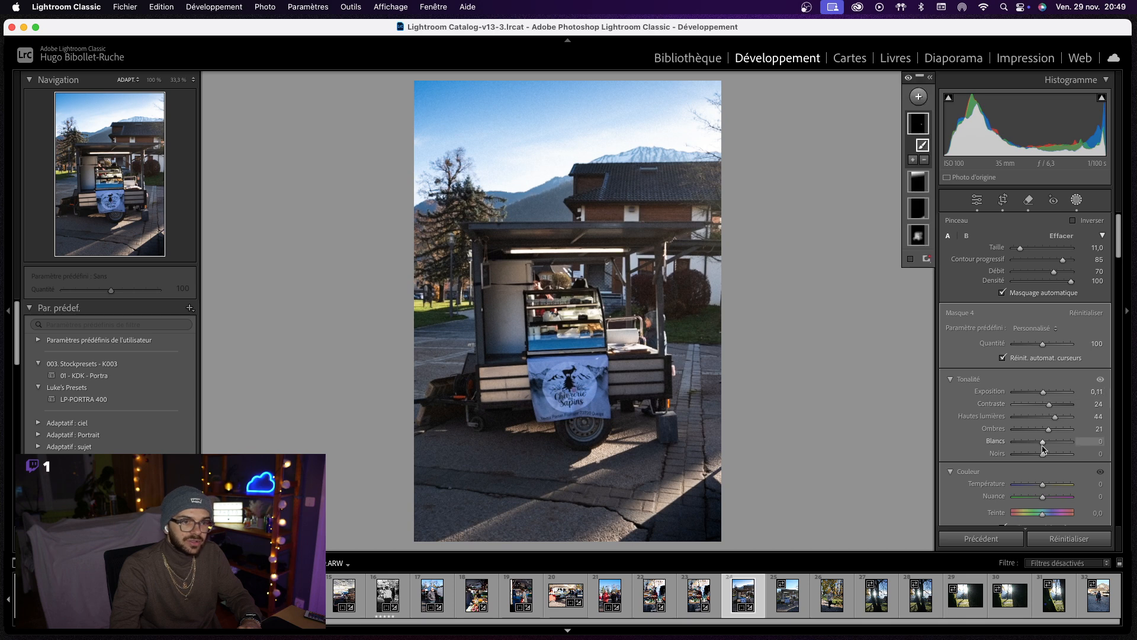
left_click_drag(1044, 446, 1043, 458)
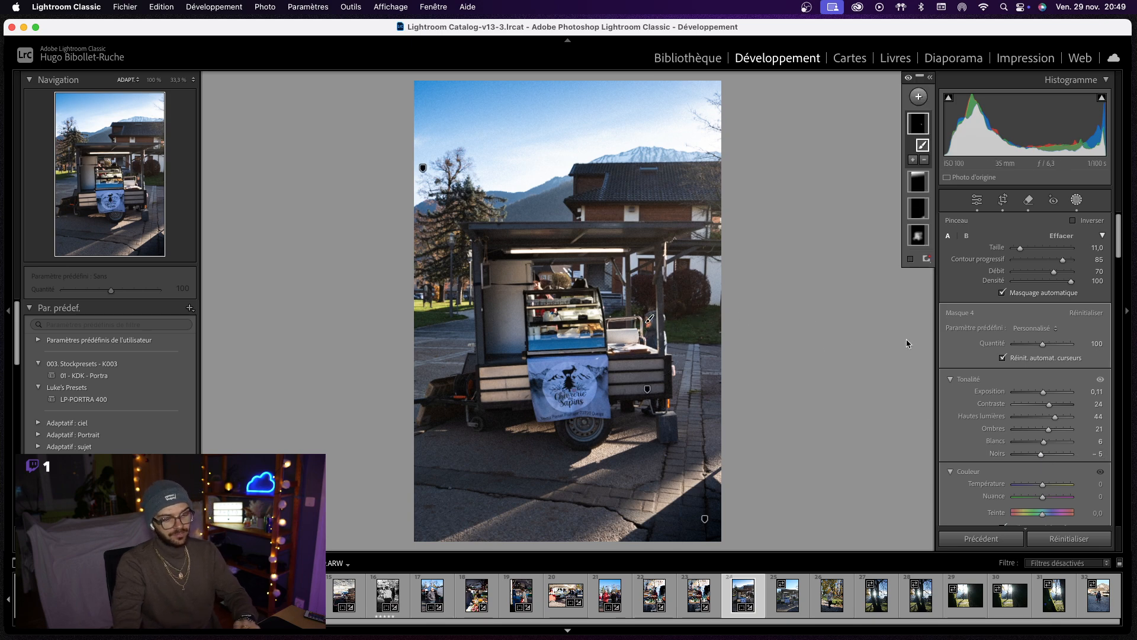
key("Escape")
- Compare the before and after versions around the child and trailer up close, as well as over the whole photo
left_click(673, 323)
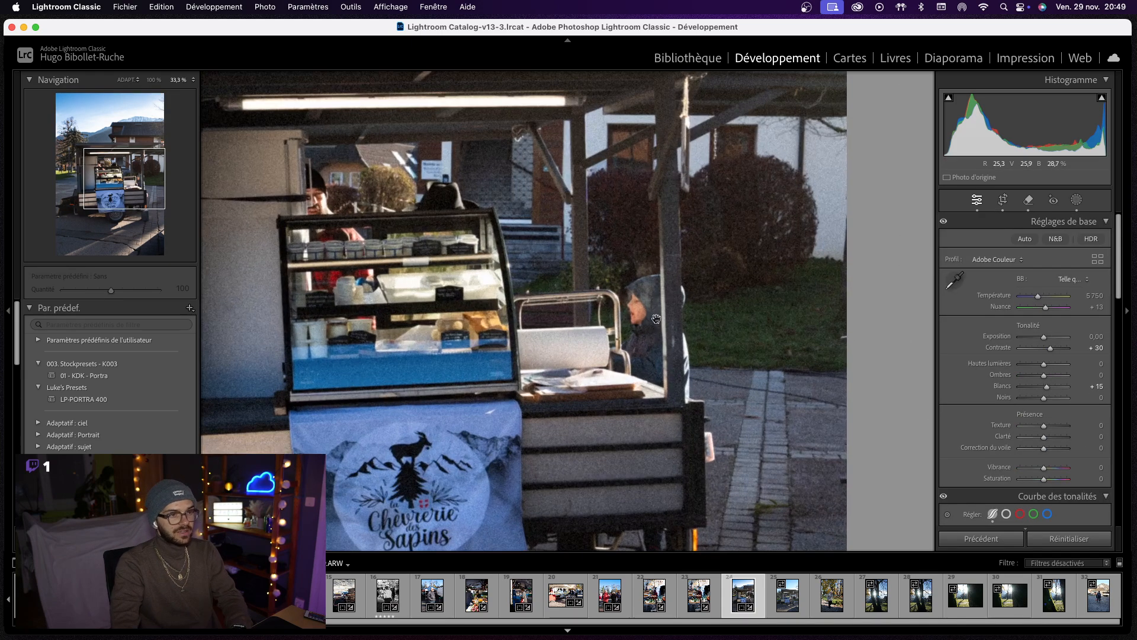
key("y")
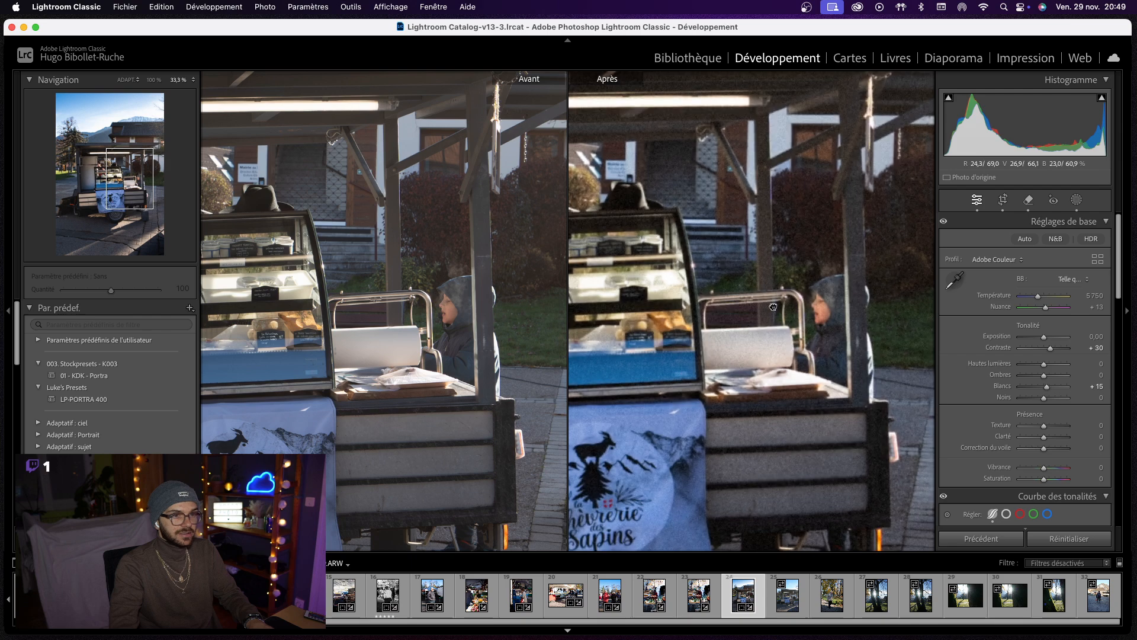
left_click_drag(801, 326, 727, 273)
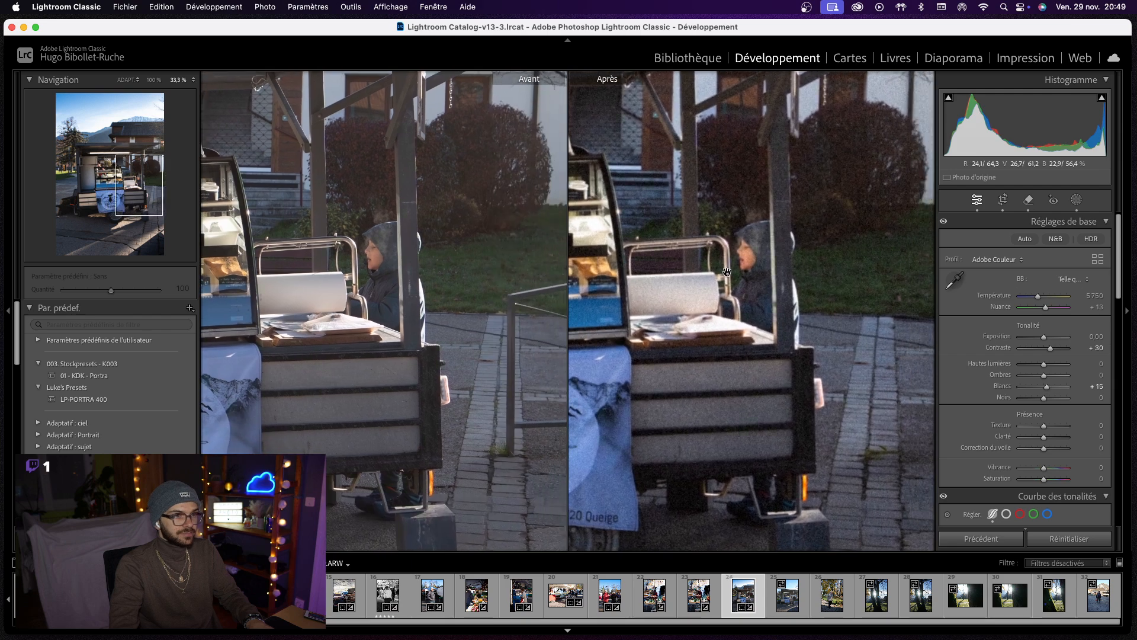
left_click_drag(691, 356, 790, 209)
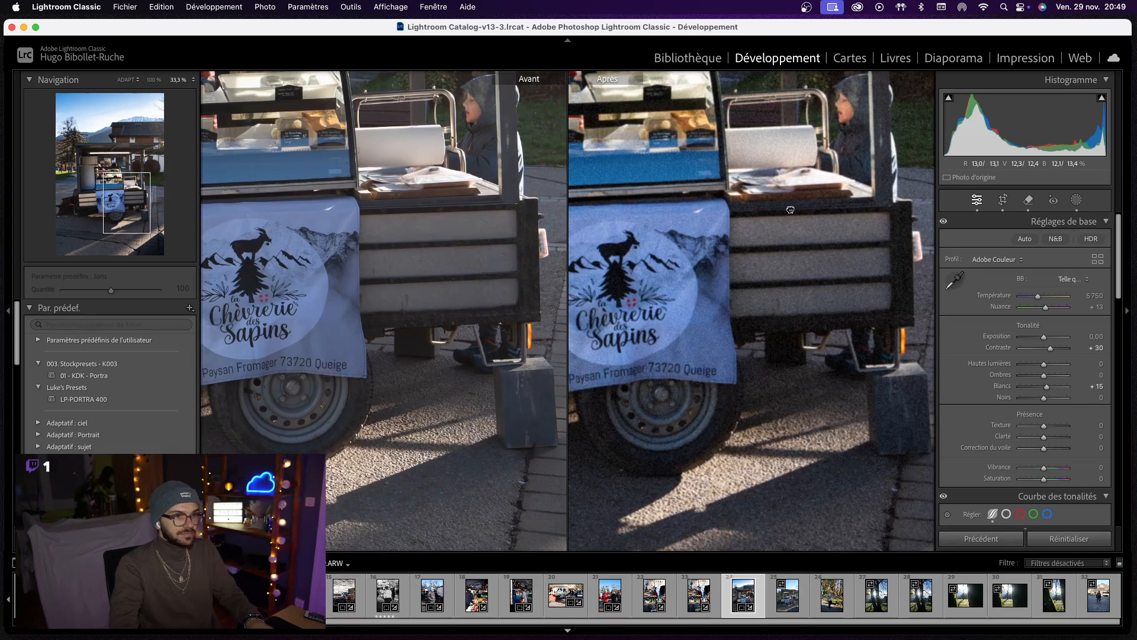
left_click(728, 337)
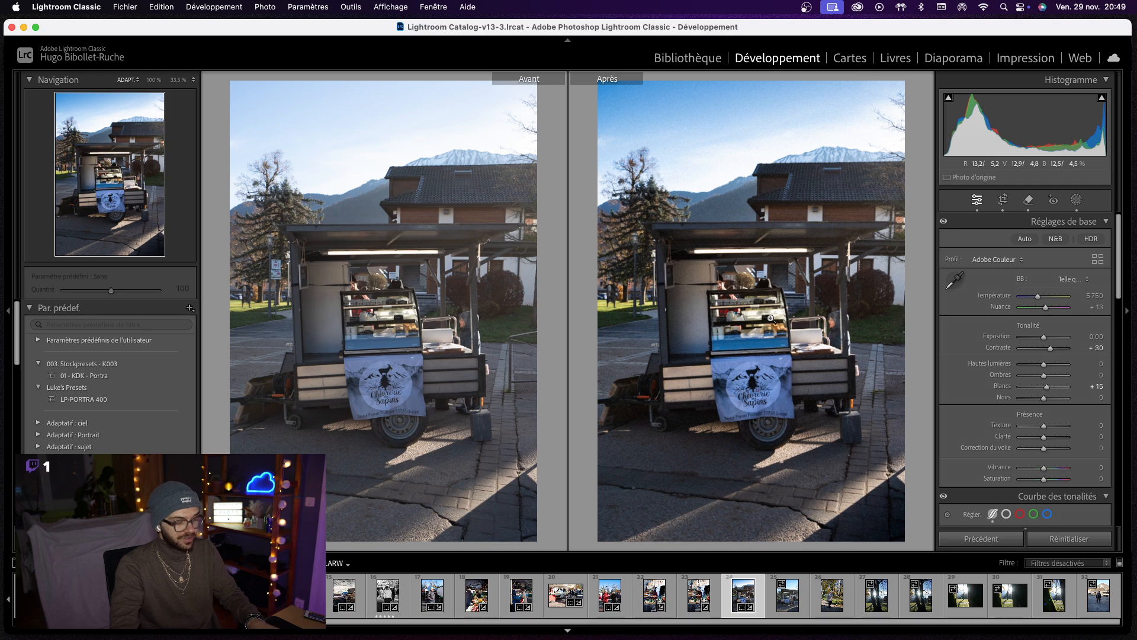
key("y")
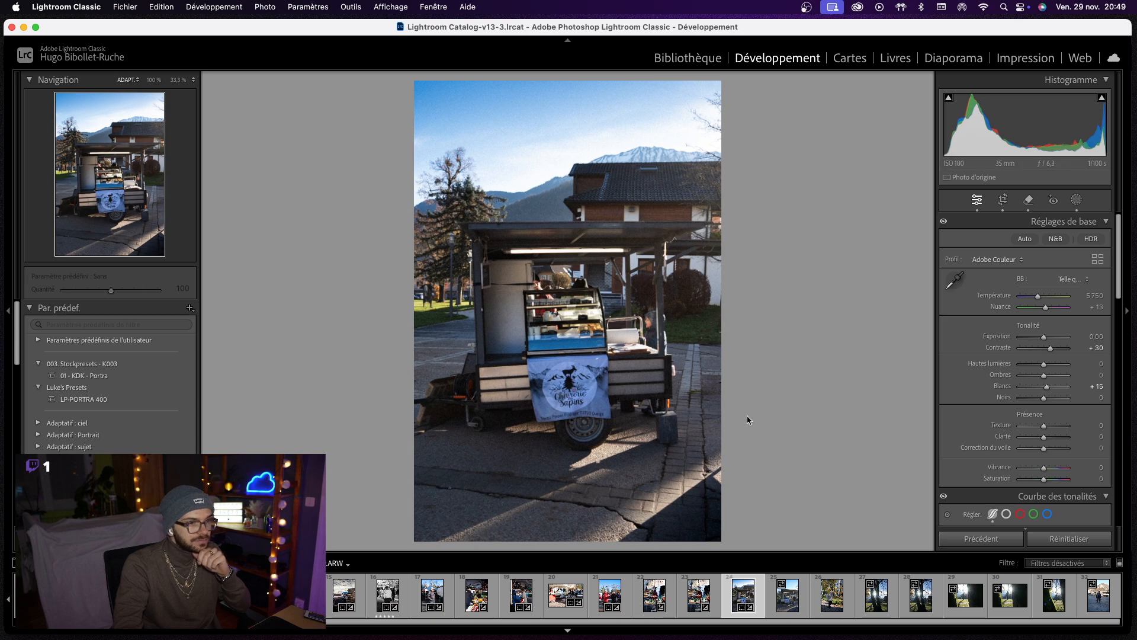
- Remove the dark line across the paving right of the trailer with generative removal, using a size 5 brush
left_click(701, 350)
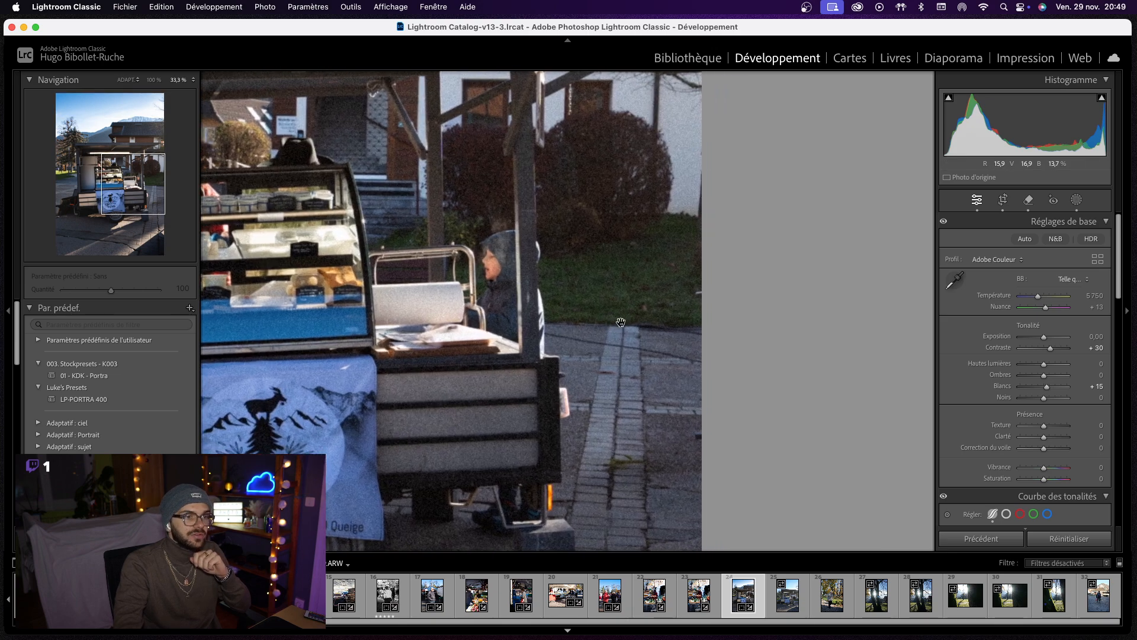
left_click(1028, 201)
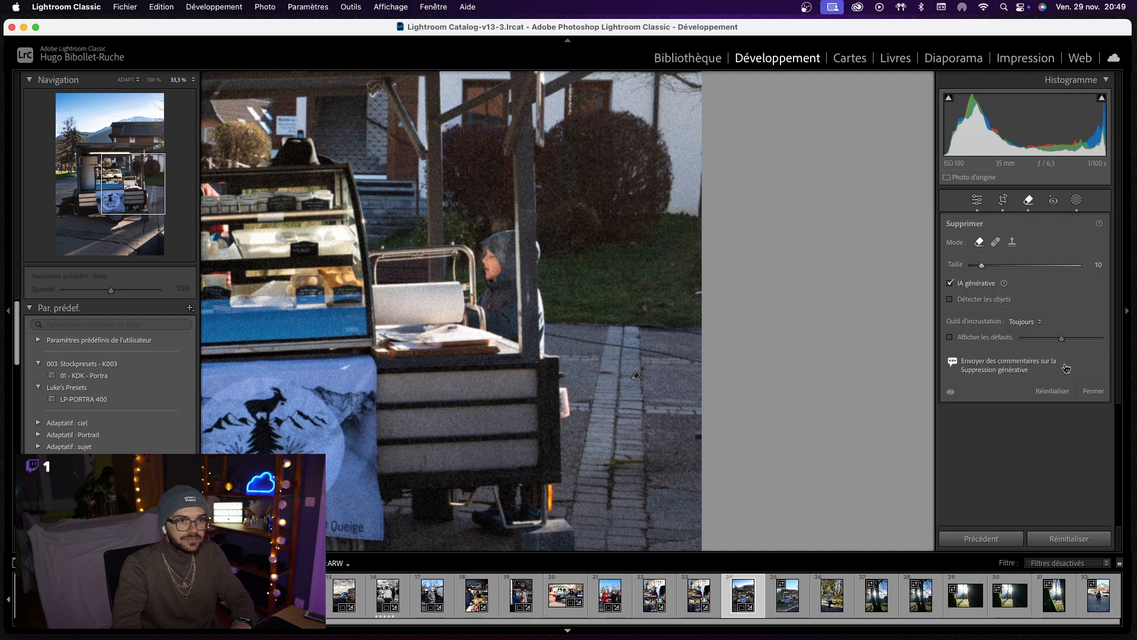
scroll(687, 354, "down", 3)
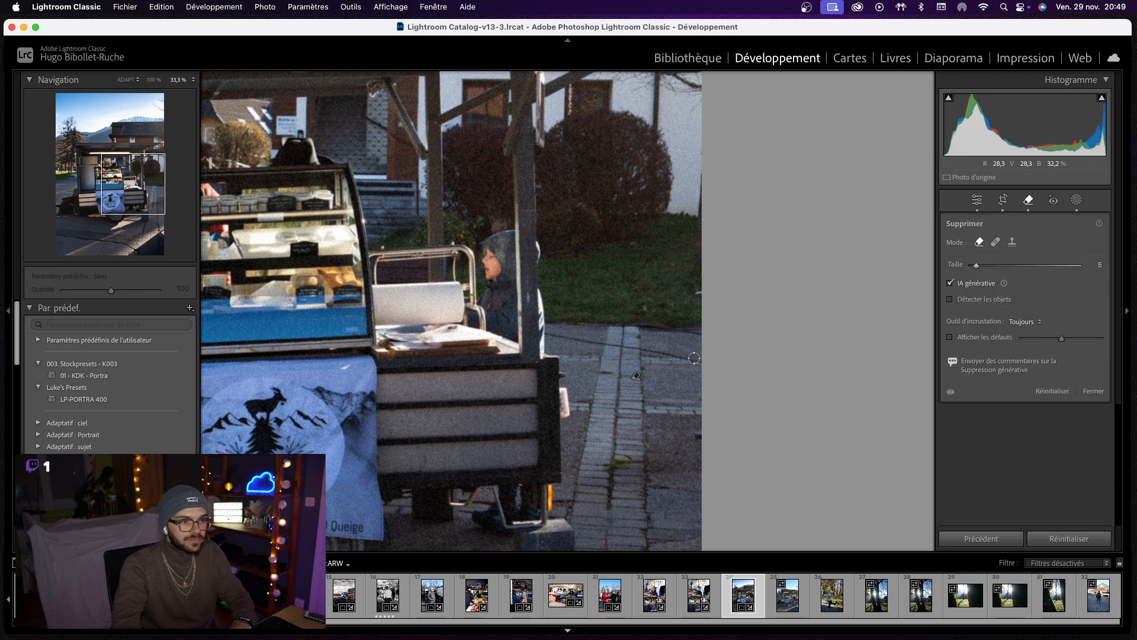
left_click_drag(699, 360, 605, 344)
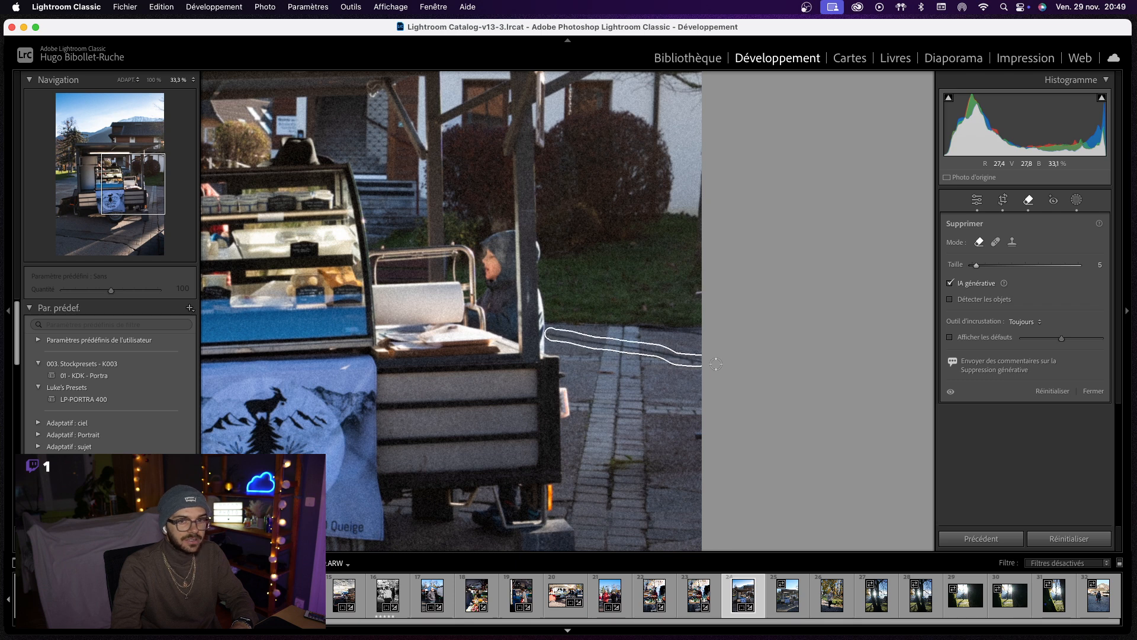
left_click_drag(716, 364, 720, 363)
left_click(1082, 394)
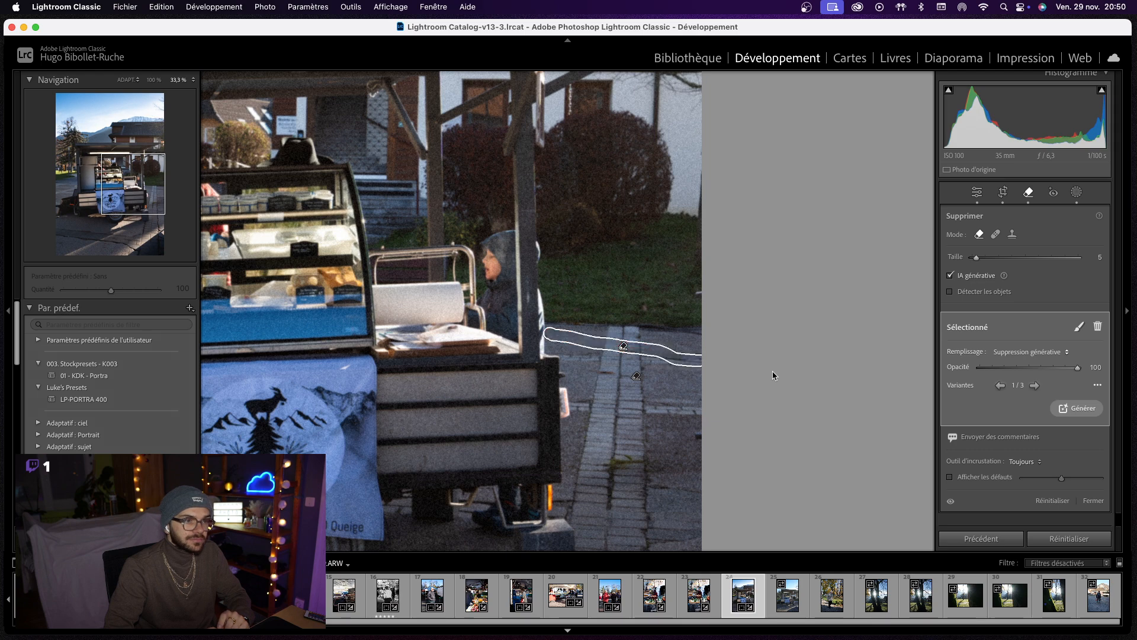
- Copy the finished trailer photo's develop settings with all four masks included, and paste them onto the next trailer photo
key("q")
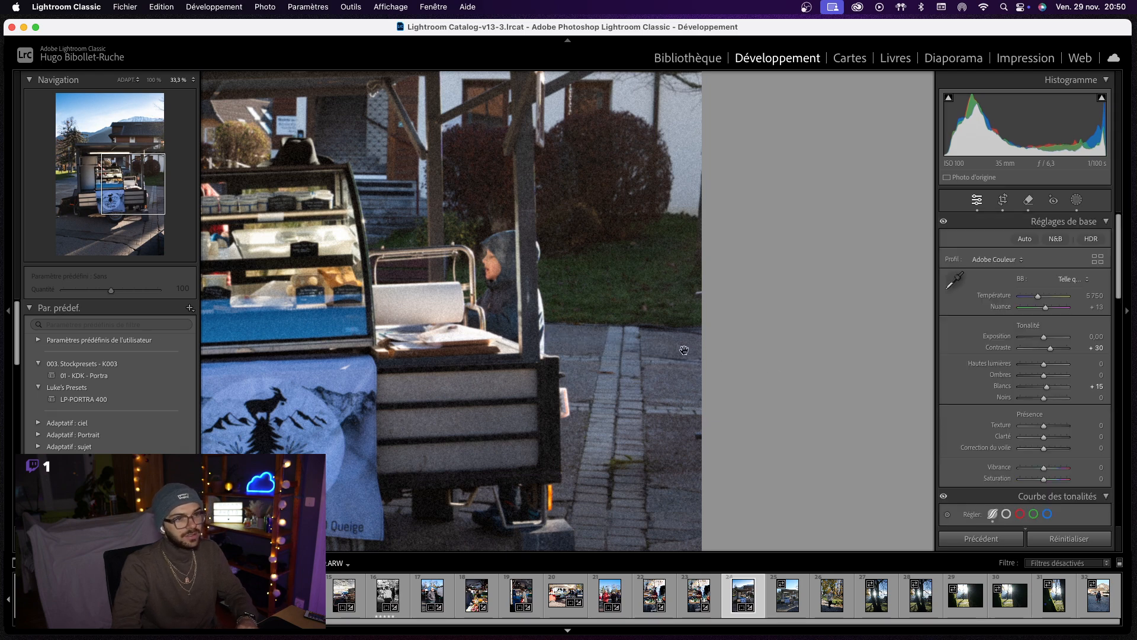
left_click(626, 342)
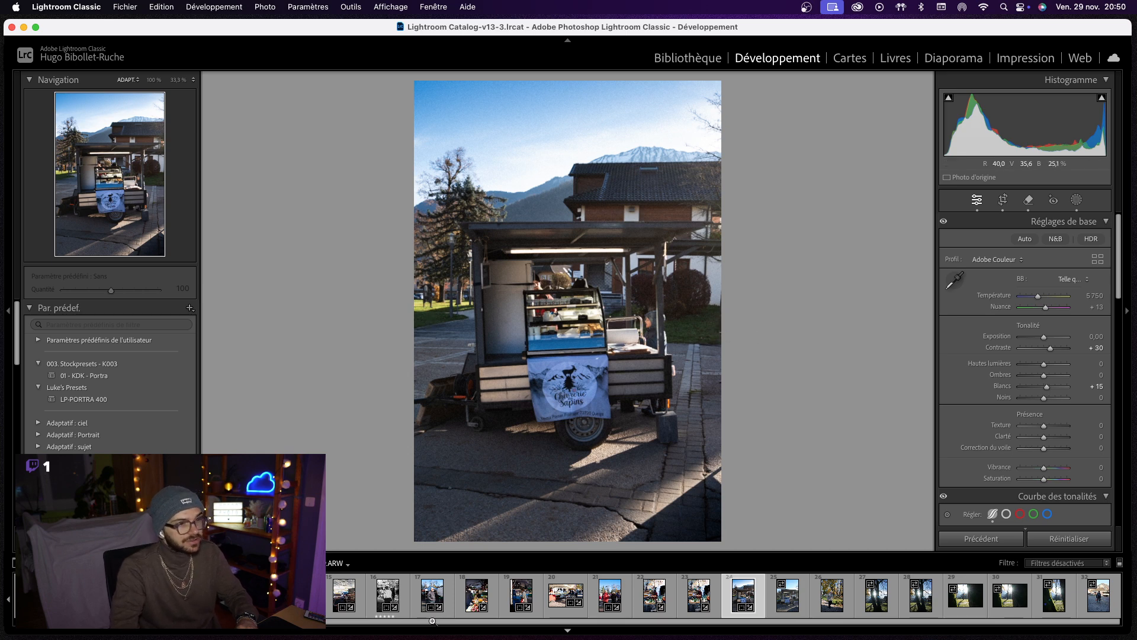
key("super+shift+c")
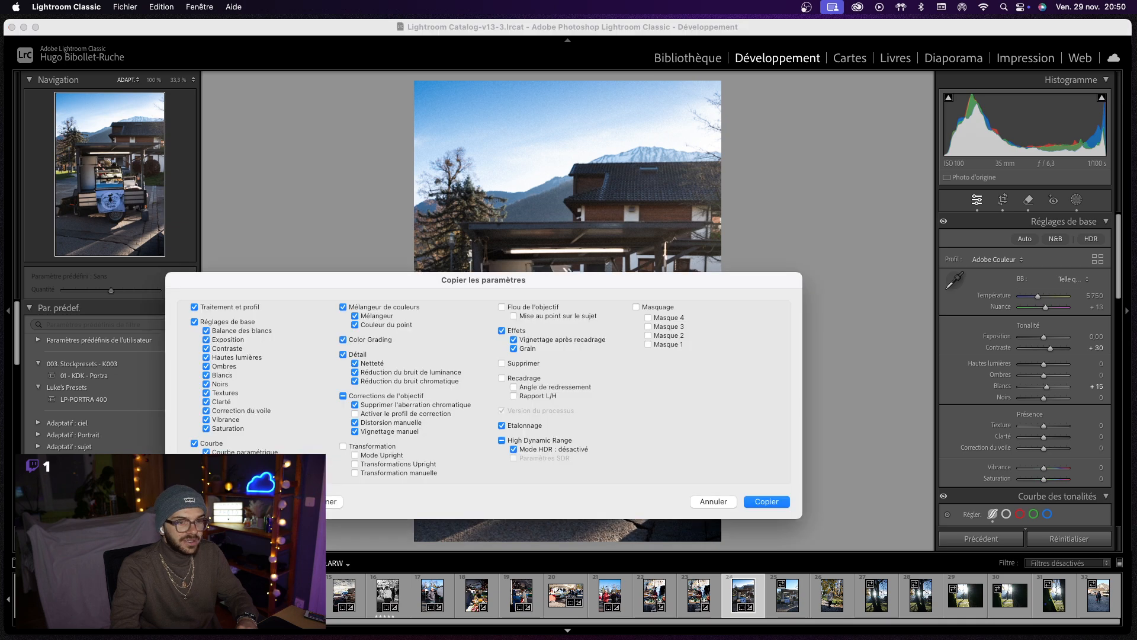
left_click(637, 307)
left_click(765, 501)
key("Right")
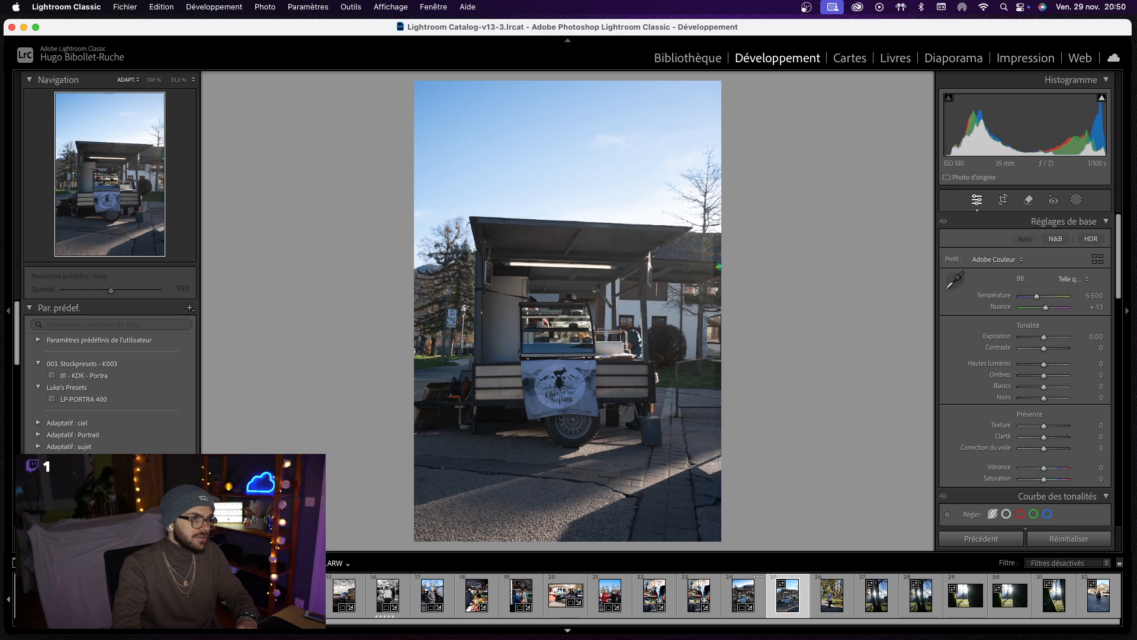
key("super+shift+v")
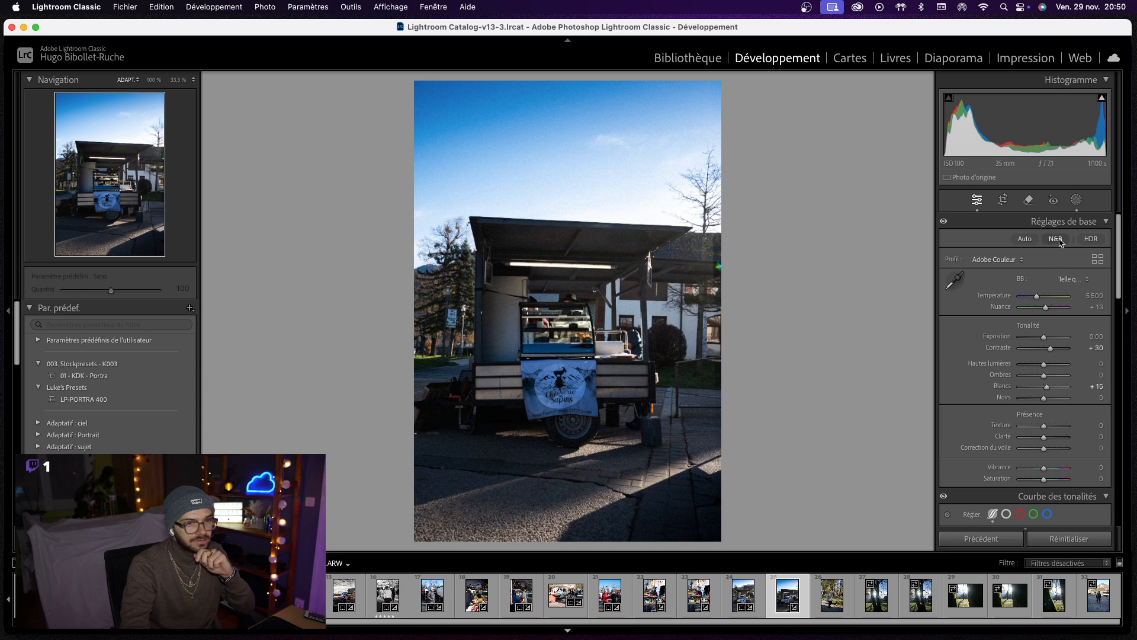
- Crop the second trailer photo slightly tighter at its original aspect and reposition the trailer within the frame
left_click(1002, 200)
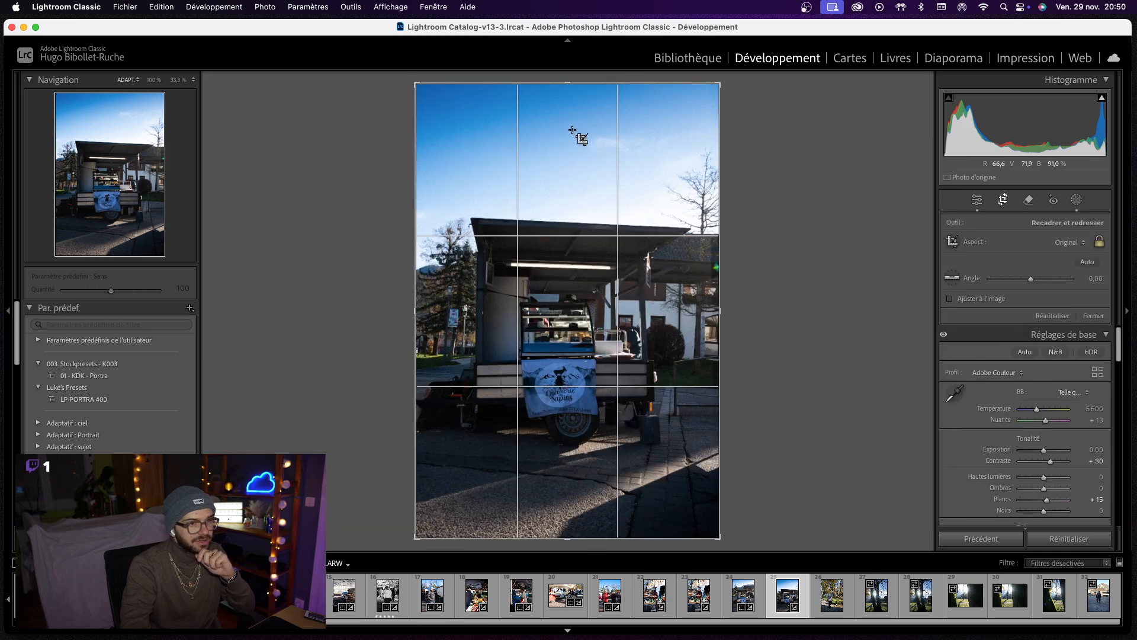
mouse_move(564, 77)
left_mouse_down()
mouse_move(565, 103)
mouse_move(567, 88)
left_mouse_up()
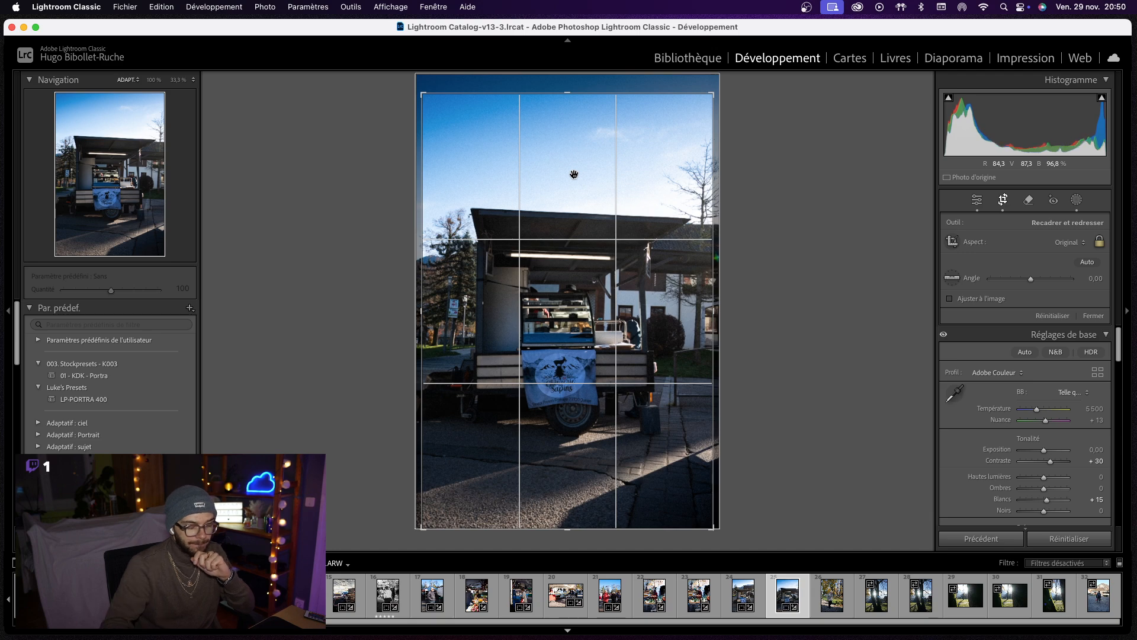
left_click_drag(571, 168, 574, 175)
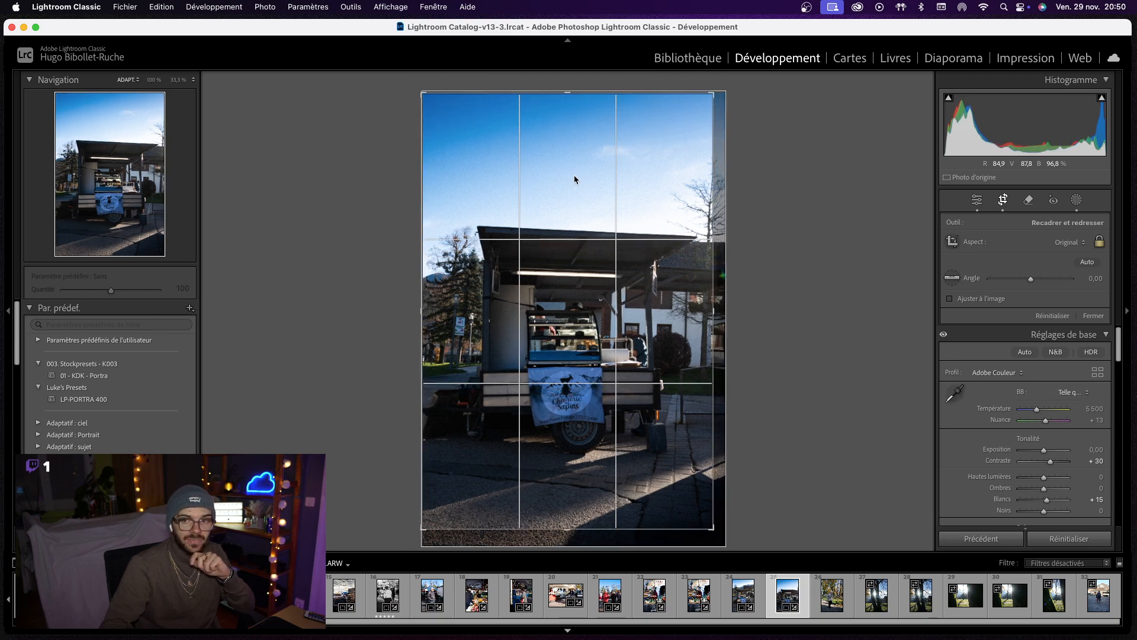
key("Return")
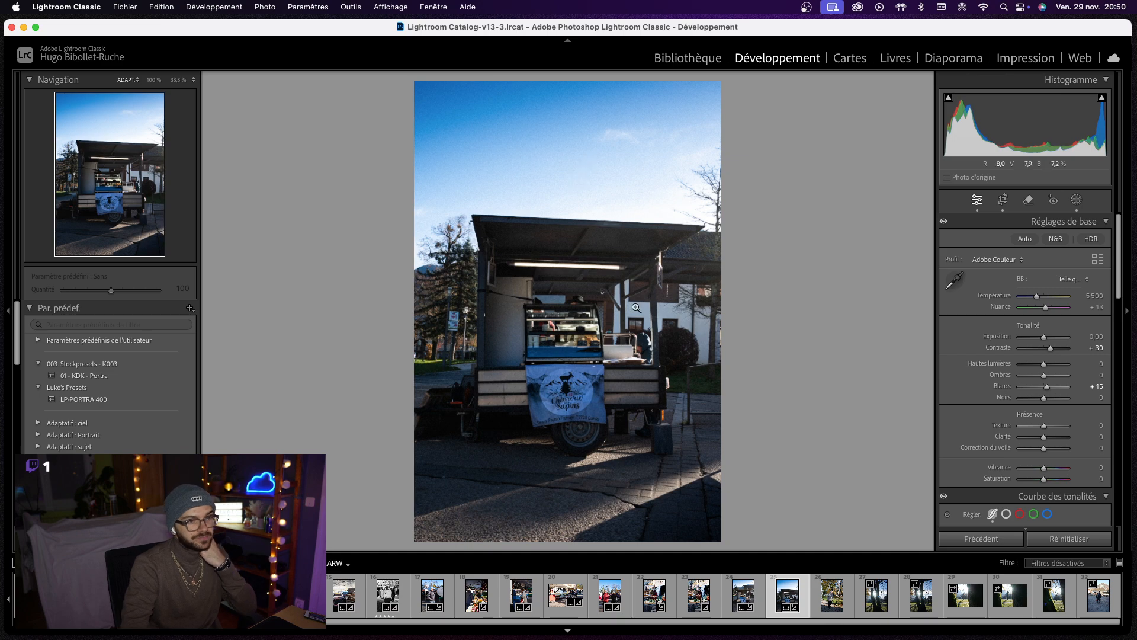
- Mark the metal railing and the dark line across the paving beside the trailer for generative removal with a size 5 brush
left_click(598, 332)
left_click_drag(597, 333, 530, 161)
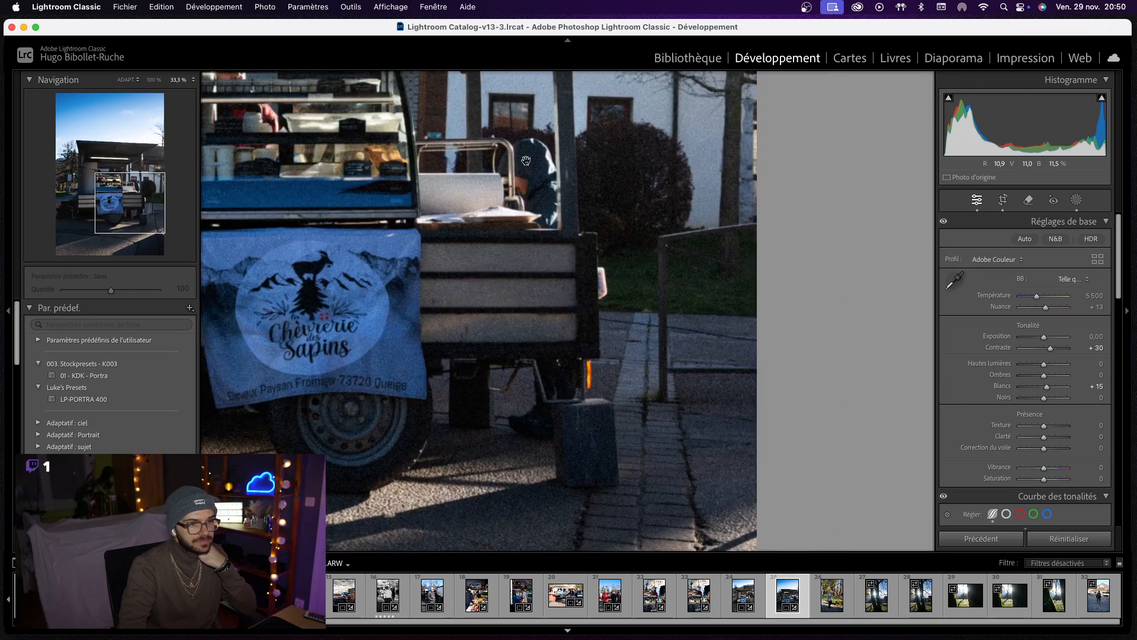
left_click(1030, 201)
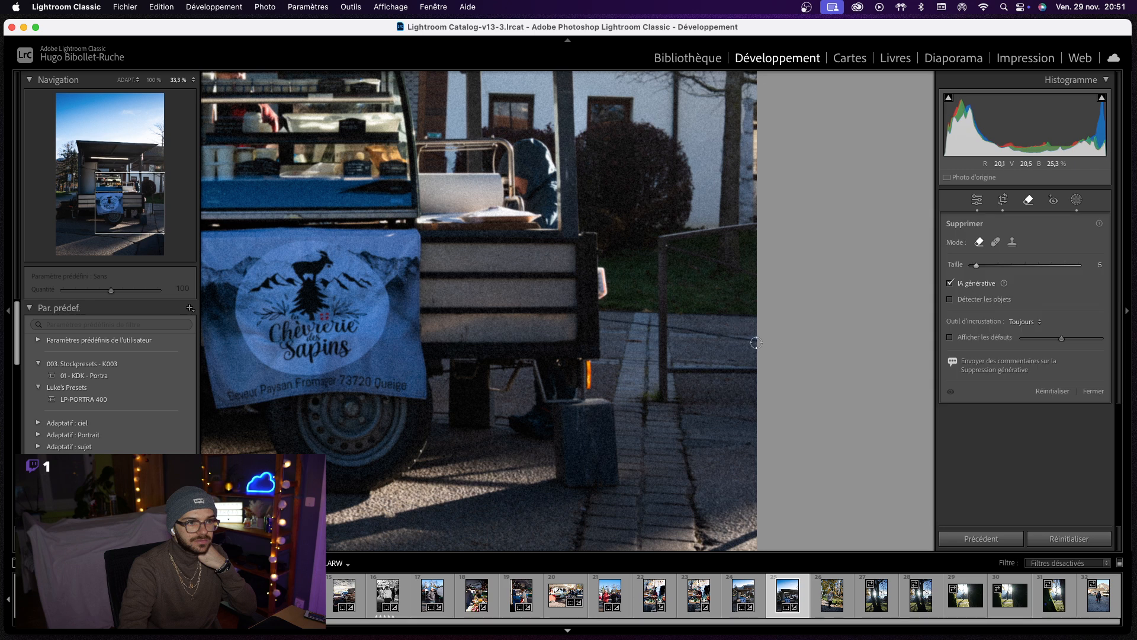
left_click_drag(674, 328, 659, 326)
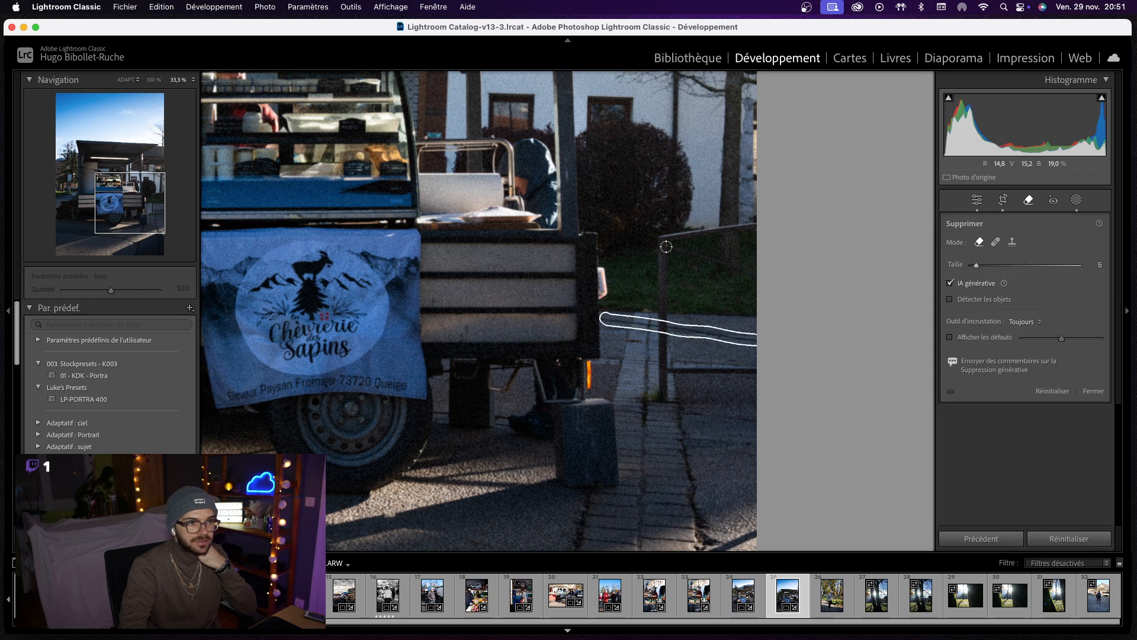
left_click_drag(663, 239, 663, 402)
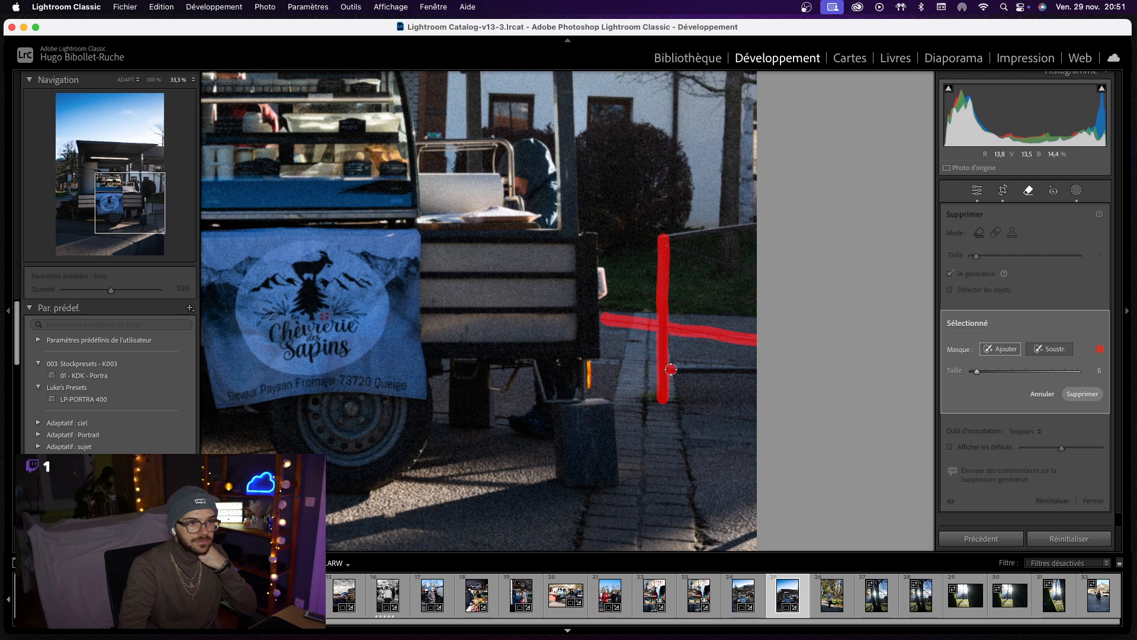
left_click_drag(705, 369, 756, 370)
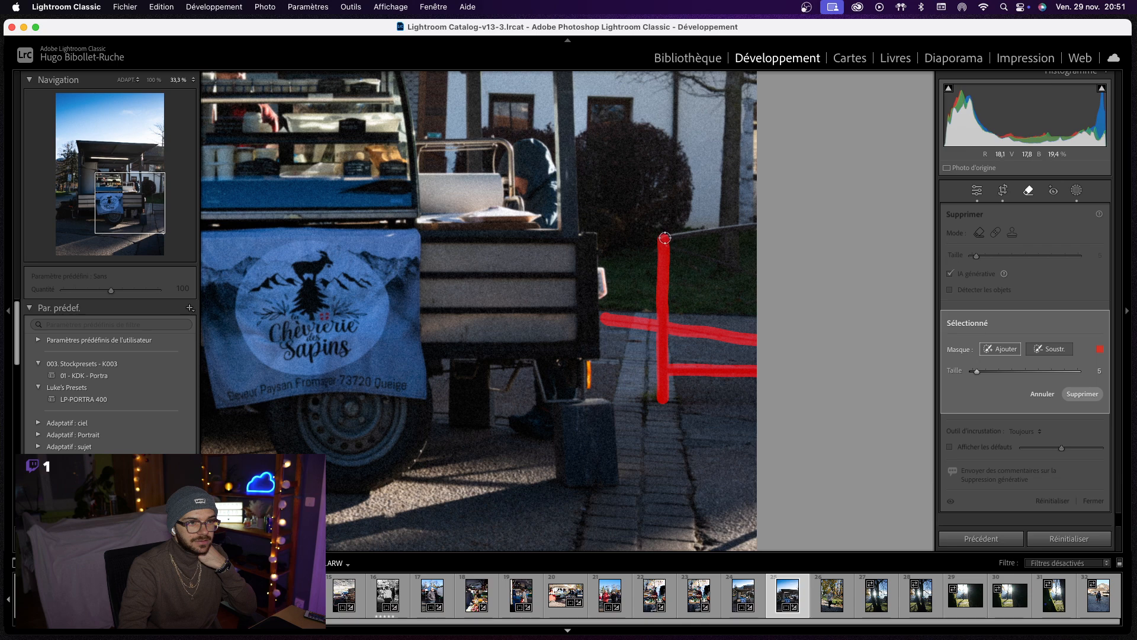
left_click_drag(668, 248, 730, 269)
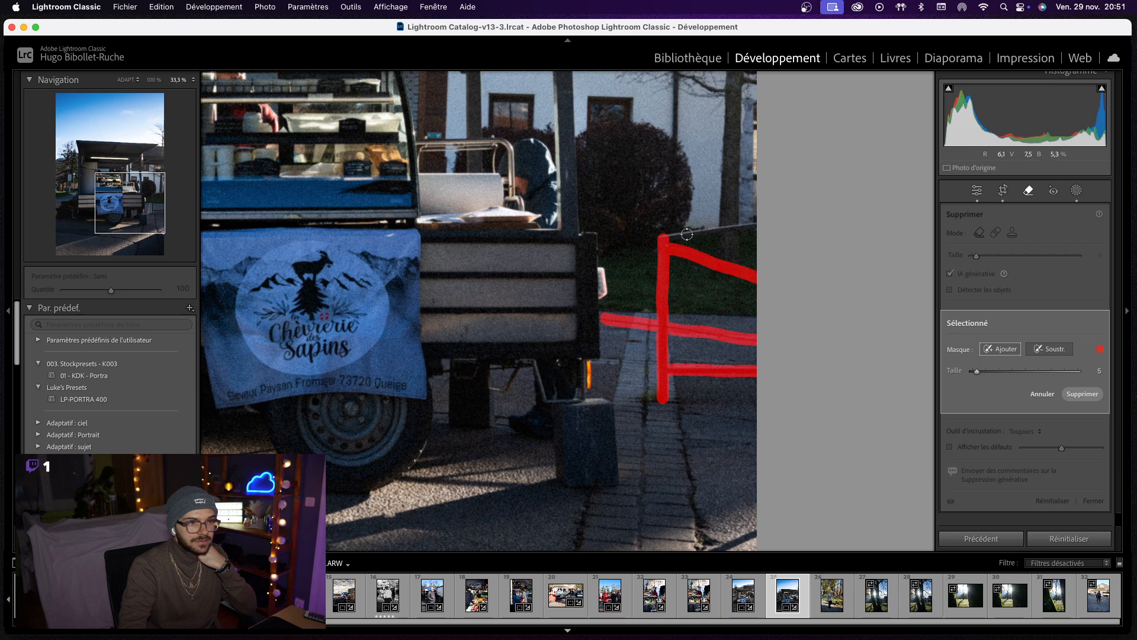
left_click_drag(668, 237, 755, 223)
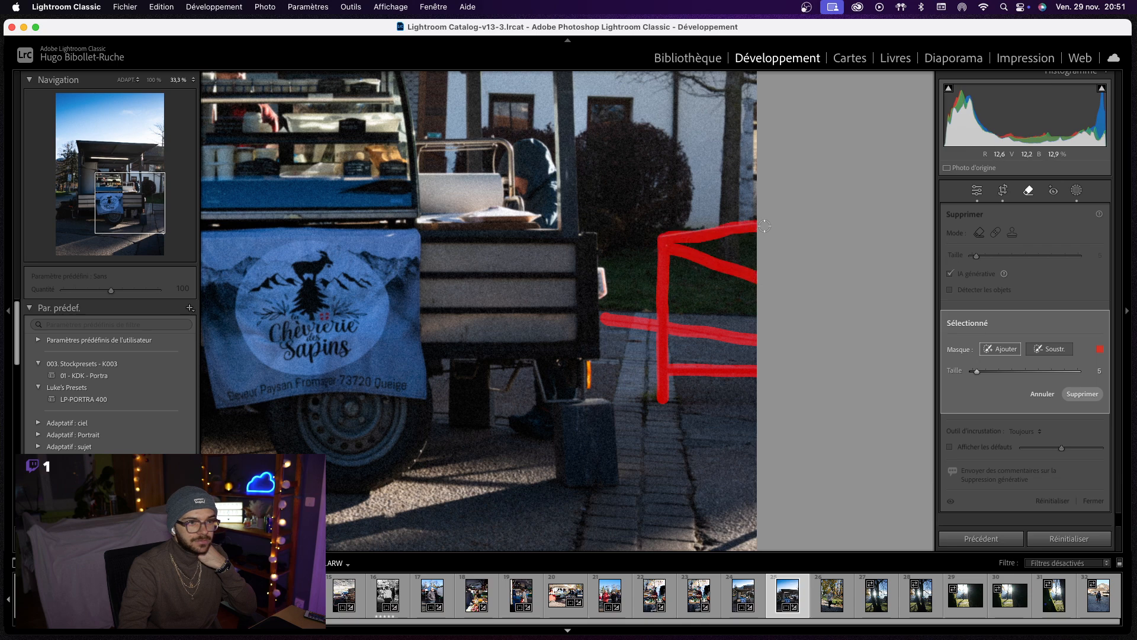
- Add the signs on the post among the trees to the removal mask, and run the generative removal on all marked areas
left_click_drag(128, 201, 76, 194)
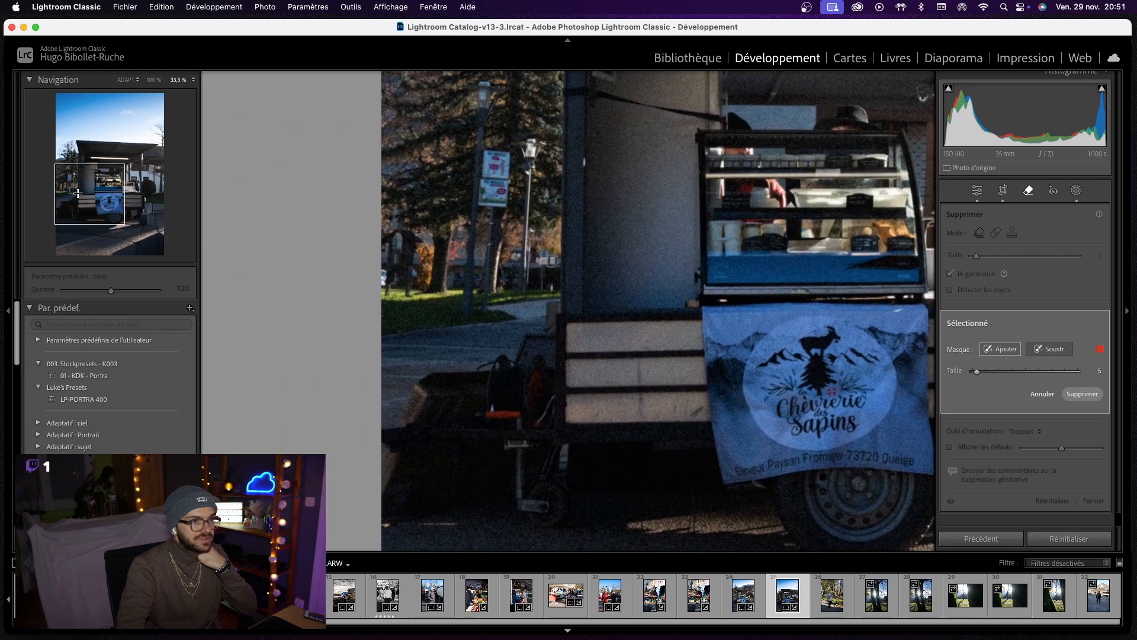
mouse_move(481, 153)
left_mouse_down()
mouse_move(505, 202)
mouse_move(482, 204)
mouse_move(487, 152)
mouse_move(497, 197)
left_mouse_up()
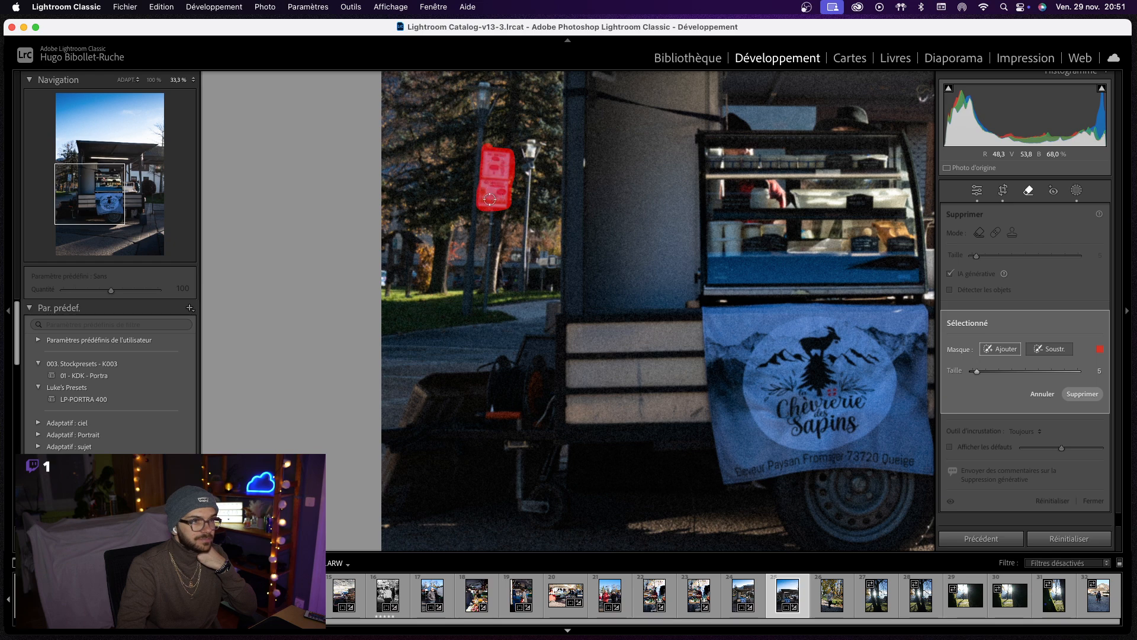
left_click(126, 80)
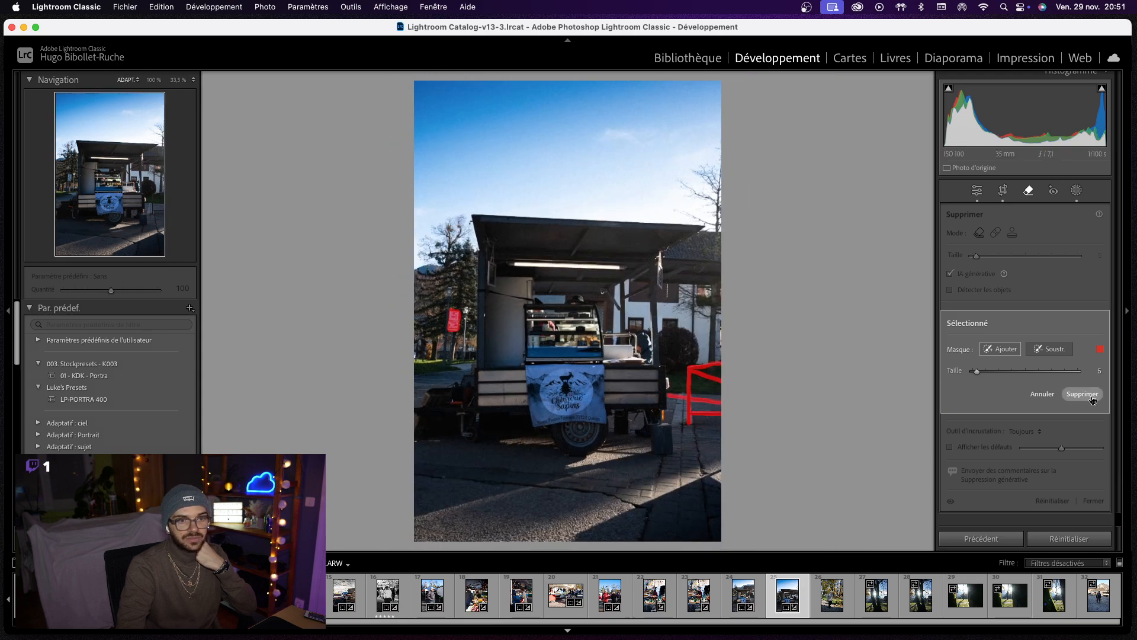
left_click(1092, 394)
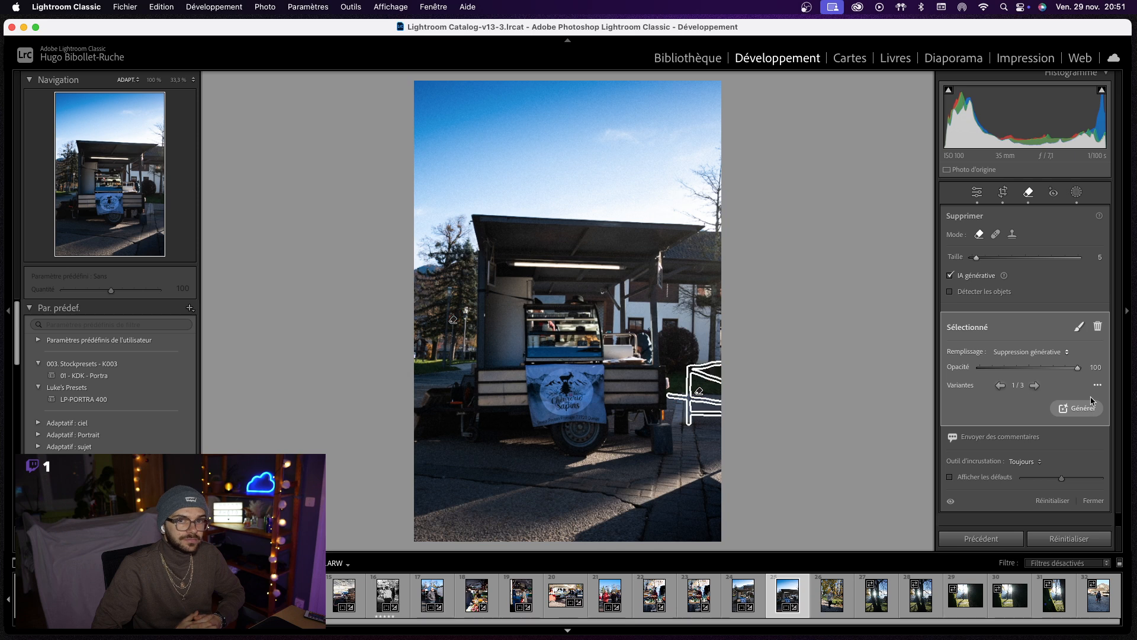
key("q")
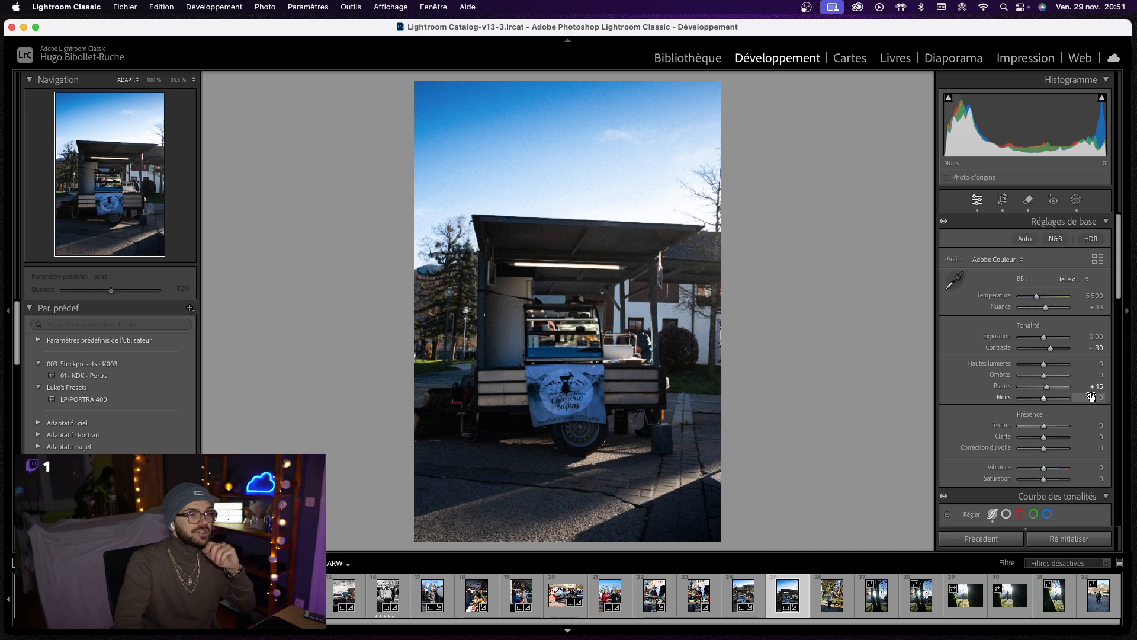
- Try shifting the crop around the second trailer photo and setting saturation to −100, and restore both
left_click(1001, 202)
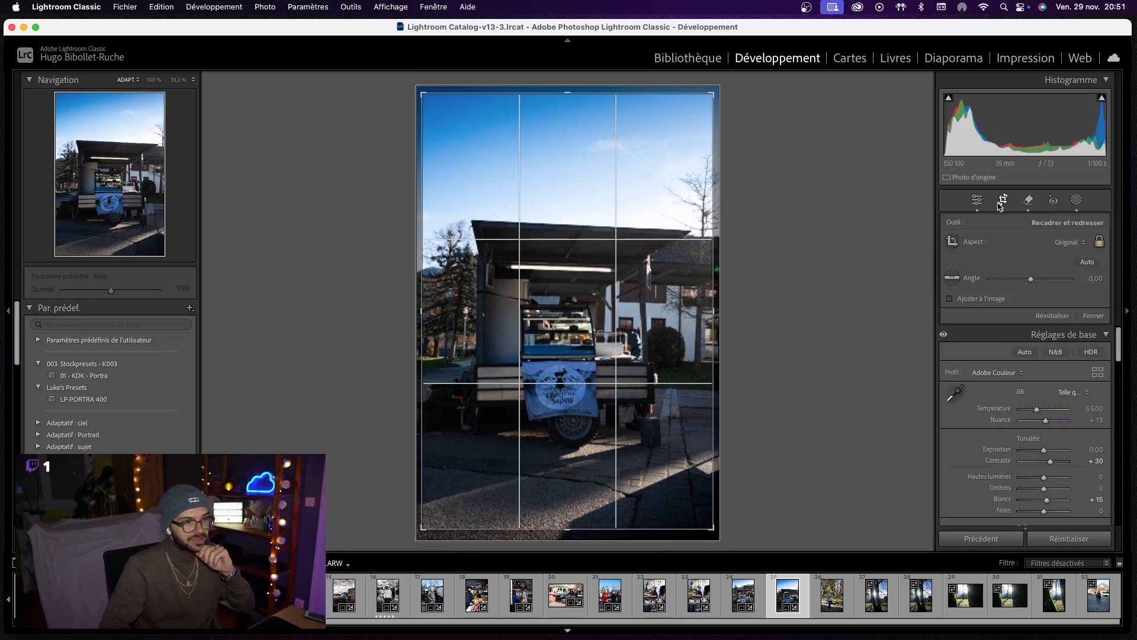
left_click(1000, 203)
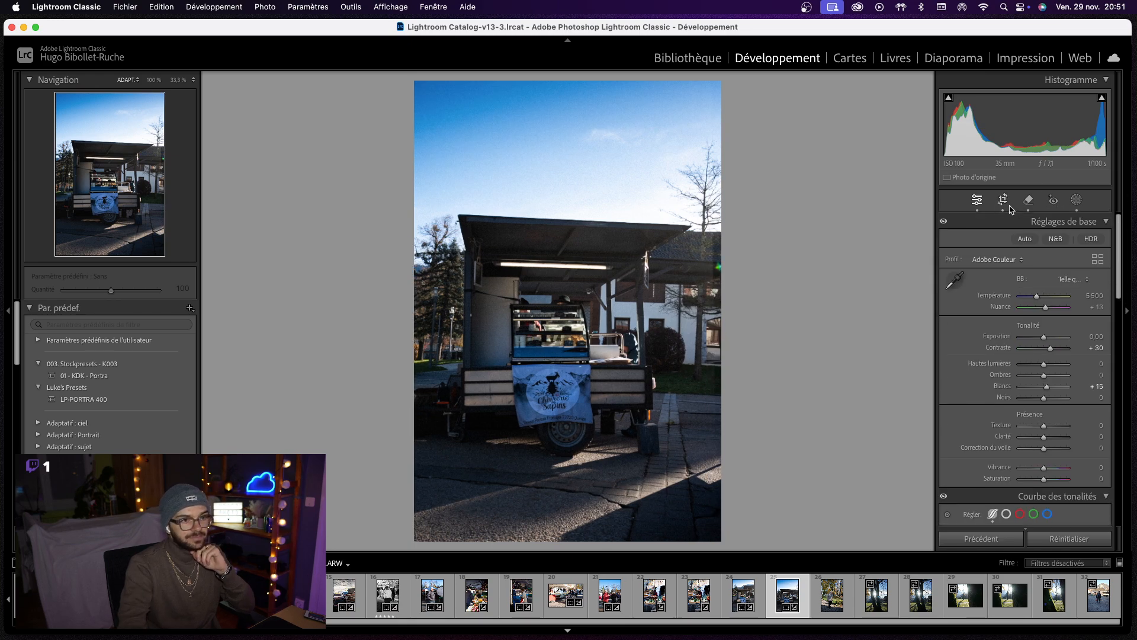
left_click(1010, 207)
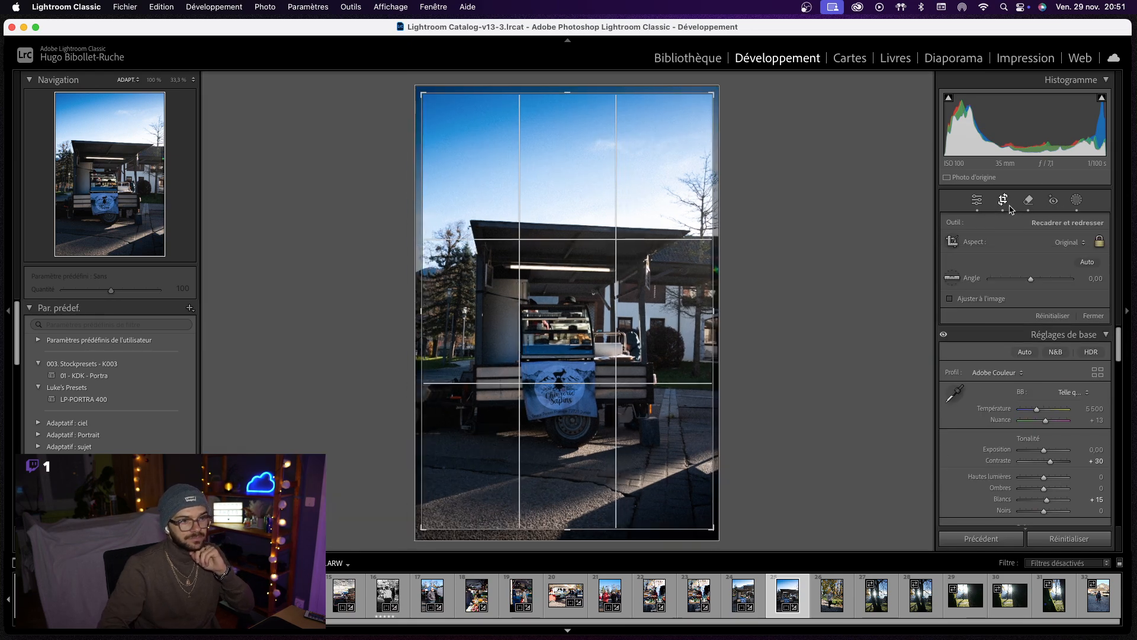
left_click(1009, 207)
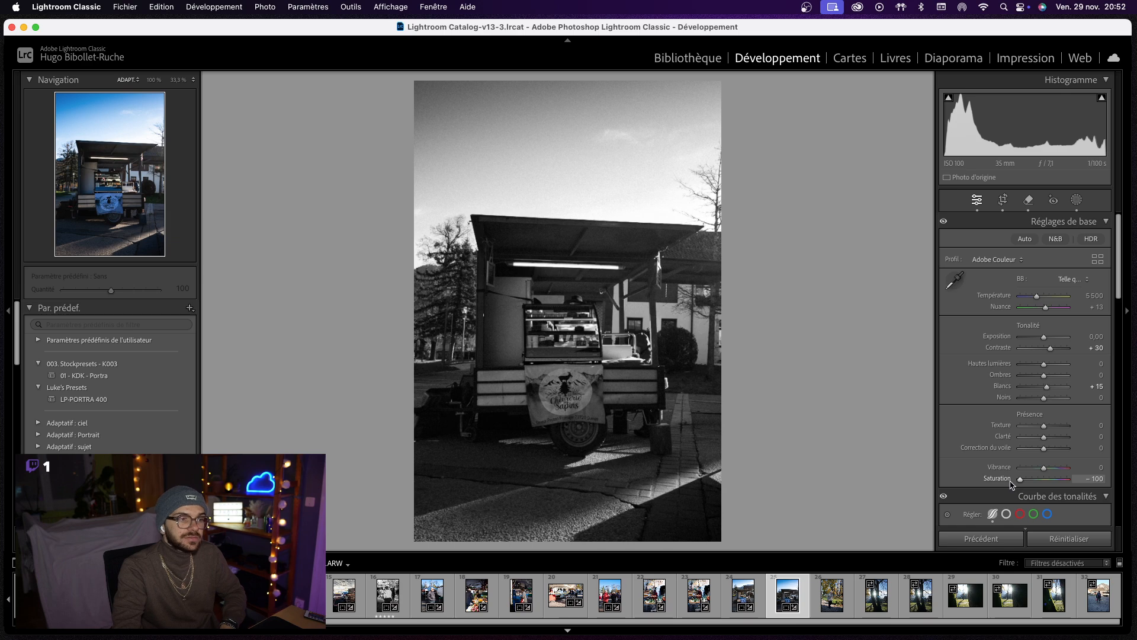
key("super+z")
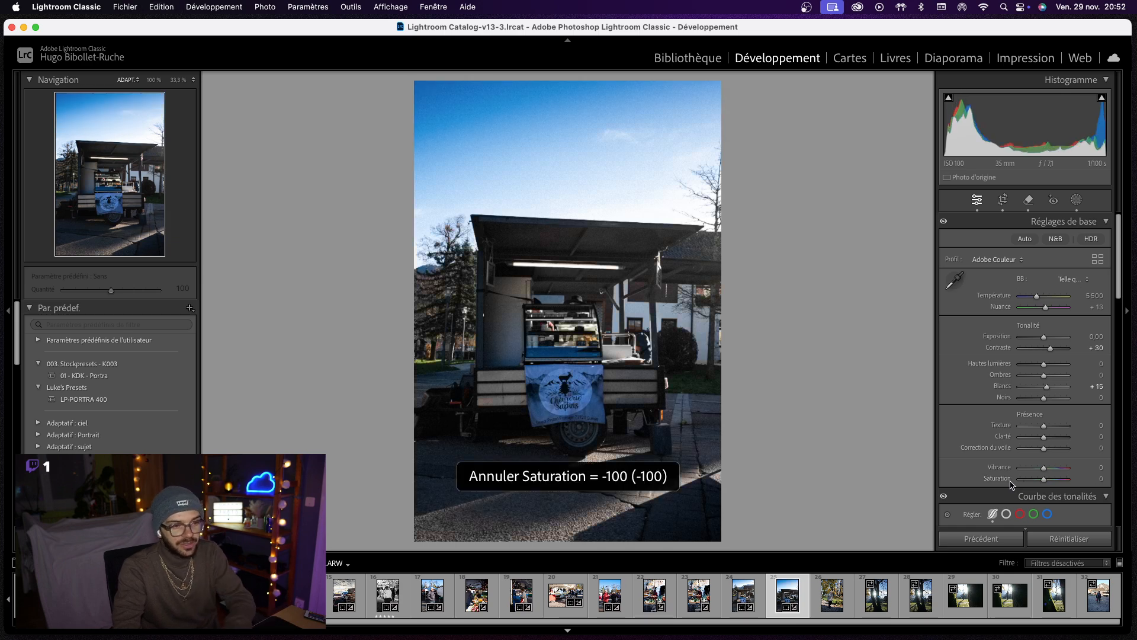
- Crop the next photo tighter around the walking man, keeping the original aspect
key("Right")
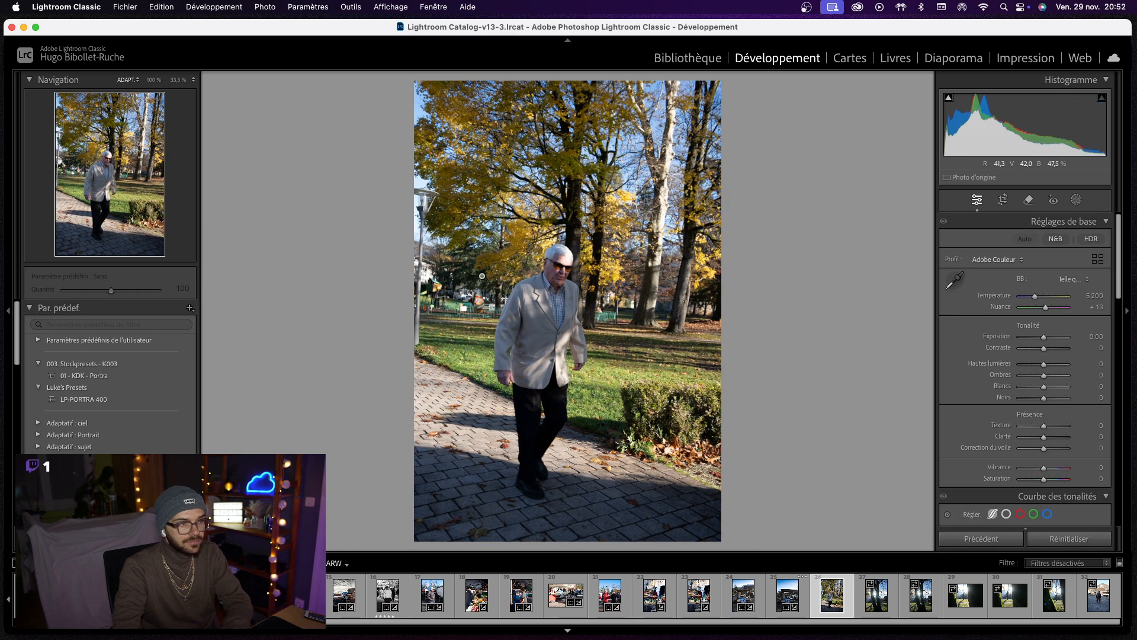
left_click_drag(573, 246, 703, 191)
left_click(1003, 199)
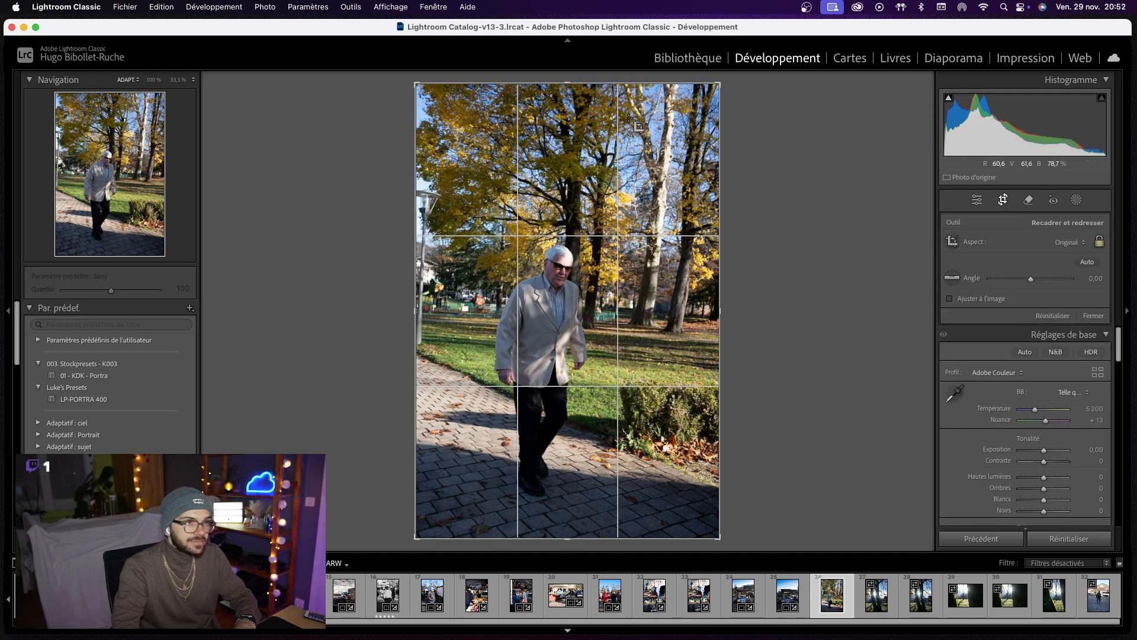
left_click_drag(576, 85, 578, 136)
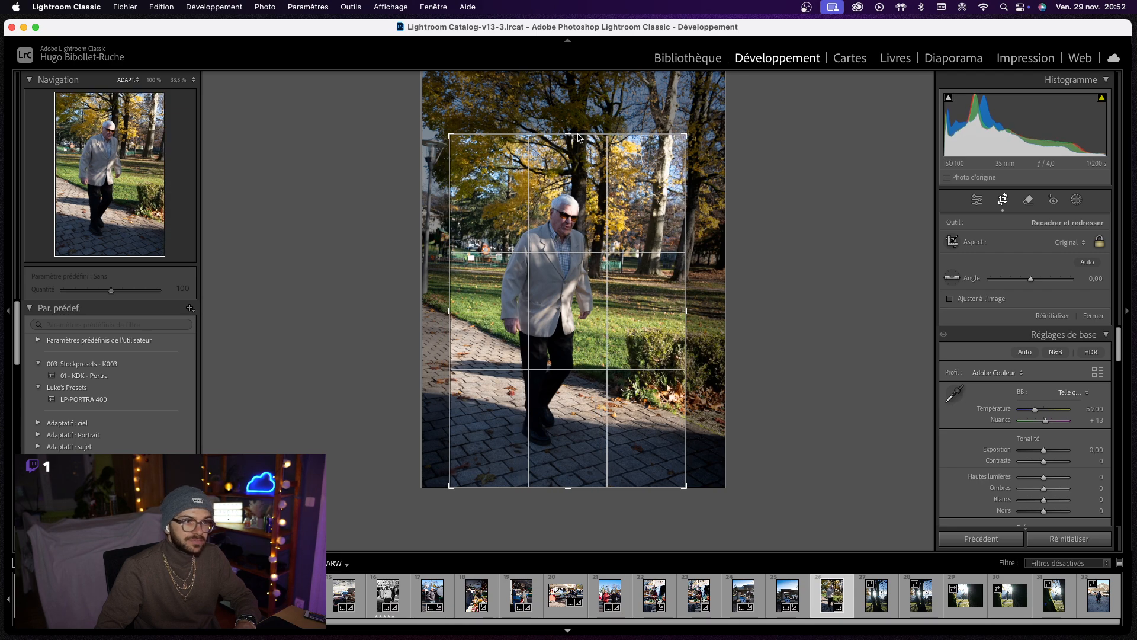
key("Return")
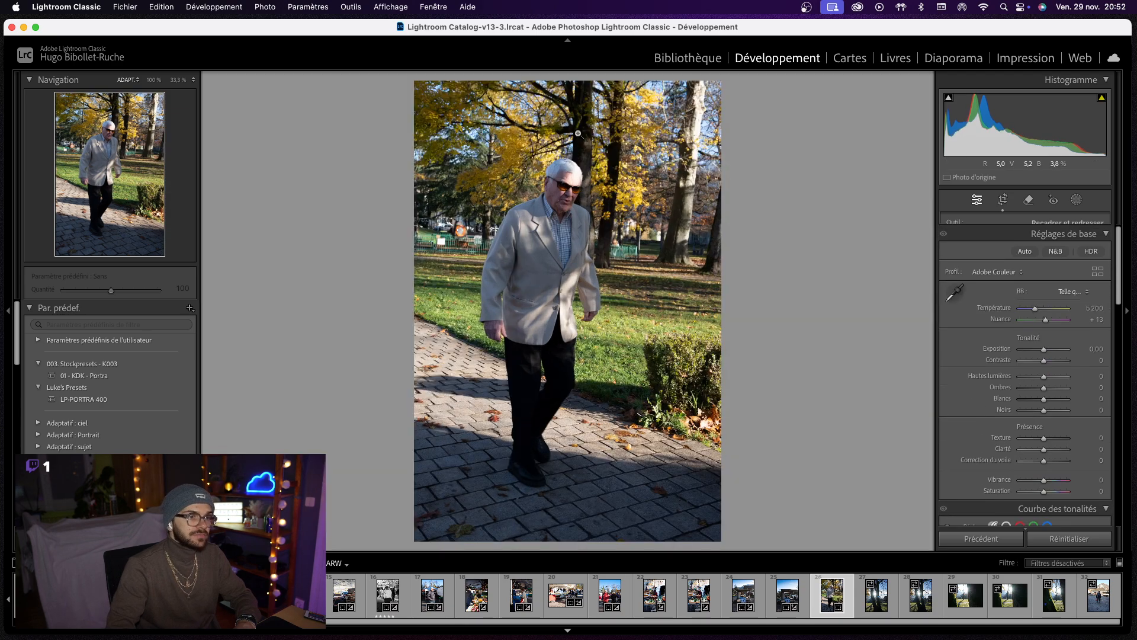
- Shift the crop to leave more space above the man's head, and rotate the photo slightly to straighten it
left_click(1001, 203)
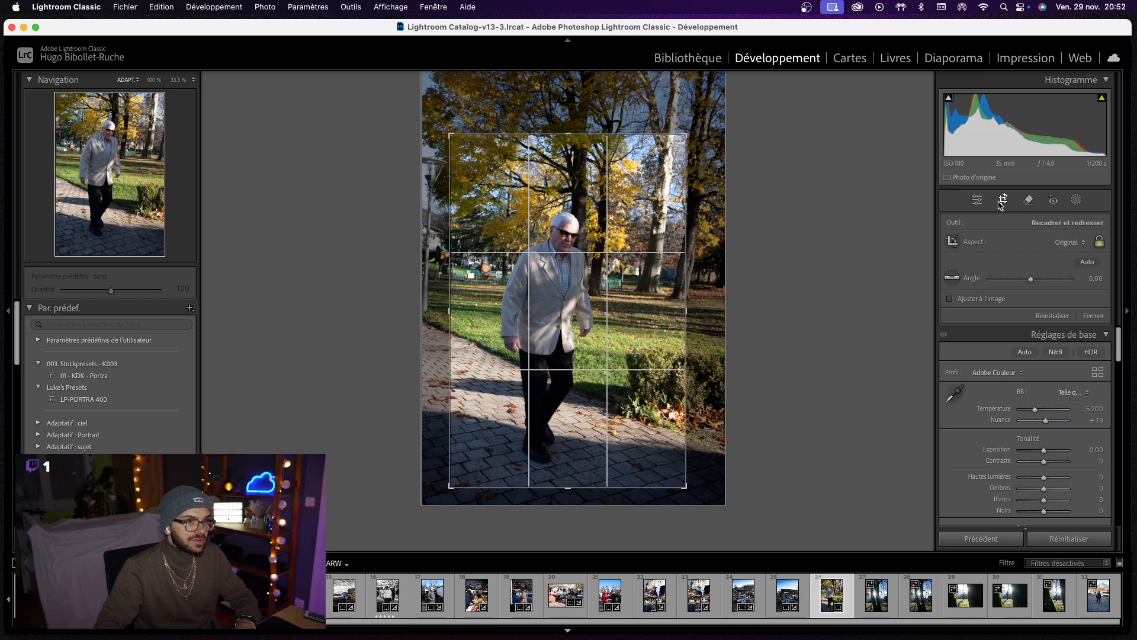
left_click(1001, 201)
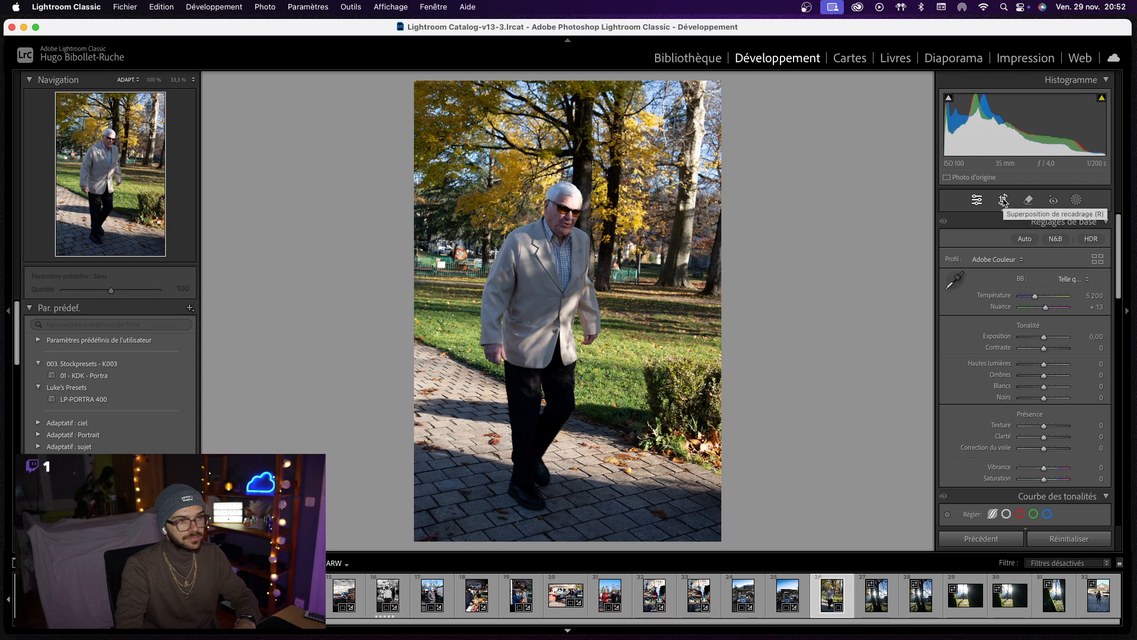
left_click(1003, 201)
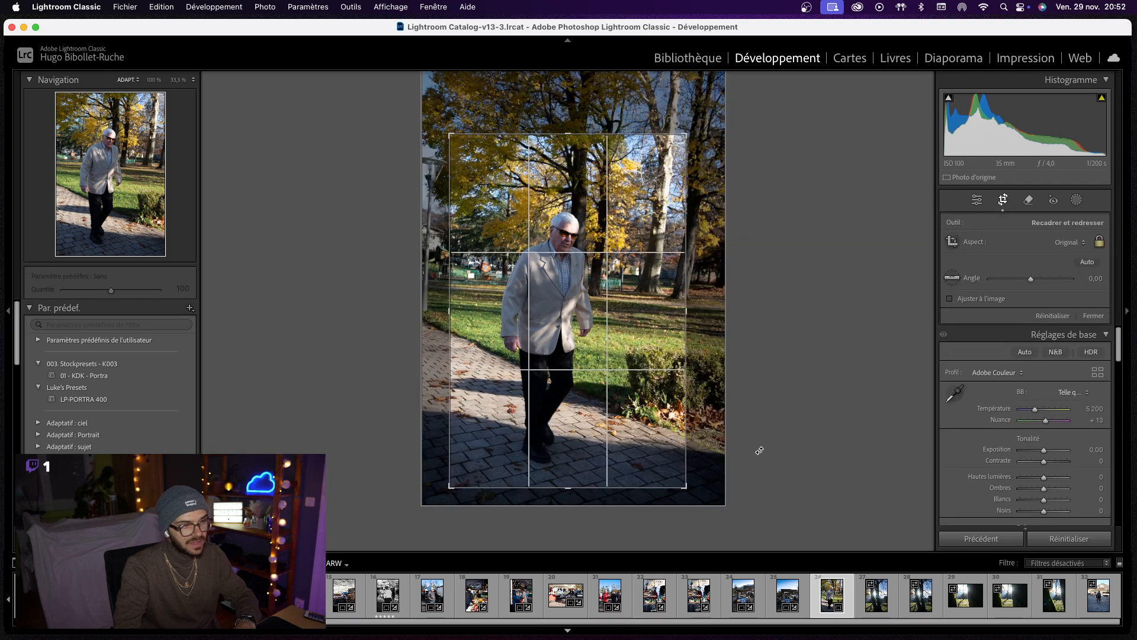
mouse_move(717, 490)
left_mouse_down()
mouse_move(707, 496)
mouse_move(713, 489)
left_mouse_up()
key("Return")
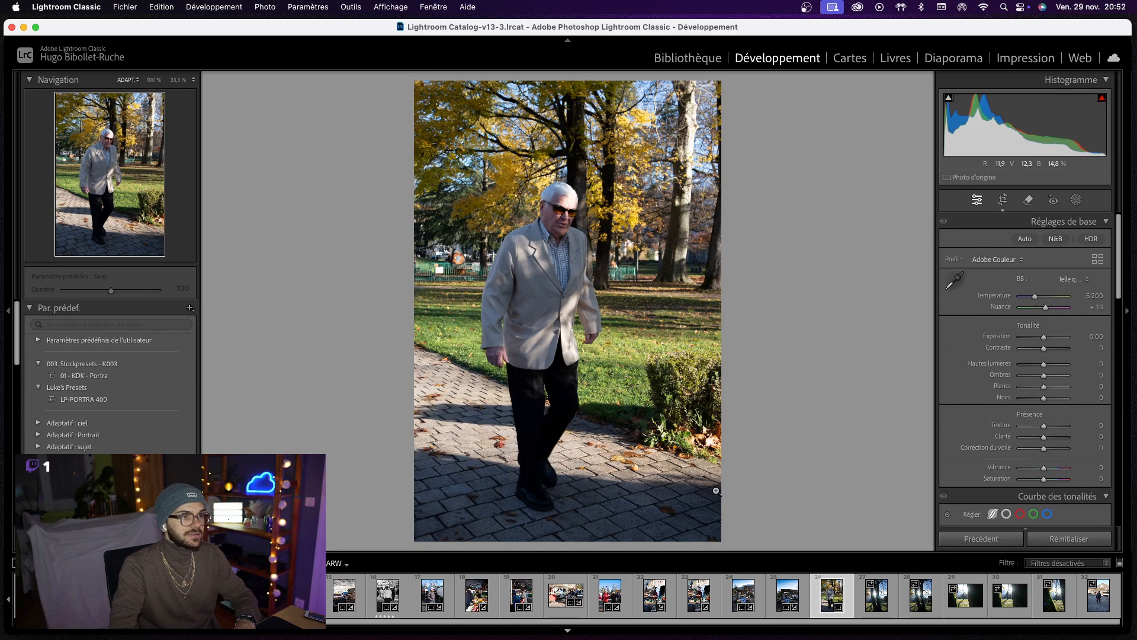
- Turn on chromatic aberration removal and lens profile correction for the walking man's photo
scroll(1003, 468, "down", 15)
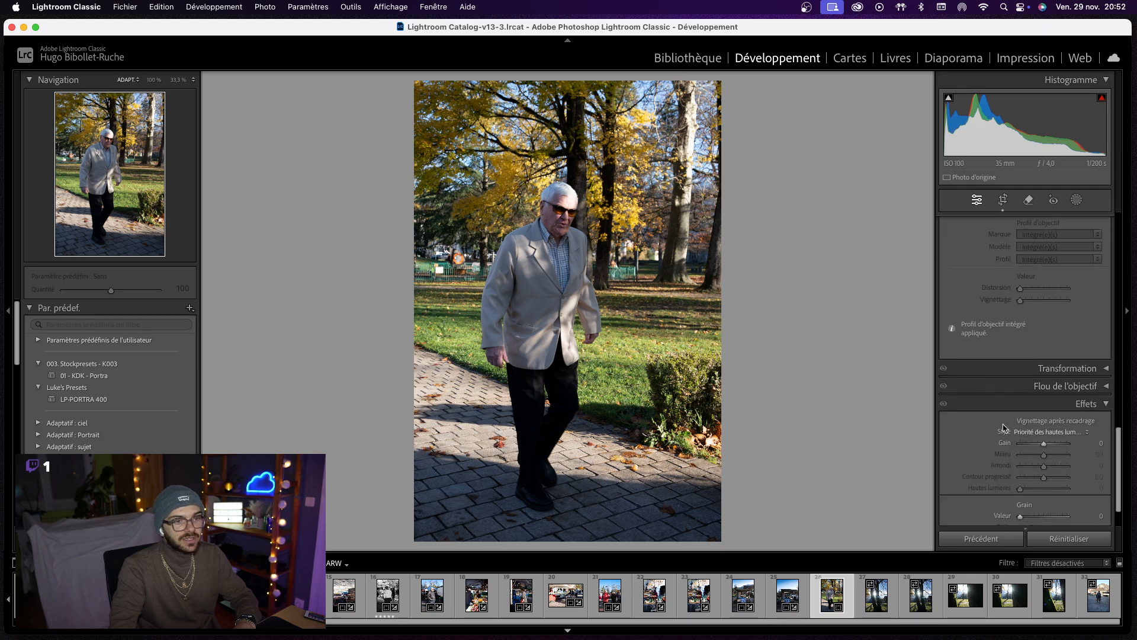
scroll(986, 309, "up", 3)
left_click(976, 272)
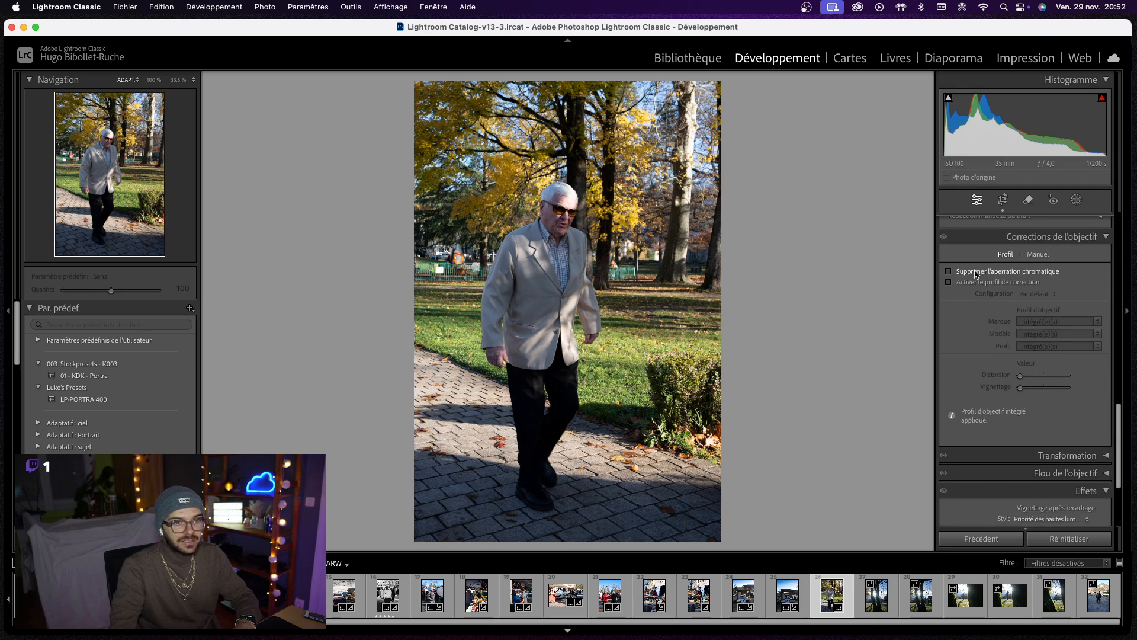
left_click(976, 282)
- Set the saturation of the walking man's photo to −100 and its vibrance to +20
scroll(977, 284, "up", 5)
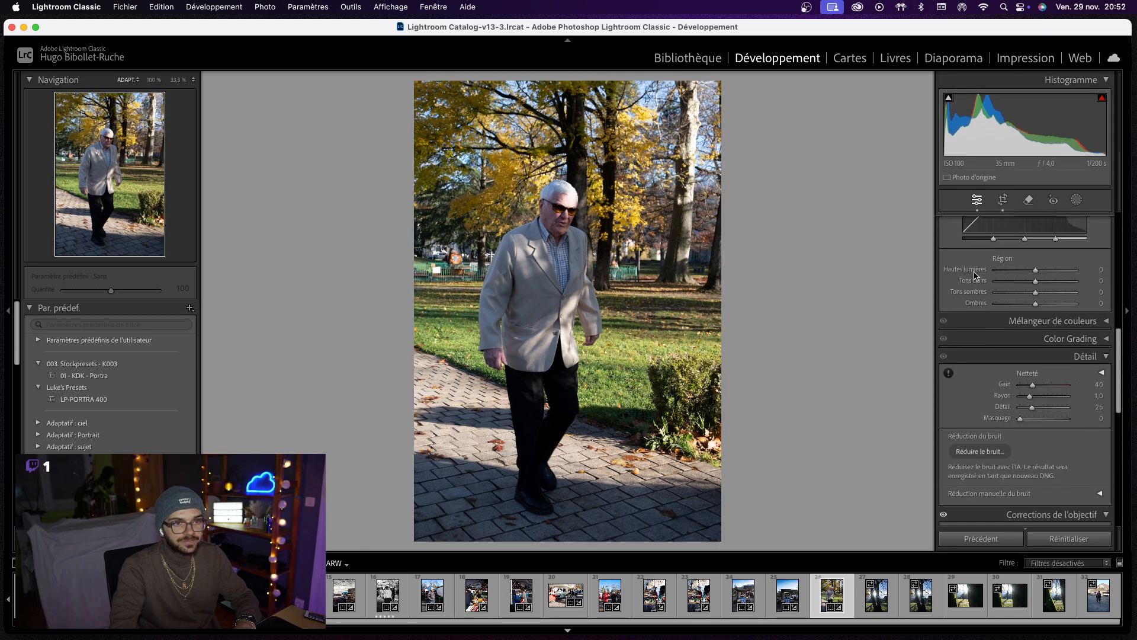
scroll(993, 326, "up", 2)
scroll(993, 325, "up", 4)
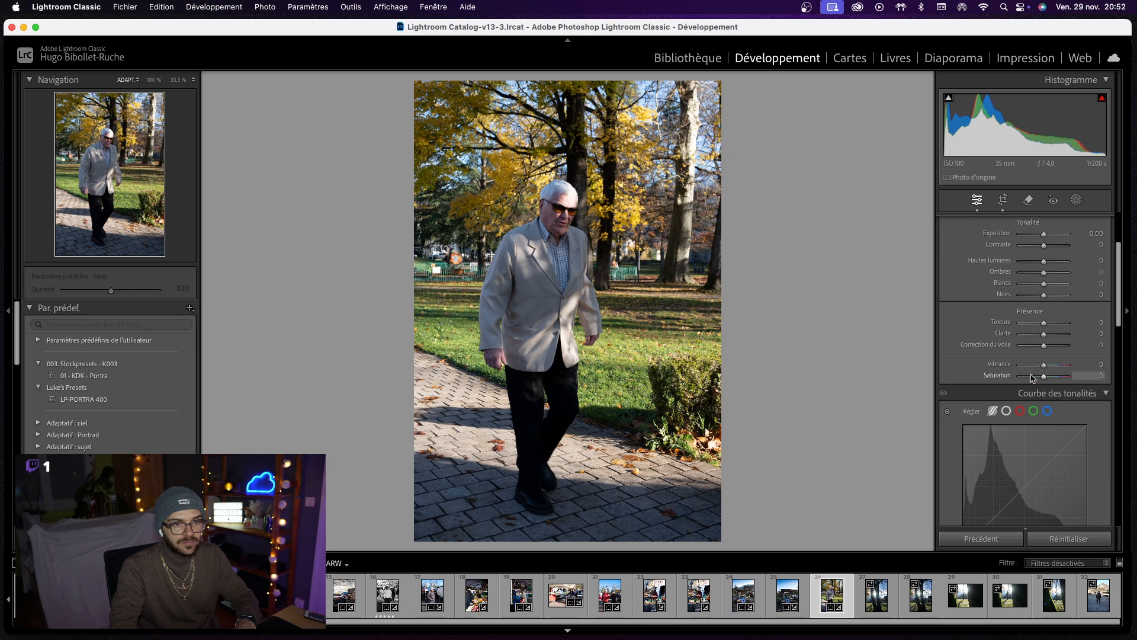
left_click_drag(1054, 380, 1016, 377)
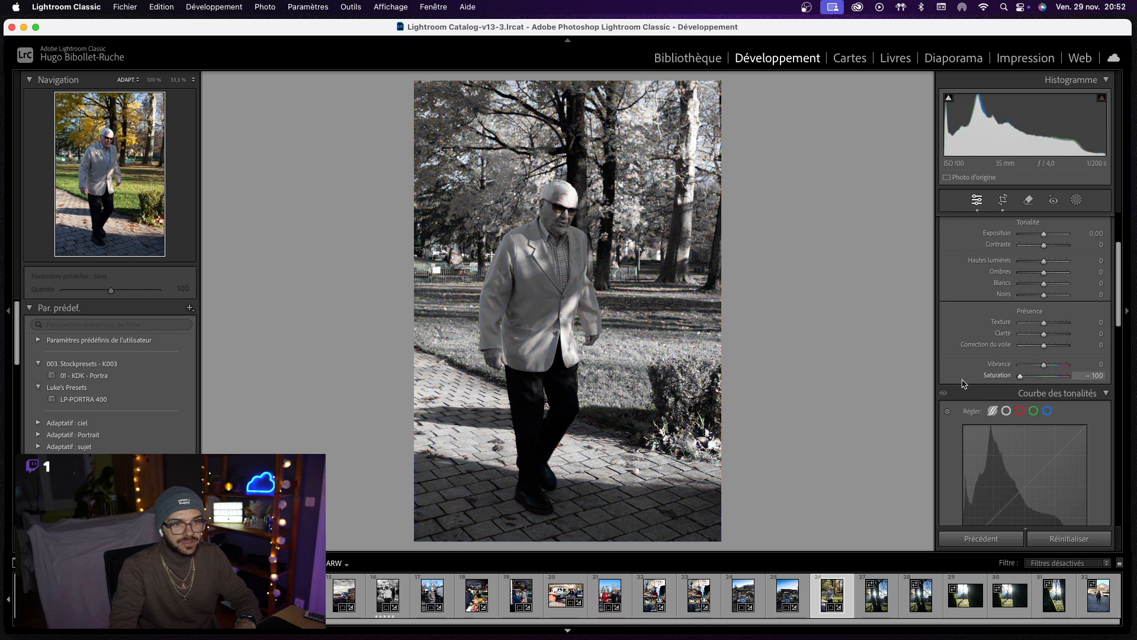
left_click(1093, 365)
type("20")
key("Return")
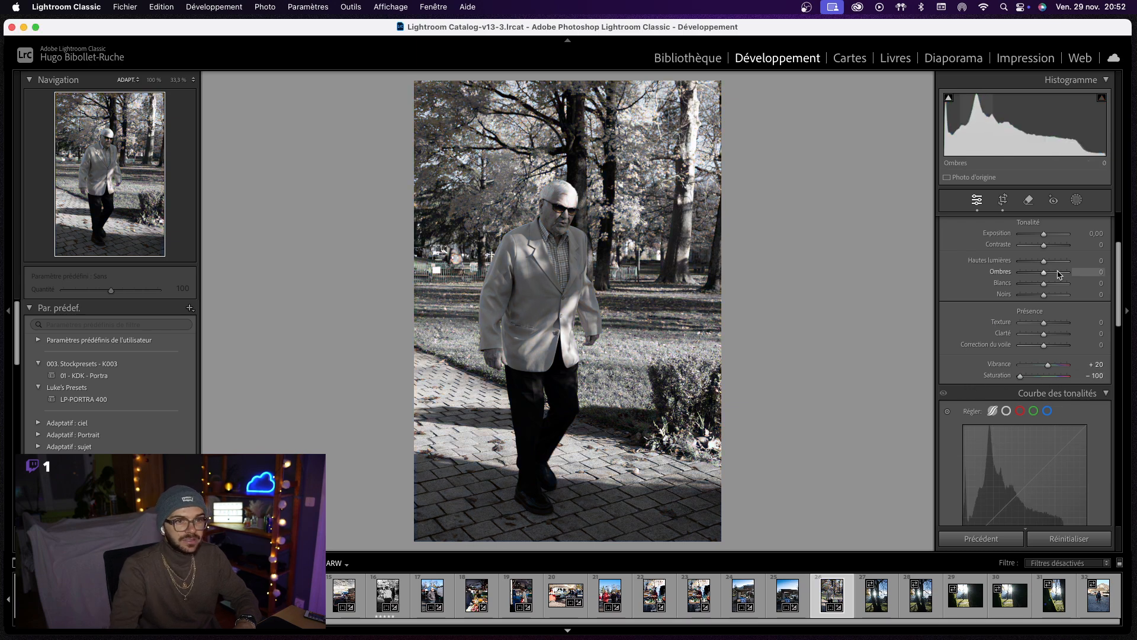
- Set texture and clarity to +10 each on the walking man's photo
scroll(1098, 422, "up", 2)
left_click(1100, 389)
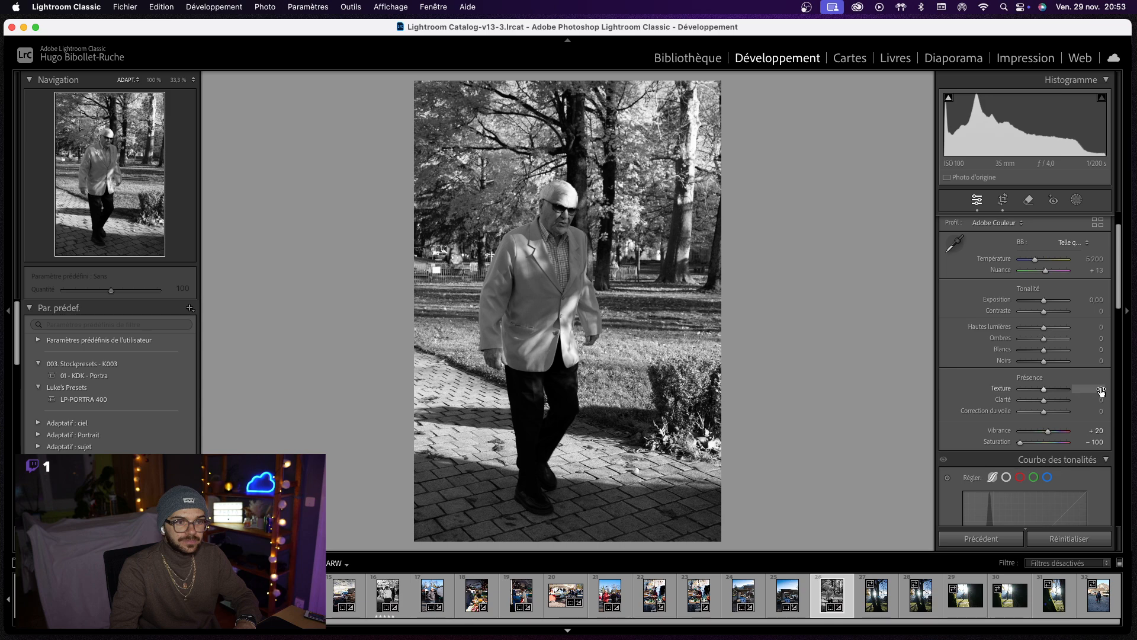
type("10")
key("Return")
left_click(1100, 400)
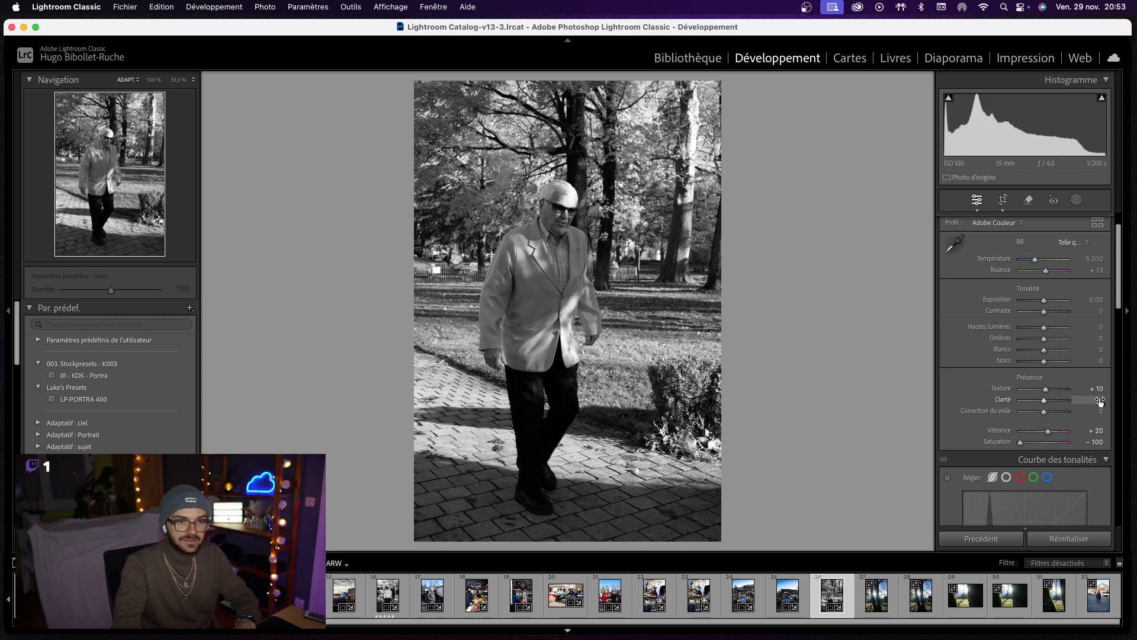
type("10")
key("Return")
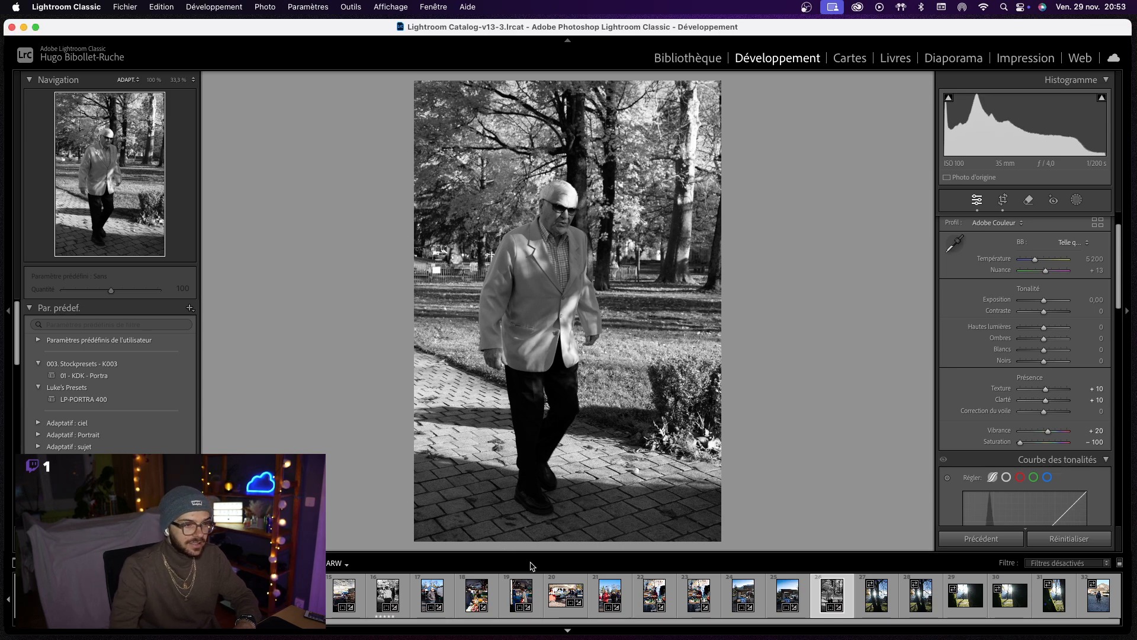
- Go back to the first trailer photo and set its texture and clarity to +5 each
left_click(750, 602)
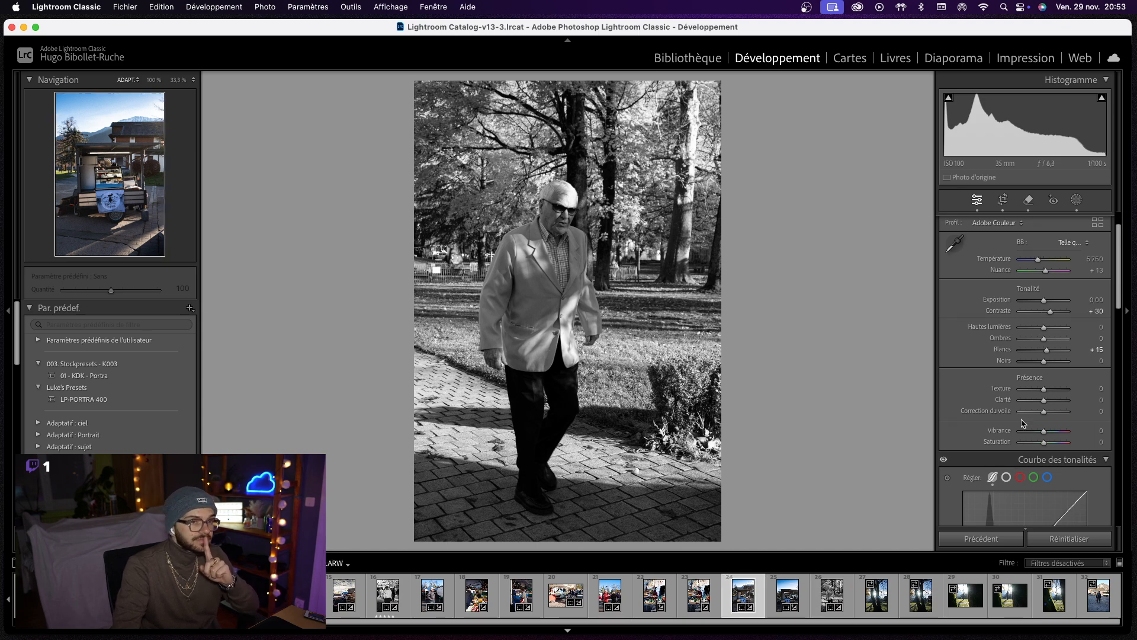
left_click(1101, 390)
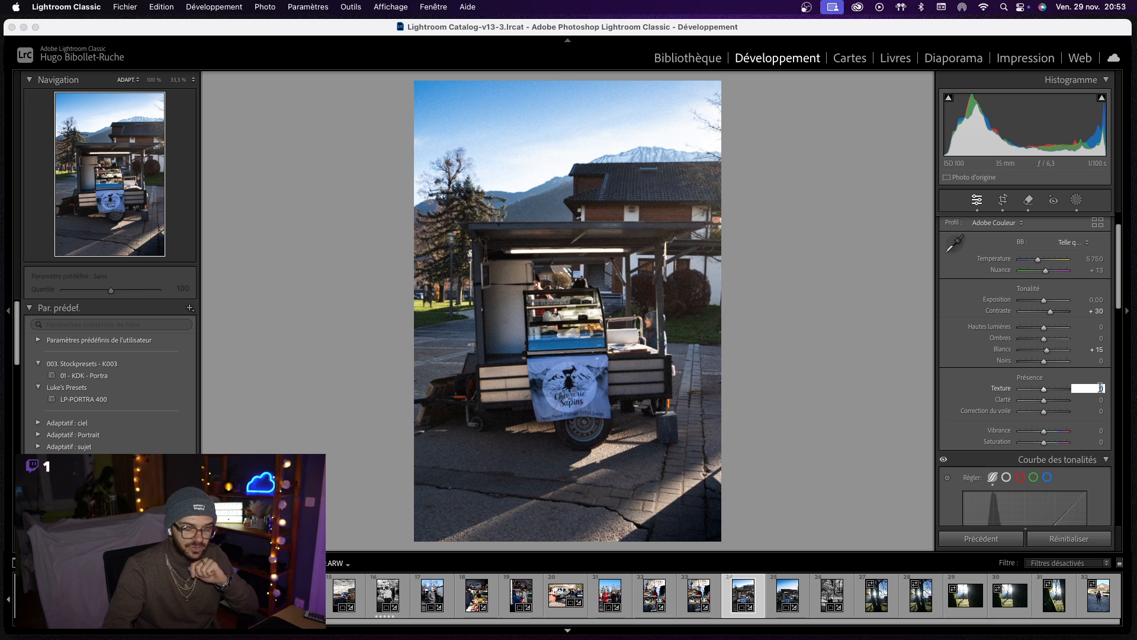
type("5")
key("Return")
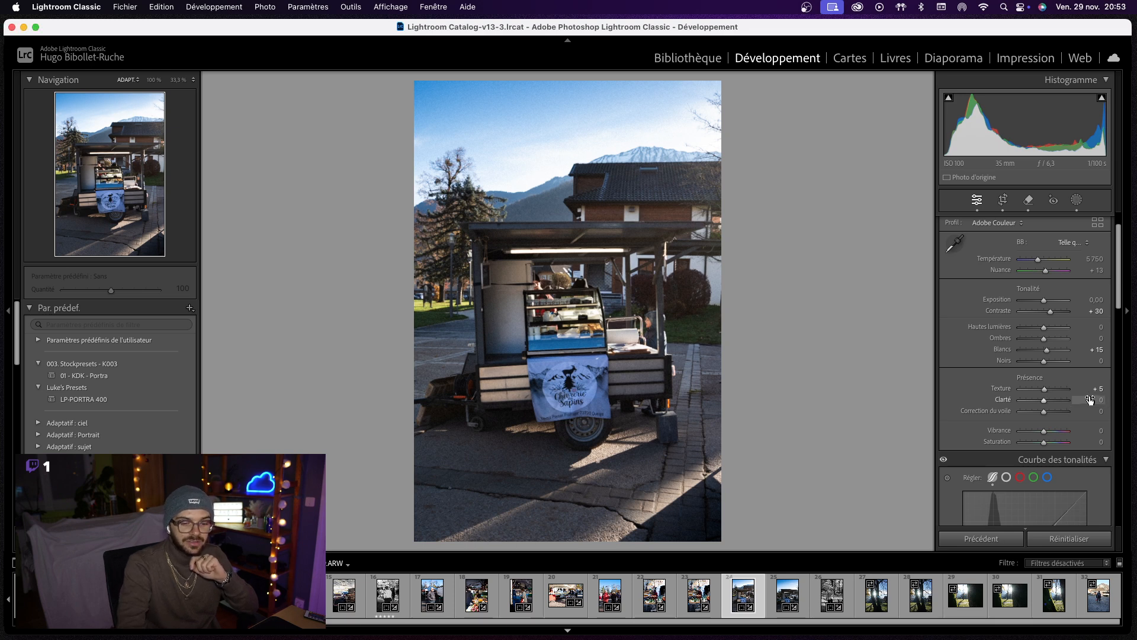
left_click(1090, 400)
type("5")
key("Return")
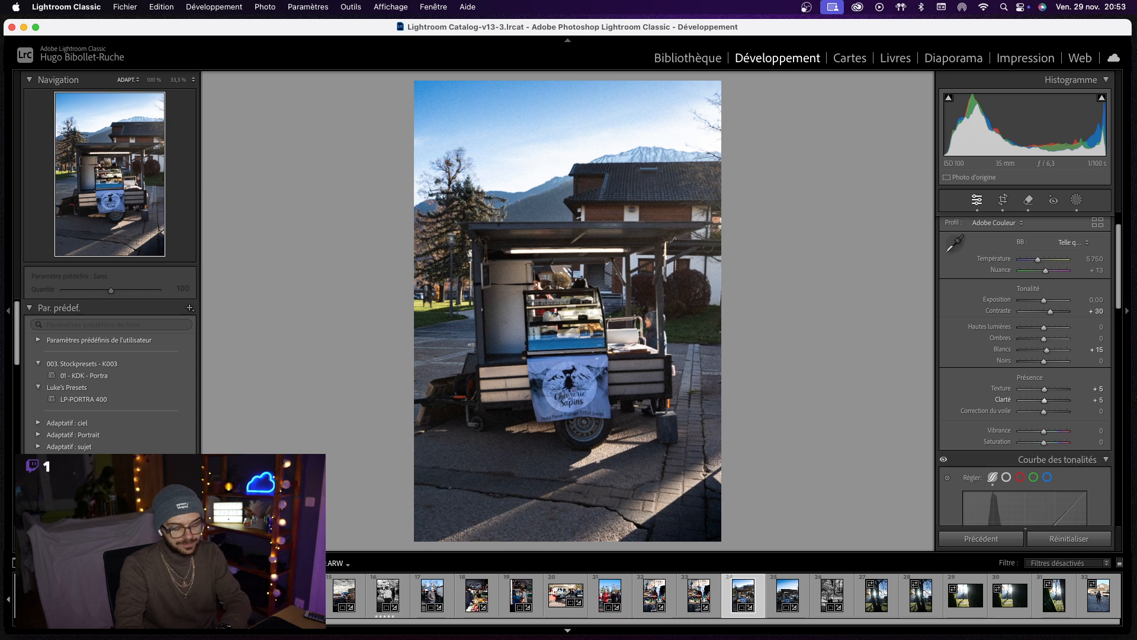
- Set texture and clarity to +5 each on the second trailer photo as well
key("Right")
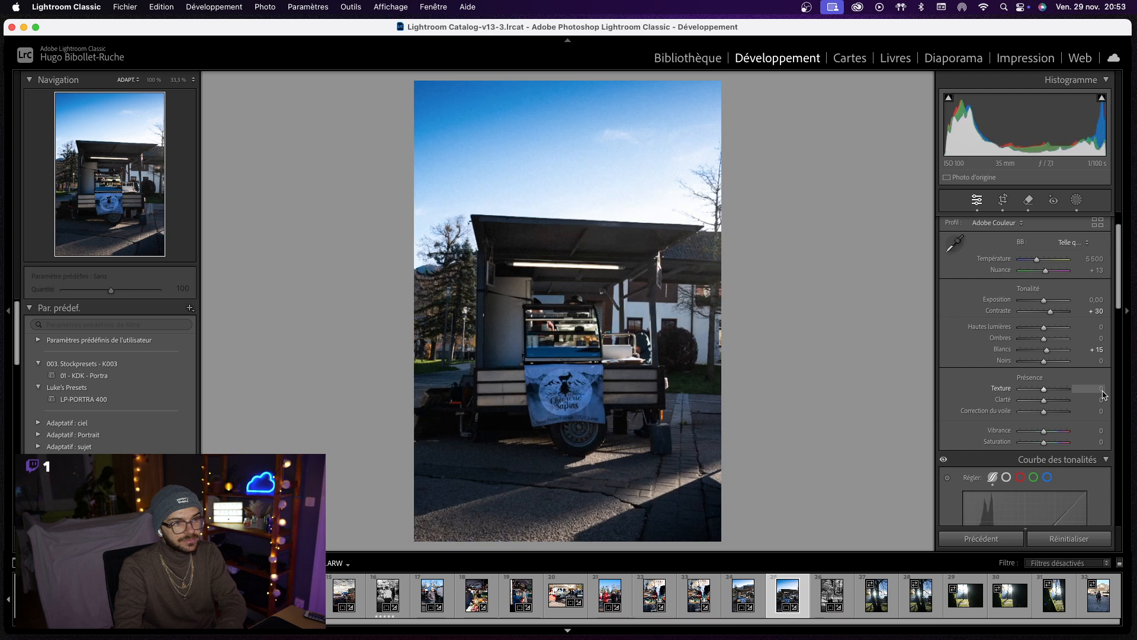
left_click(1102, 390)
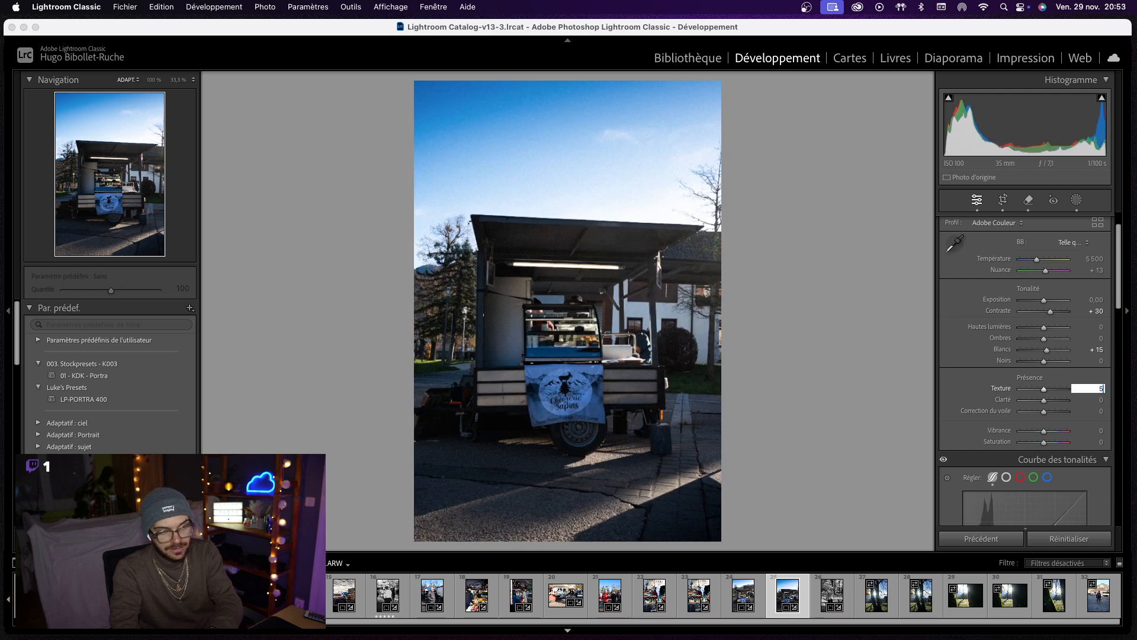
key("Return")
left_click(1101, 399)
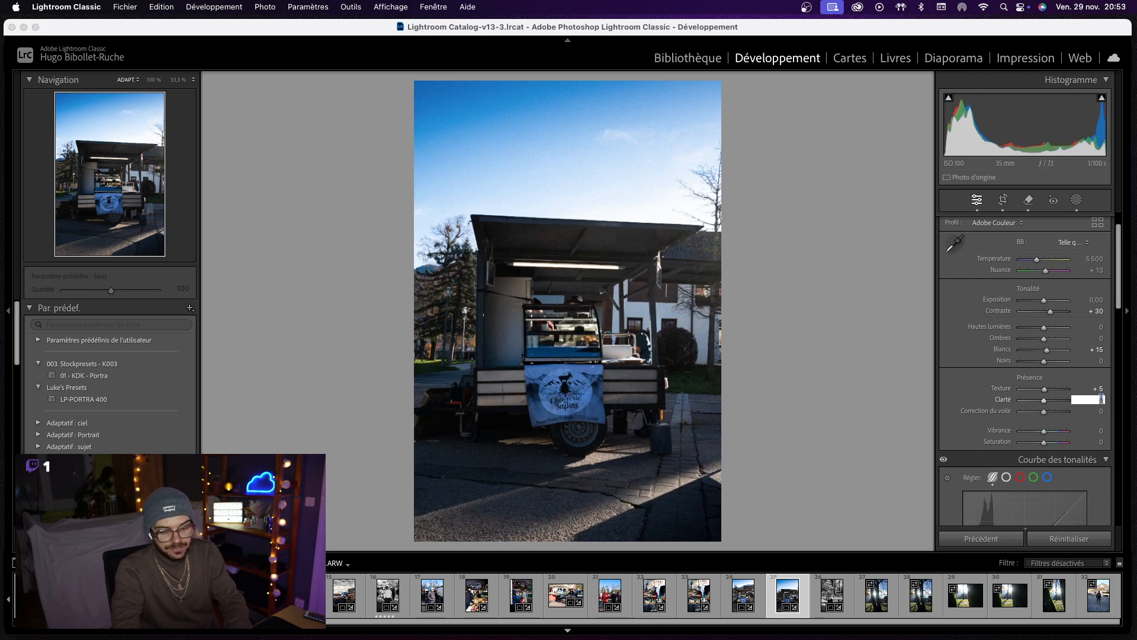
type("5")
key("Return")
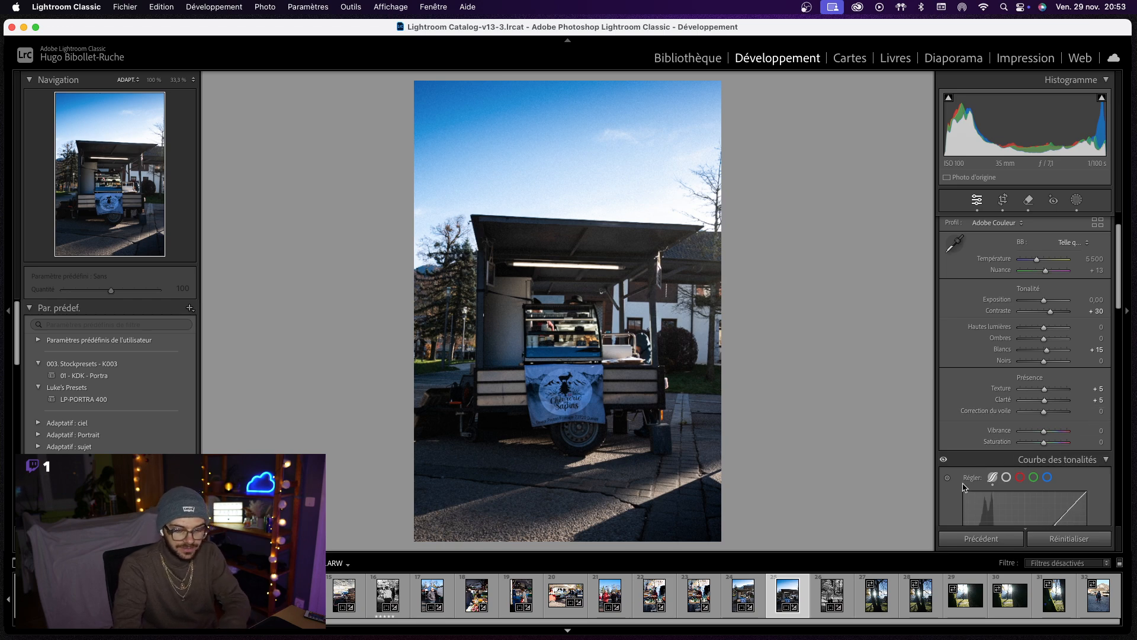
- Return to the black-and-white photo of the walking man and raise its contrast to +27
key("Right")
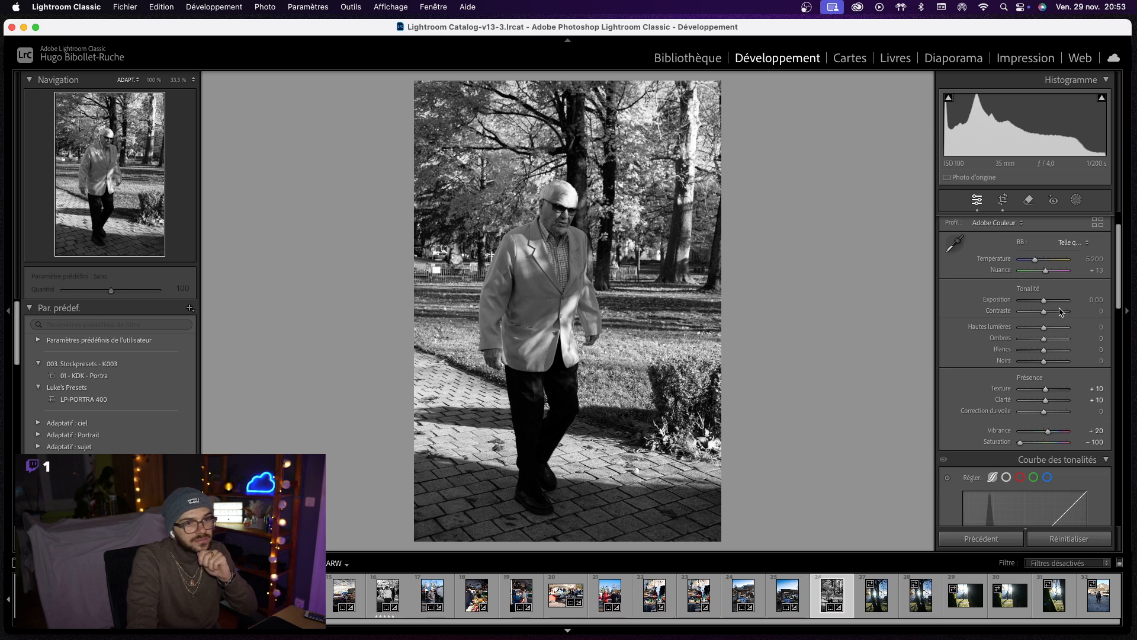
left_click_drag(1053, 319, 1055, 318)
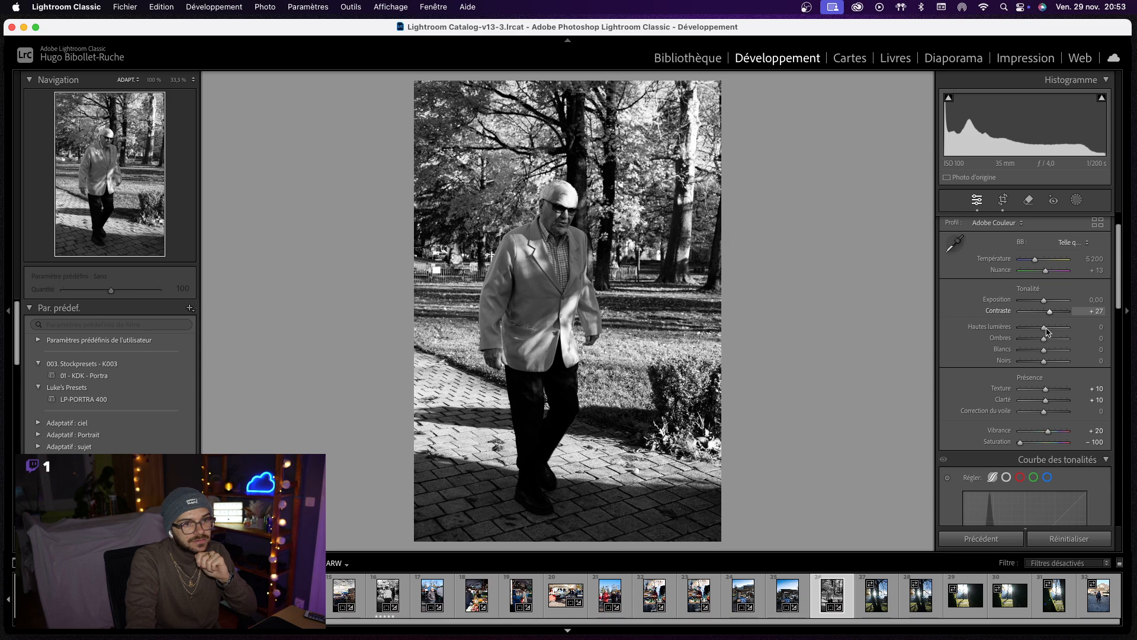
- Add grain with amount 60, size 50 and roughness 60 to the walking man's photo, and check it up close on his face
scroll(993, 373, "down", 15)
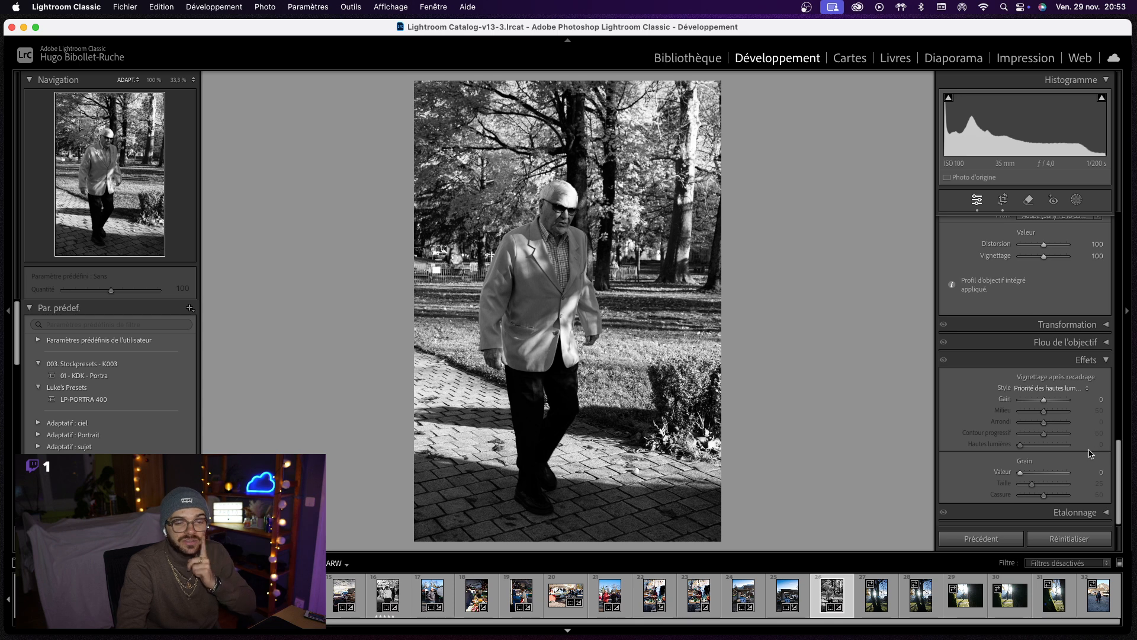
left_click(1102, 472)
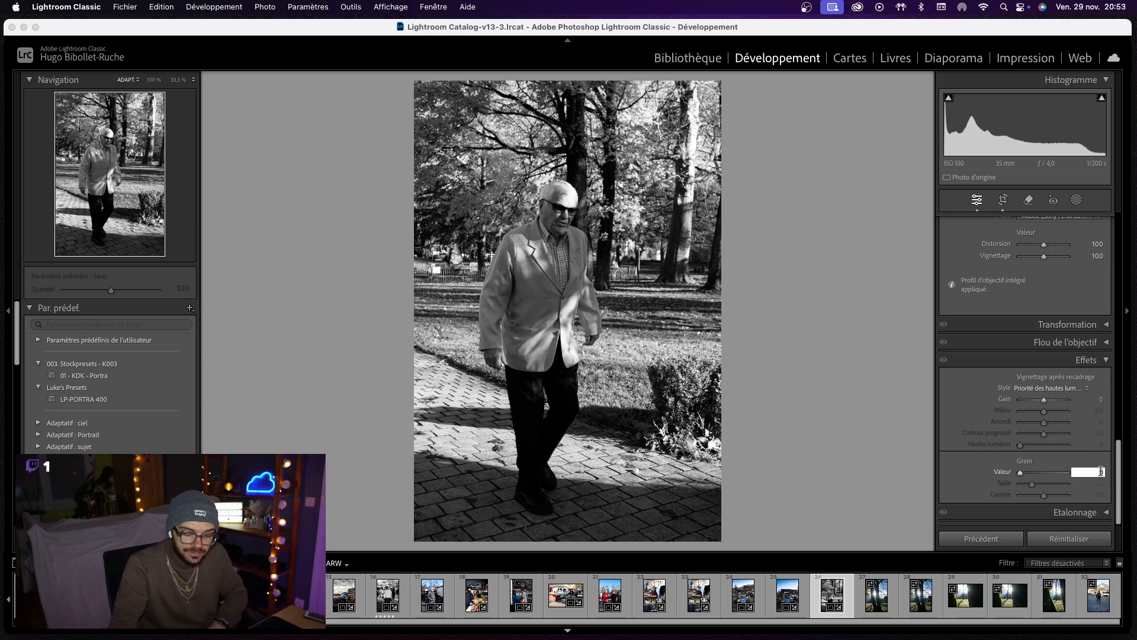
key("Return")
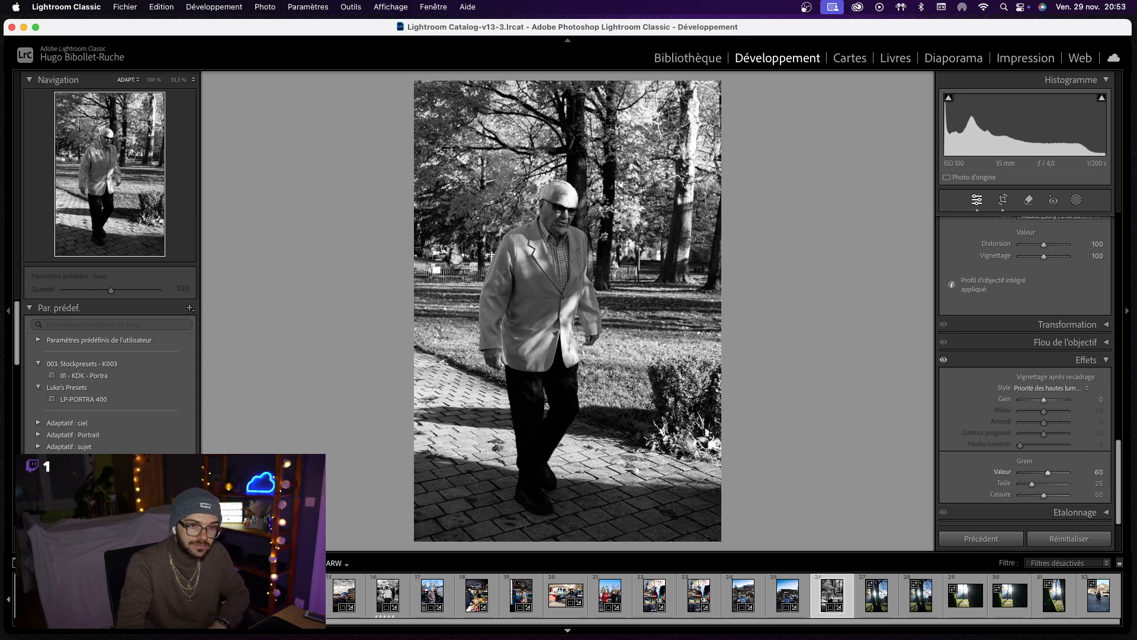
left_click(1099, 484)
type("50")
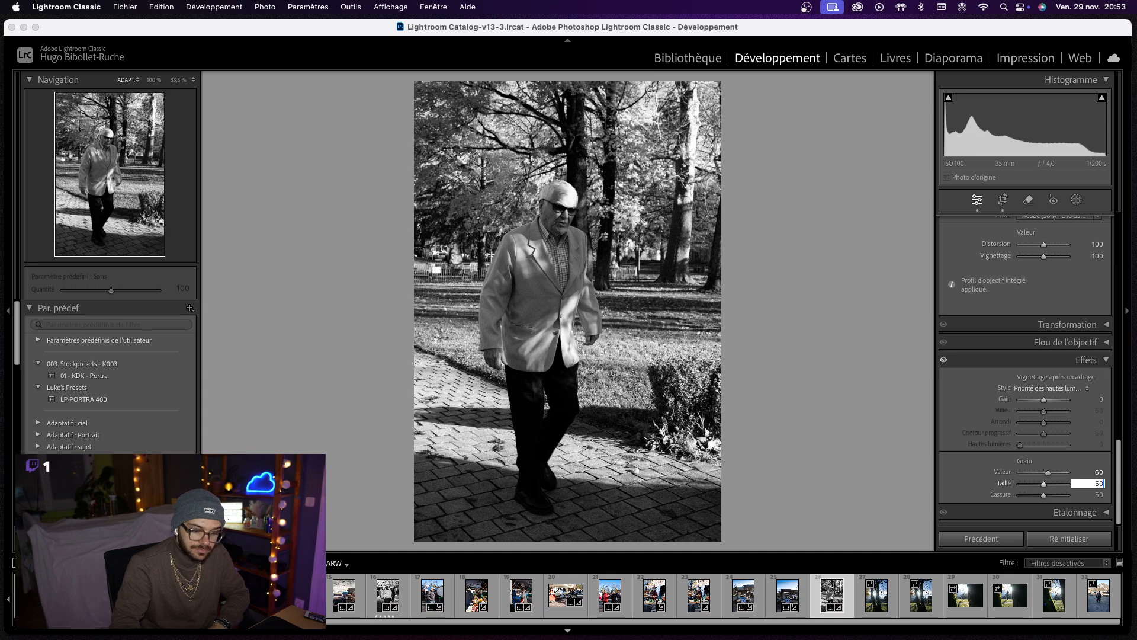
key("Return")
left_click(1099, 494)
type("60")
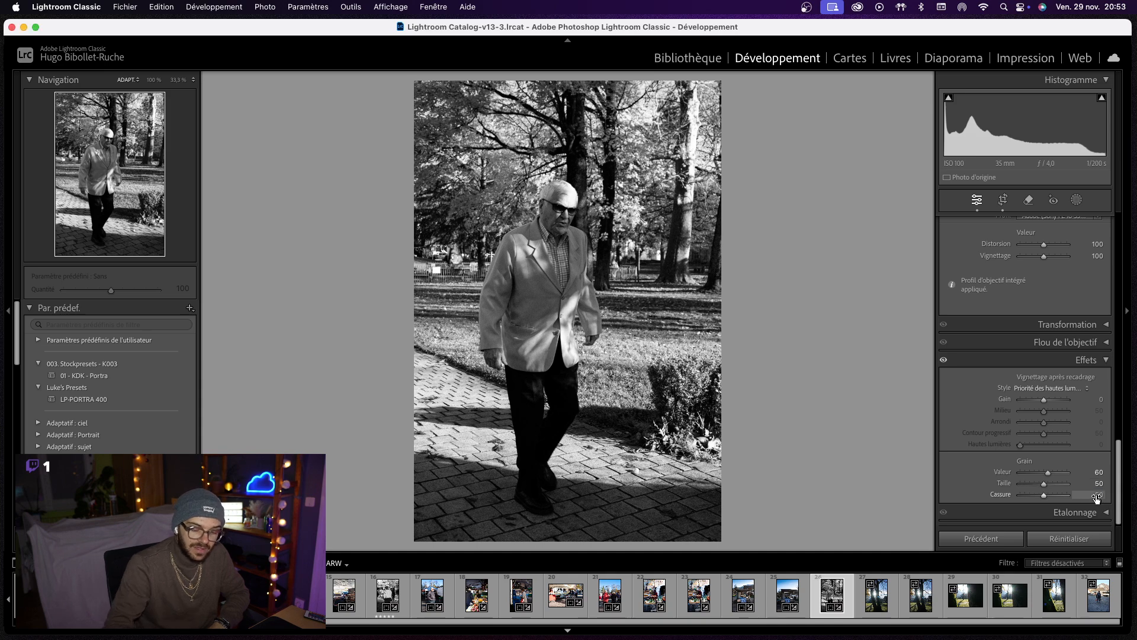
key("Return")
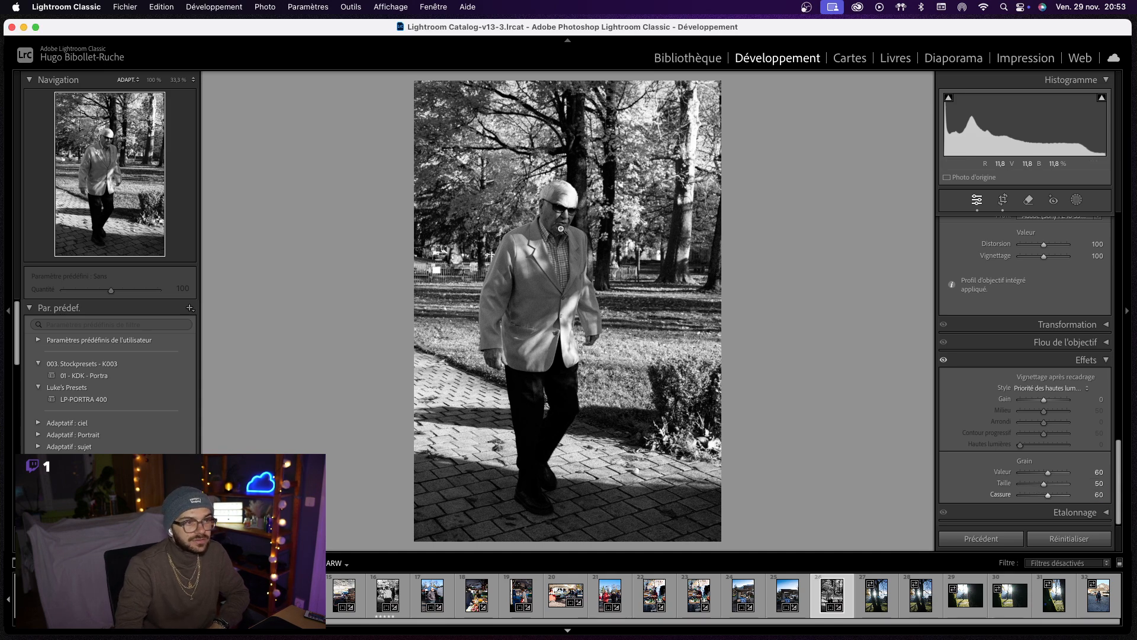
left_click(563, 212)
scroll(583, 318, "down", 3)
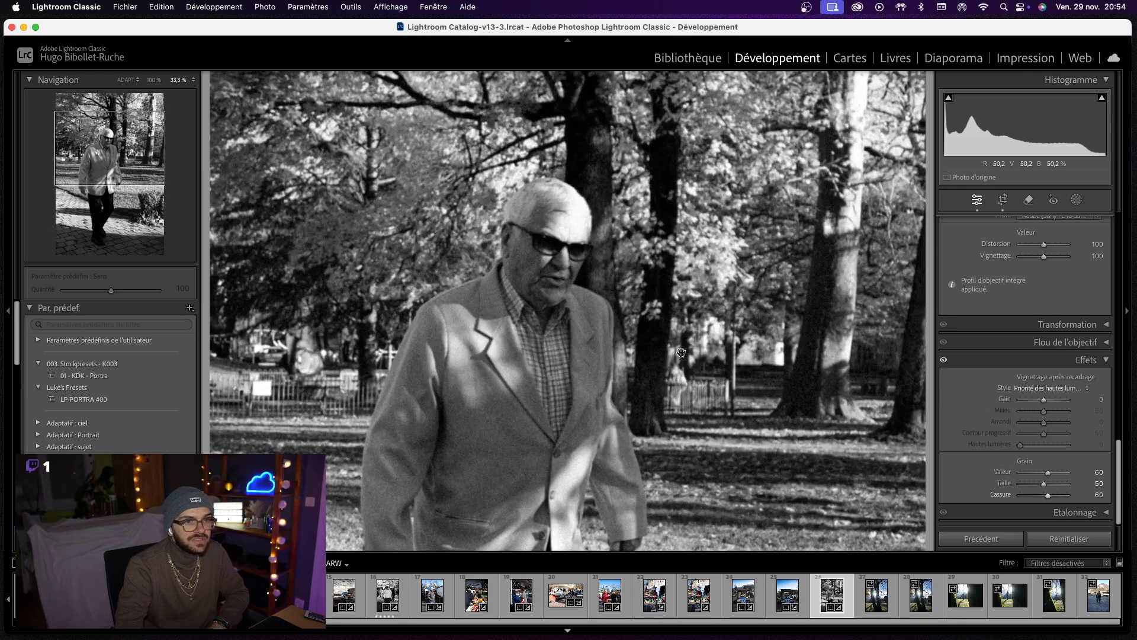
left_click(681, 352)
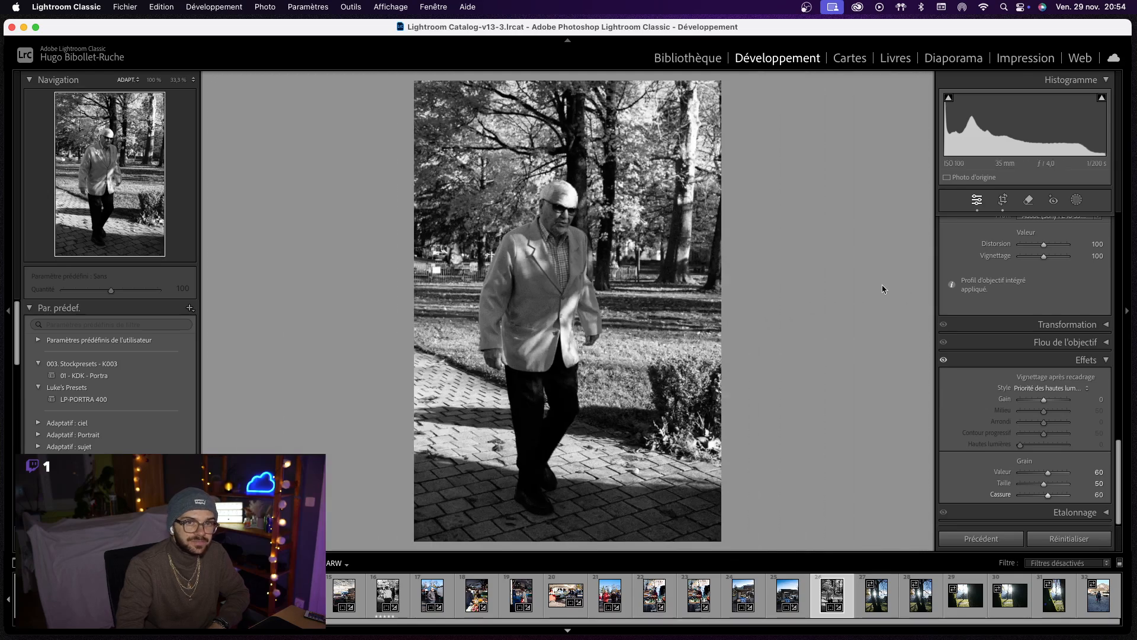
- Shape the tone curve by region with highlights +11, lights +7, darks −8 and shadows −9
scroll(982, 348, "up", 10)
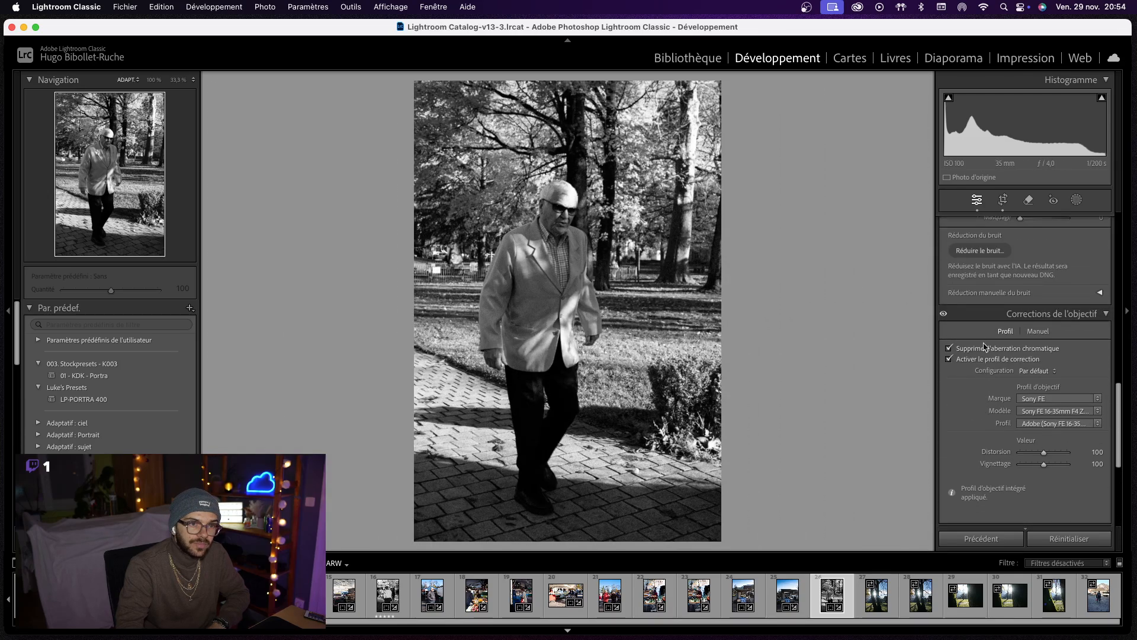
scroll(983, 346, "up", 4)
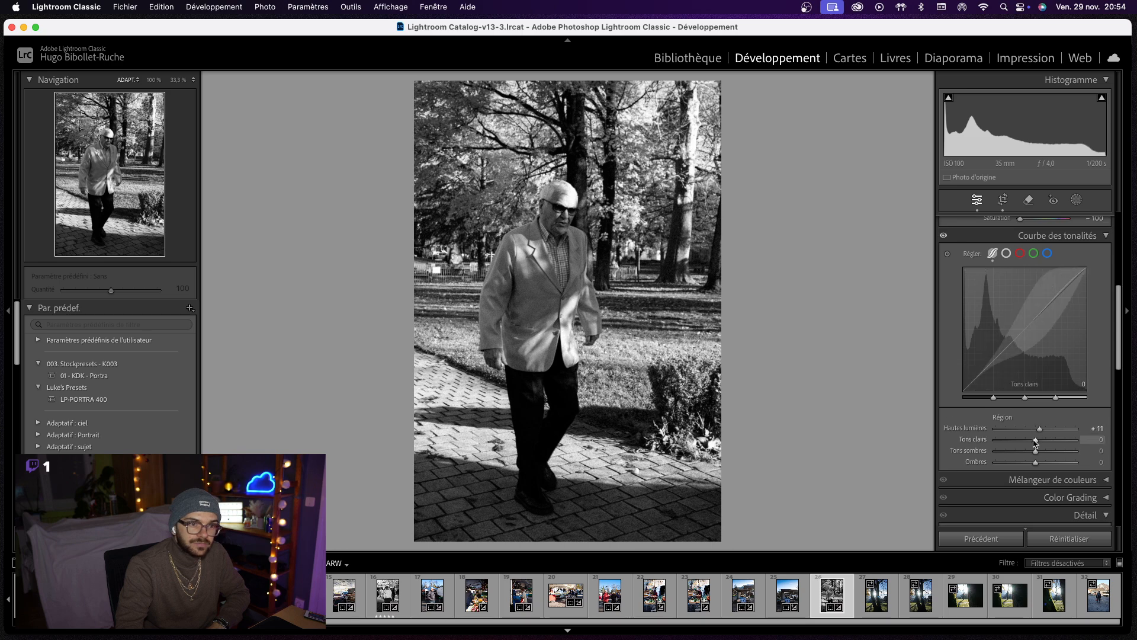
left_click_drag(1038, 441, 1031, 467)
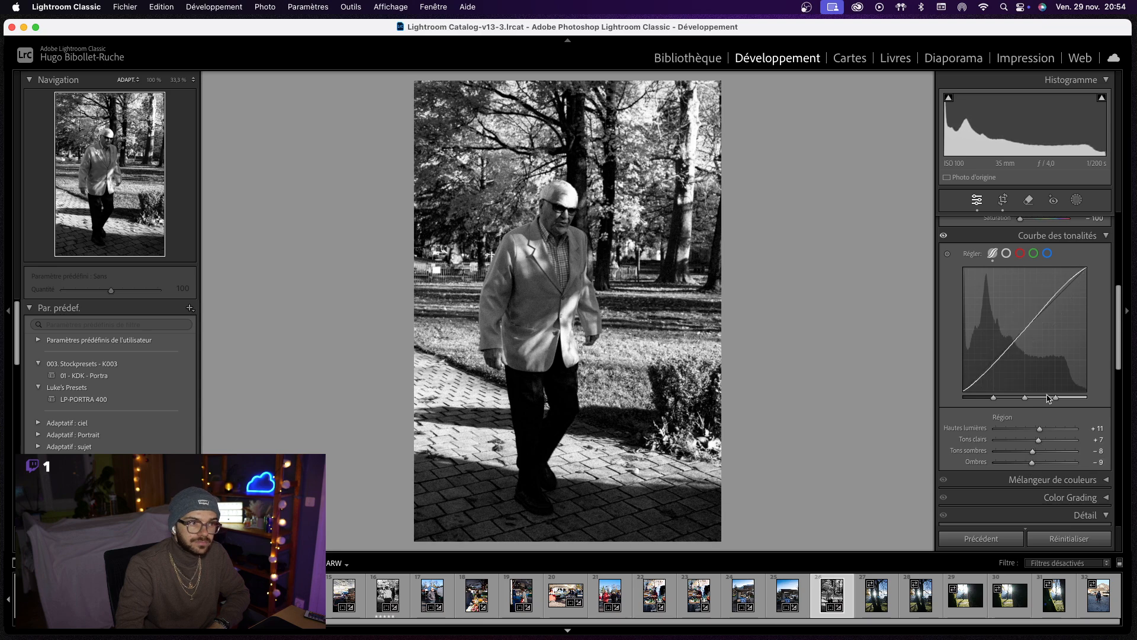
- Create a subject mask on the walking man, lift its shadows, and check the trousers and jacket up close
scroll(1042, 355, "up", 5)
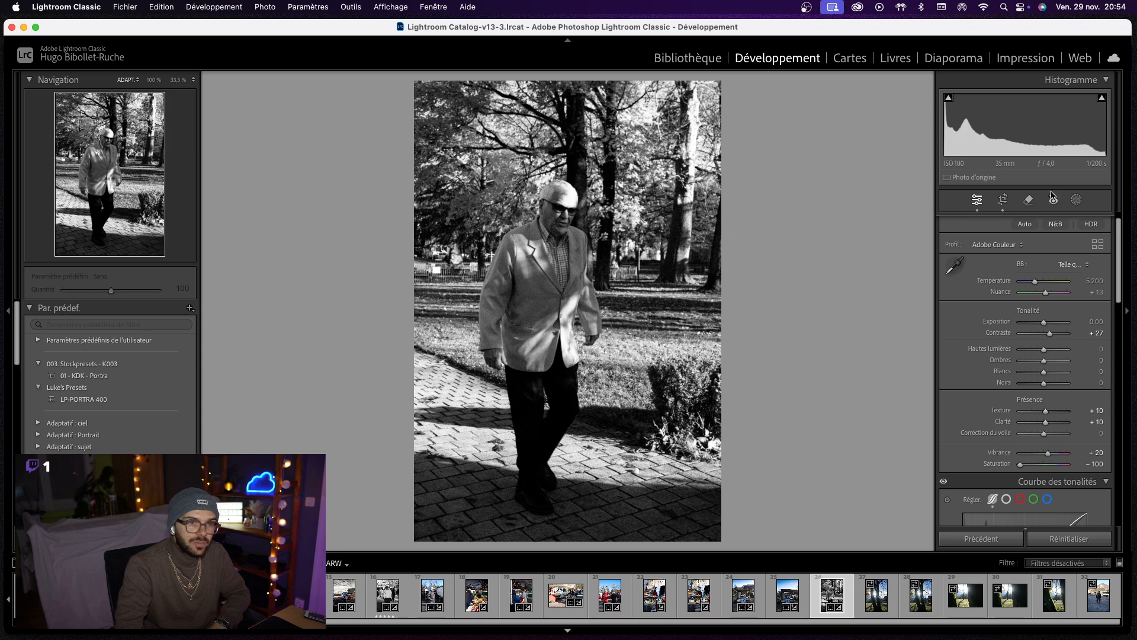
left_click(1076, 200)
left_click(974, 248)
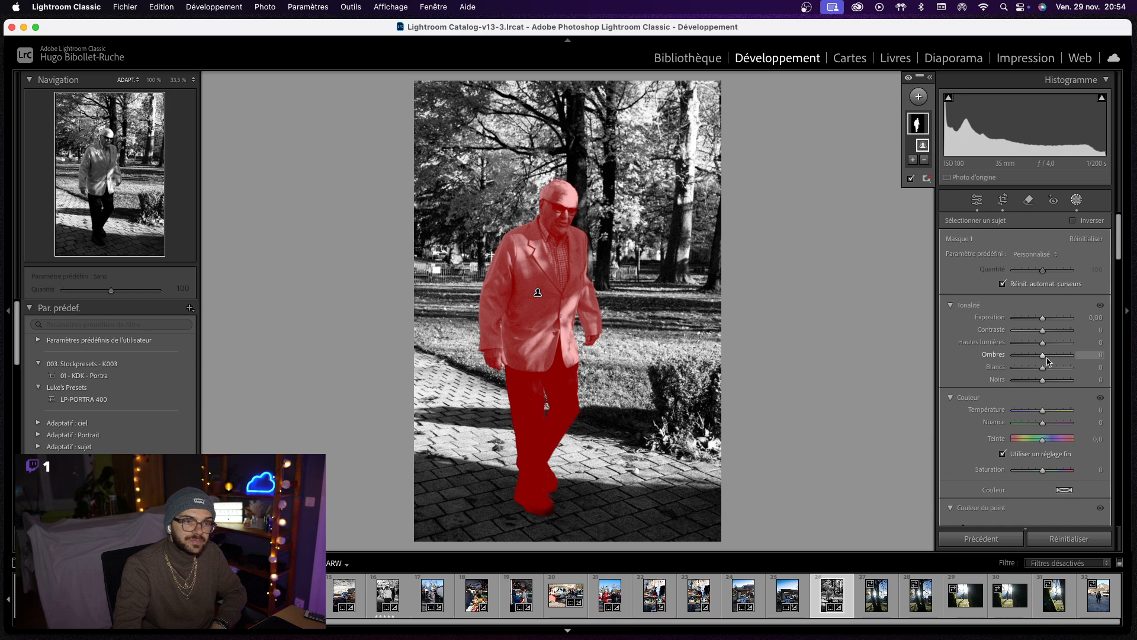
mouse_move(1045, 359)
left_mouse_down()
mouse_move(1081, 359)
mouse_move(1061, 364)
left_mouse_up()
key("Escape")
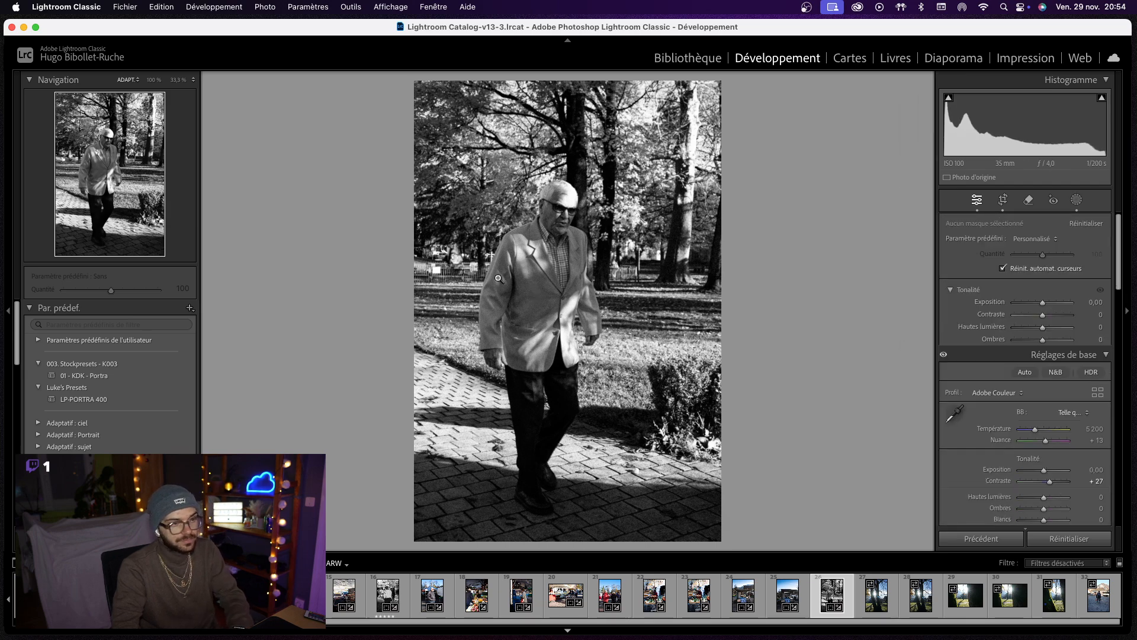
left_click(500, 279)
scroll(576, 280, "down", 10)
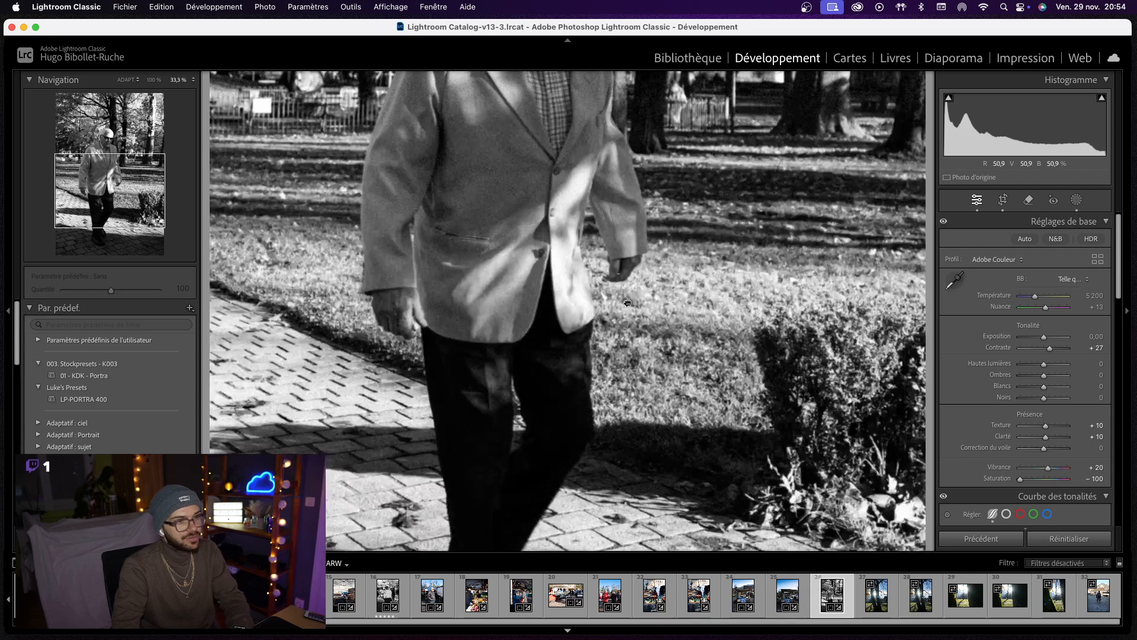
left_click(627, 303)
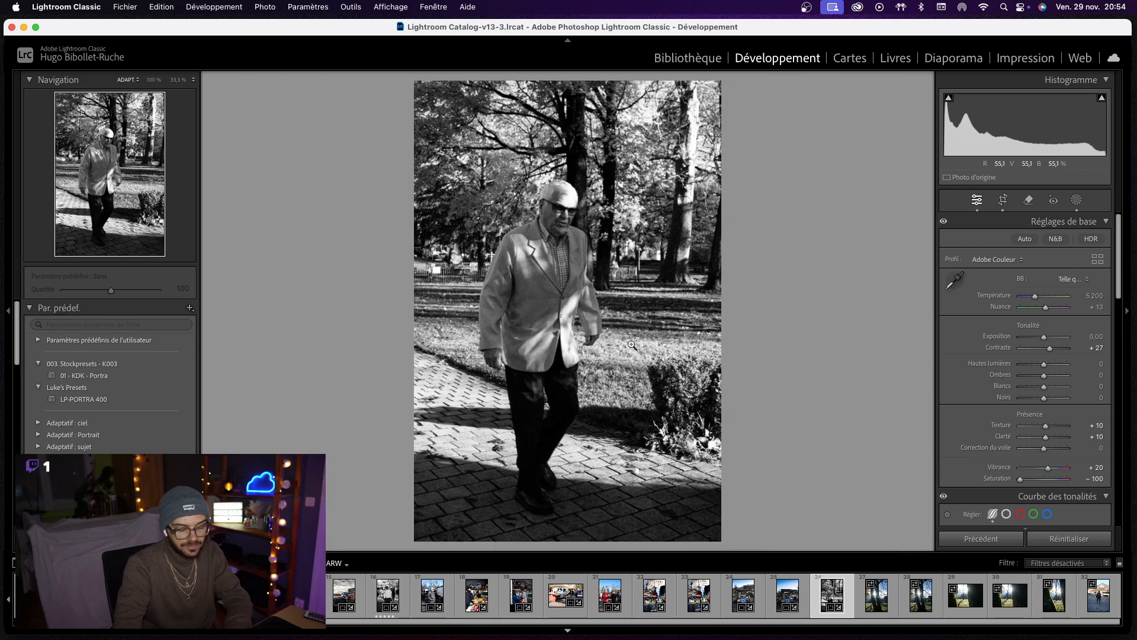
- Move to the photo of the sunlit tree trunks and enable chromatic aberration removal and the lens profile correction
key("Right")
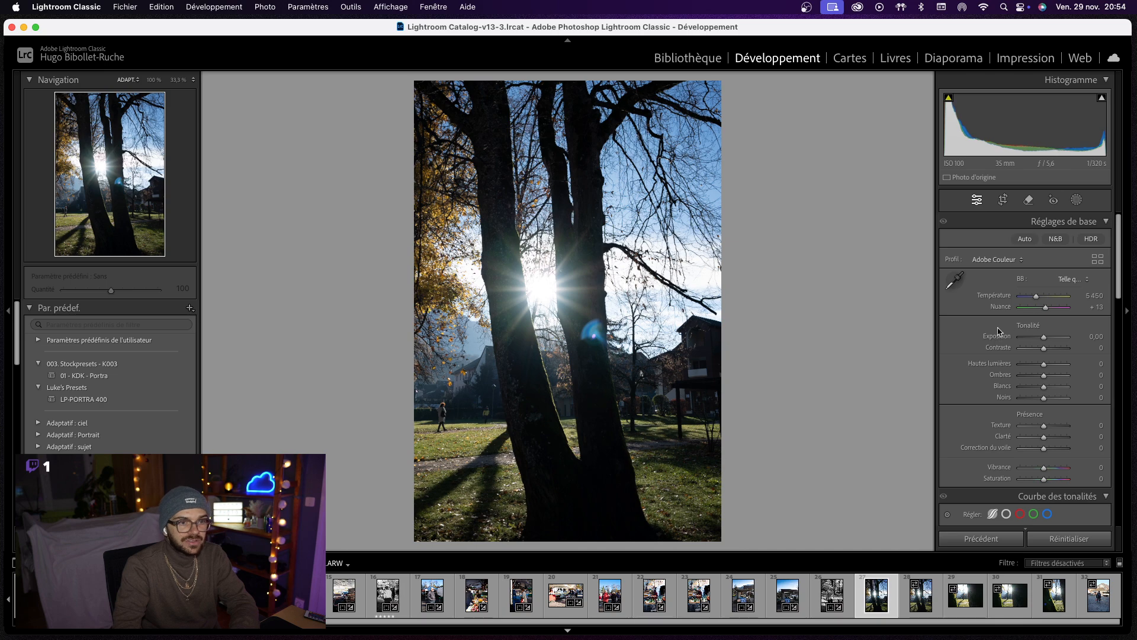
scroll(960, 343, "down", 15)
scroll(964, 332, "down", 5)
scroll(967, 325, "up", 5)
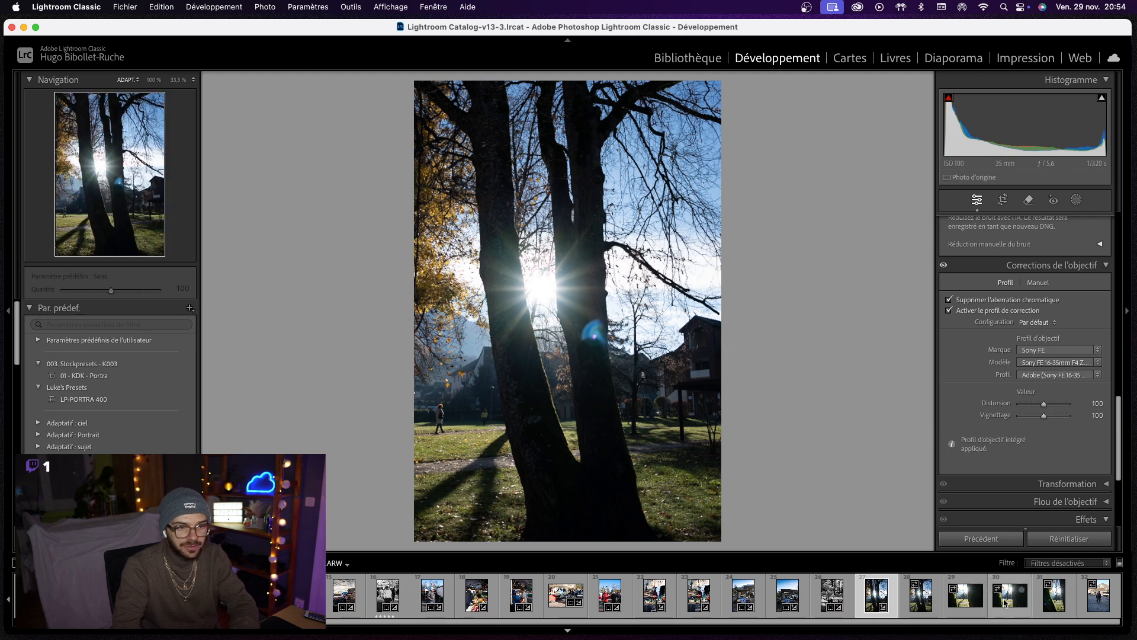
scroll(1058, 601, "left", 1)
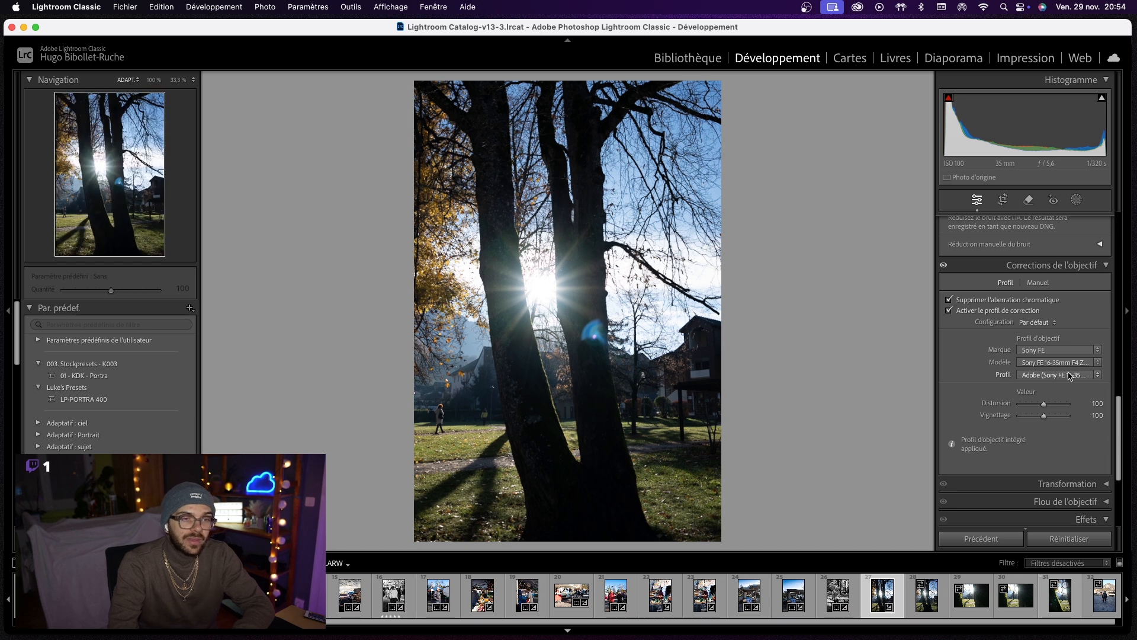
scroll(999, 345, "up", 5)
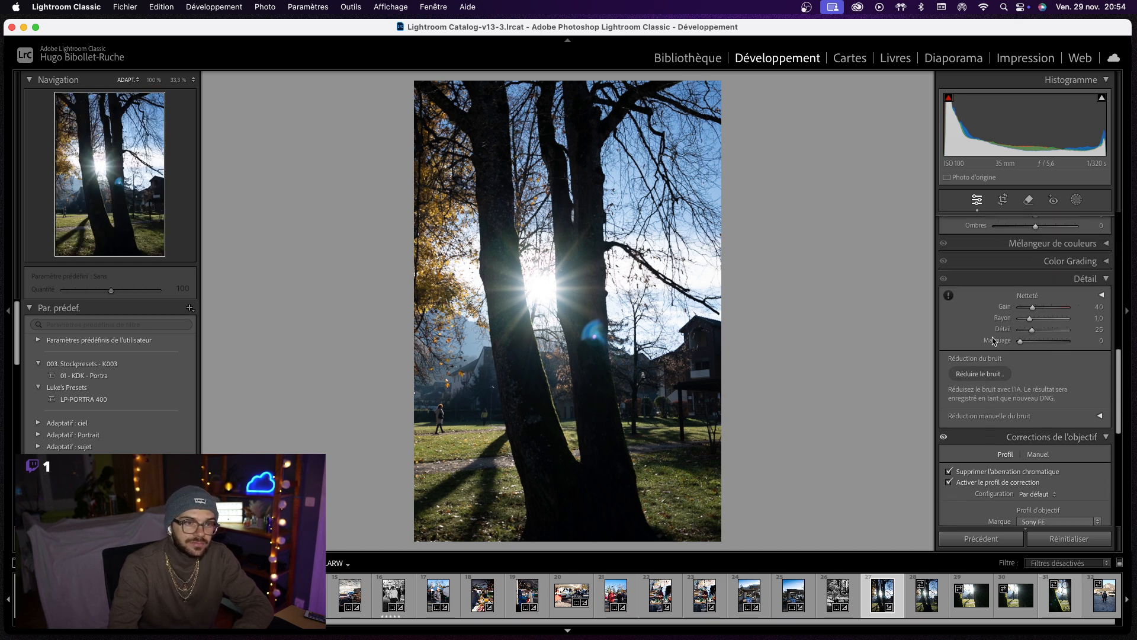
- Add grain to the tree photo with amount 60, size 50 and roughness 60
scroll(1023, 354, "down", 7)
scroll(1024, 355, "down", 4)
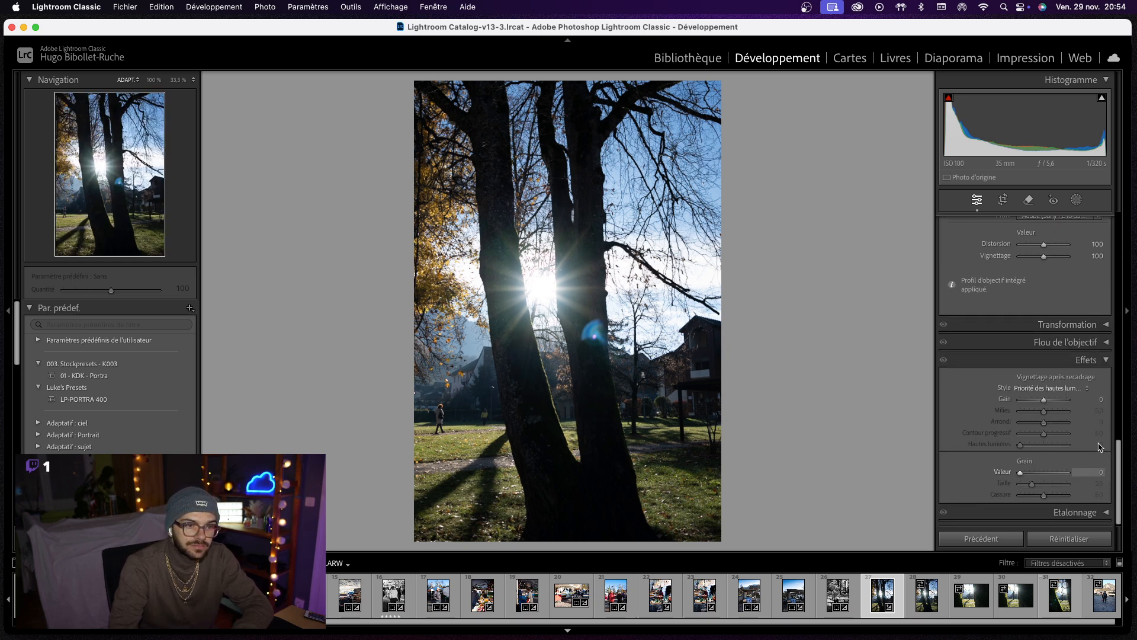
left_click(1100, 472)
type("60")
key("Tab")
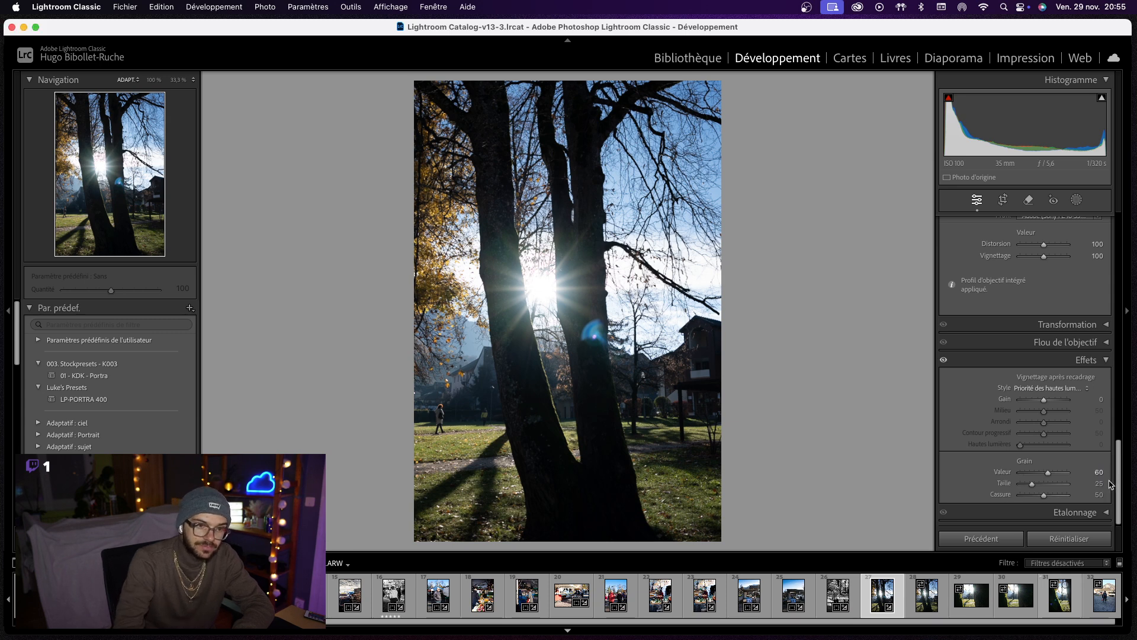
type("50")
key("Return")
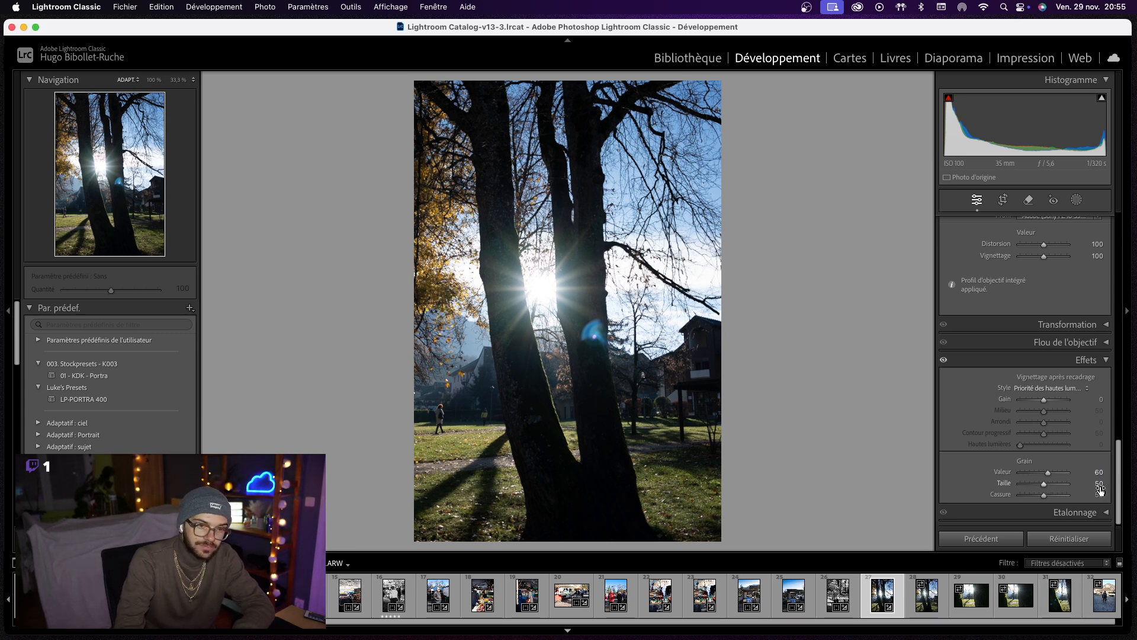
left_click(1099, 494)
type("60")
key("Return")
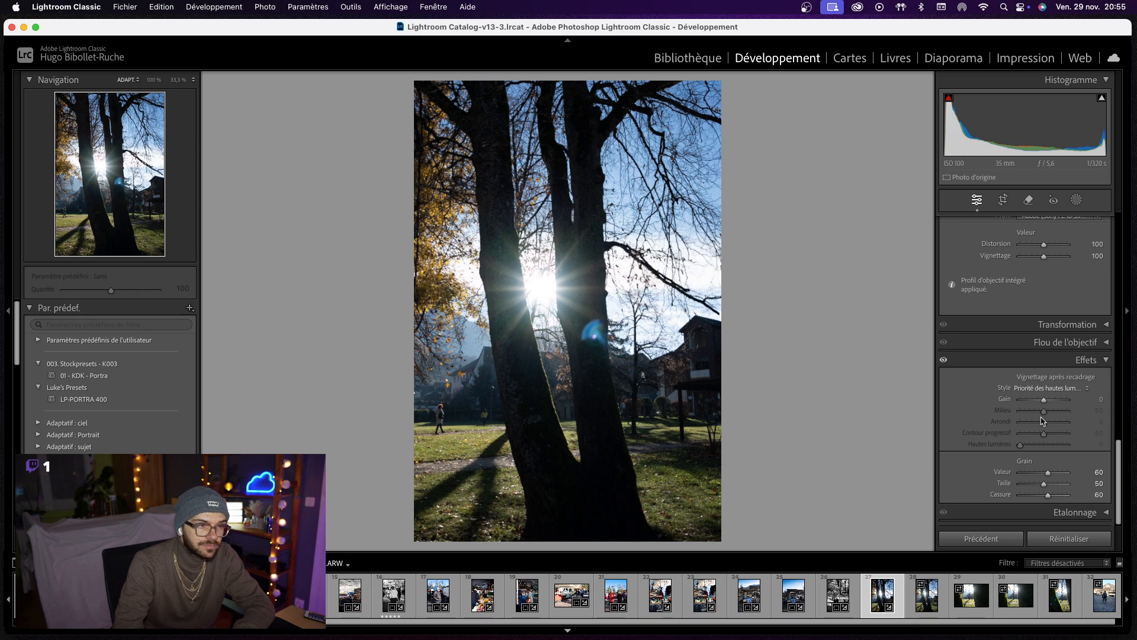
- Shape the tree photo's tone curve by region with highlights +15, lights +5, darks −9 and shadows −16
scroll(1042, 421, "up", 10)
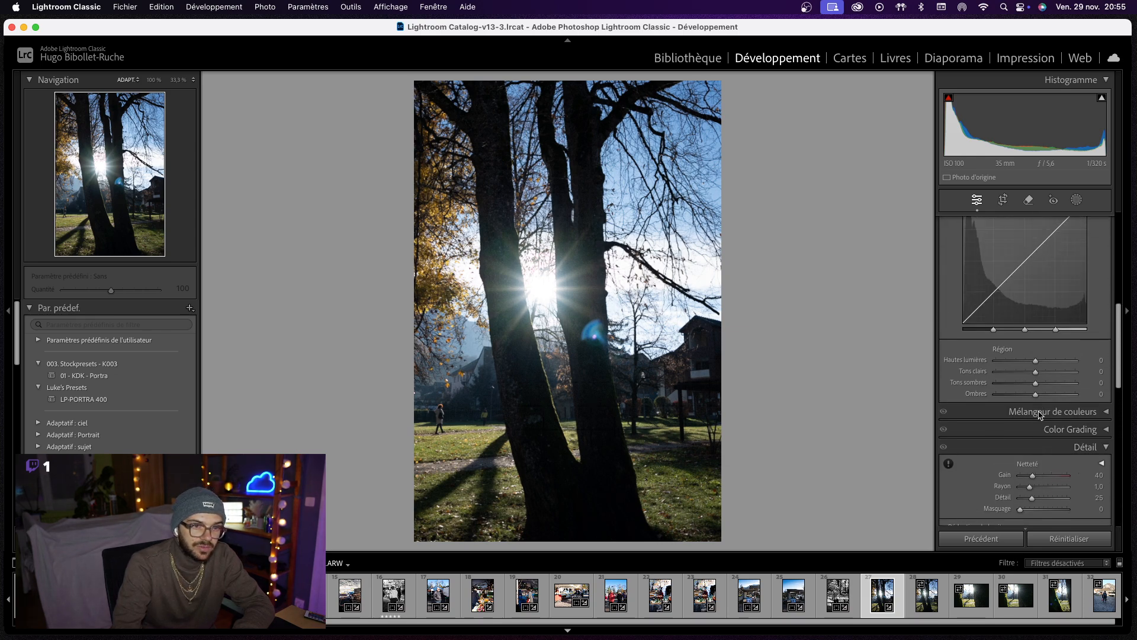
scroll(1040, 414, "up", 2)
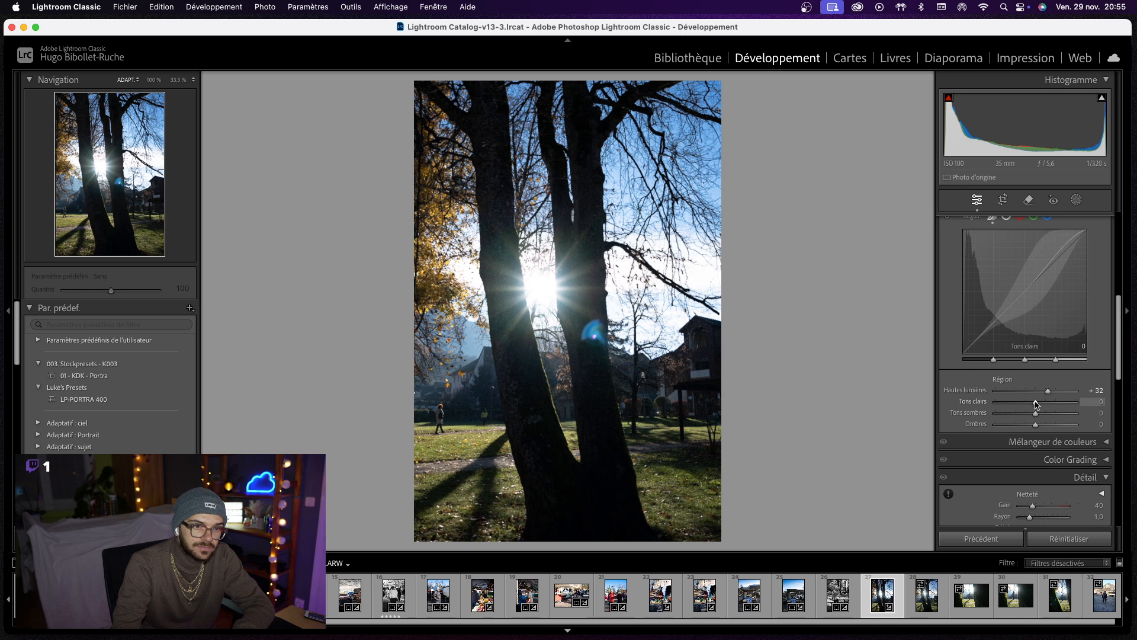
left_click_drag(1037, 404, 1023, 429)
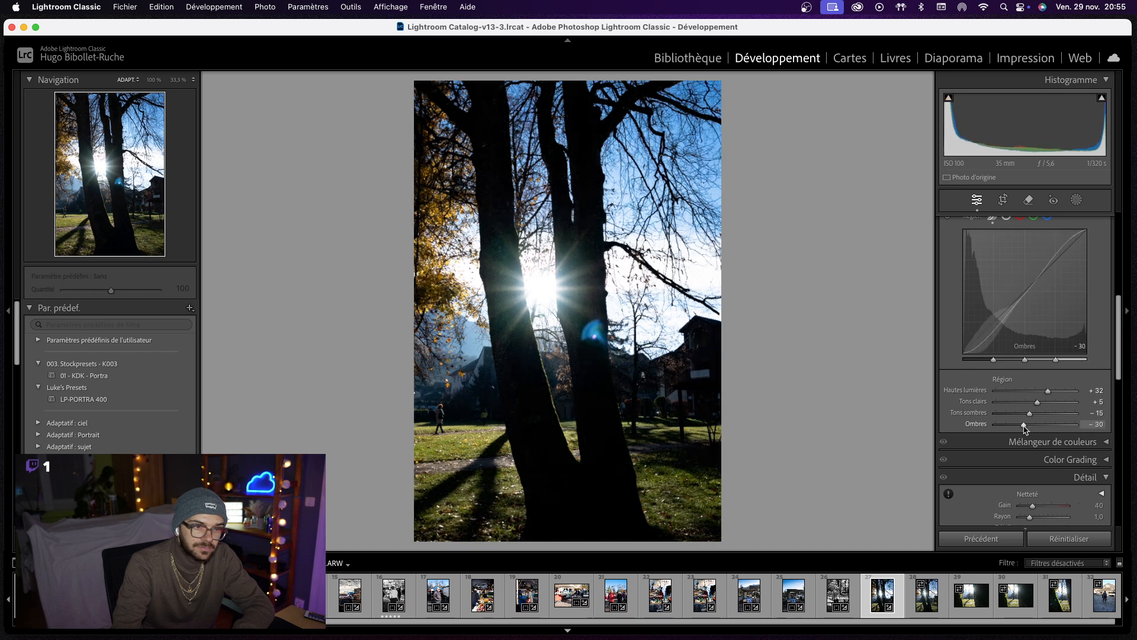
left_click_drag(1023, 425, 1032, 412)
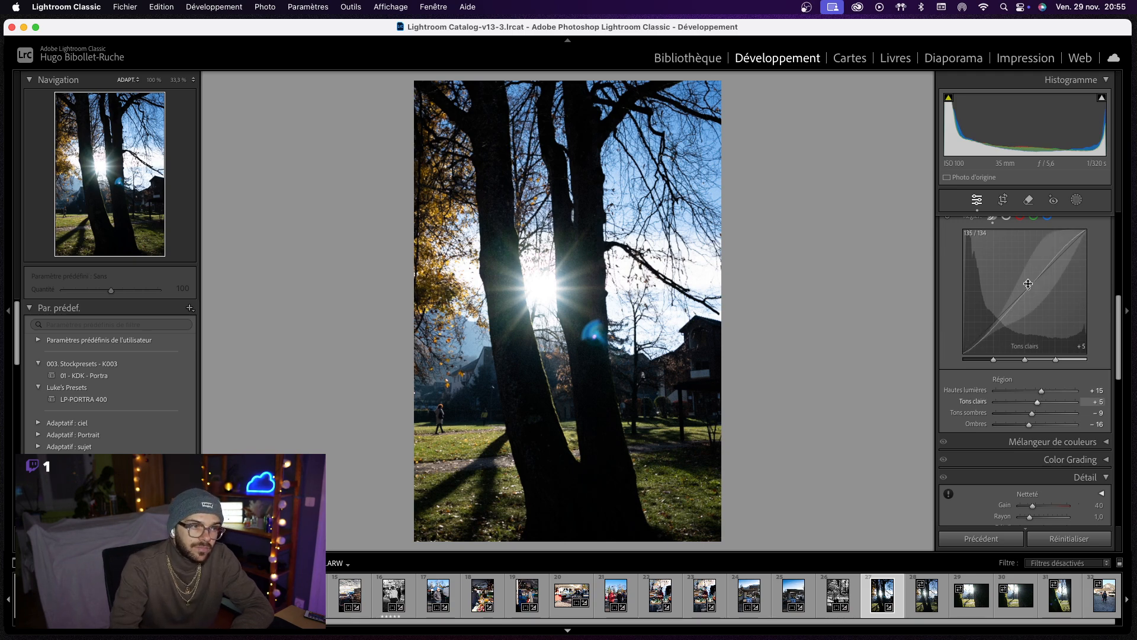
- Set both texture and clarity to +10 on the tree photo
scroll(1030, 332, "up", 10)
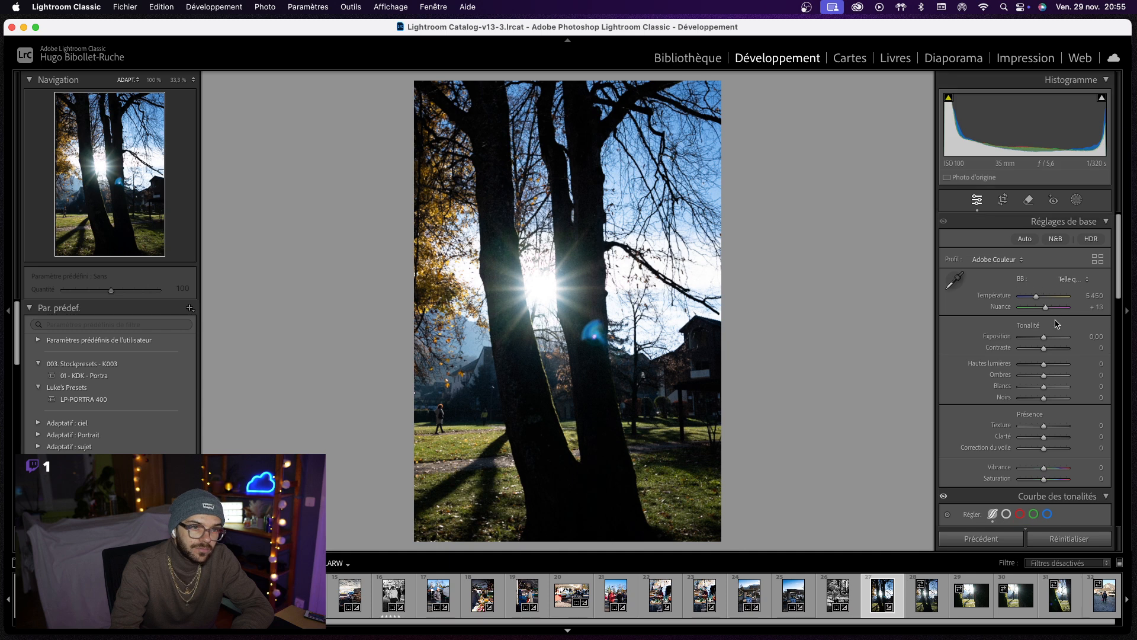
double_click(1053, 353)
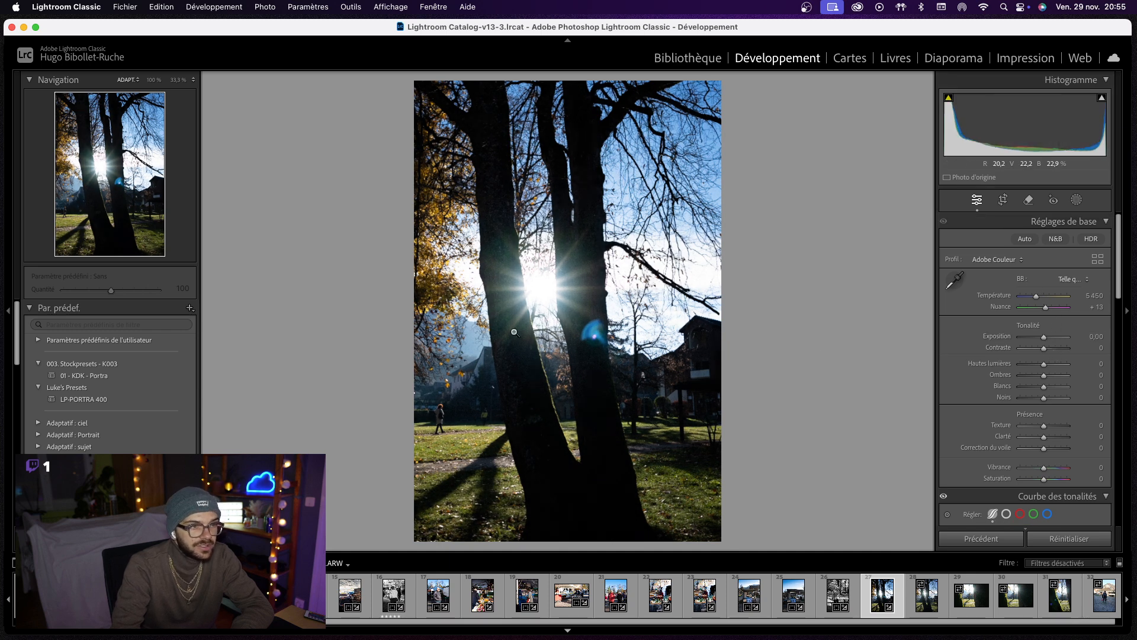
left_click(1093, 426)
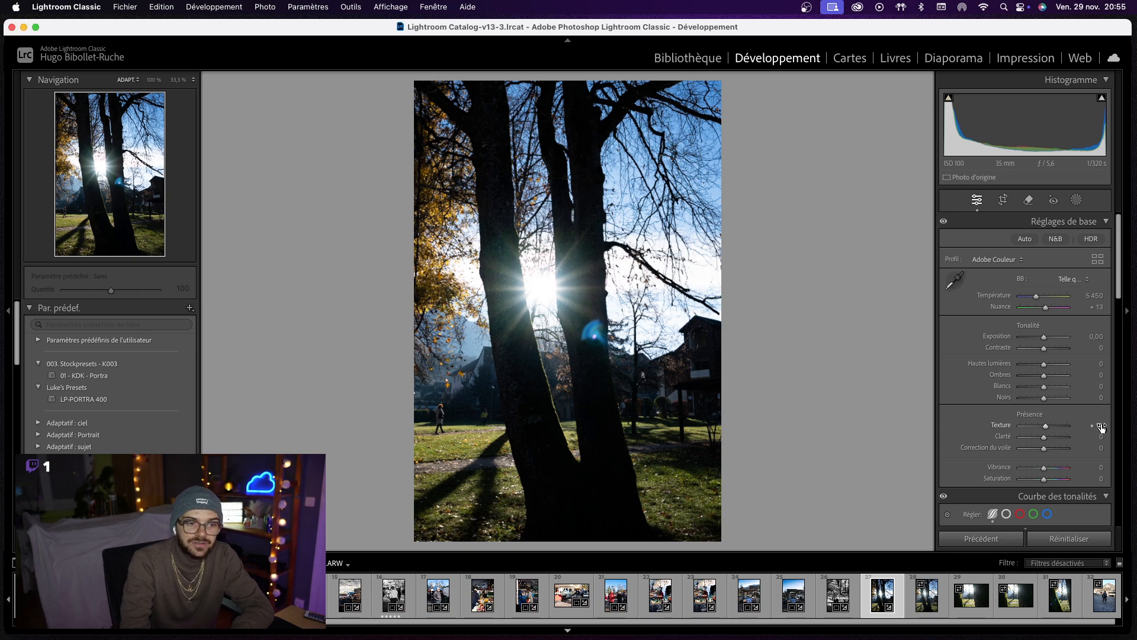
left_click(1101, 436)
type("10")
key("Return")
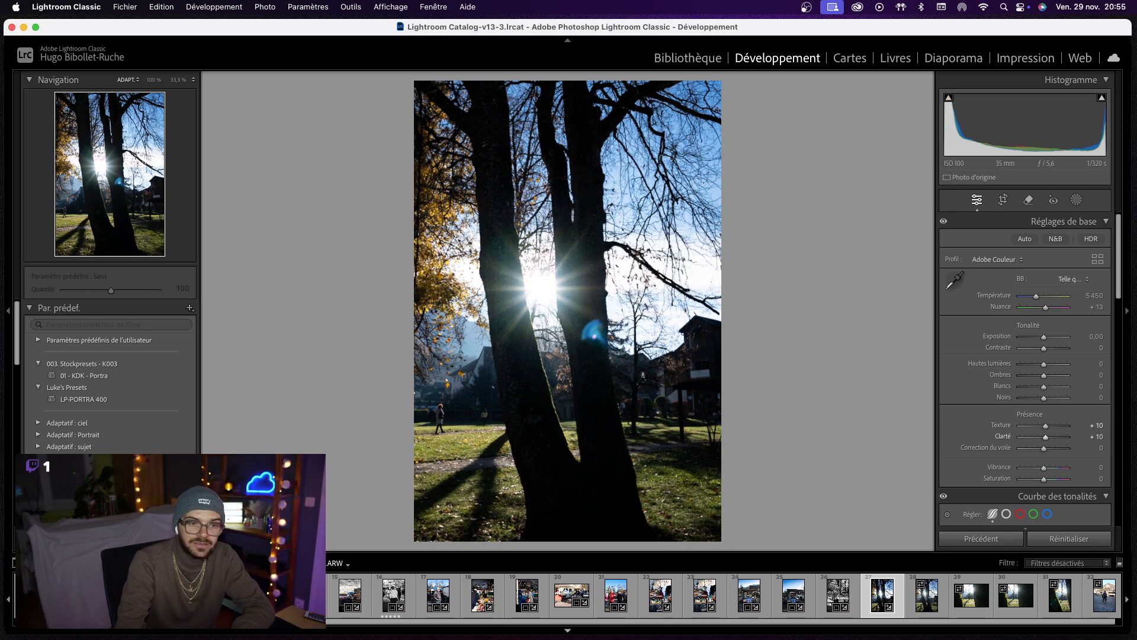
- Remove the distant figure in yellow beside the trunk with generative AI removal, using a brush size of 5
left_click_drag(543, 314, 682, 214)
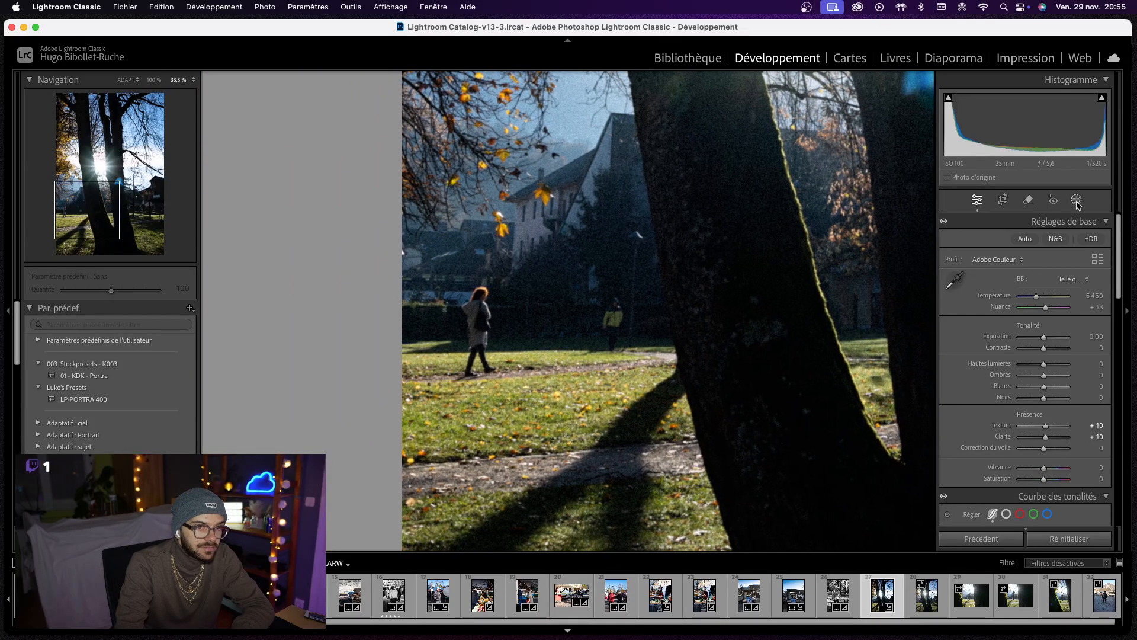
left_click(1029, 202)
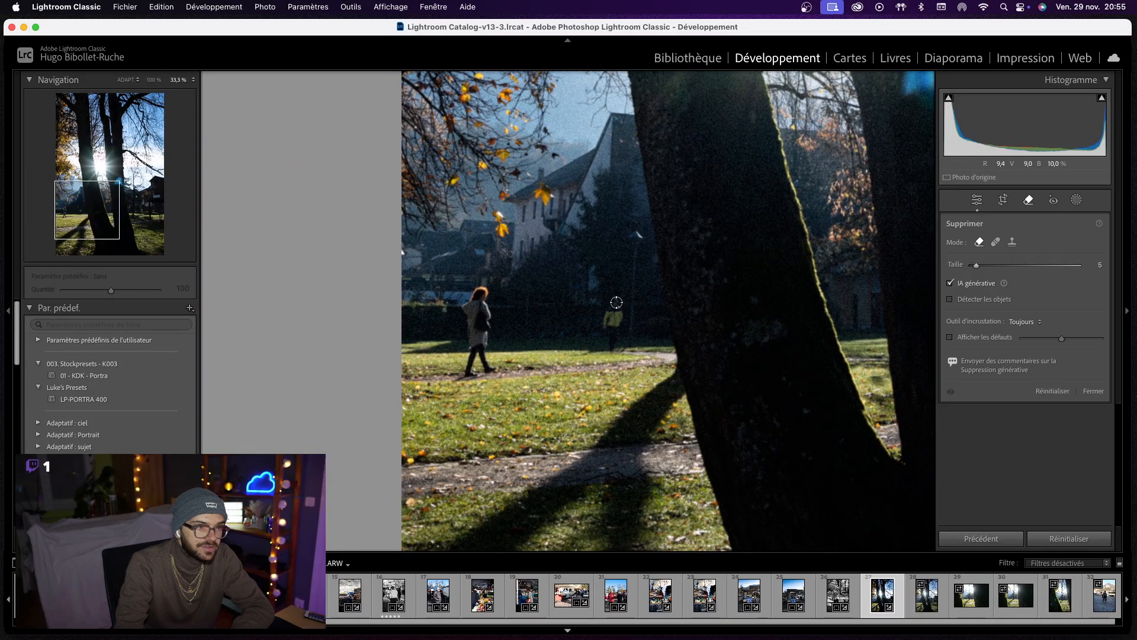
left_click_drag(606, 322, 614, 340)
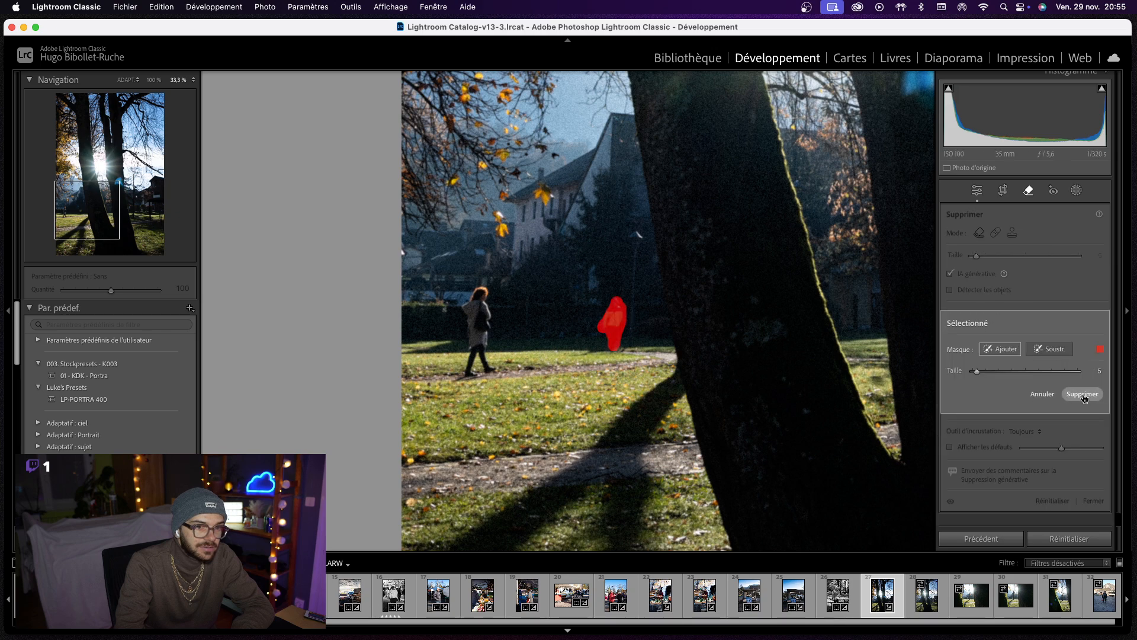
left_click(1083, 395)
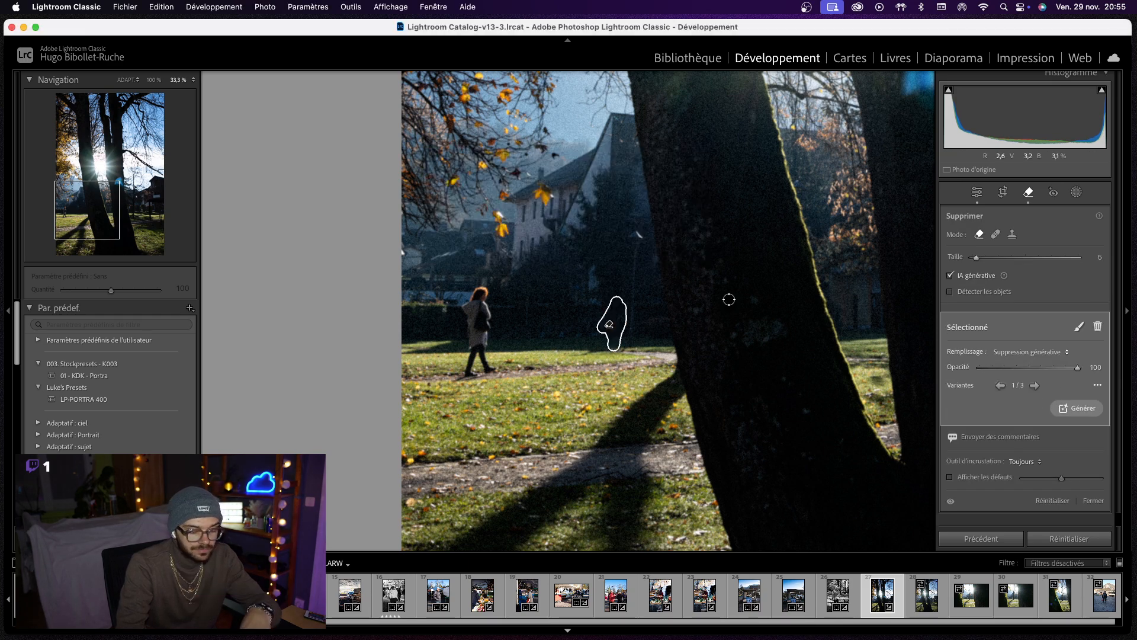
key("q")
- Check the lower part of the tree photo up close and lower its saturation to −10
left_click(135, 210)
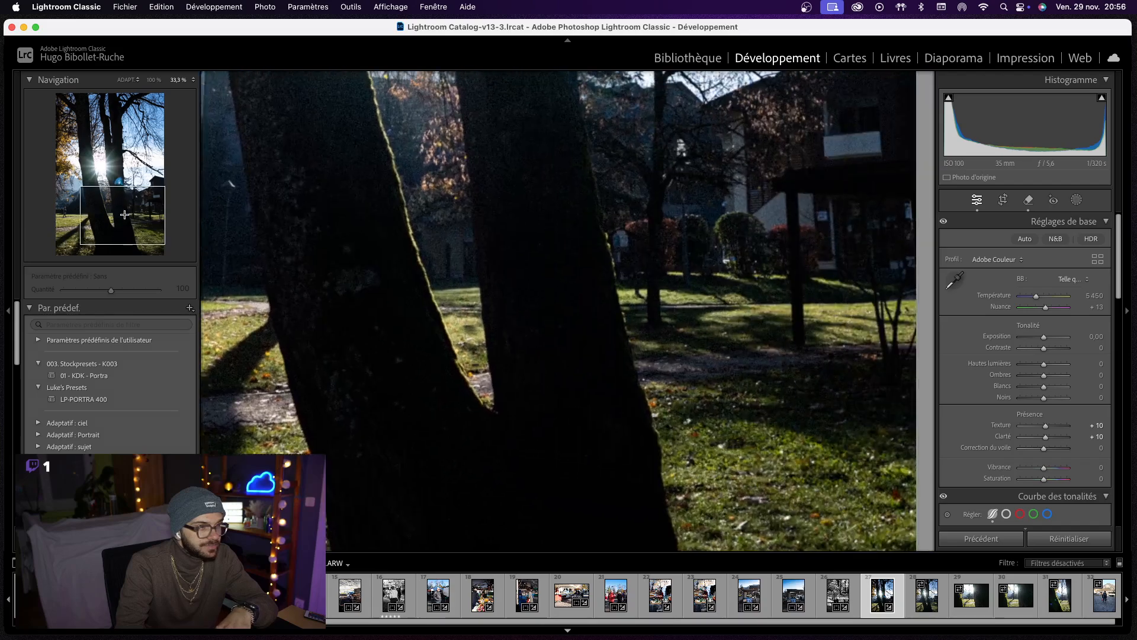
left_click_drag(135, 210, 126, 188)
left_click(244, 254)
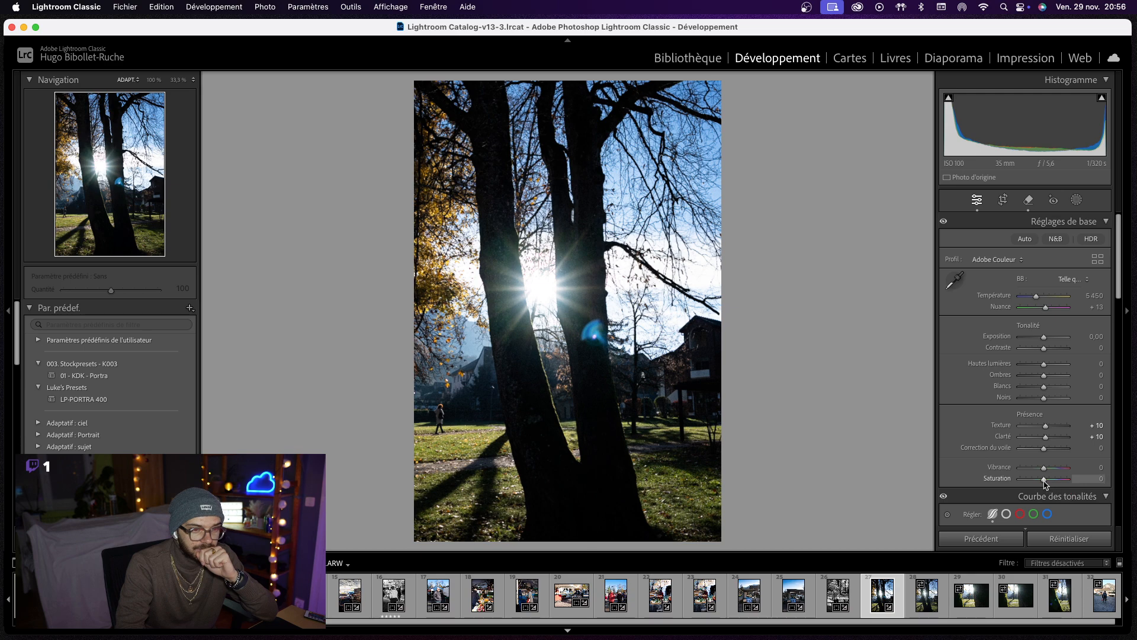
mouse_move(1044, 478)
left_mouse_down()
mouse_move(986, 487)
mouse_move(1066, 475)
mouse_move(1022, 484)
mouse_move(1043, 481)
left_mouse_up()
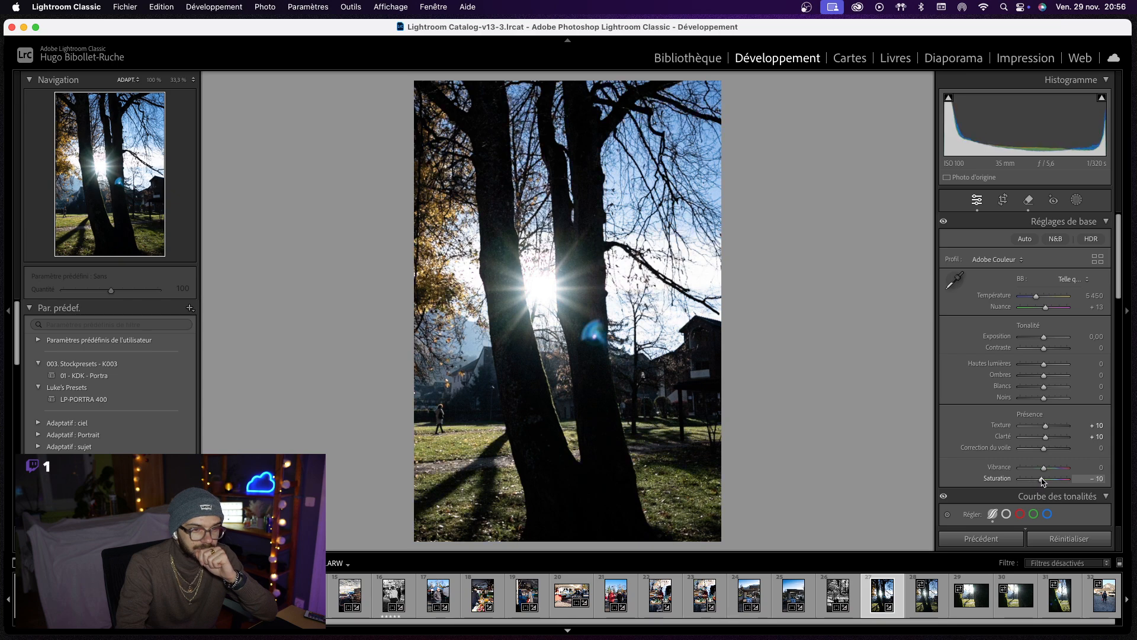
- Delete the following near-identical tree photo and continue to the photo framed by mossy trunks
key("Right")
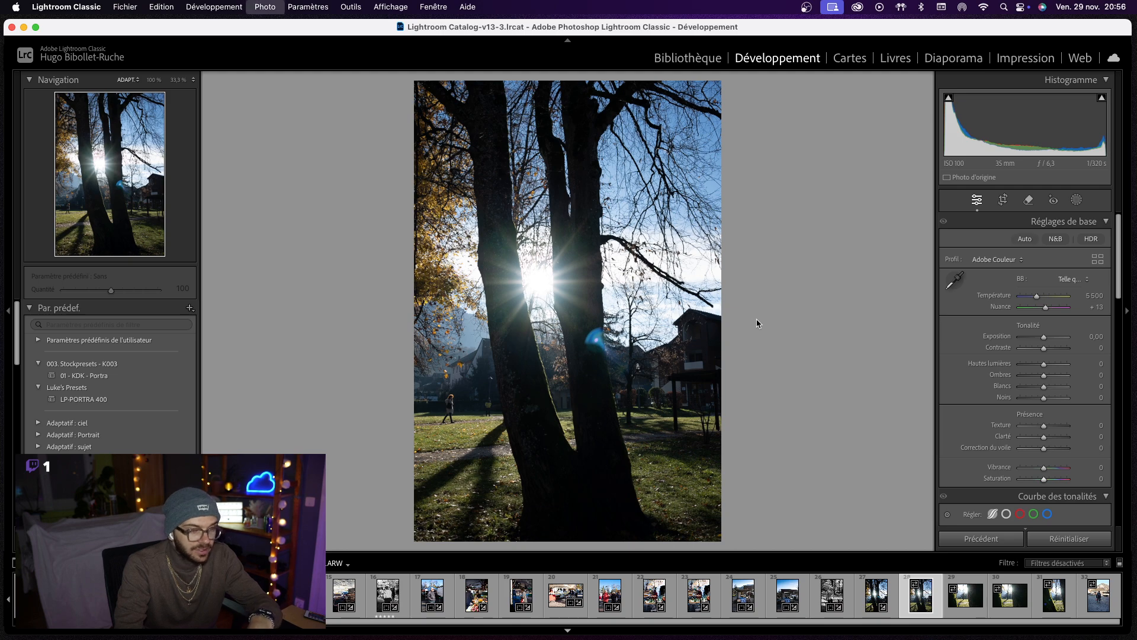
key("Delete")
key("Escape")
key("Right")
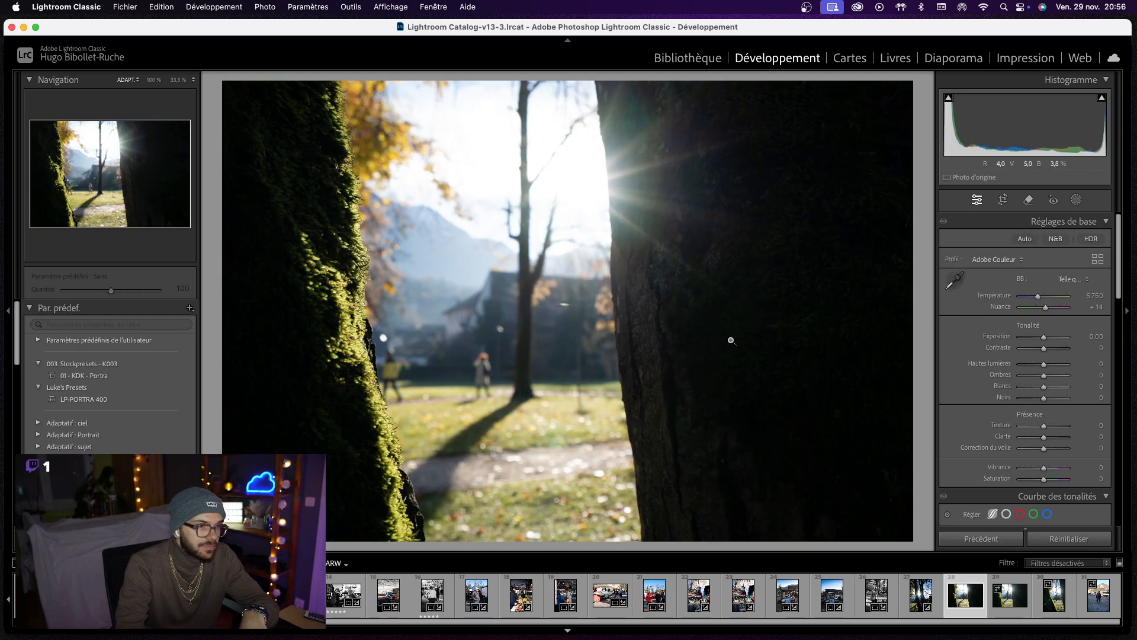
- Add grain with amount 60 and size 50 to the mossy trunk photo
scroll(980, 354, "down", 15)
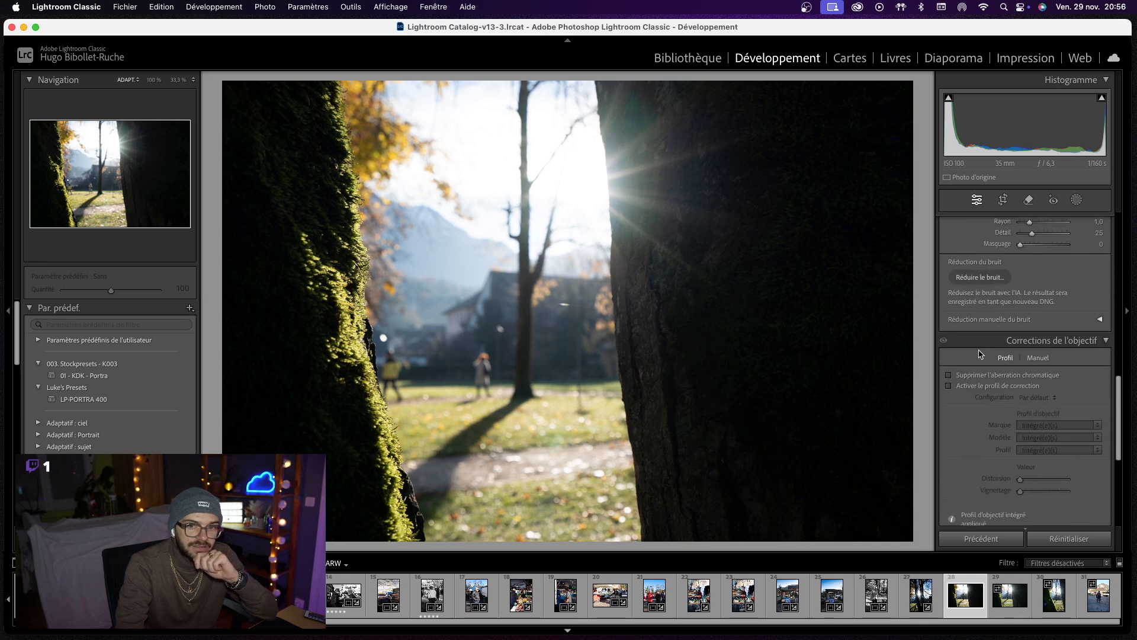
scroll(980, 355, "down", 10)
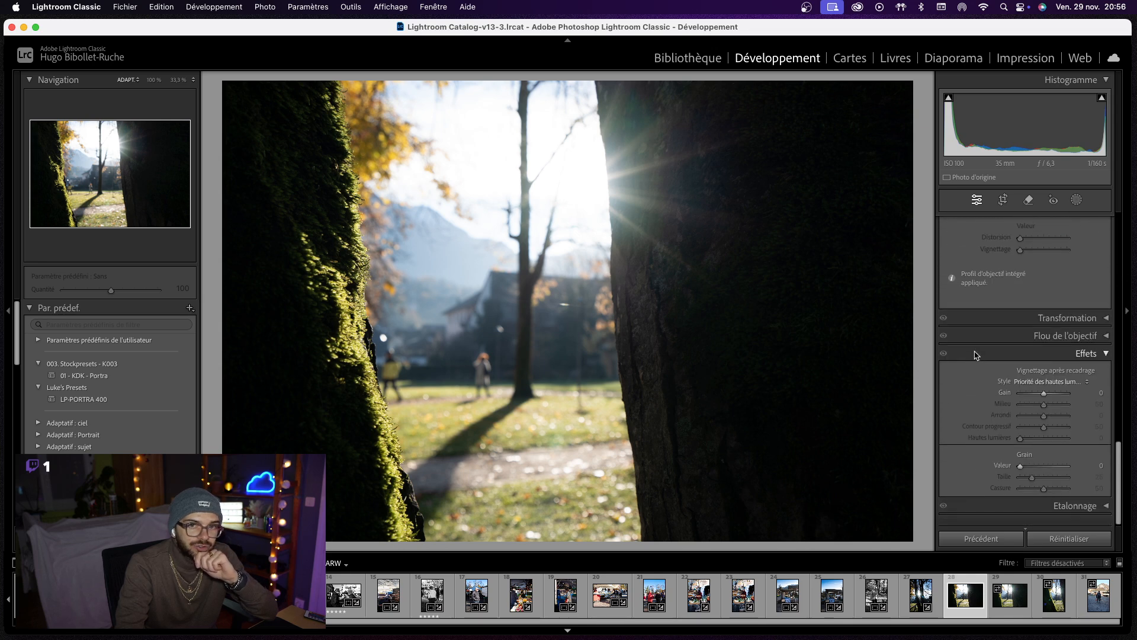
left_click(1095, 472)
type("6")
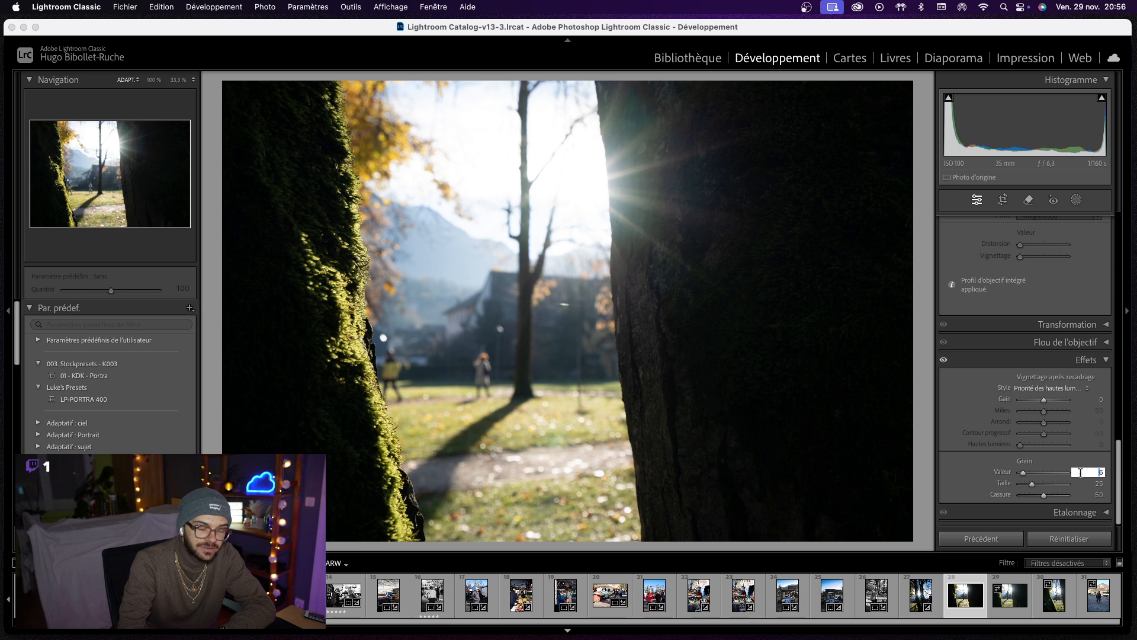
type("6")
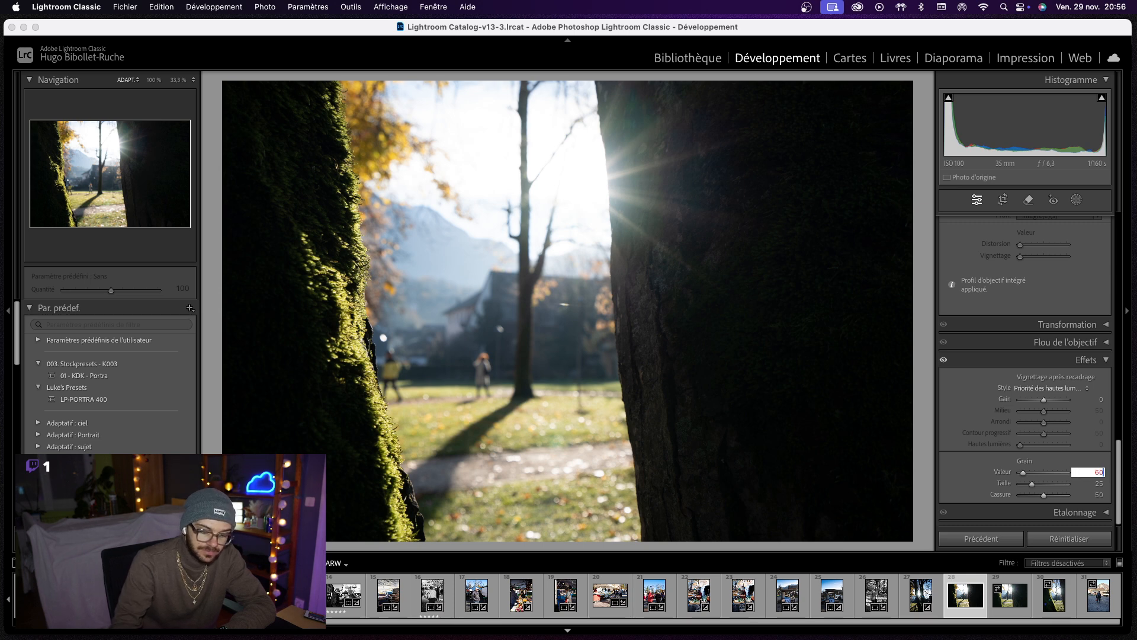
key("Tab")
type("50")
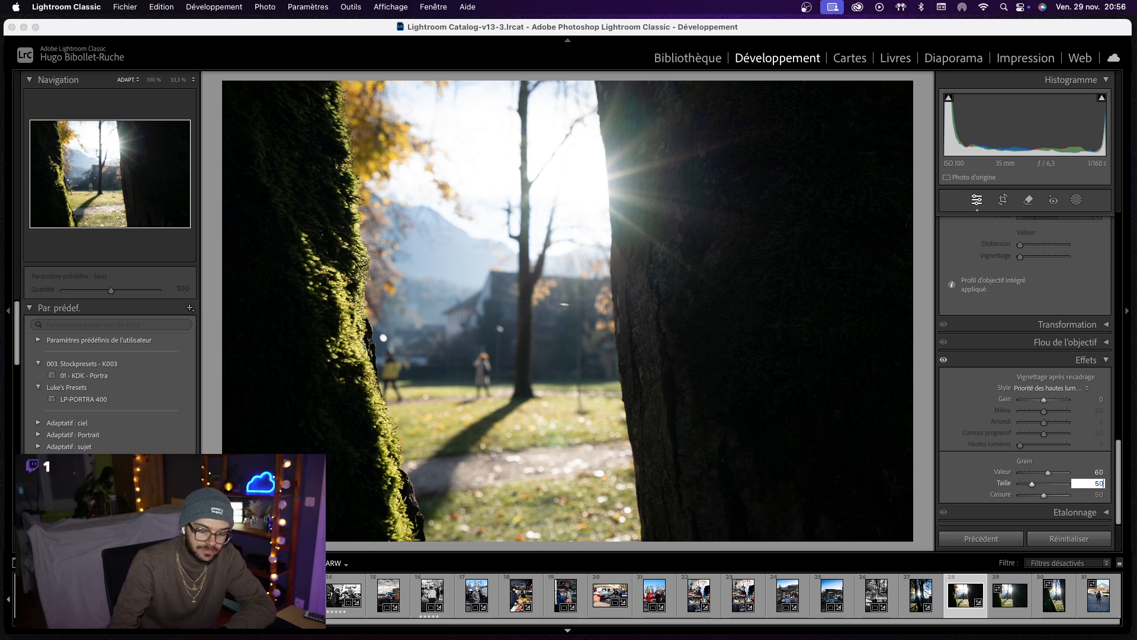
key("Return")
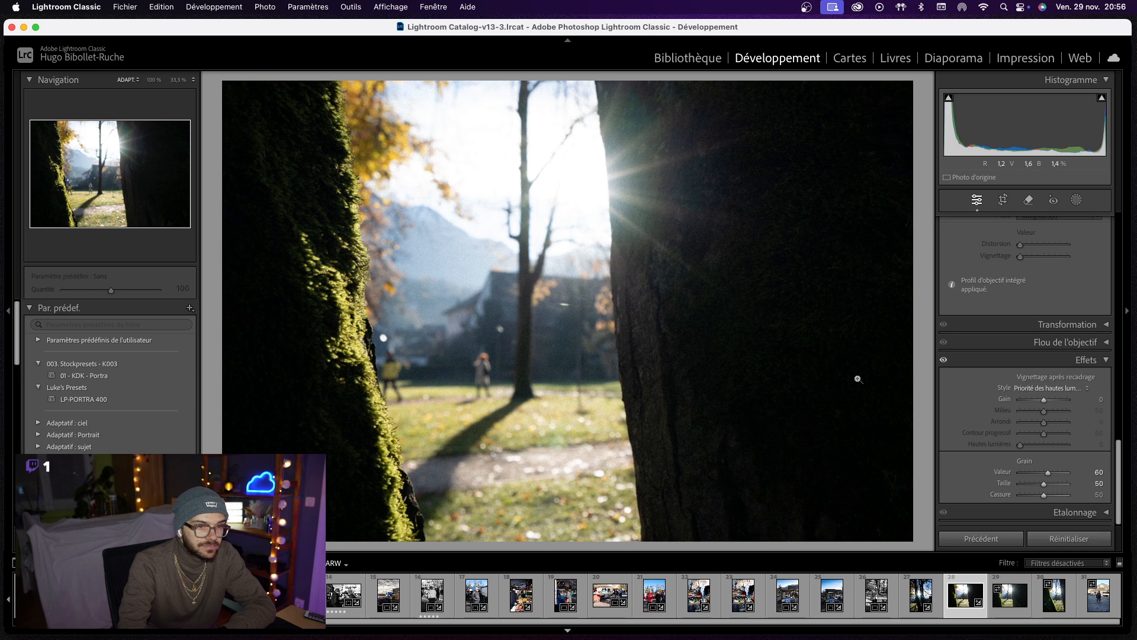
- Enable chromatic aberration removal and the lens profile correction on the mossy trunk photo
left_click(1087, 359)
scroll(1007, 379, "up", 3)
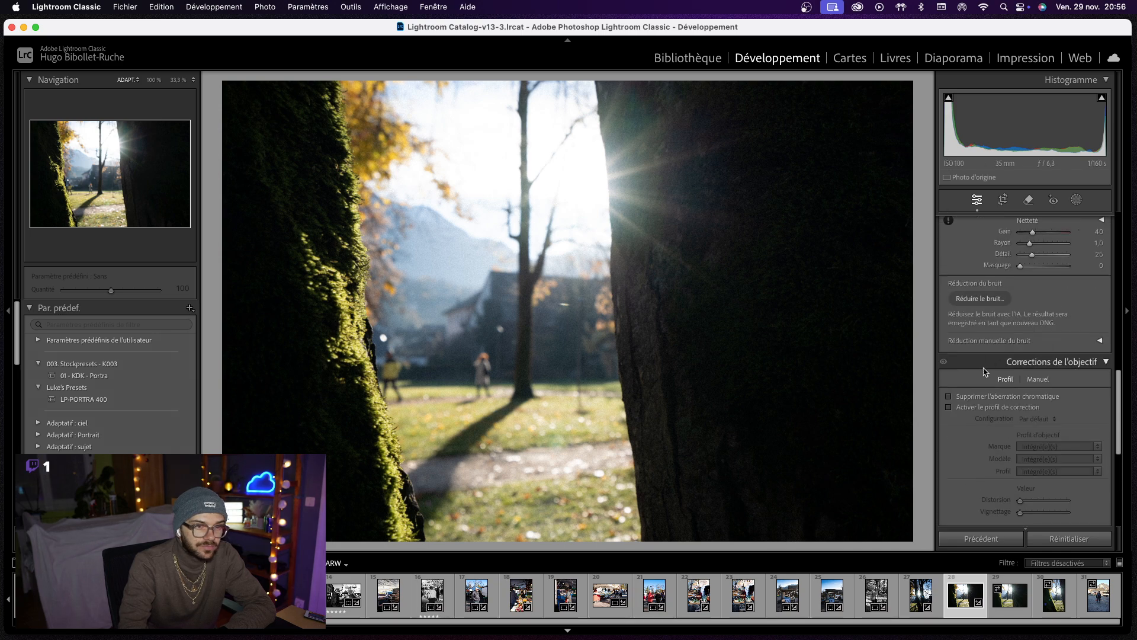
left_click(985, 397)
left_click(985, 407)
- Adjust the mossy trunk photo's tone curve to highlights +6, lights +4 and darks −8, then inspect the moss up close
scroll(1049, 379, "up", 3)
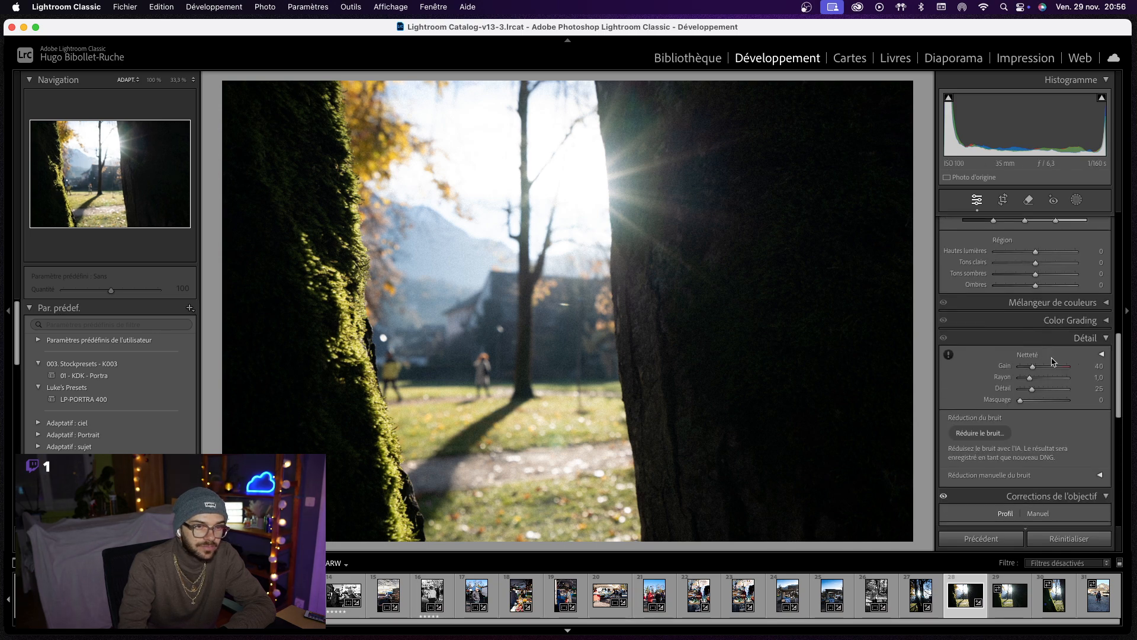
scroll(1049, 368, "up", 3)
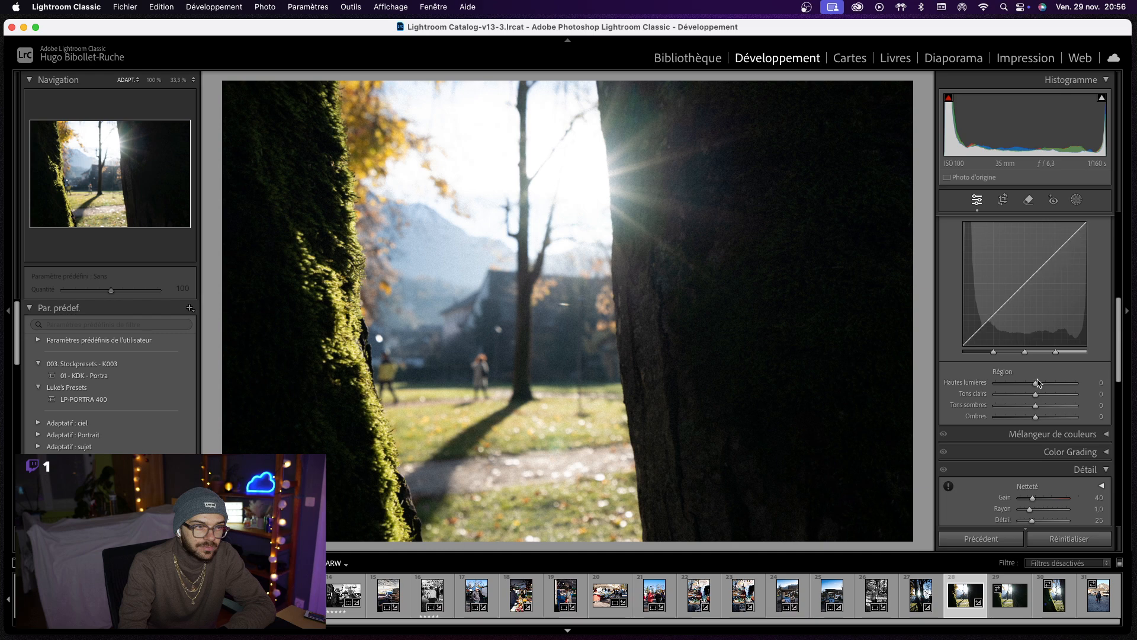
scroll(1038, 383, "up", 1)
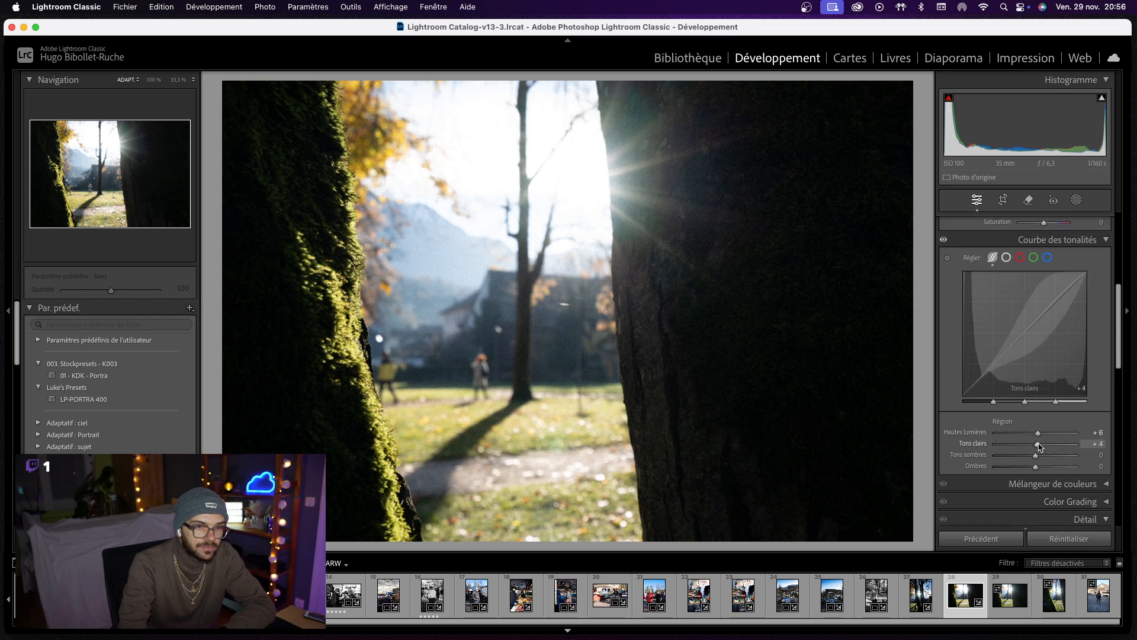
left_click_drag(1035, 454, 1032, 456)
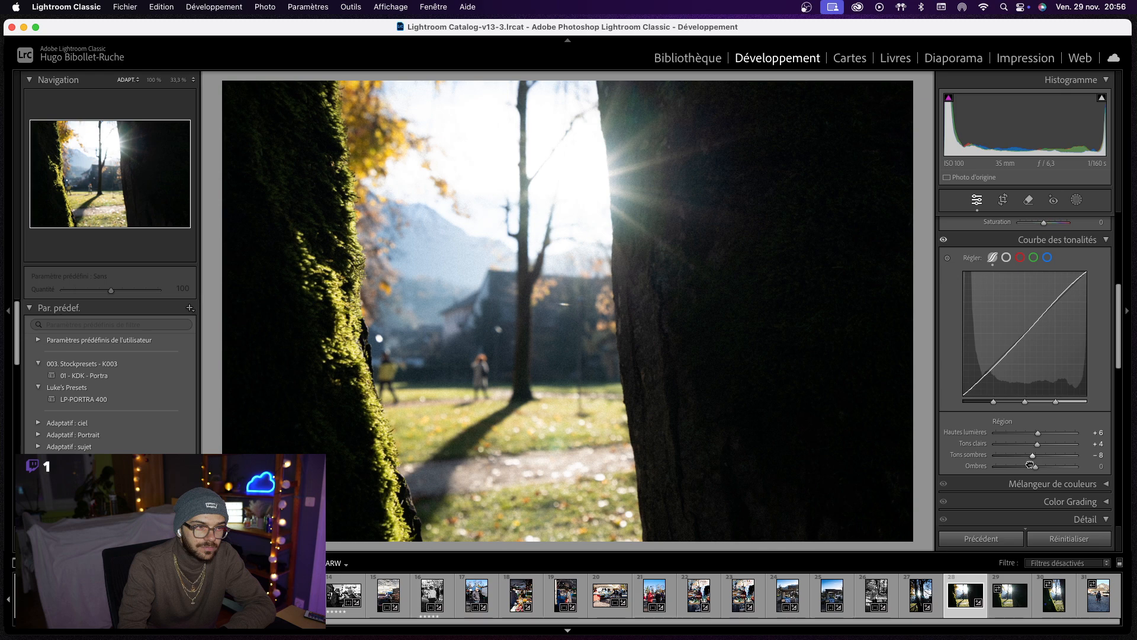
left_click(306, 350)
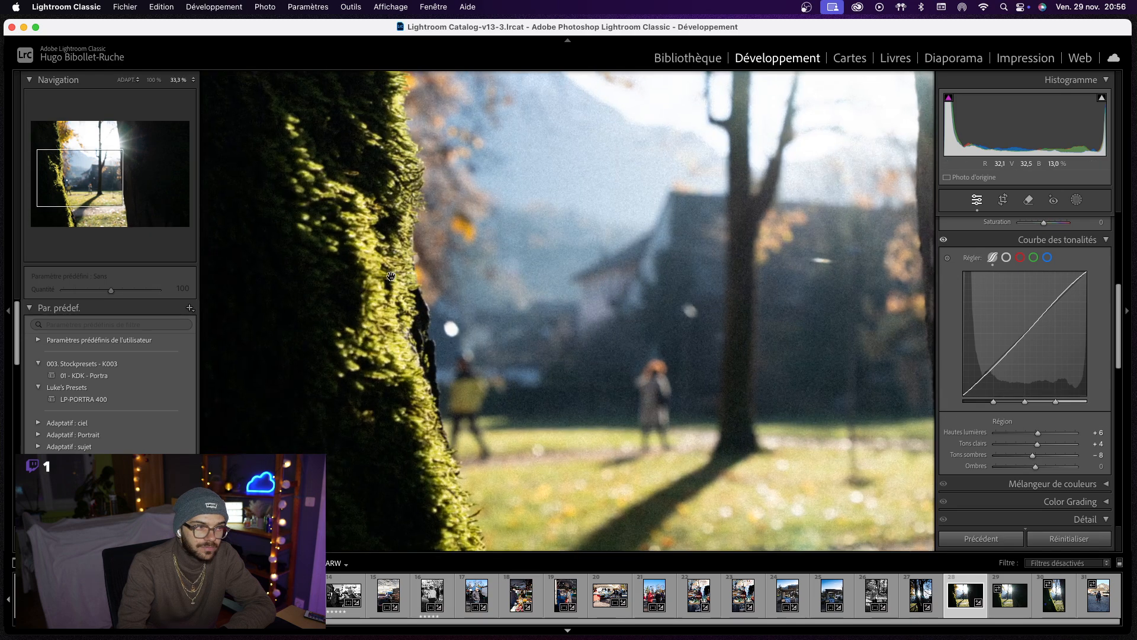
left_click(391, 277)
- Set the mossy trunk photo's contrast to +12, highlights −54, shadows +32, whites +3, blacks −7 and vibrance +20
scroll(1007, 320, "up", 5)
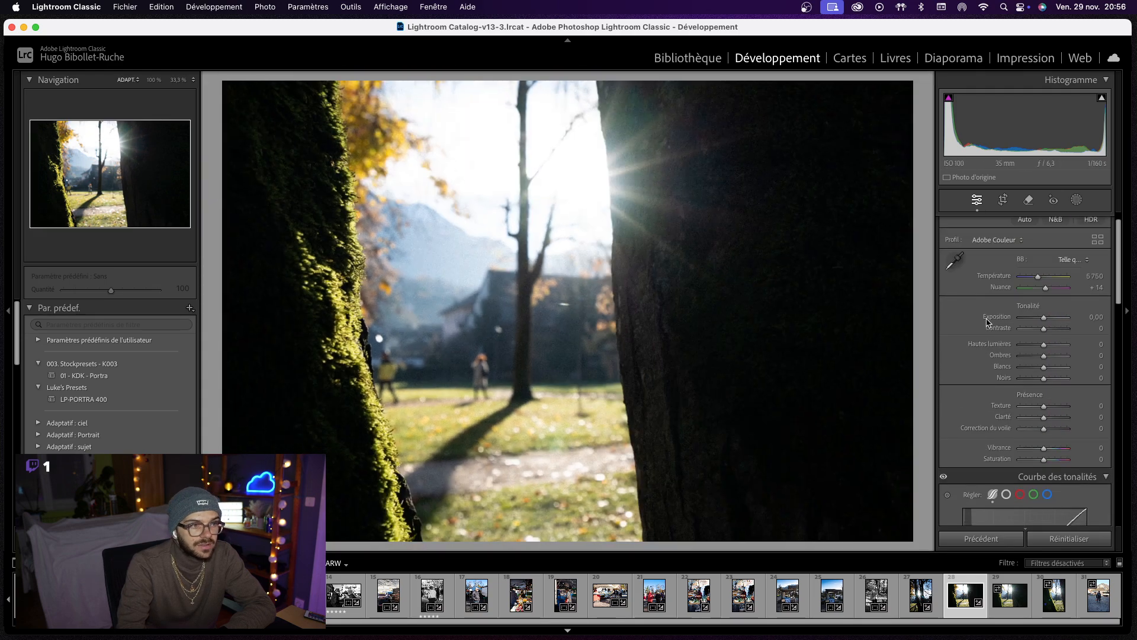
left_click_drag(1044, 347, 1033, 372)
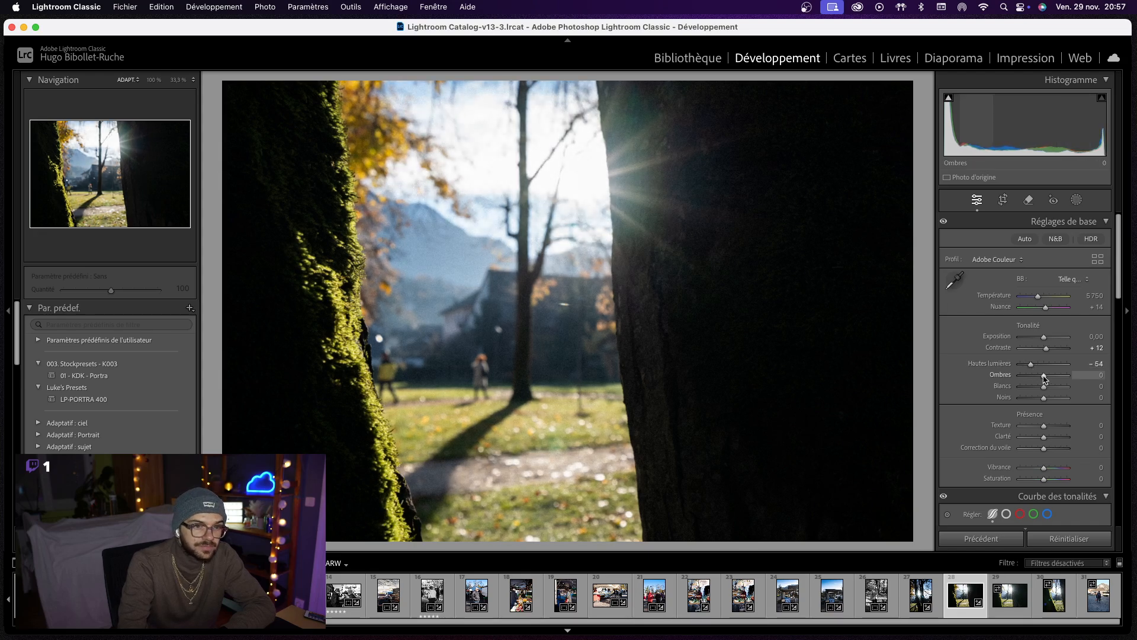
left_click_drag(1044, 376, 1050, 376)
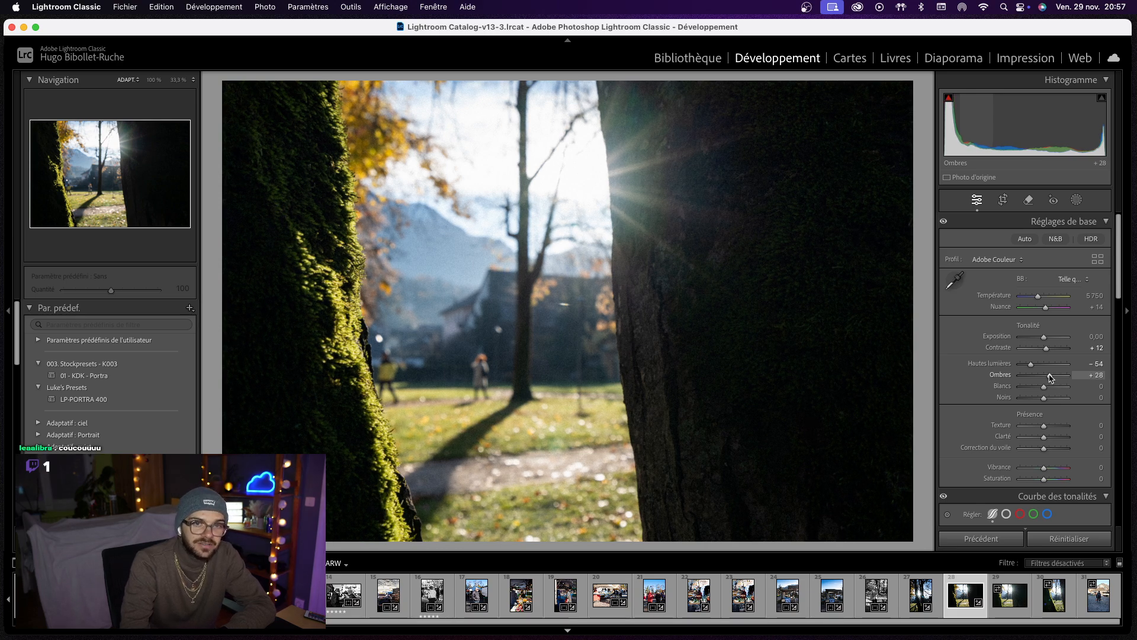
mouse_move(1048, 378)
left_mouse_down()
mouse_move(1057, 387)
mouse_move(1028, 392)
mouse_move(1045, 390)
mouse_move(1043, 399)
left_mouse_up()
left_click(1086, 467)
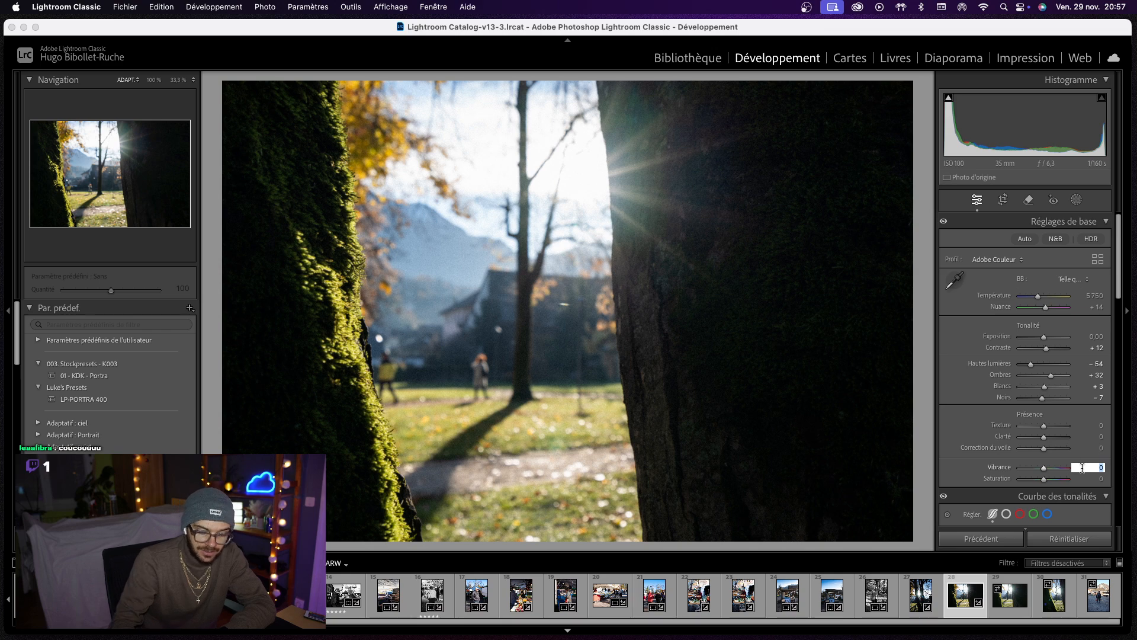
type("20")
key("Return")
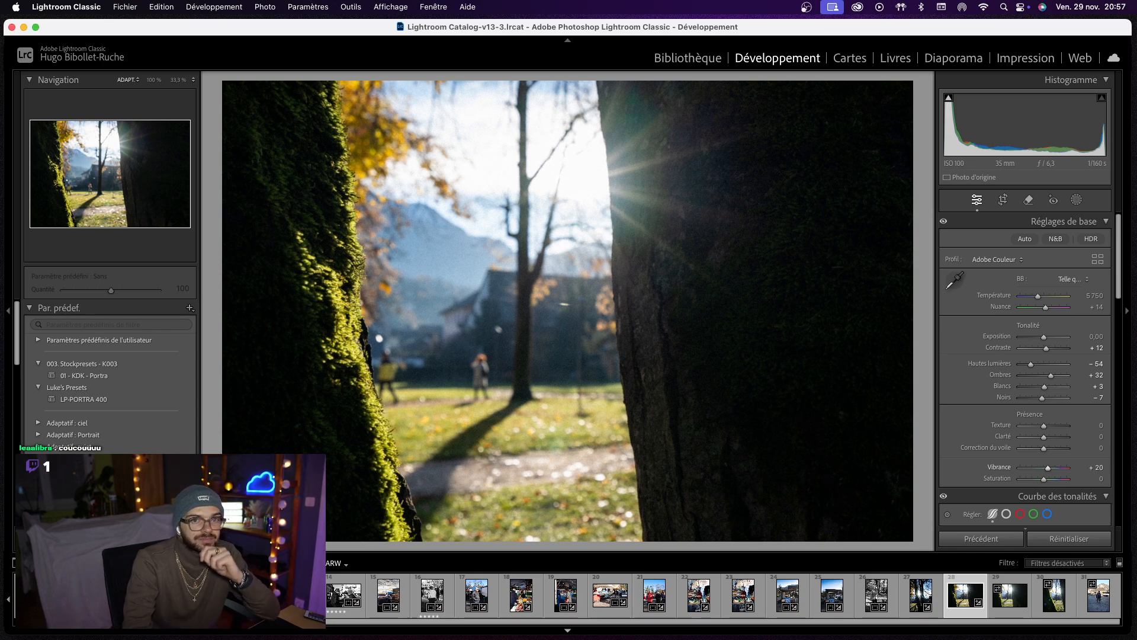
- Remove the small bright streak in front of the dark building using generative AI removal with brush size 5
left_click(604, 303)
left_click(523, 253)
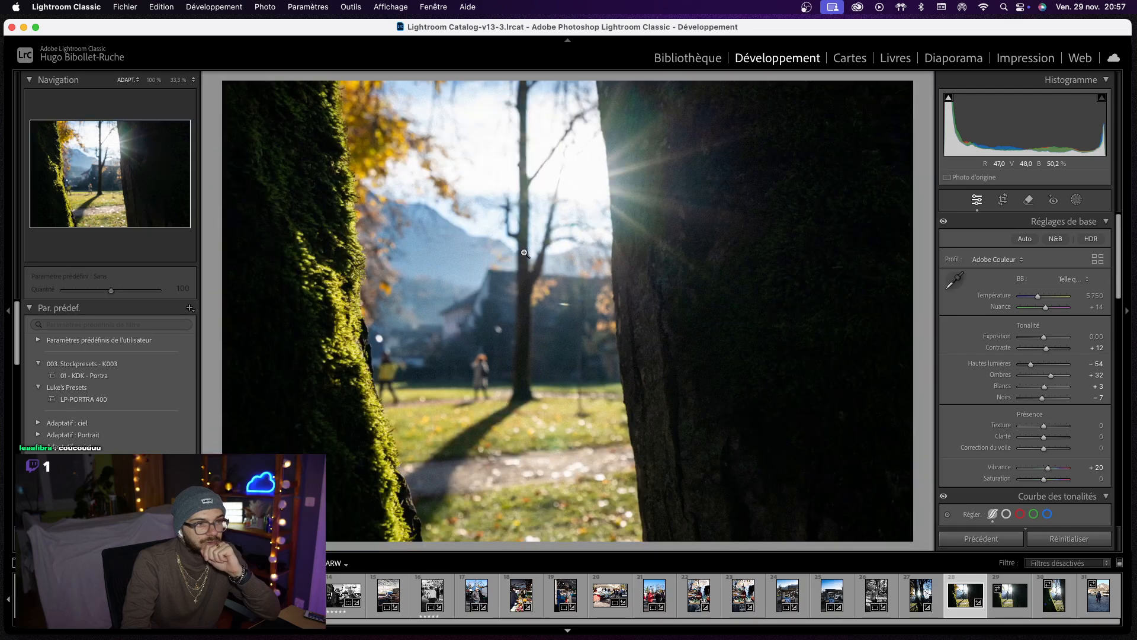
left_click(574, 309)
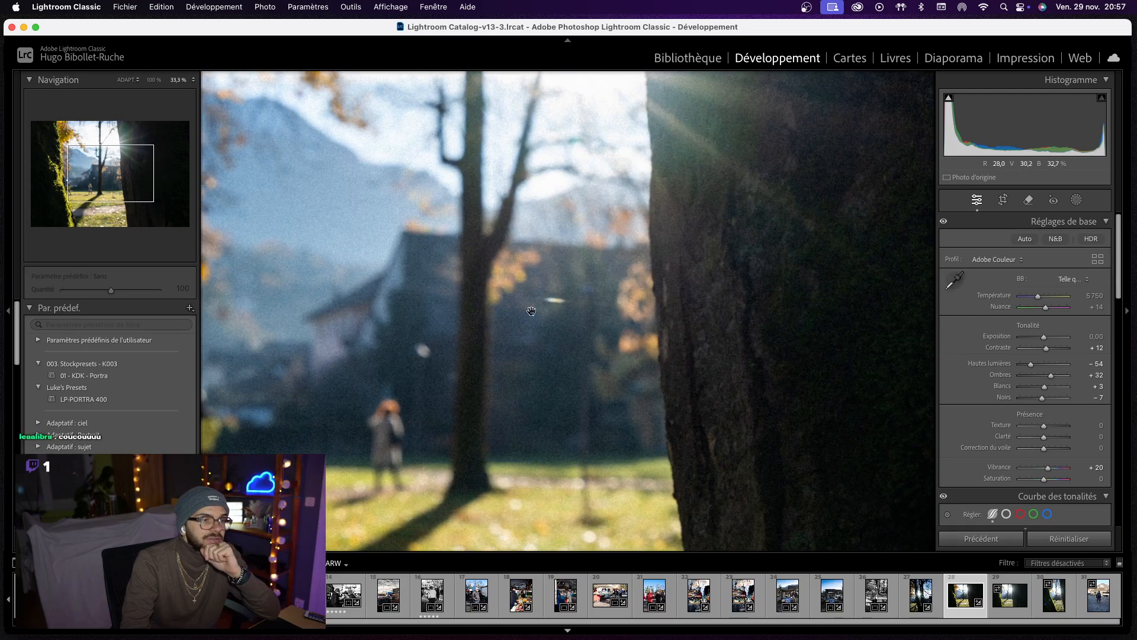
left_click(1077, 200)
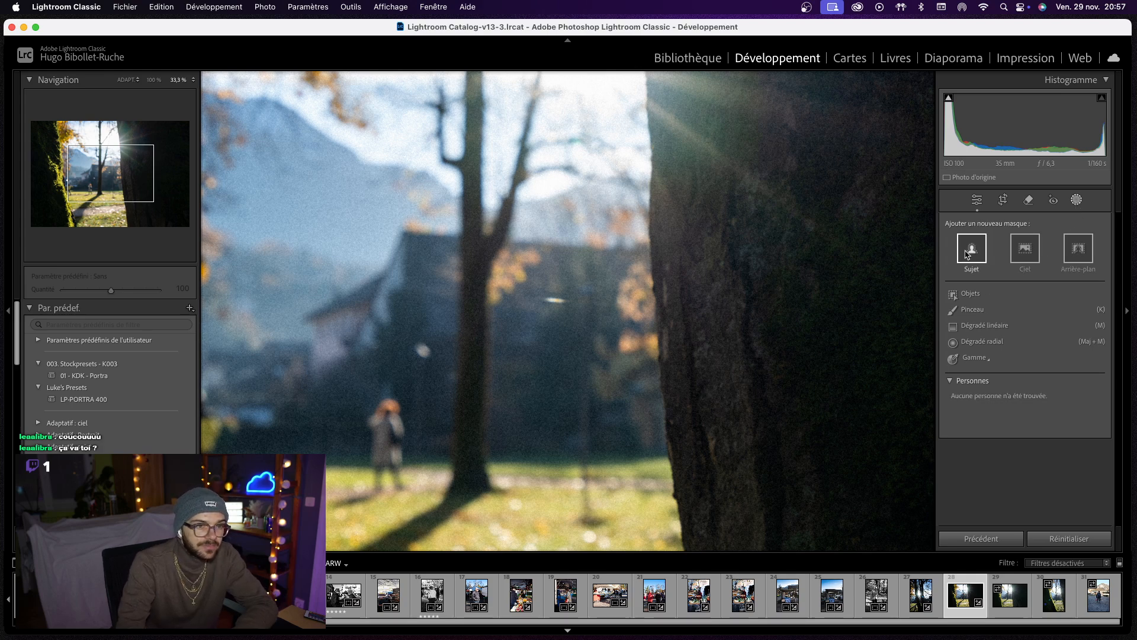
left_click(1028, 200)
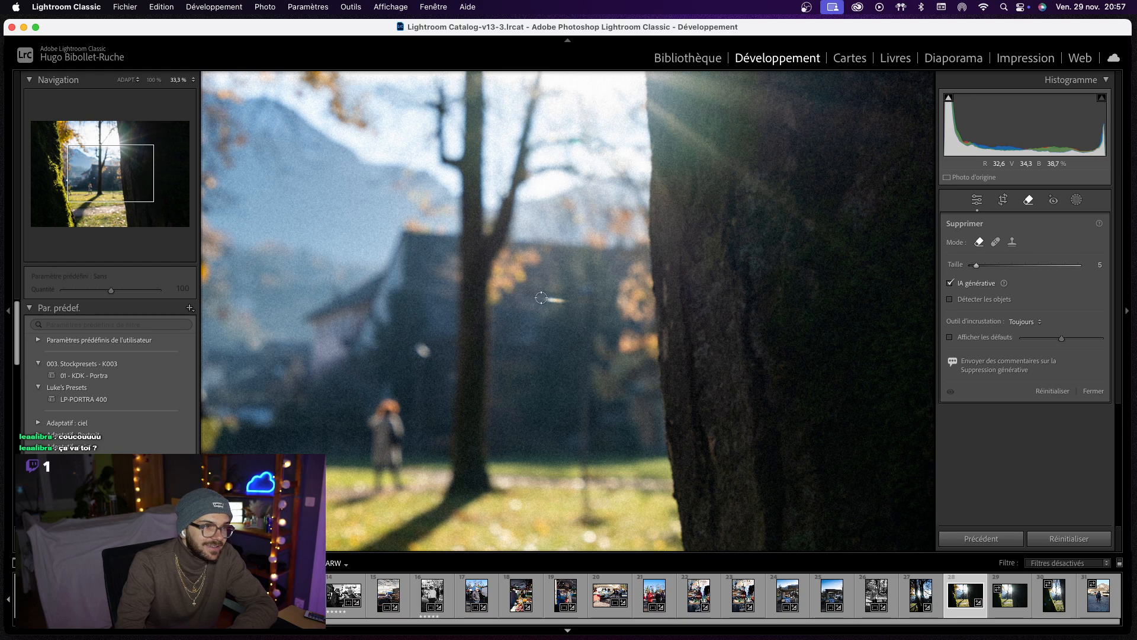
left_click_drag(566, 300, 583, 301)
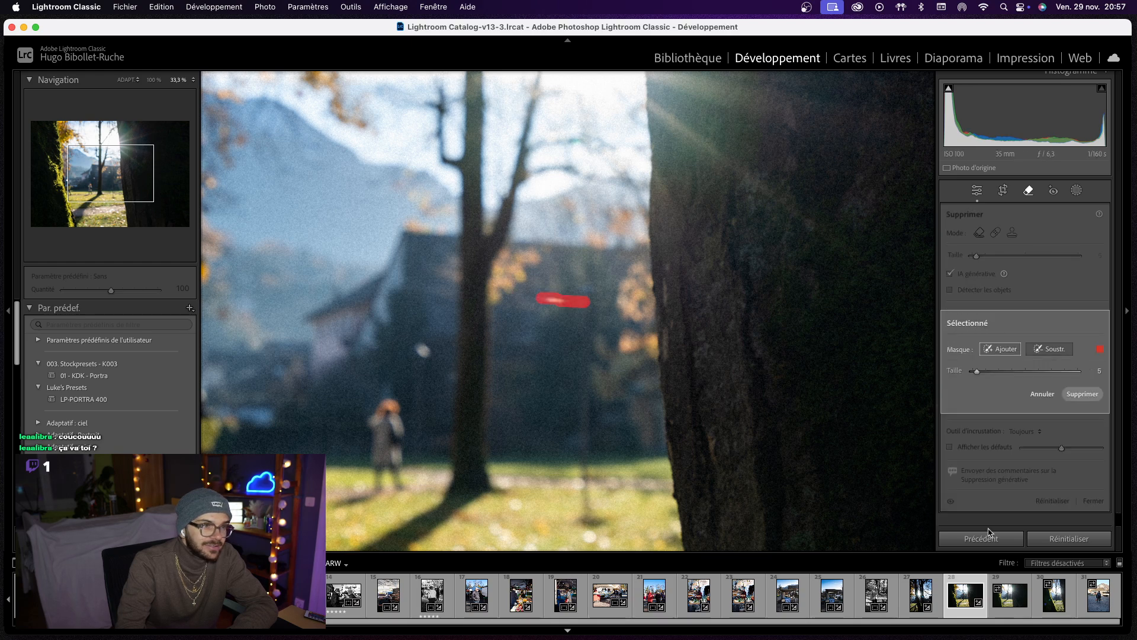
left_click(1082, 394)
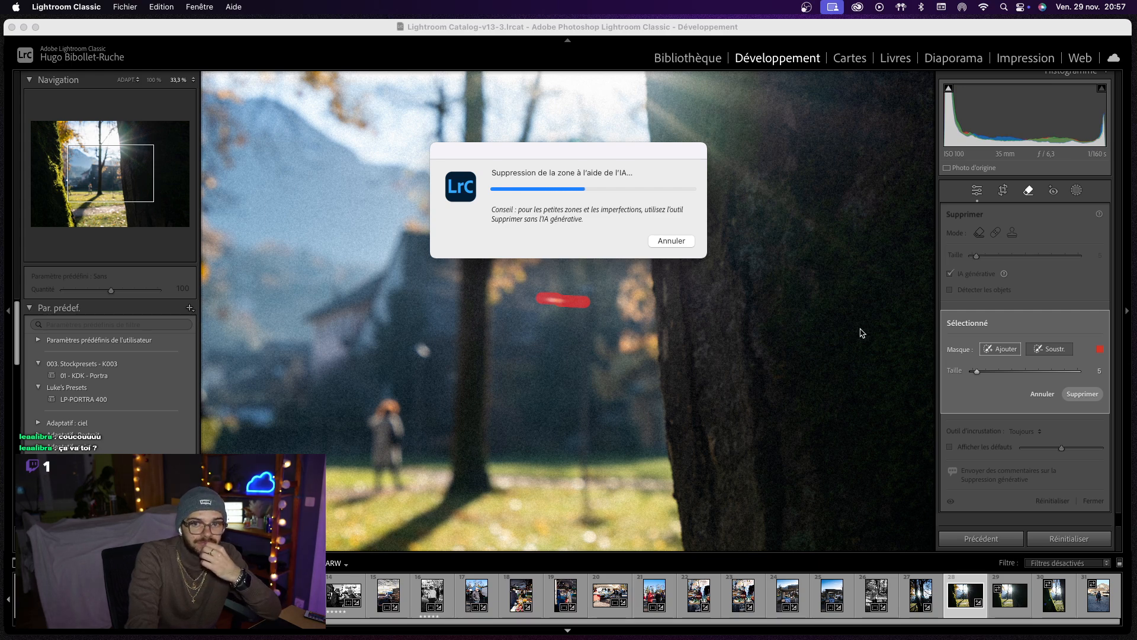
key("q")
left_click(566, 316)
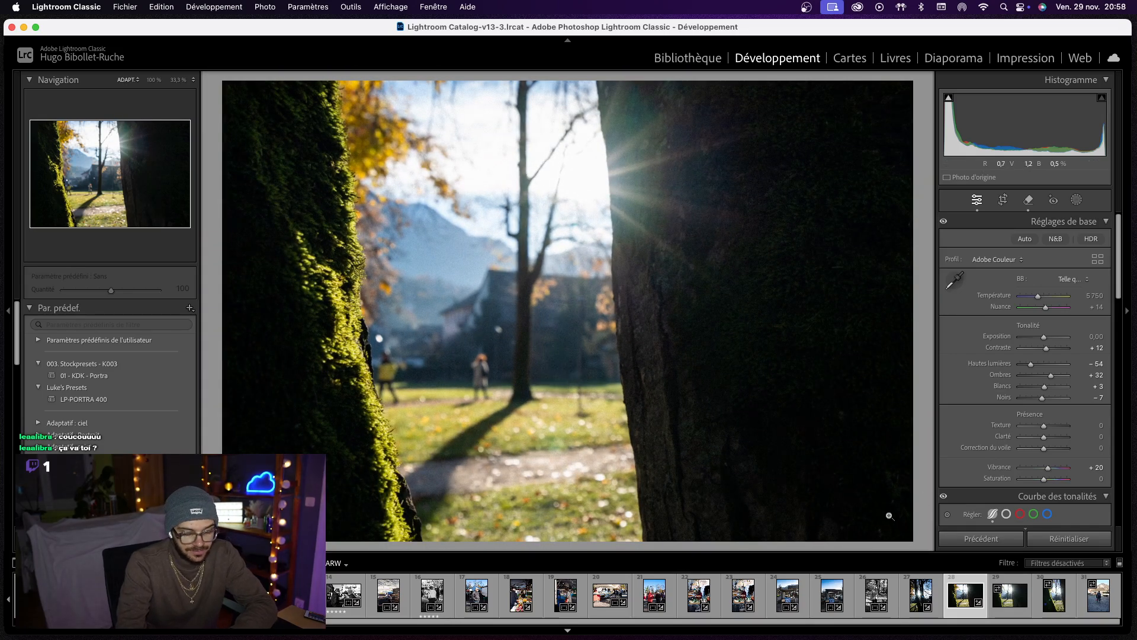
- Open the following photo framed by the trunks and compare it with the preceding shot
left_click(1011, 616)
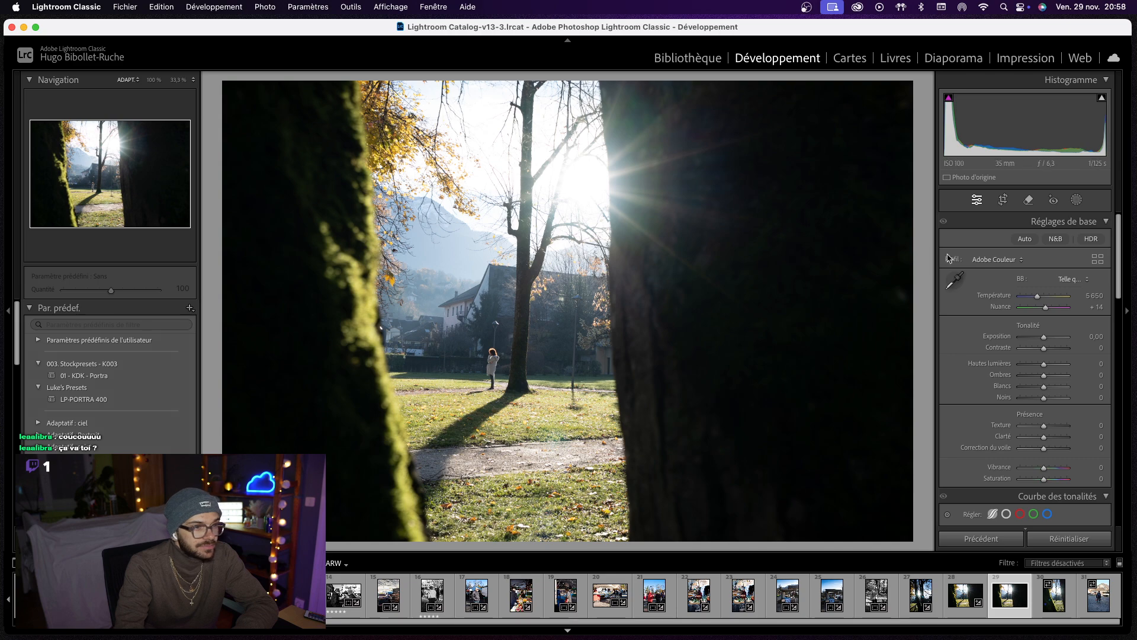
key("Left")
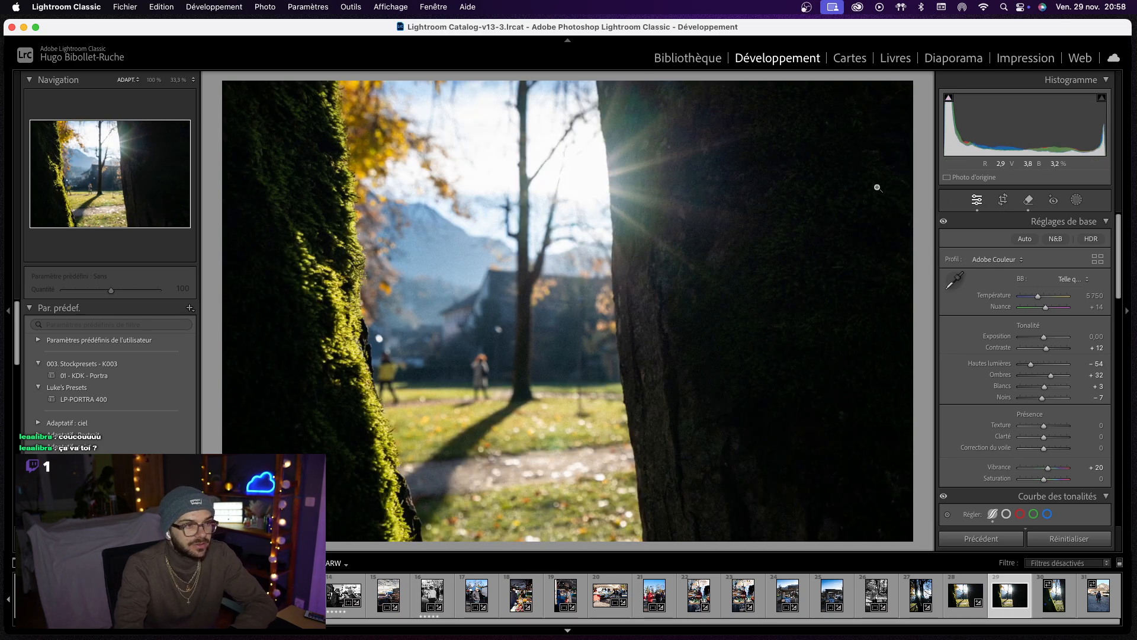
key("Right")
- Straighten the second trunk-framed photo automatically and shift the image slightly to the right within its crop
left_click(1003, 199)
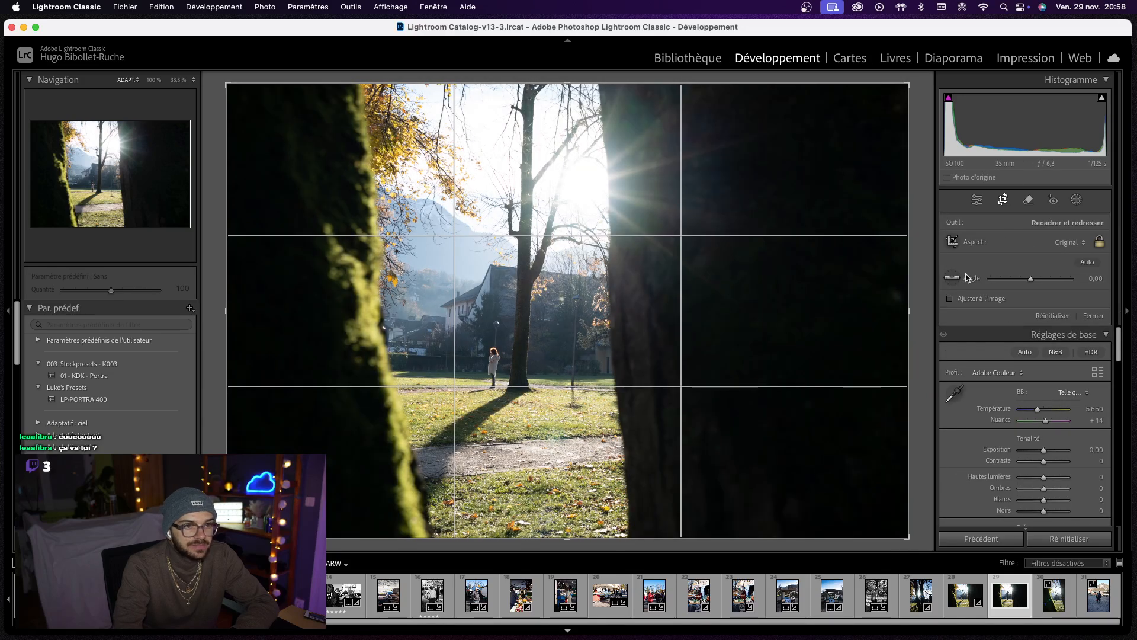
left_click(1081, 263)
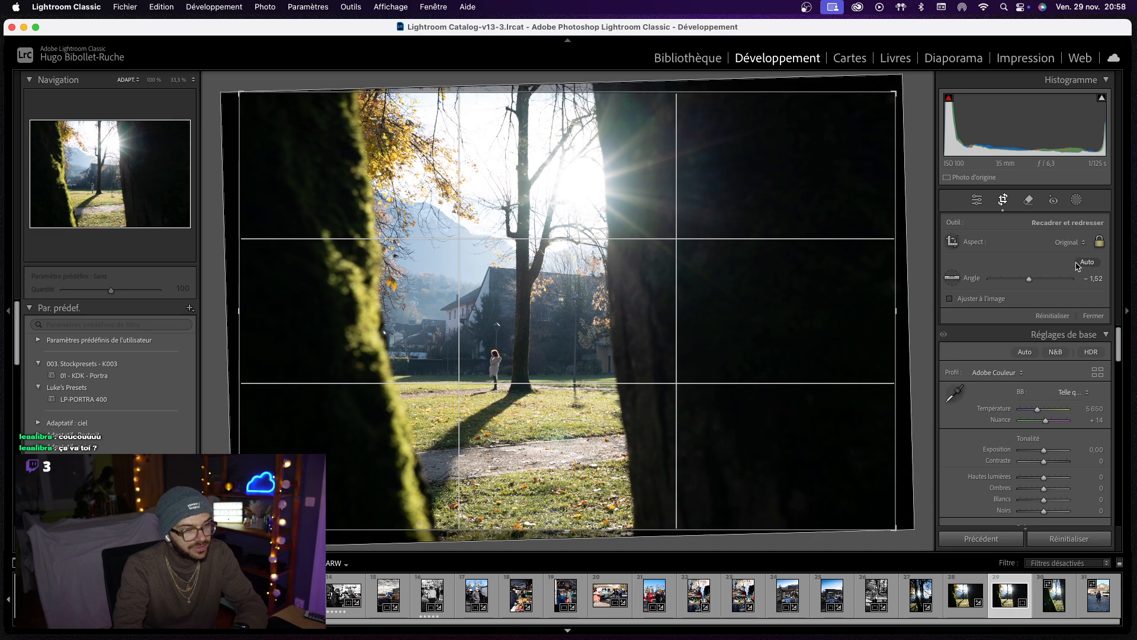
left_click_drag(670, 252, 703, 259)
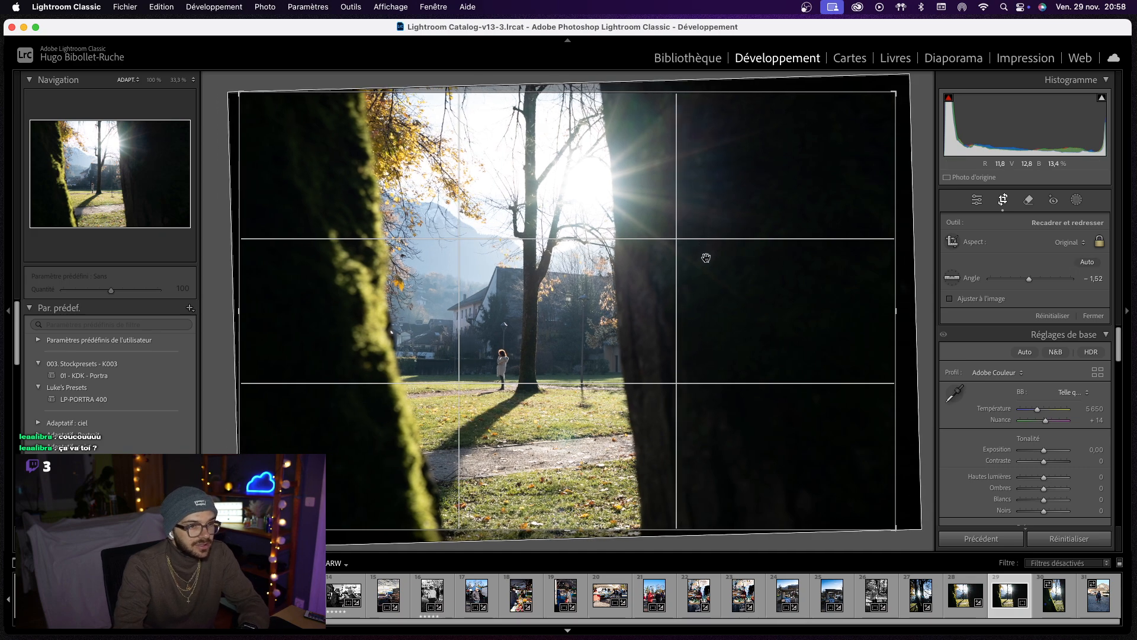
key("Return")
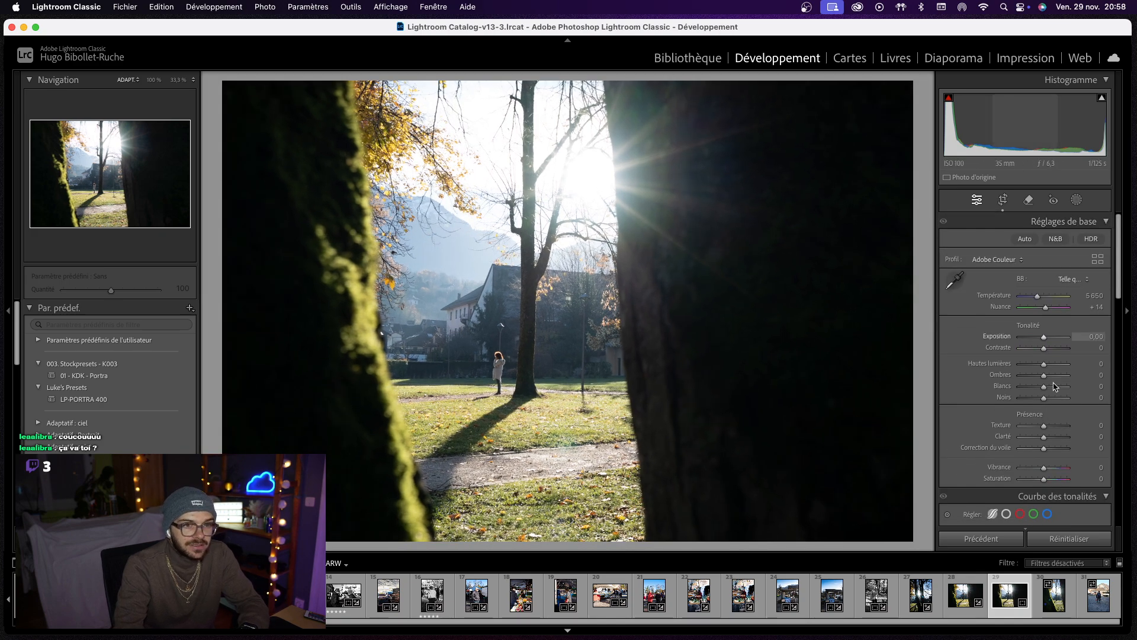
- Add grain with amount 60, size 50 and roughness 60 to the straightened photo and check it up close
scroll(1001, 440, "down", 15)
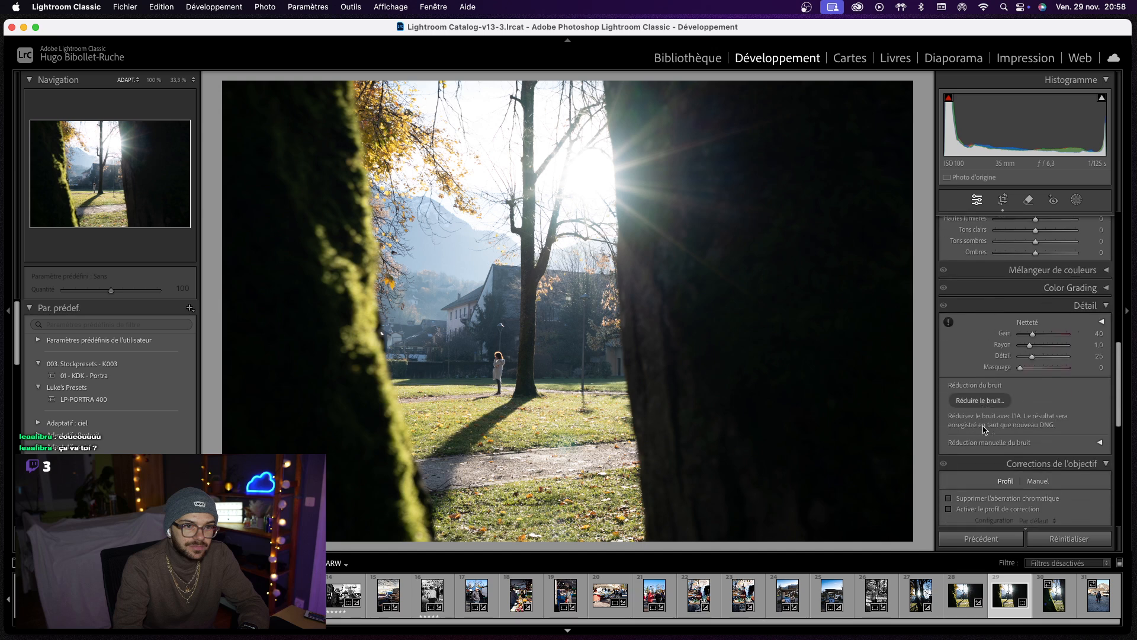
left_click(1097, 472)
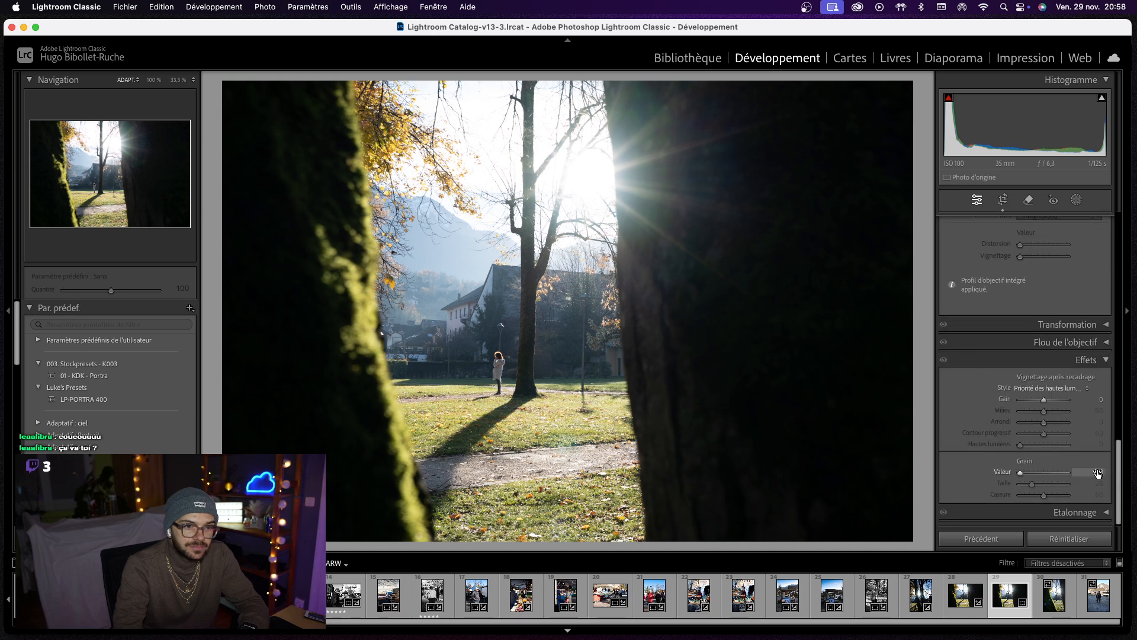
type("60")
key("Return")
left_click(1096, 483)
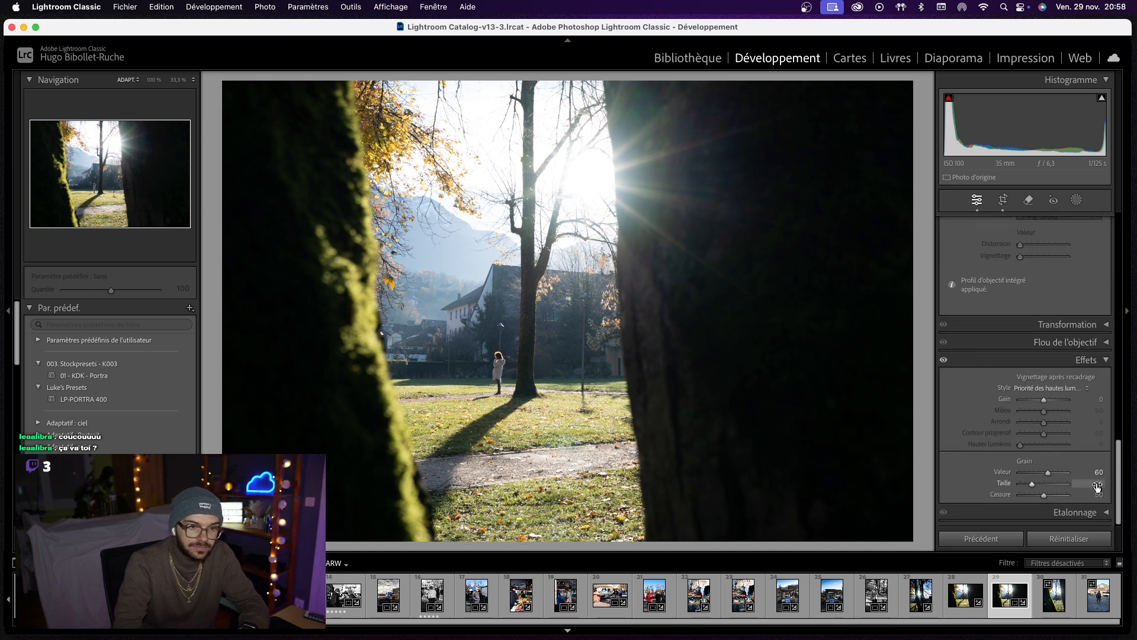
type("50")
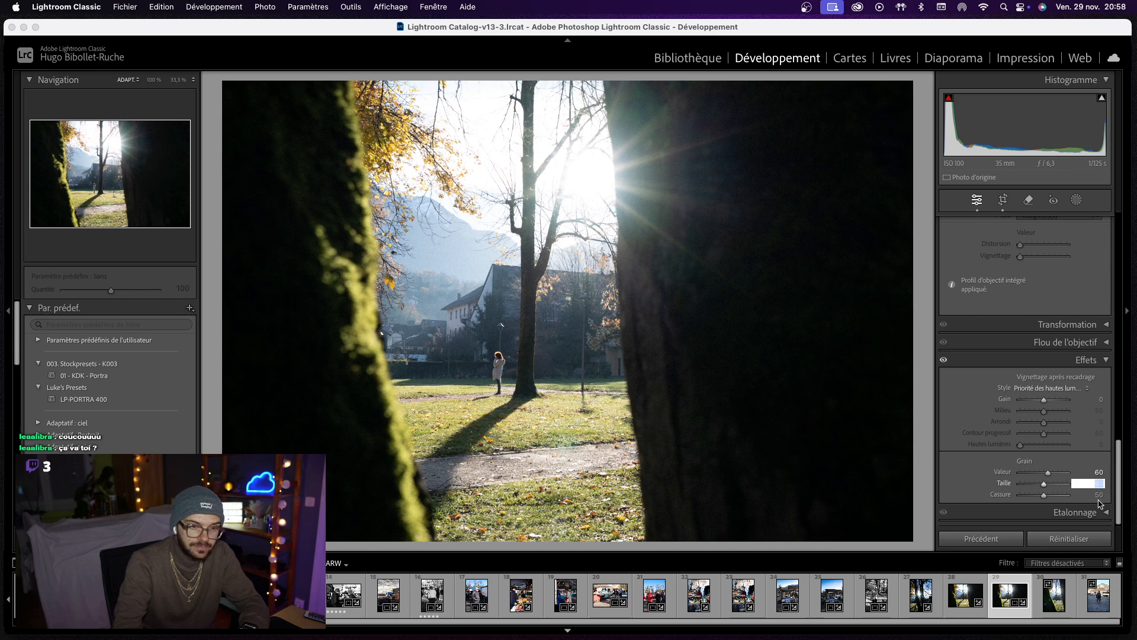
left_click(1098, 495)
type("6")
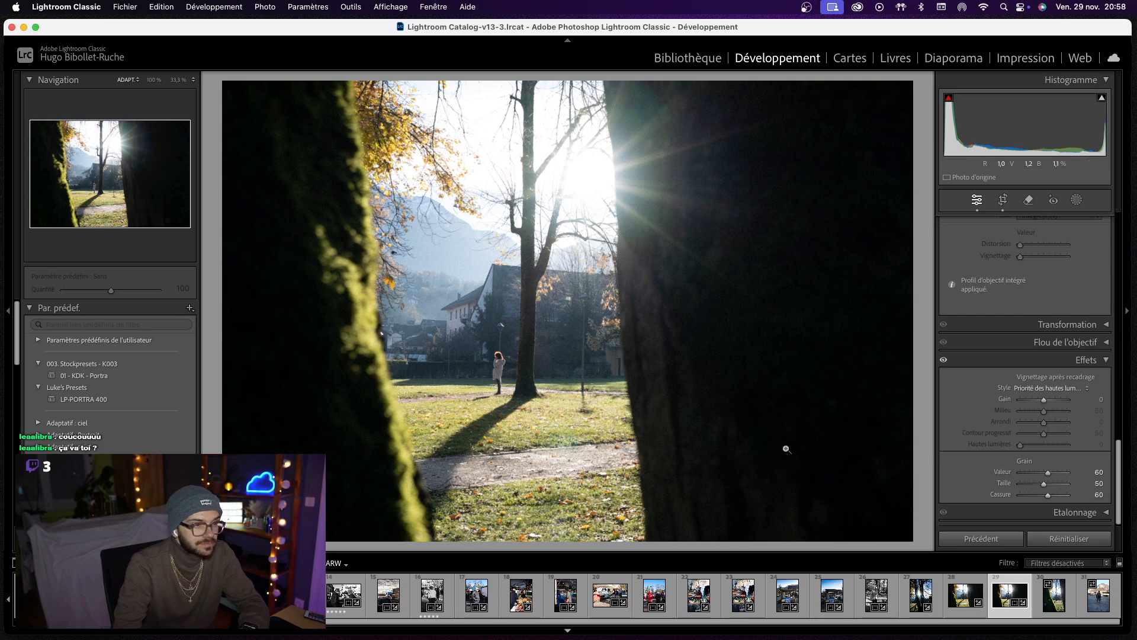
left_click(559, 352)
left_click(606, 376)
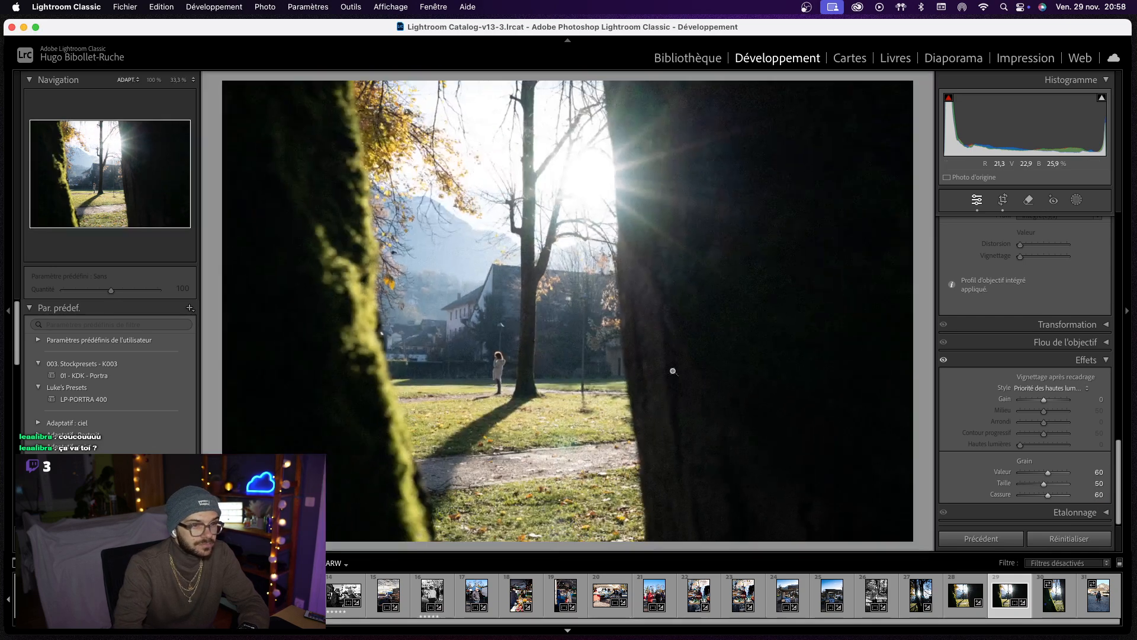
- Enable chromatic aberration removal and lens profile correction, and set the tone curve to highlights +3, lights +5, darks −6 and shadows −12
scroll(971, 324, "up", 4)
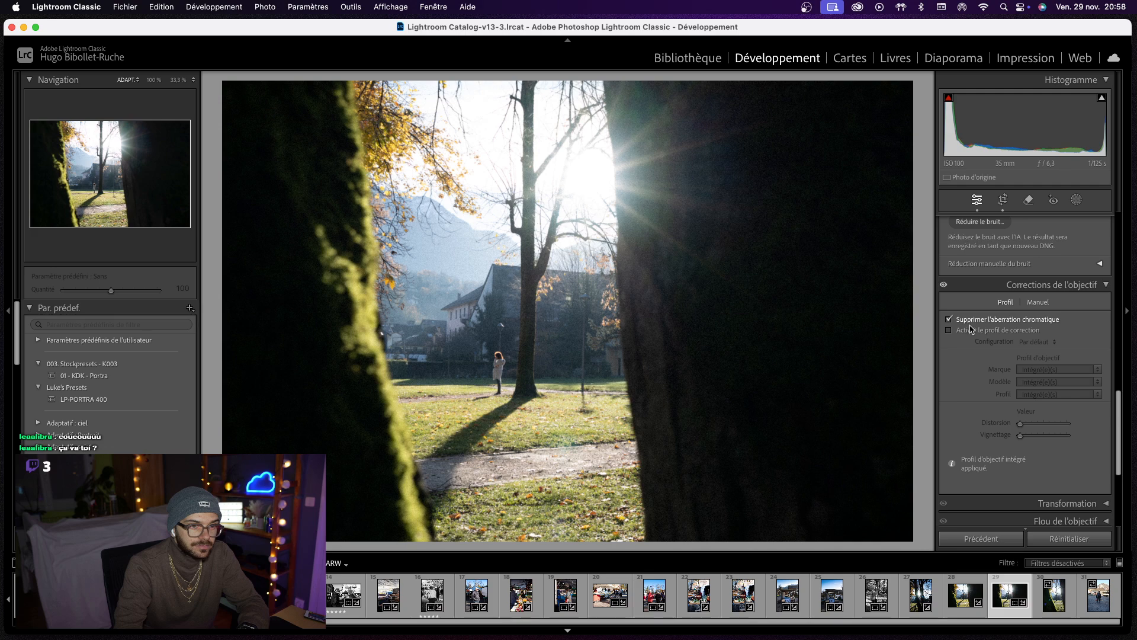
left_click(972, 329)
scroll(984, 306, "up", 10)
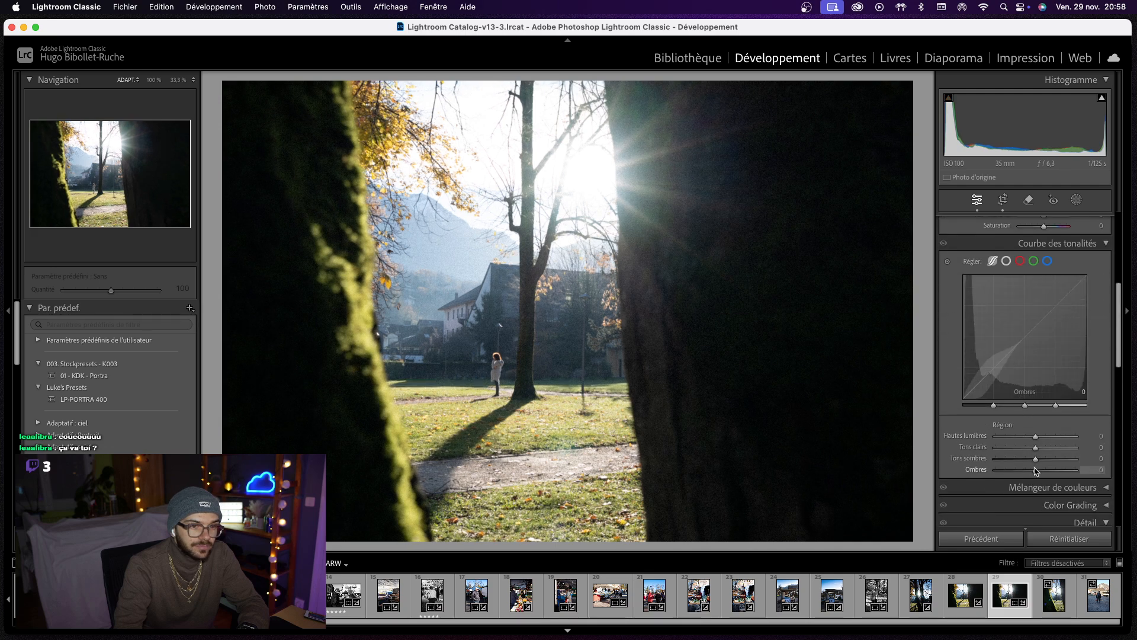
left_click_drag(1034, 470, 1033, 459)
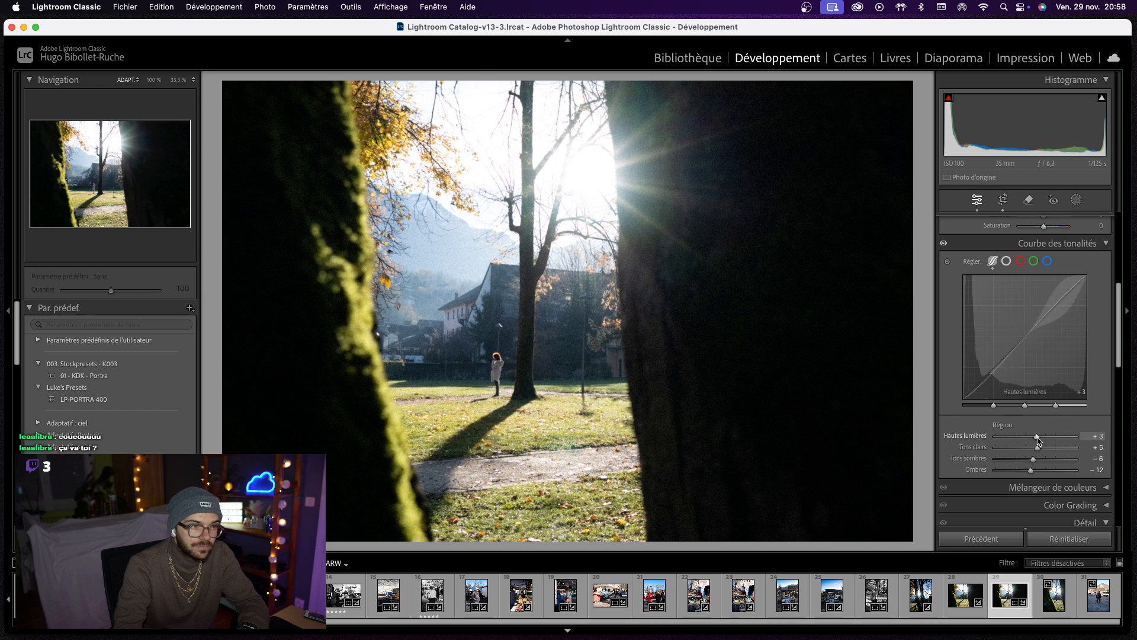
- Raise the straightened photo's contrast to +14 and its vibrance to +20
scroll(995, 384, "up", 5)
scroll(995, 384, "up", 1)
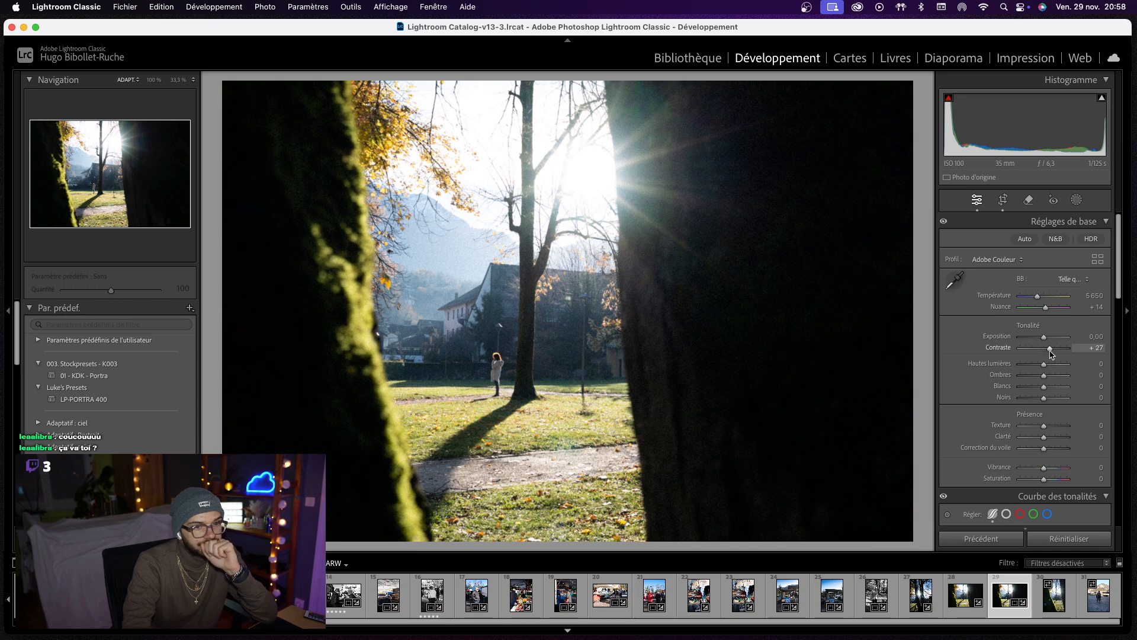
left_click_drag(1044, 349, 1049, 355)
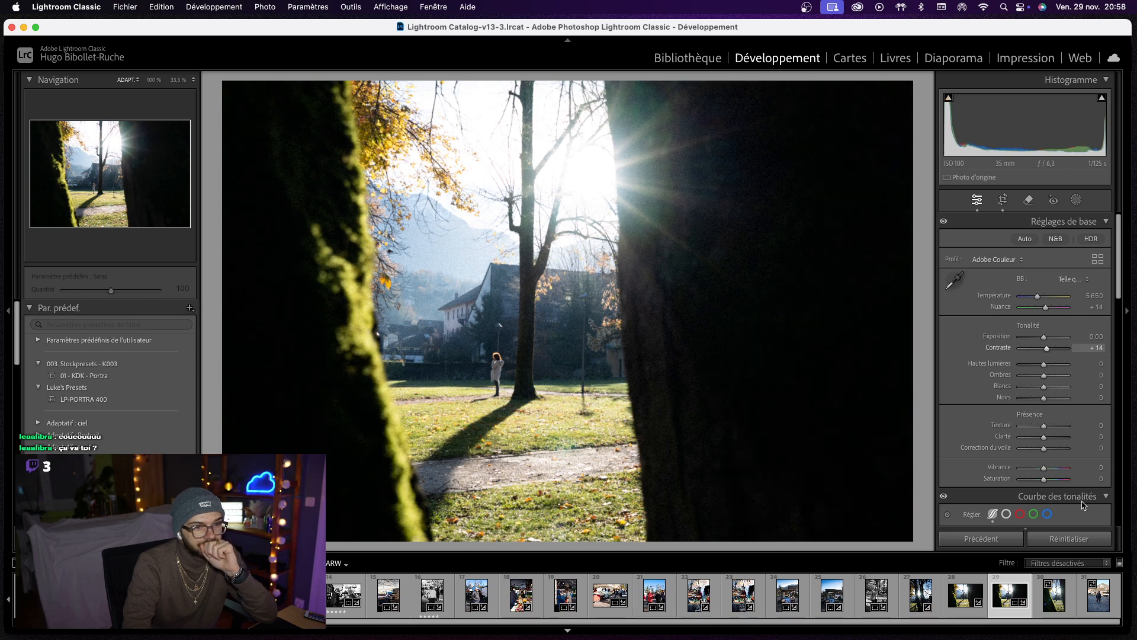
left_click_drag(1093, 468, 1100, 467)
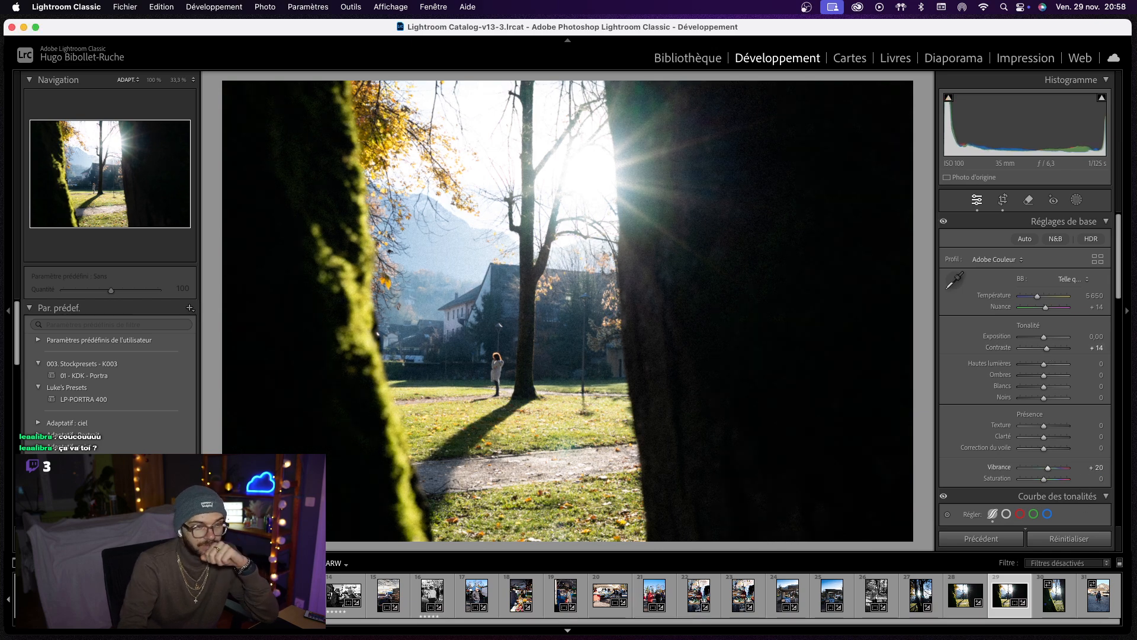
- Rotate the crop of the landscape trunk-framed photo to an angle of about −2.22 and compare the image before and after editing
left_click(522, 460)
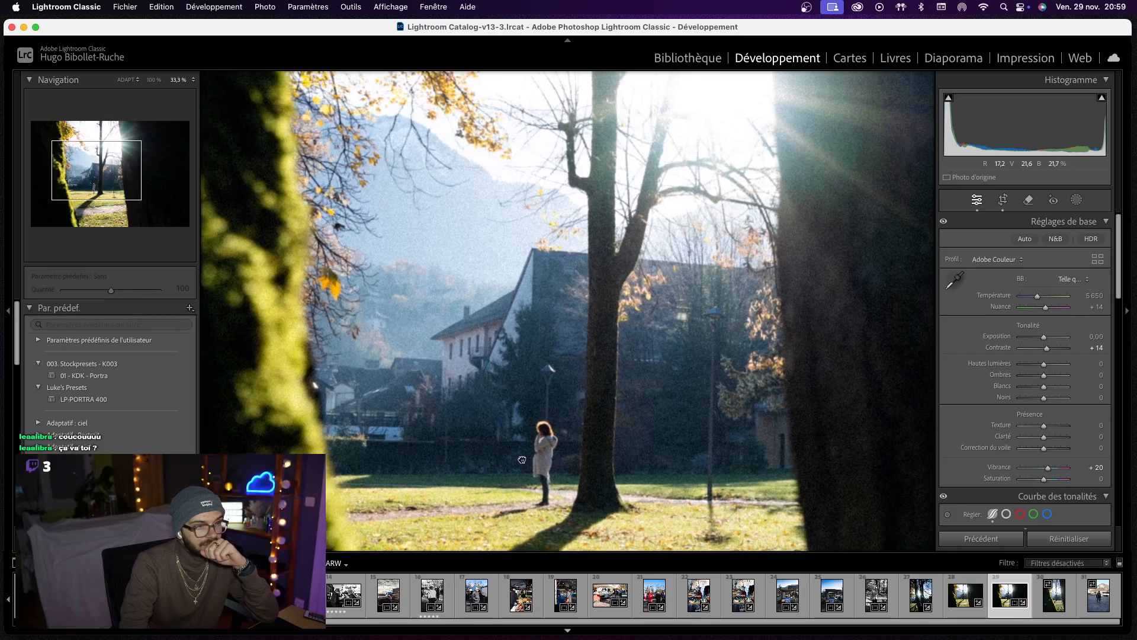
left_click(538, 358)
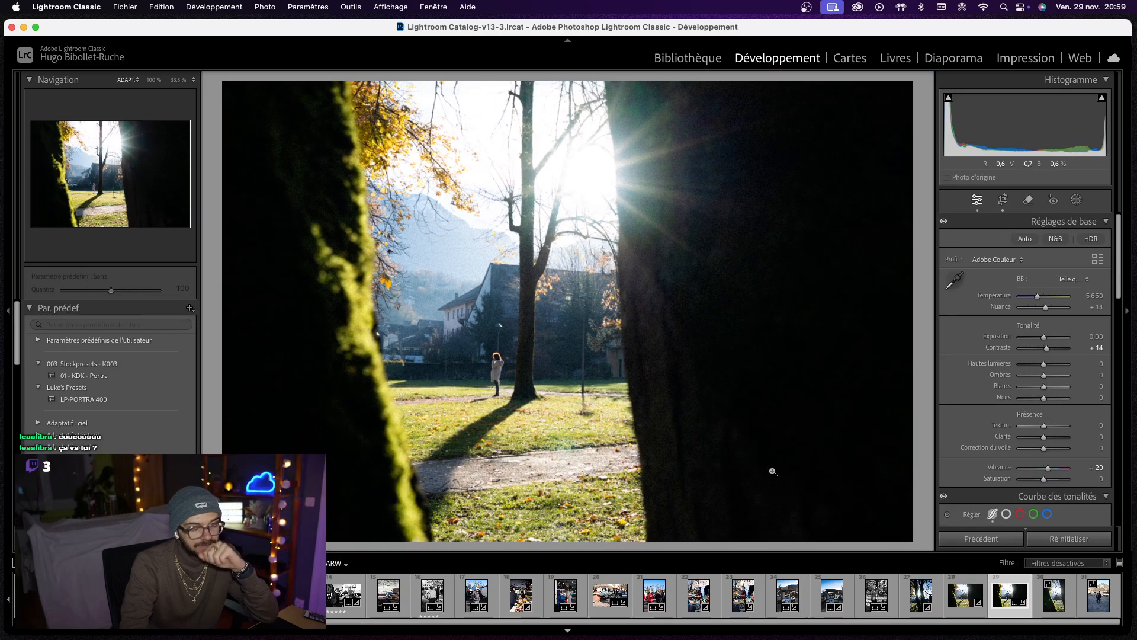
left_click_drag(1043, 479, 986, 491)
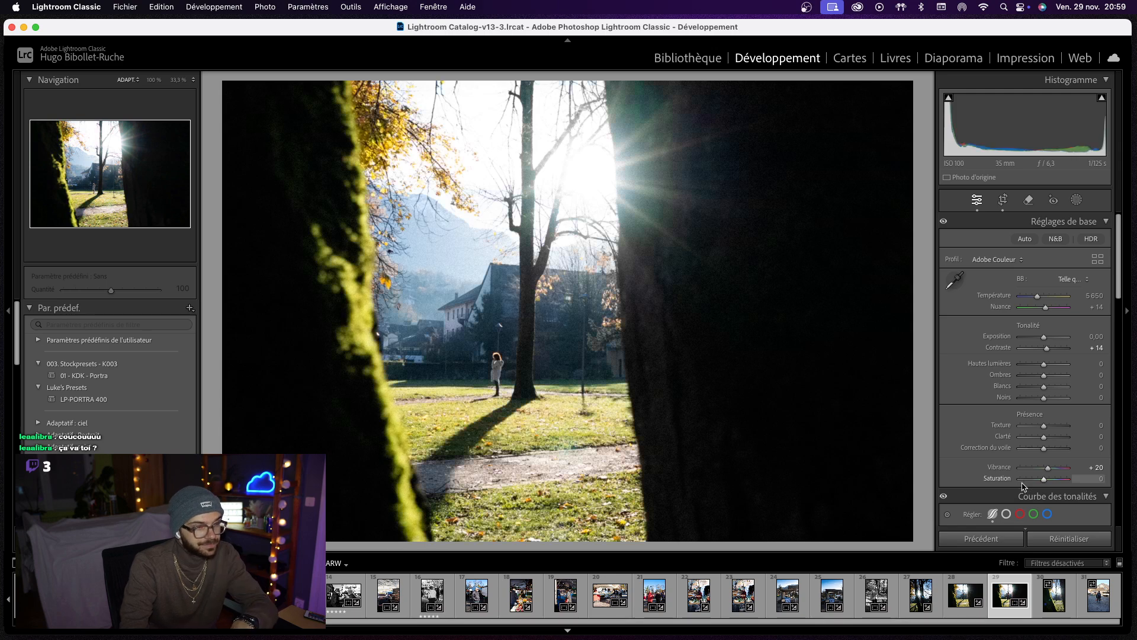
left_click(1004, 202)
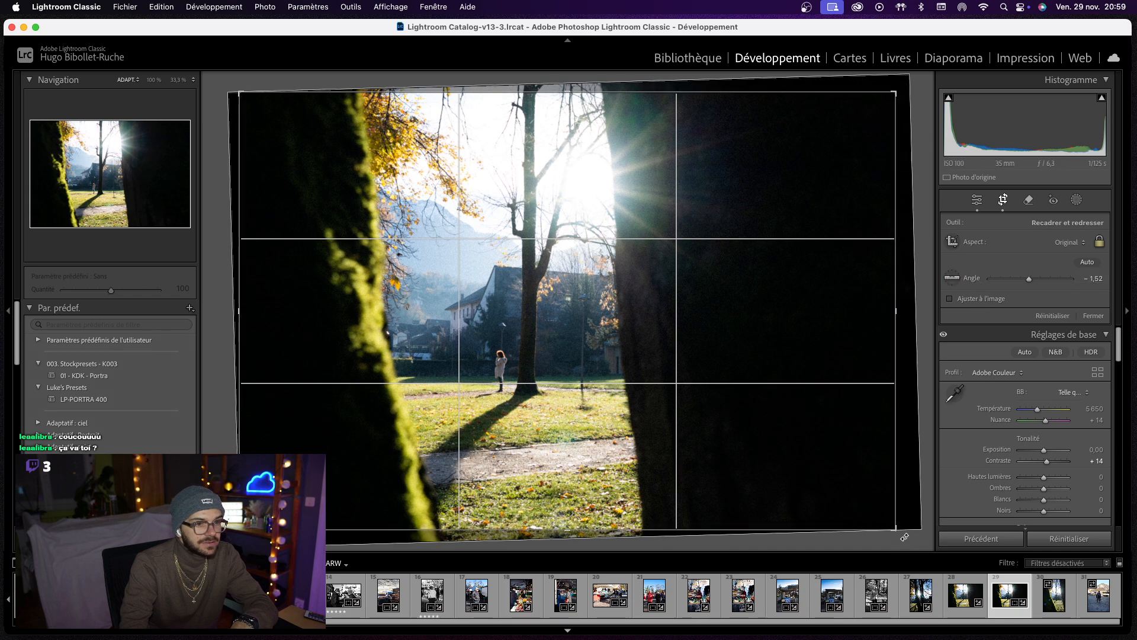
left_click_drag(901, 538, 906, 531)
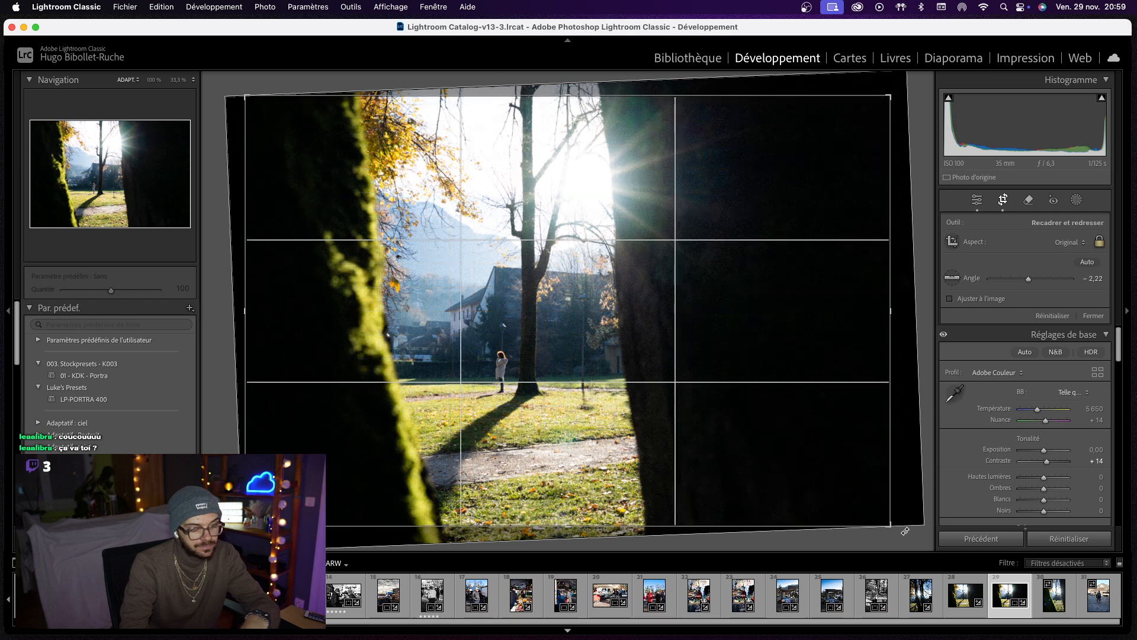
key("Return")
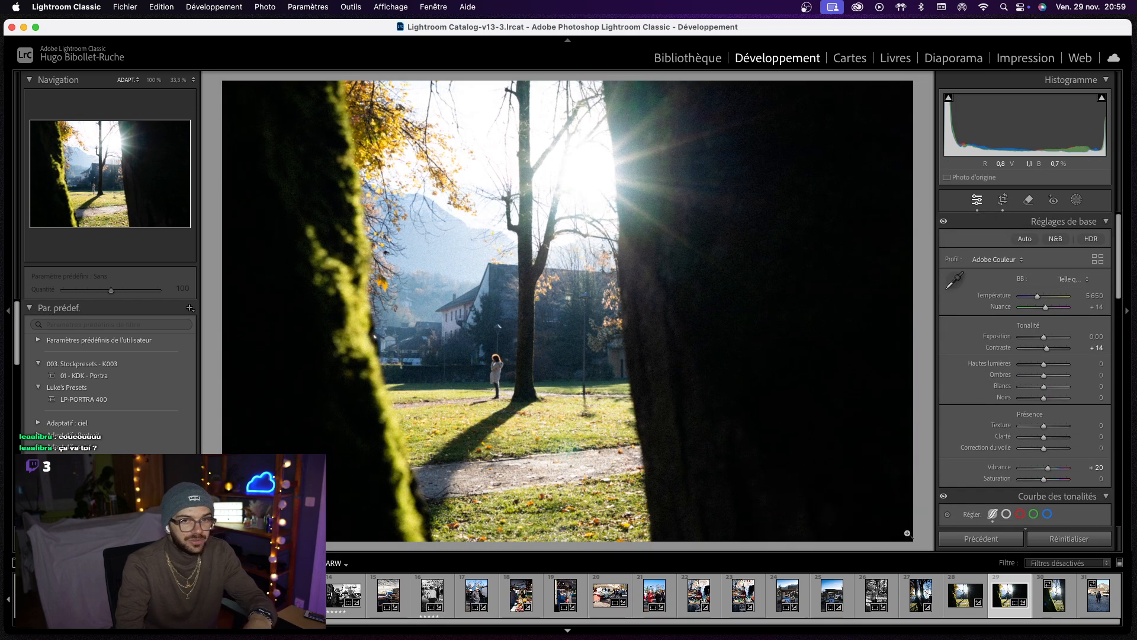
key("y")
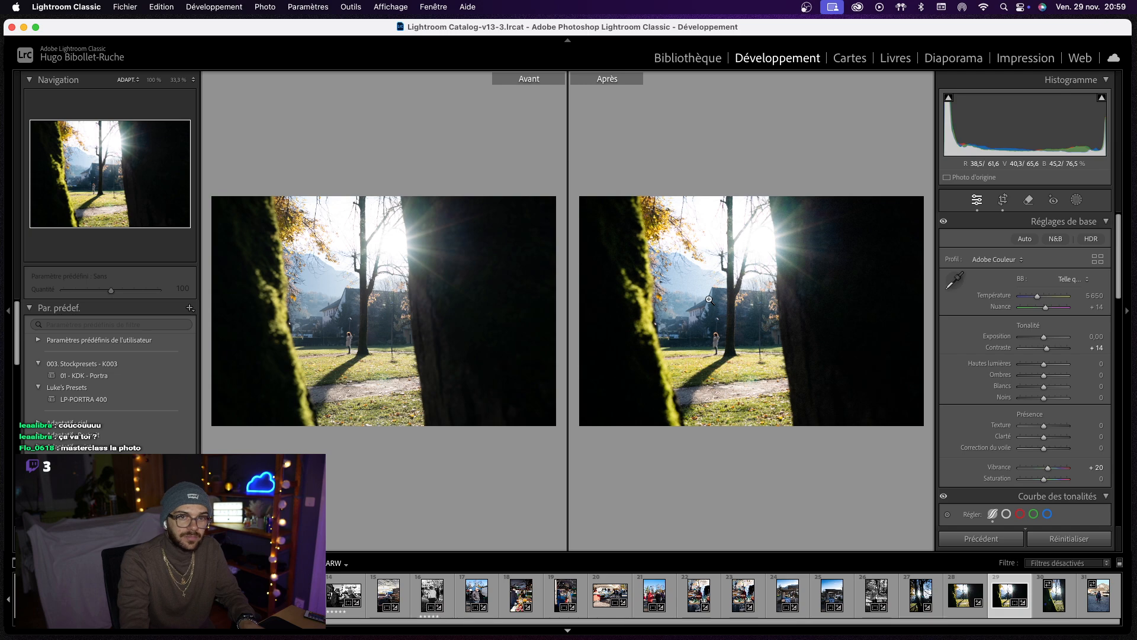
key("y")
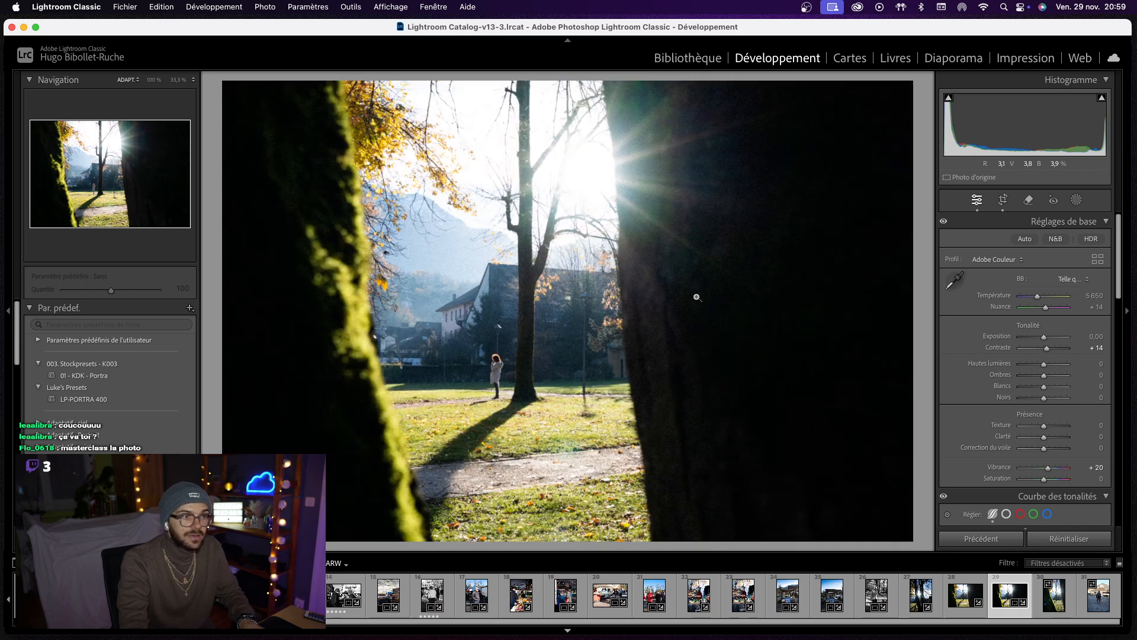
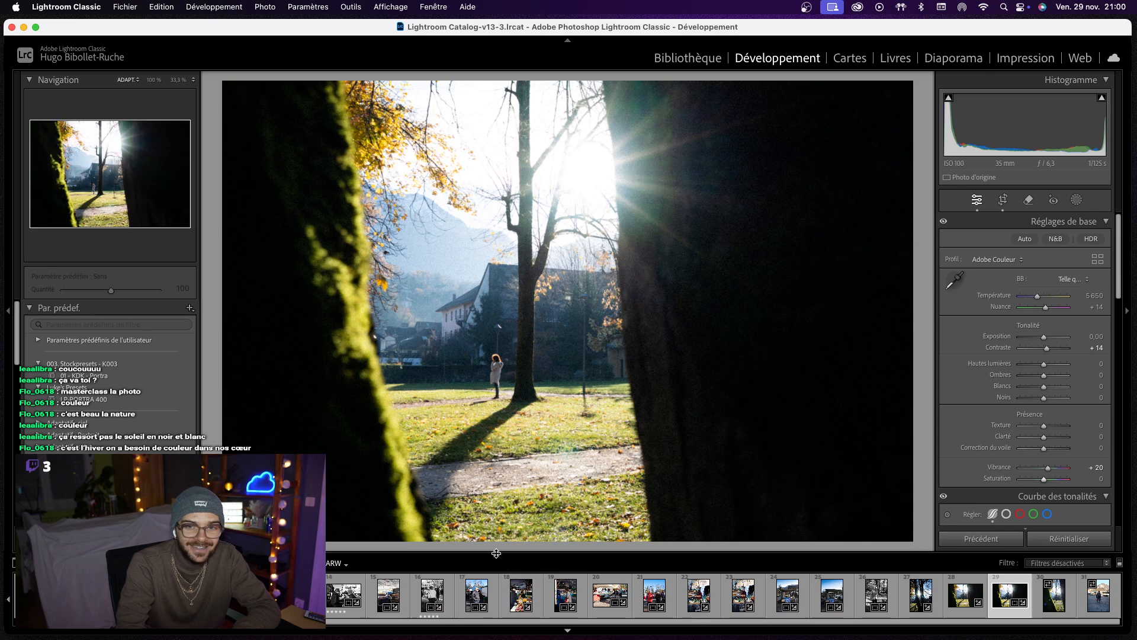
- Review the photo of the man shading his eyes, both landscape trunk-framed photos and the portrait-format version
left_click(477, 592)
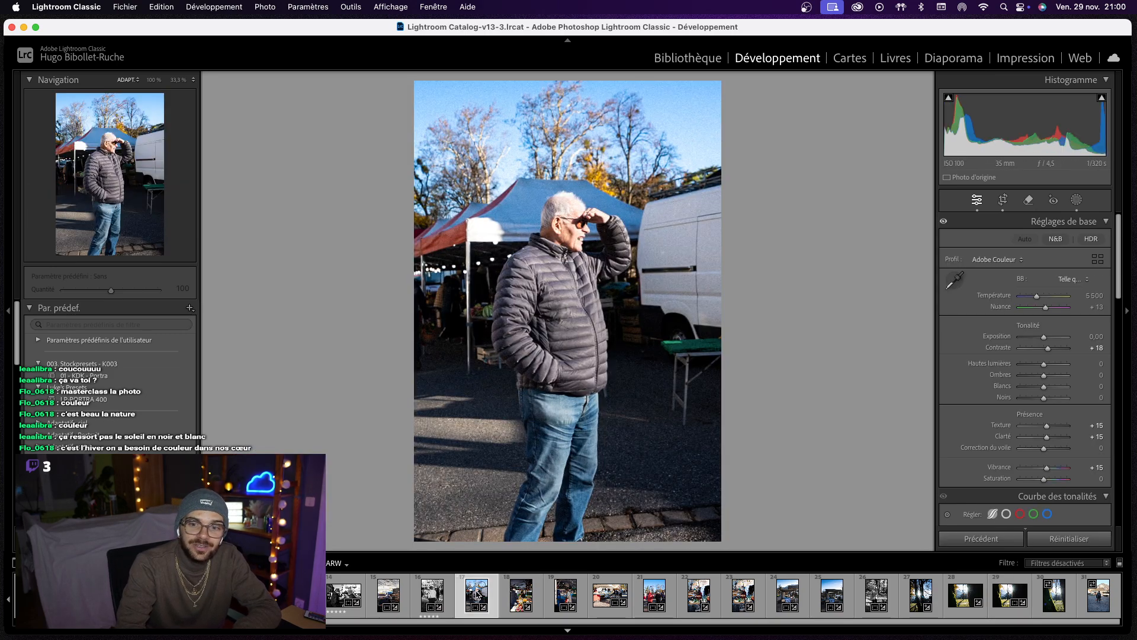
left_click(953, 597)
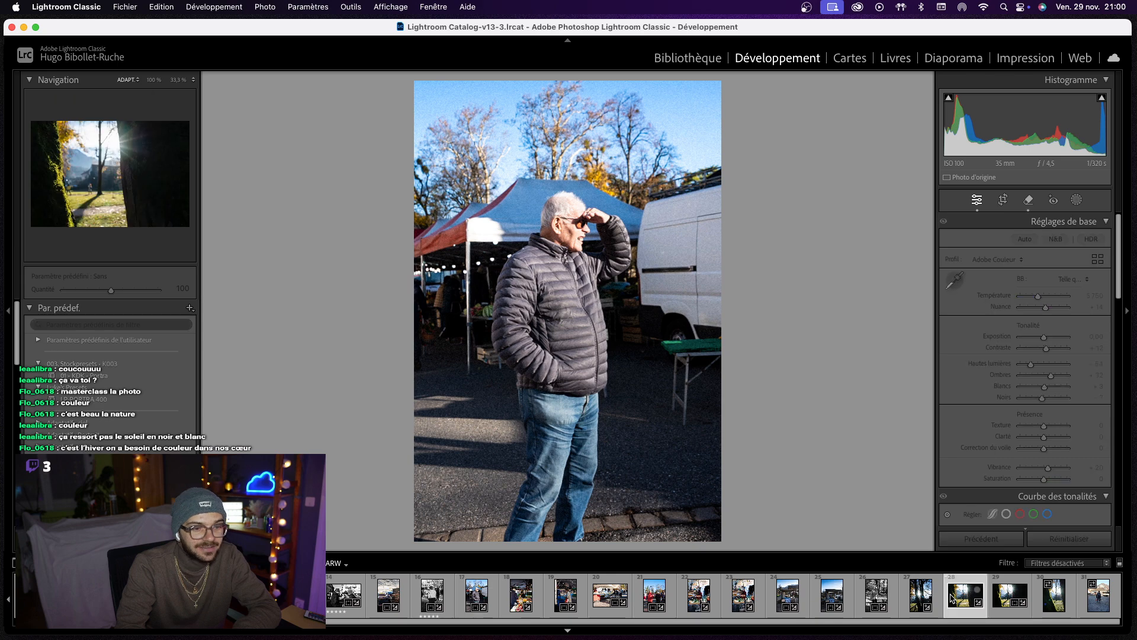
key("Right")
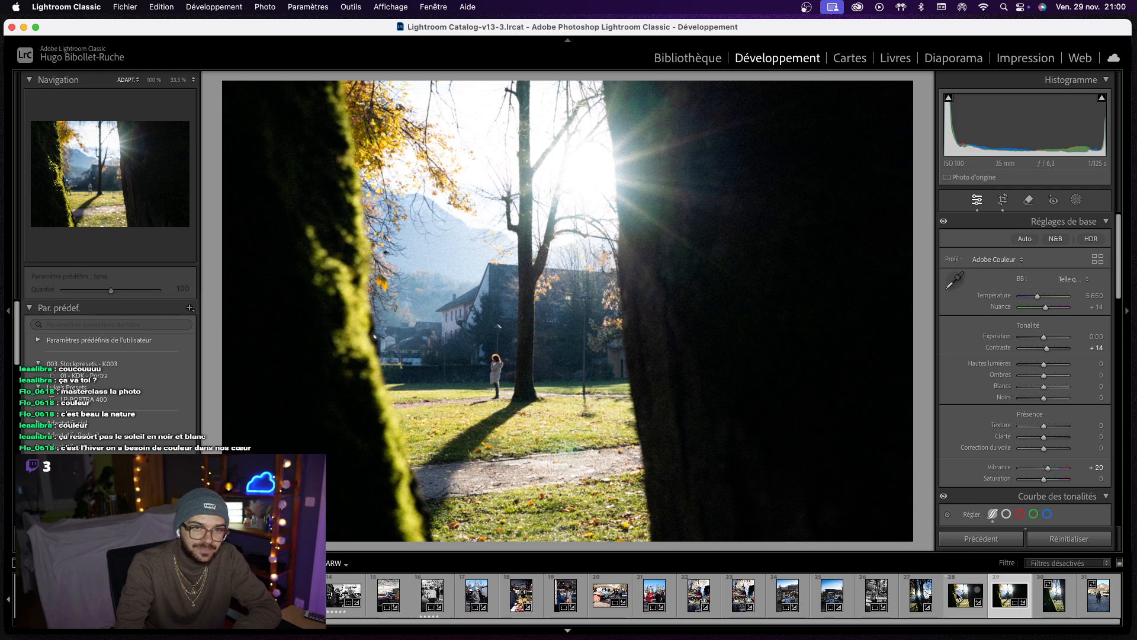
left_click(1060, 604)
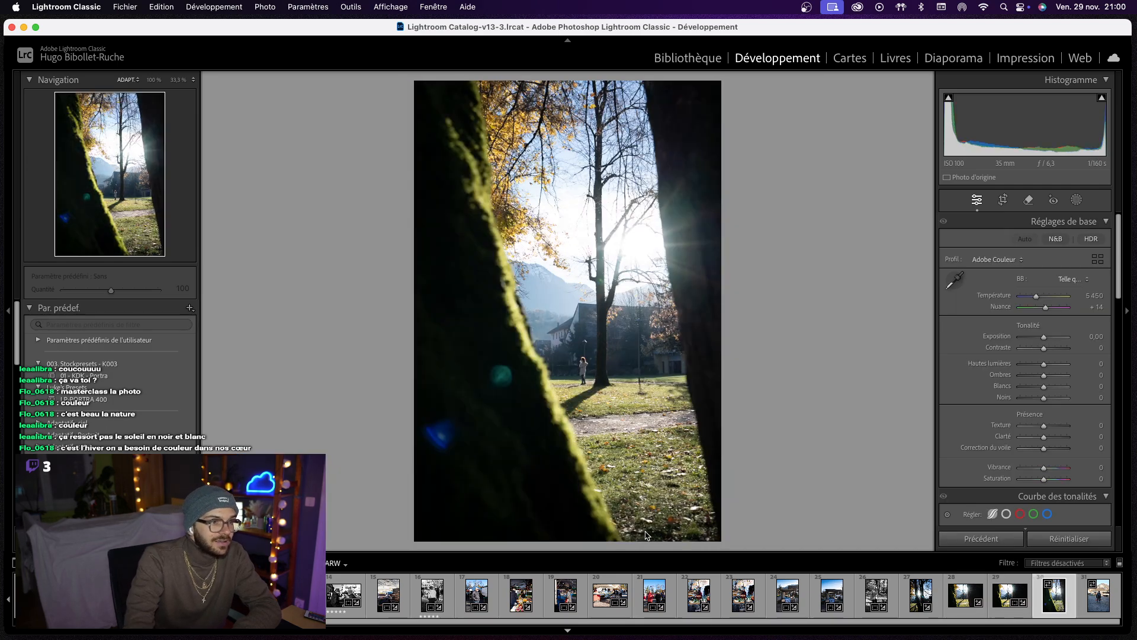
- Copy the develop settings of the second landscape trunk-framed photo and paste them onto the portrait-format version
left_click(1000, 600)
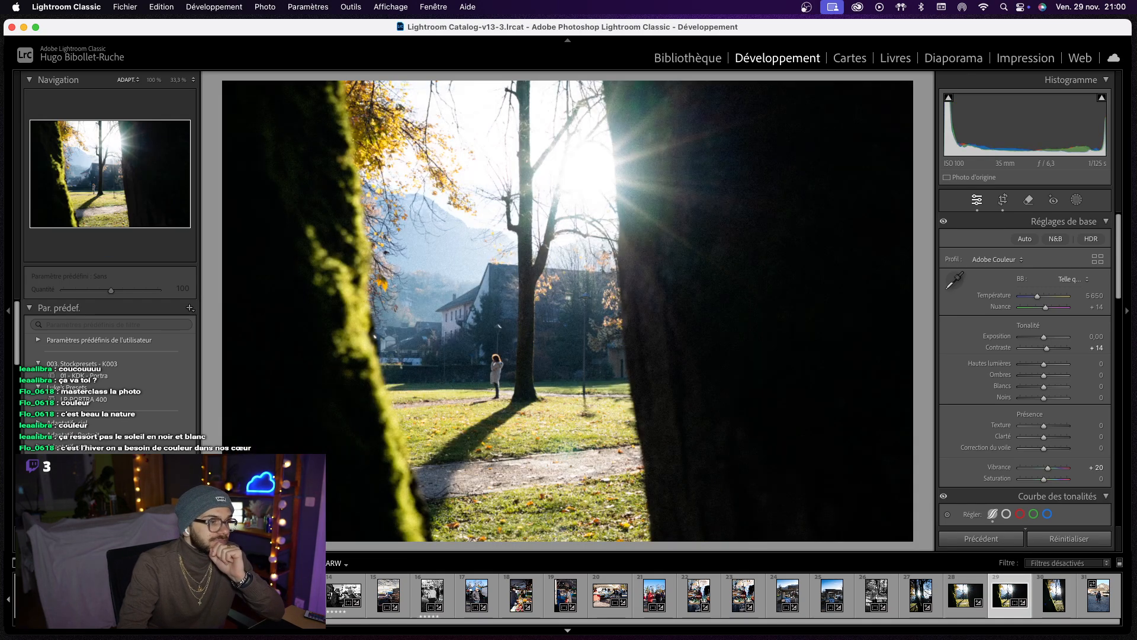
key("super+shift+c")
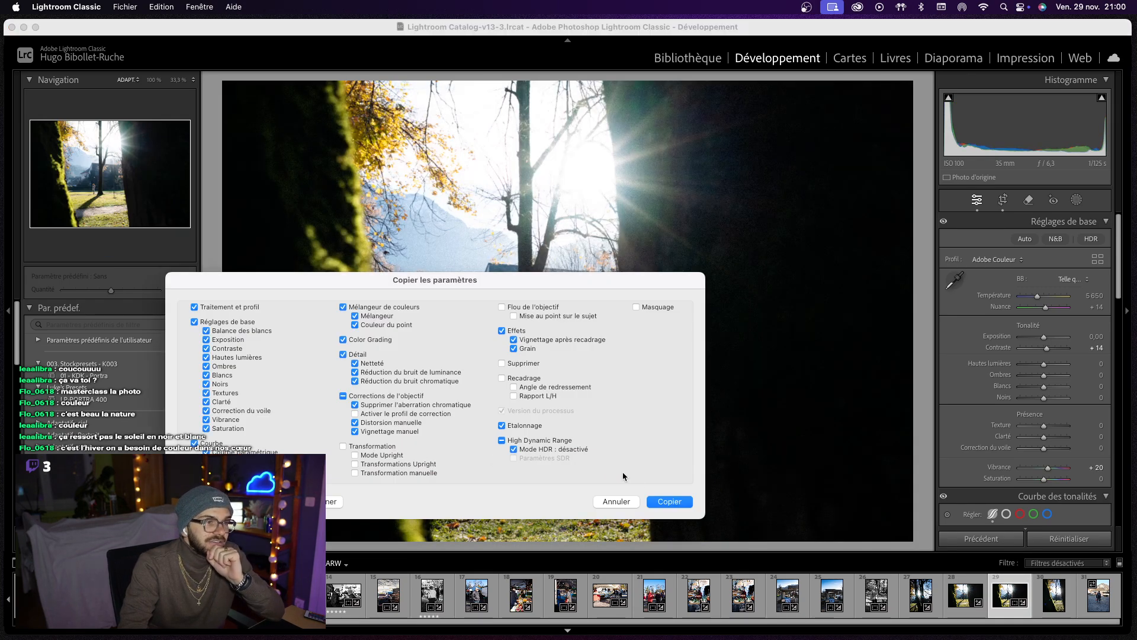
left_click(659, 502)
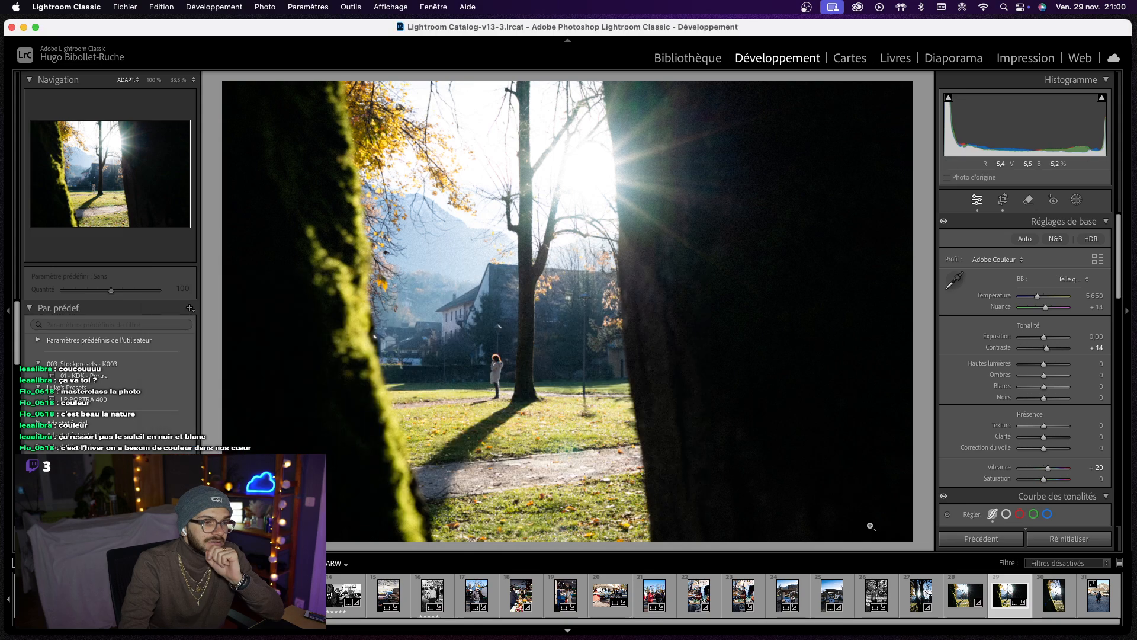
left_click(1045, 599)
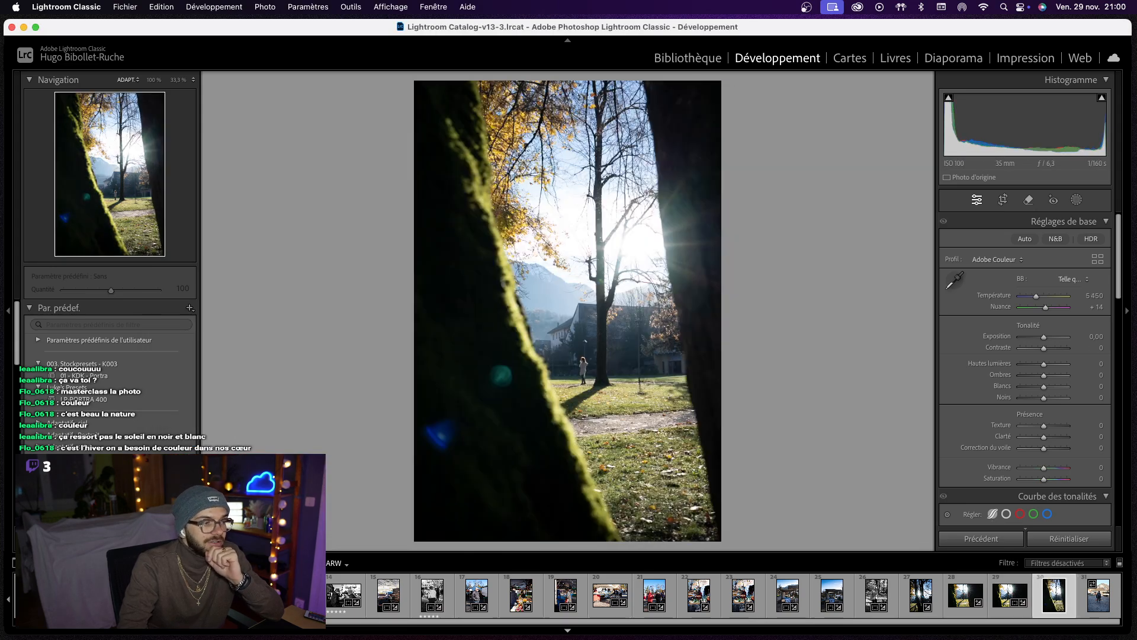
key("super+shift+v")
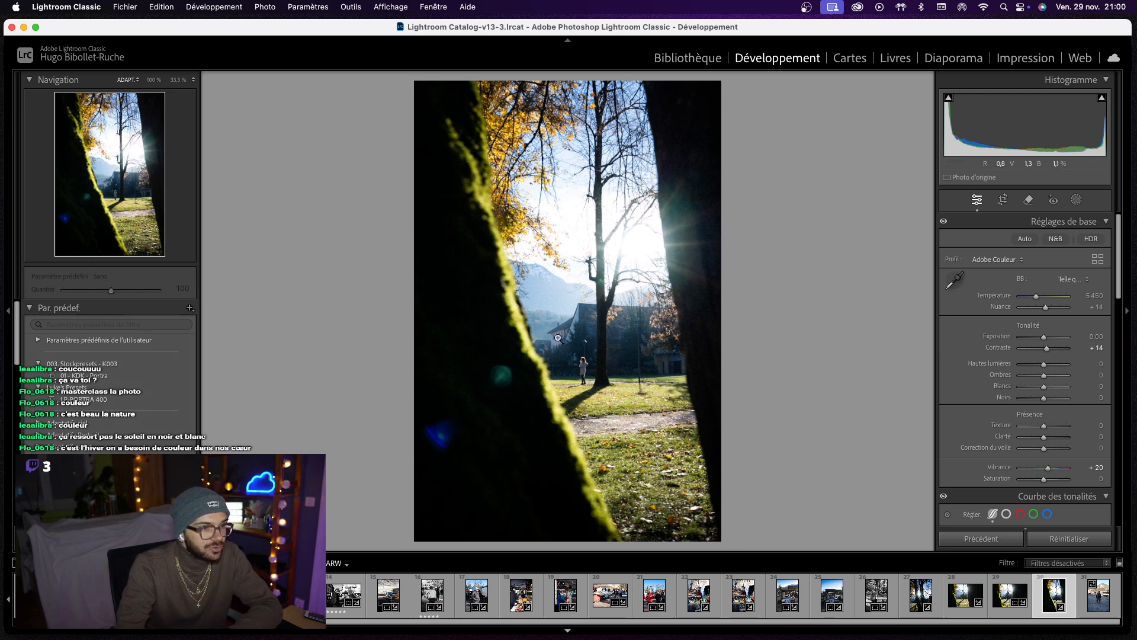
- Rotate the crop of the portrait-format trunk-framed photo very slightly to straighten it
left_click_drag(508, 372, 611, 286)
left_click(495, 345)
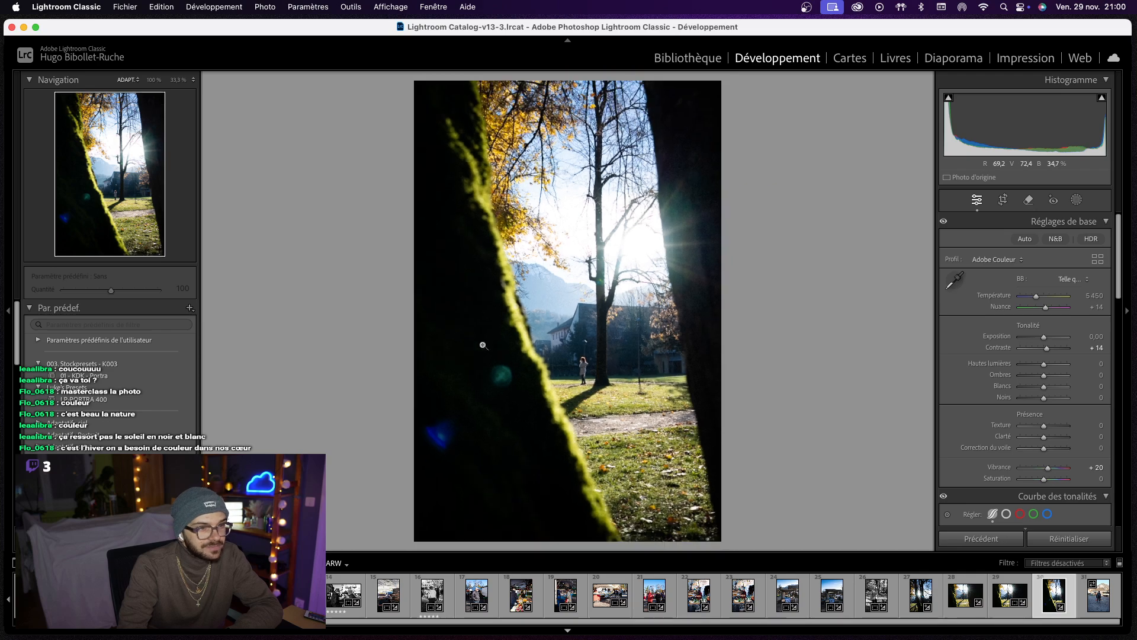
left_click_drag(520, 369, 611, 276)
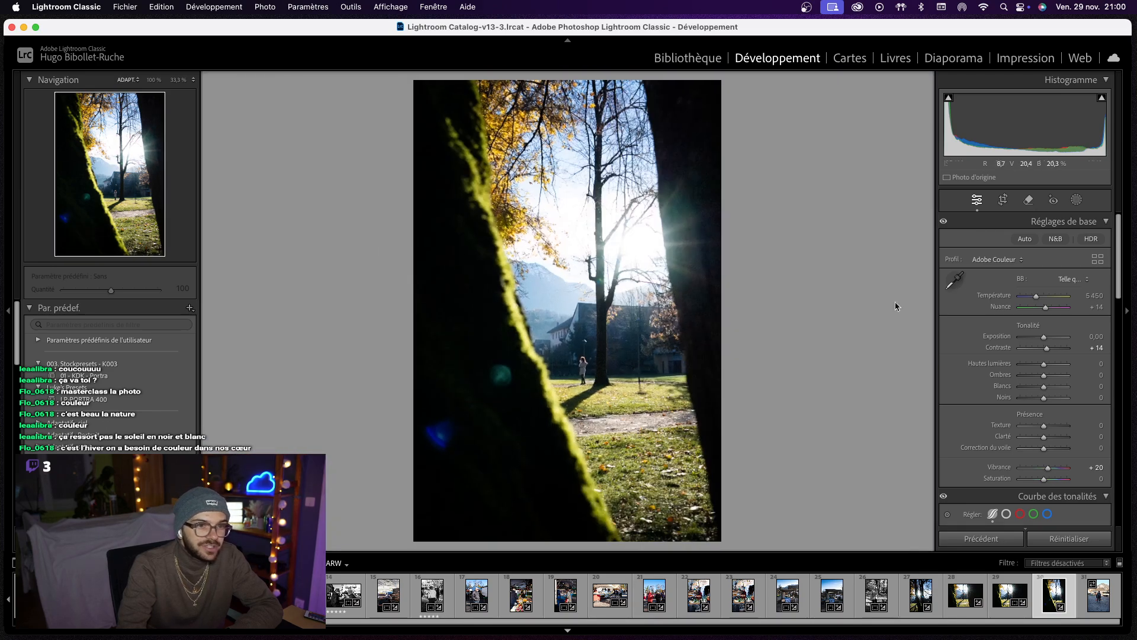
left_click(1003, 200)
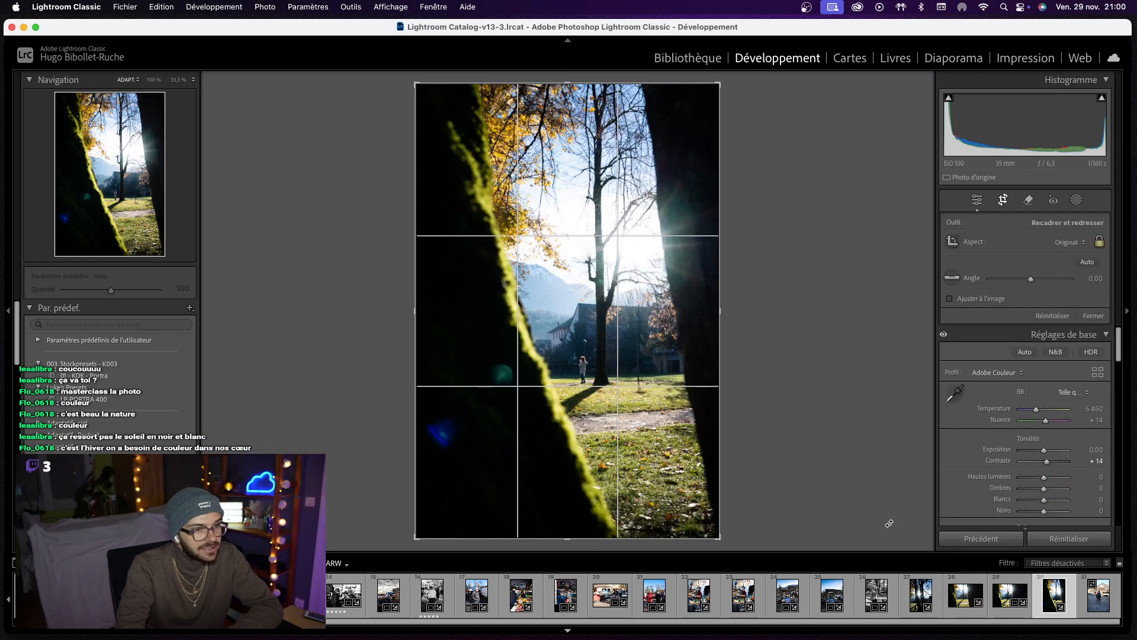
left_click_drag(734, 547, 730, 542)
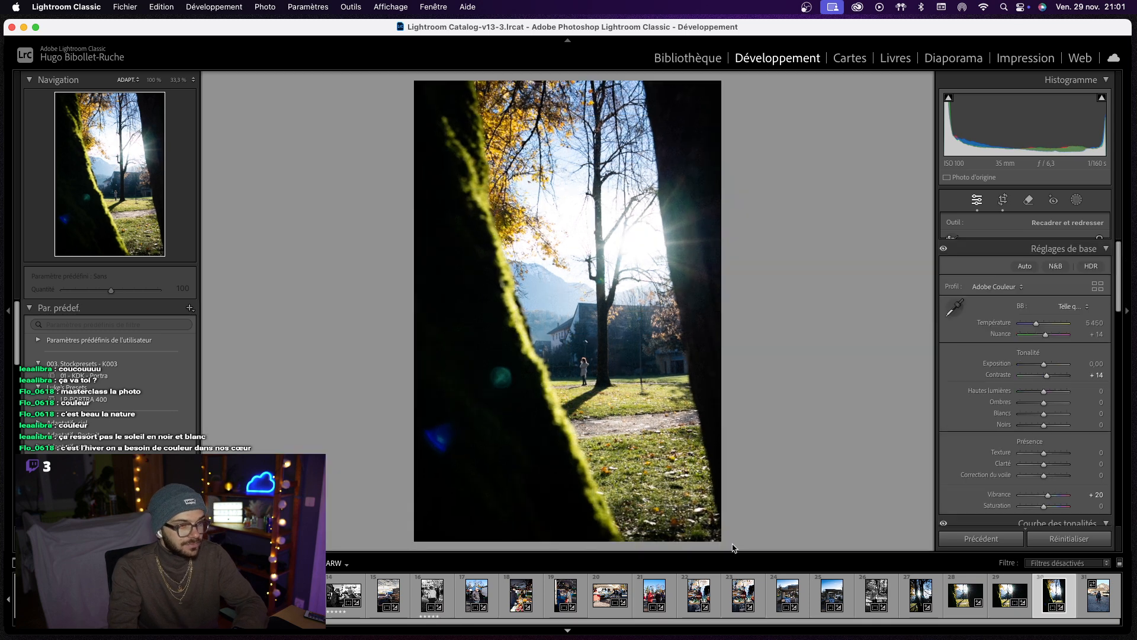
key("Return")
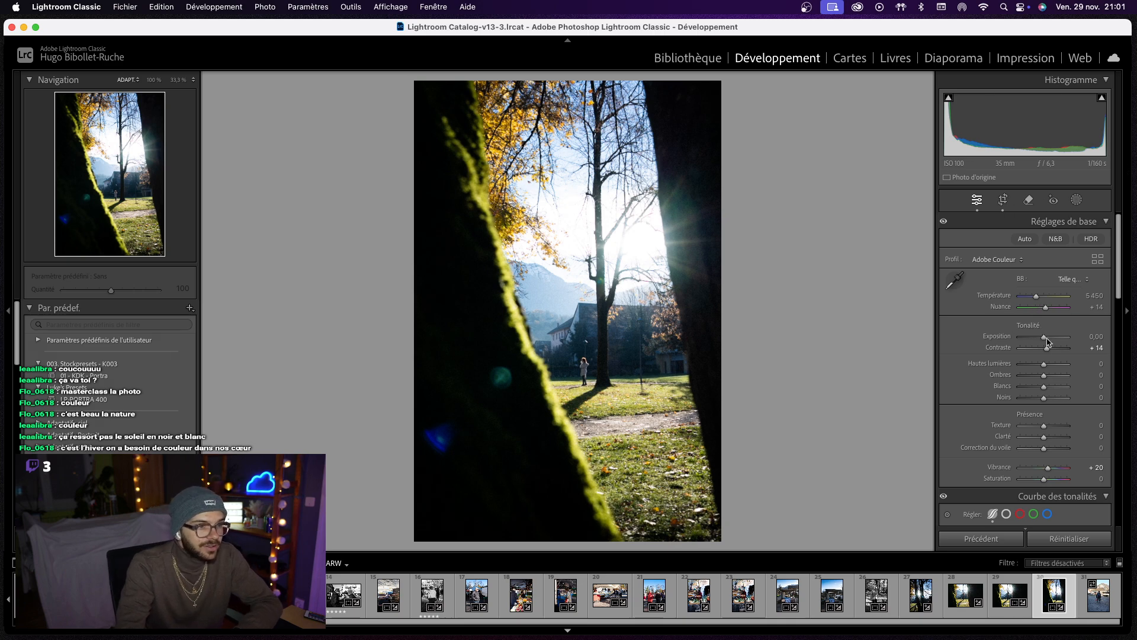
- Examine the standing figure and the grain around it up close in the portrait-format photo
scroll(963, 444, "down", 4)
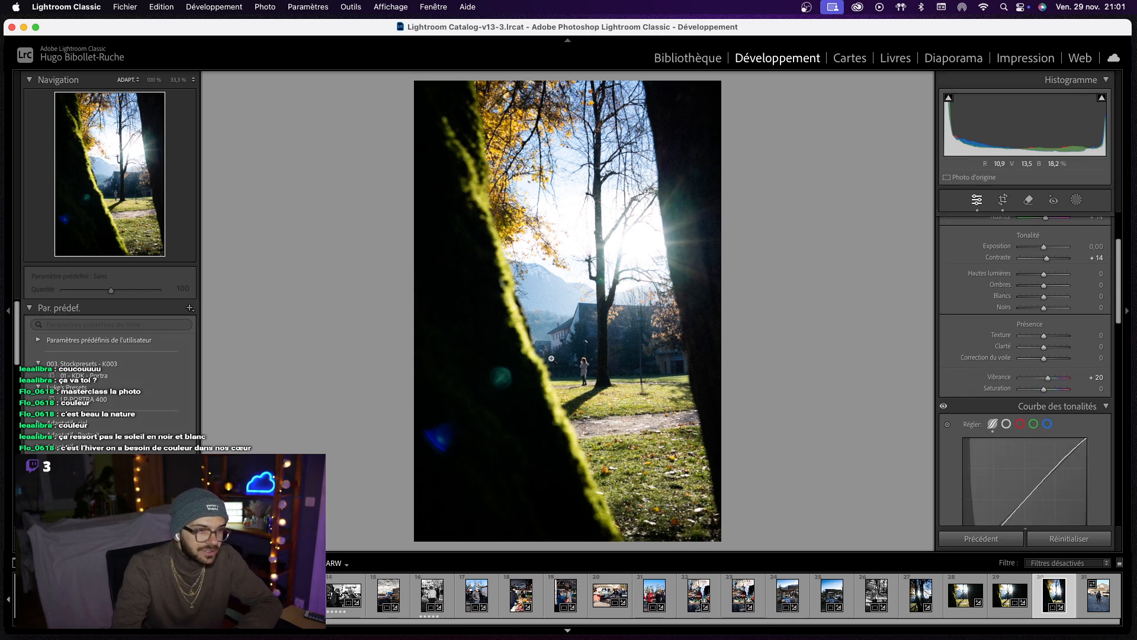
left_click(552, 358)
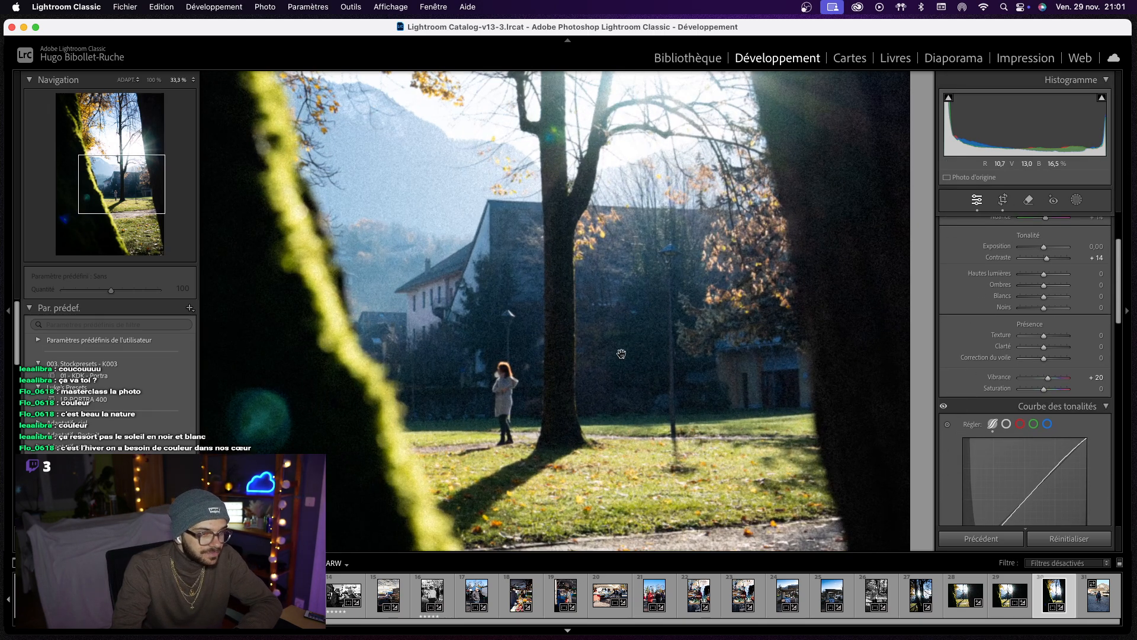
left_click(536, 298)
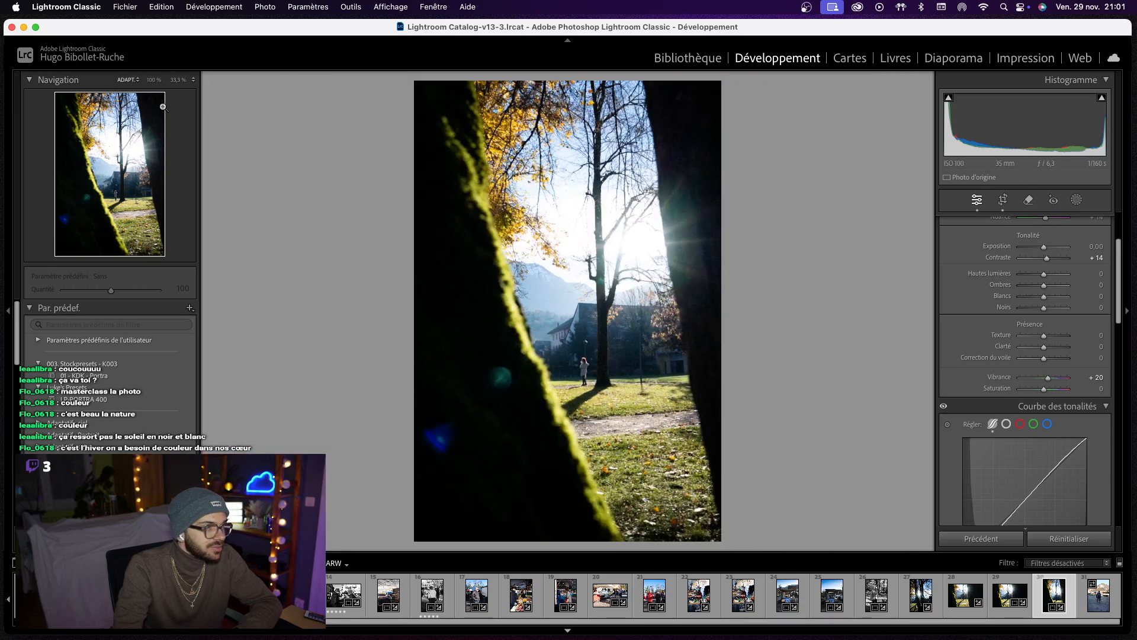
left_click(151, 81)
left_click_drag(452, 343, 646, 167)
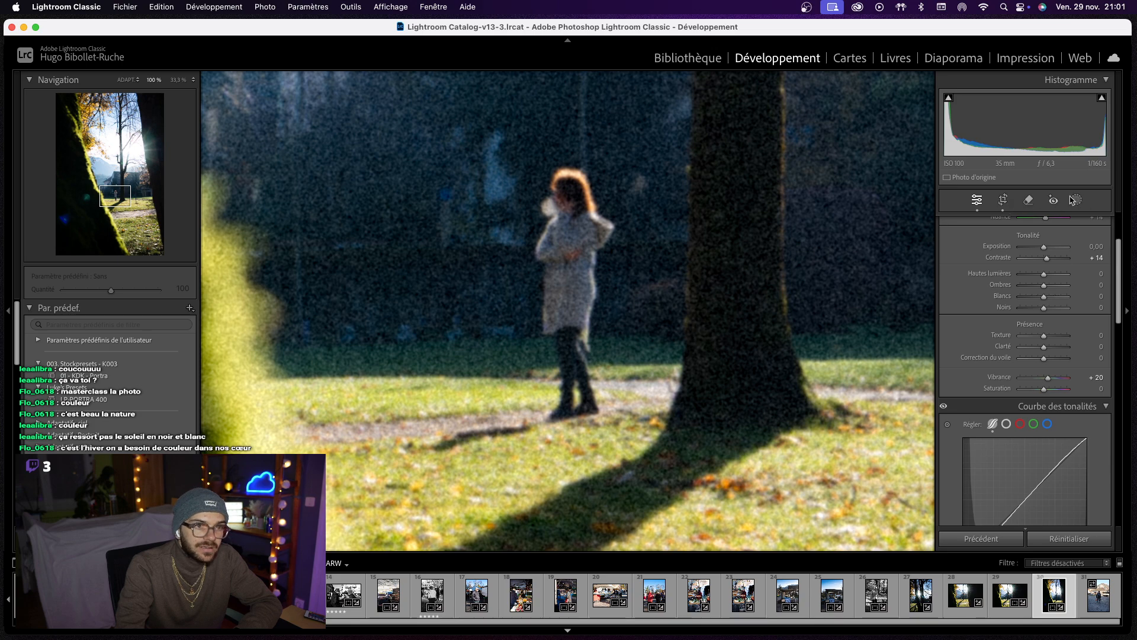
left_click(1075, 200)
left_click(975, 258)
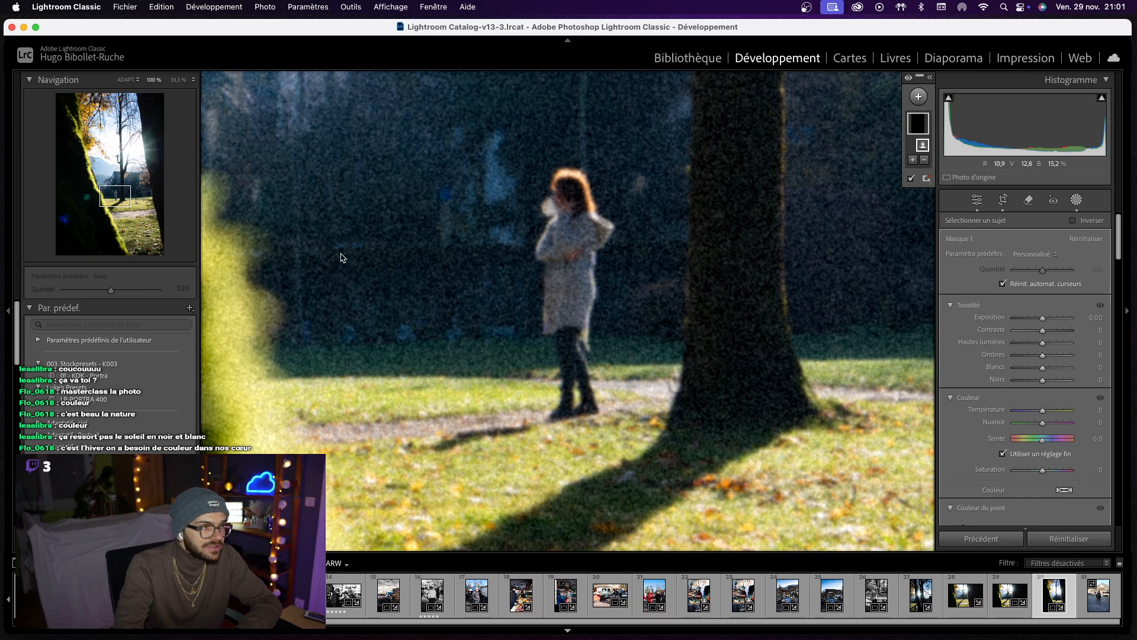
left_click(124, 81)
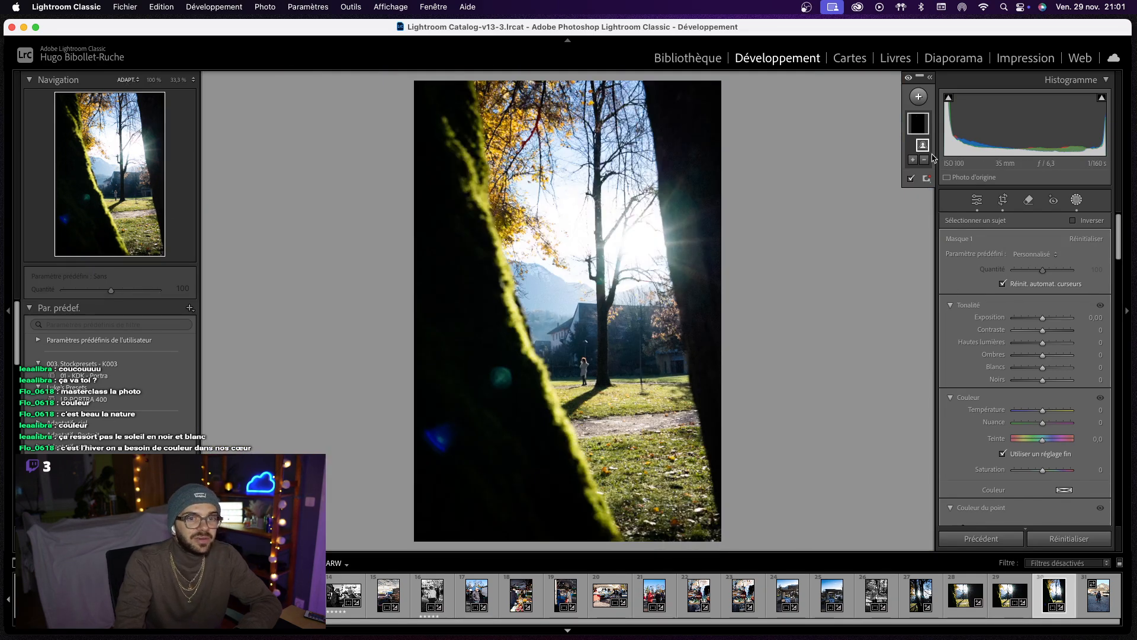
key("BackSpace")
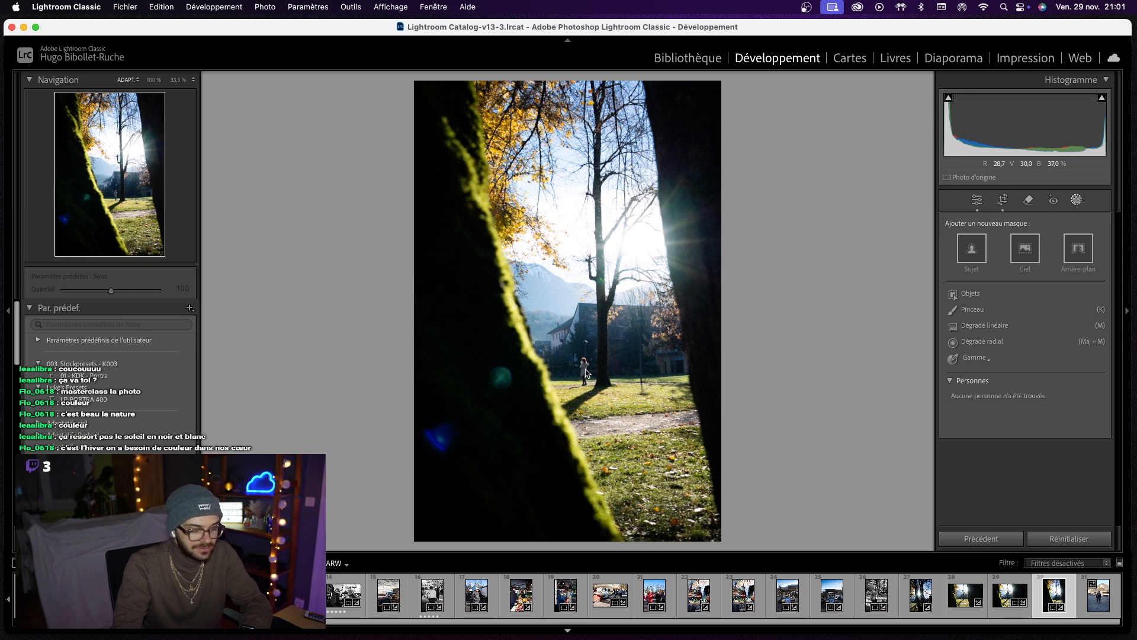
left_click(1077, 200)
- Brush a mask over the standing figure with brush size 9 and automatic masking, and raise its shadows to 28
key("z")
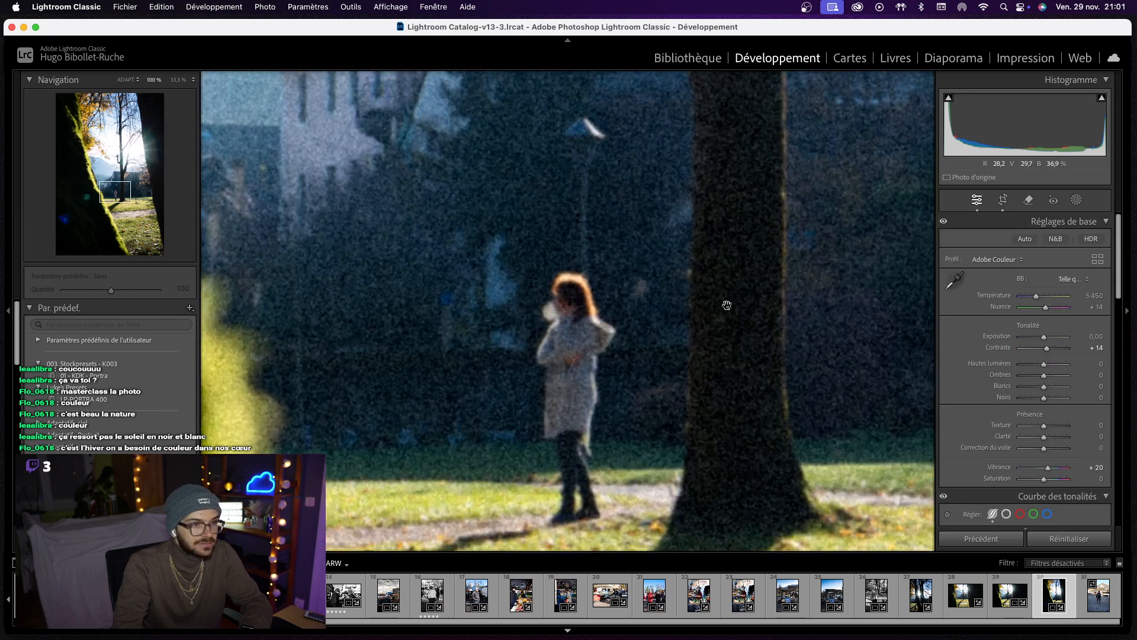
left_click(1075, 200)
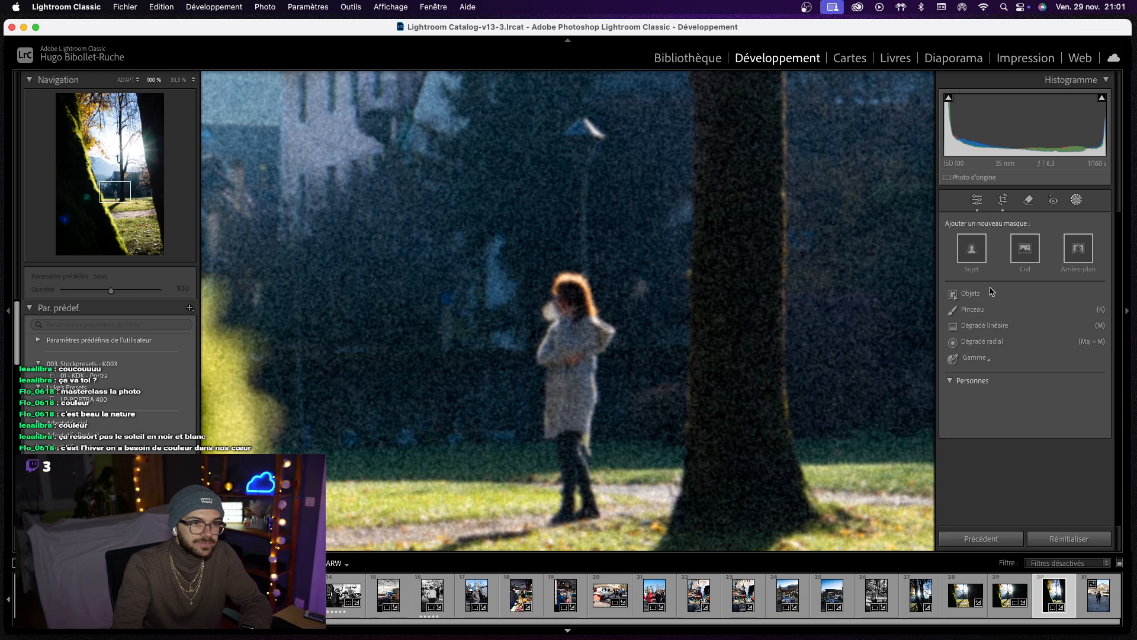
left_click(985, 312)
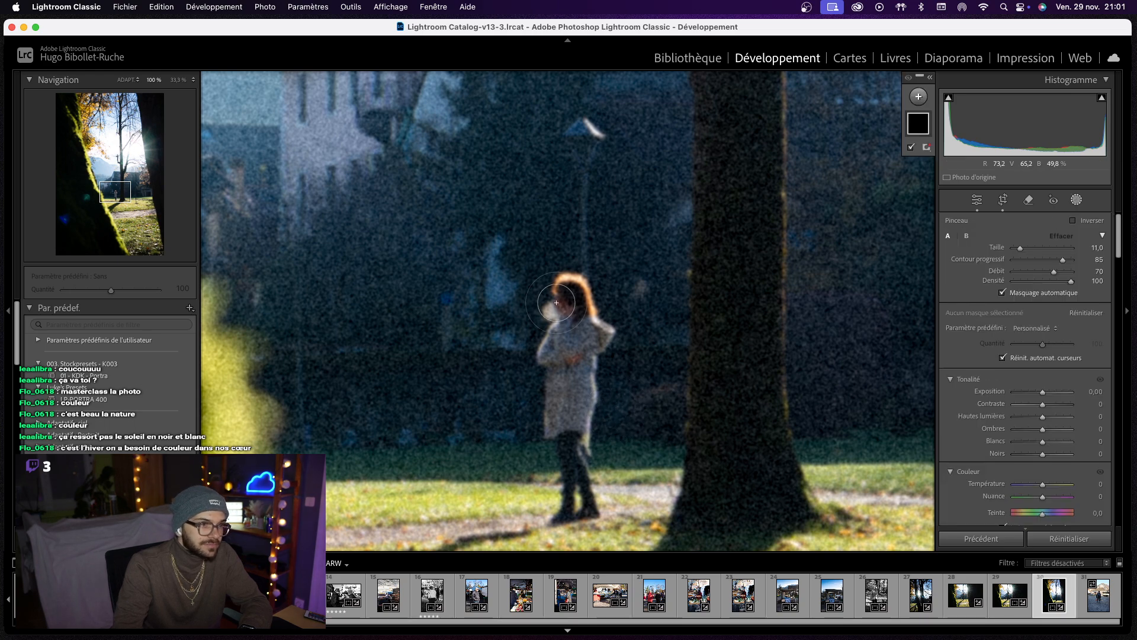
mouse_move(562, 283)
left_mouse_down()
mouse_move(569, 308)
mouse_move(553, 313)
mouse_move(592, 334)
mouse_move(548, 358)
mouse_move(567, 377)
mouse_move(565, 419)
mouse_move(579, 371)
mouse_move(576, 511)
mouse_move(581, 471)
mouse_move(558, 348)
mouse_move(569, 295)
left_mouse_up()
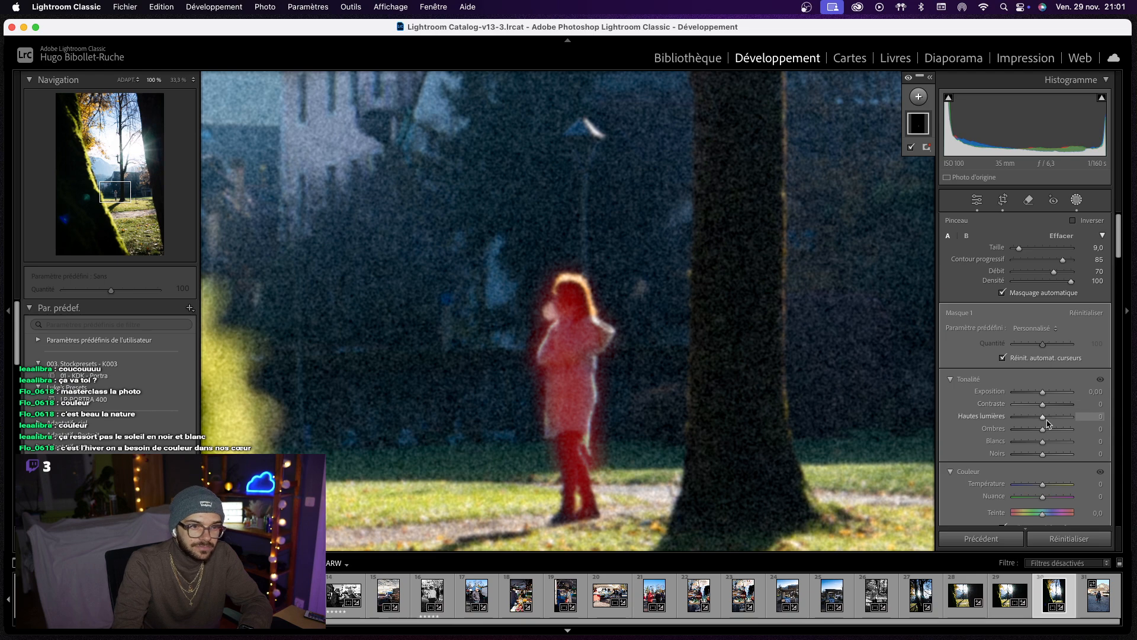
left_click_drag(1044, 428, 1052, 433)
left_click(128, 79)
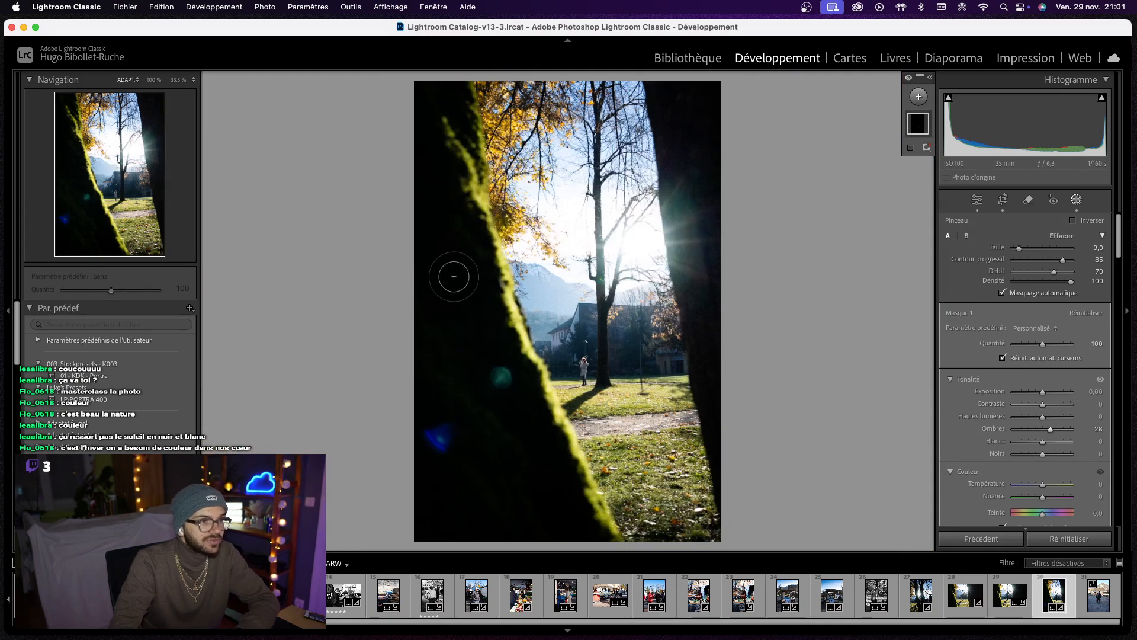
- Raise the standing figure mask's shadows to 46 and contrast to 44, and close masking
left_click_drag(1051, 434, 1053, 434)
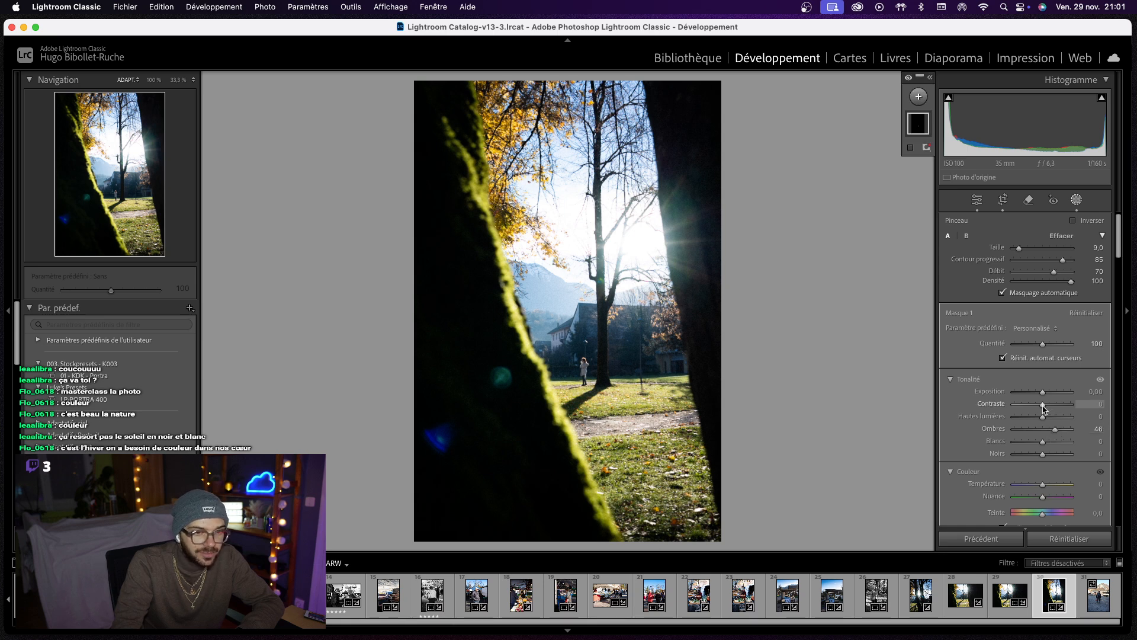
left_click_drag(1042, 405, 1056, 409)
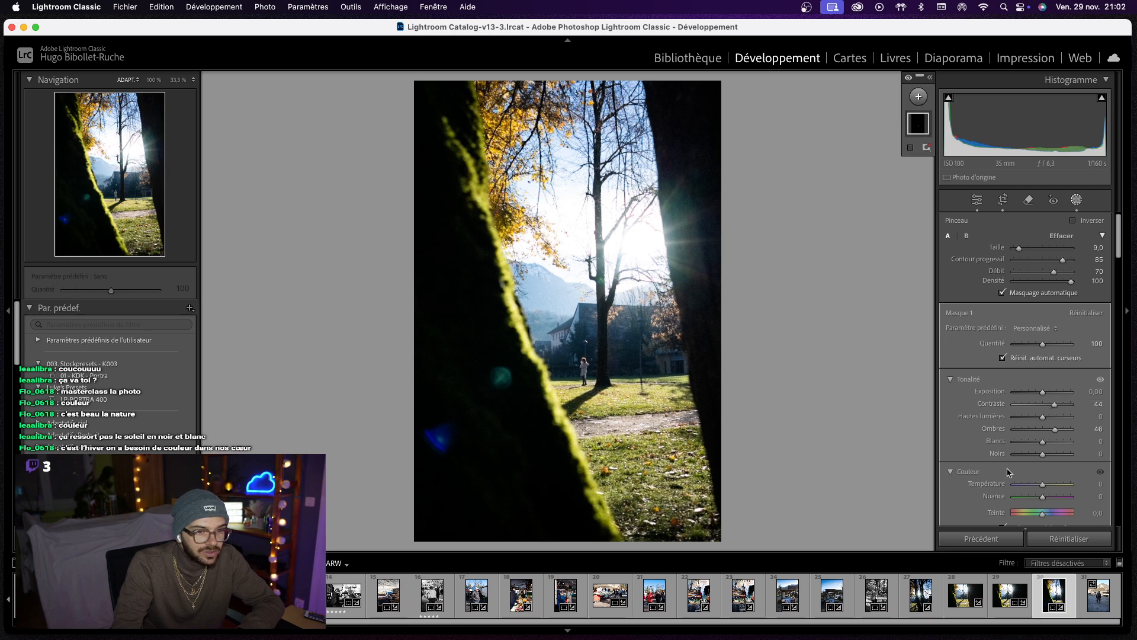
scroll(1049, 513, "down", 2)
left_click_drag(1048, 513, 1048, 511)
key("Escape")
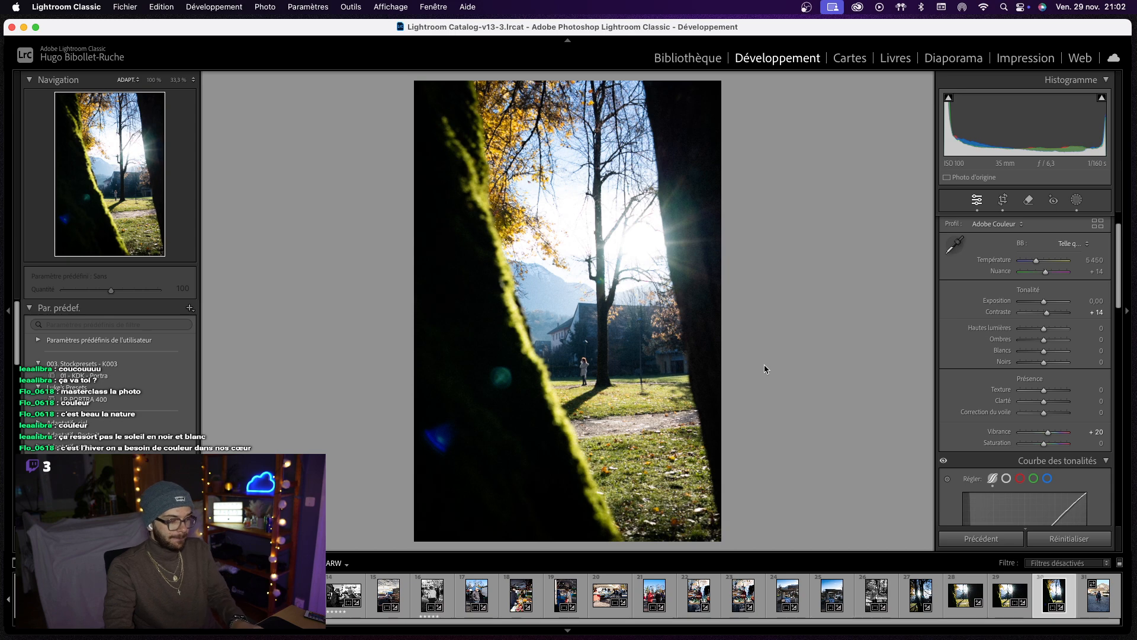
- Compare the before and after versions of the portrait-format trunk-framed photo, up close around the standing figure
key("y")
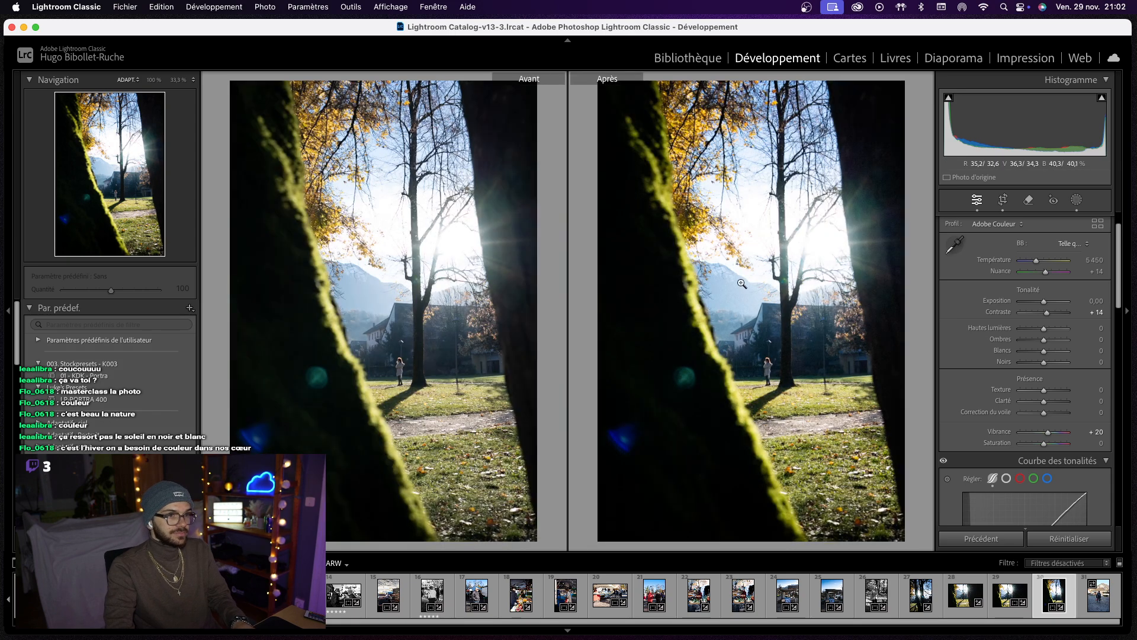
left_click(741, 283)
left_click_drag(732, 390, 672, 211)
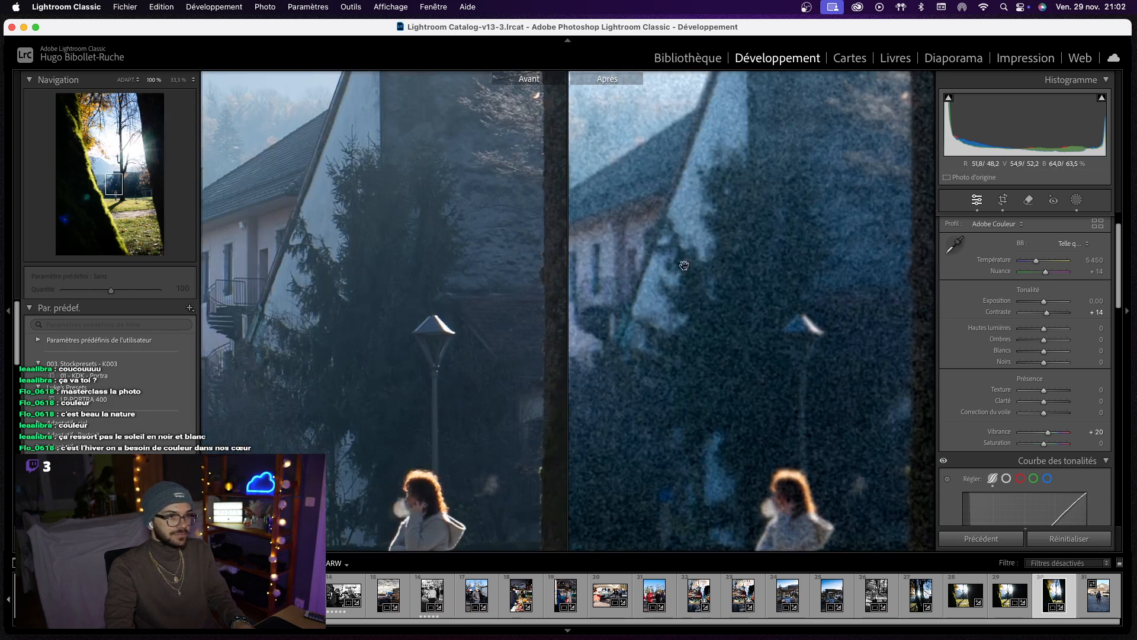
left_click_drag(730, 415, 683, 233)
left_click_drag(690, 326, 672, 239)
left_click_drag(673, 283, 713, 270)
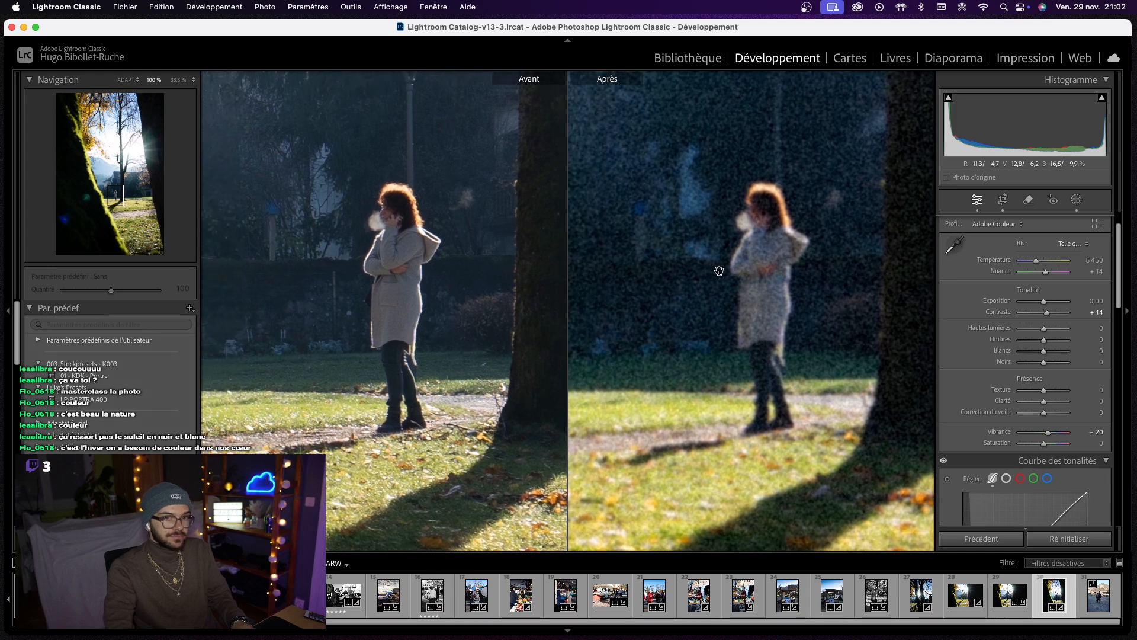
left_click(720, 271)
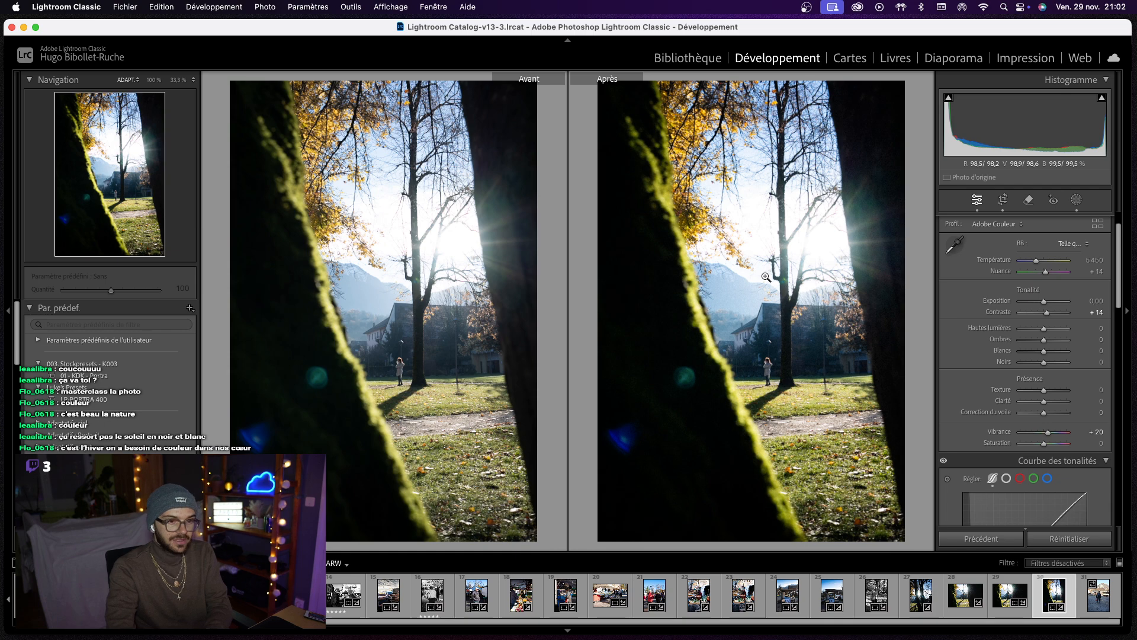
- Move on to the portrait photo of the man carrying bags and straighten it with the automatic crop angle
key("Right")
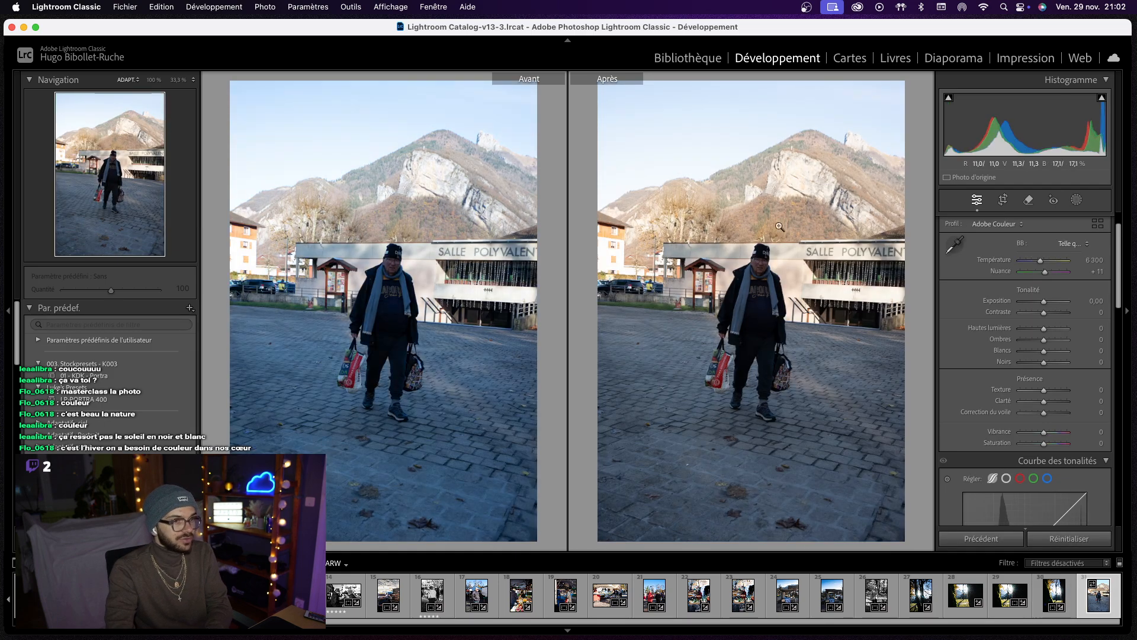
left_click(1003, 201)
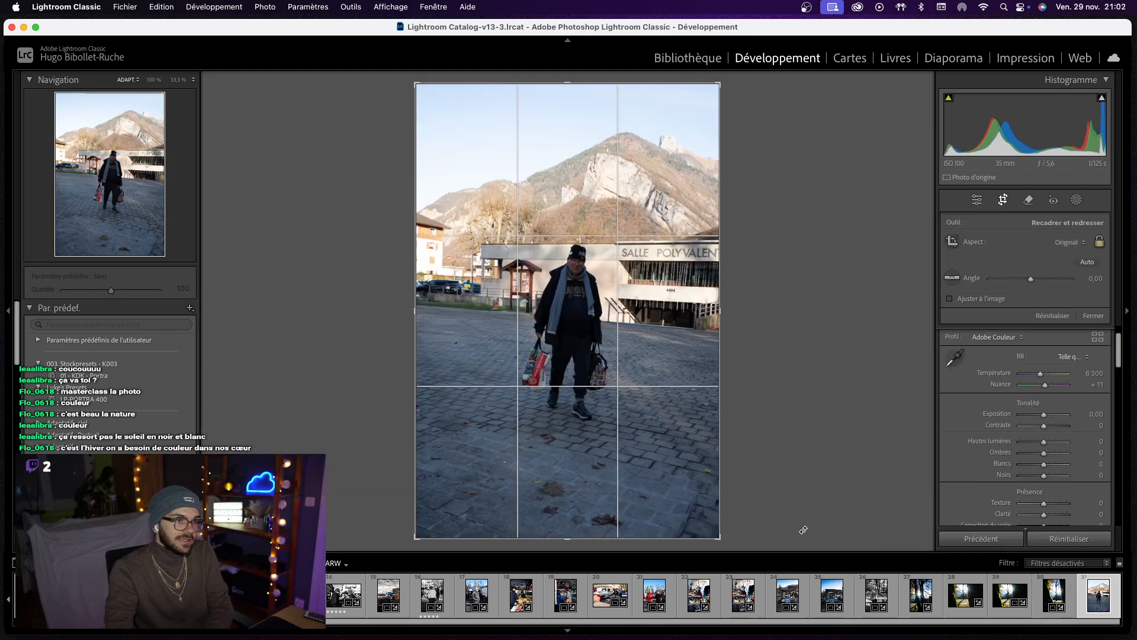
mouse_move(742, 548)
left_mouse_down()
mouse_move(731, 526)
mouse_move(723, 537)
left_mouse_up()
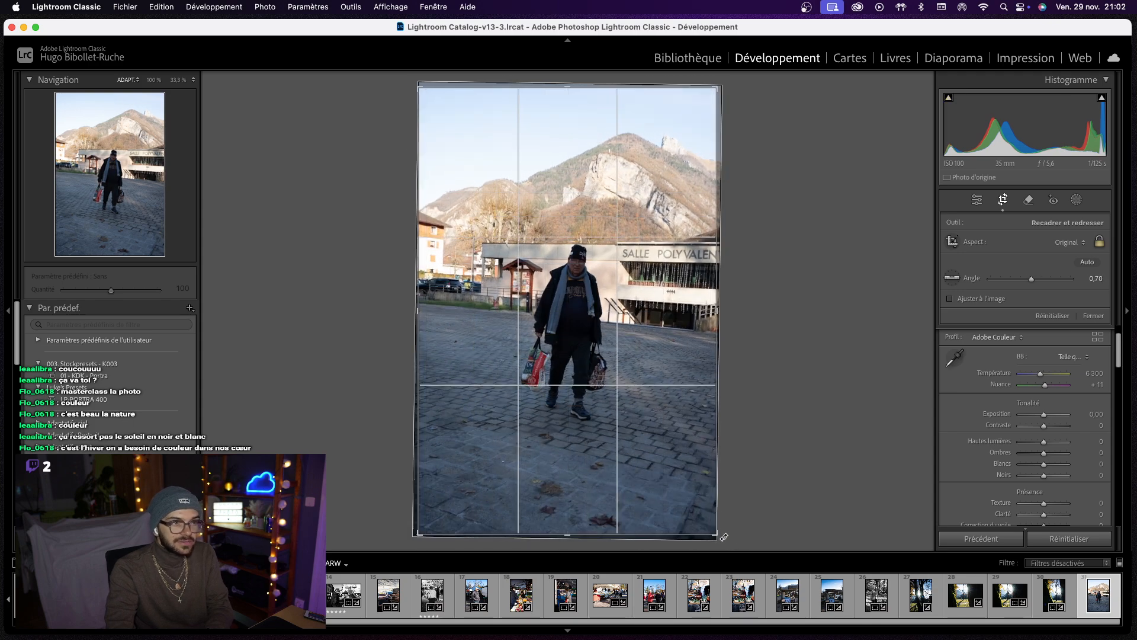
left_click(1079, 264)
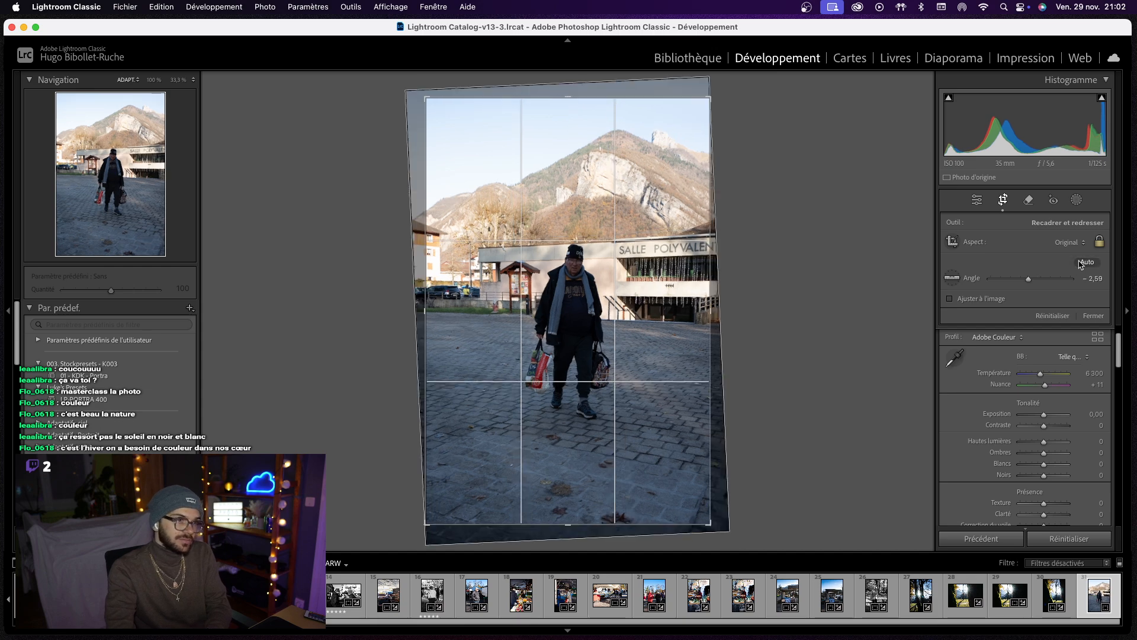
key("Return")
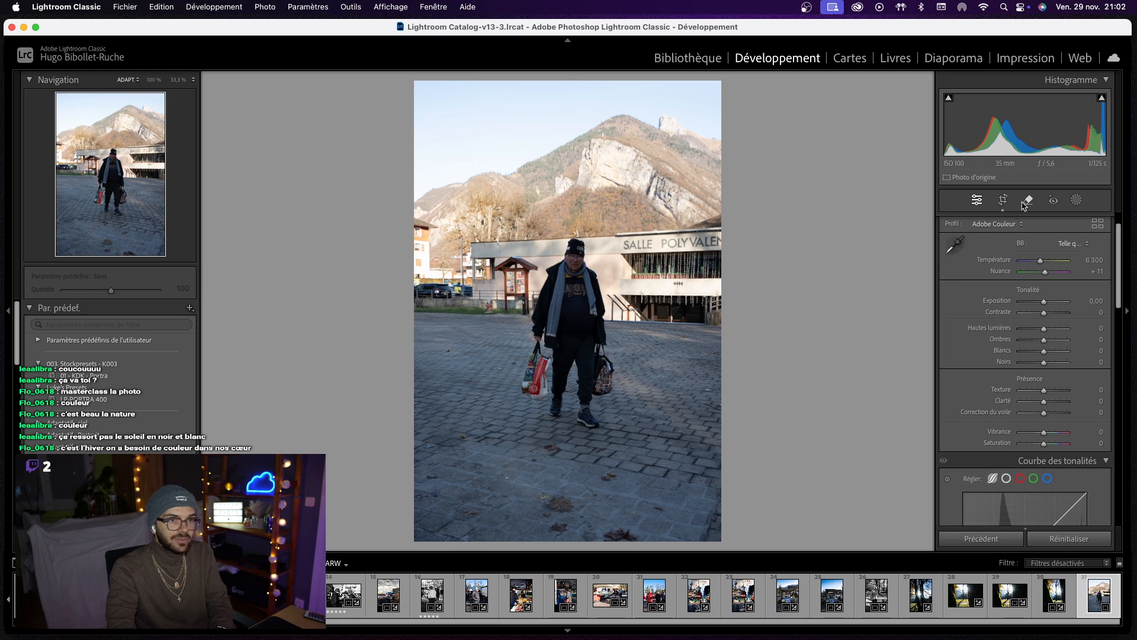
- Tighten the crop around the man with the bags, trimming the cobblestones at the photo's lower edge
left_click(1003, 200)
left_click_drag(584, 533, 582, 493)
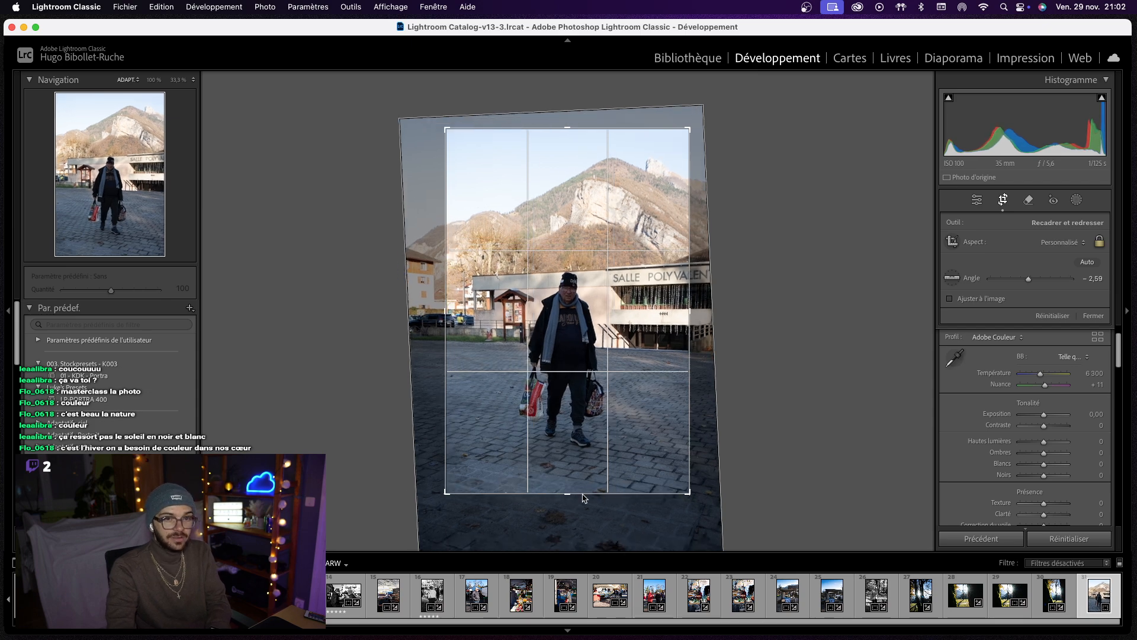
key("Return")
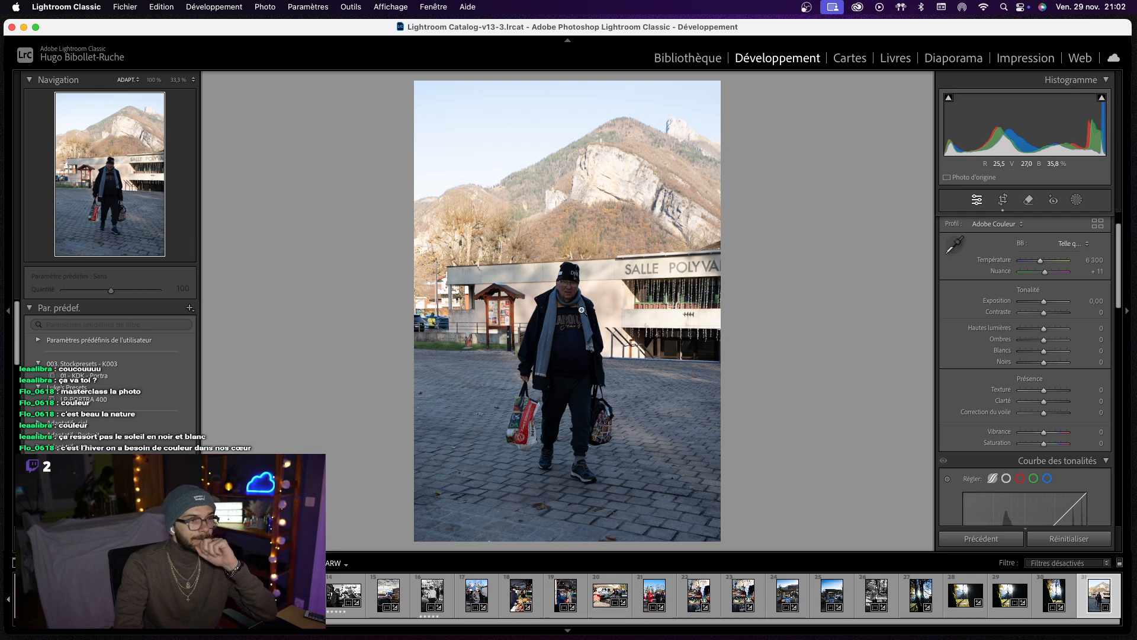
- Enable chromatic aberration removal and the lens profile correction for the photo of the man with the bags
scroll(1011, 389, "down", 15)
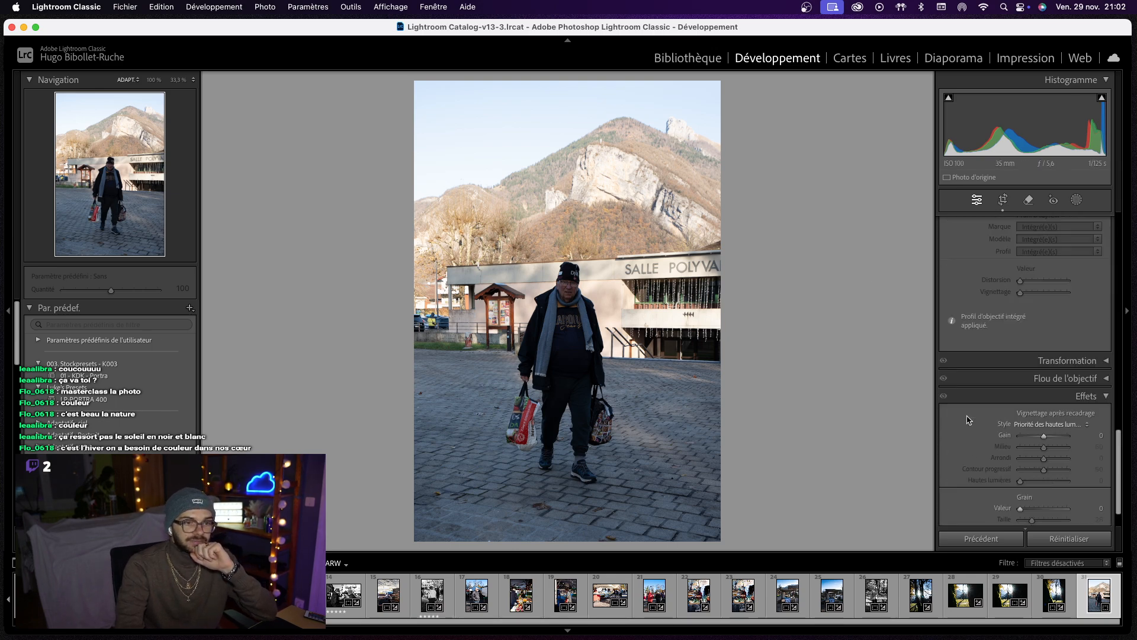
scroll(989, 367, "up", 5)
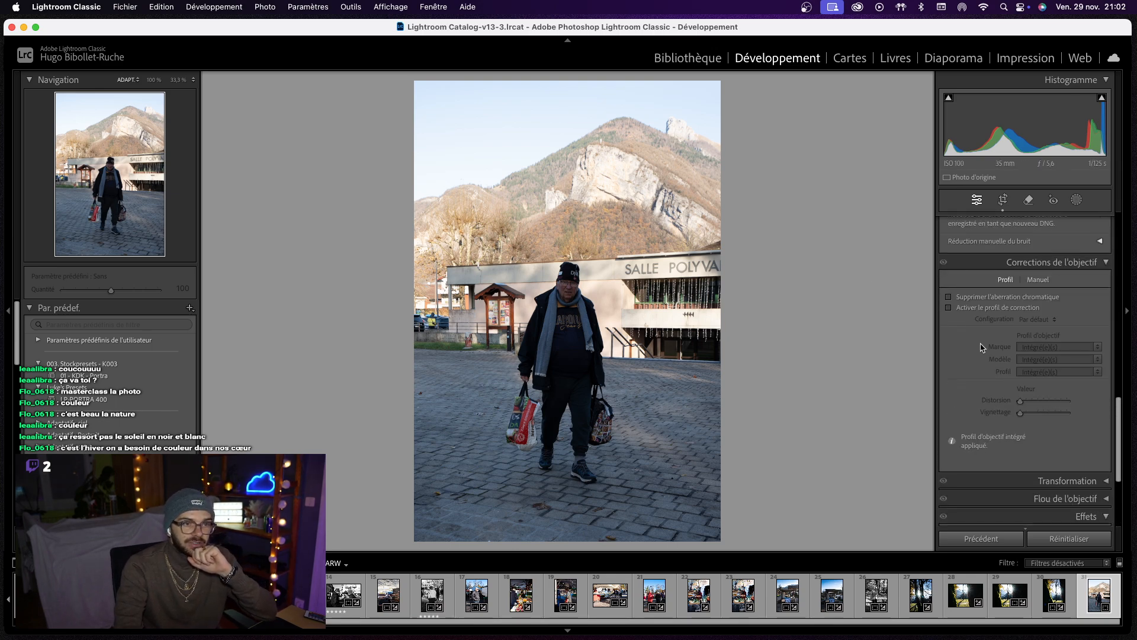
left_click(980, 297)
left_click(980, 307)
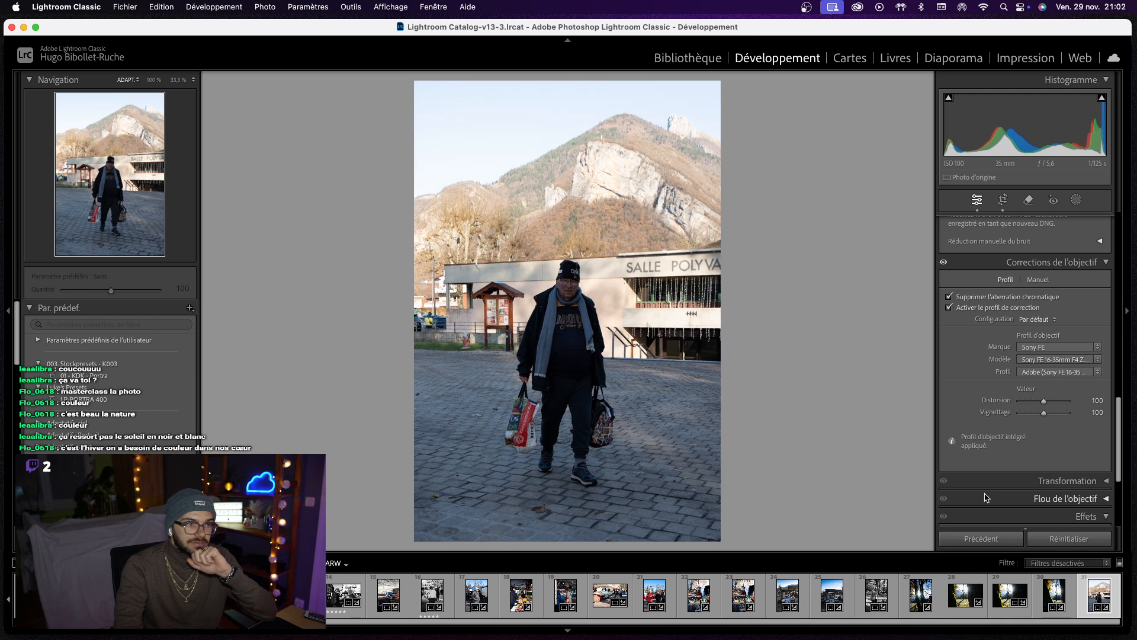
- Add grain with amount 60, size 50 and roughness 60, and check it up close on the man's jacket
scroll(989, 491, "down", 4)
scroll(1004, 438, "down", 2)
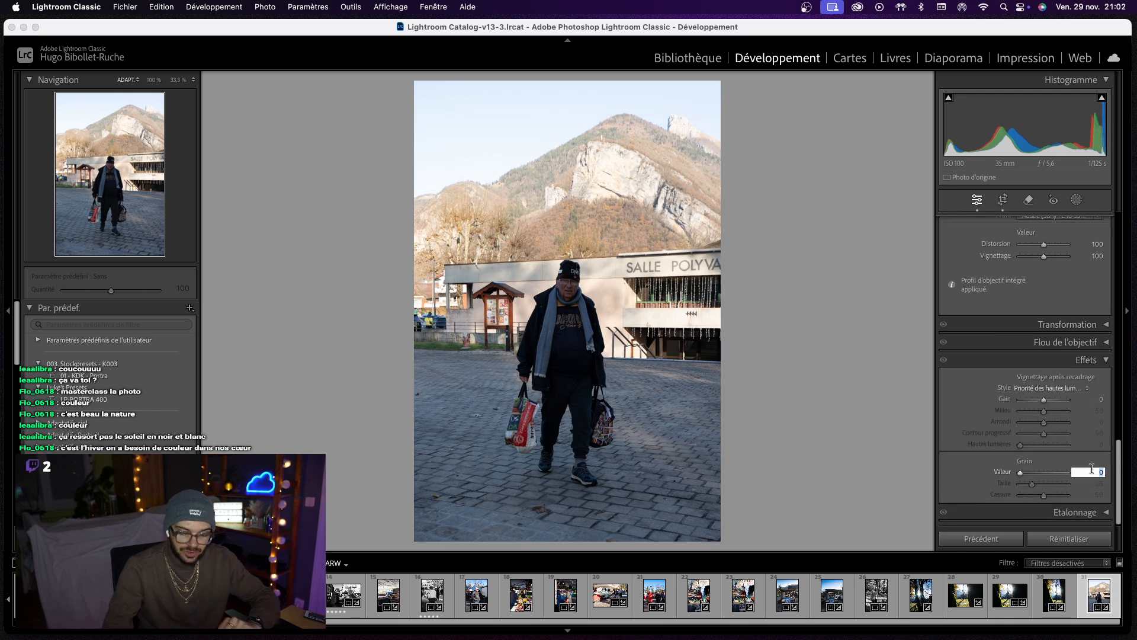
key("Return")
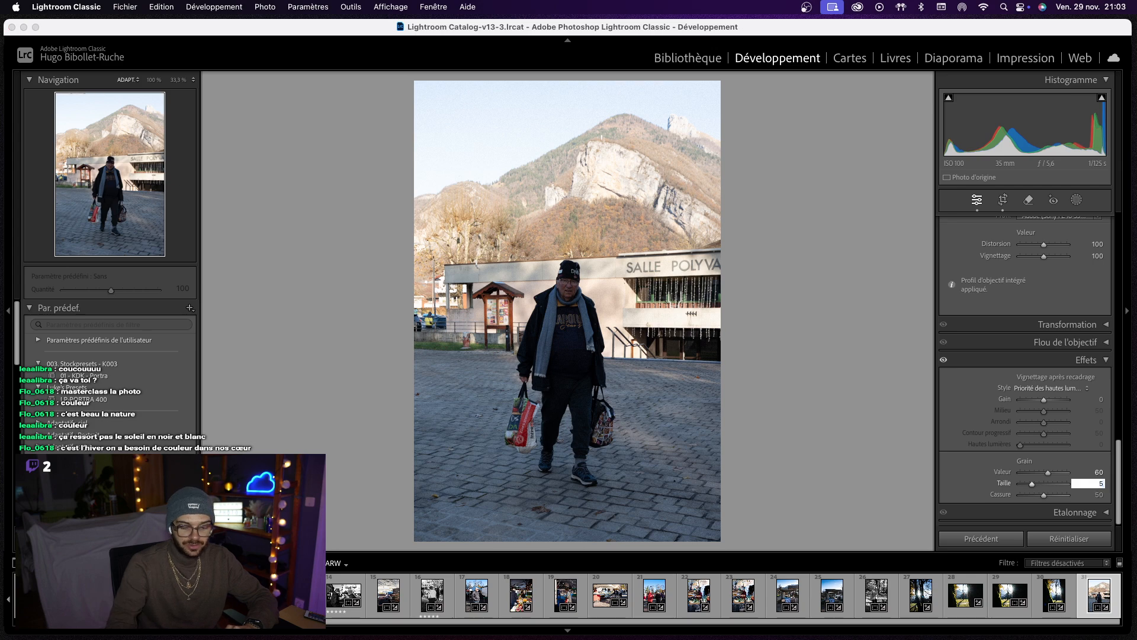
left_click(1100, 495)
type("60")
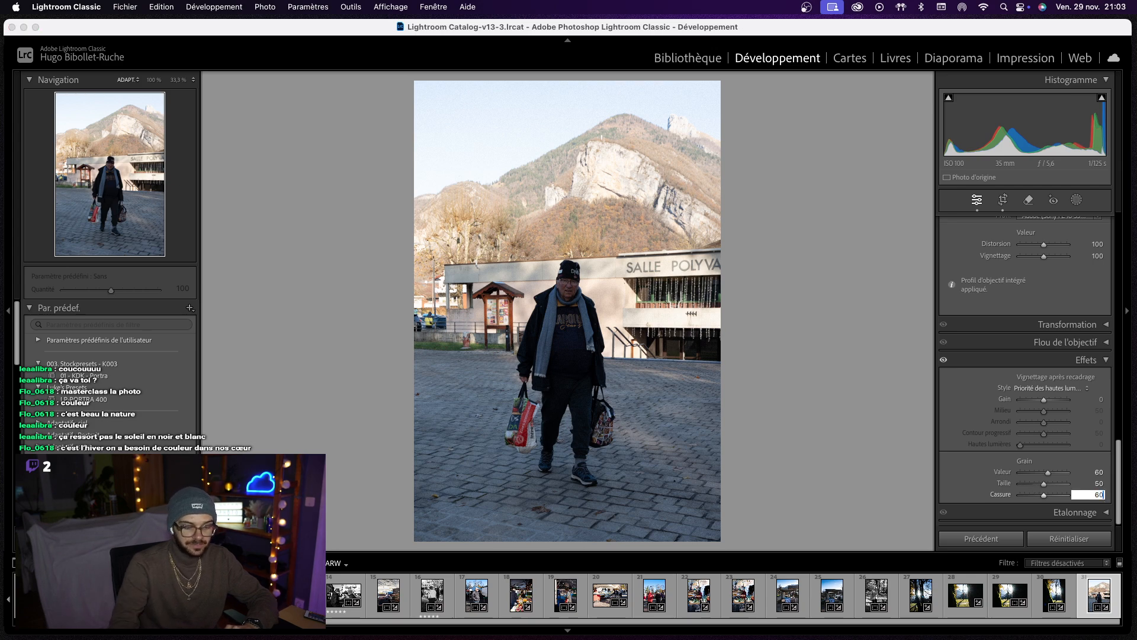
key("Return")
left_click(563, 317)
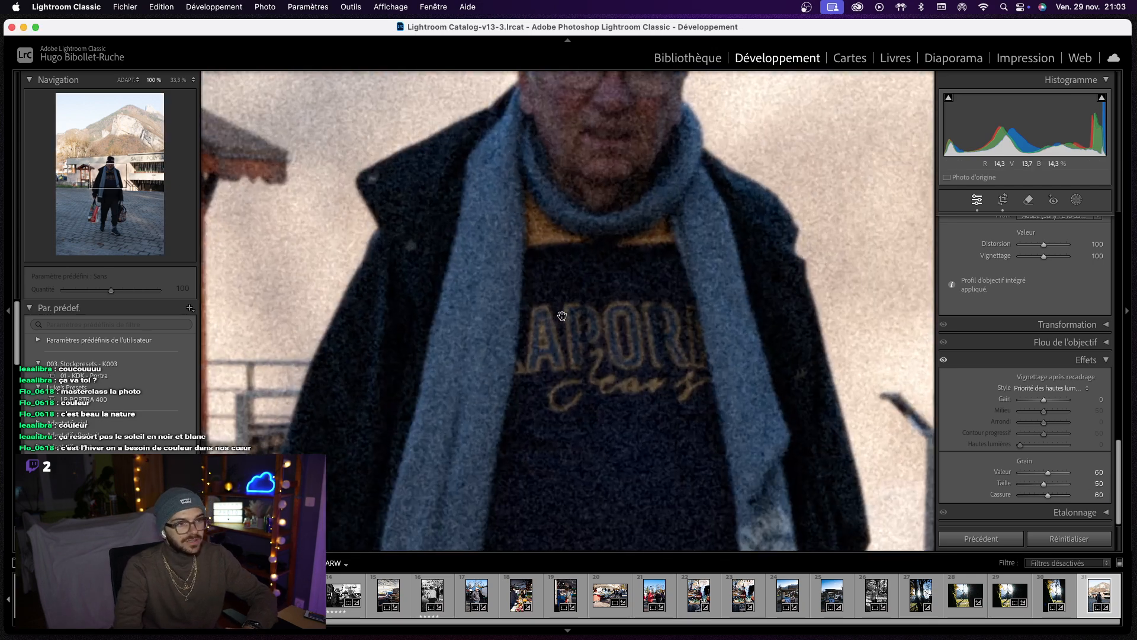
left_click(563, 317)
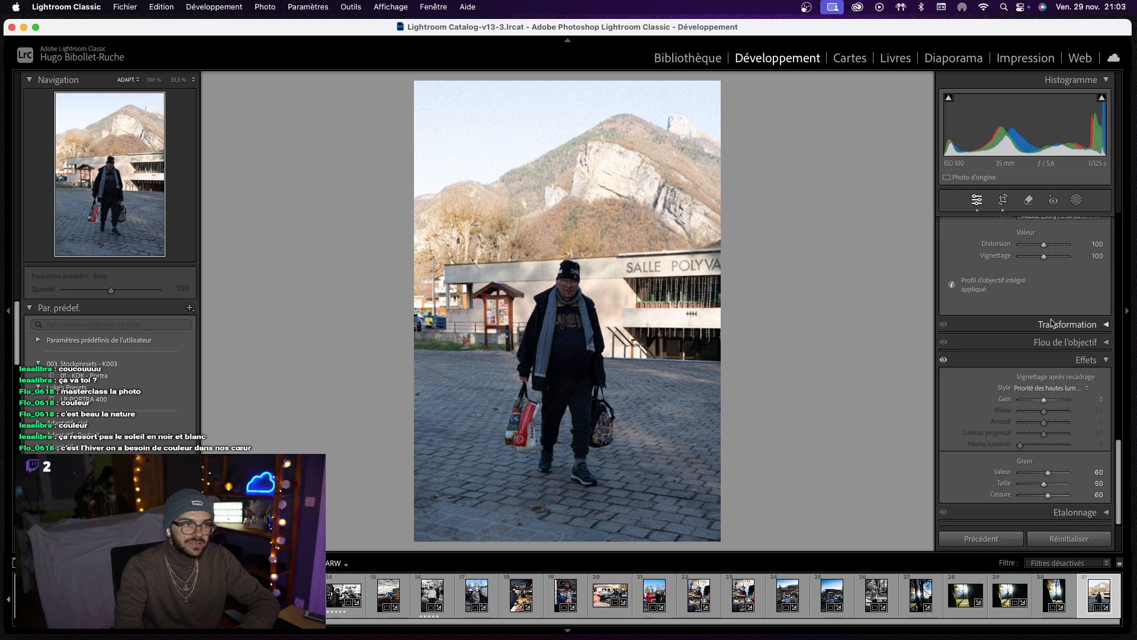
- Lower the tone curve's darks to -10 and shadows to -25
scroll(1052, 323, "up", 10)
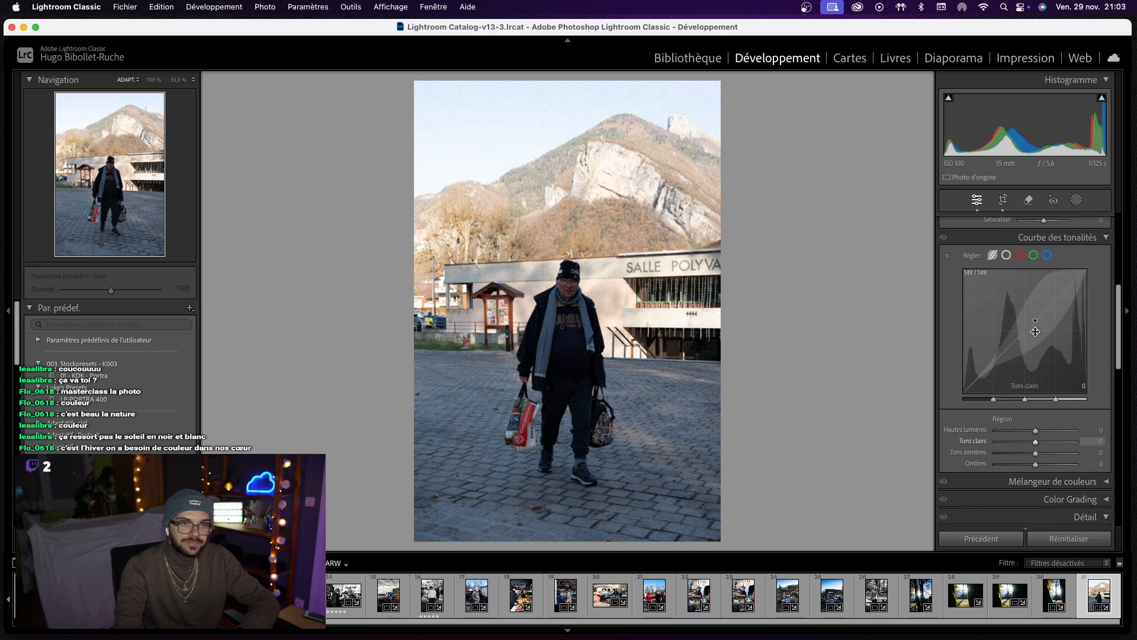
scroll(1036, 330, "up", 1)
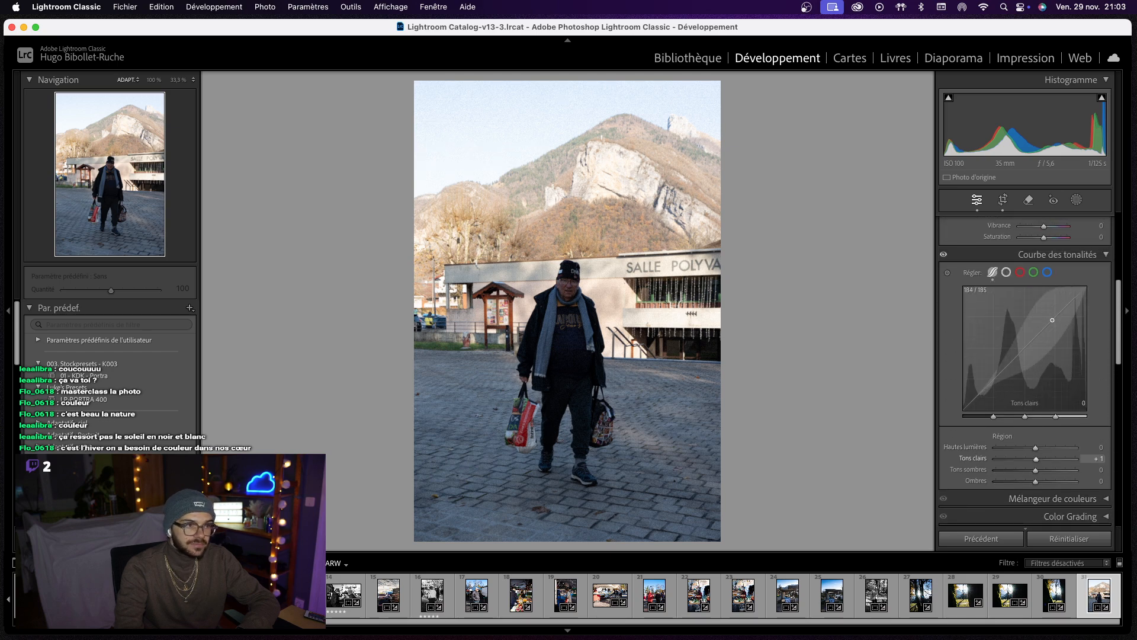
left_click_drag(1055, 322, 1049, 320)
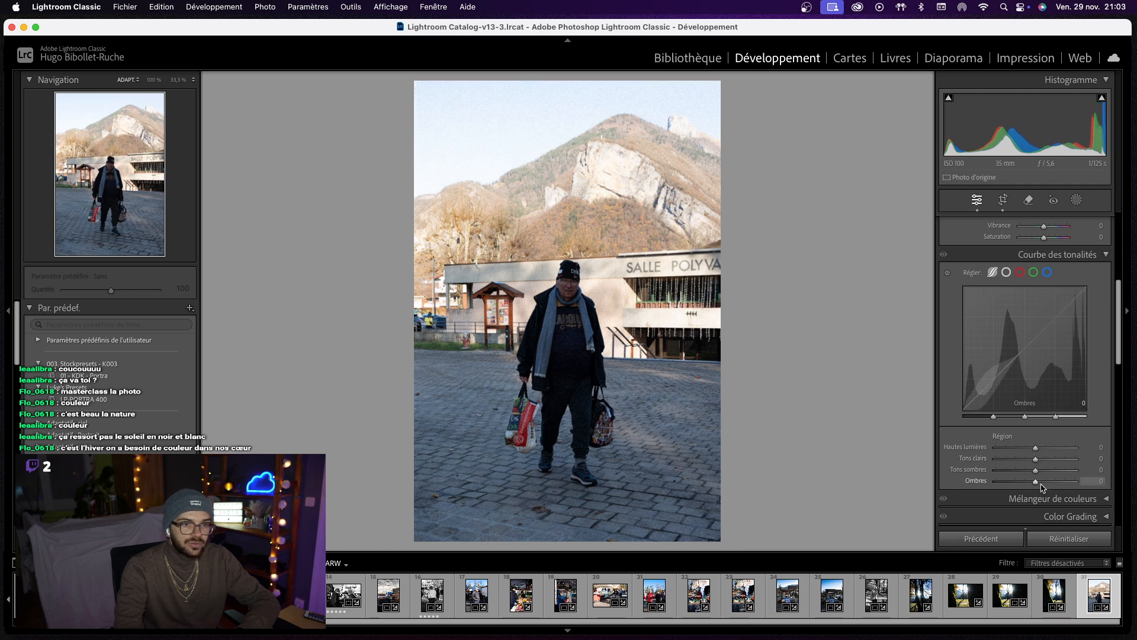
left_click_drag(1035, 474, 1024, 487)
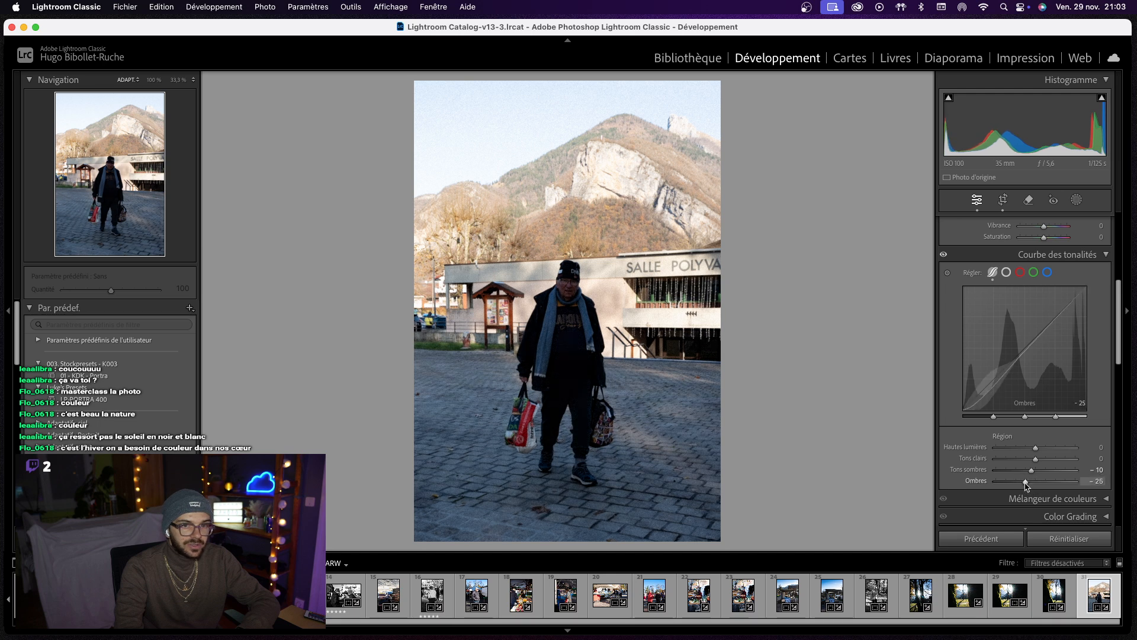
- Set the basic vibrance to +20 and contrast to +9
scroll(1072, 450, "up", 5)
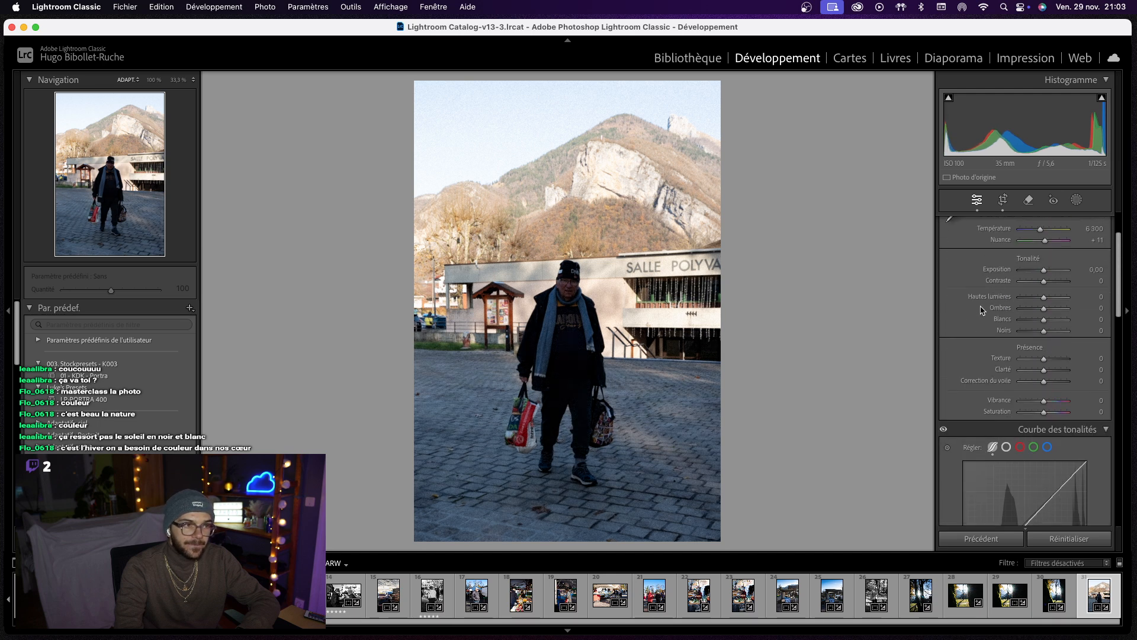
left_click(1087, 419)
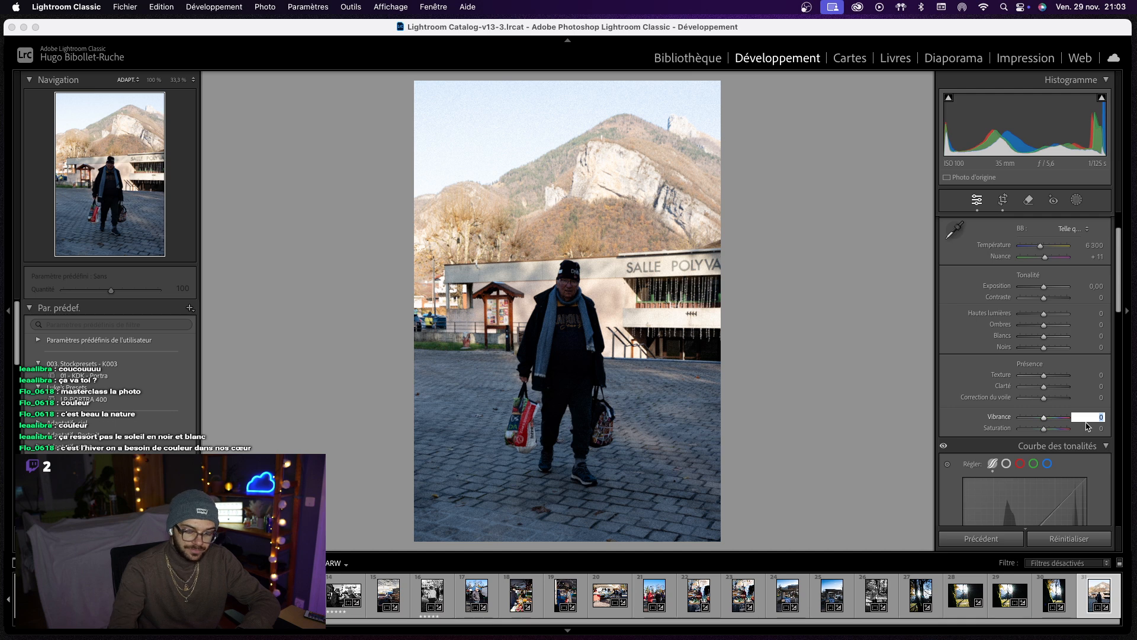
type("20")
key("Return")
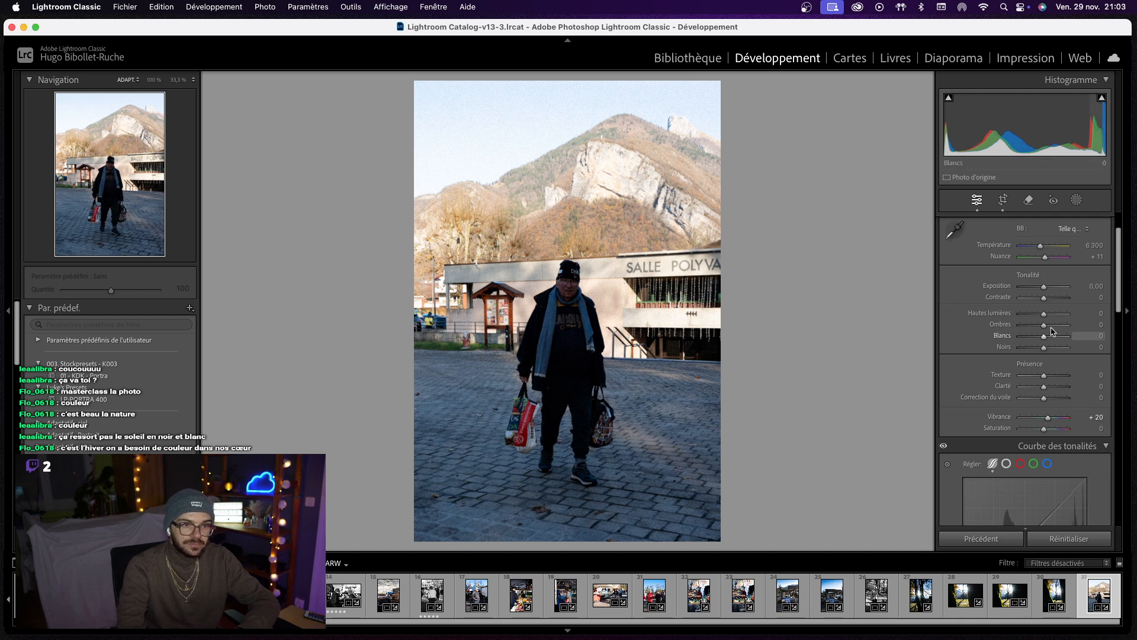
scroll(1045, 324, "up", 2)
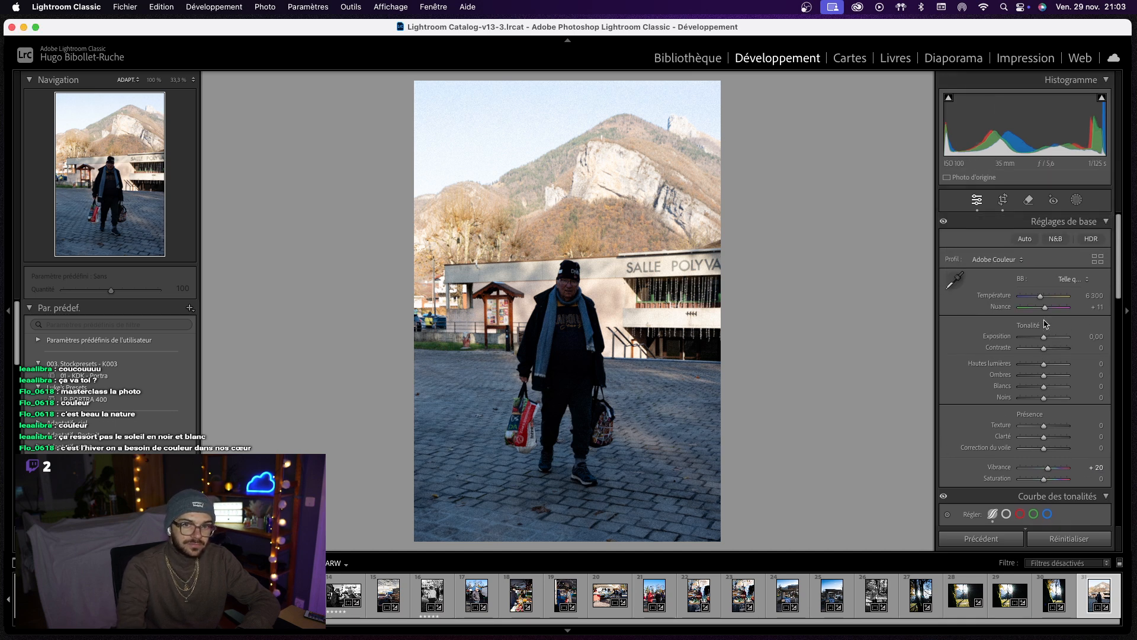
left_click_drag(1044, 349, 1049, 349)
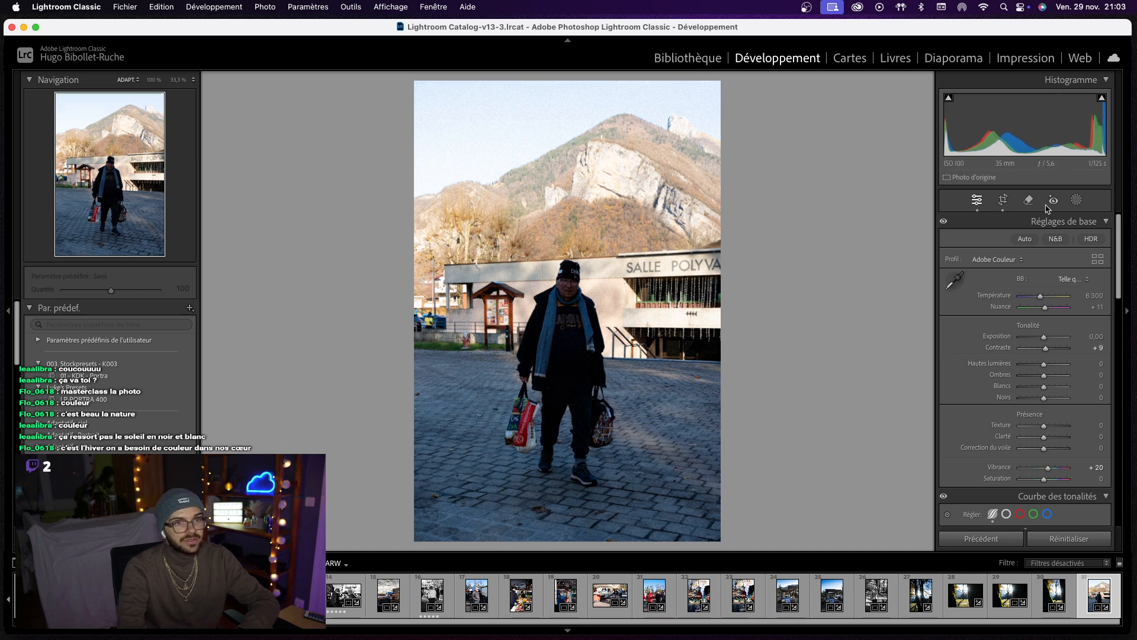
- Create a subject mask on the man with the bags and raise its shadows to 38
left_click(1077, 202)
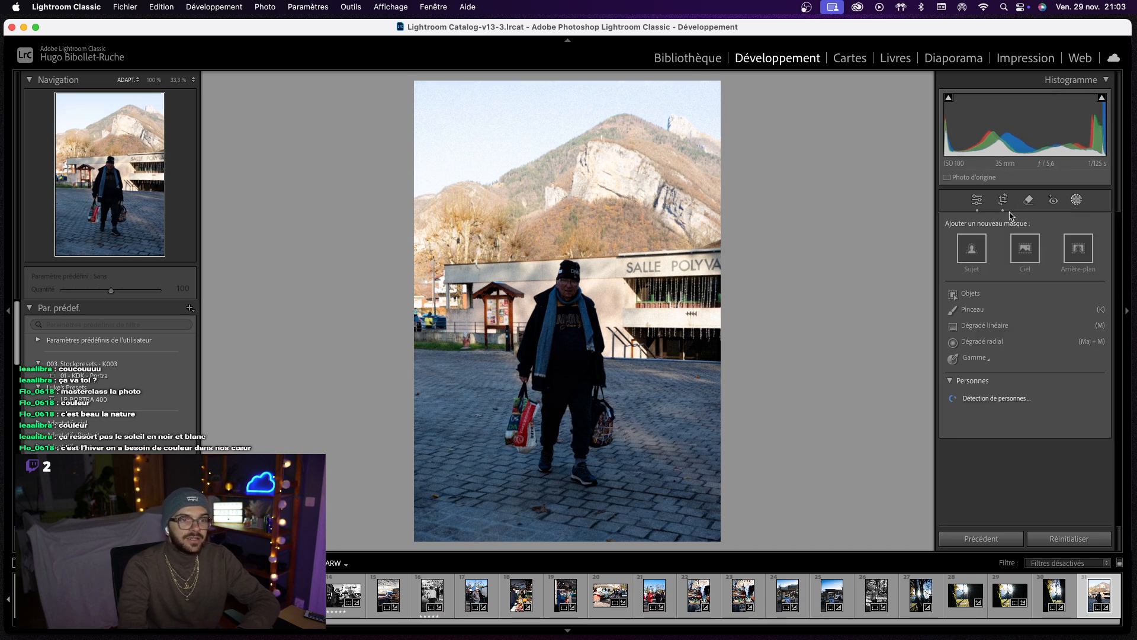
left_click(965, 250)
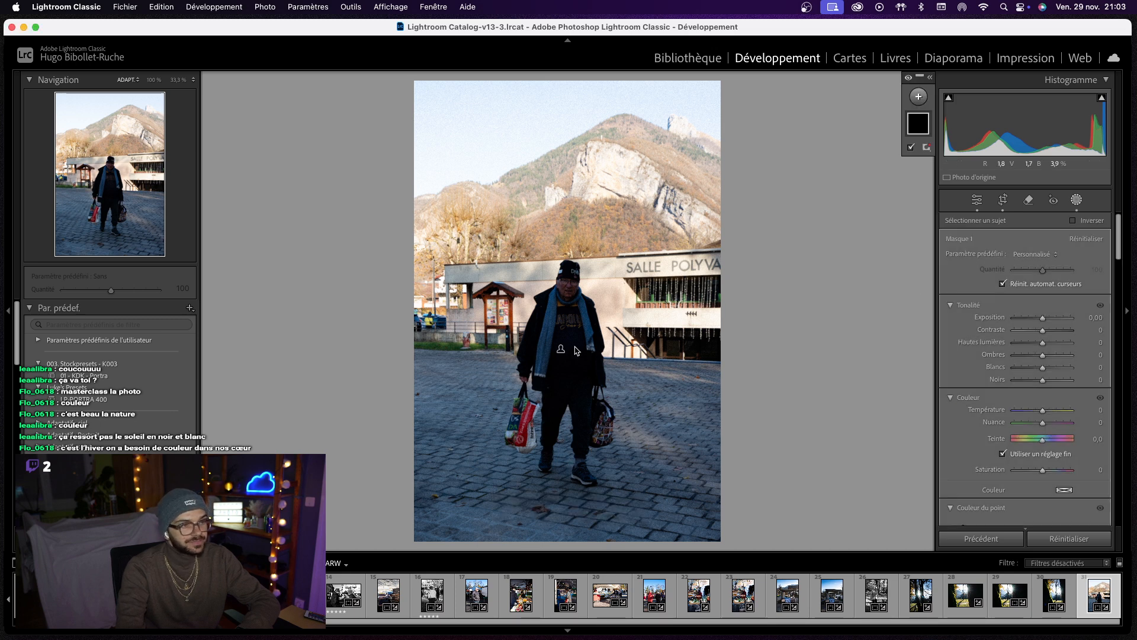
left_click_drag(1042, 359, 1059, 358)
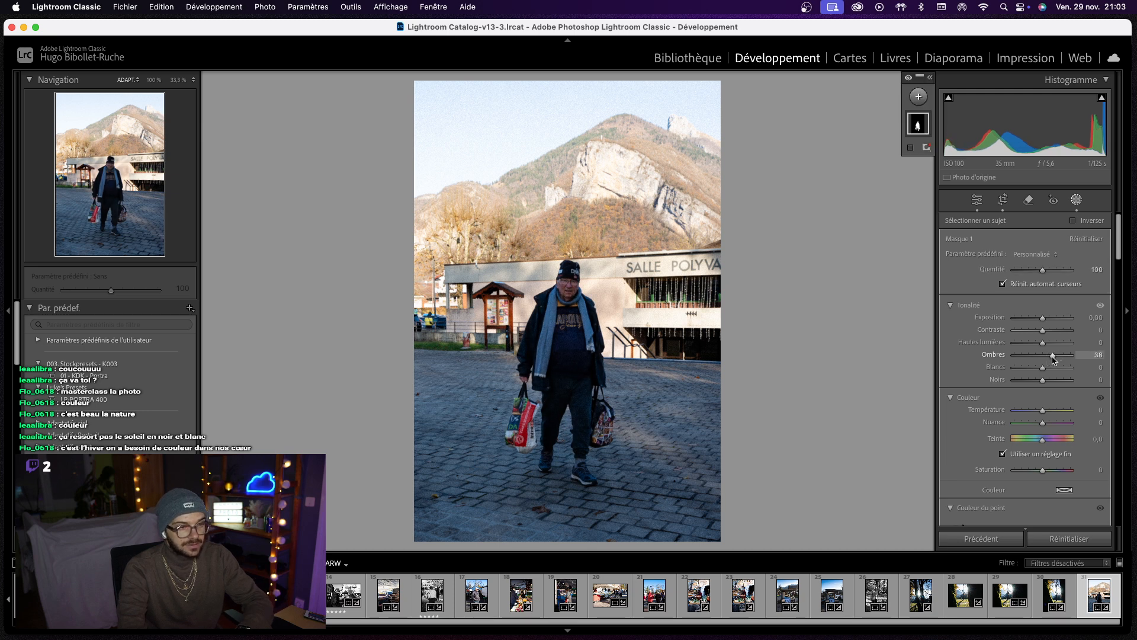
key("Escape")
- Add a linear gradient mask running from the photo's top edge down over the sky and mountain to the building's roofline
left_click(918, 97)
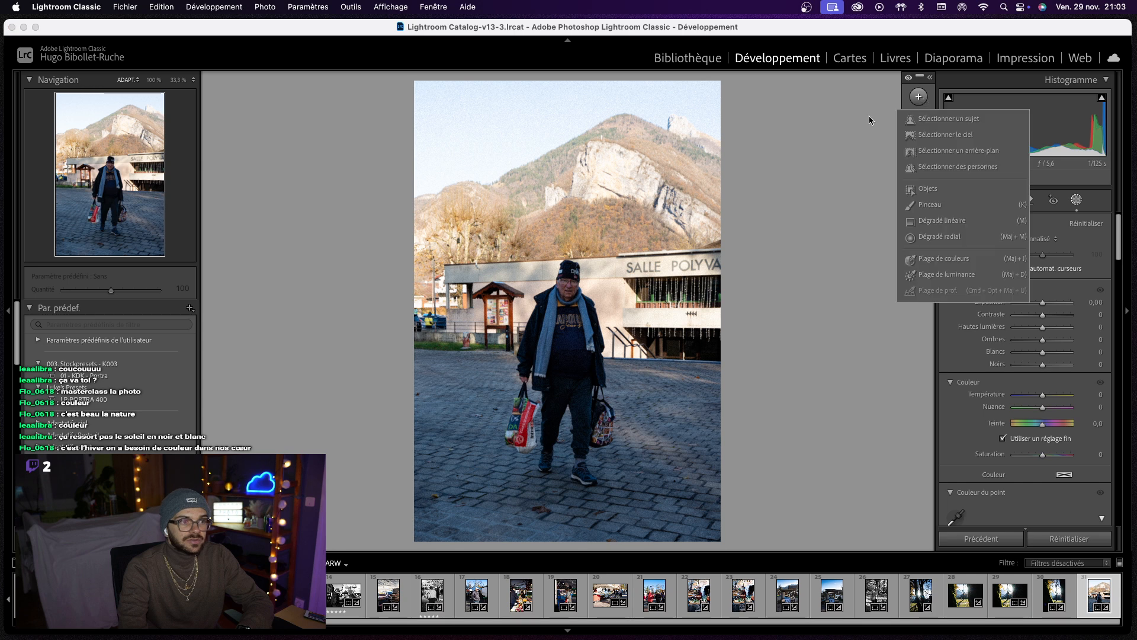
left_click(941, 220)
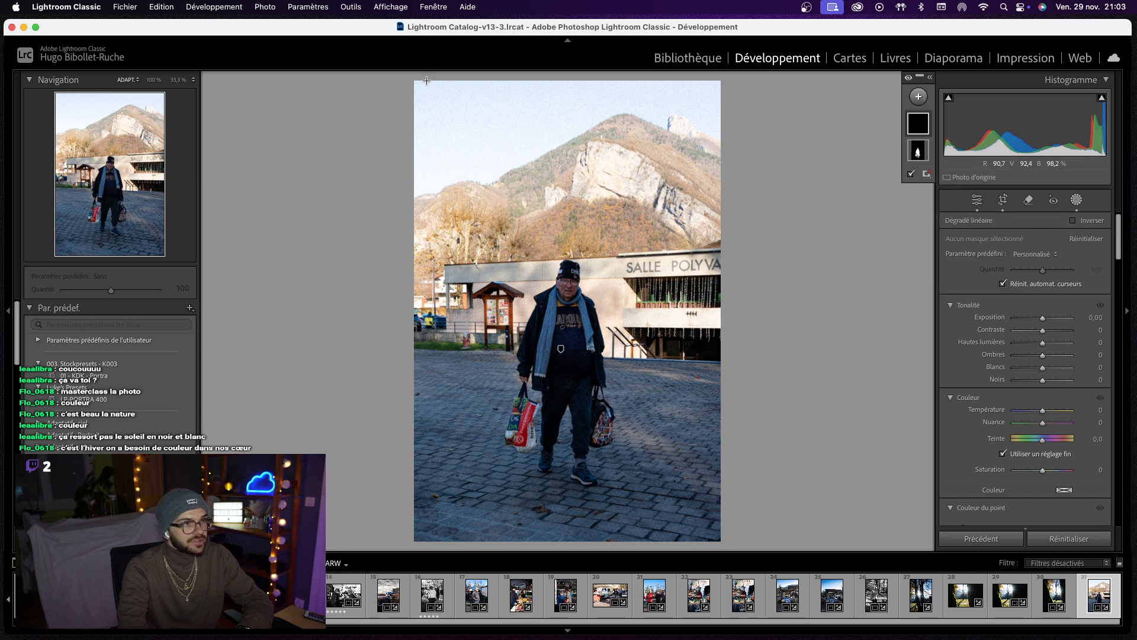
left_click_drag(414, 77, 416, 272)
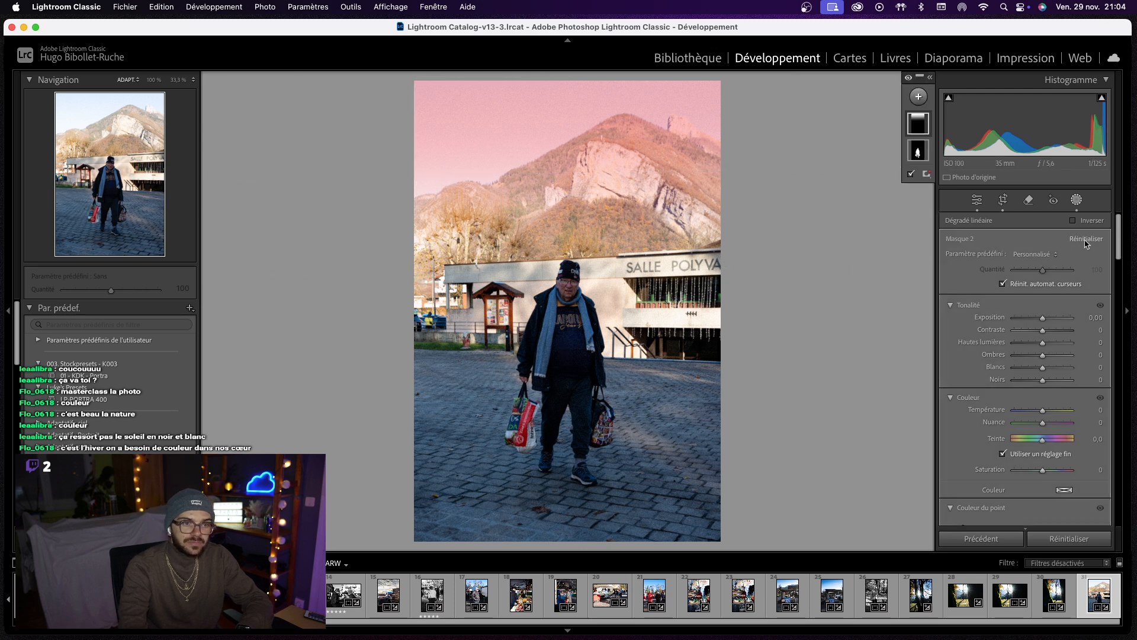
- Set the gradient mask's exposure to -0.55, contrast 52, highlights -30, shadows -26, whites -14 and blacks -20, and compare the photo before and after
left_click_drag(1043, 330, 1043, 383)
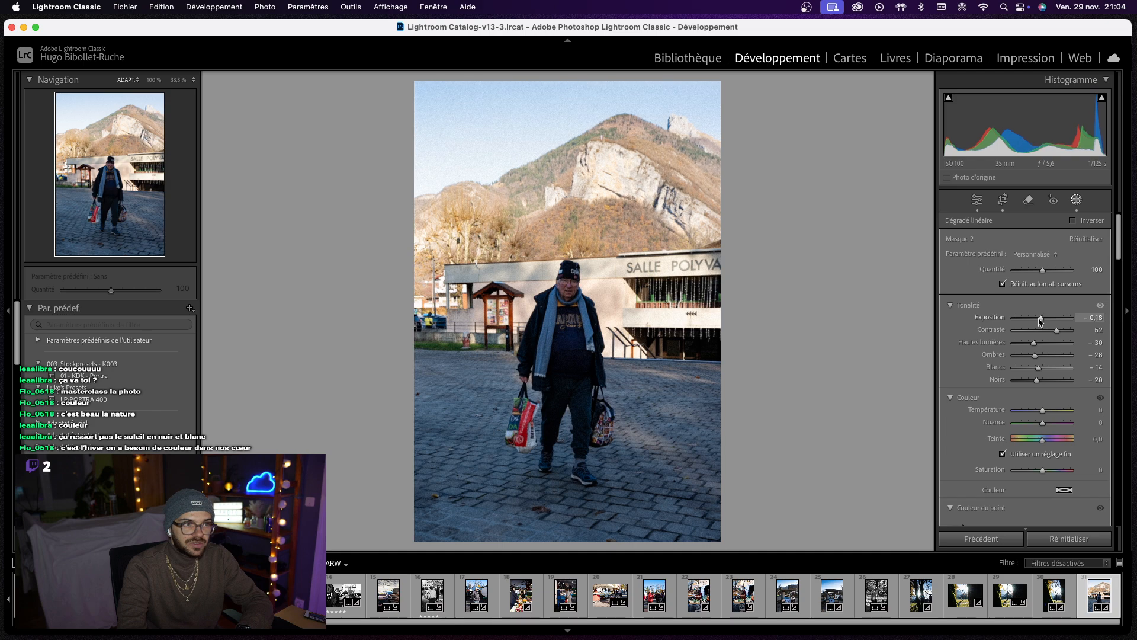
left_click_drag(1041, 320, 1038, 321)
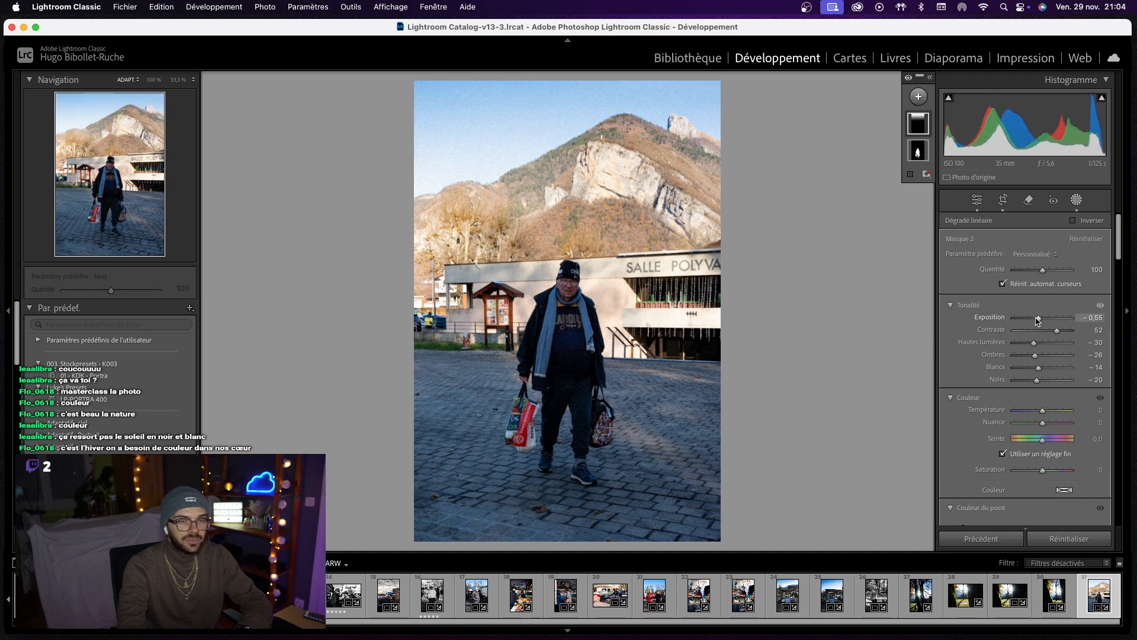
key("Escape")
key("Escape")
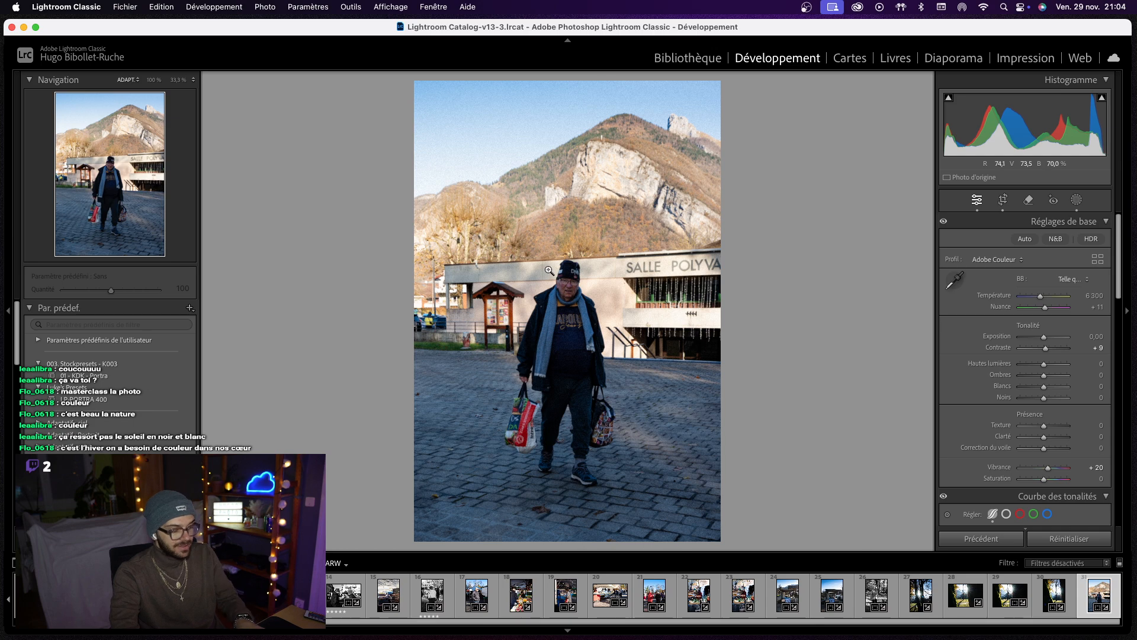
key("y")
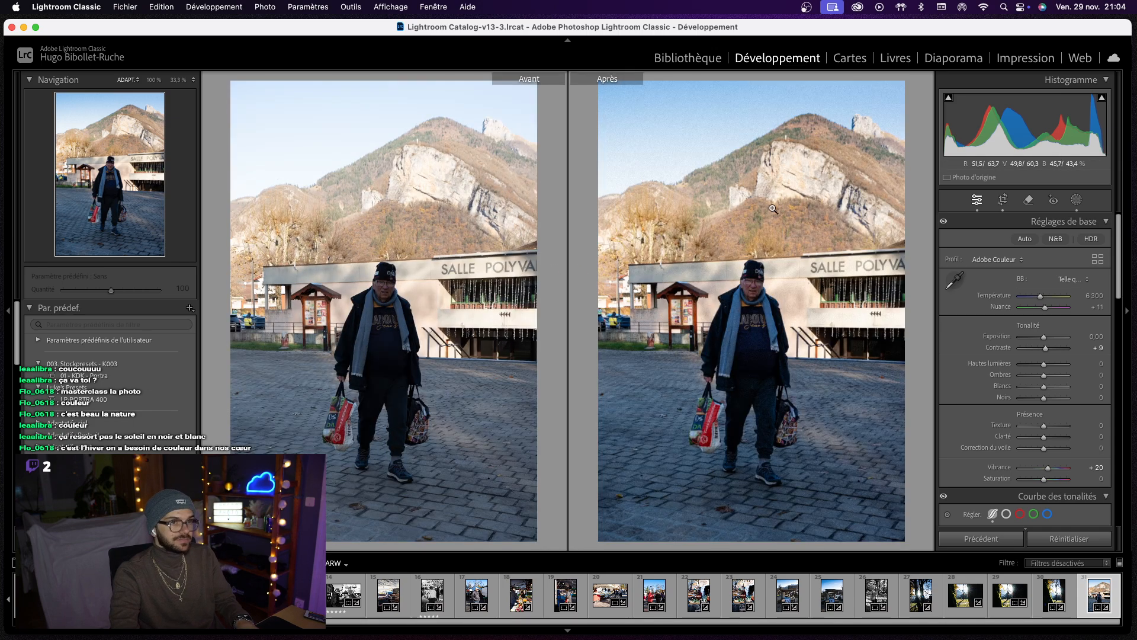
key("y")
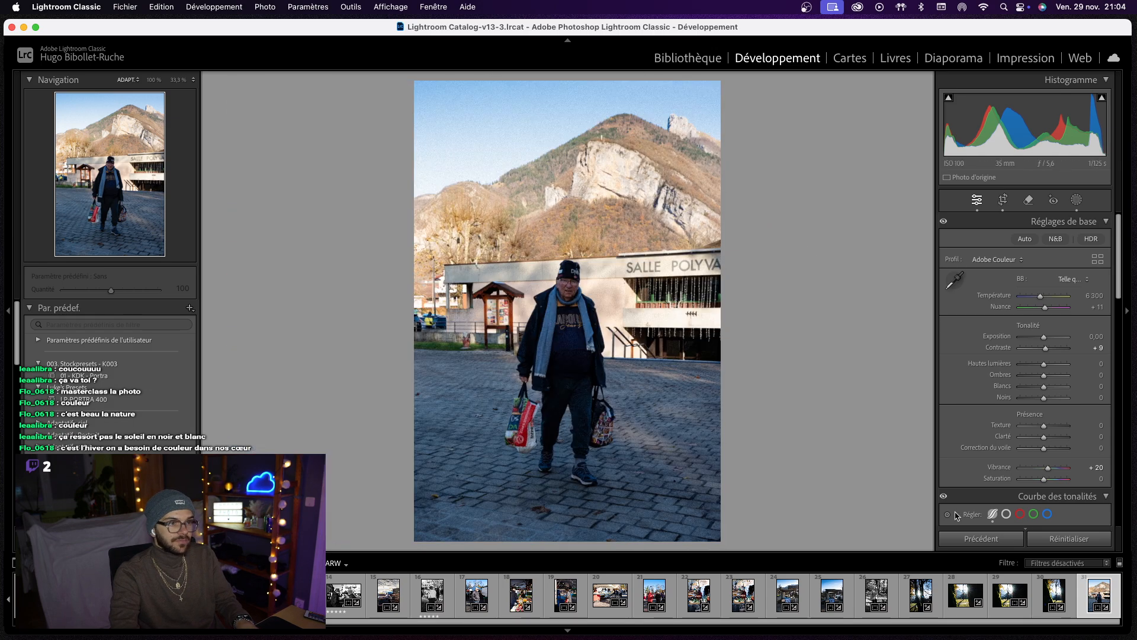